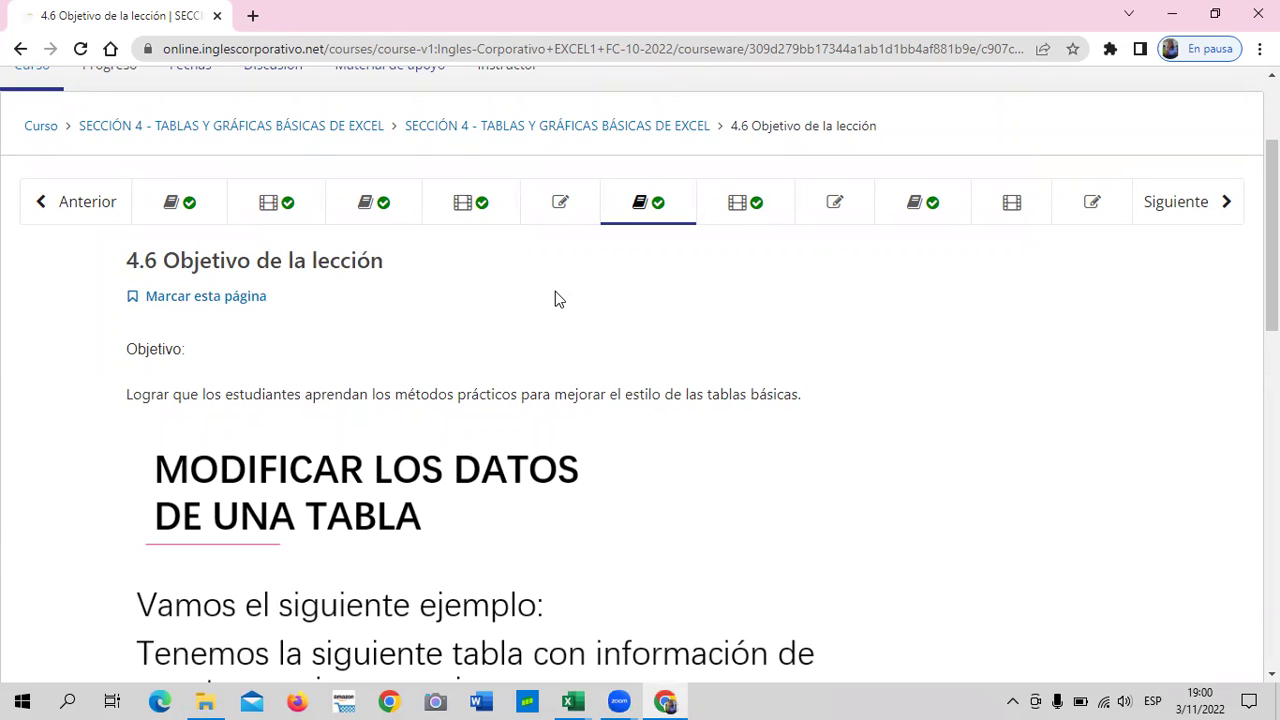
# Step: Scroll through the lesson page, then bring up the Gráficos workbook and select a cell beside the table
pyautogui.scroll(-2, 570, 340)
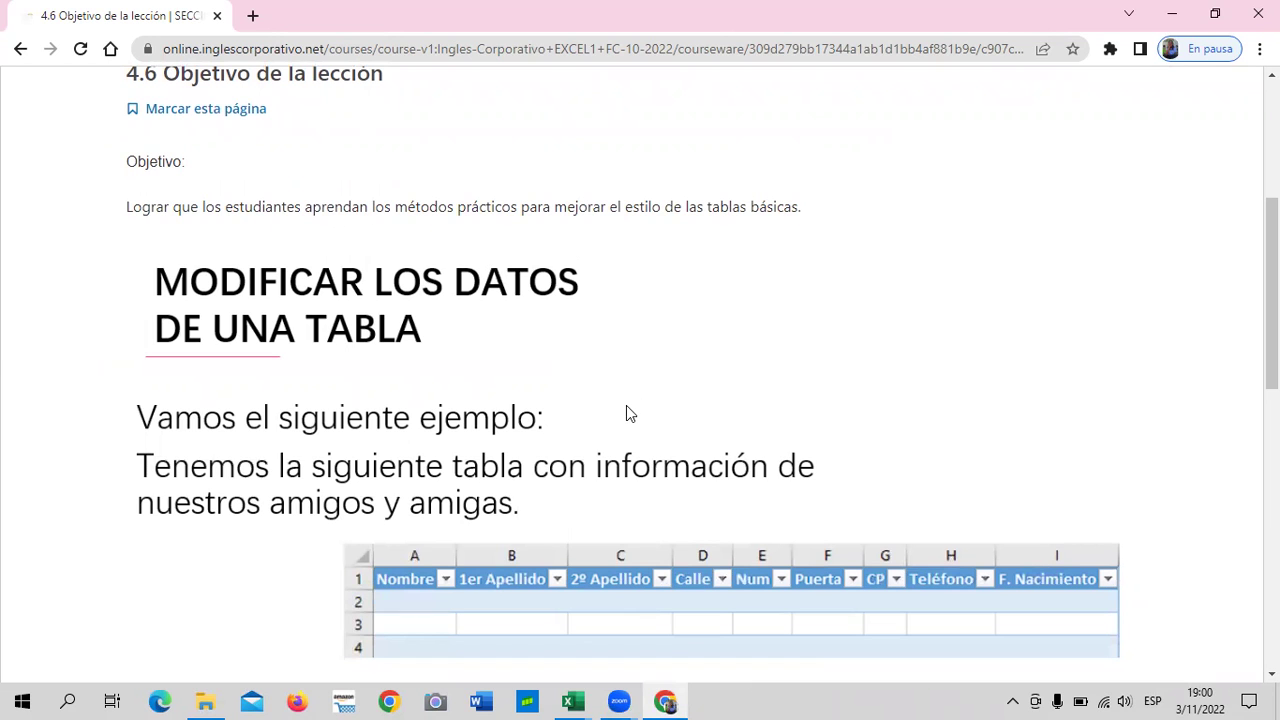
pyautogui.scroll(-3, 626, 405)
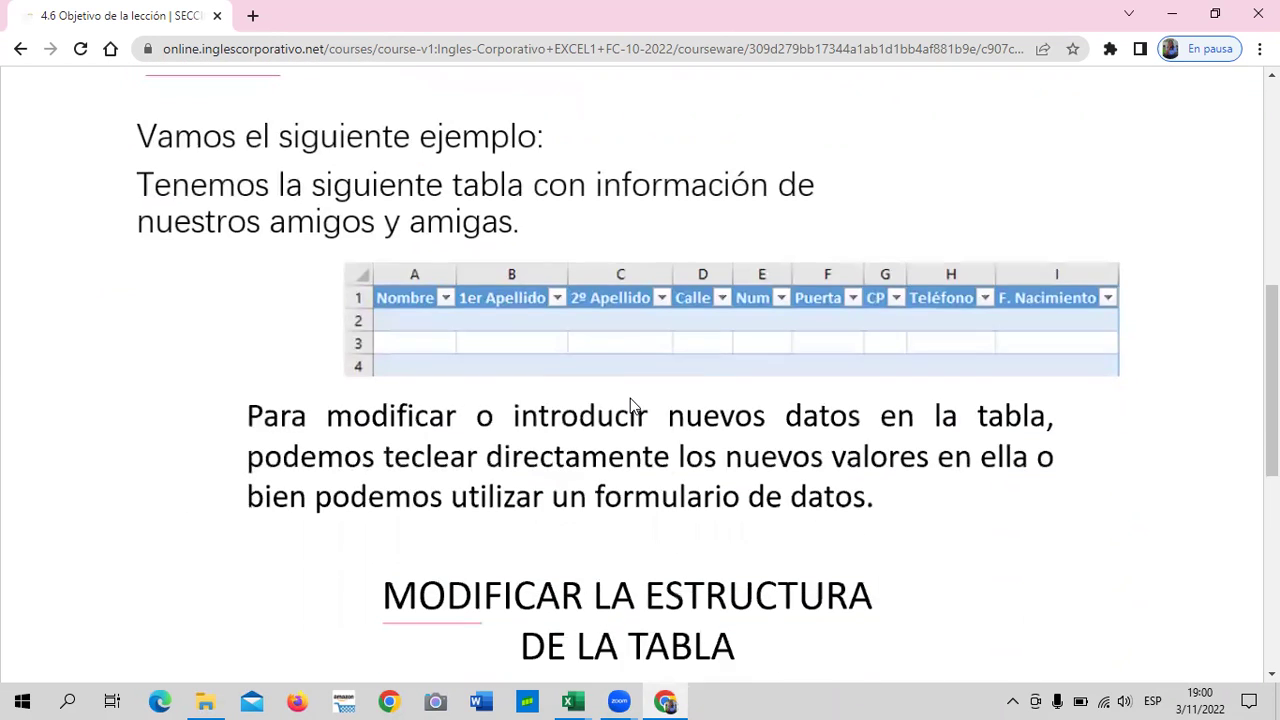
pyautogui.scroll(-2, 628, 405)
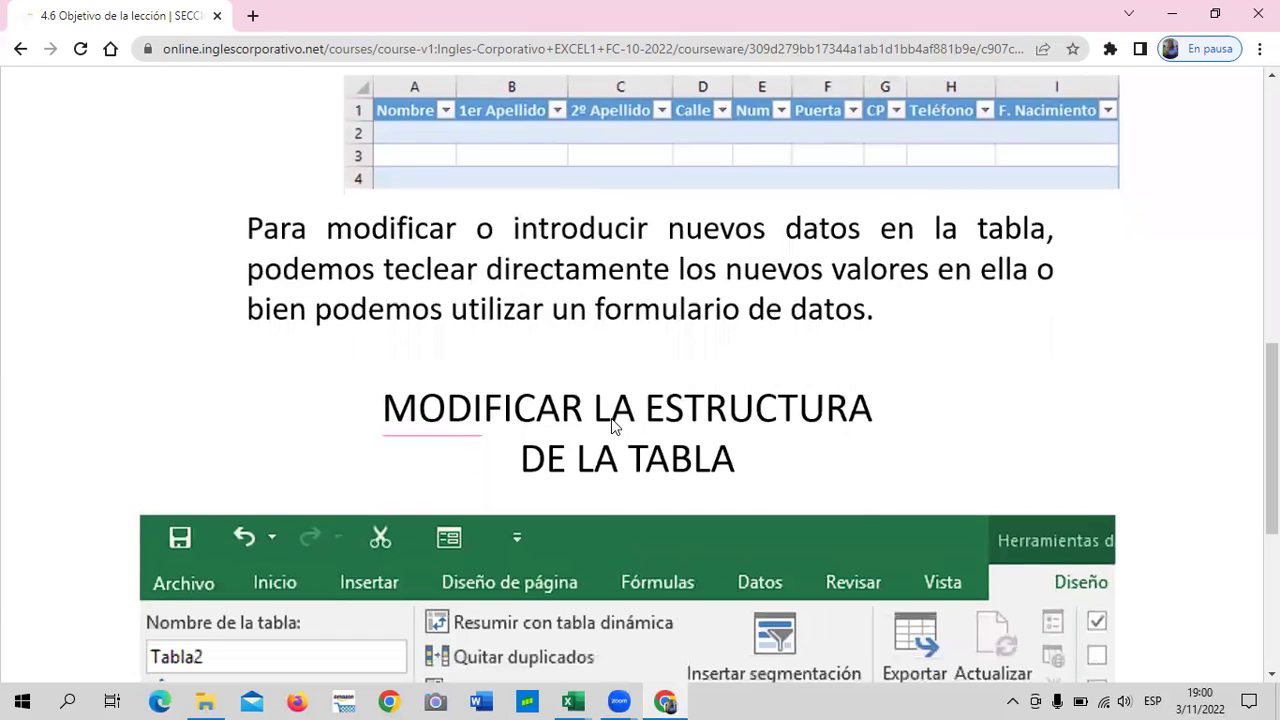
pyautogui.scroll(2, 690, 558)
pyautogui.scroll(3, 690, 558)
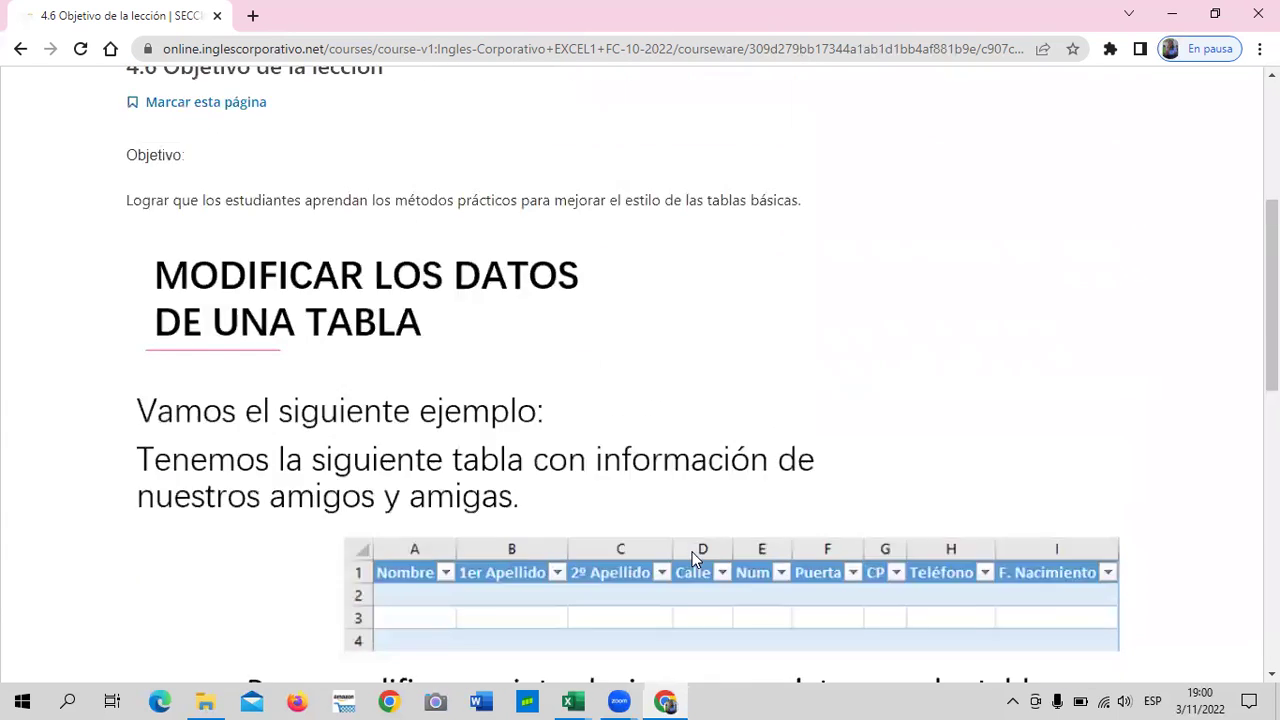
pyautogui.scroll(2, 692, 559)
pyautogui.scroll(2, 695, 560)
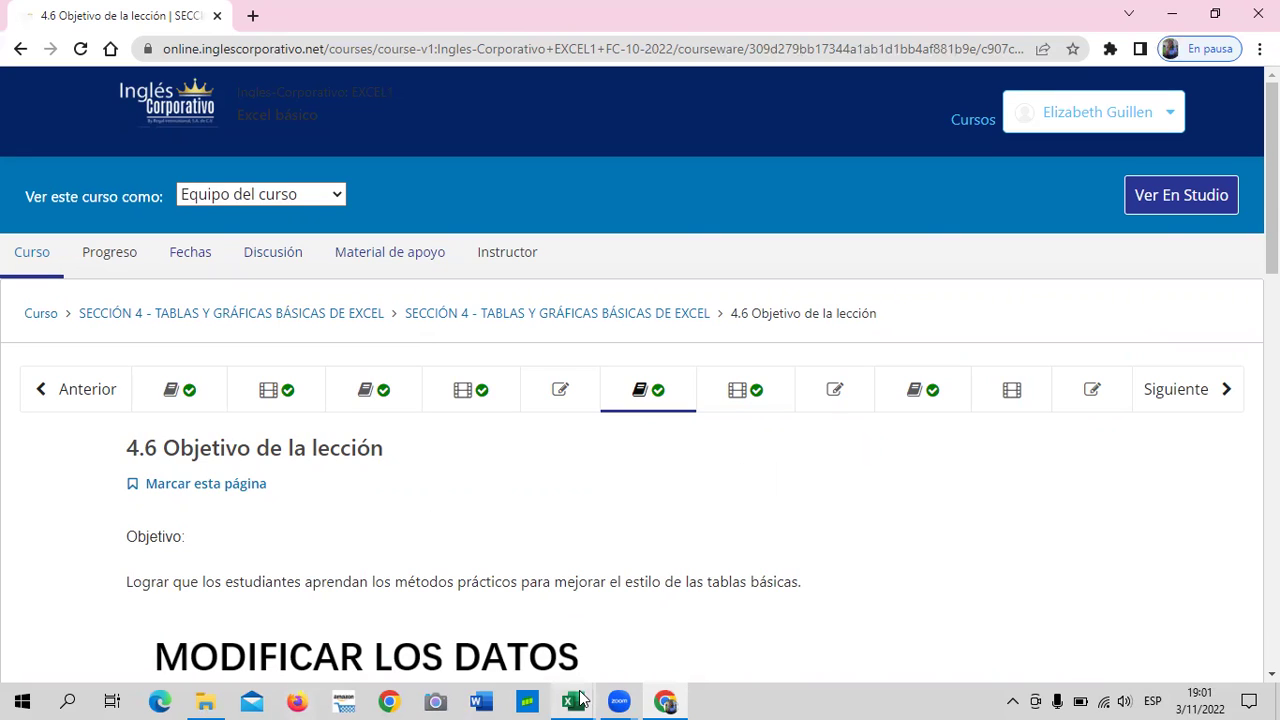
pyautogui.moveTo(572, 701)
pyautogui.click(728, 654)
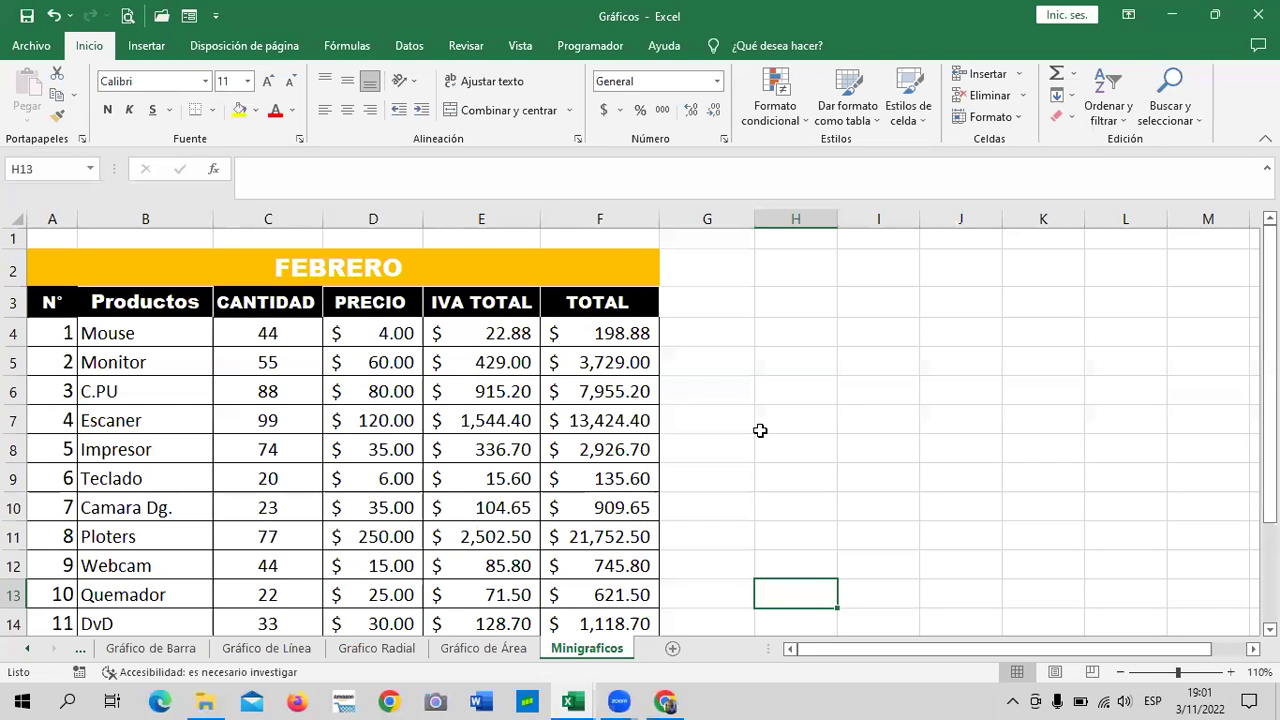
pyautogui.click(850, 378)
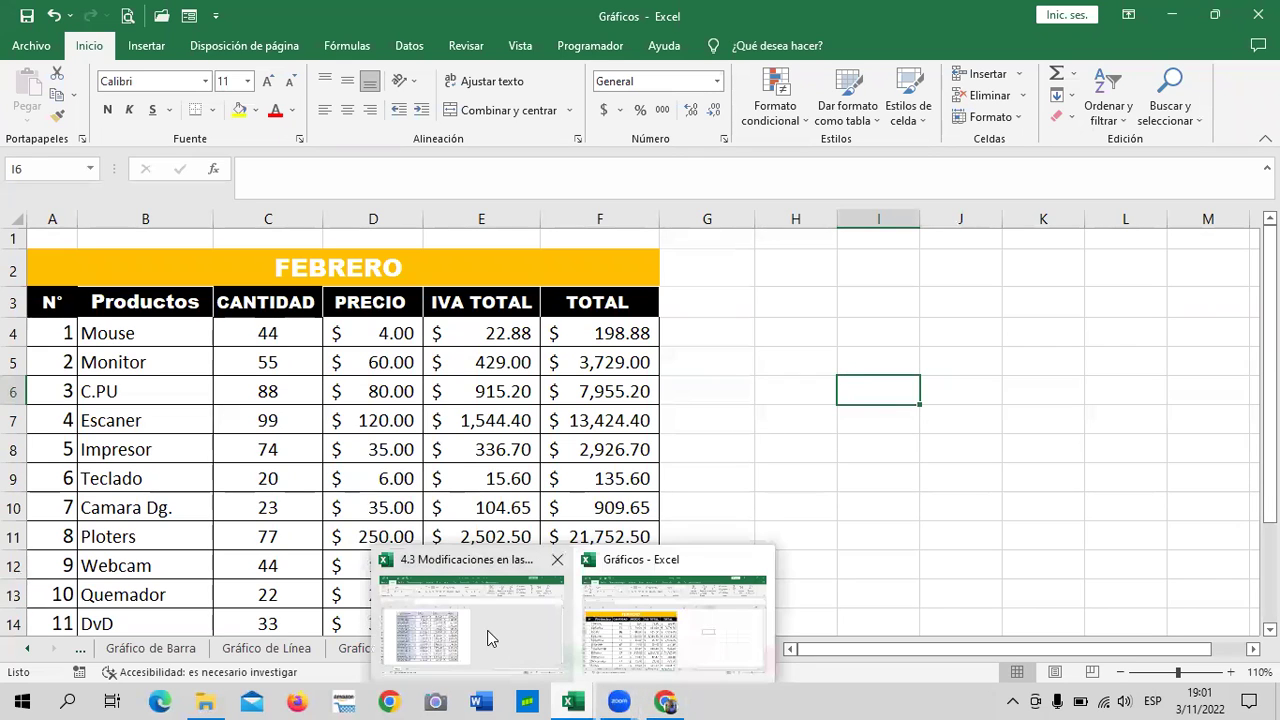
# Step: Glance at the 4.3 Modificaciones en las tablas workbook and the lesson, then return to Gráficos
pyautogui.click(488, 625)
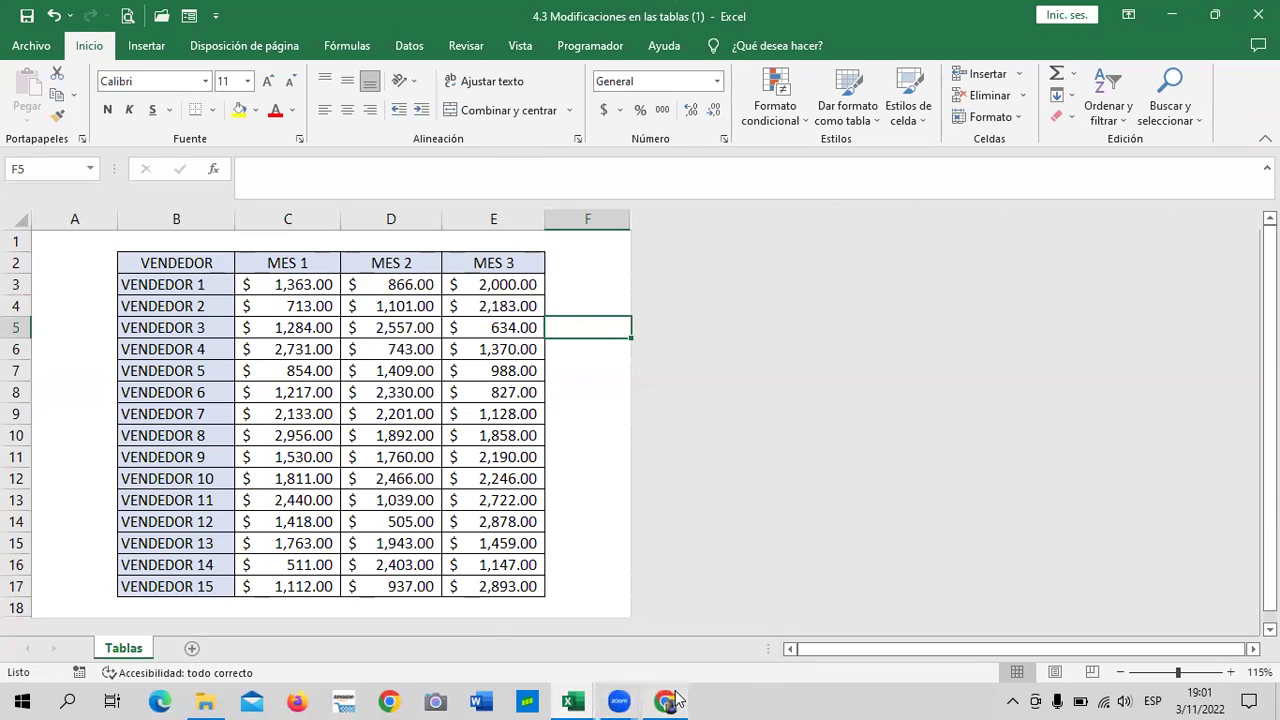
pyautogui.click(668, 701)
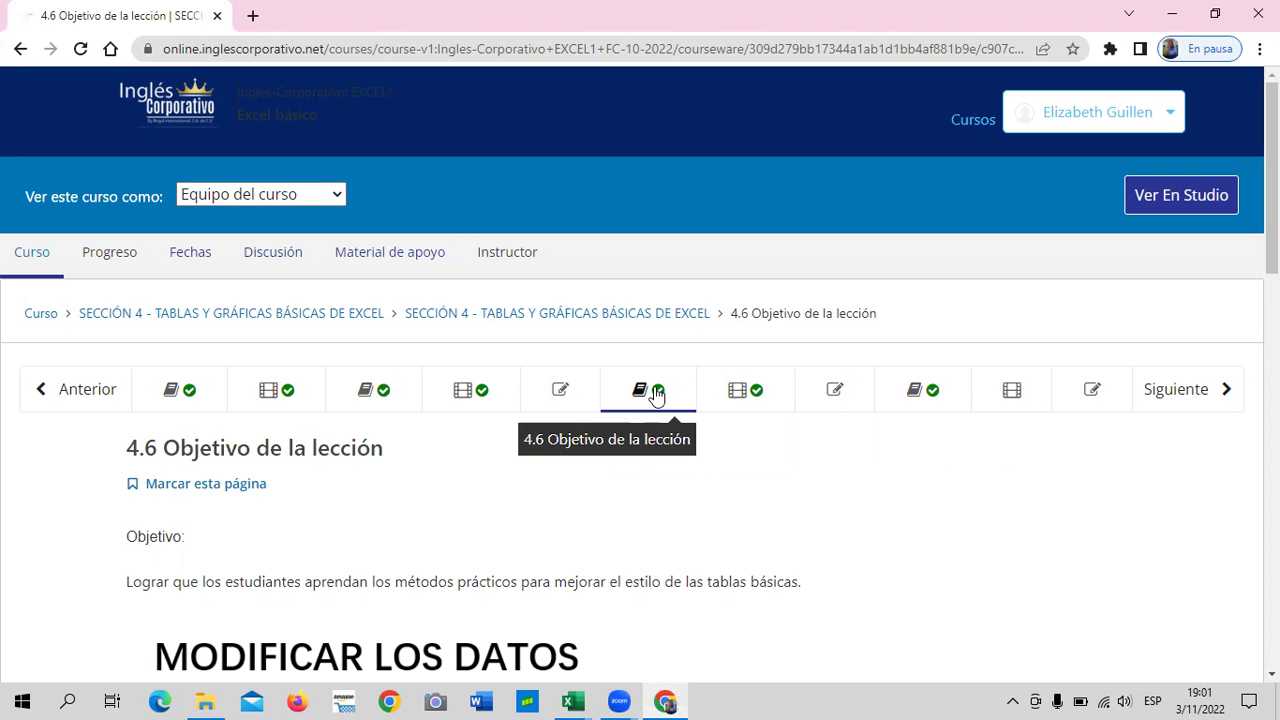
pyautogui.scroll(-1, 658, 497)
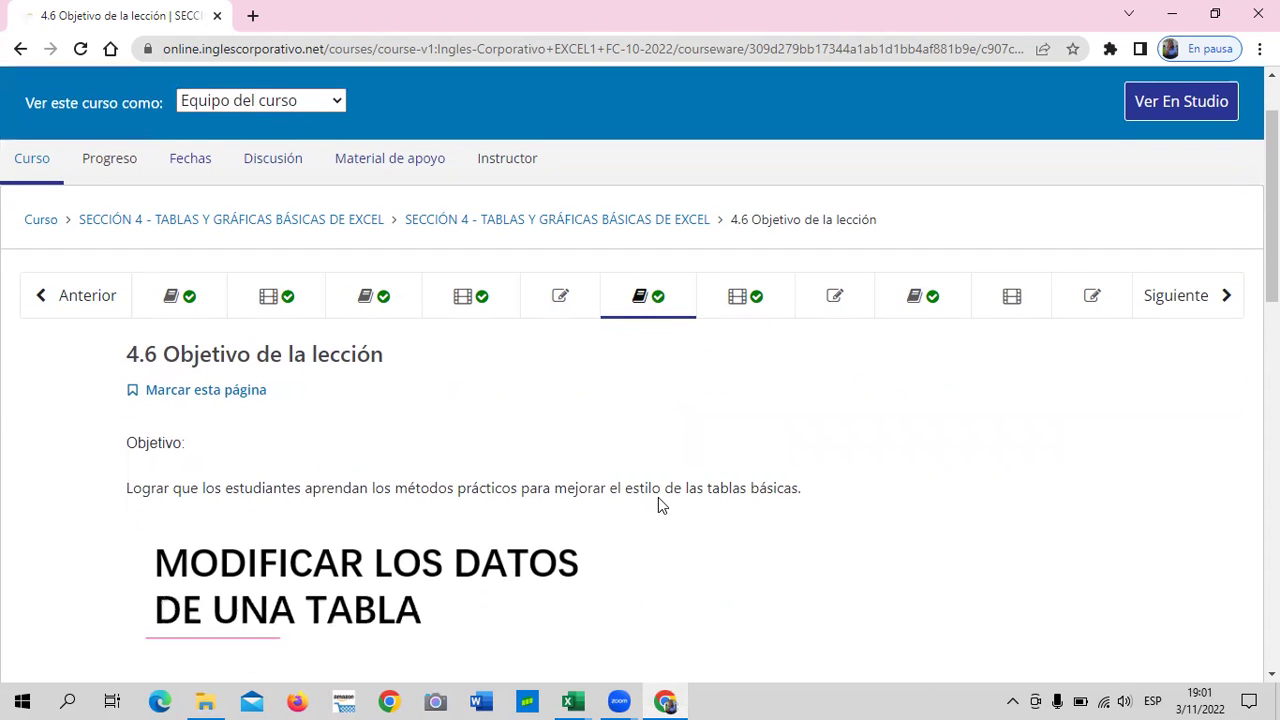
pyautogui.scroll(-1, 658, 497)
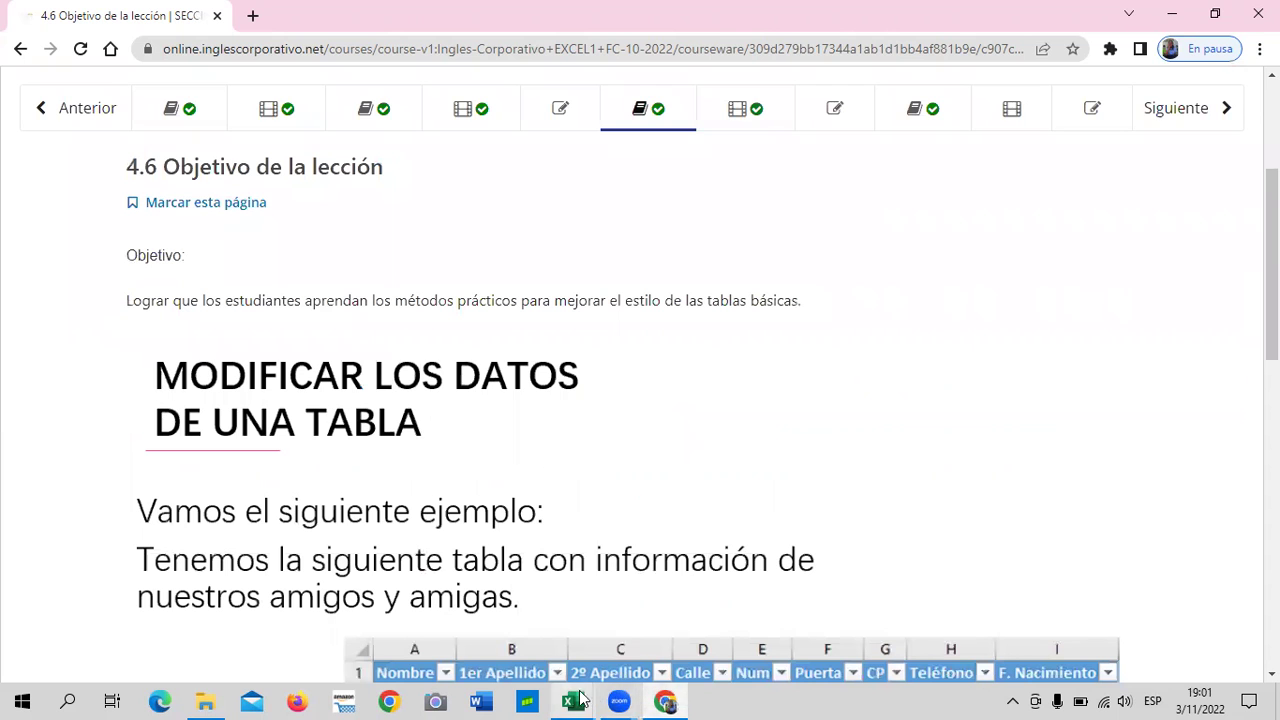
pyautogui.moveTo(572, 701)
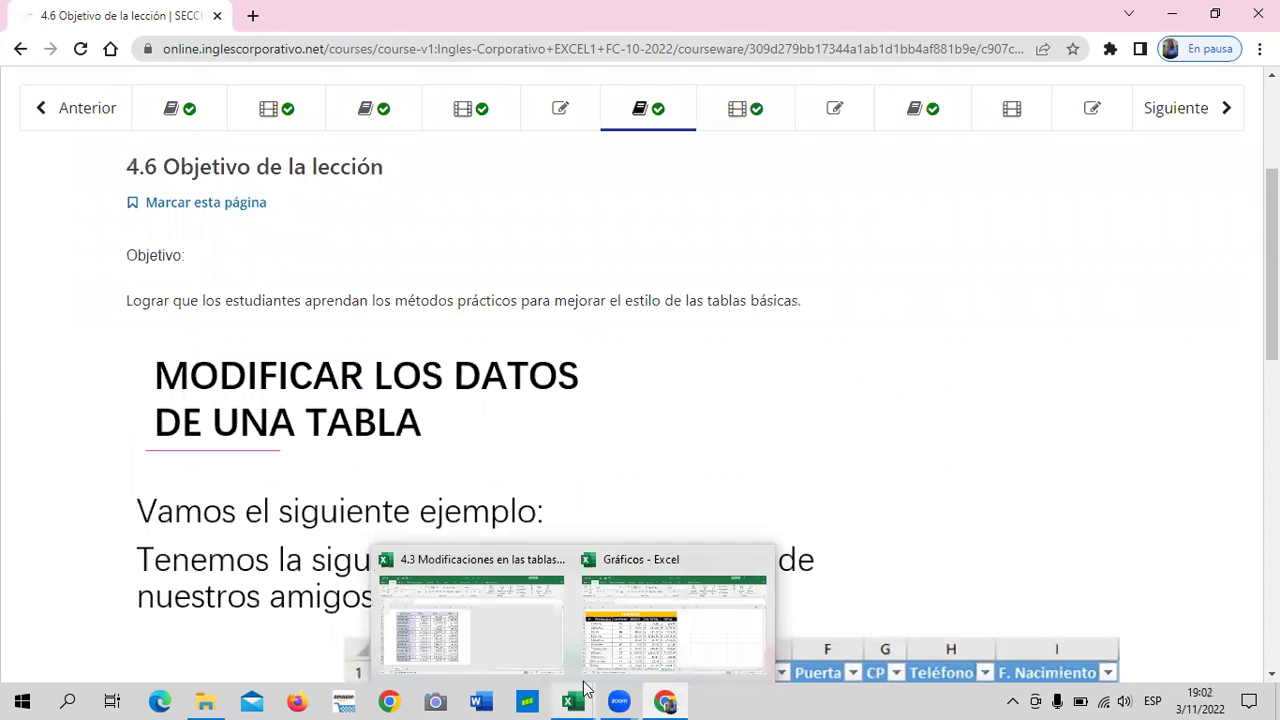
pyautogui.click(728, 618)
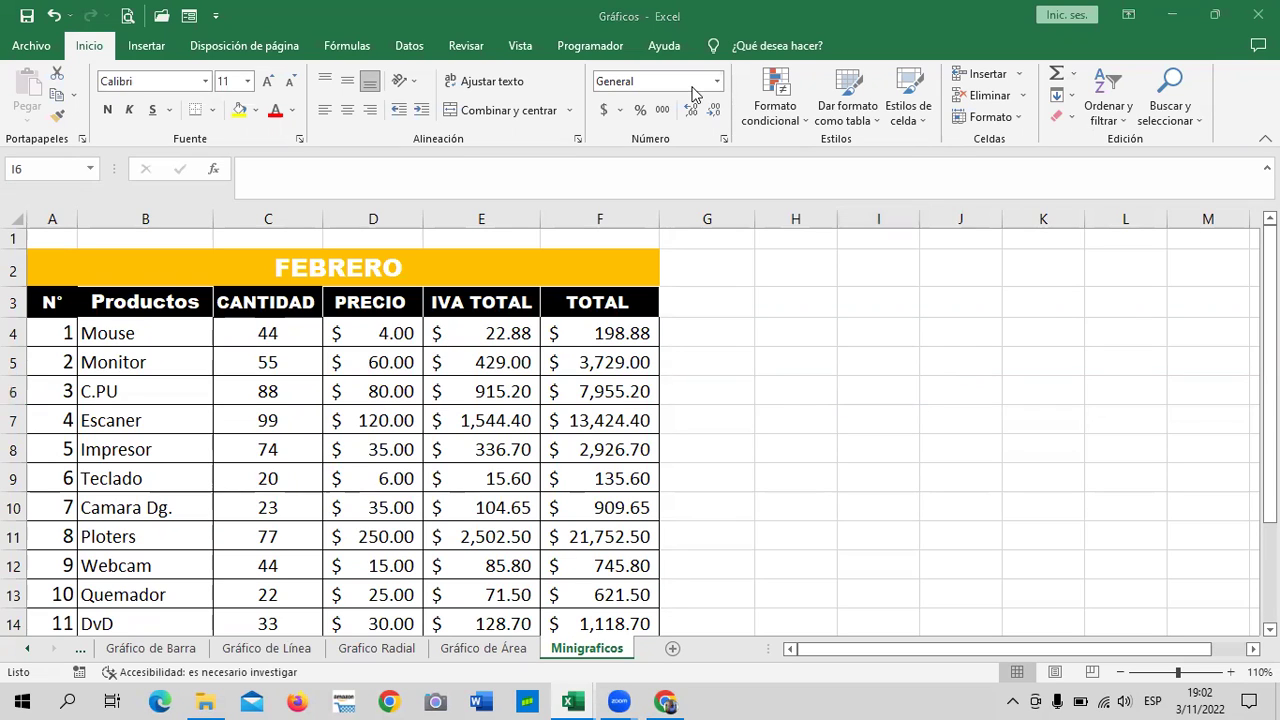
pyautogui.click(30, 649)
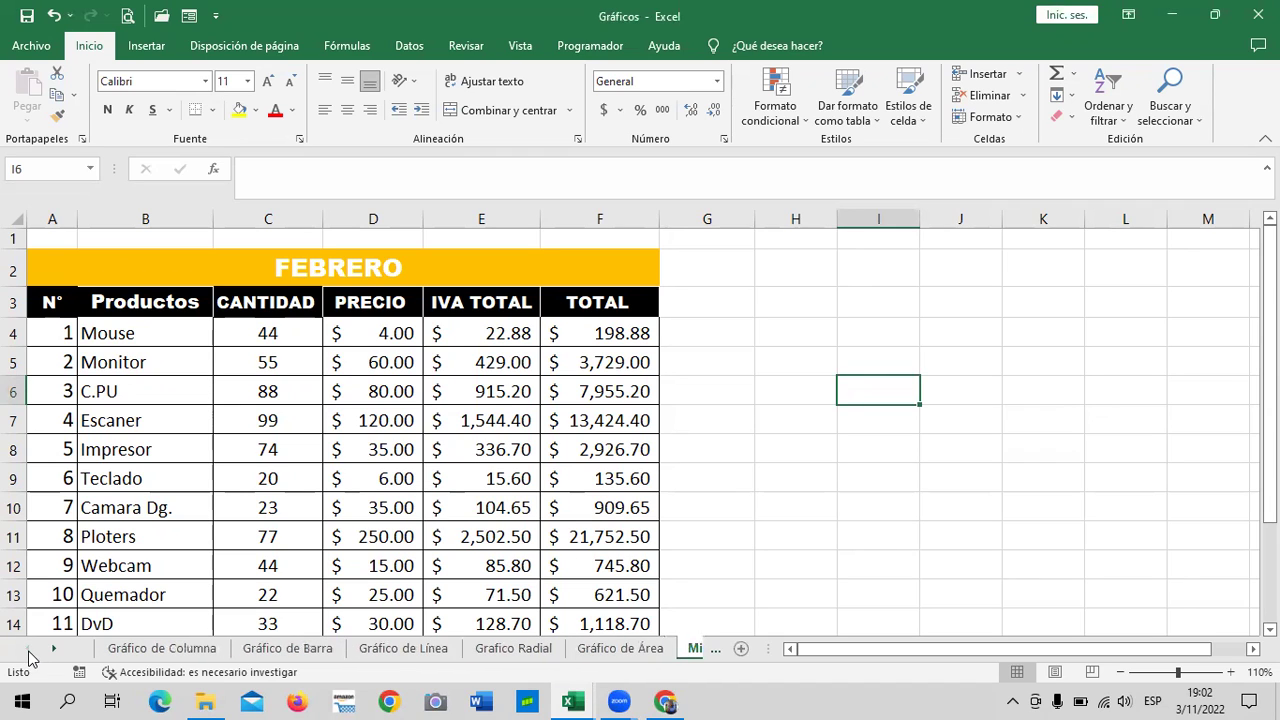
pyautogui.click(768, 530)
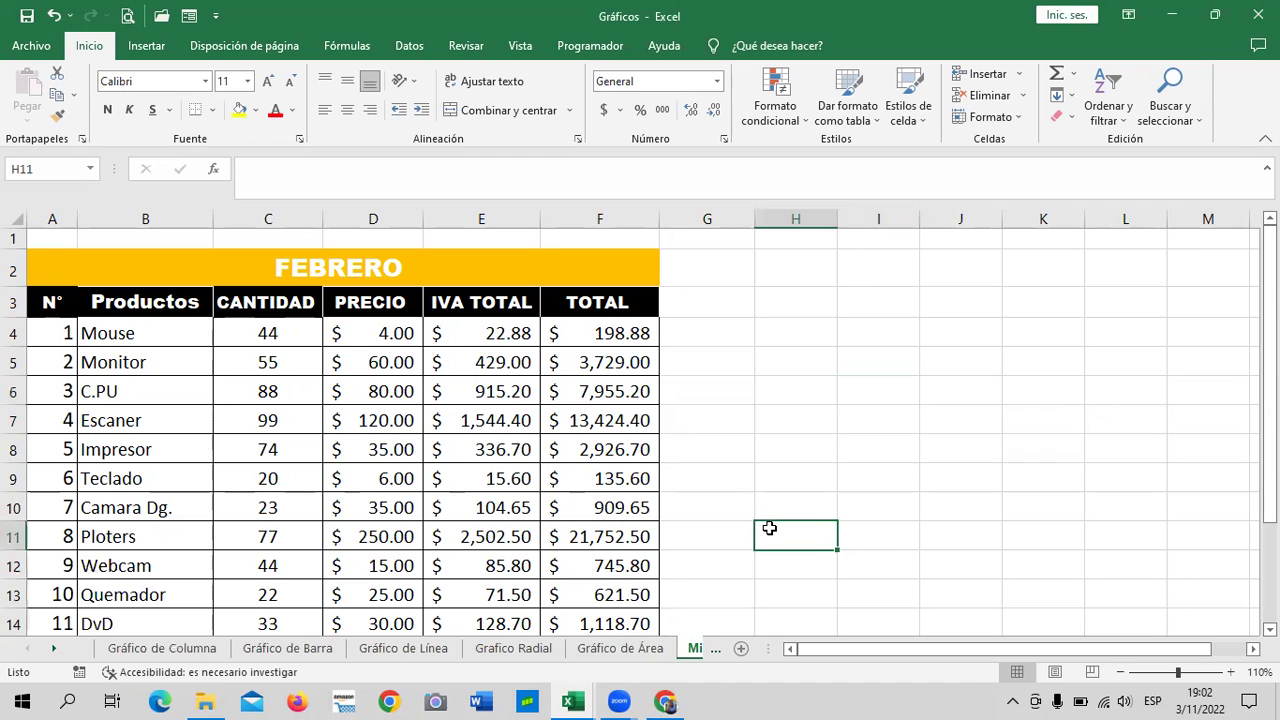
pyautogui.click(146, 650)
pyautogui.click(610, 428)
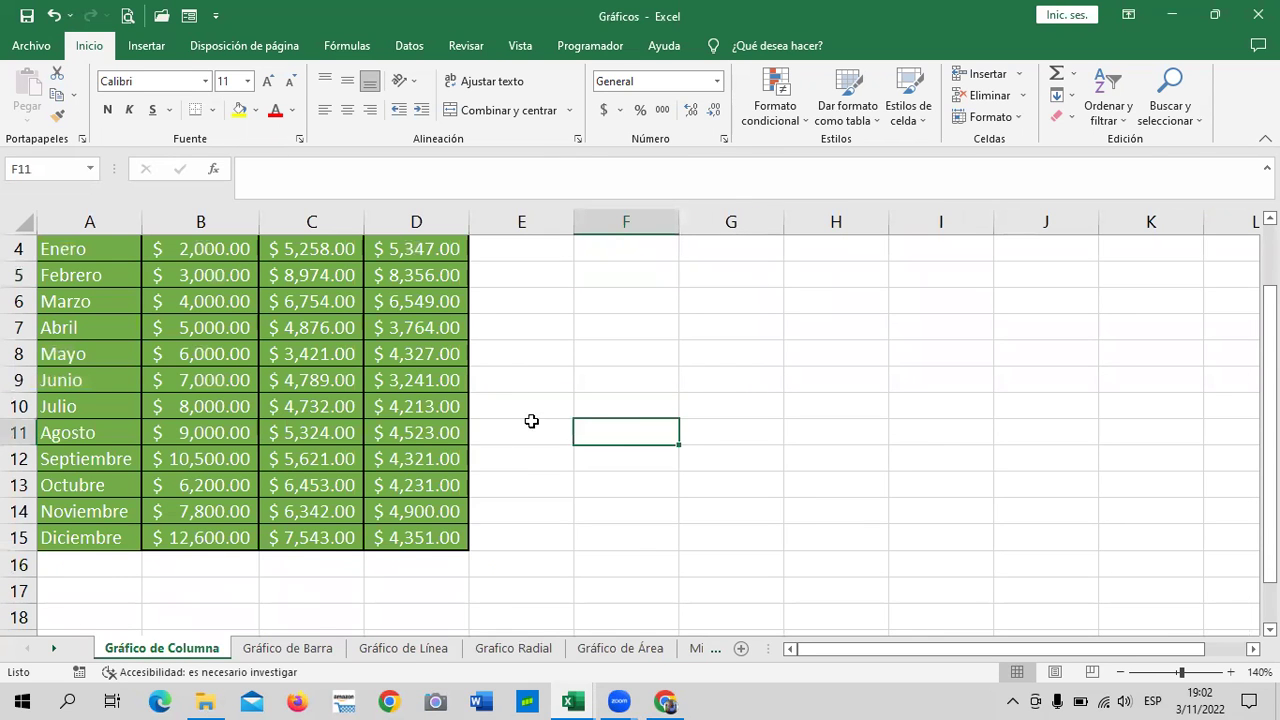
pyautogui.scroll(1, 450, 440)
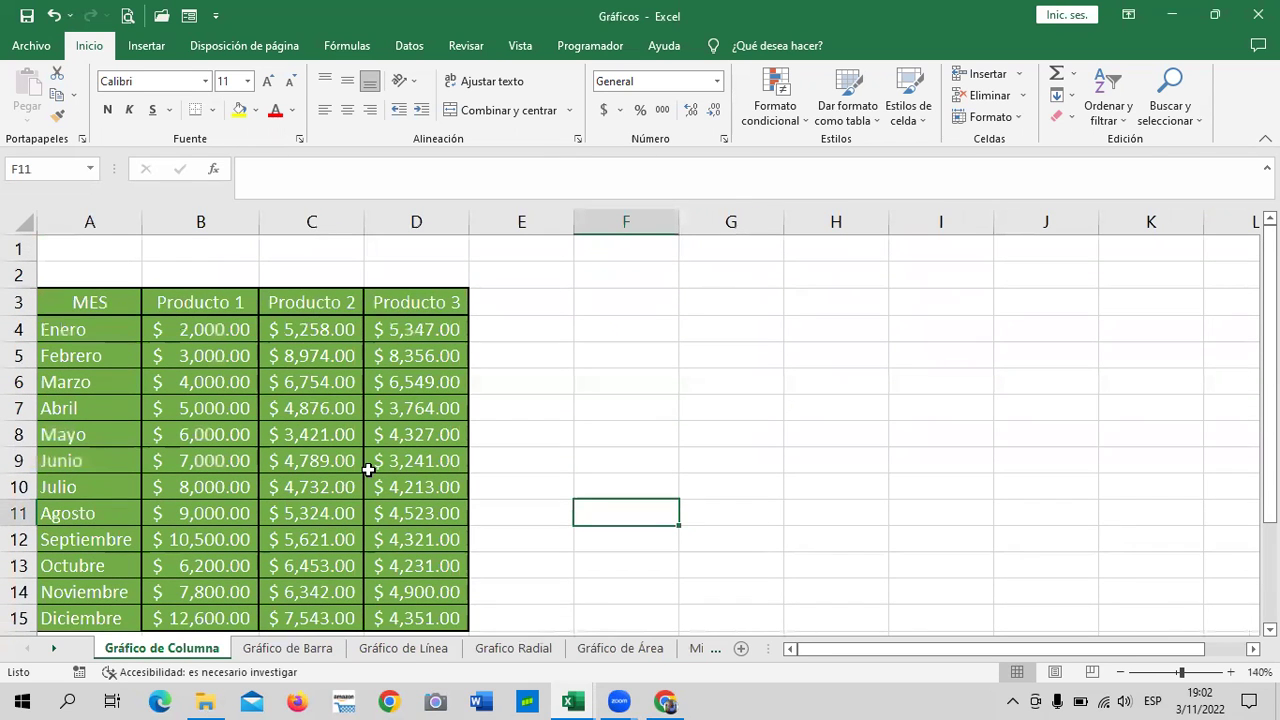
pyautogui.click(650, 358)
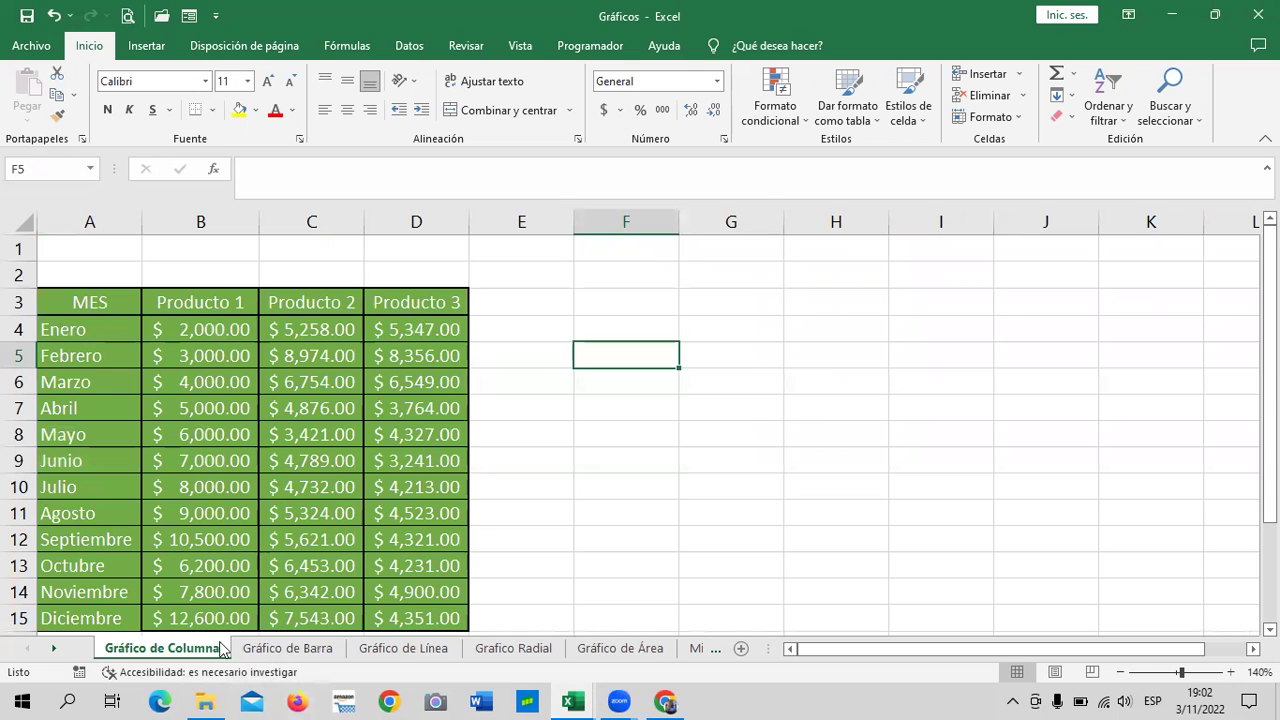
pyautogui.click(294, 650)
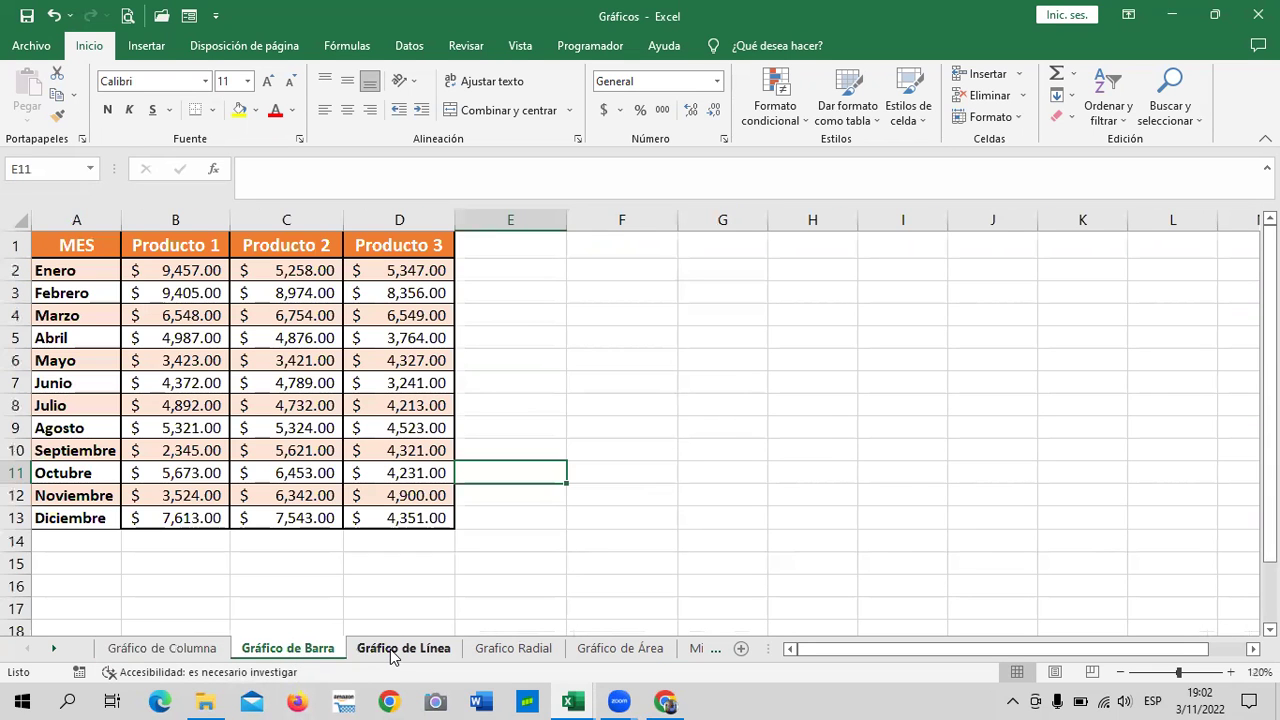
pyautogui.click(393, 652)
pyautogui.click(525, 656)
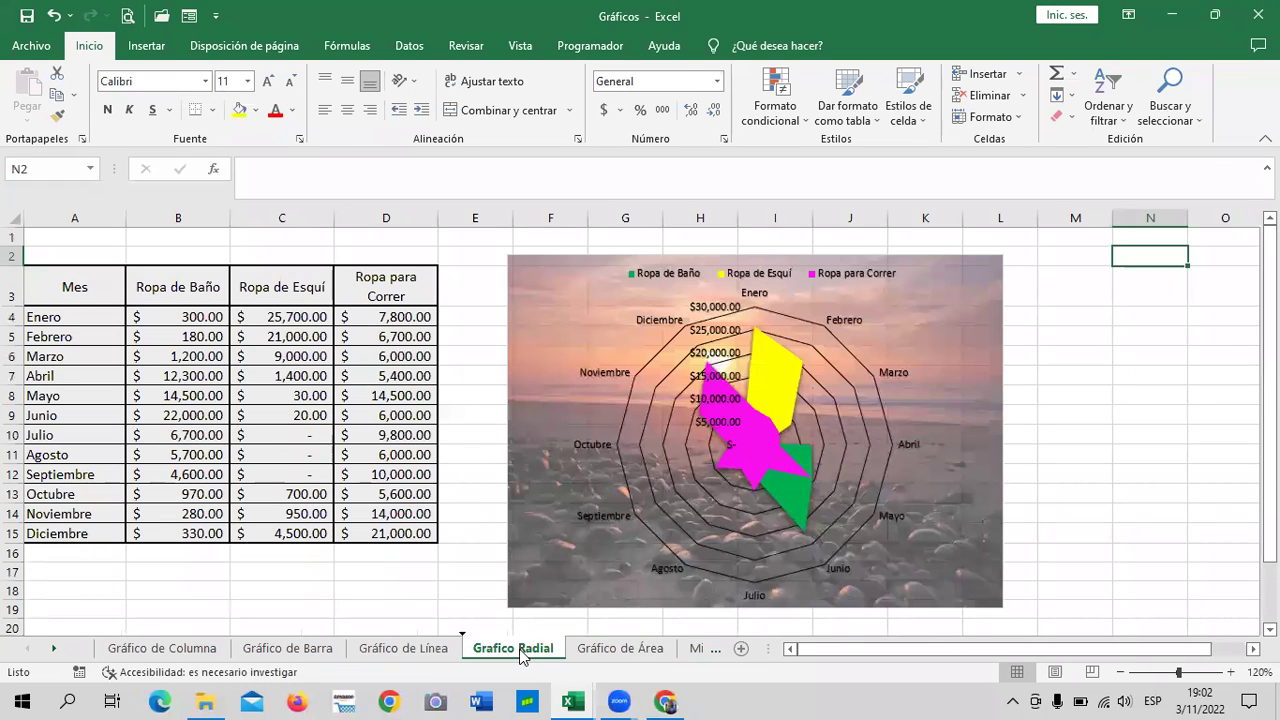
pyautogui.click(872, 295)
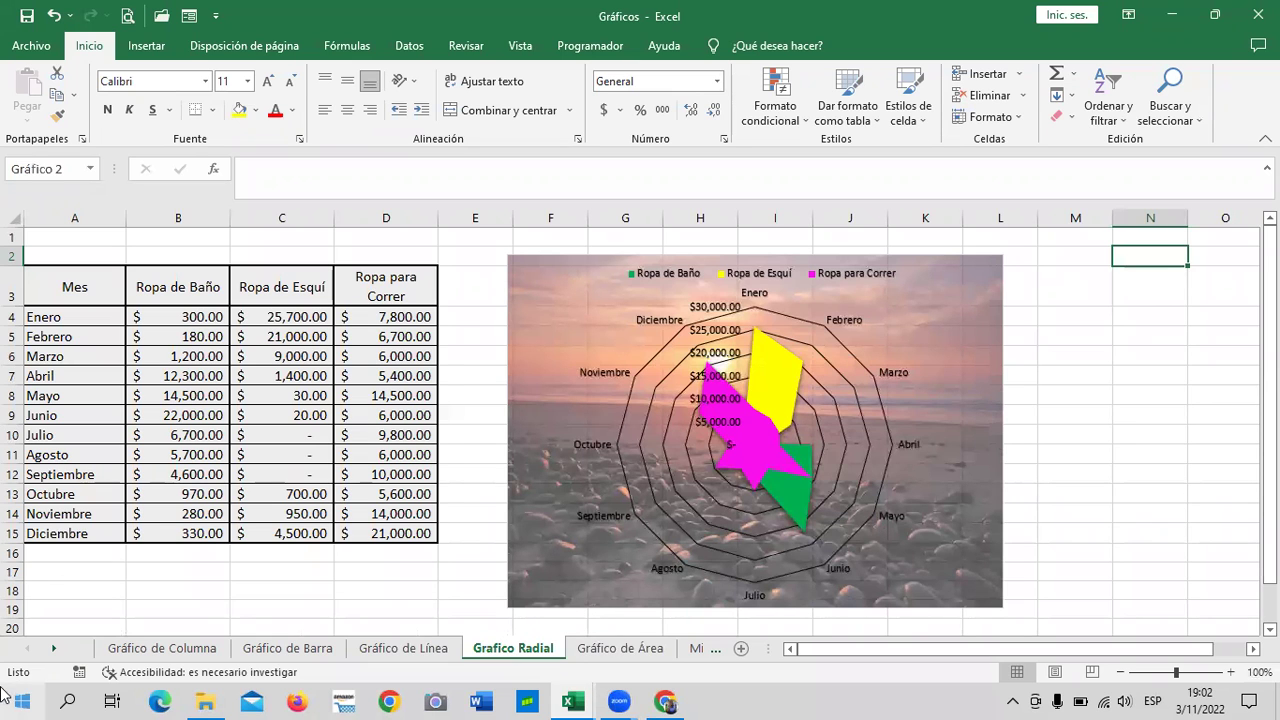
pyautogui.click(929, 307)
pyautogui.click(621, 649)
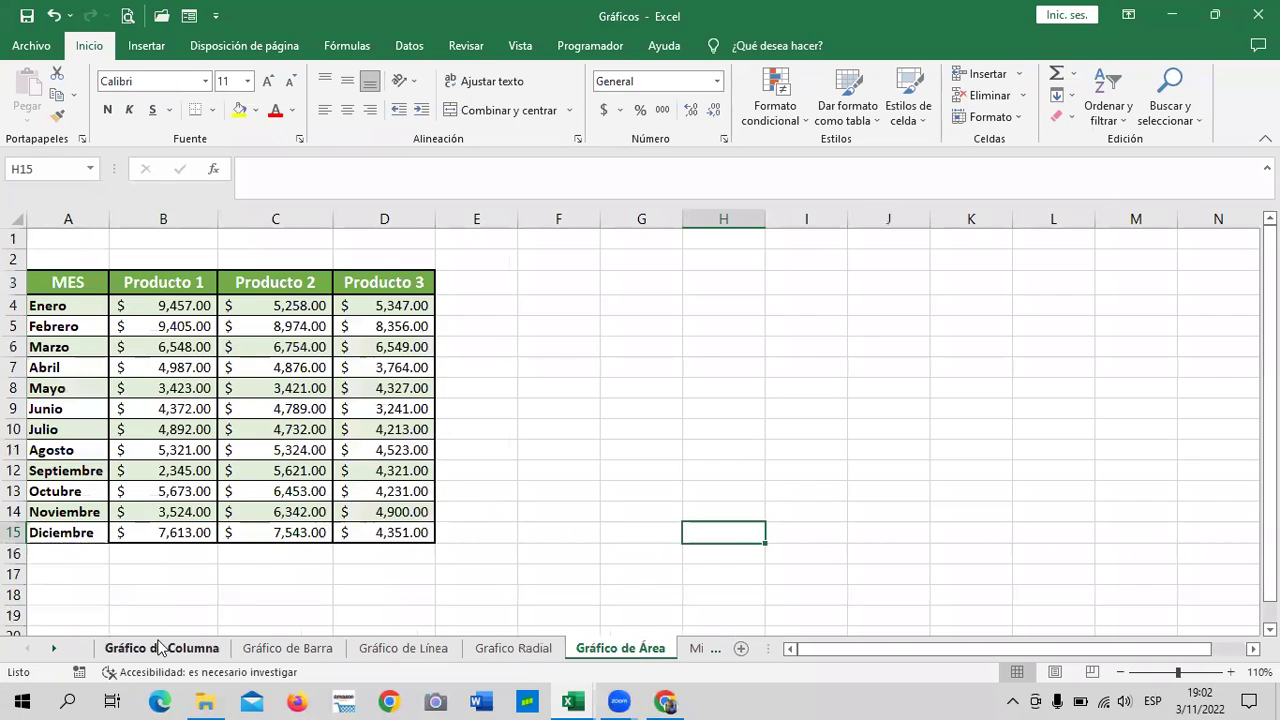
pyautogui.click(50, 649)
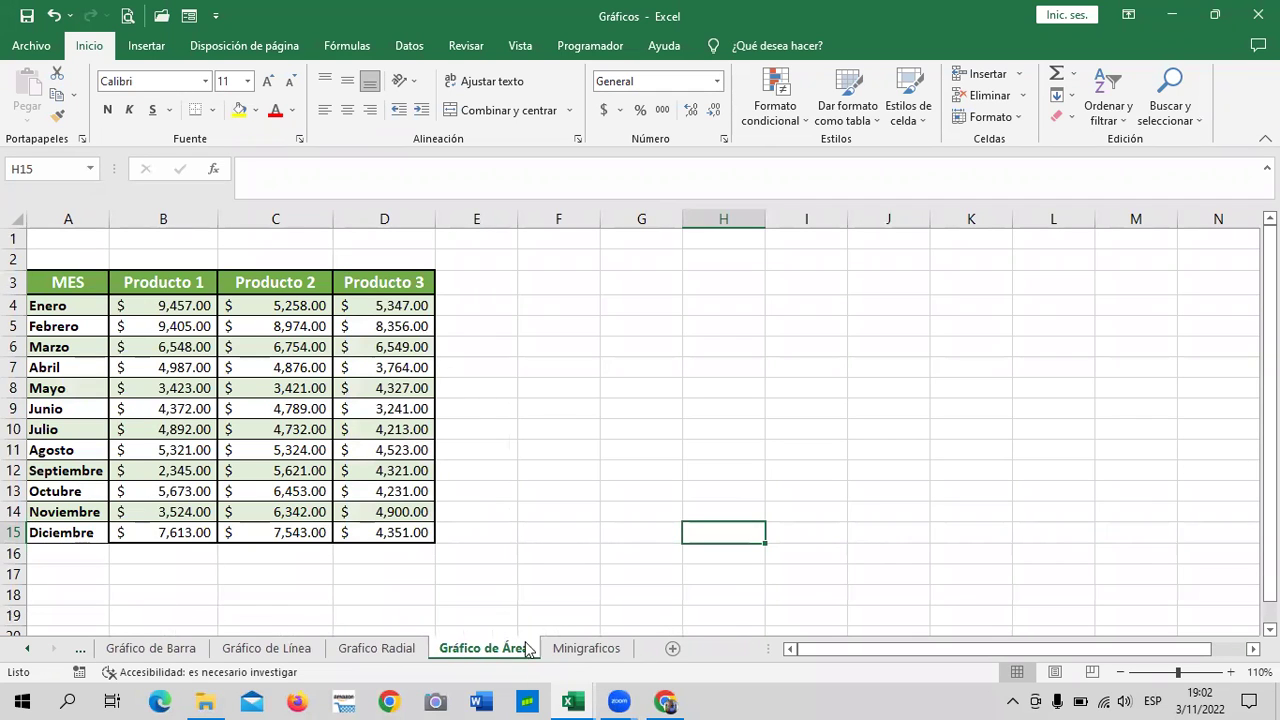
pyautogui.click(575, 649)
pyautogui.scroll(-2, 432, 478)
pyautogui.scroll(2, 432, 478)
pyautogui.click(730, 340)
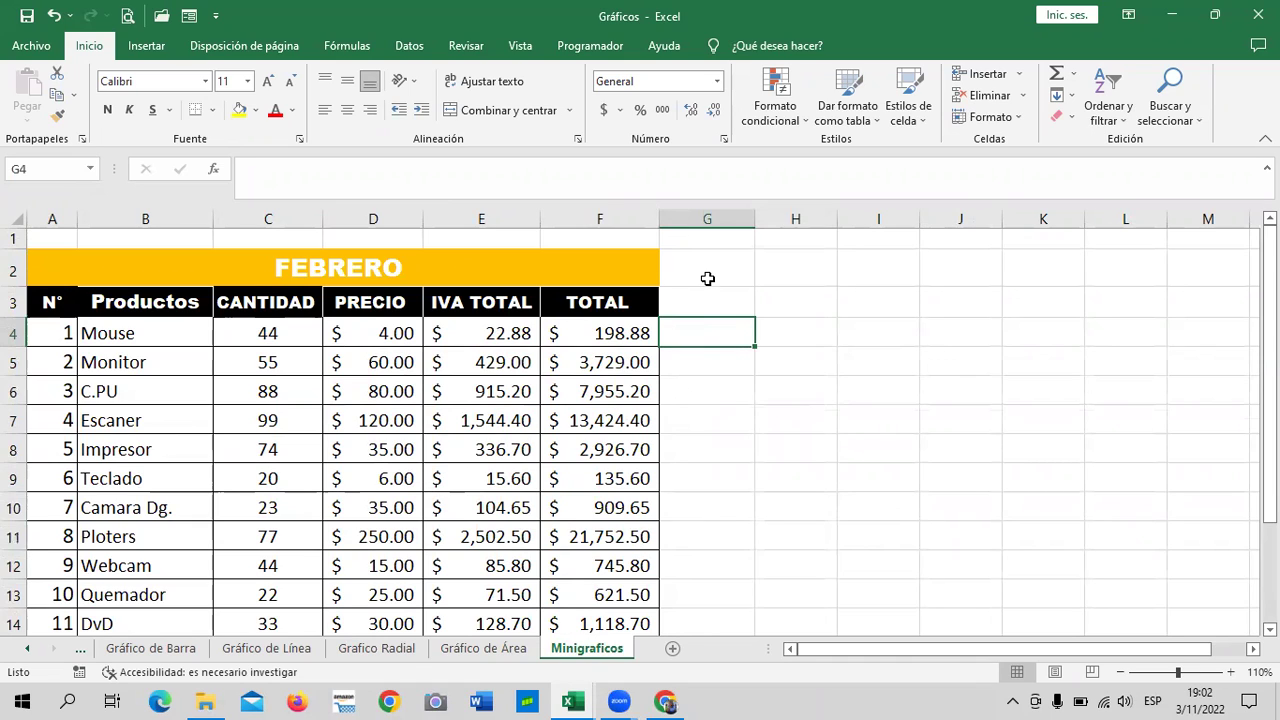
pyautogui.click(722, 299)
pyautogui.click(705, 444)
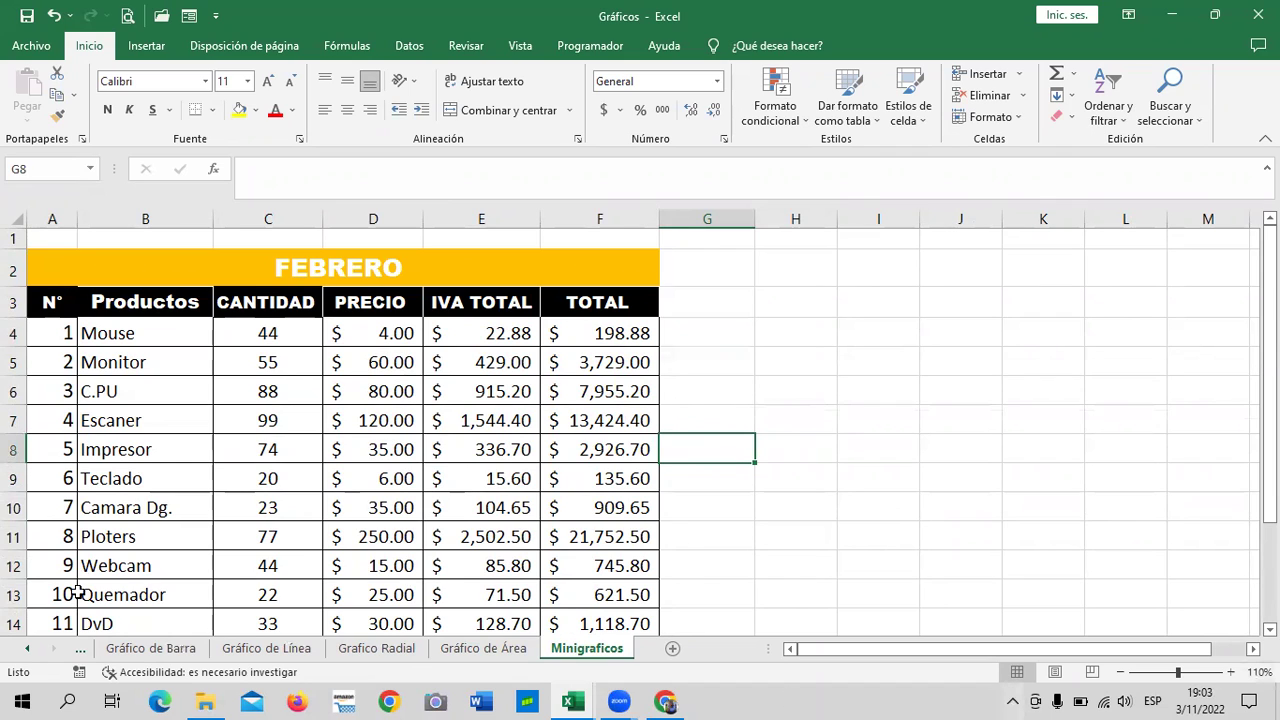
pyautogui.click(31, 649)
pyautogui.click(33, 652)
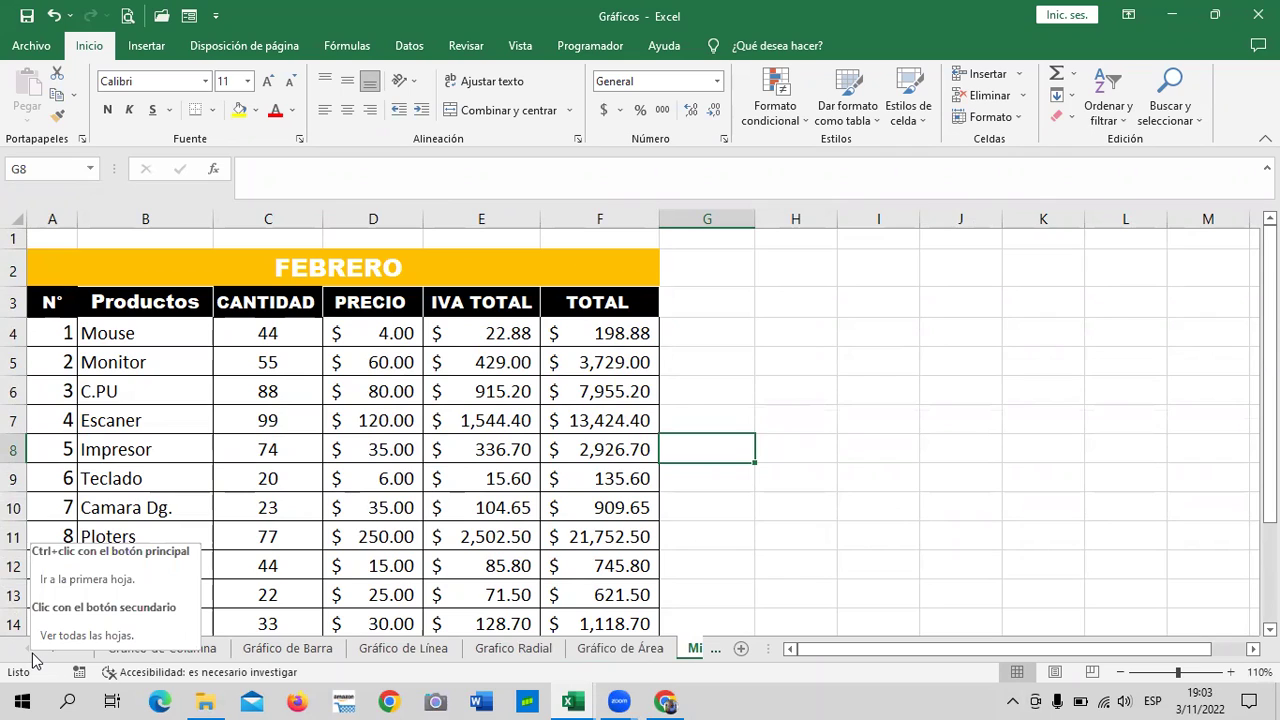
pyautogui.click(810, 340)
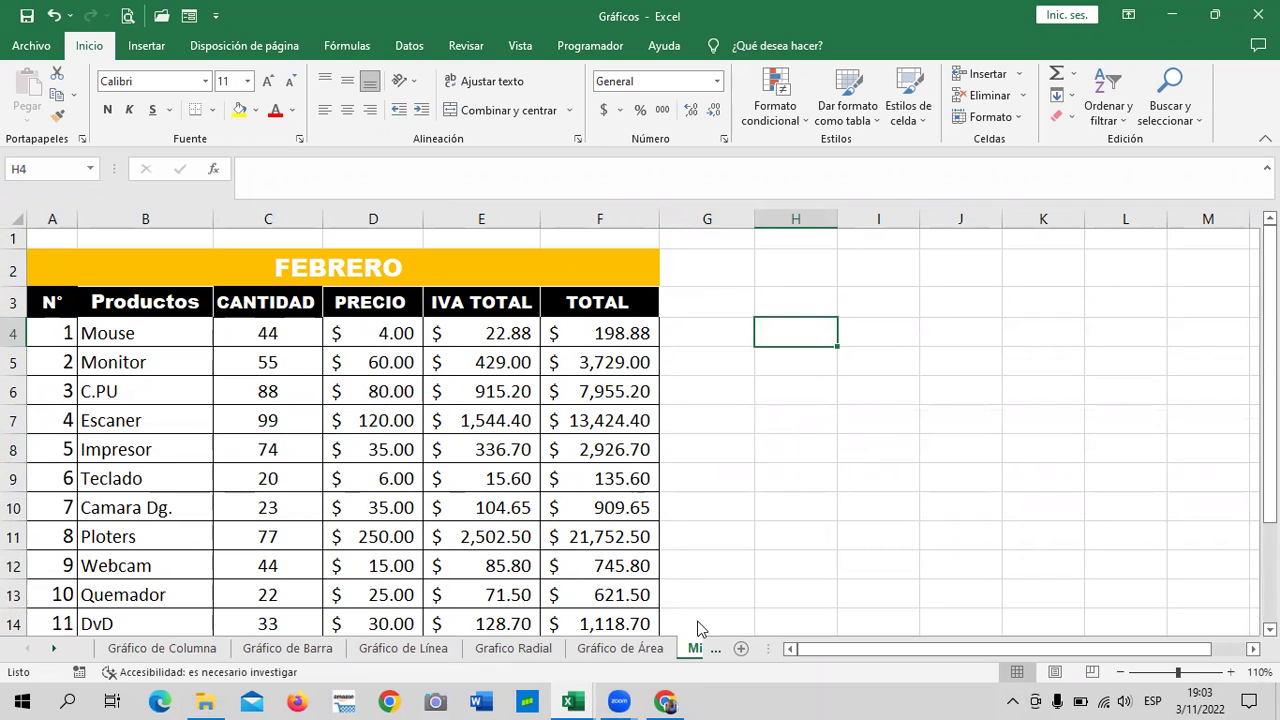
# Step: Return to lesson 4.6 Objetivo de la lección in Chrome, scroll through it and raise the volume
pyautogui.click(670, 700)
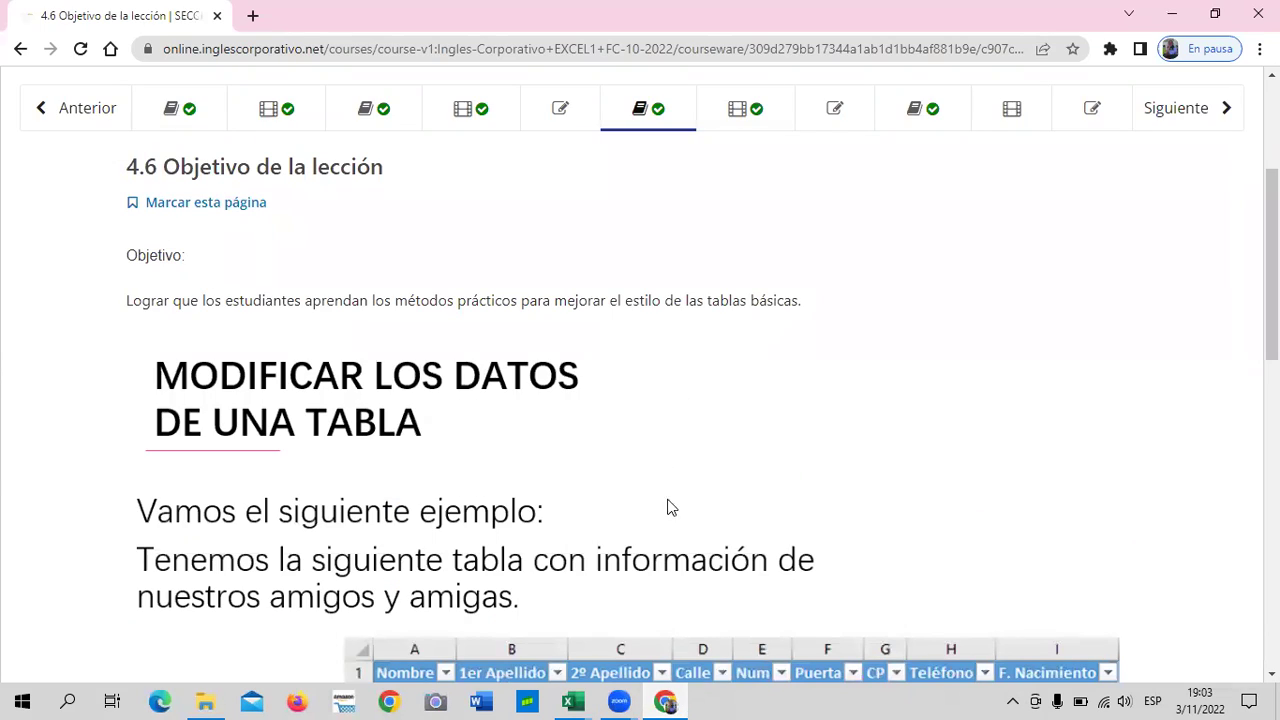
pyautogui.scroll(3, 634, 474)
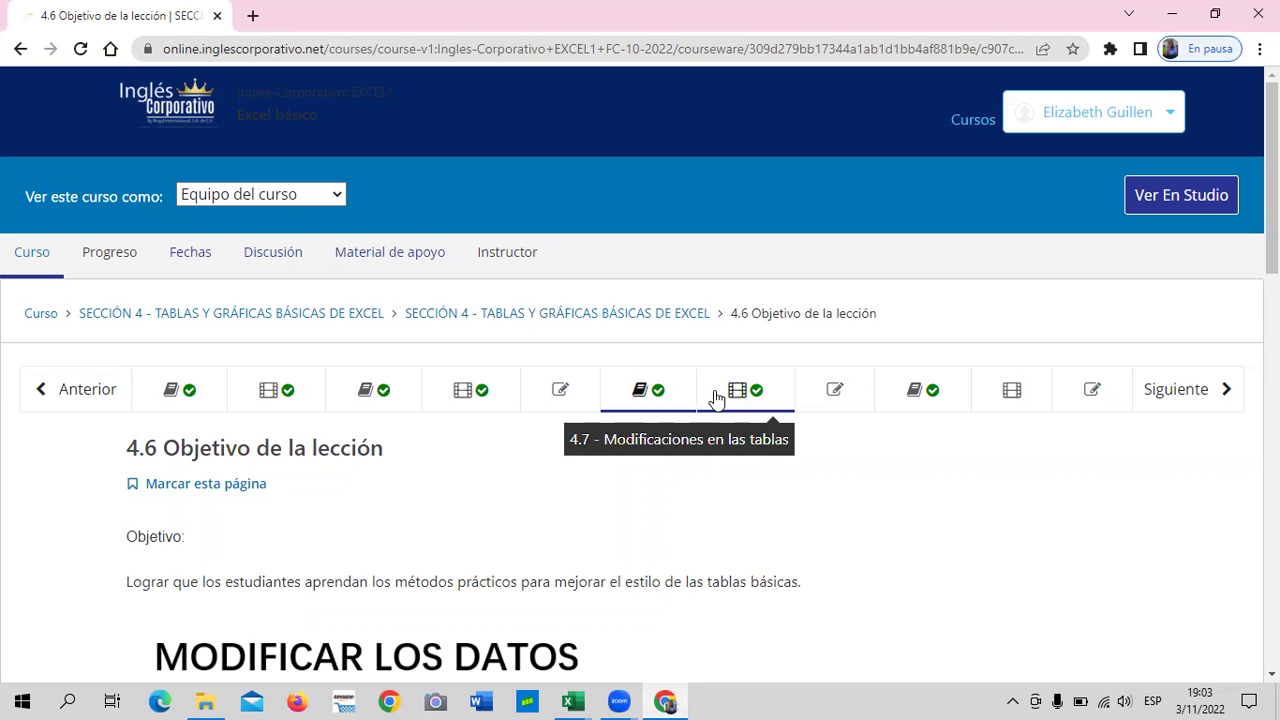
pyautogui.scroll(-1, 716, 398)
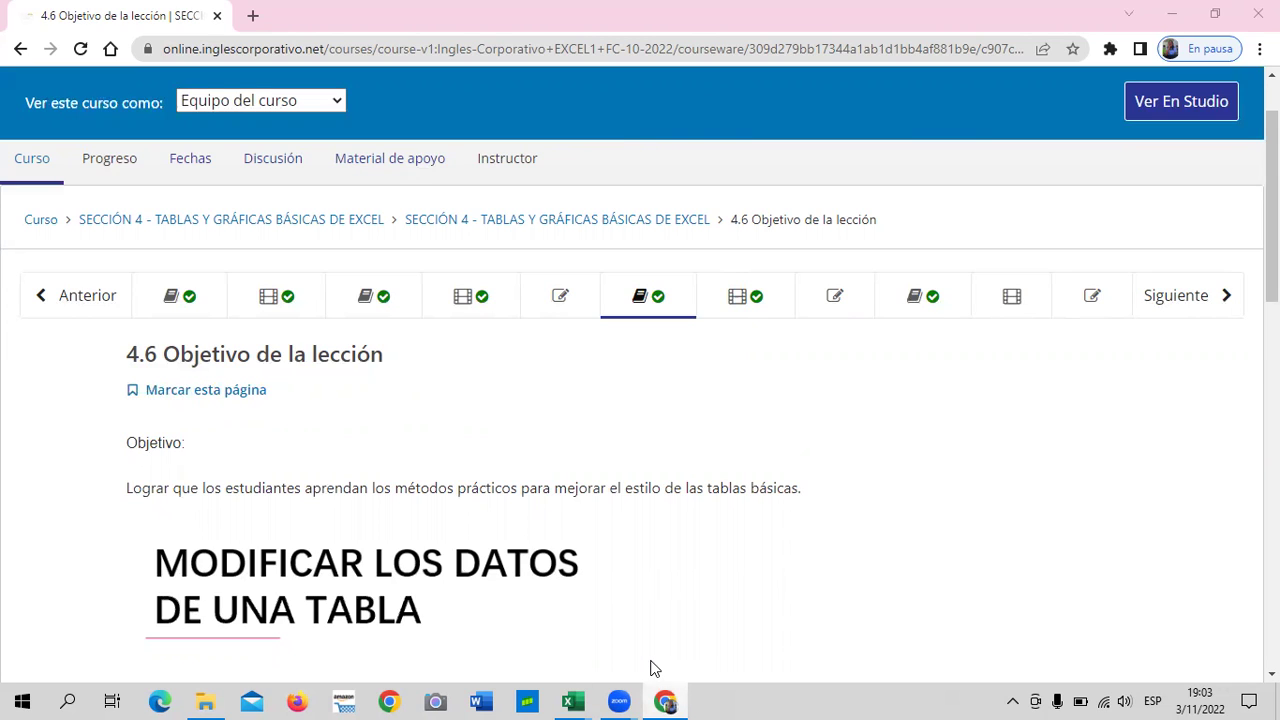
pyautogui.press('XF86AudioRaiseVolume')
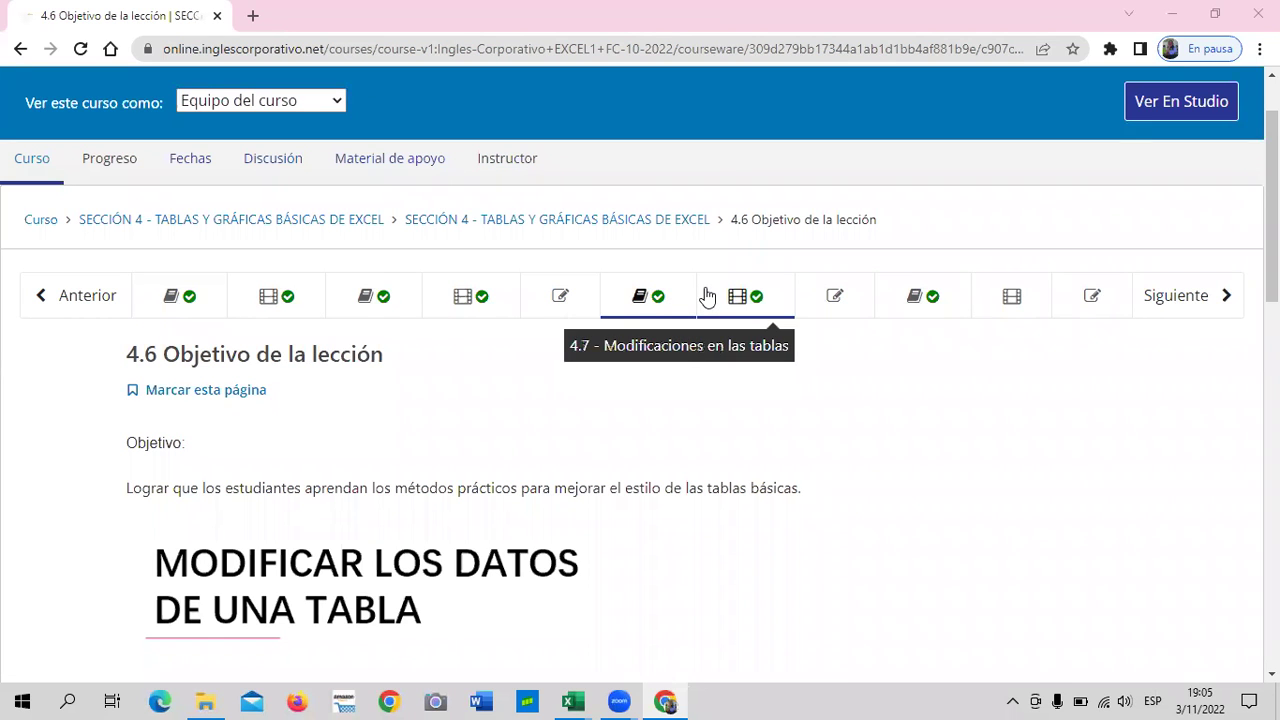
pyautogui.scroll(-1, 651, 471)
pyautogui.scroll(-1, 651, 463)
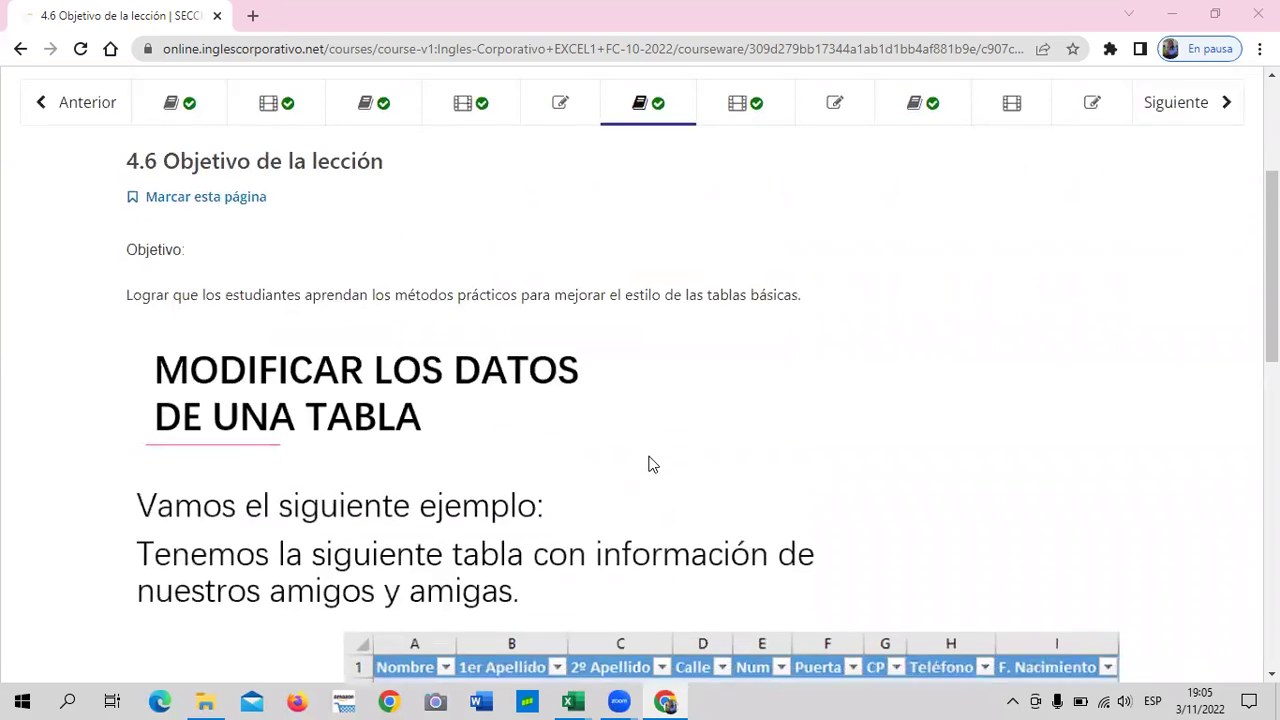
pyautogui.scroll(-1, 650, 465)
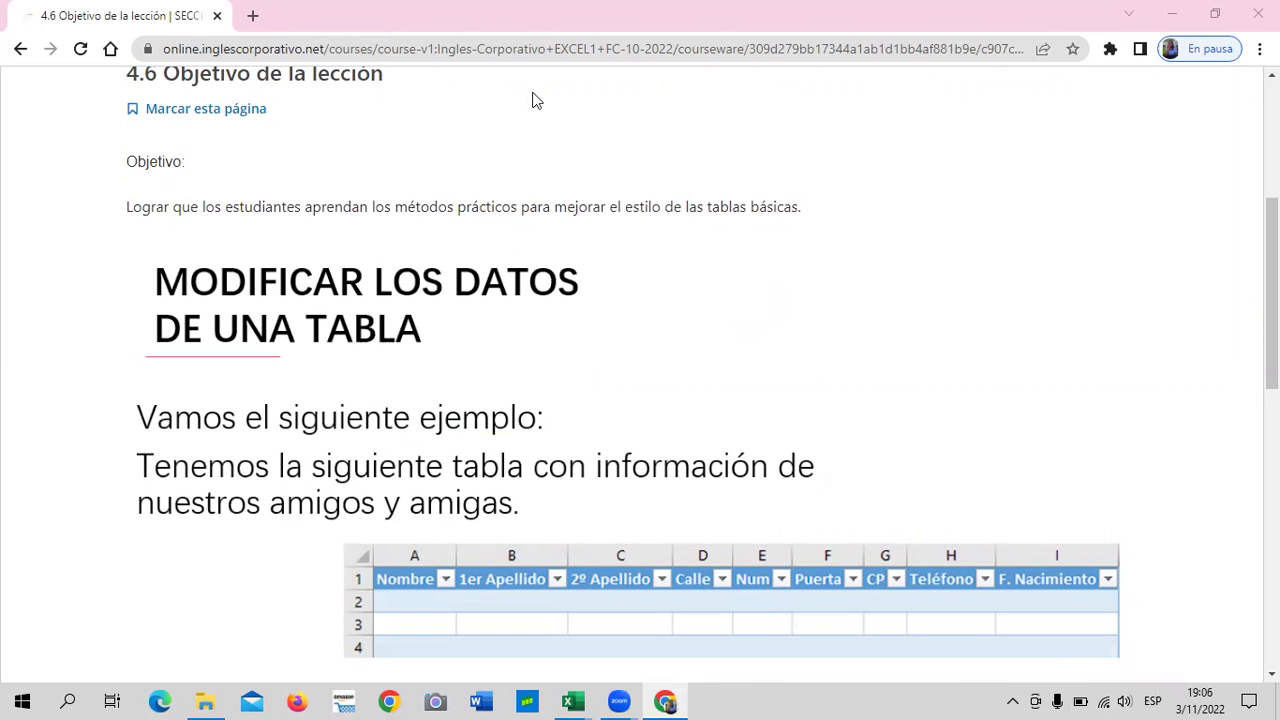
pyautogui.scroll(-2, 628, 298)
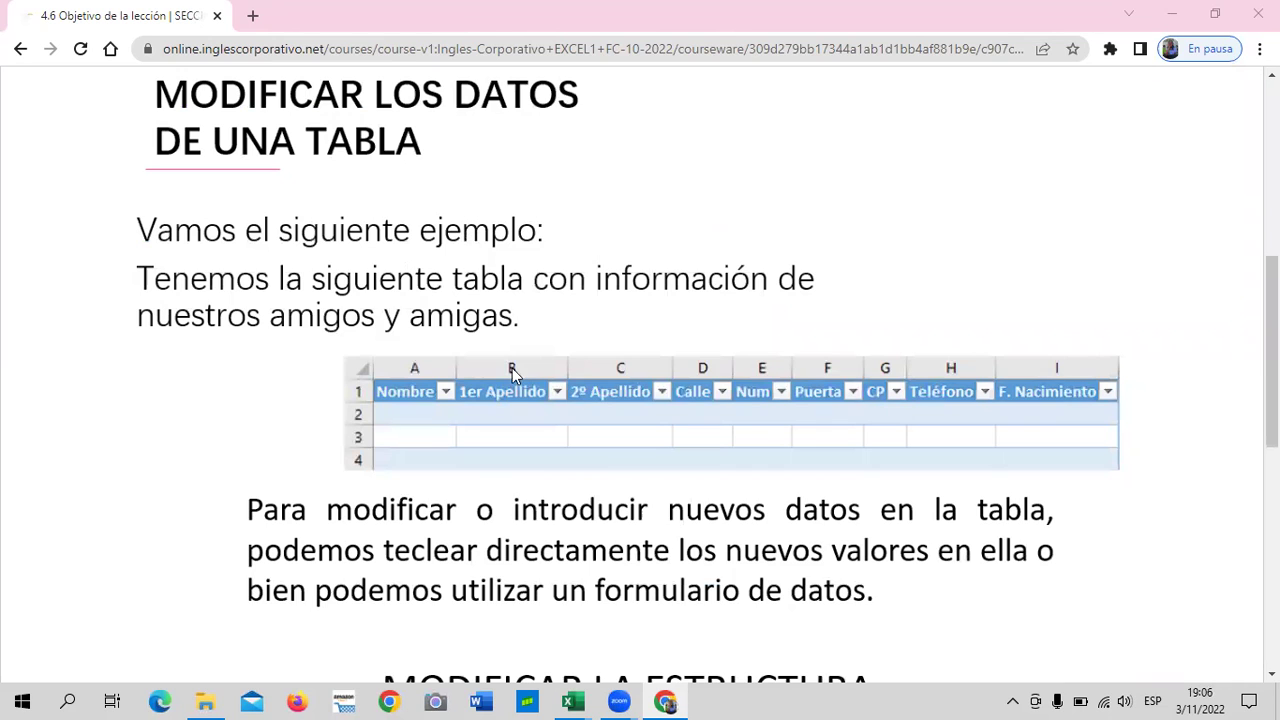
pyautogui.scroll(-1, 600, 460)
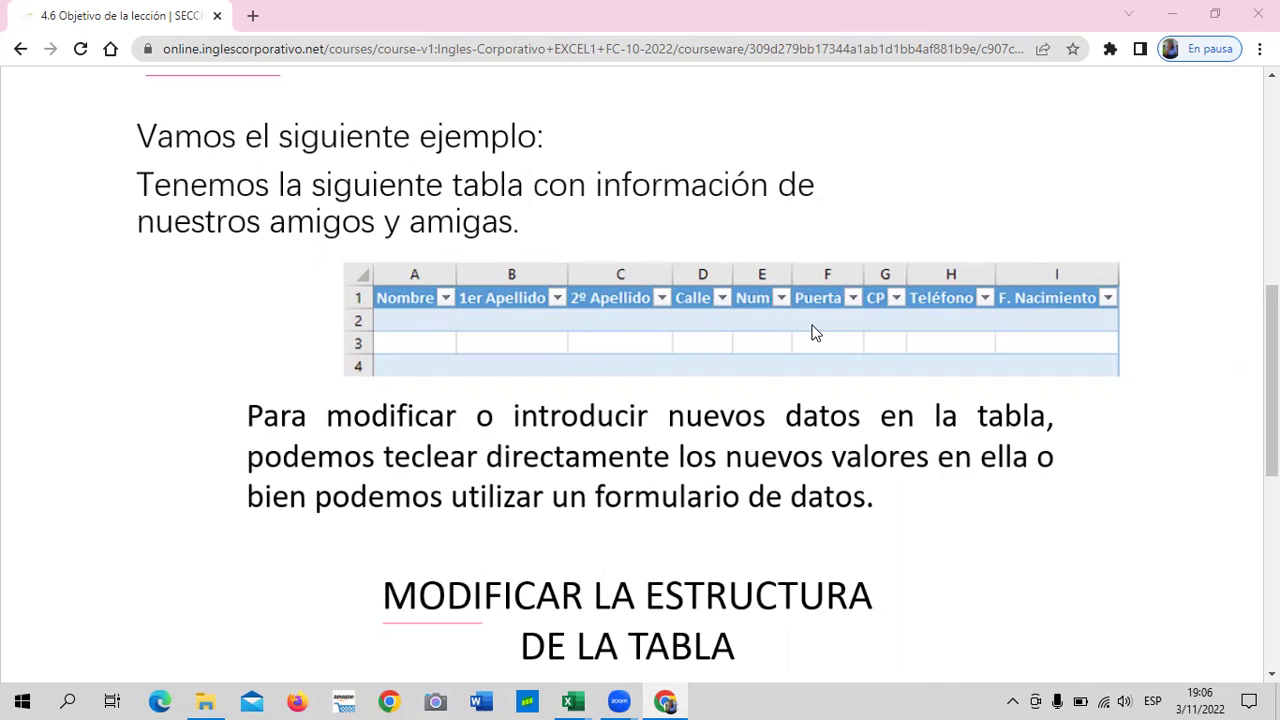
pyautogui.scroll(-1, 731, 329)
pyautogui.scroll(-3, 731, 329)
pyautogui.scroll(-2, 727, 349)
pyautogui.scroll(5, 727, 360)
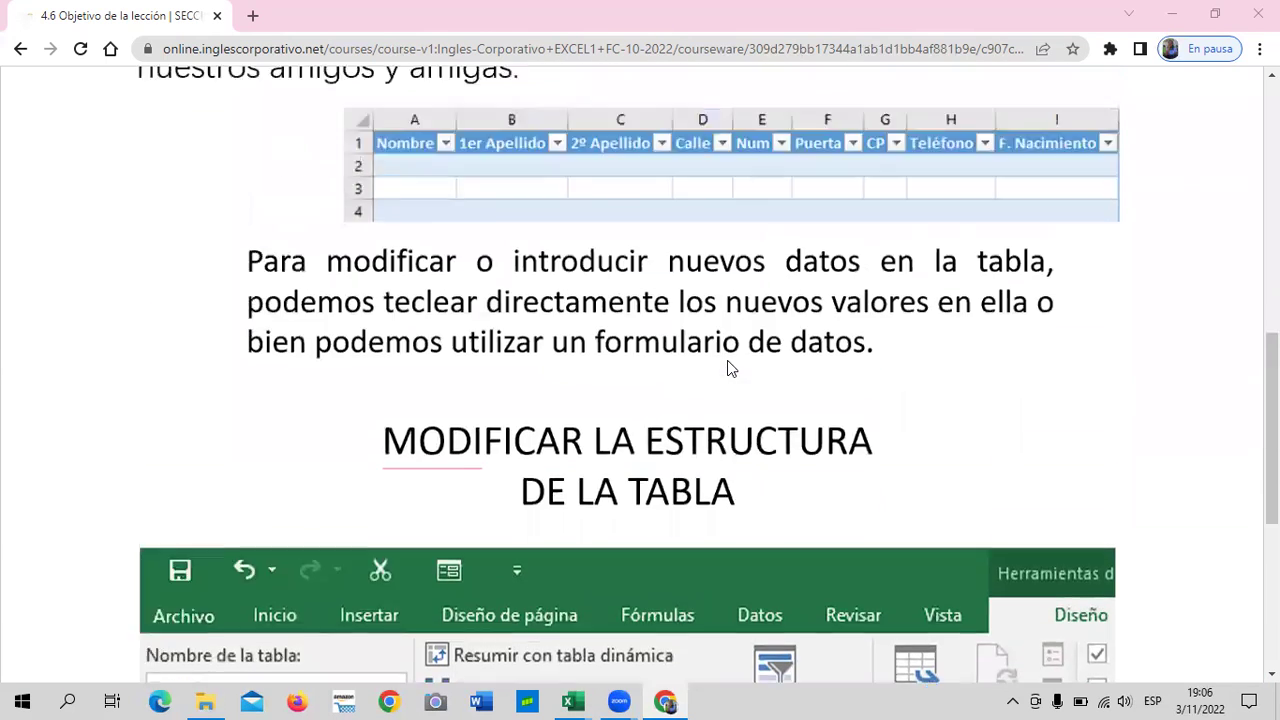
pyautogui.scroll(2, 727, 362)
pyautogui.scroll(4, 727, 362)
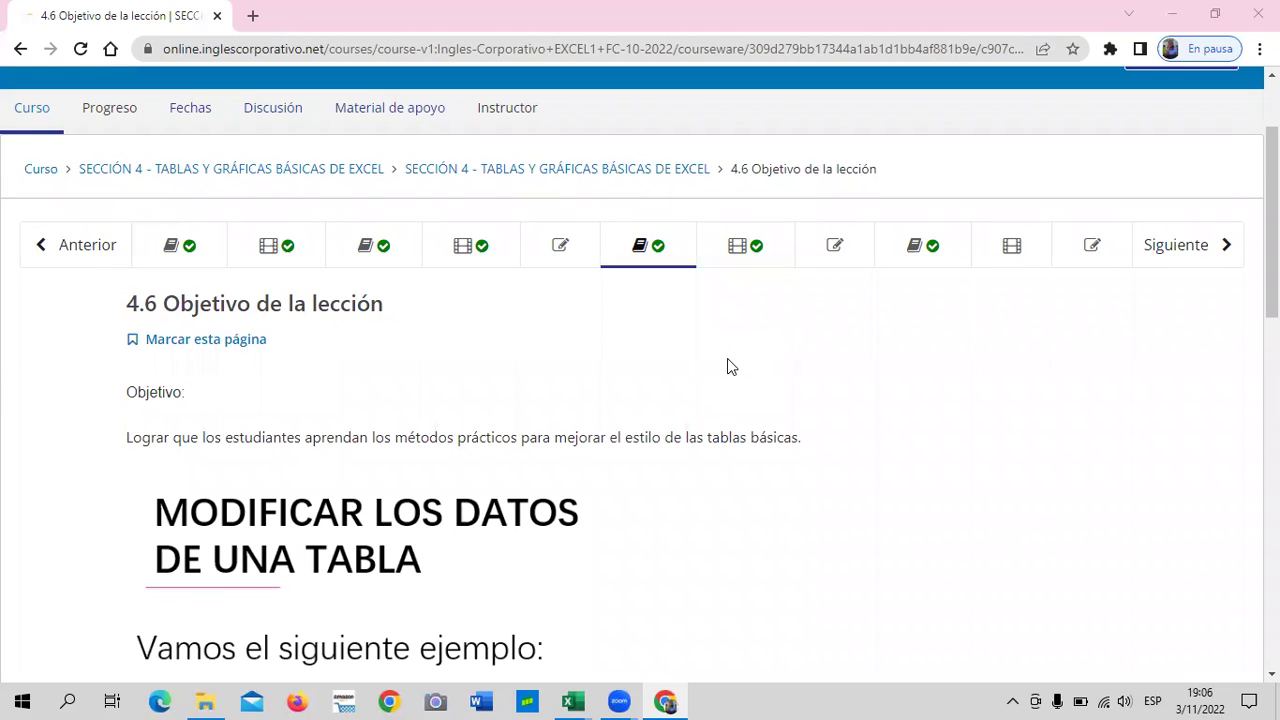
pyautogui.scroll(-1, 727, 367)
pyautogui.scroll(-1, 727, 367)
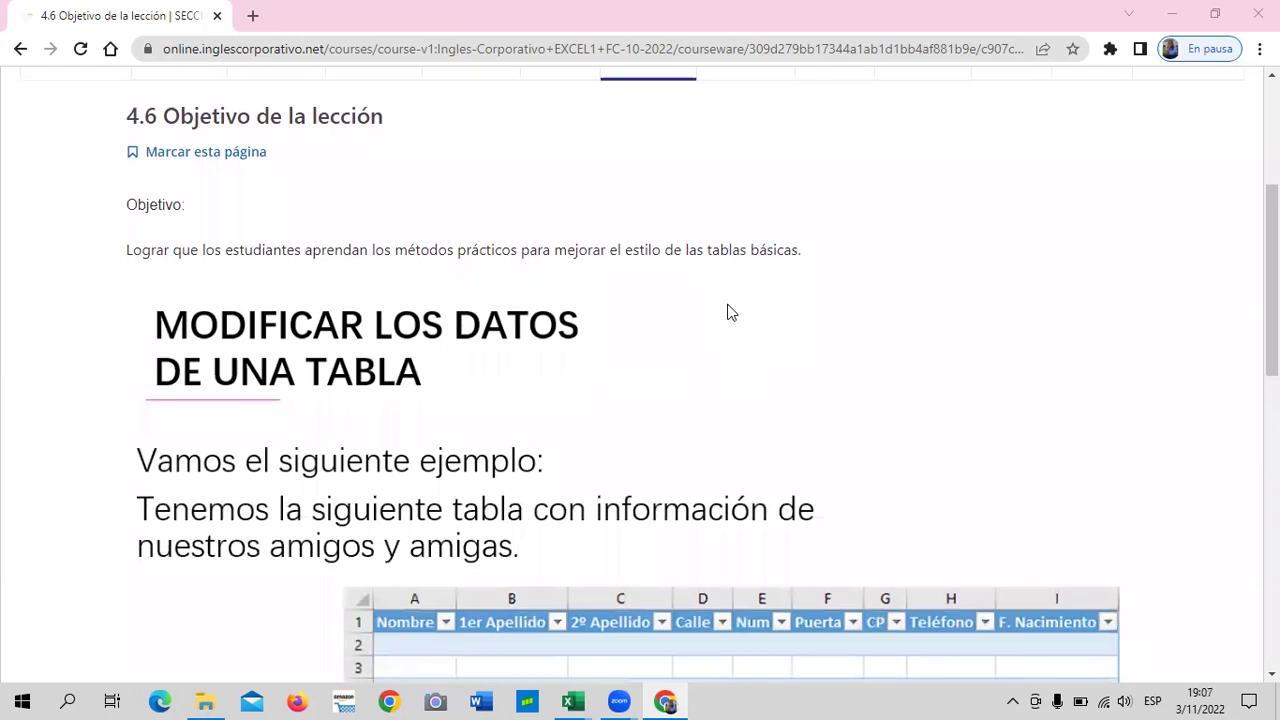
pyautogui.scroll(-1, 727, 313)
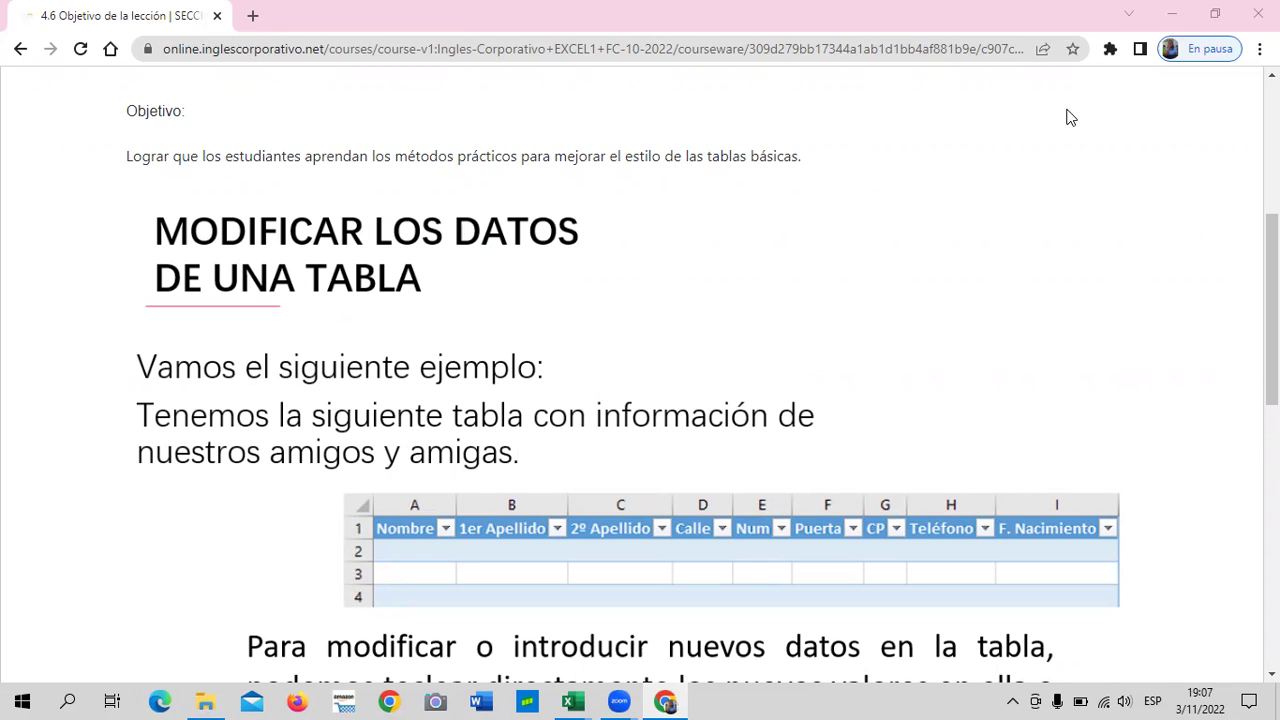
pyautogui.scroll(-3, 743, 486)
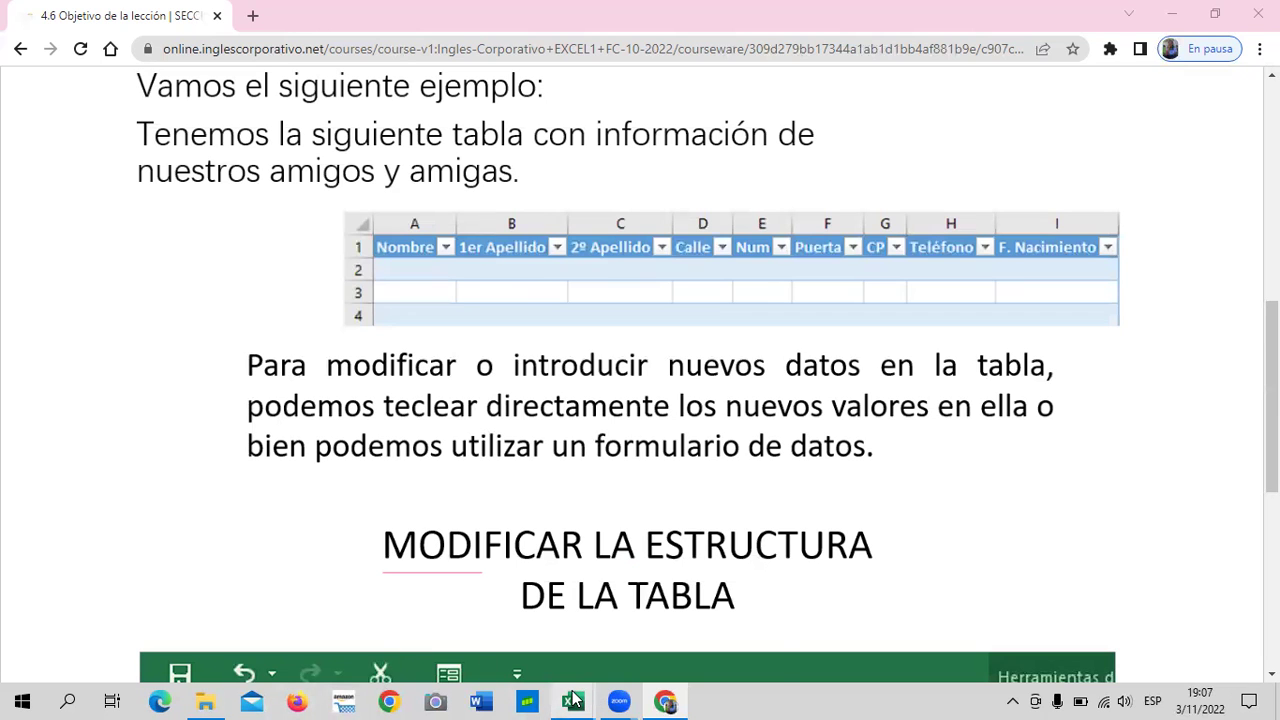
pyautogui.moveTo(572, 701)
pyautogui.click(502, 628)
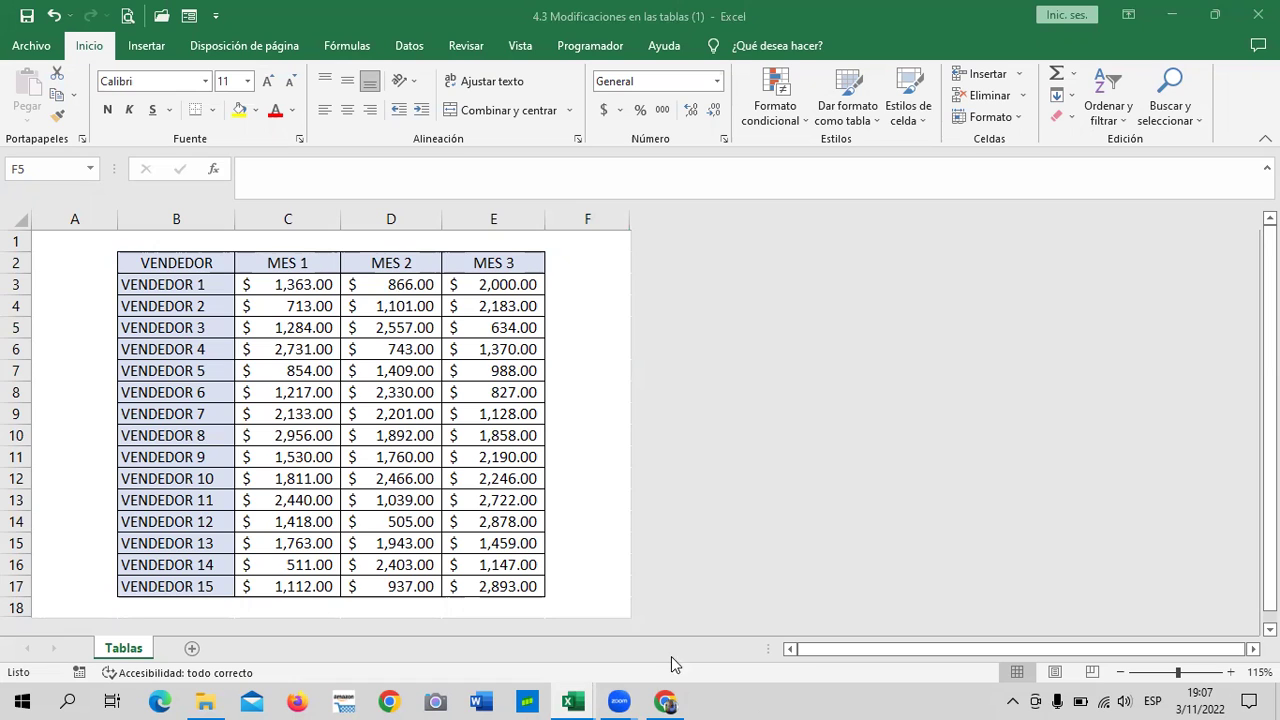
pyautogui.click(665, 701)
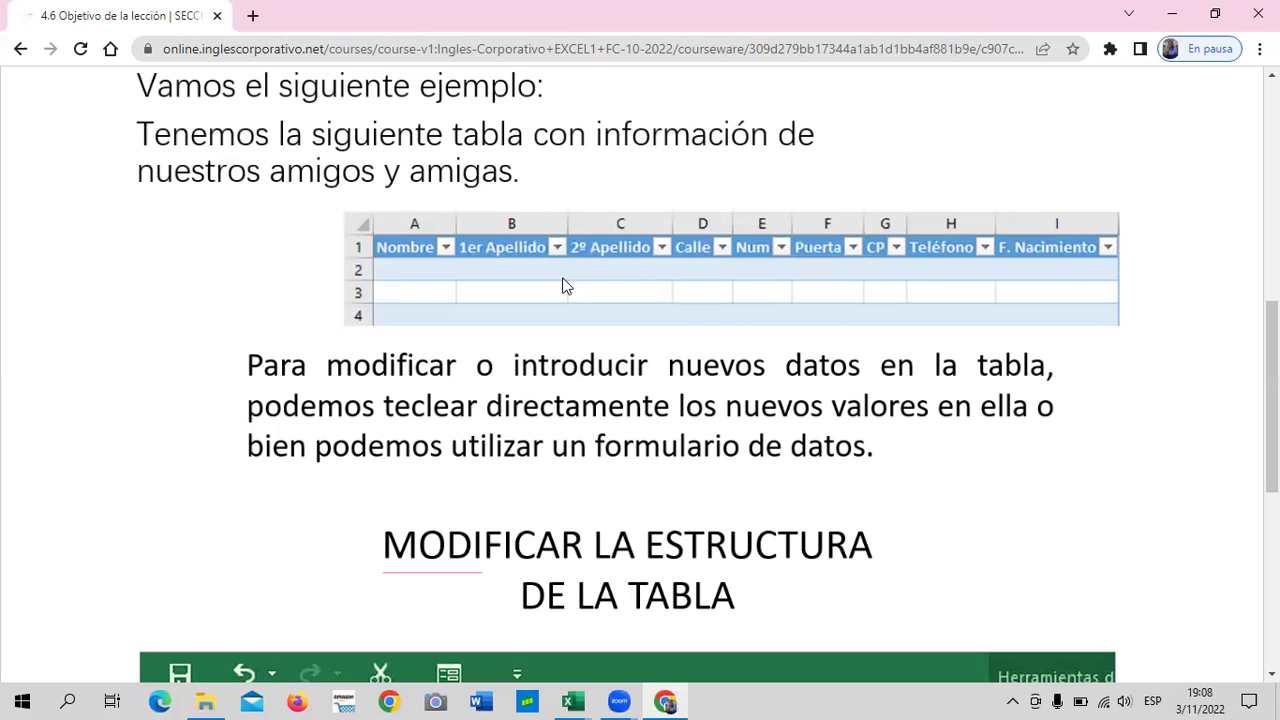
# Step: Move from the bottom of lesson 4.6 to lesson 4.7 and scroll down to its video
pyautogui.scroll(-1, 798, 486)
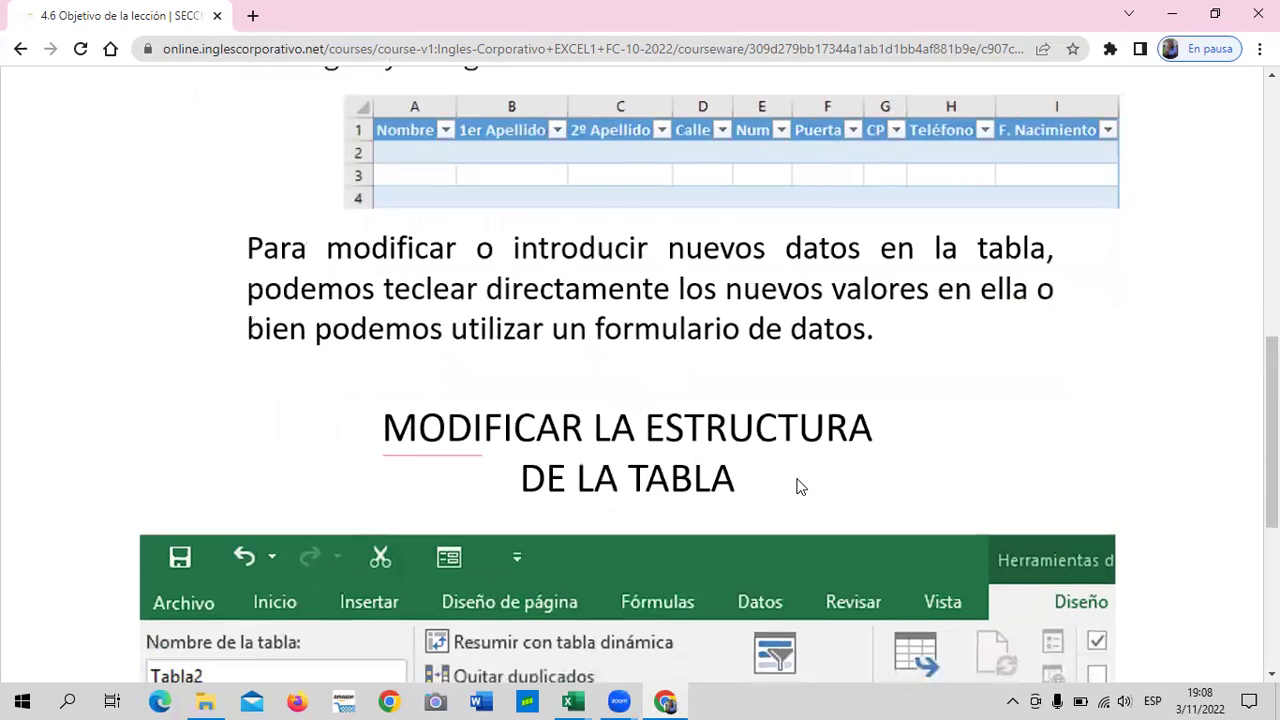
pyautogui.scroll(-2, 798, 486)
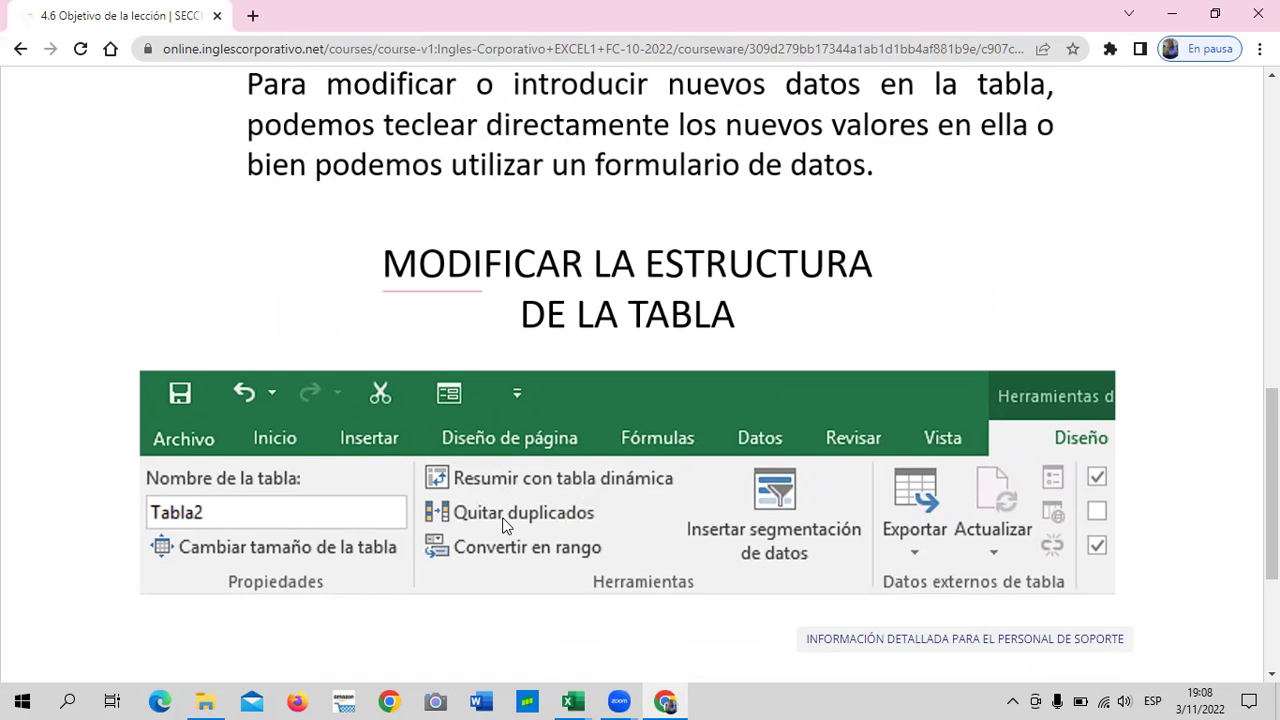
pyautogui.scroll(-2, 504, 525)
pyautogui.click(670, 538)
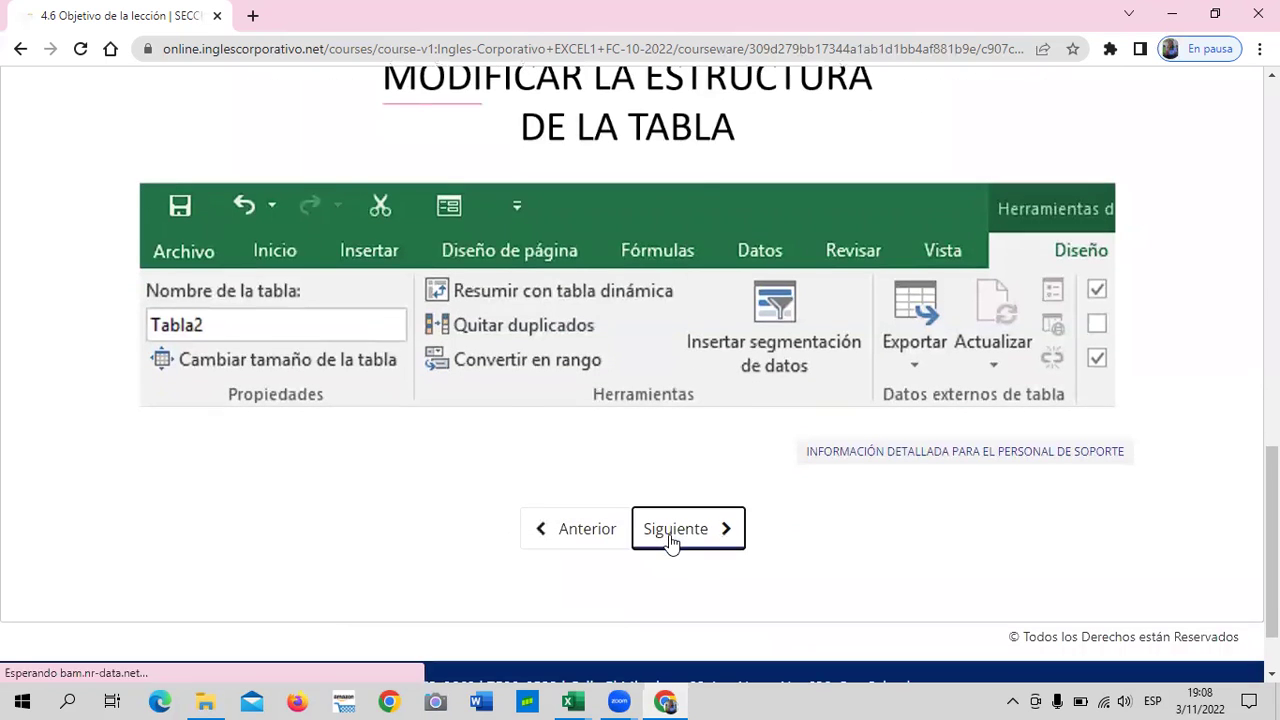
pyautogui.scroll(-2, 660, 542)
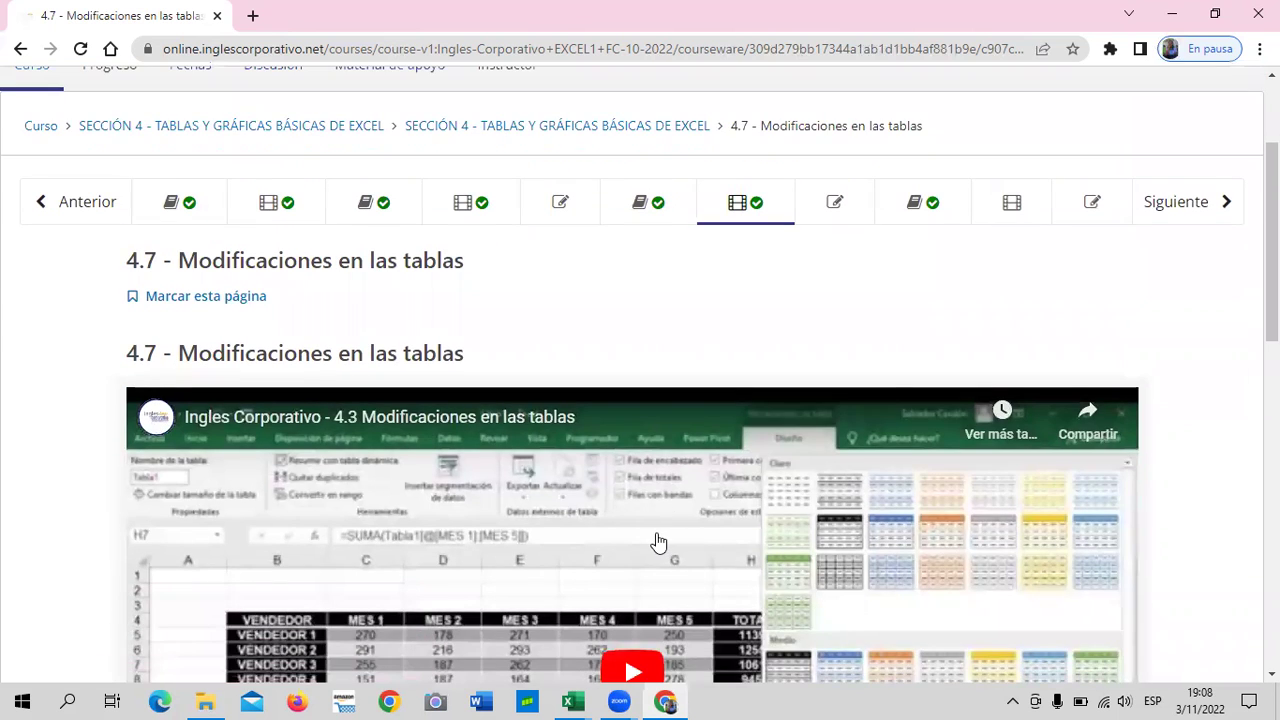
pyautogui.scroll(-1, 657, 542)
pyautogui.scroll(-2, 657, 542)
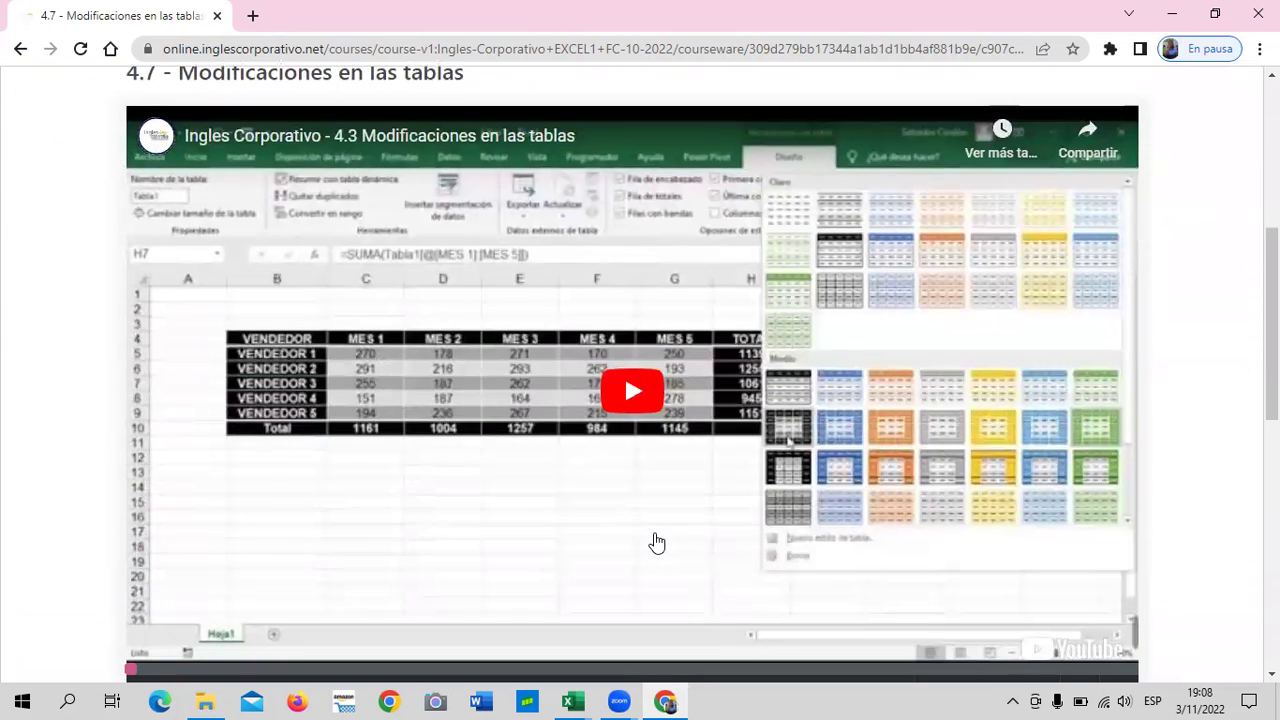
pyautogui.scroll(-2, 657, 542)
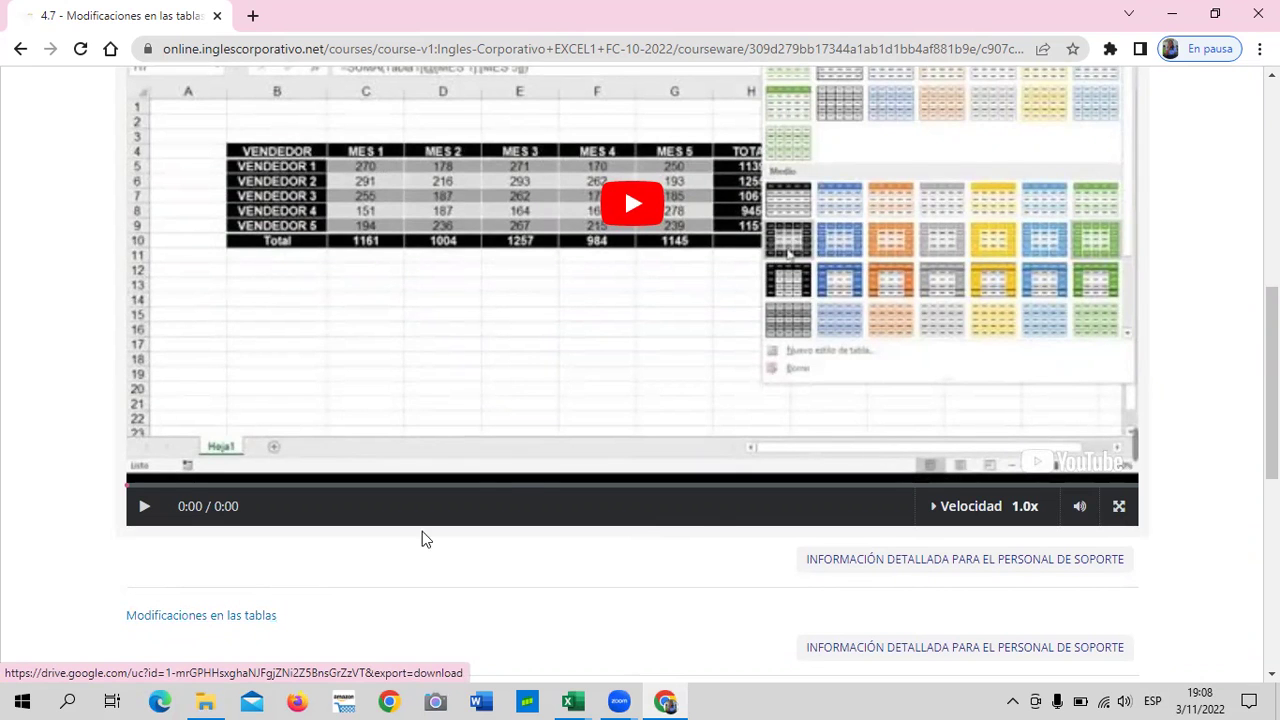
pyautogui.scroll(-1, 715, 580)
pyautogui.scroll(1, 715, 607)
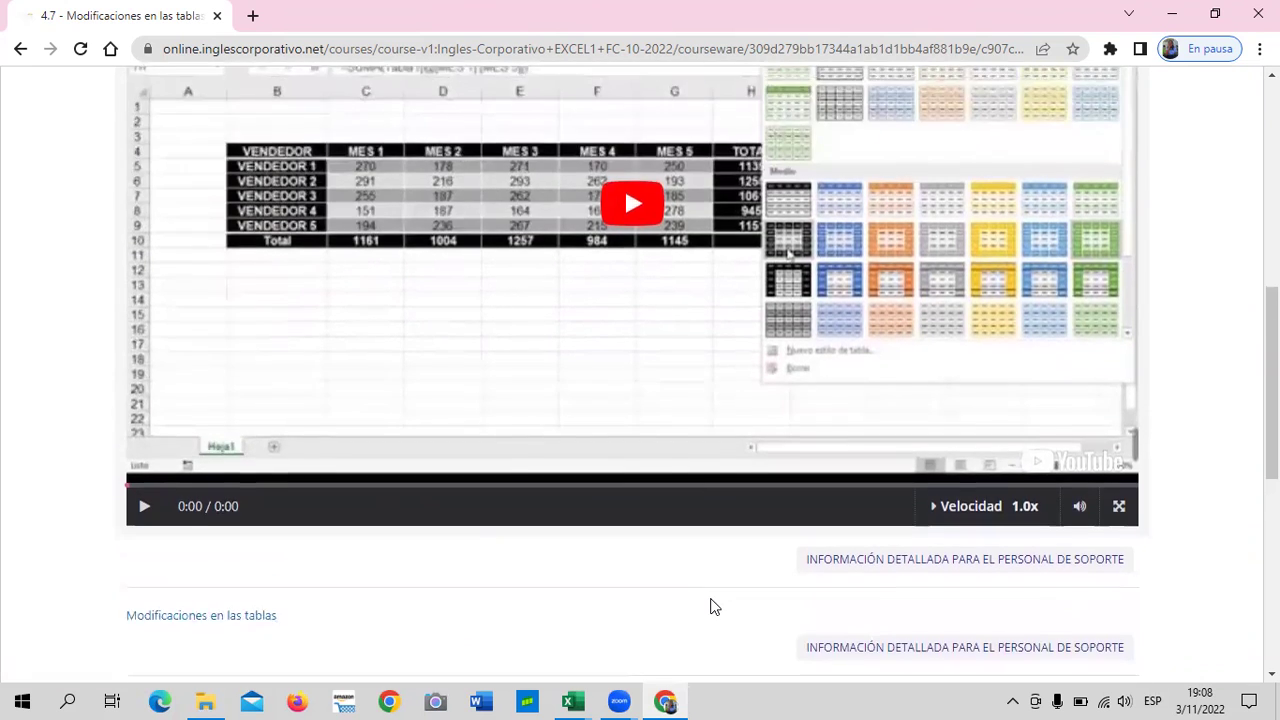
pyautogui.scroll(2, 715, 607)
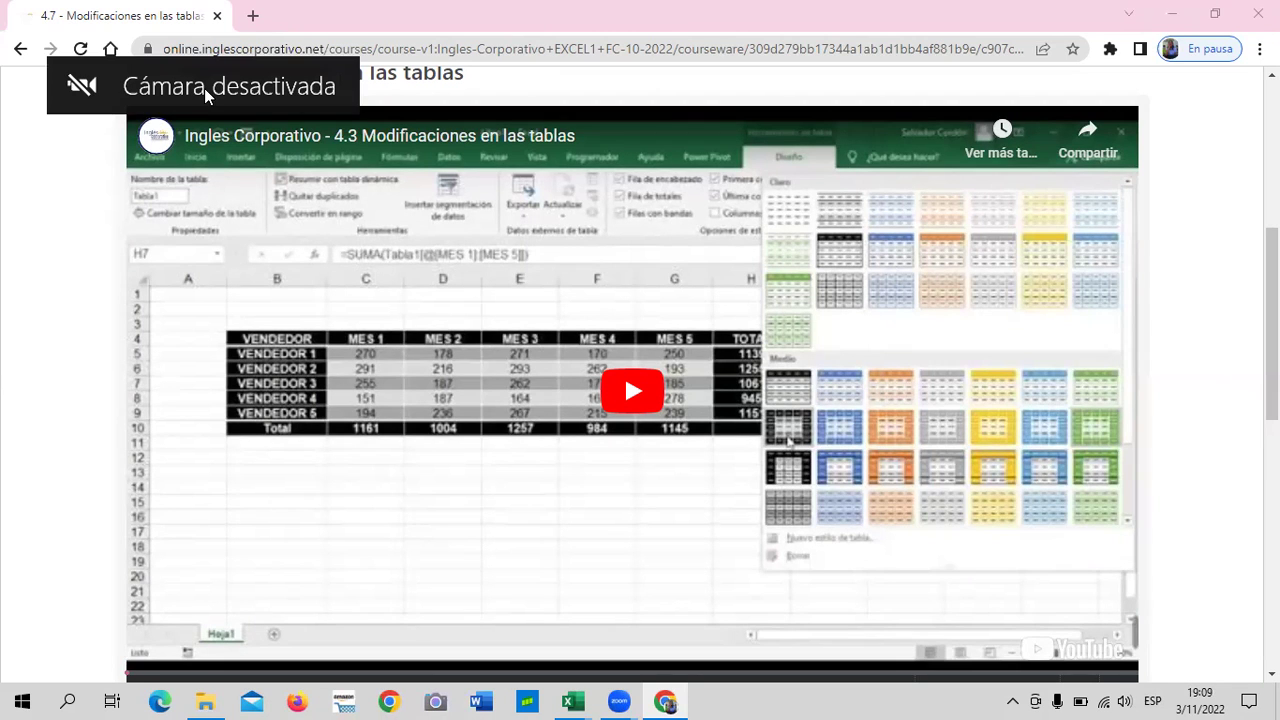
# Step: Play the 4.3 Modificaciones en las tablas class video and bring the volume to 42
pyautogui.click(629, 396)
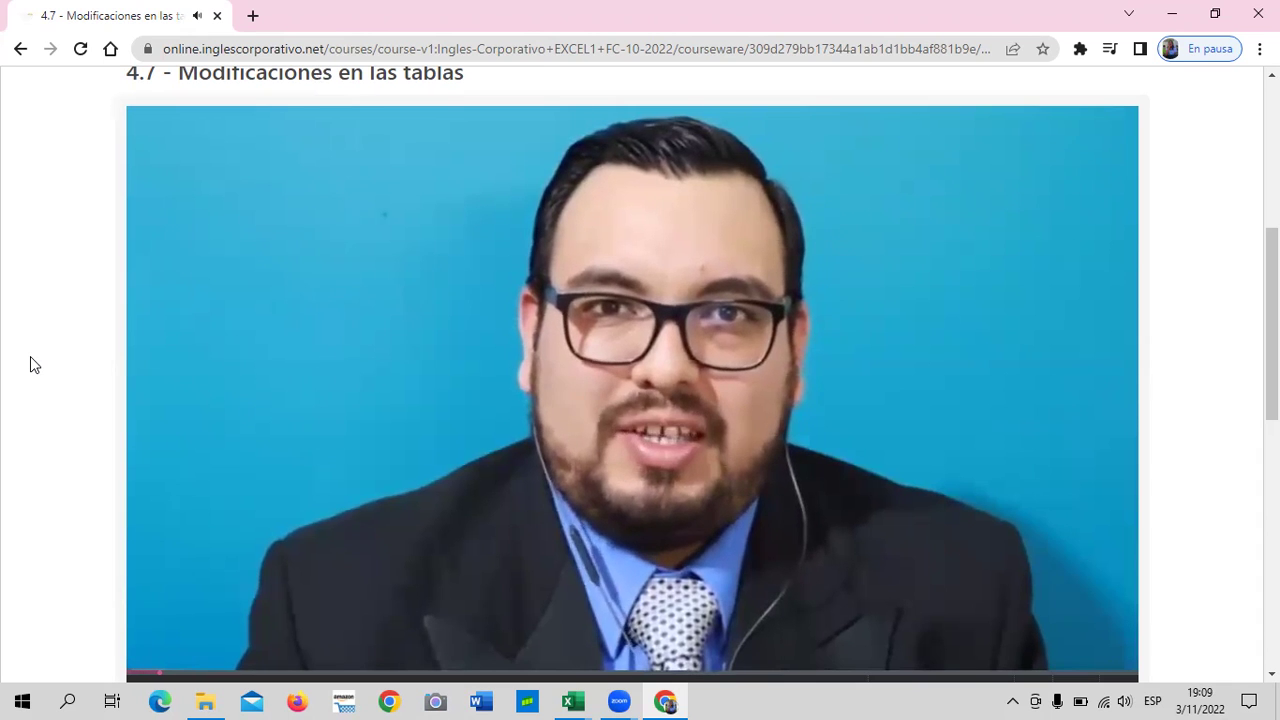
pyautogui.press('XF86AudioLowerVolume')
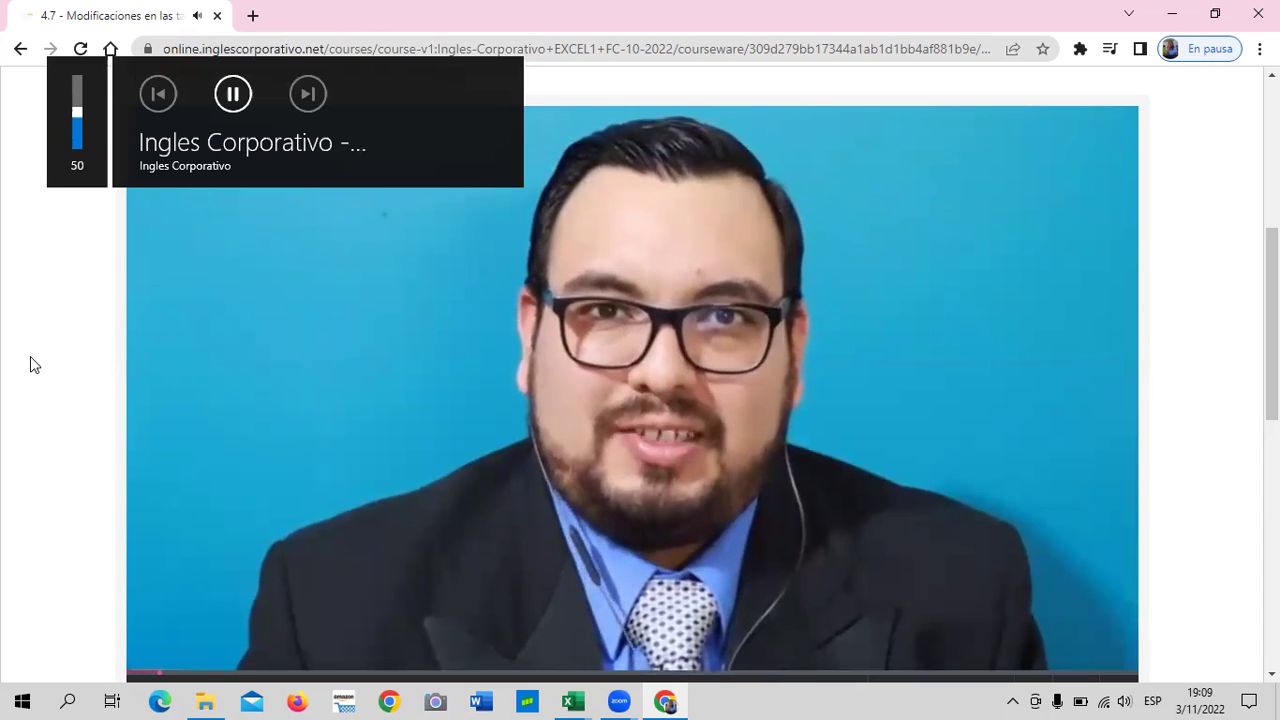
pyautogui.press('XF86AudioRaiseVolume')
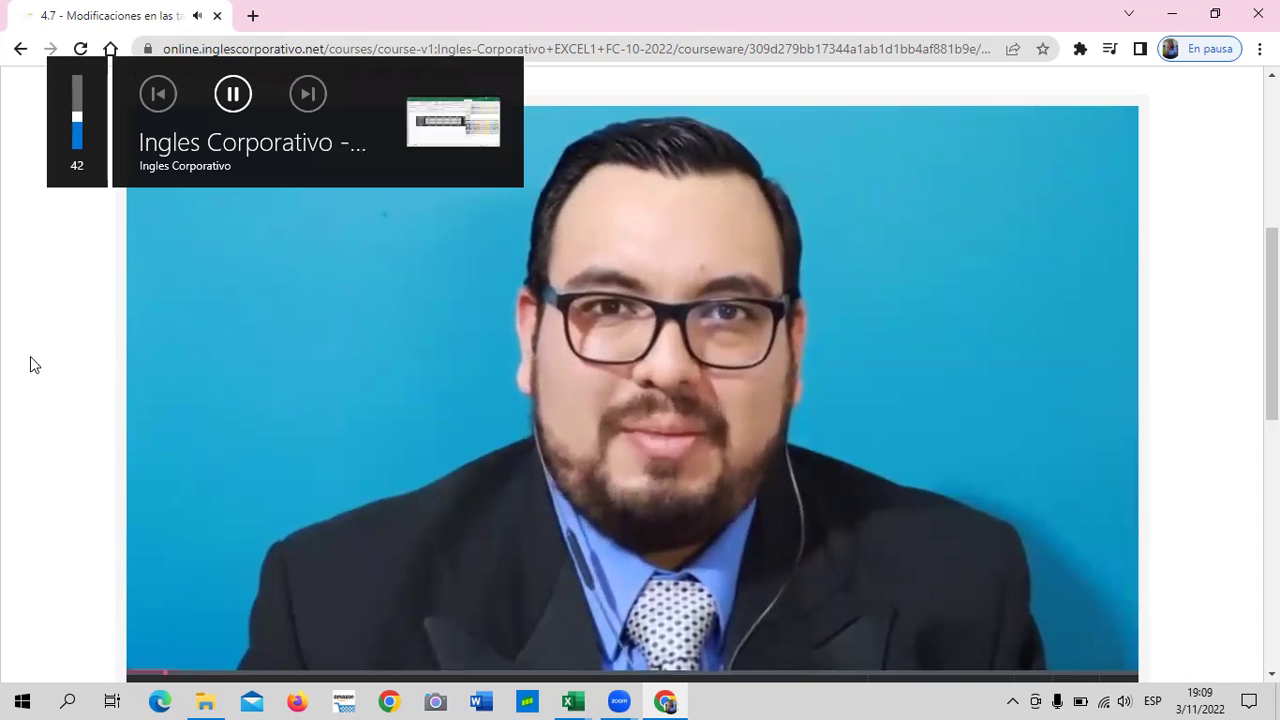
pyautogui.press('XF86AudioRaiseVolume')
pyautogui.press('XF86AudioRaiseVolume')
pyautogui.press('XF86AudioRaiseVolume')
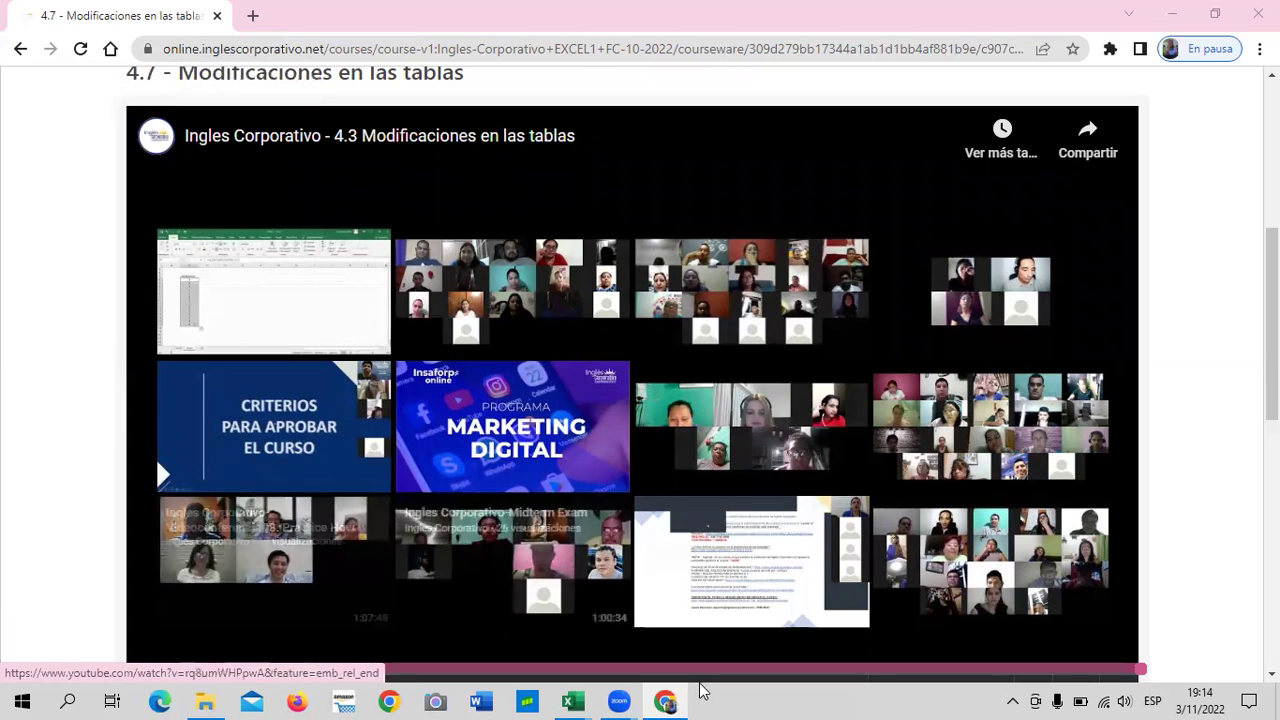
pyautogui.moveTo(571, 701)
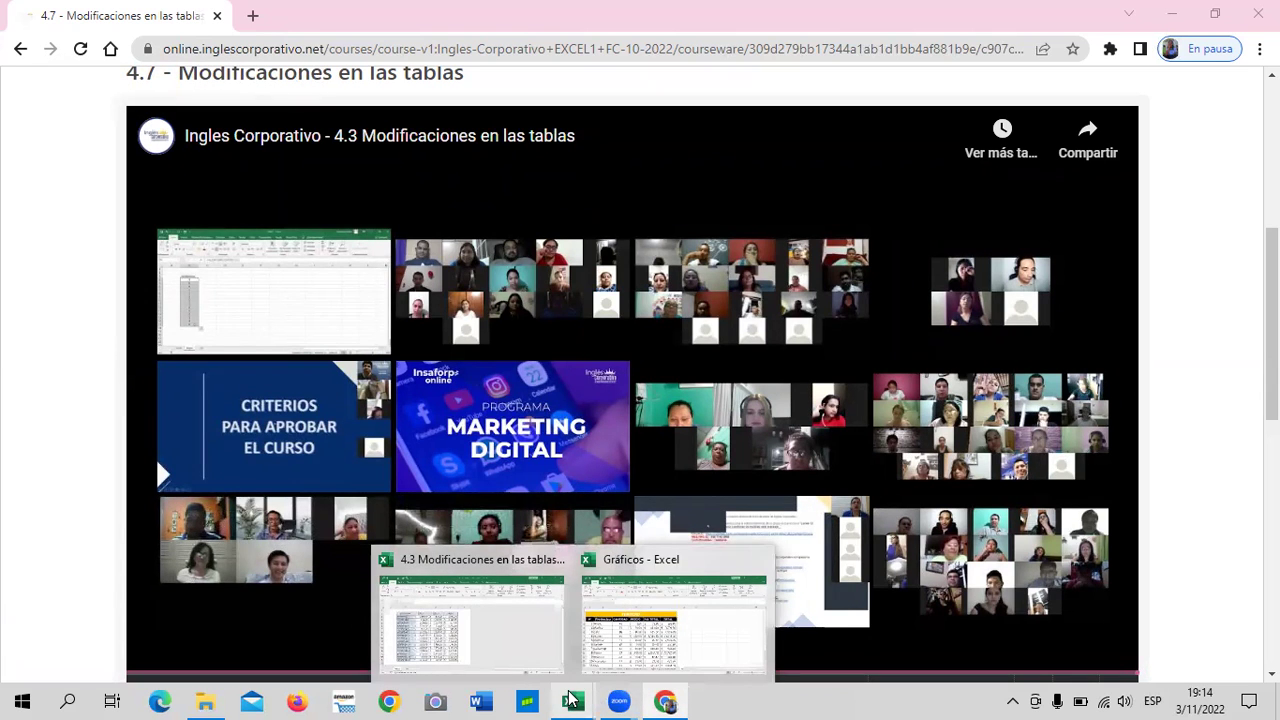
# Step: Switch to the 4.3 Modificaciones en las tablas (1) workbook and inspect cells F2, A2 and A17
pyautogui.click(517, 632)
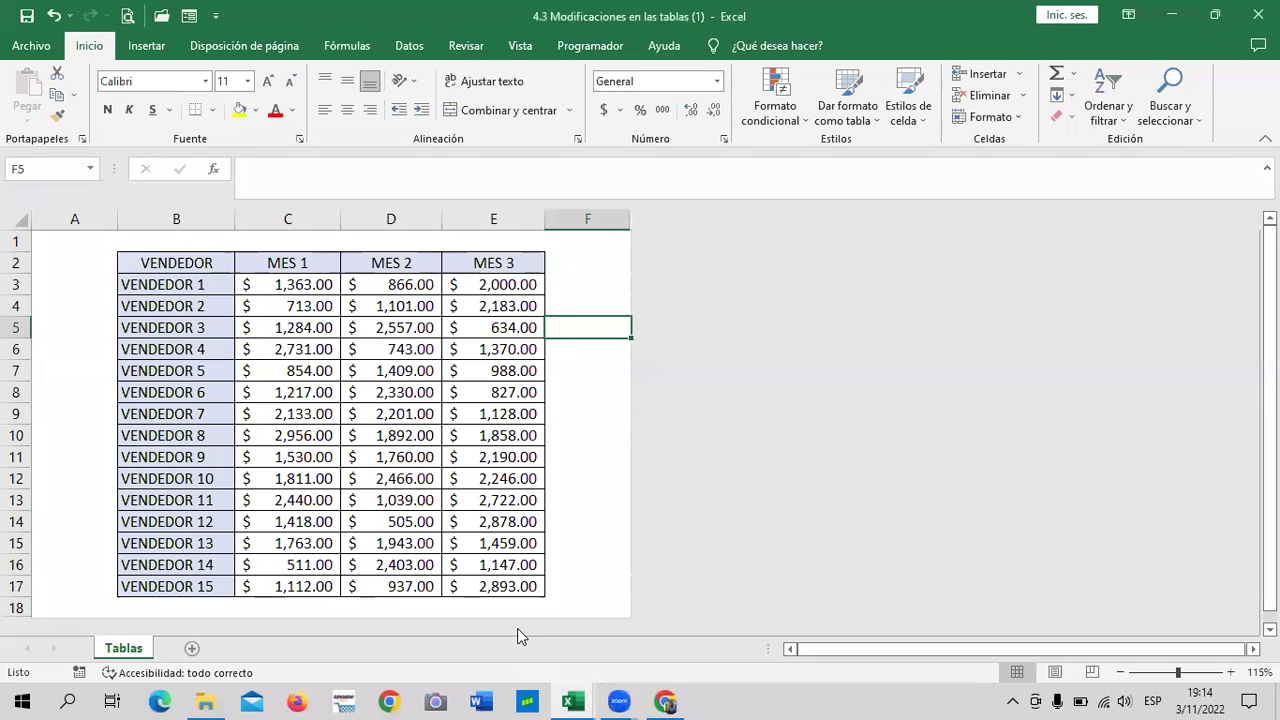
pyautogui.click(578, 260)
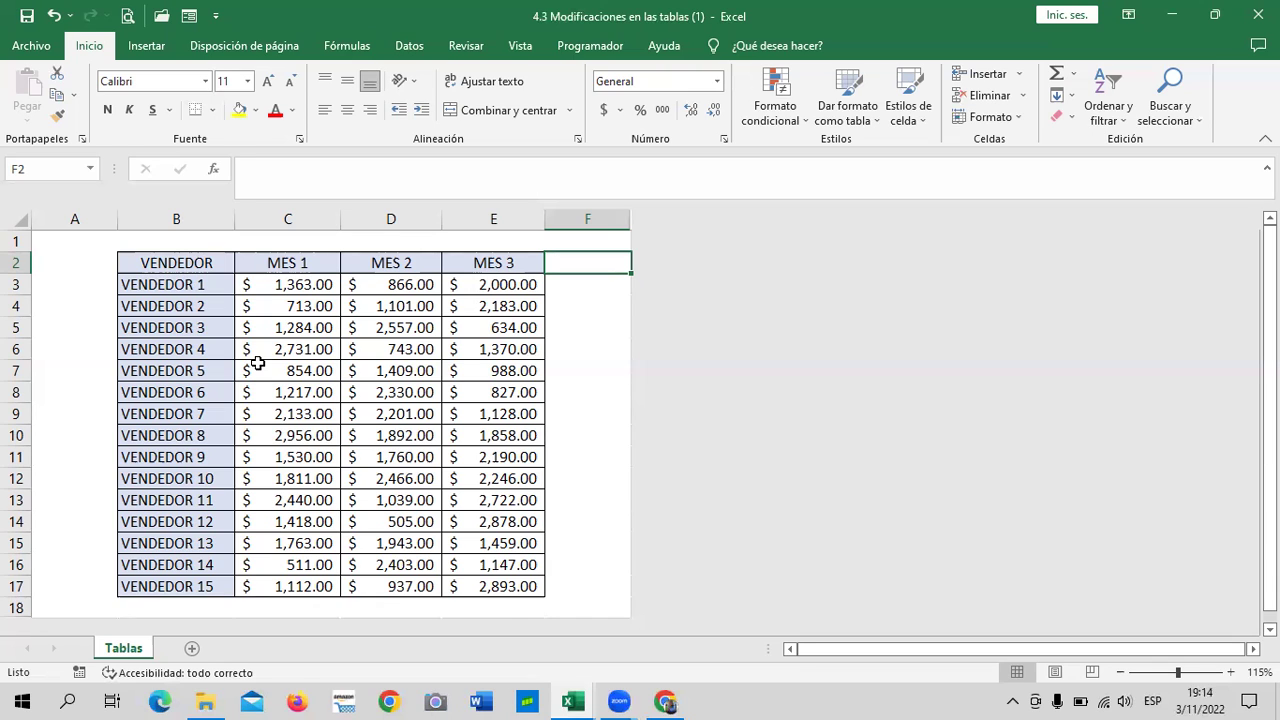
pyautogui.click(74, 260)
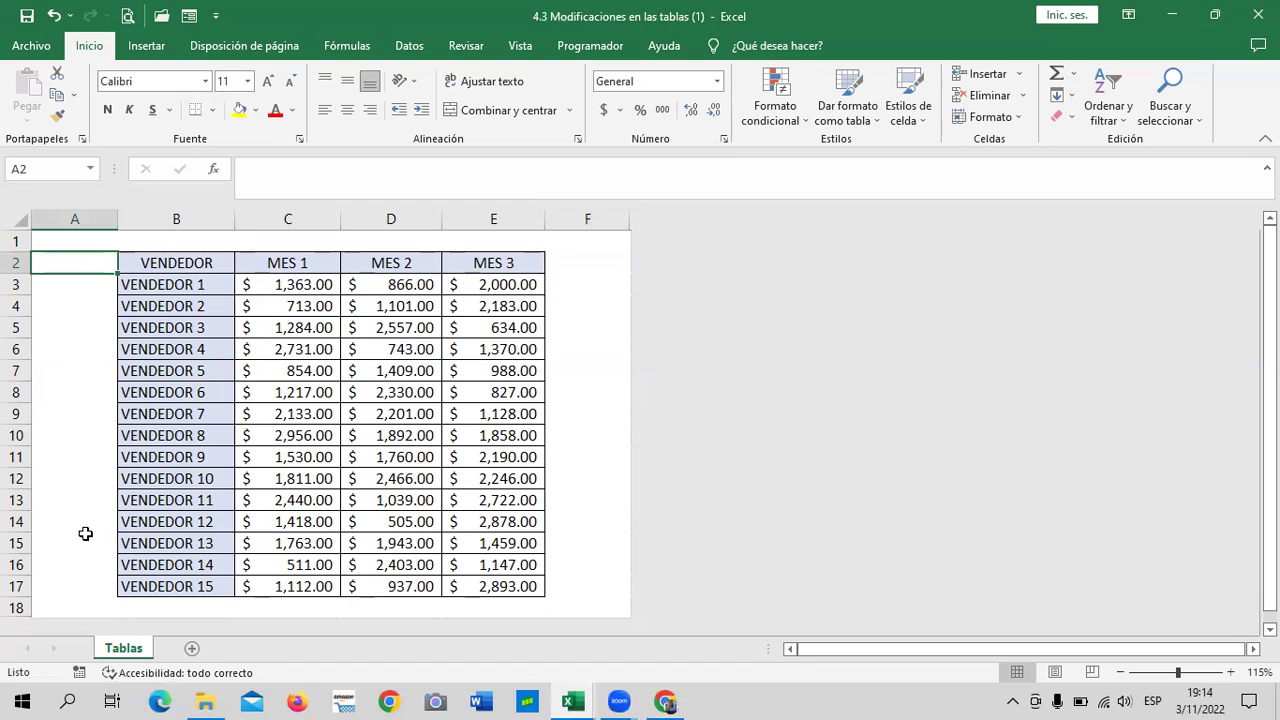
pyautogui.scroll(-2, 40, 523)
pyautogui.click(86, 460)
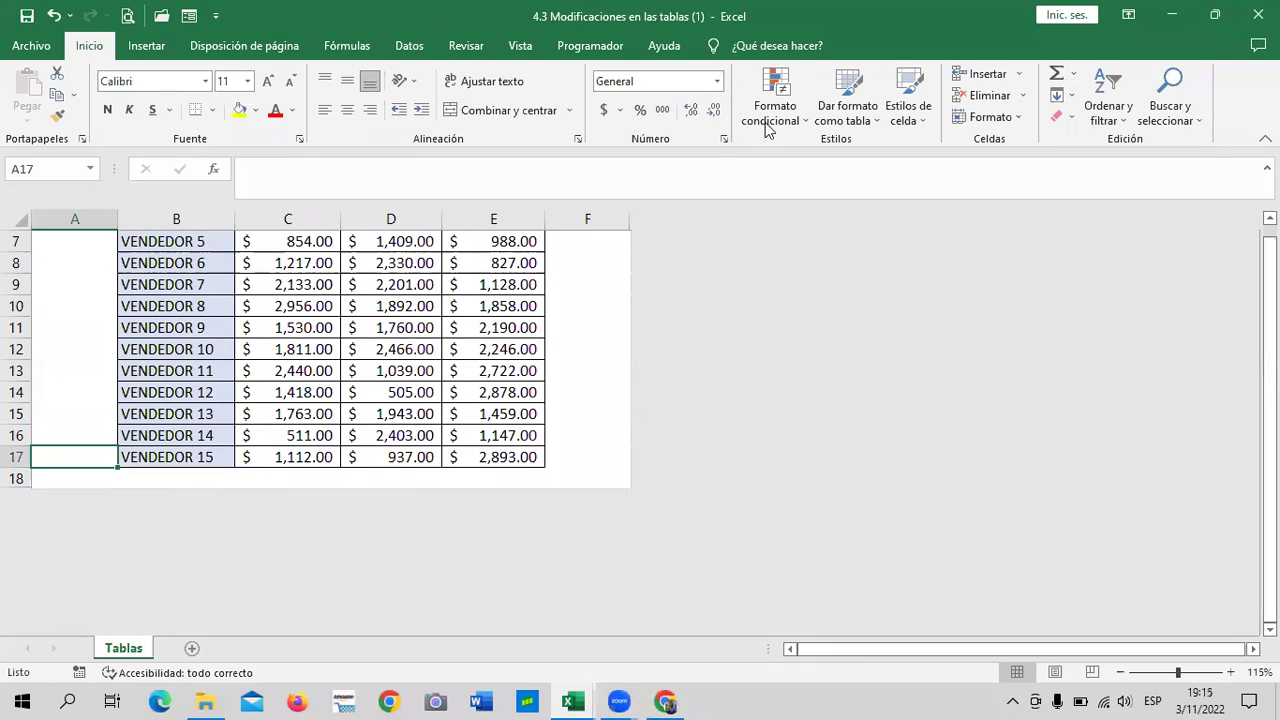
pyautogui.scroll(2, 666, 305)
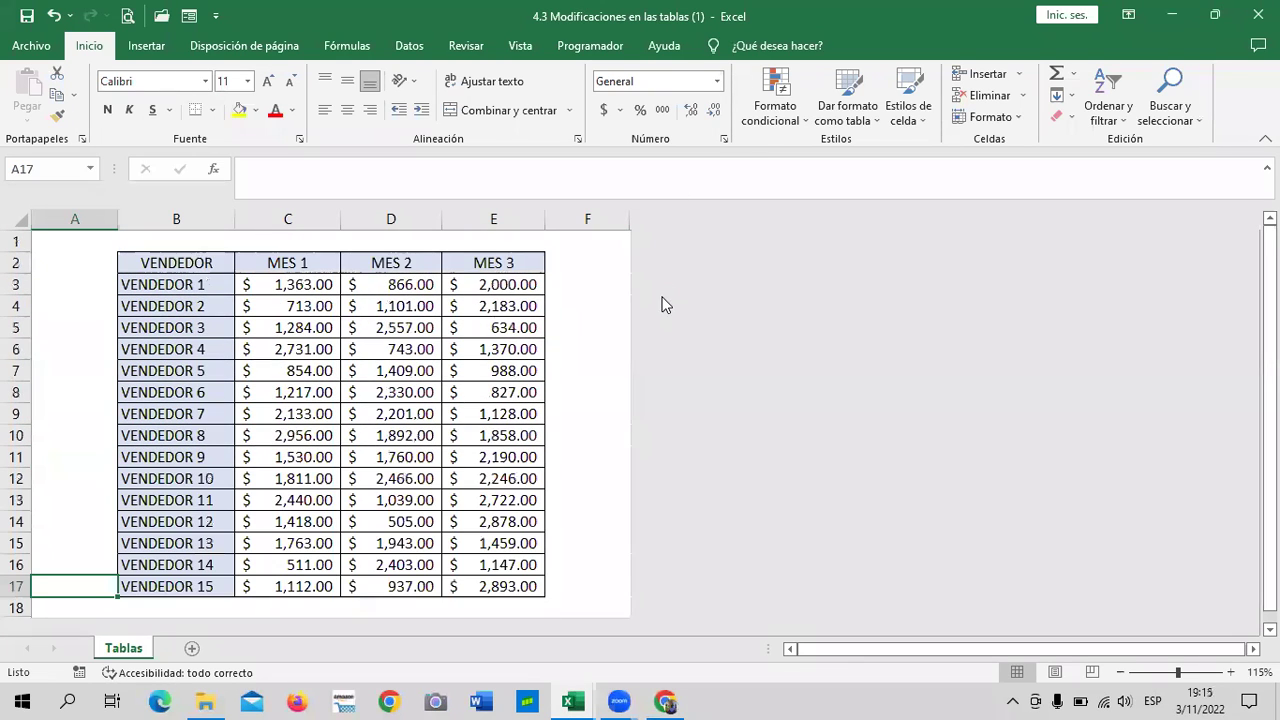
# Step: Unhide all columns after column F with Mostrar
pyautogui.click(612, 216)
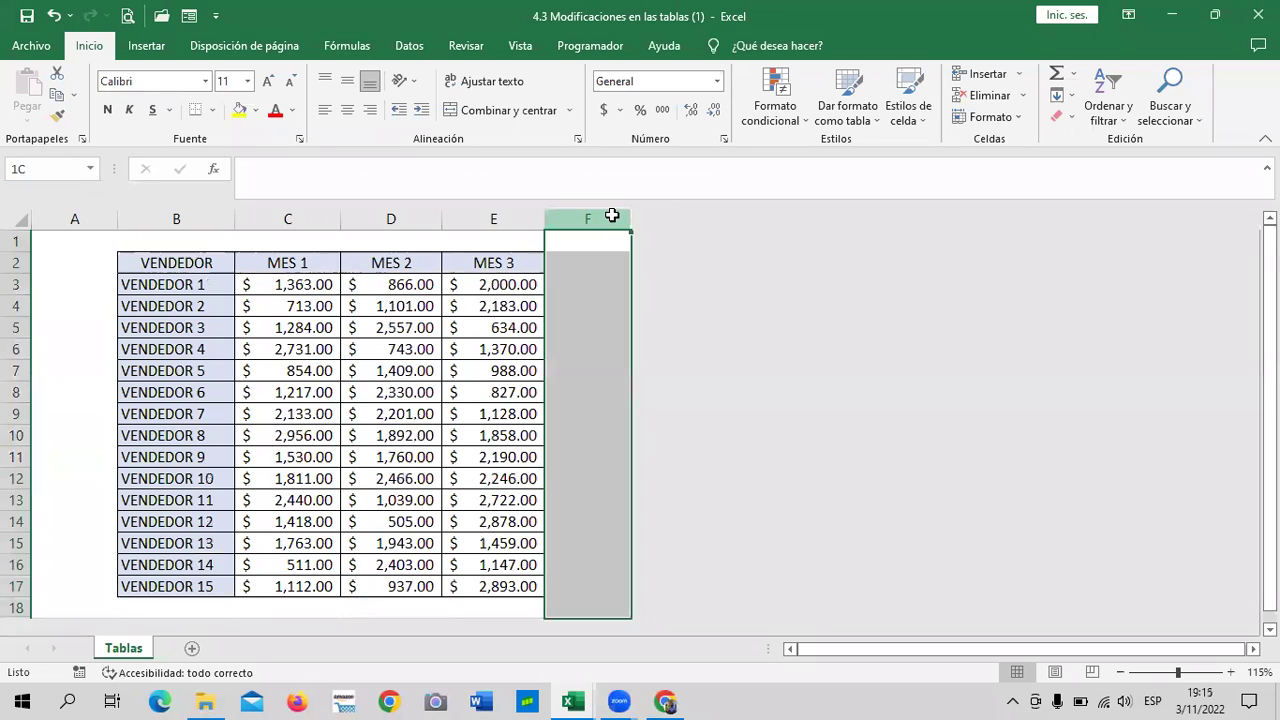
pyautogui.click(588, 305)
pyautogui.moveTo(631, 216)
pyautogui.mouseDown()
pyautogui.moveTo(670, 221)
pyautogui.moveTo(652, 218)
pyautogui.mouseUp()
pyautogui.click(610, 216)
pyautogui.click(631, 301)
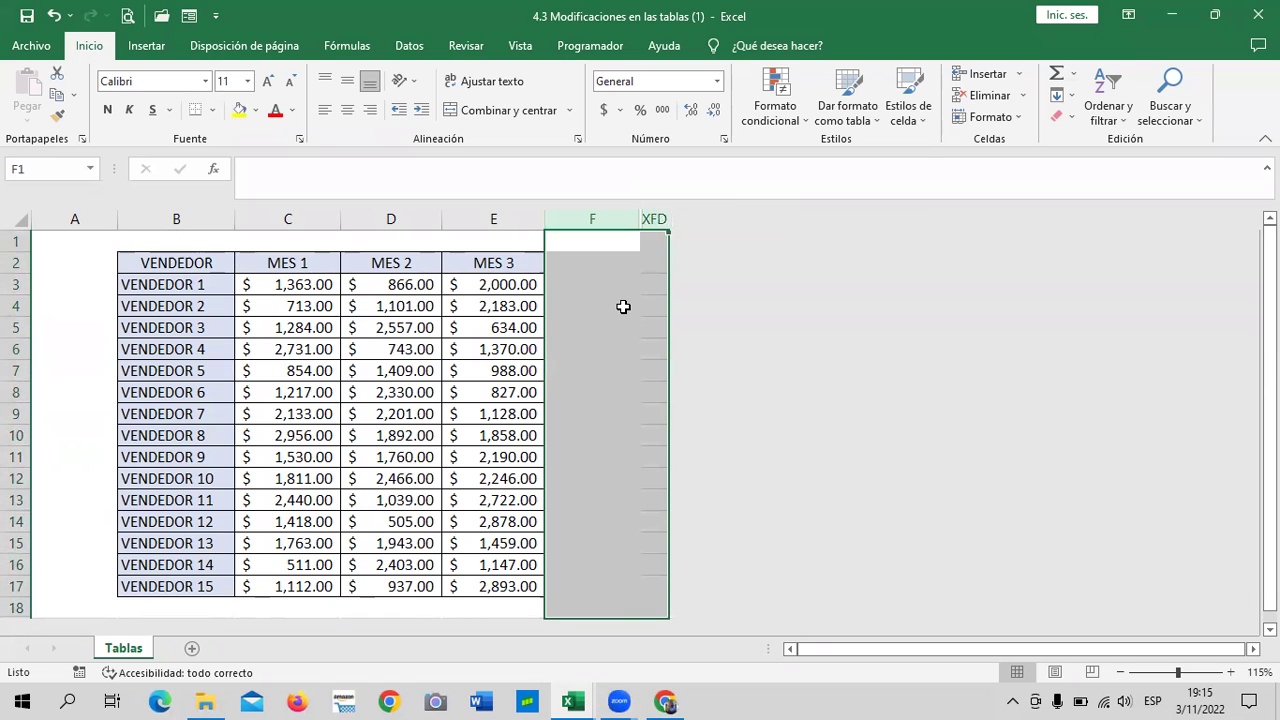
pyautogui.rightClick(598, 283)
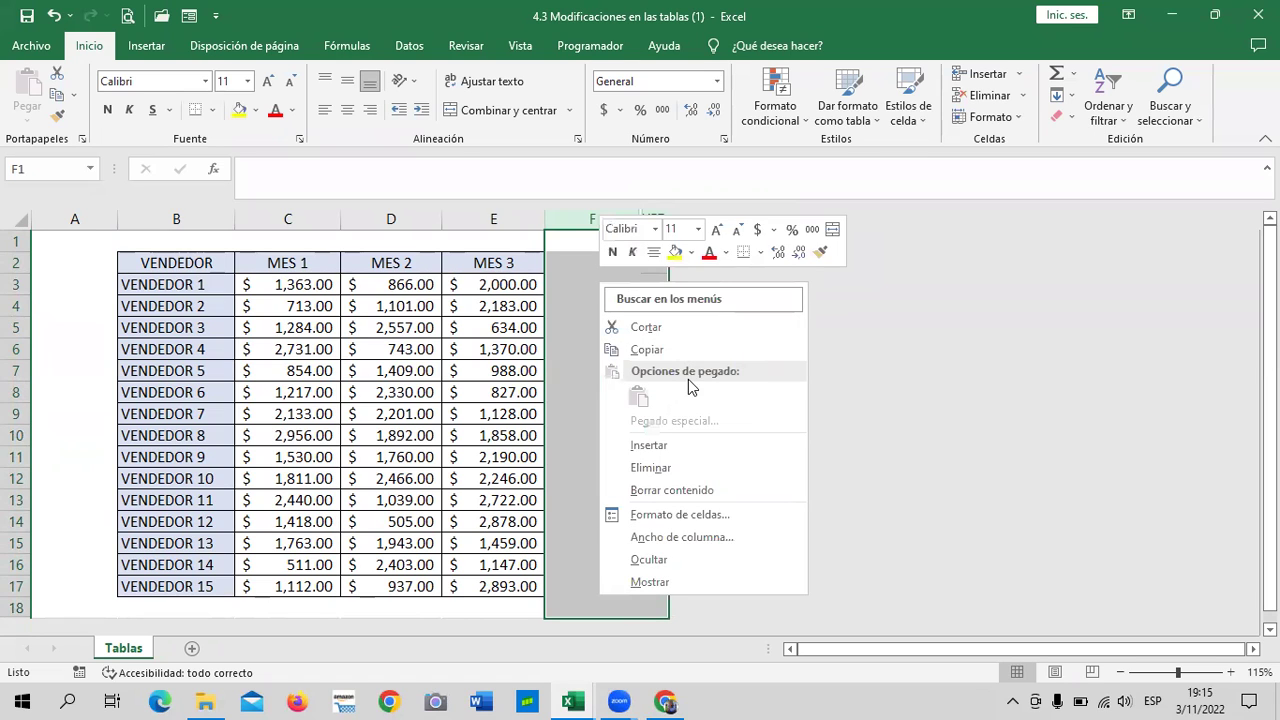
pyautogui.click(701, 580)
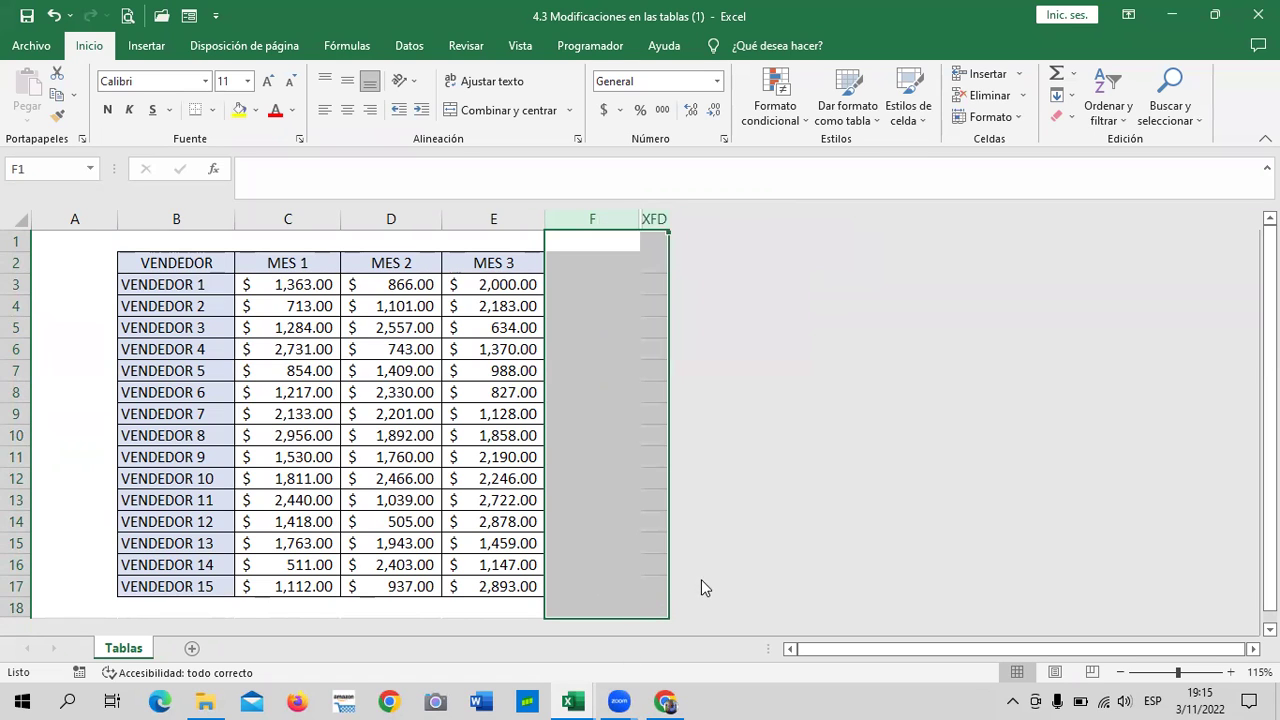
pyautogui.click(778, 436)
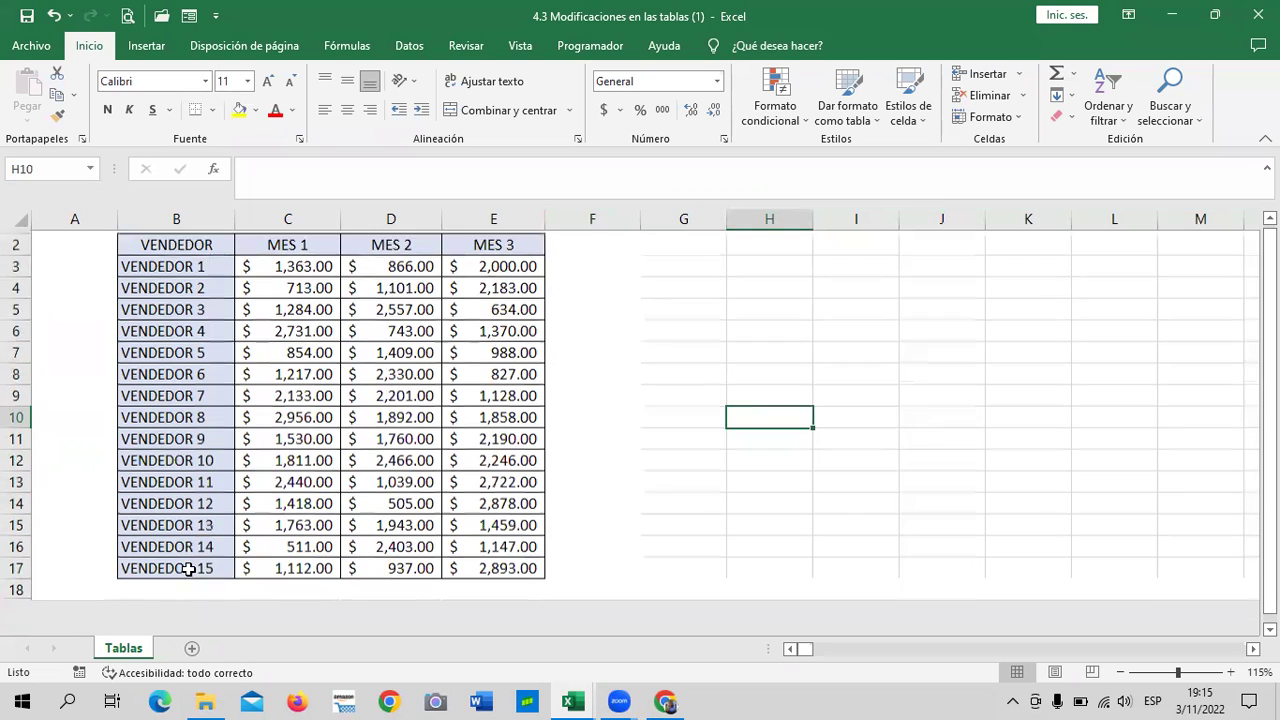
# Step: Unhide the rows from 18 down, then select A1:I19 around the table
pyautogui.scroll(-2, 186, 569)
pyautogui.moveTo(15, 489); pyautogui.dragTo(16, 526)
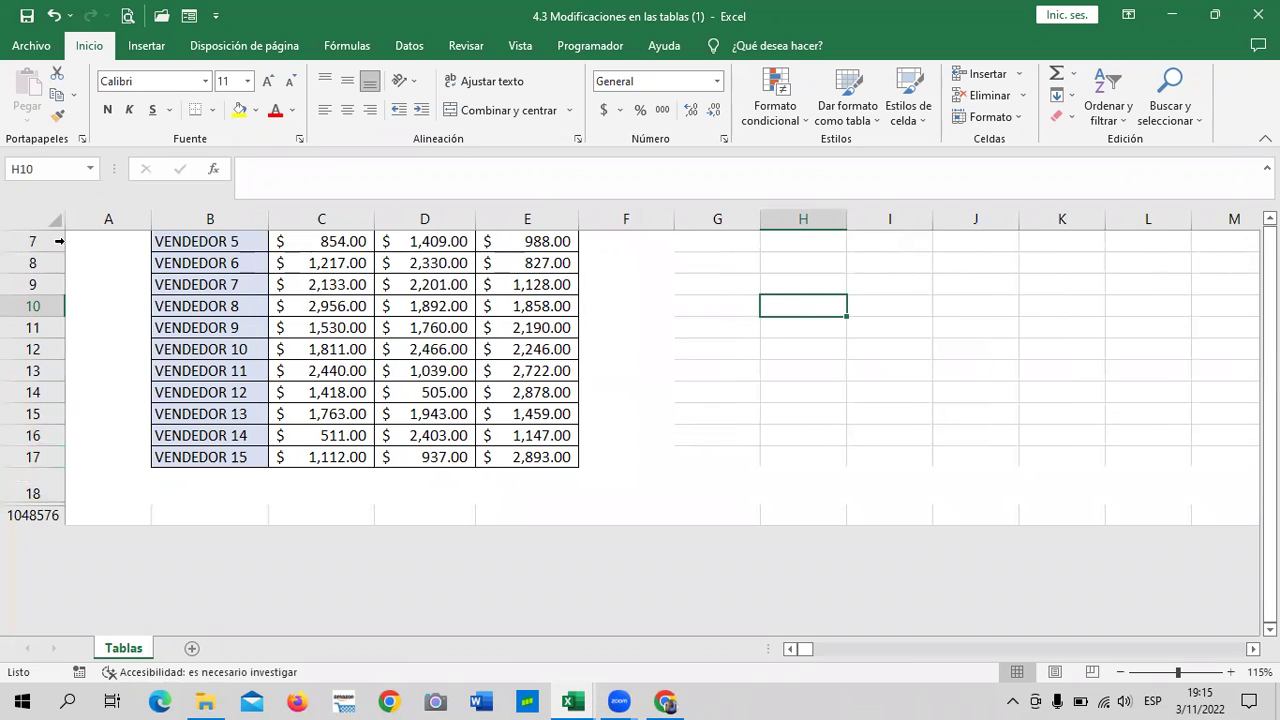
pyautogui.moveTo(30, 490); pyautogui.dragTo(33, 515)
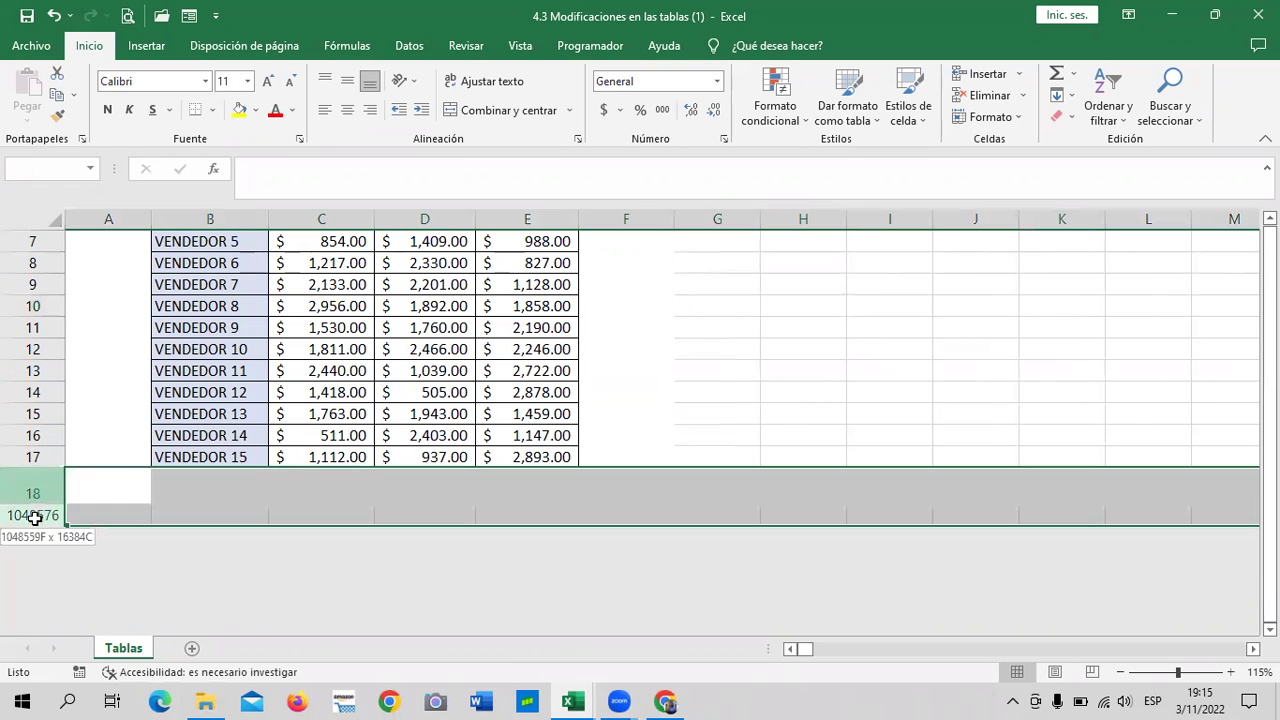
pyautogui.rightClick(36, 495)
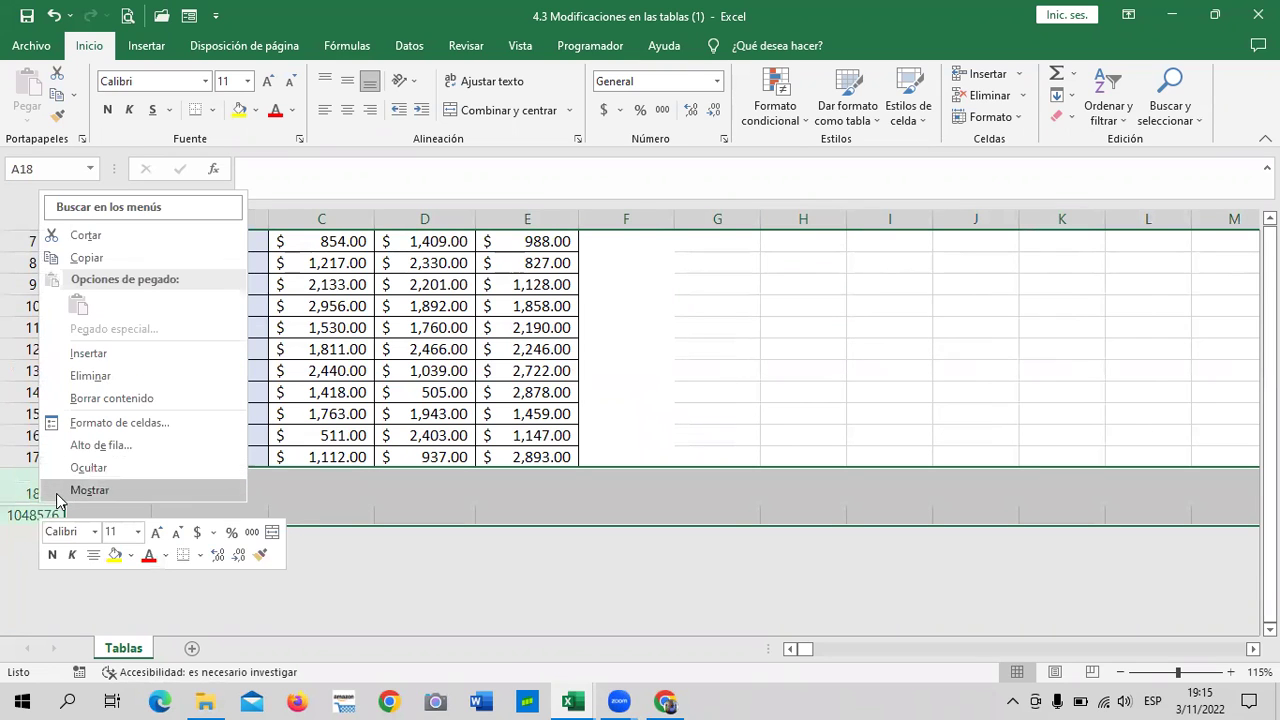
pyautogui.click(60, 490)
pyautogui.click(319, 560)
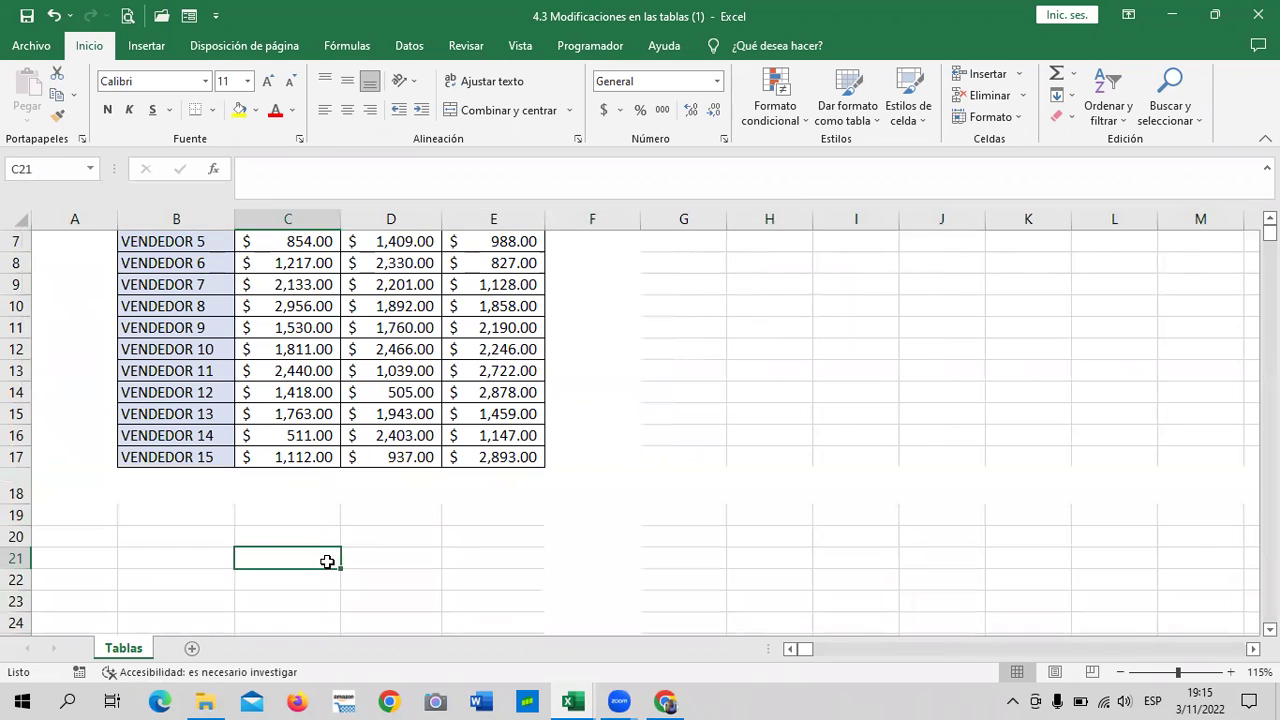
pyautogui.scroll(1, 327, 562)
pyautogui.scroll(1, 327, 562)
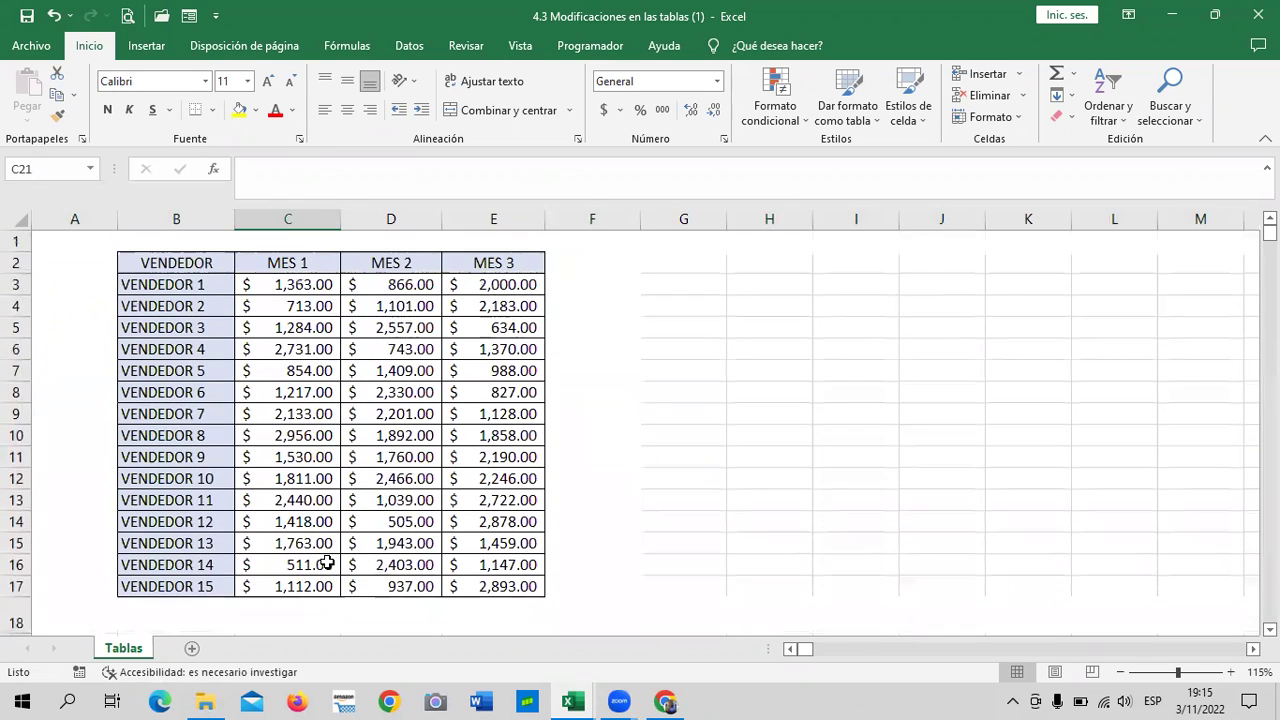
pyautogui.moveTo(64, 241)
pyautogui.mouseDown()
pyautogui.moveTo(572, 650)
pyautogui.moveTo(872, 511)
pyautogui.mouseUp()
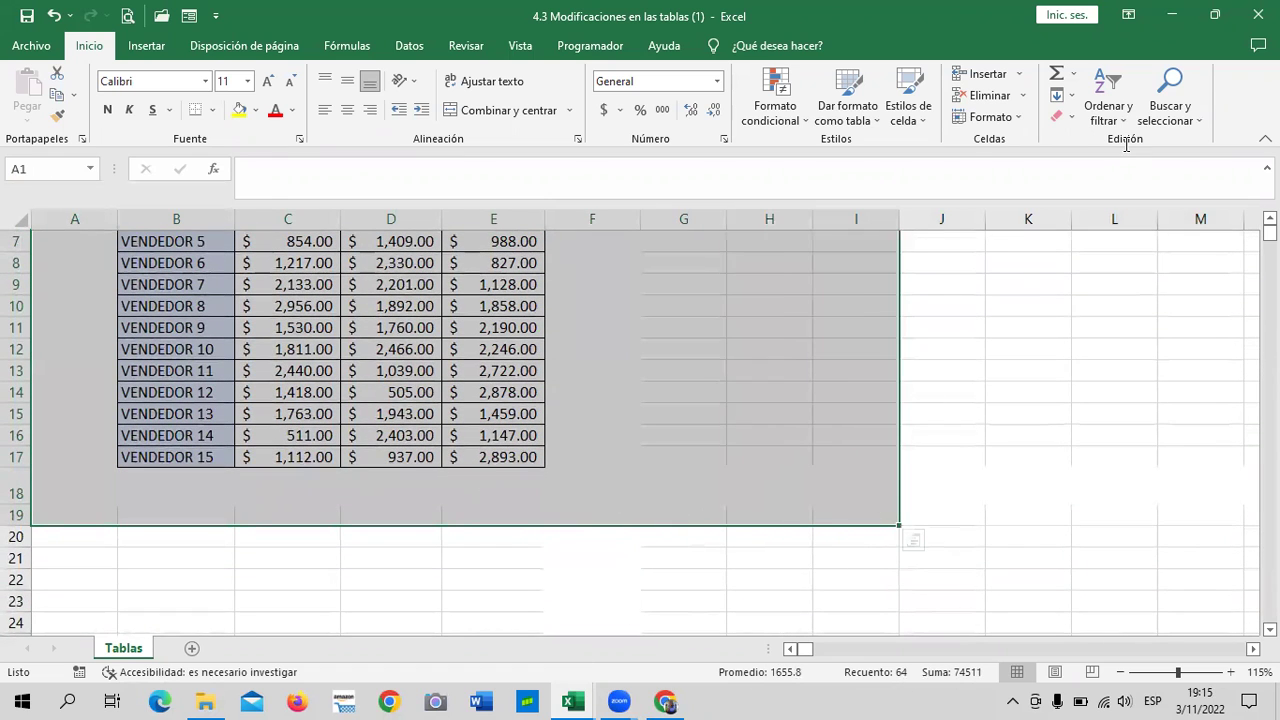
# Step: Apply the green Bueno cell style to A1:I19
pyautogui.click(1014, 118)
pyautogui.click(1017, 119)
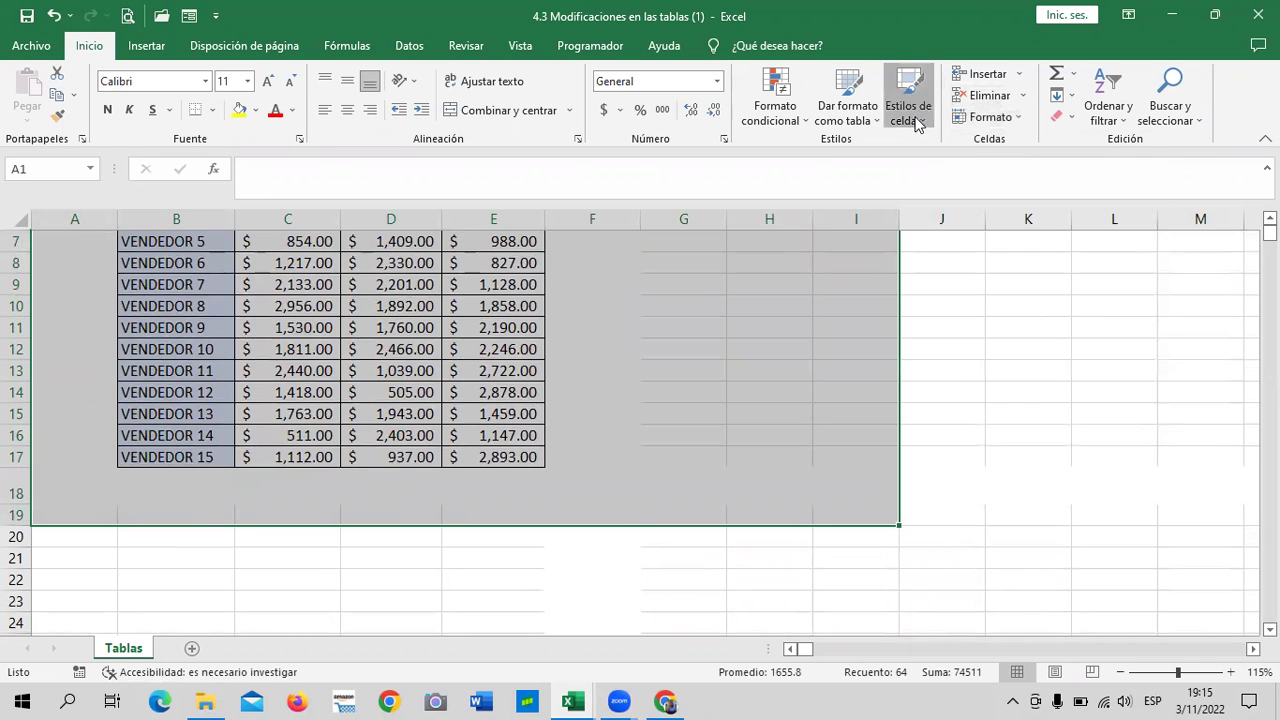
pyautogui.click(916, 120)
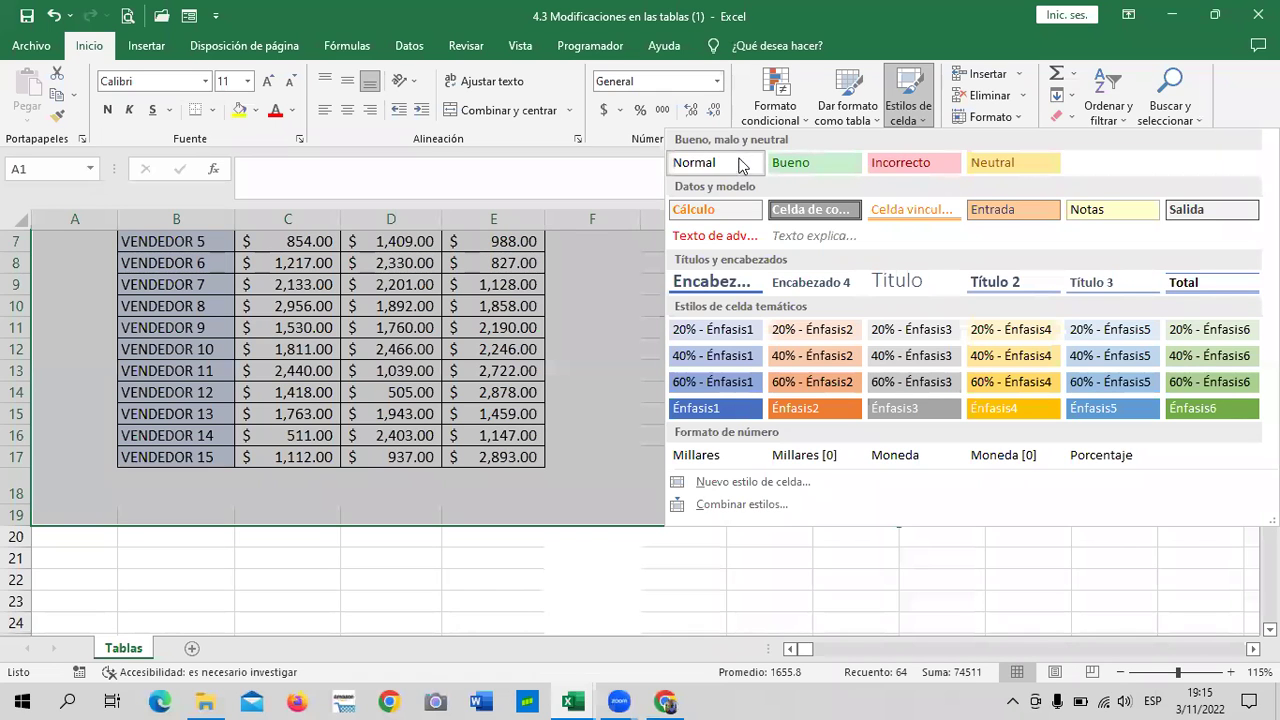
pyautogui.click(832, 161)
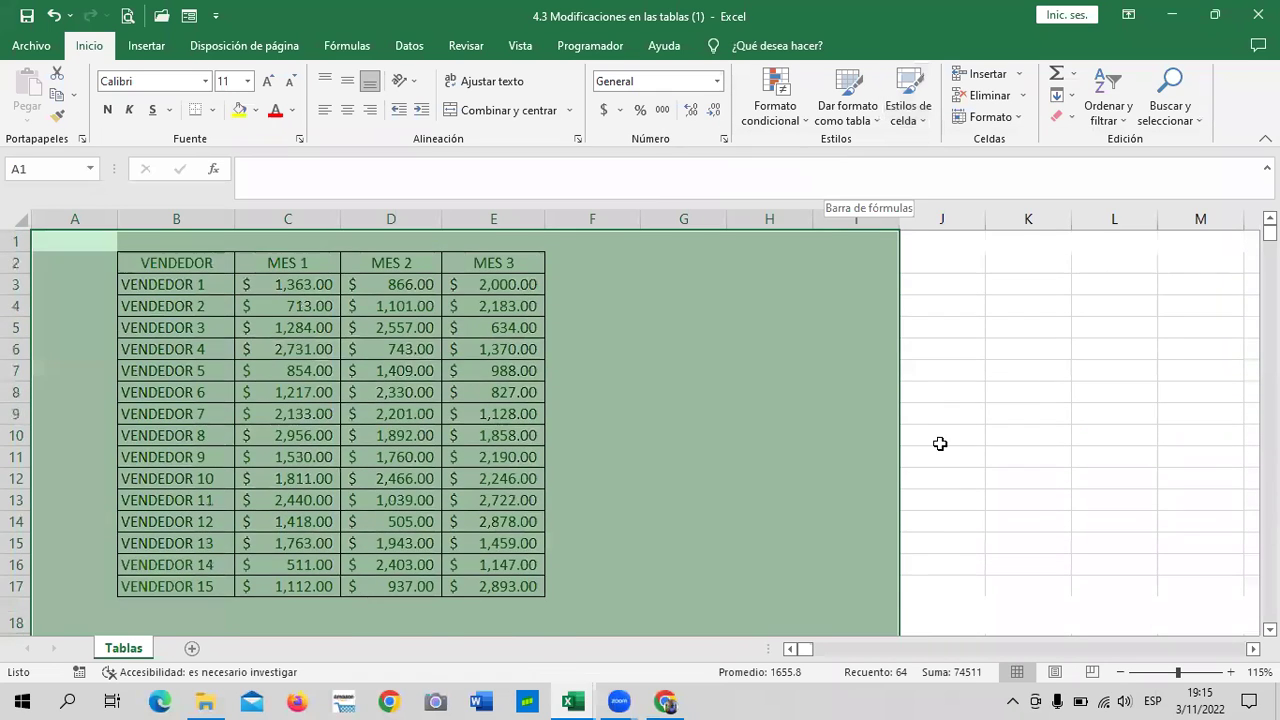
pyautogui.click(940, 442)
# Step: Set the B2:E17 table text to font size 12 in Automático (black) colour
pyautogui.scroll(-4, 765, 380)
pyautogui.scroll(4, 637, 423)
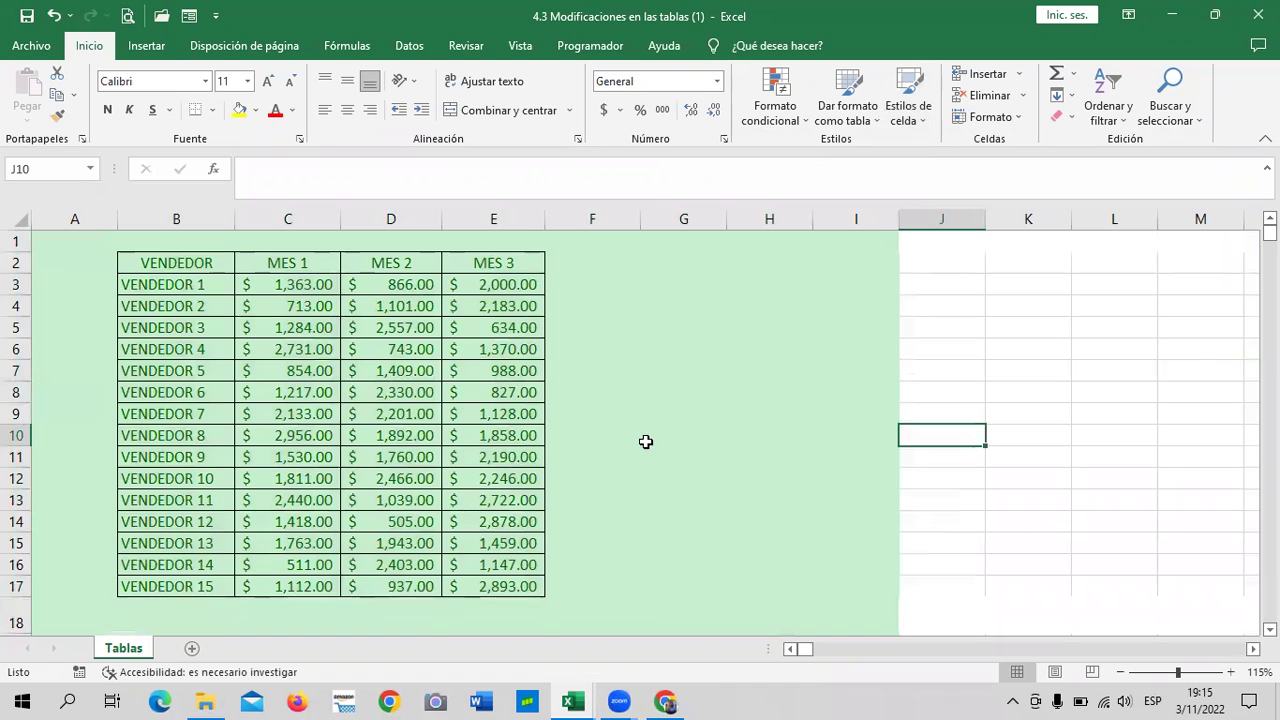
pyautogui.moveTo(164, 264); pyautogui.dragTo(501, 575)
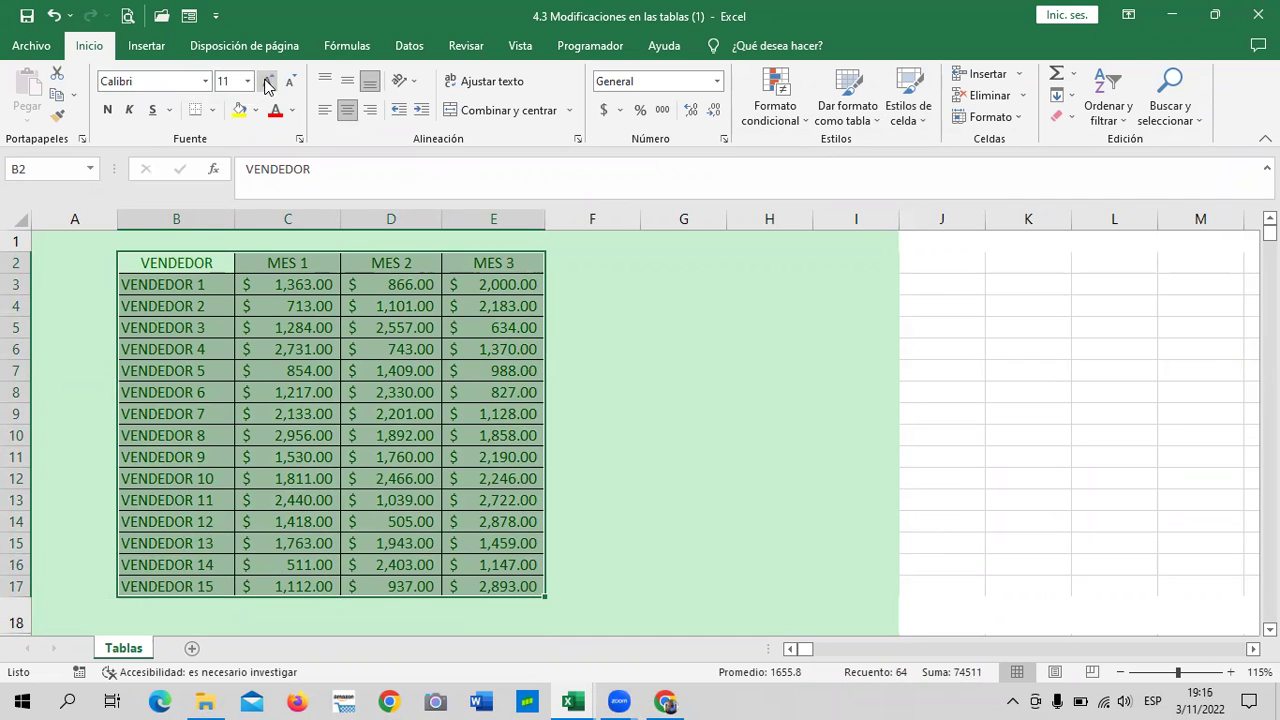
pyautogui.click(268, 81)
pyautogui.click(295, 111)
pyautogui.click(283, 133)
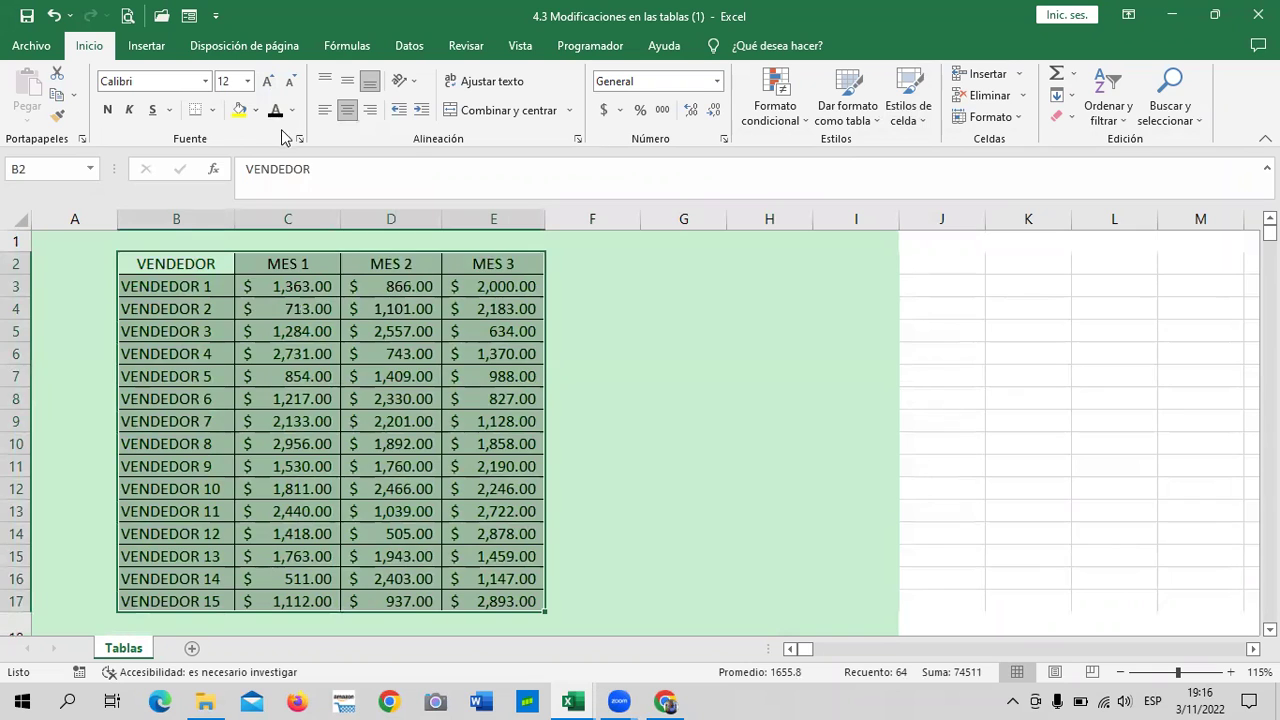
pyautogui.click(668, 331)
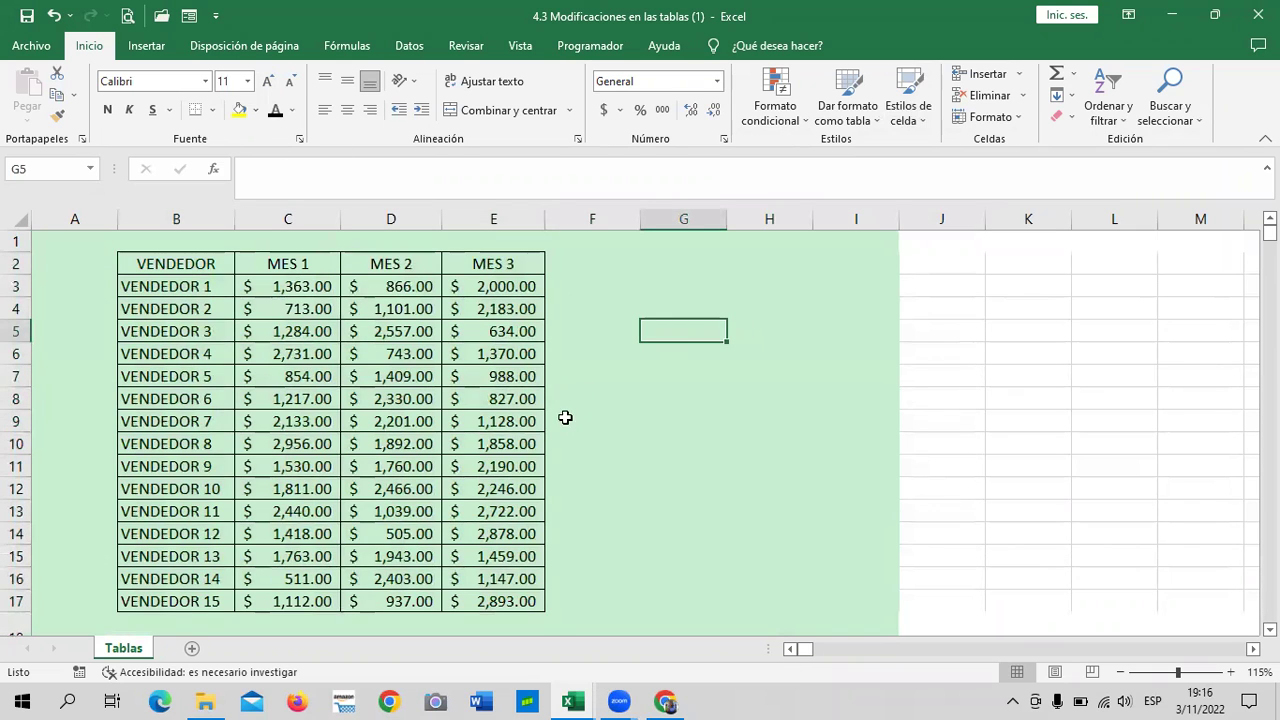
pyautogui.click(400, 352)
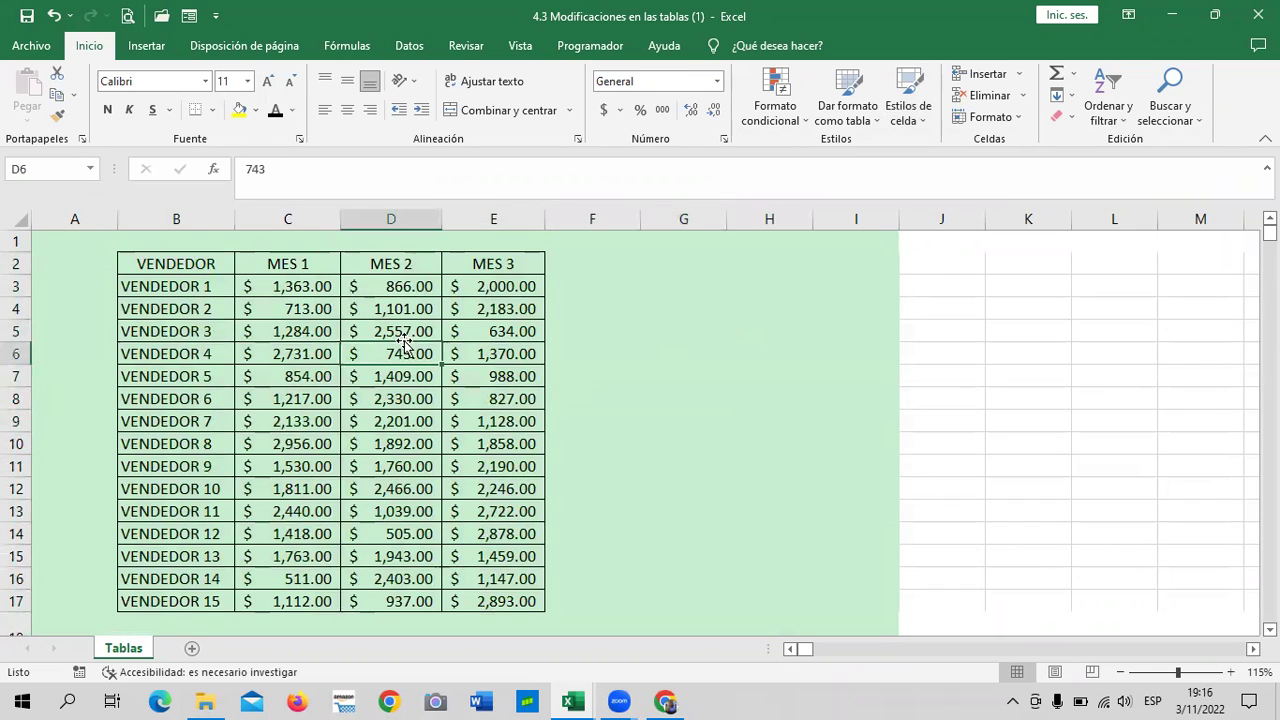
pyautogui.click(300, 424)
pyautogui.click(307, 396)
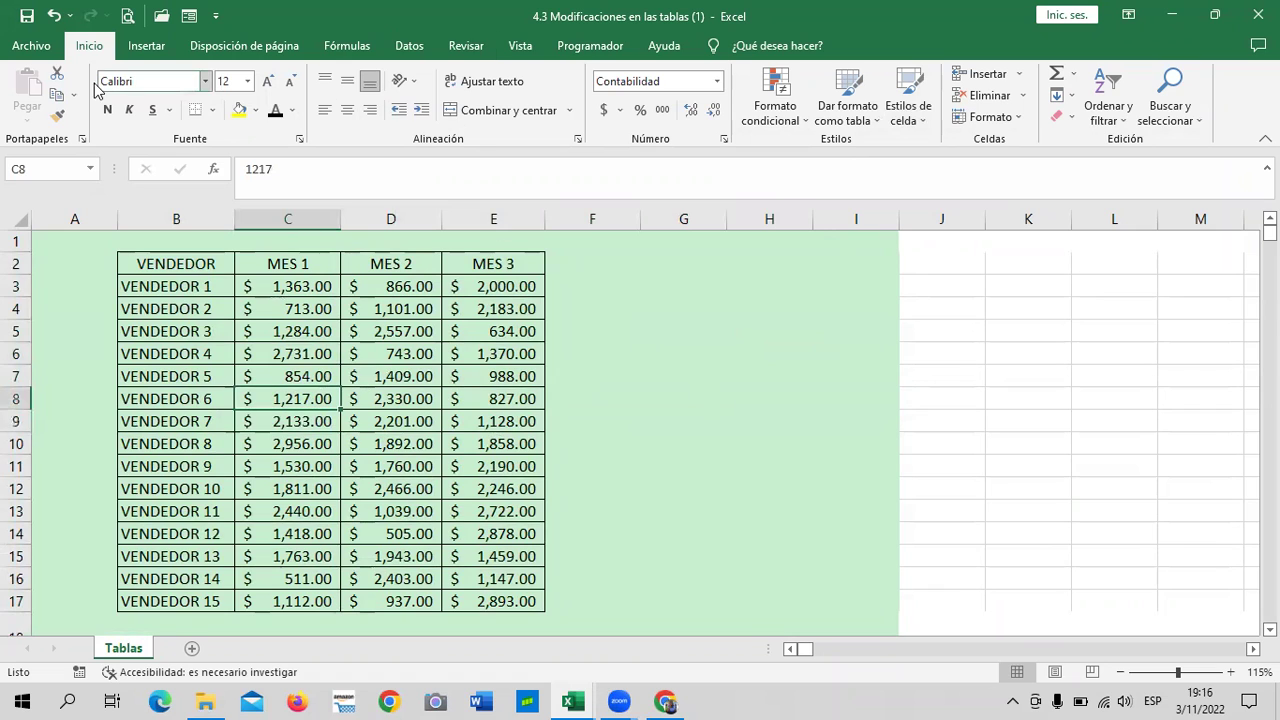
# Step: Convert $B$2:$E$17 into a table with headers
pyautogui.click(146, 46)
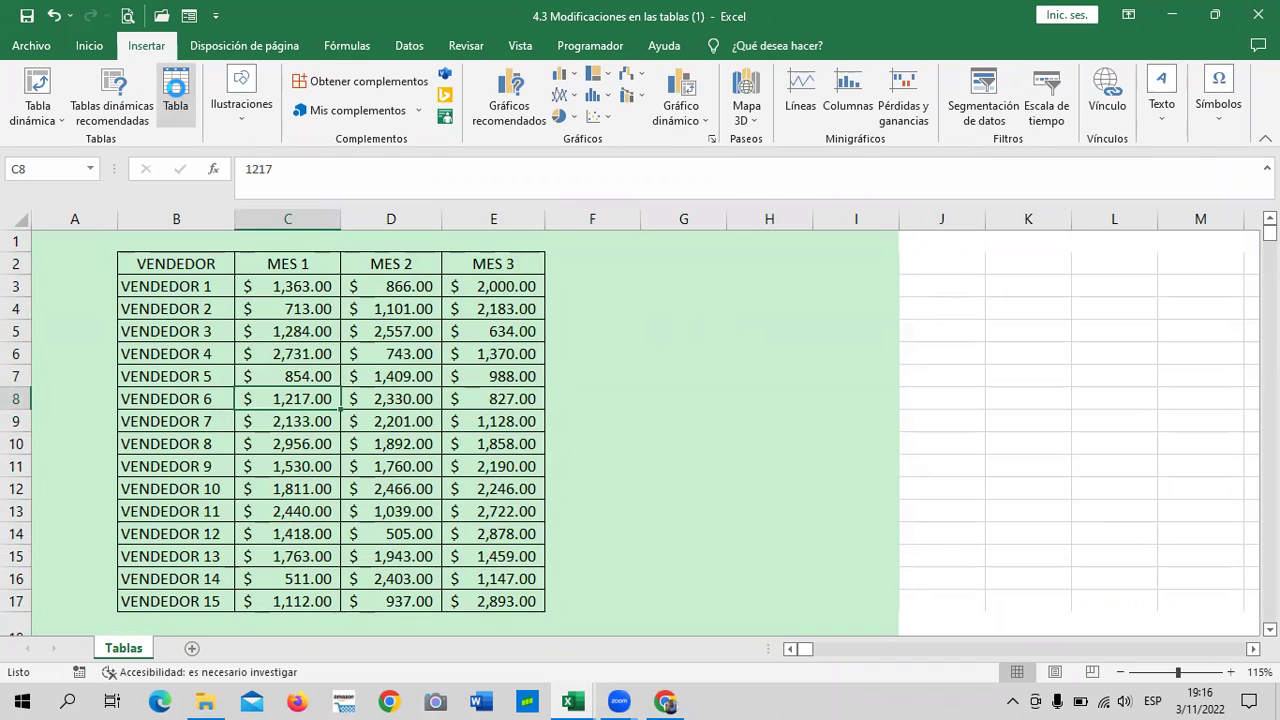
pyautogui.click(175, 88)
pyautogui.click(558, 364)
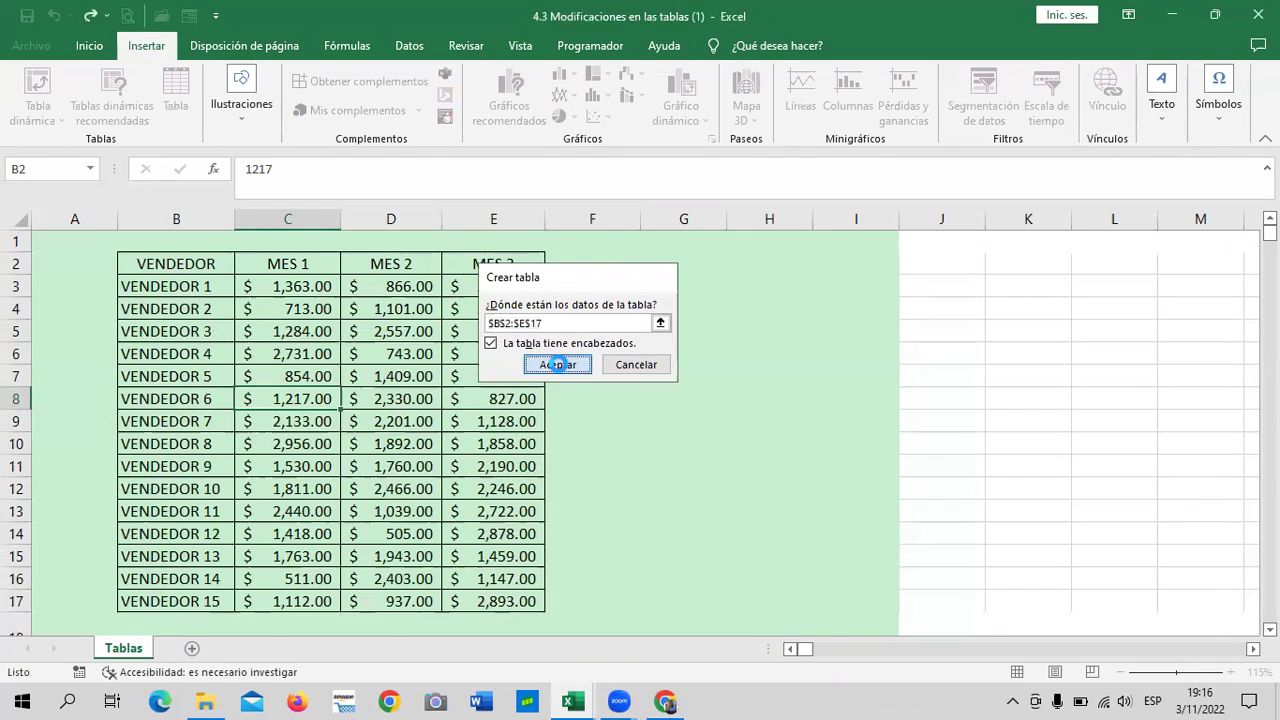
pyautogui.click(694, 350)
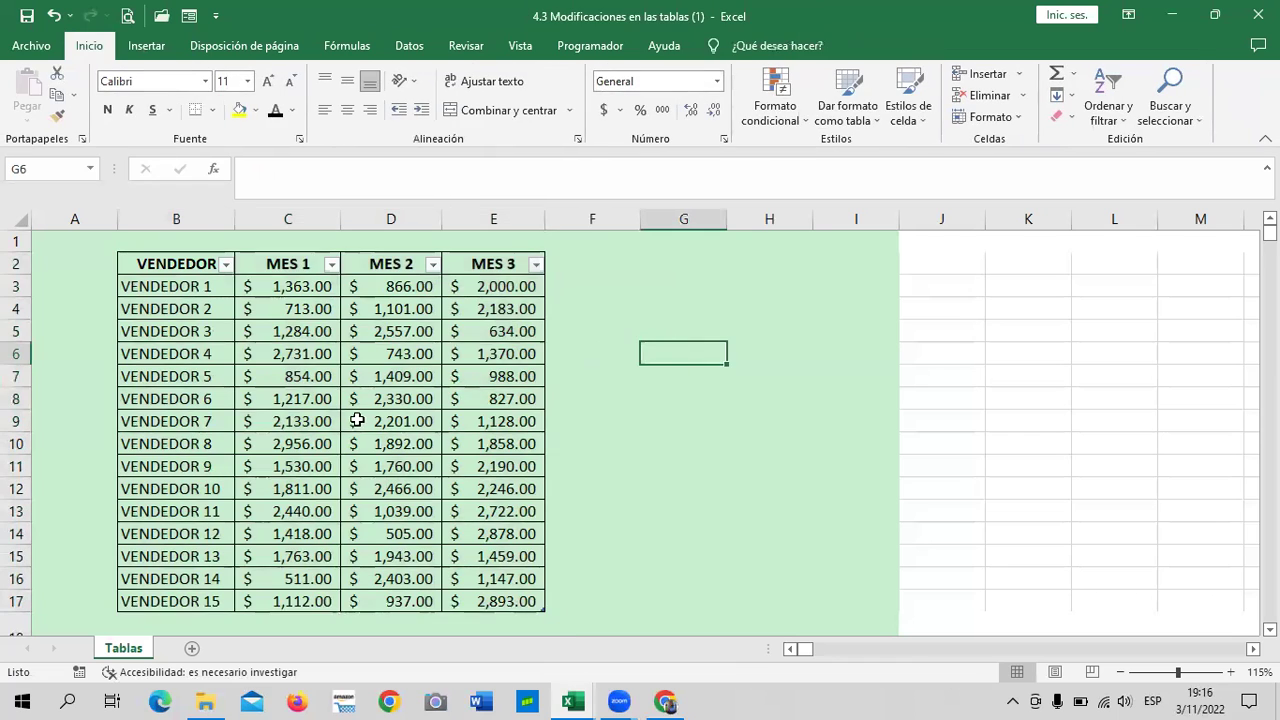
# Step: Select cells inside Tabla1 to reveal its table design options
pyautogui.click(357, 416)
pyautogui.scroll(-2, 771, 454)
pyautogui.scroll(2, 707, 447)
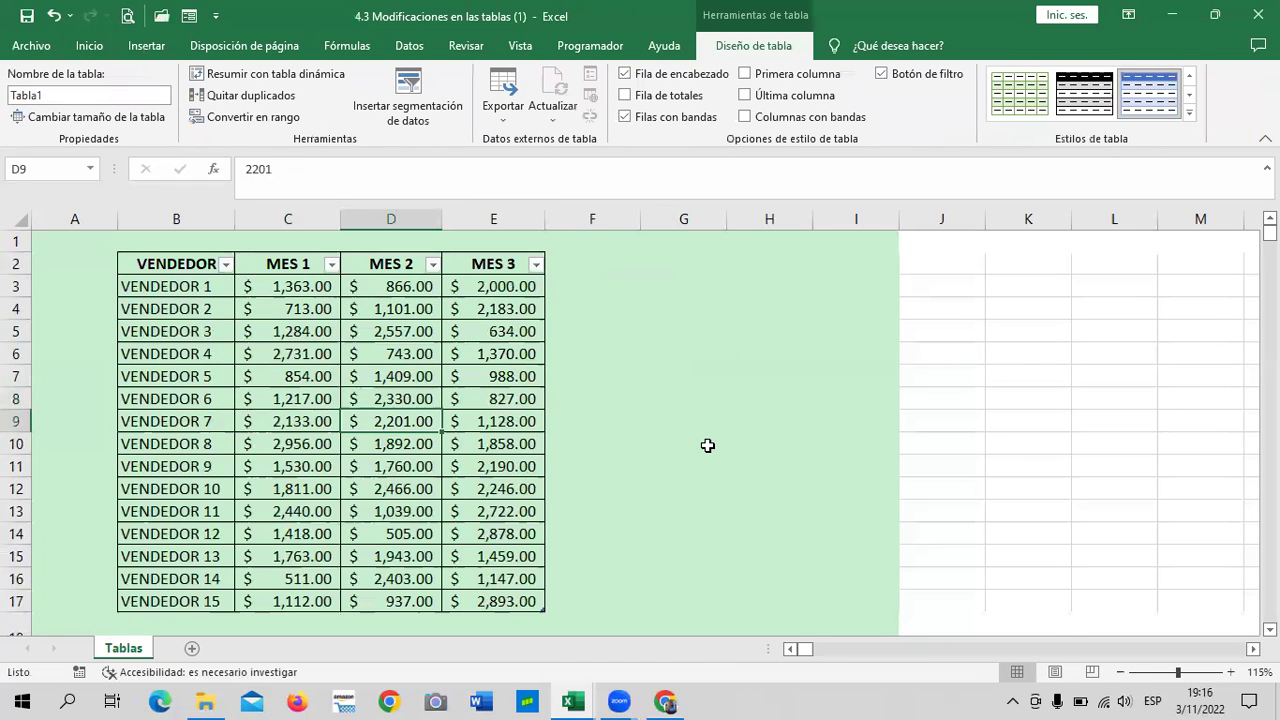
pyautogui.scroll(-1, 185, 505)
pyautogui.scroll(1, 191, 504)
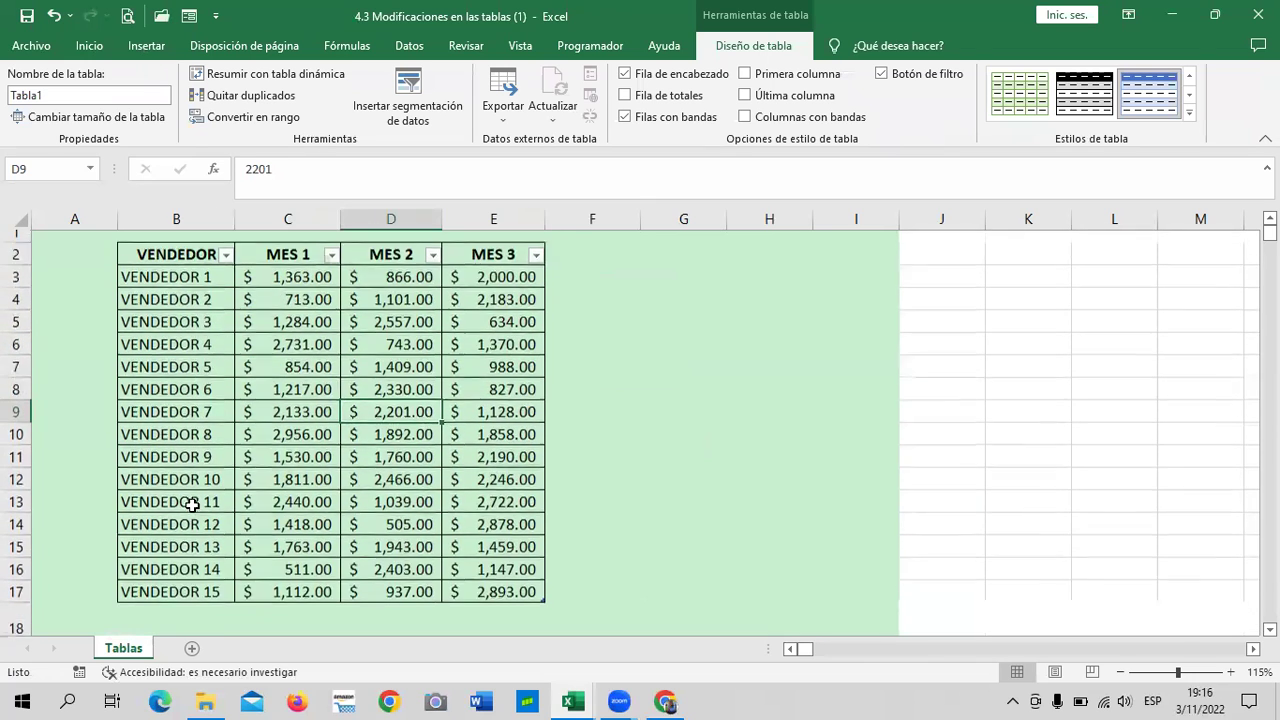
pyautogui.click(458, 444)
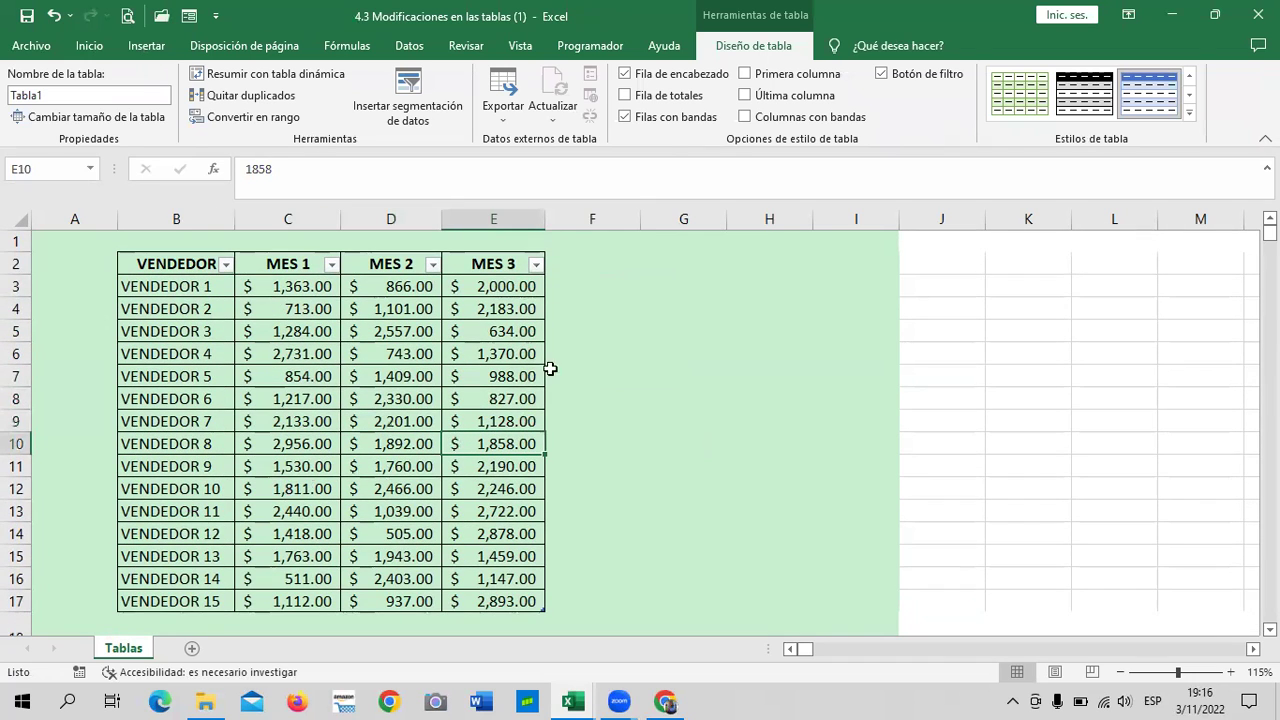
pyautogui.press('Down')
pyautogui.press('Down')
pyautogui.press('Left')
pyautogui.press('Left')
# Step: Browse the table styles gallery without applying one, then select A1:I19
pyautogui.click(1188, 118)
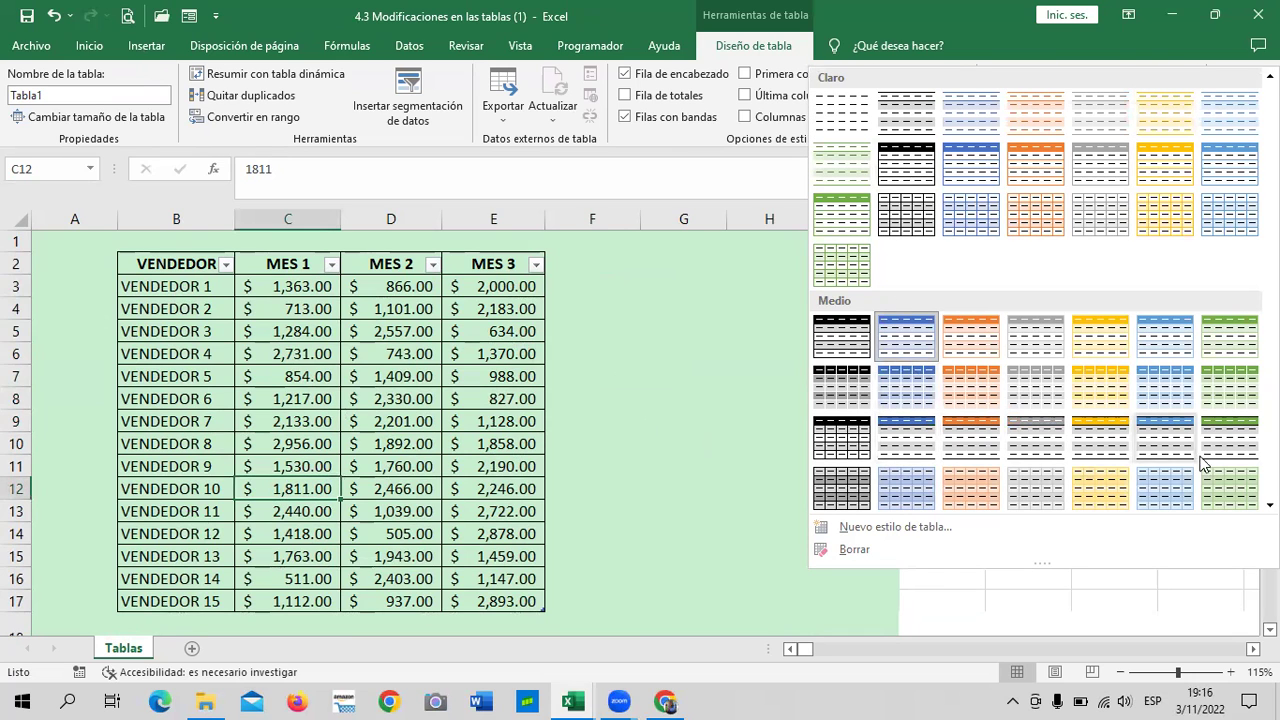
pyautogui.press('Escape')
pyautogui.click(408, 402)
pyautogui.click(660, 288)
pyautogui.click(288, 304)
pyautogui.moveTo(53, 235)
pyautogui.mouseDown()
pyautogui.moveTo(868, 520)
pyautogui.moveTo(860, 500)
pyautogui.mouseUp()
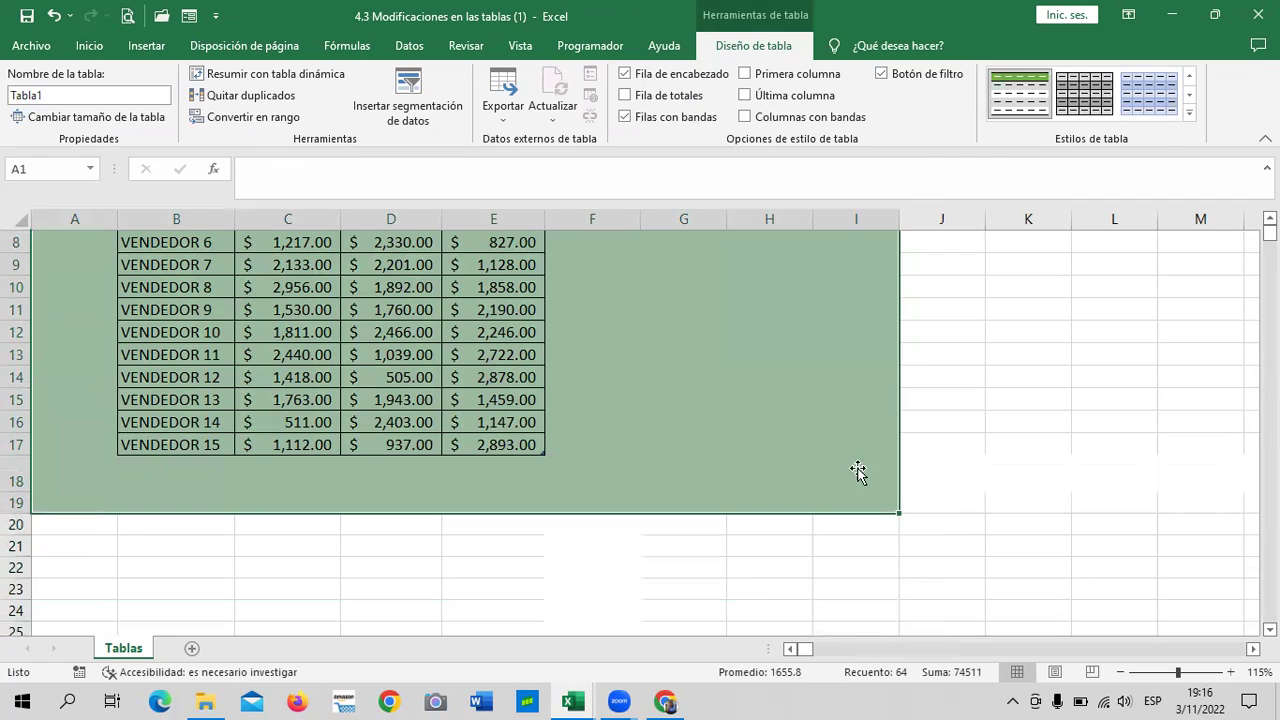
pyautogui.click(89, 45)
pyautogui.click(922, 116)
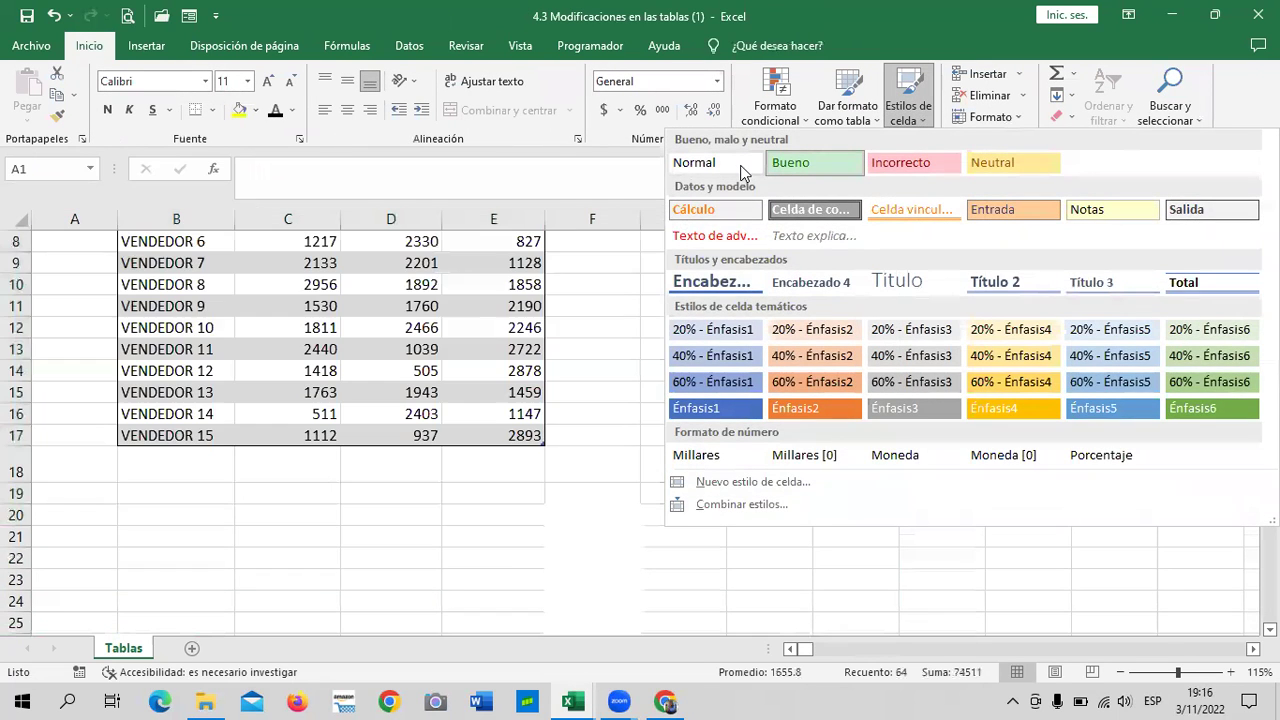
pyautogui.click(740, 163)
pyautogui.scroll(3, 771, 400)
pyautogui.click(800, 478)
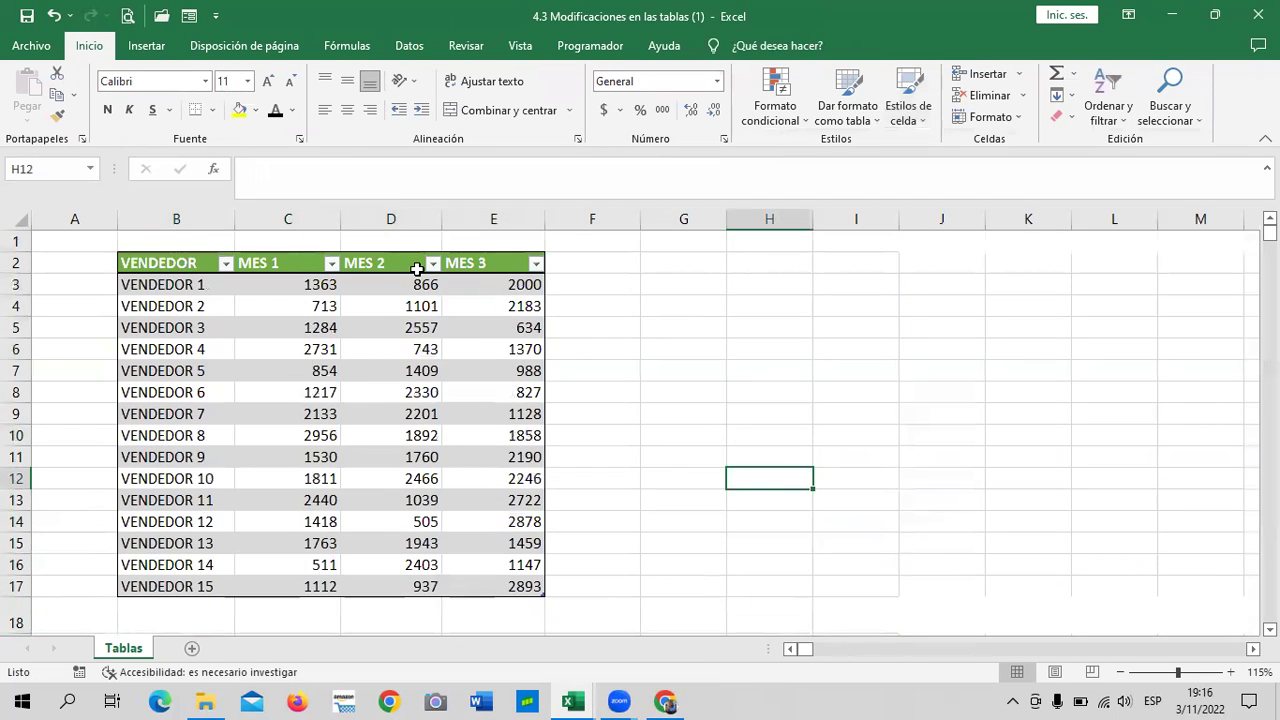
pyautogui.scroll(-1, 434, 440)
pyautogui.scroll(1, 436, 452)
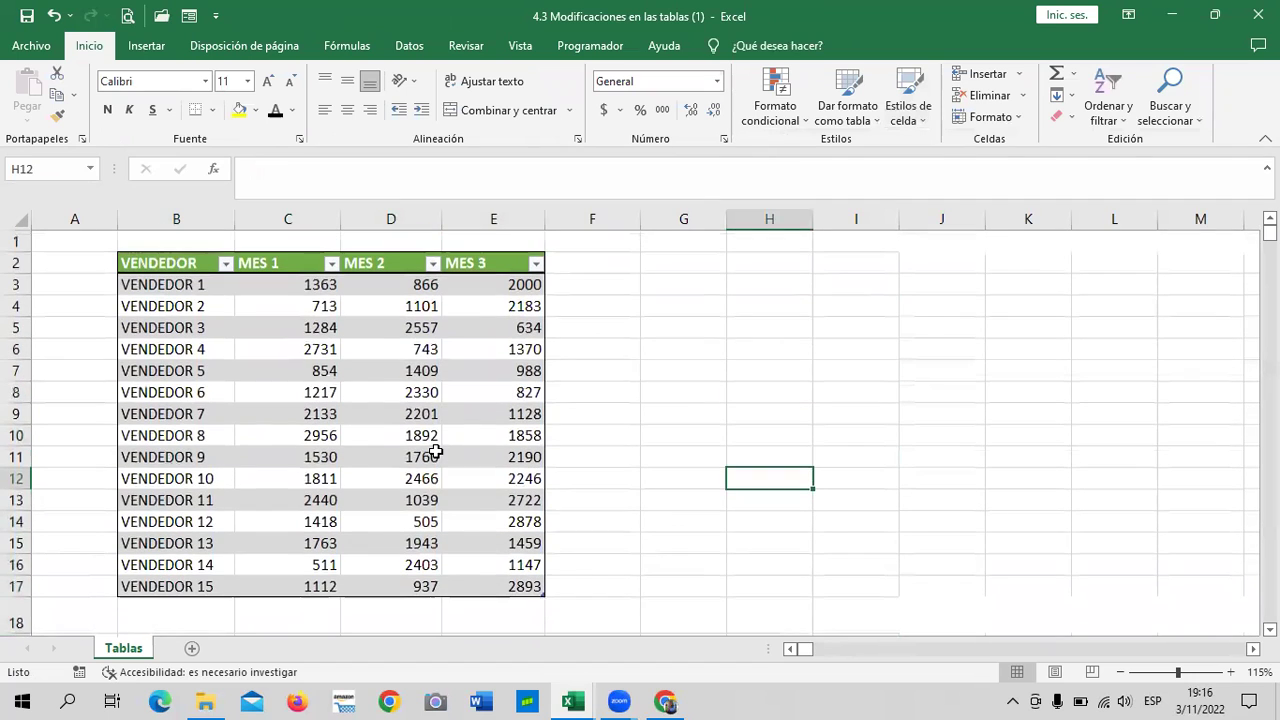
pyautogui.click(367, 373)
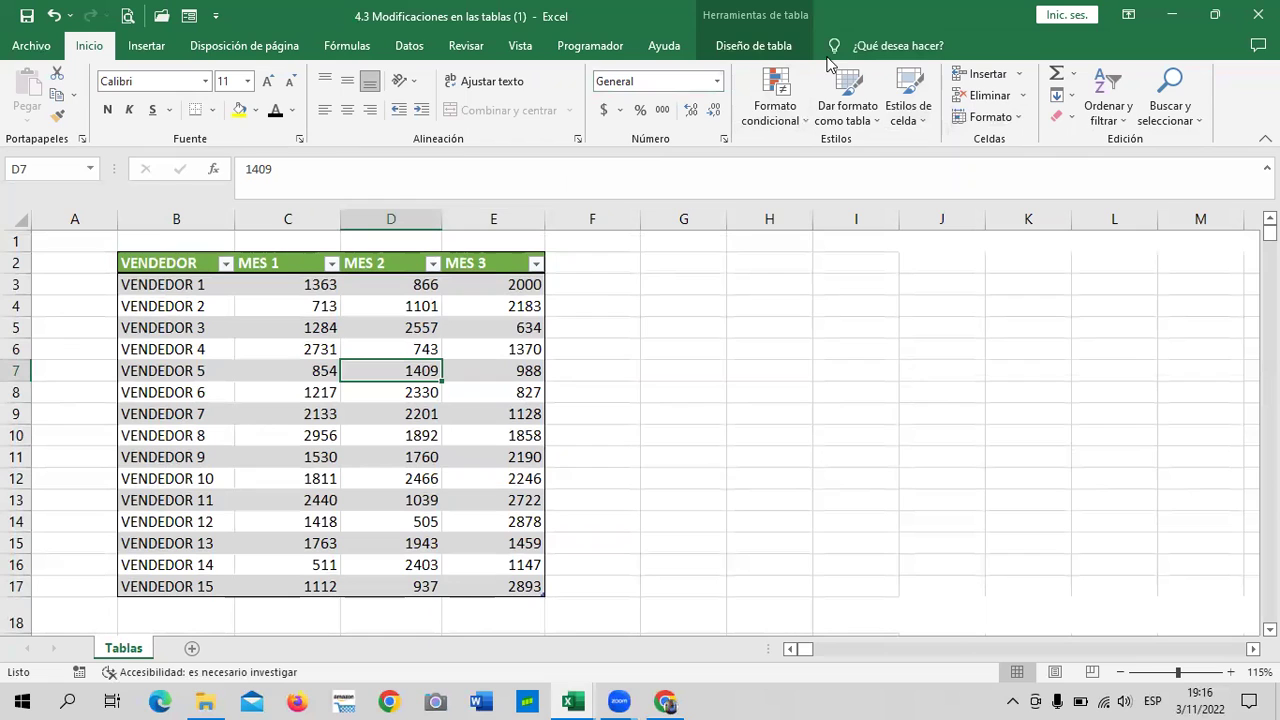
pyautogui.click(760, 50)
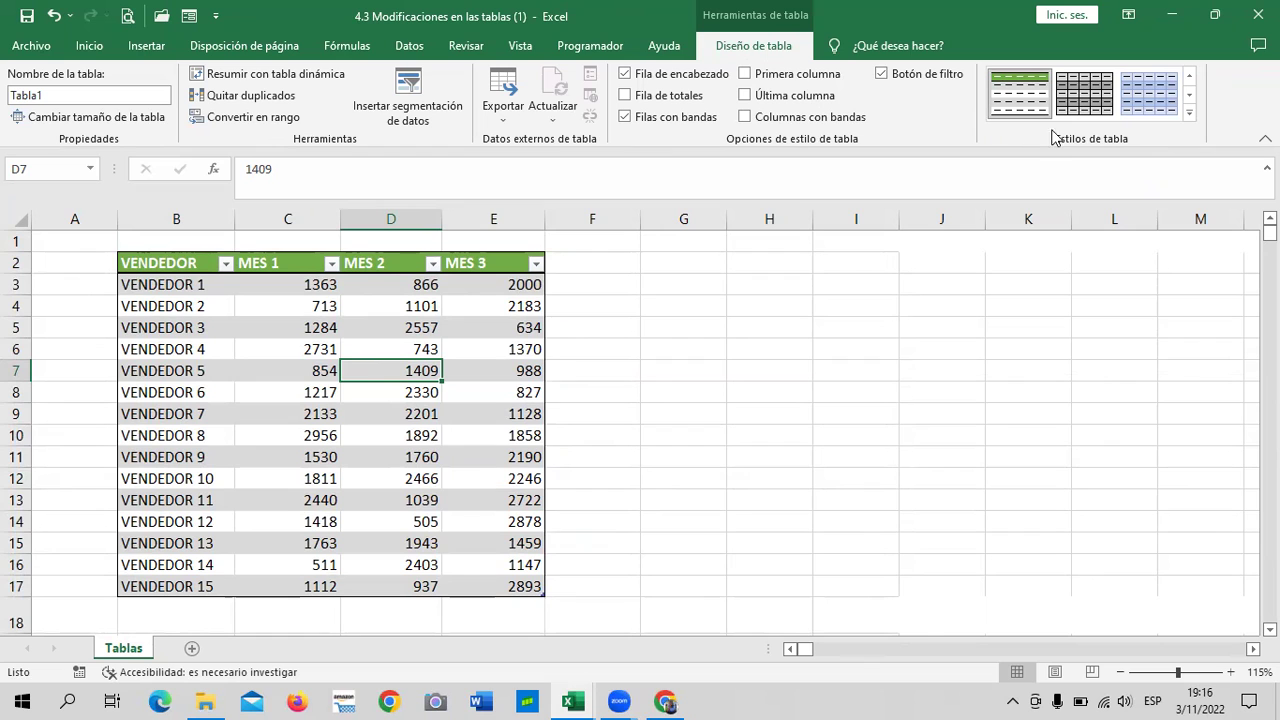
pyautogui.click(1189, 113)
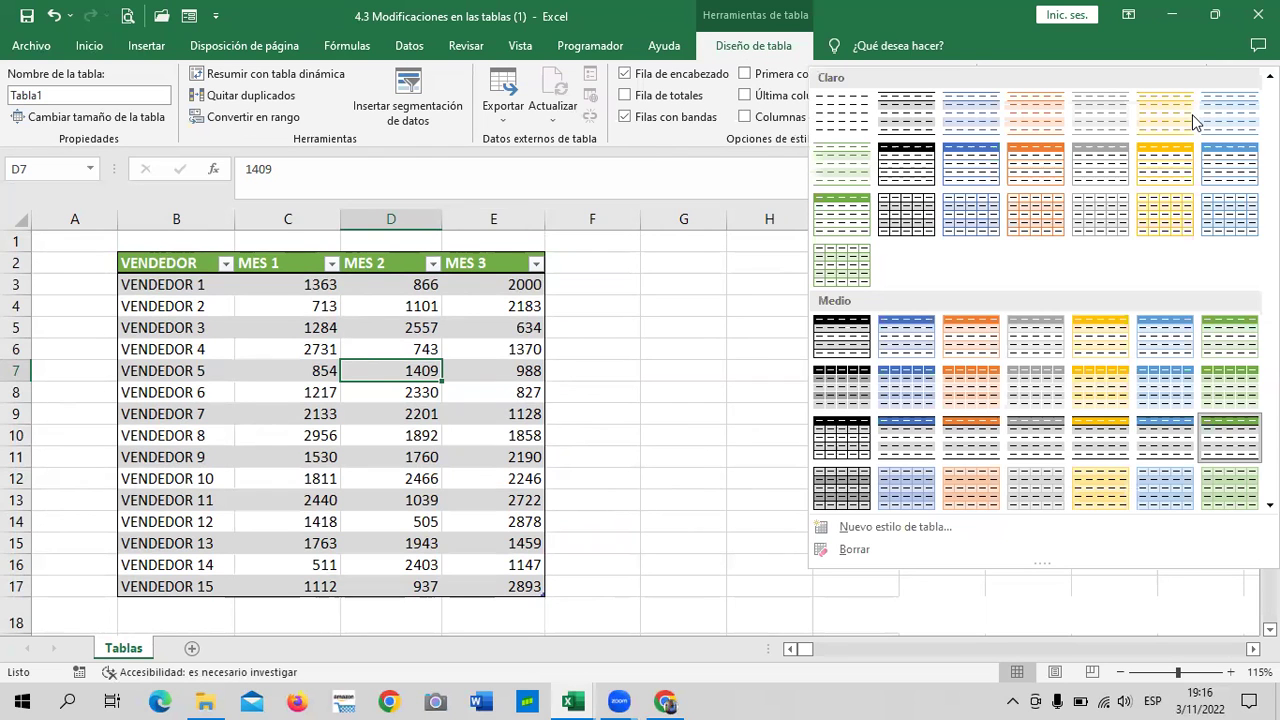
pyautogui.click(692, 348)
pyautogui.click(376, 498)
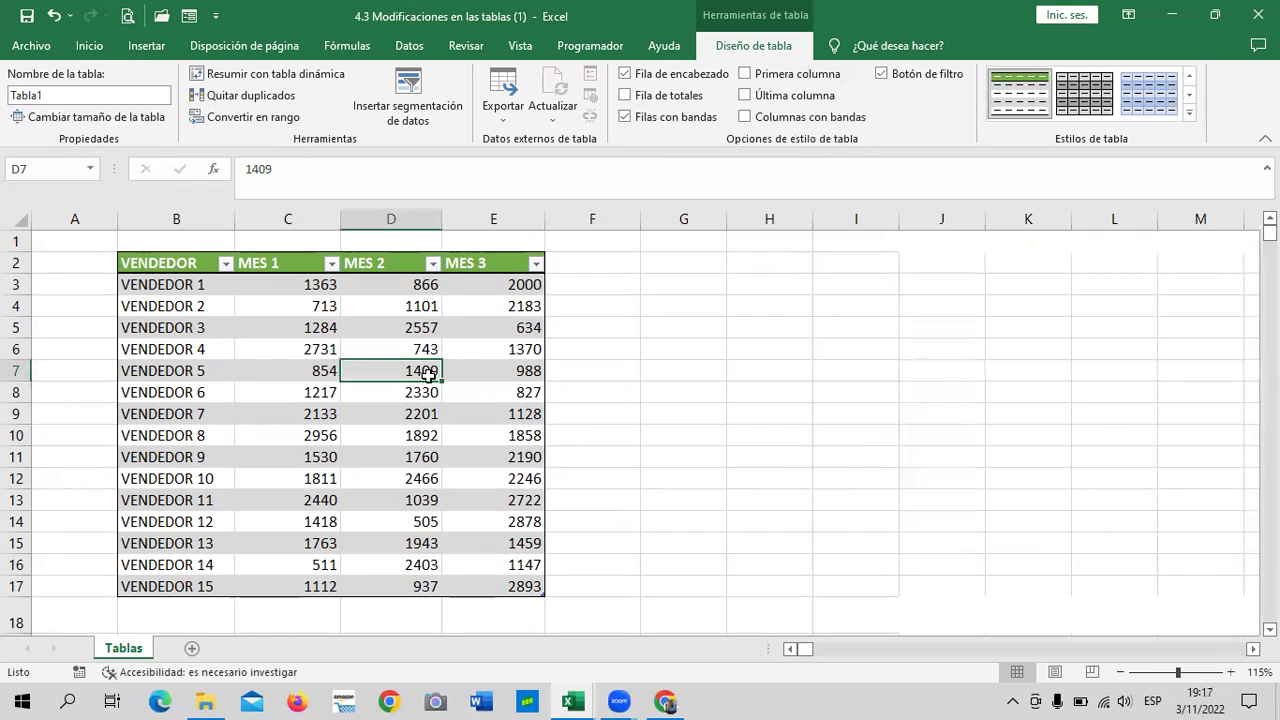
pyautogui.click(488, 285)
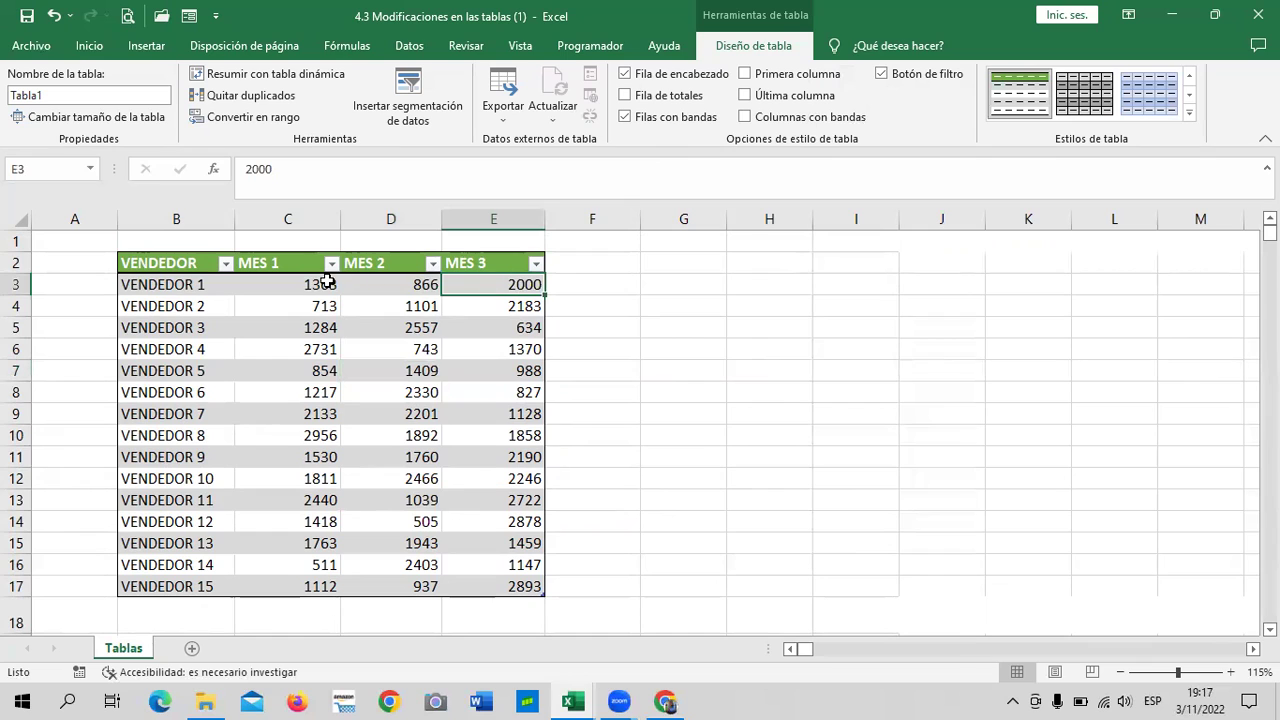
# Step: Add a TOTAL header in F2 so Tabla1 expands to a new column
pyautogui.click(582, 262)
pyautogui.write('totañl')
pyautogui.press('BackSpace')
pyautogui.press('BackSpace')
pyautogui.press('BackSpace')
pyautogui.press('BackSpace')
pyautogui.press('BackSpace')
pyautogui.press('capslock')
pyautogui.write('TOTAL')
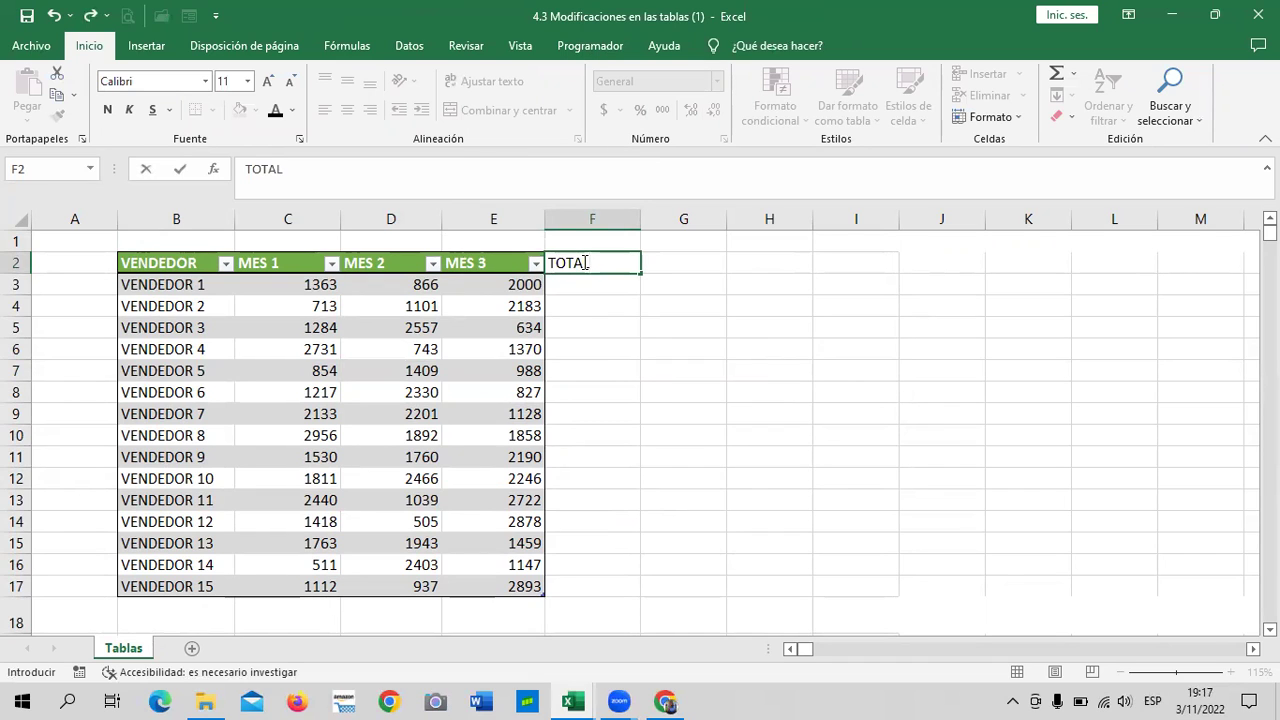
pyautogui.press('Return')
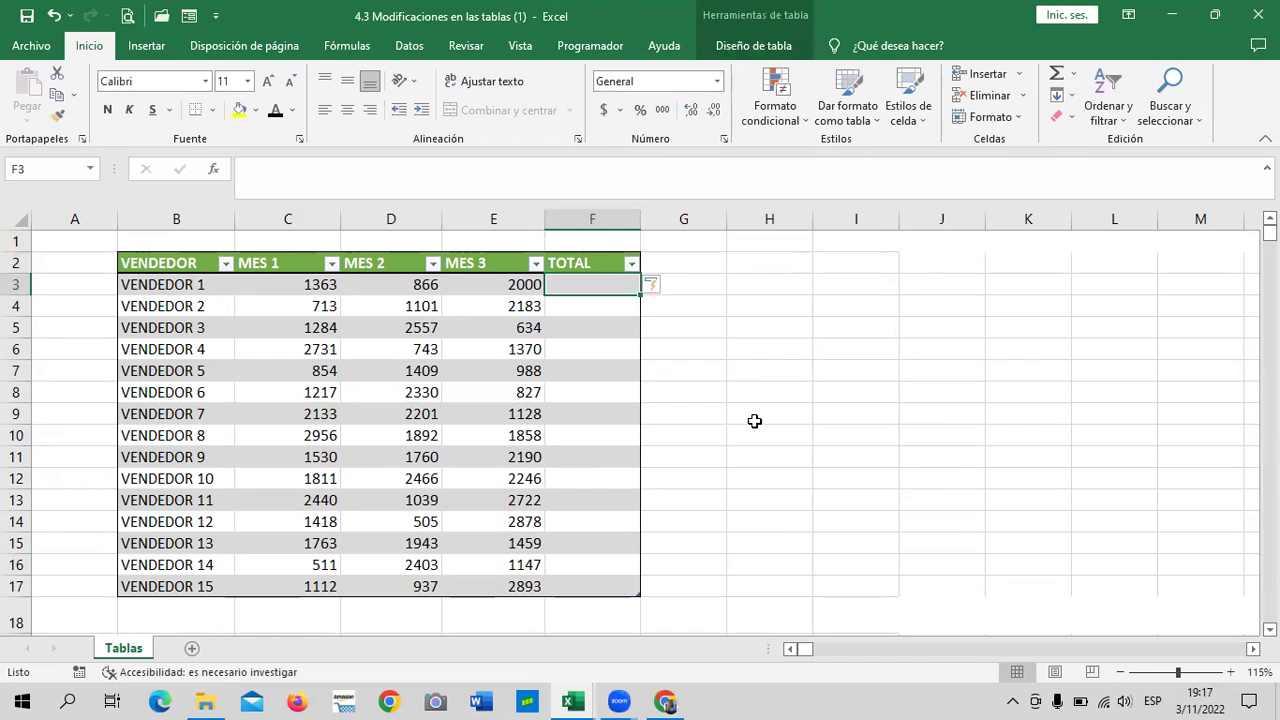
pyautogui.click(757, 418)
pyautogui.click(588, 263)
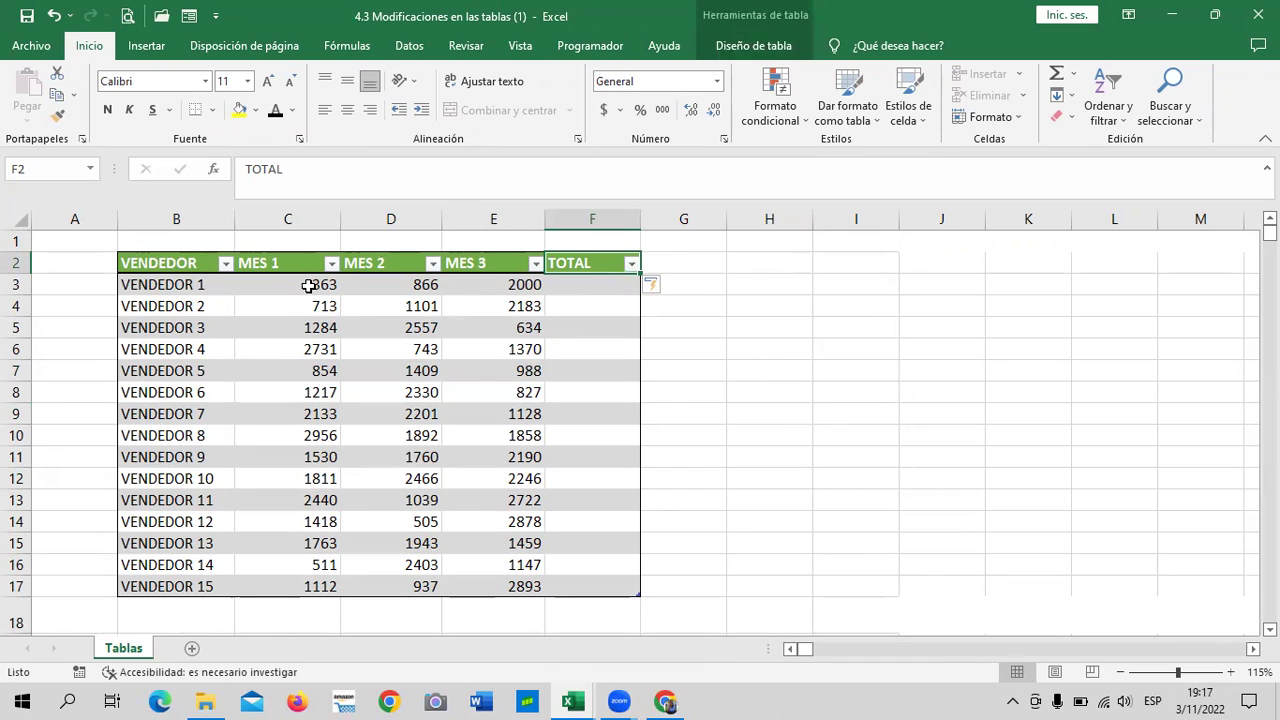
pyautogui.click(343, 357)
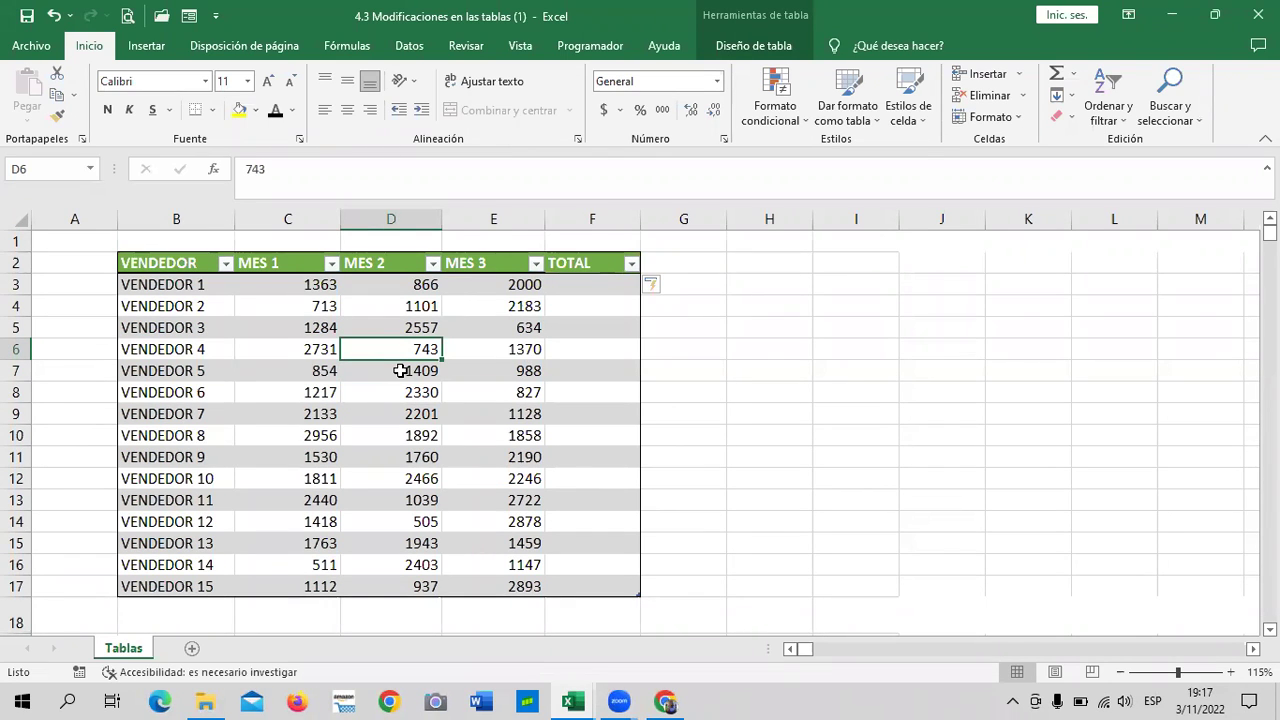
pyautogui.click(651, 288)
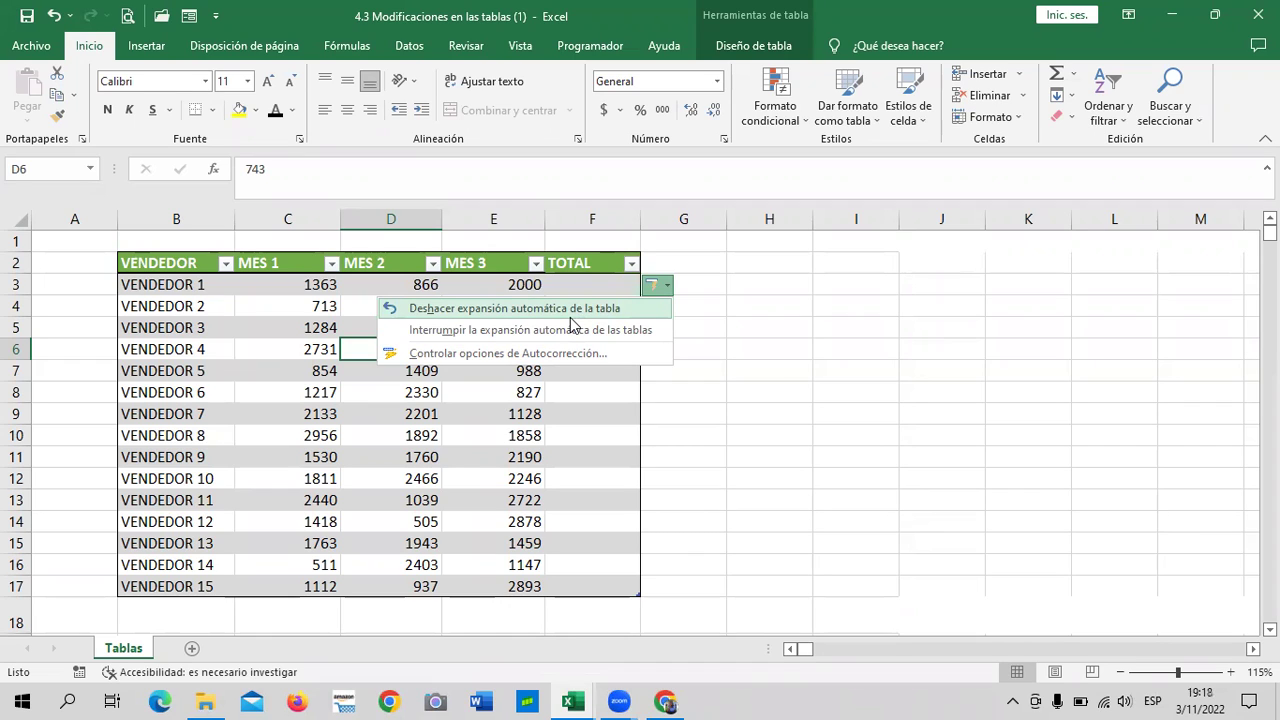
pyautogui.click(795, 350)
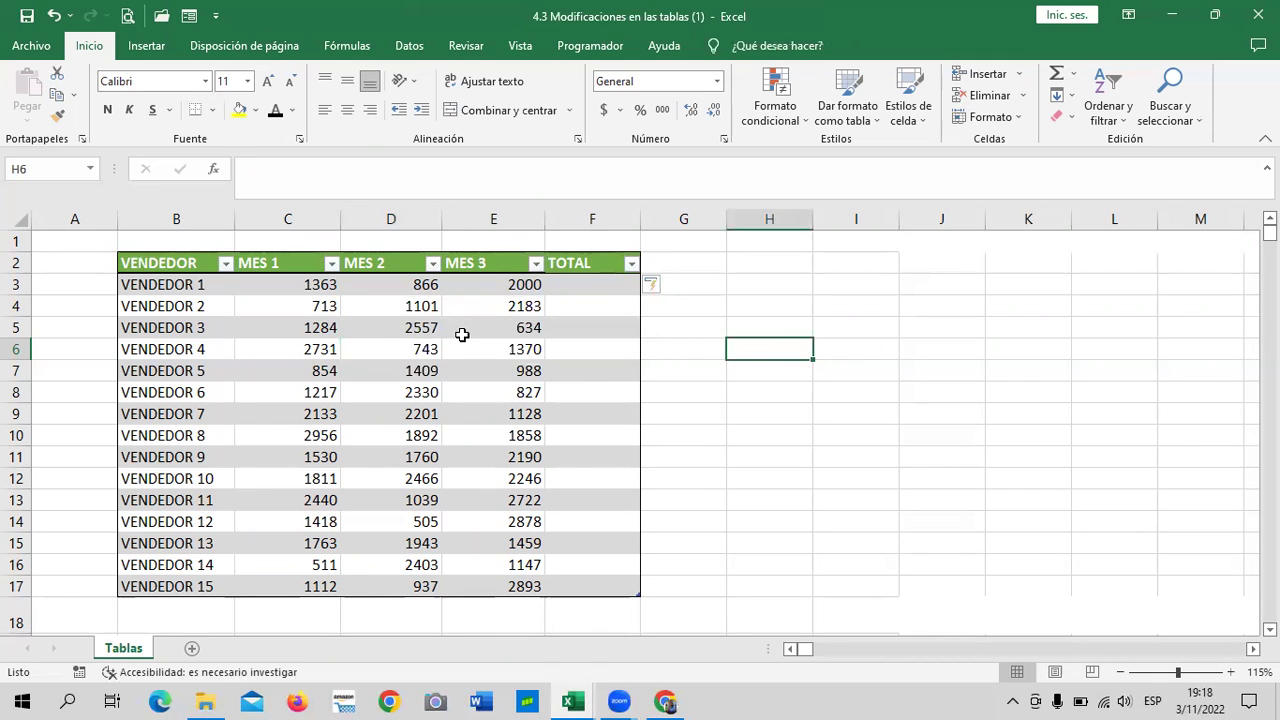
# Step: Fill the TOTAL column with each seller's MES 1–3 sum using Autosuma on C3:F3
pyautogui.click(563, 323)
pyautogui.click(576, 285)
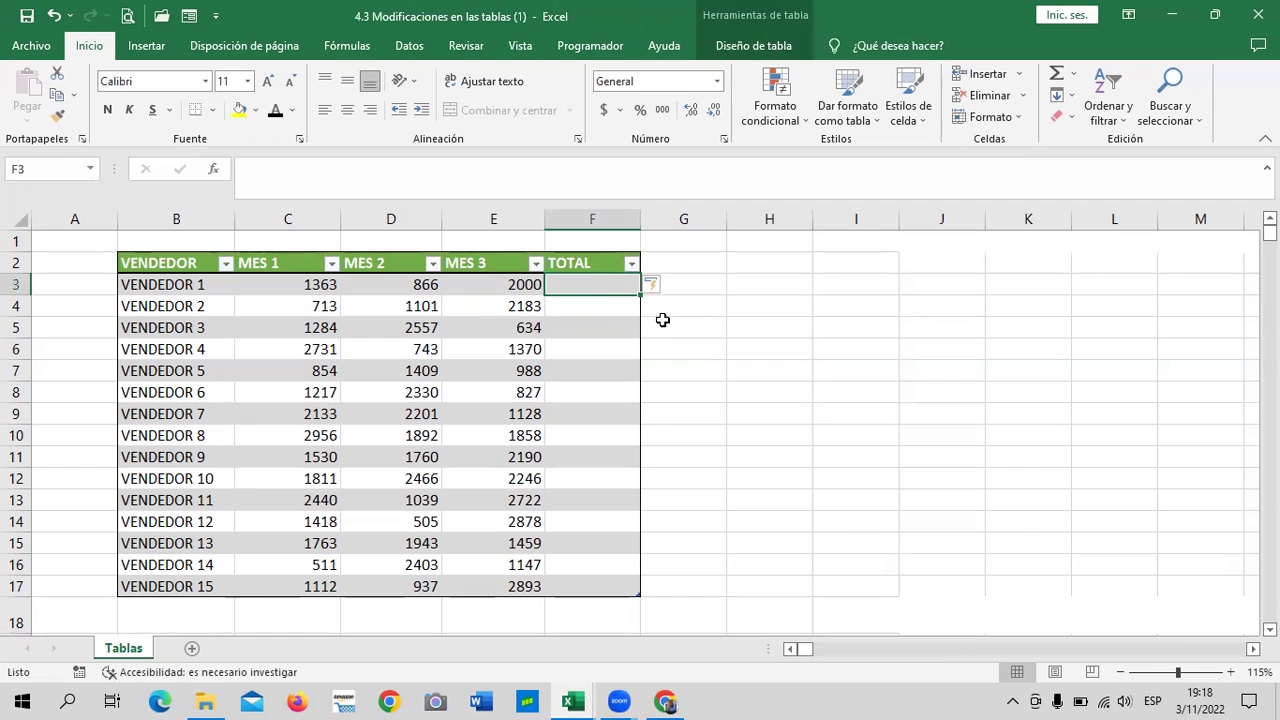
pyautogui.click(798, 324)
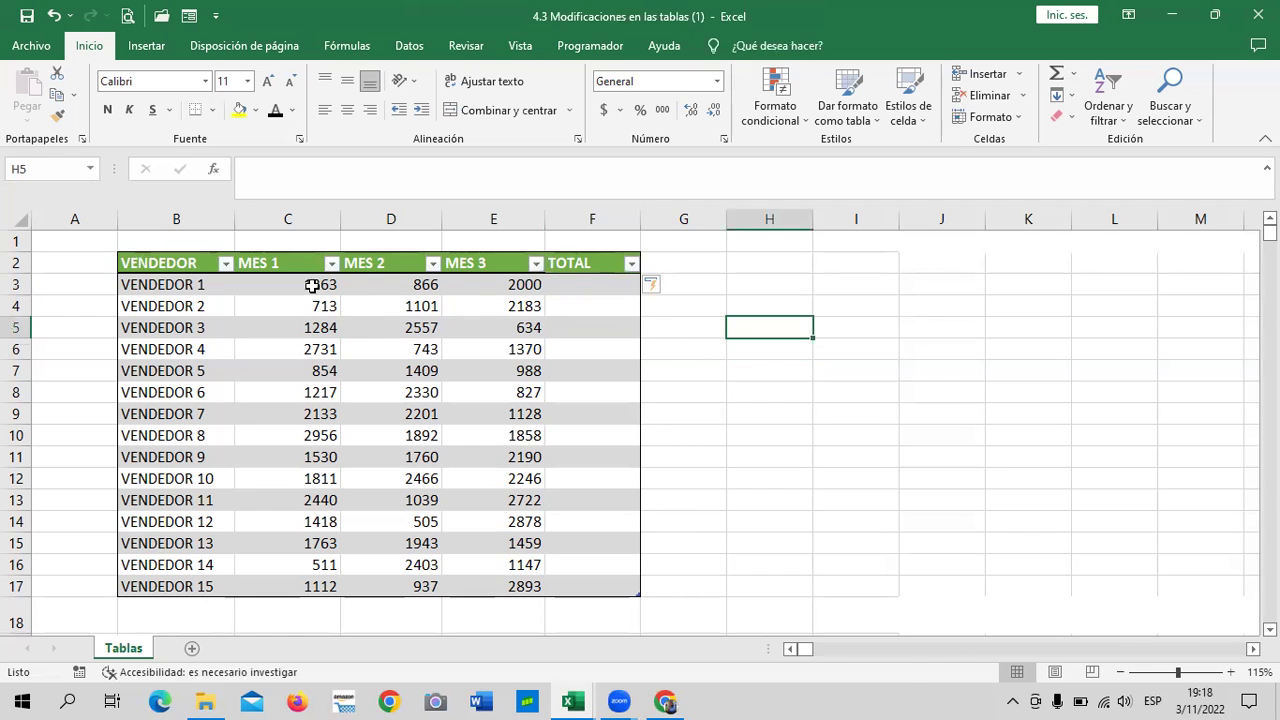
pyautogui.moveTo(311, 284); pyautogui.dragTo(576, 282)
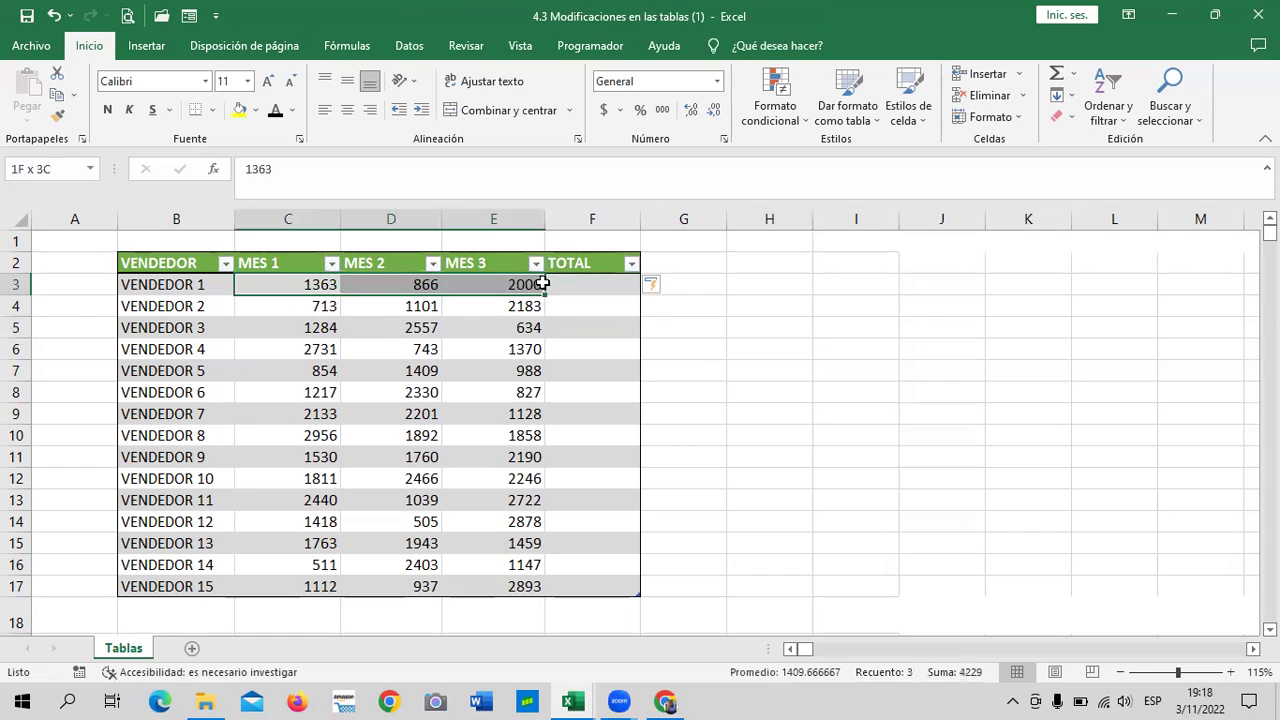
pyautogui.click(1056, 76)
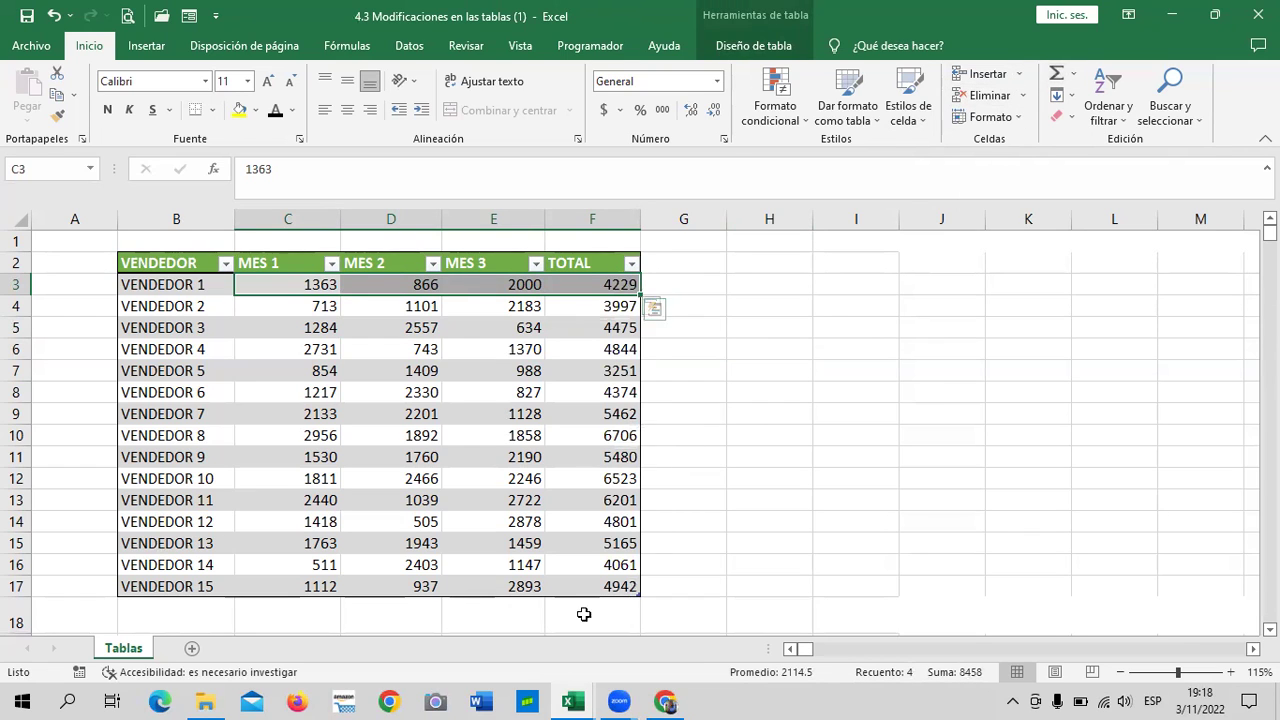
pyautogui.click(830, 340)
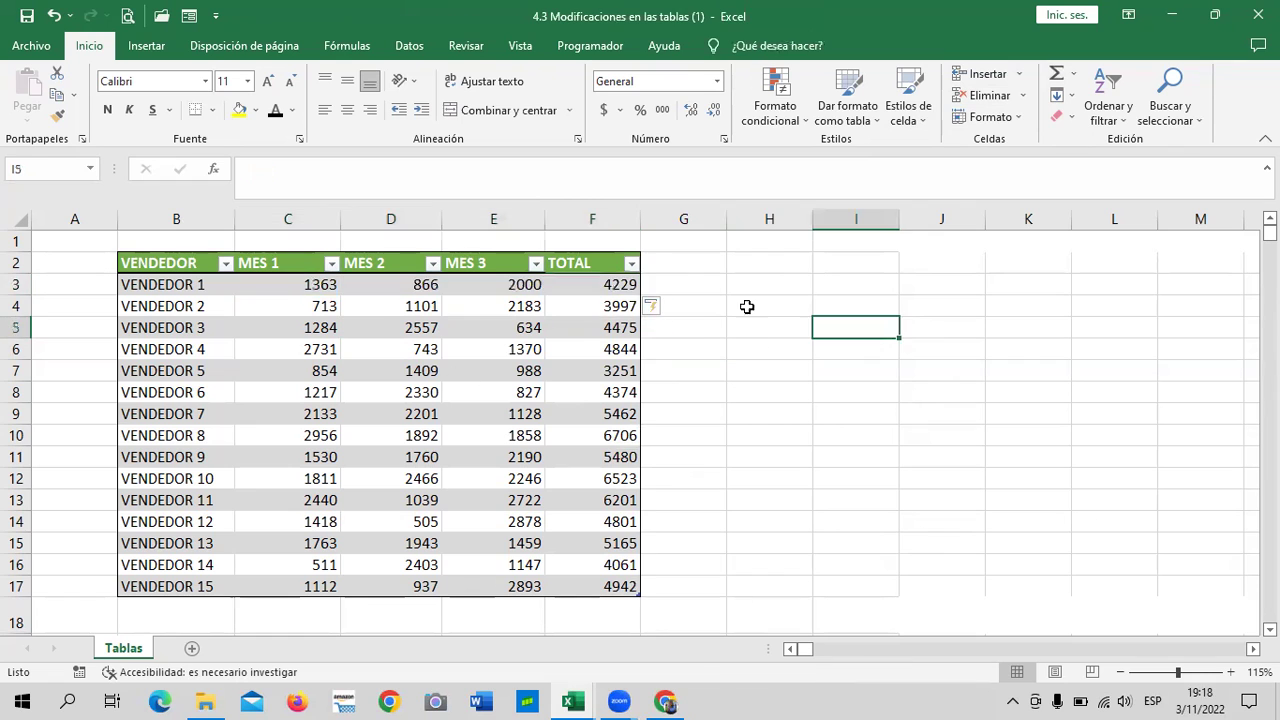
pyautogui.moveTo(266, 289)
pyautogui.mouseDown()
pyautogui.moveTo(547, 583)
pyautogui.moveTo(592, 584)
pyautogui.mouseUp()
# Step: Format C3:F17 as $ accounting amounts, then inspect values such as VENDEDOR 8's 6,706.00 total
pyautogui.click(605, 110)
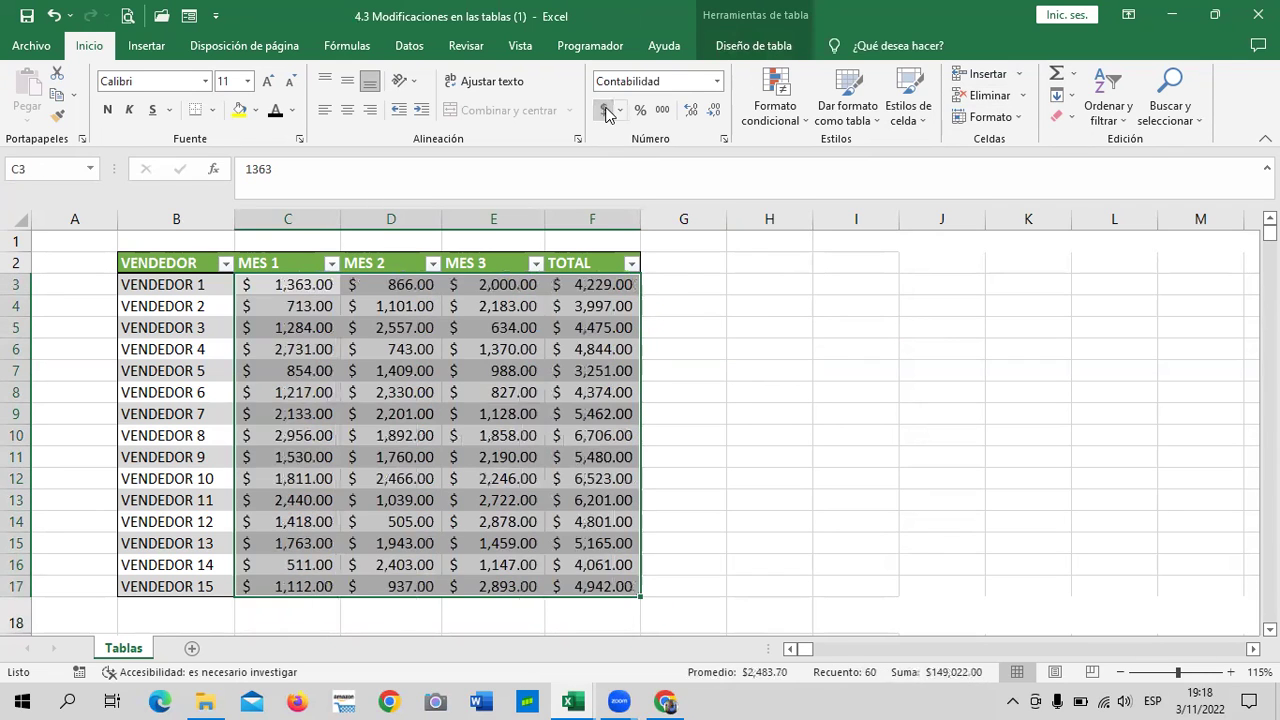
pyautogui.click(771, 437)
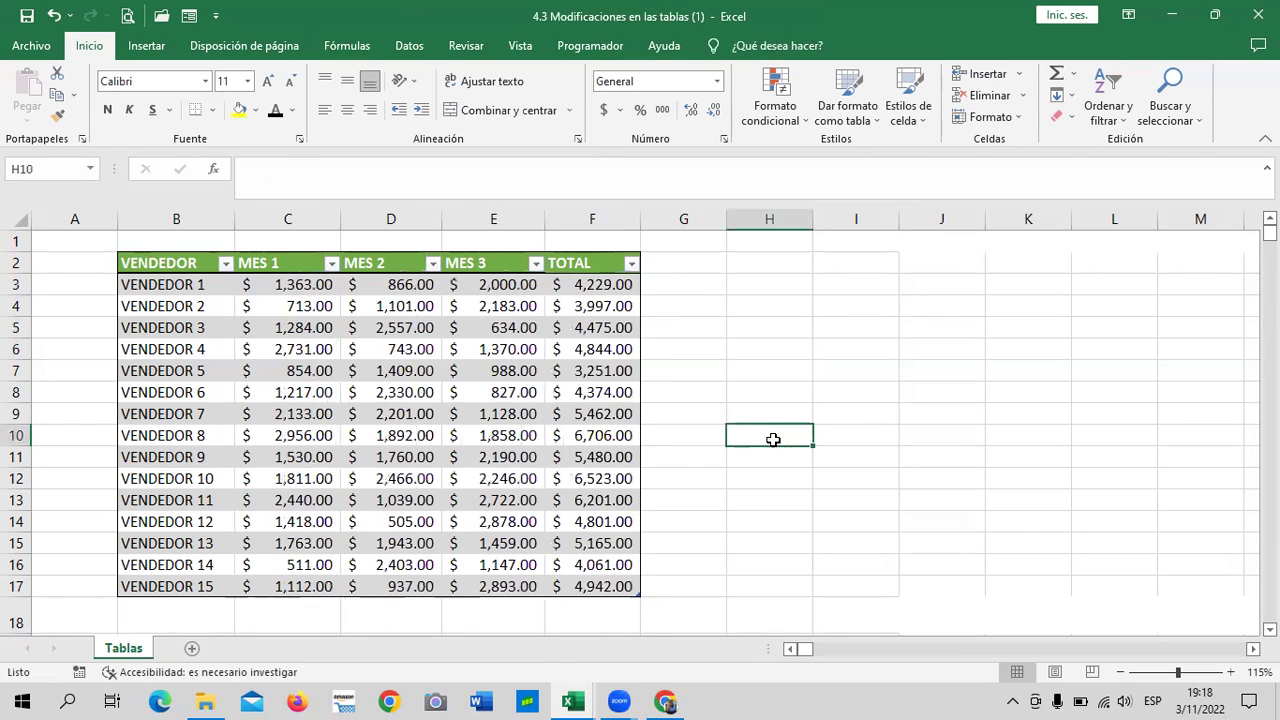
pyautogui.click(741, 338)
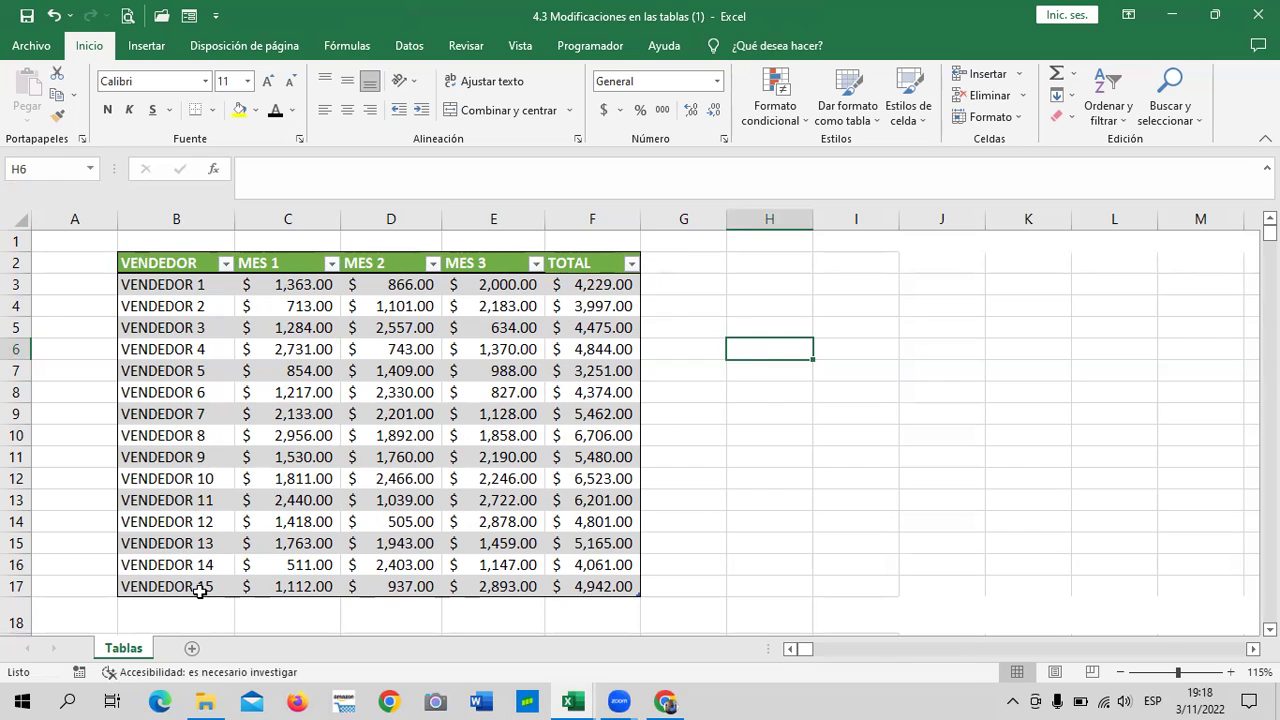
pyautogui.click(218, 456)
pyautogui.click(754, 462)
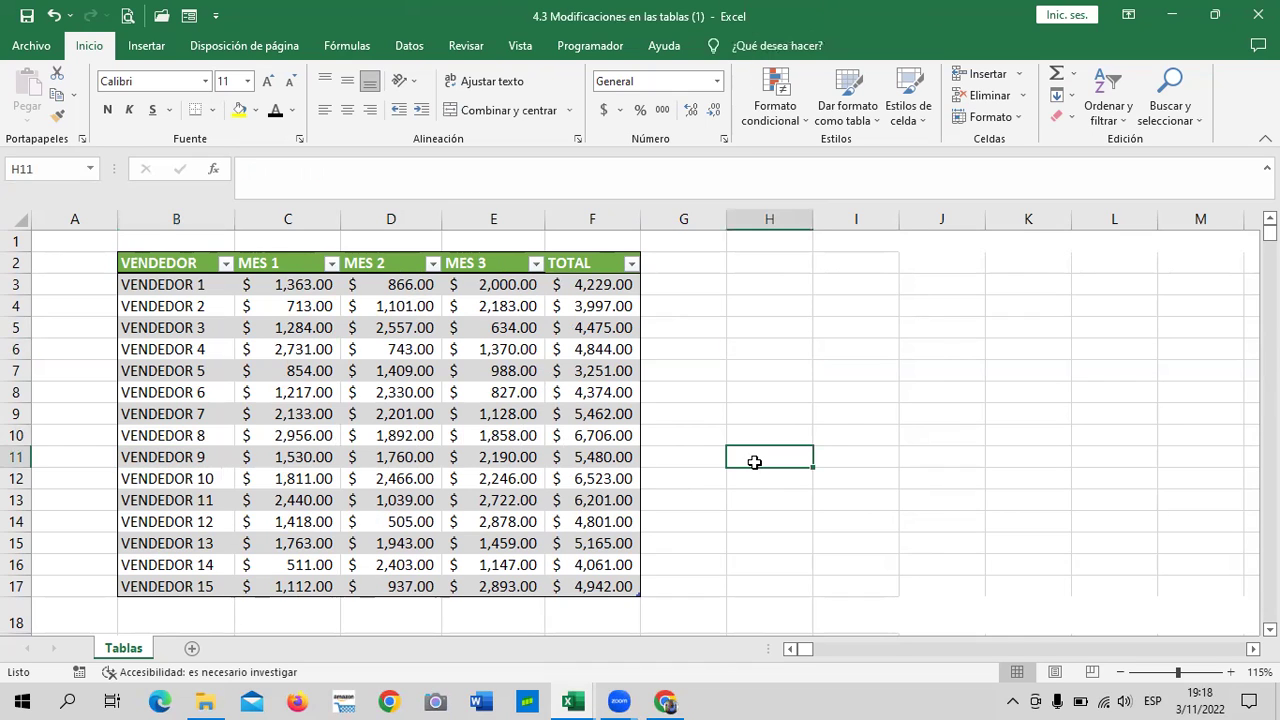
pyautogui.moveTo(400, 435); pyautogui.dragTo(400, 456)
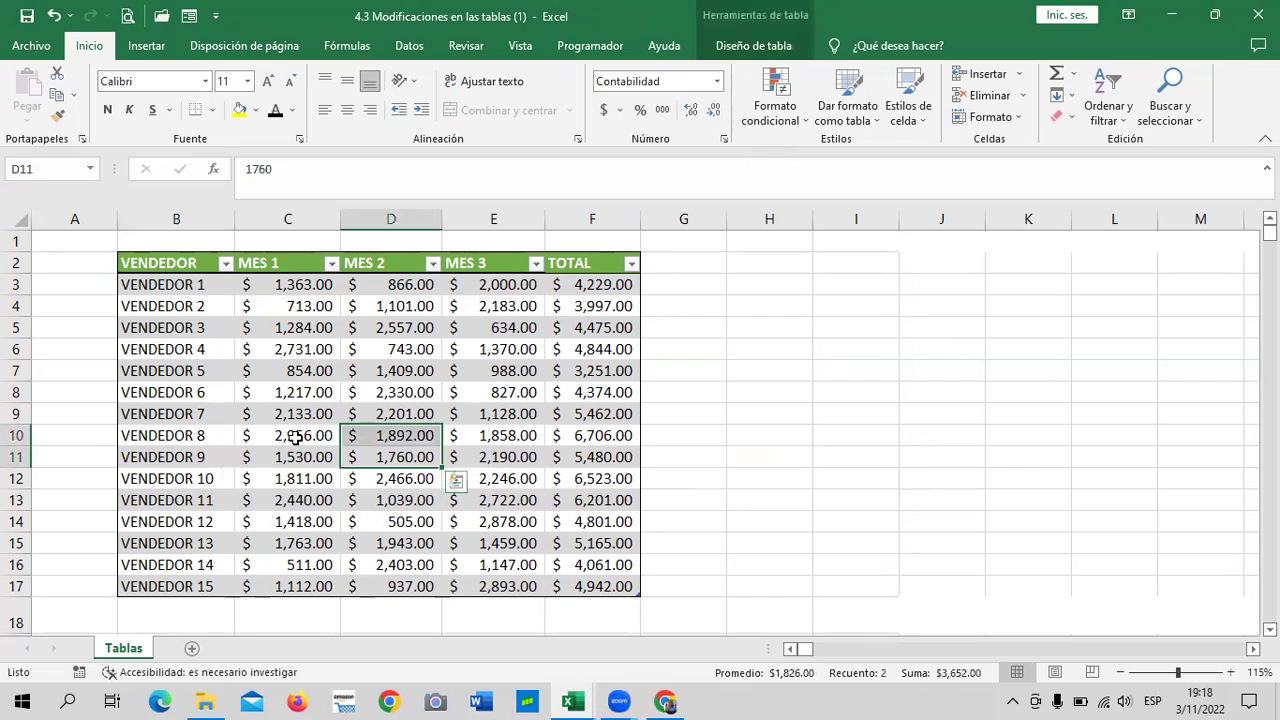
pyautogui.moveTo(286, 435); pyautogui.dragTo(284, 423)
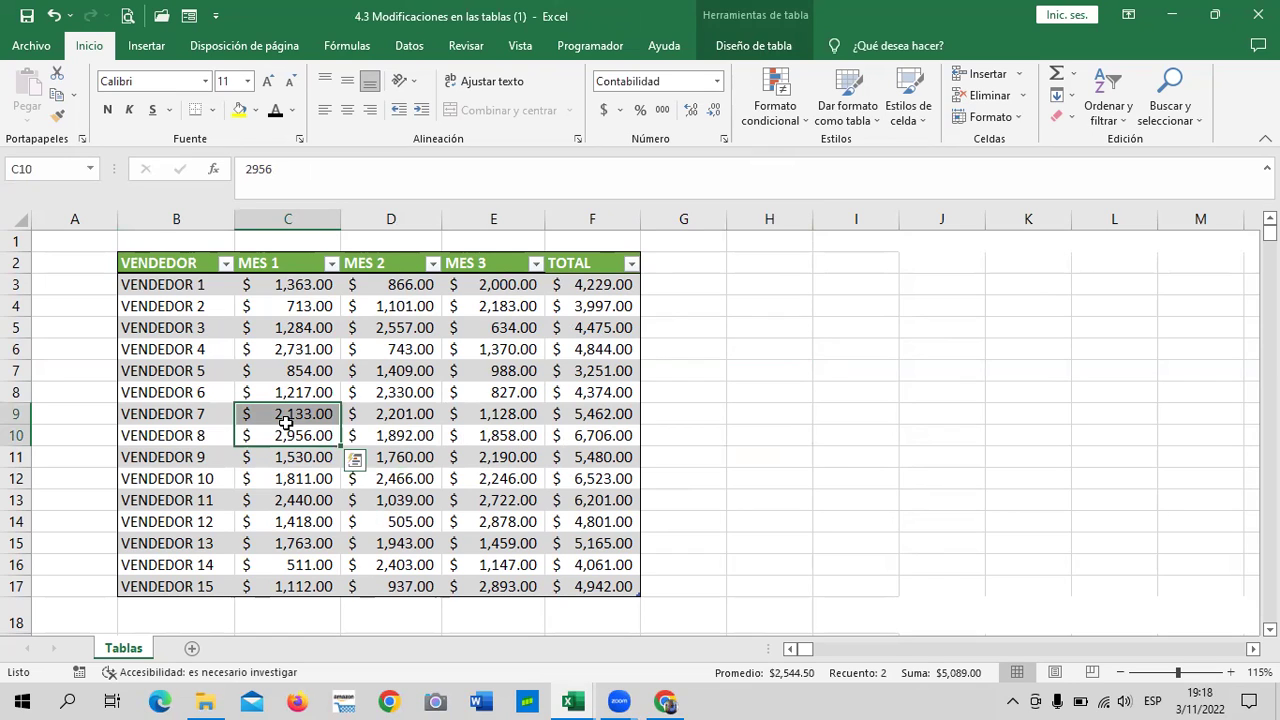
pyautogui.click(284, 309)
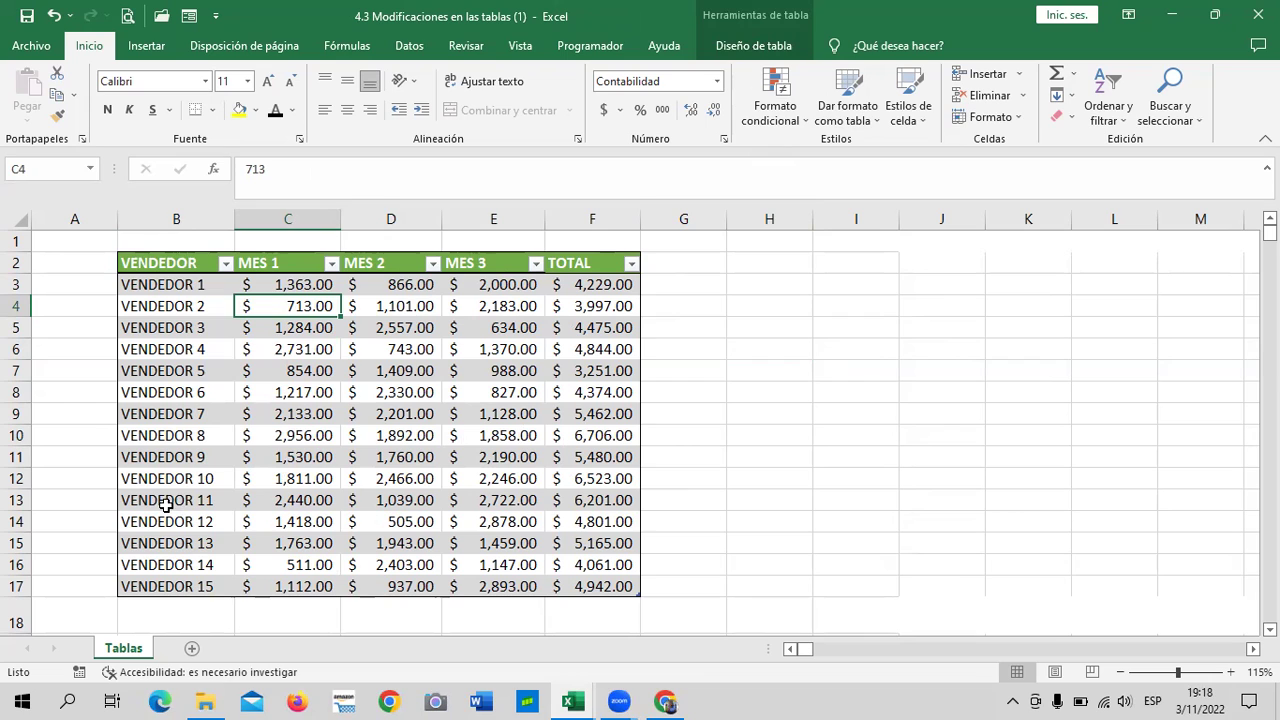
# Step: Clear the contents of the VENDEDOR 10 and VENDEDOR 11 rows
pyautogui.moveTo(150, 484); pyautogui.dragTo(610, 495)
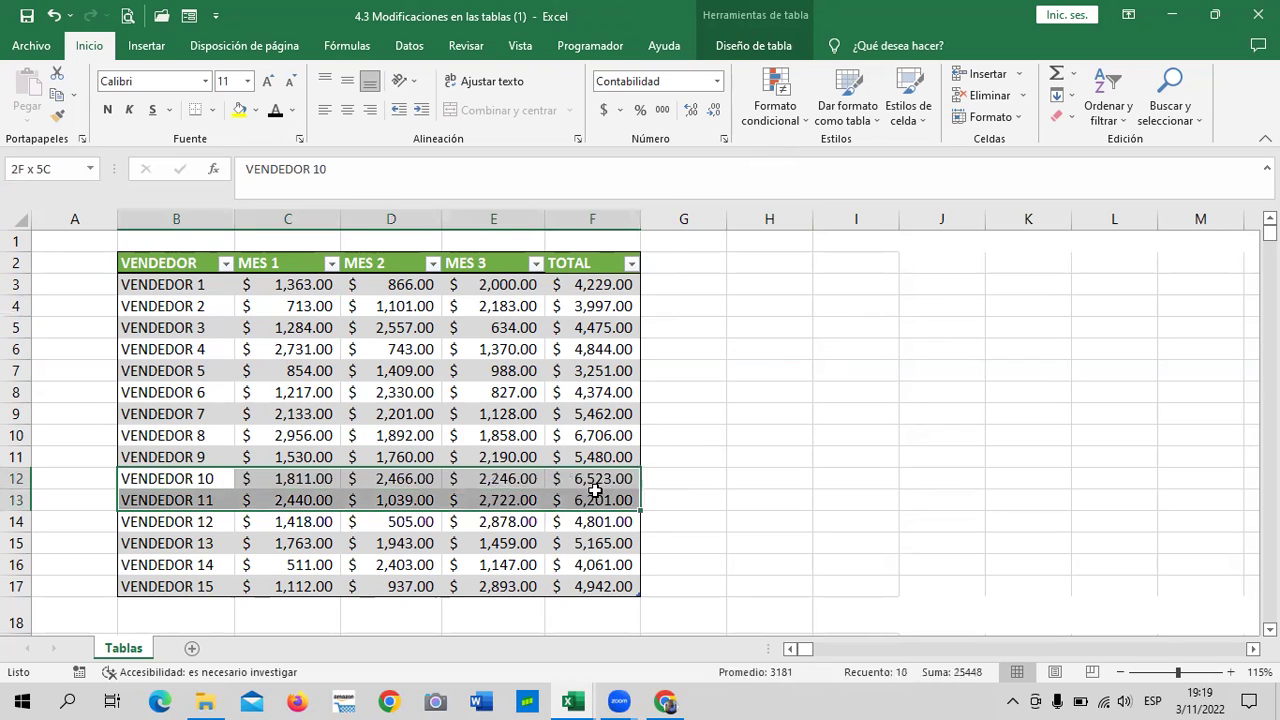
pyautogui.press('Delete')
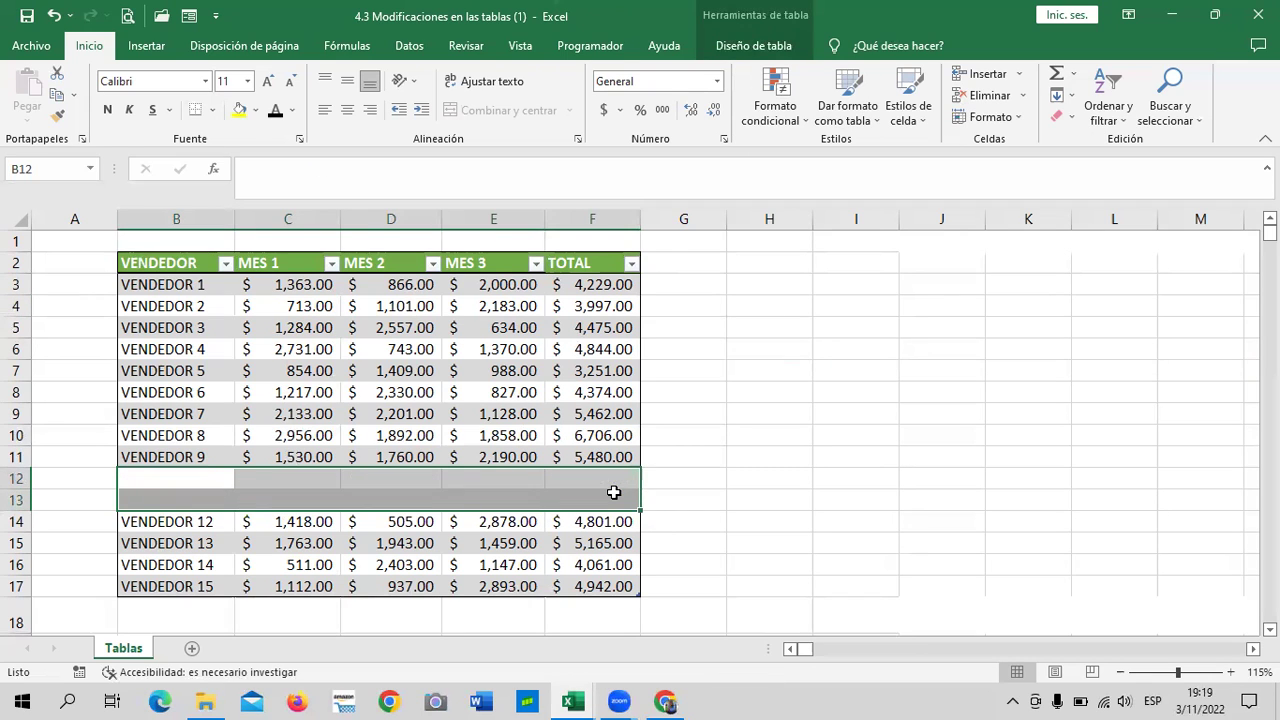
pyautogui.click(737, 452)
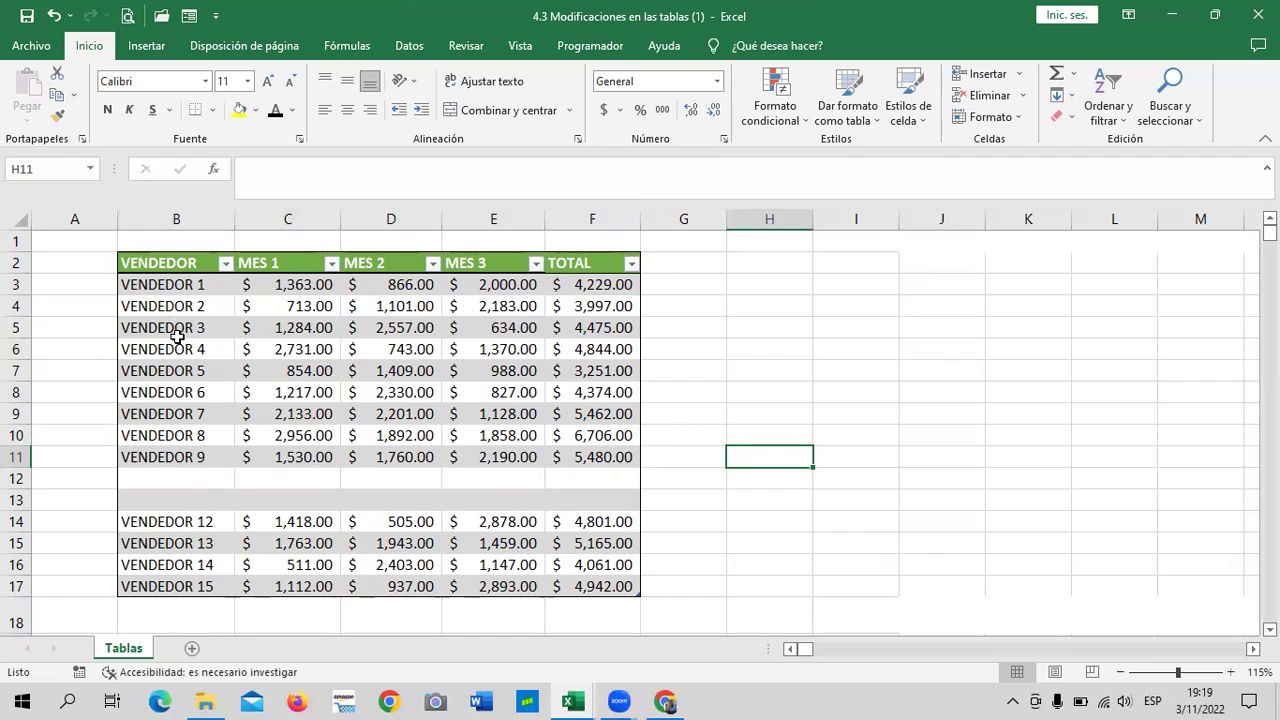
# Step: Copy the VENDEDOR 3 and VENDEDOR 4 rows and paste them into rows 12–13
pyautogui.moveTo(168, 330); pyautogui.dragTo(611, 349)
pyautogui.rightClick(508, 330)
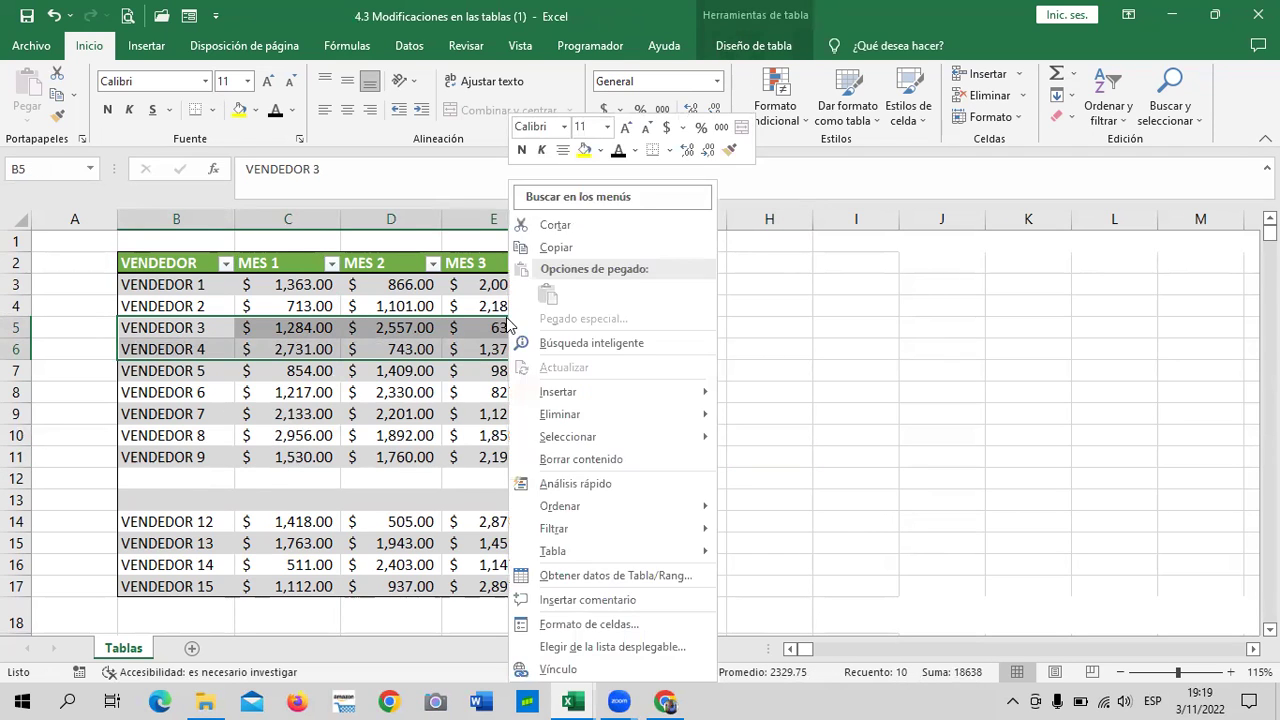
pyautogui.click(540, 250)
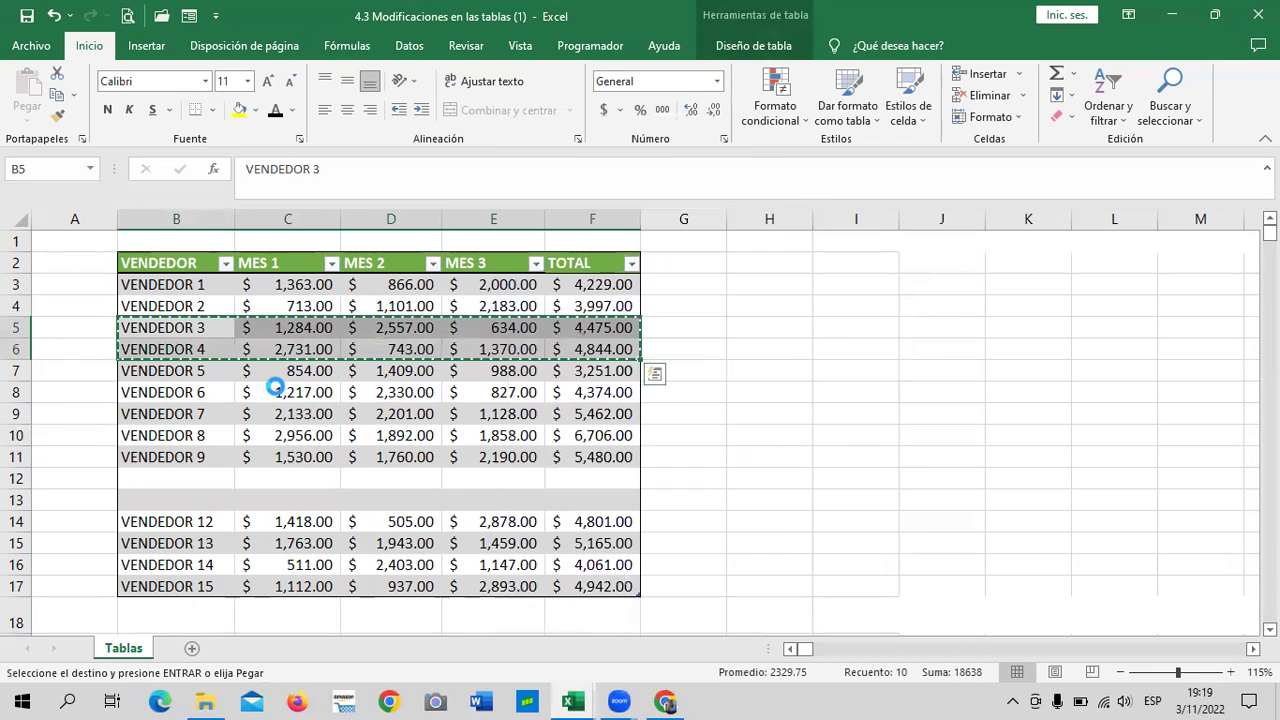
pyautogui.click(148, 478)
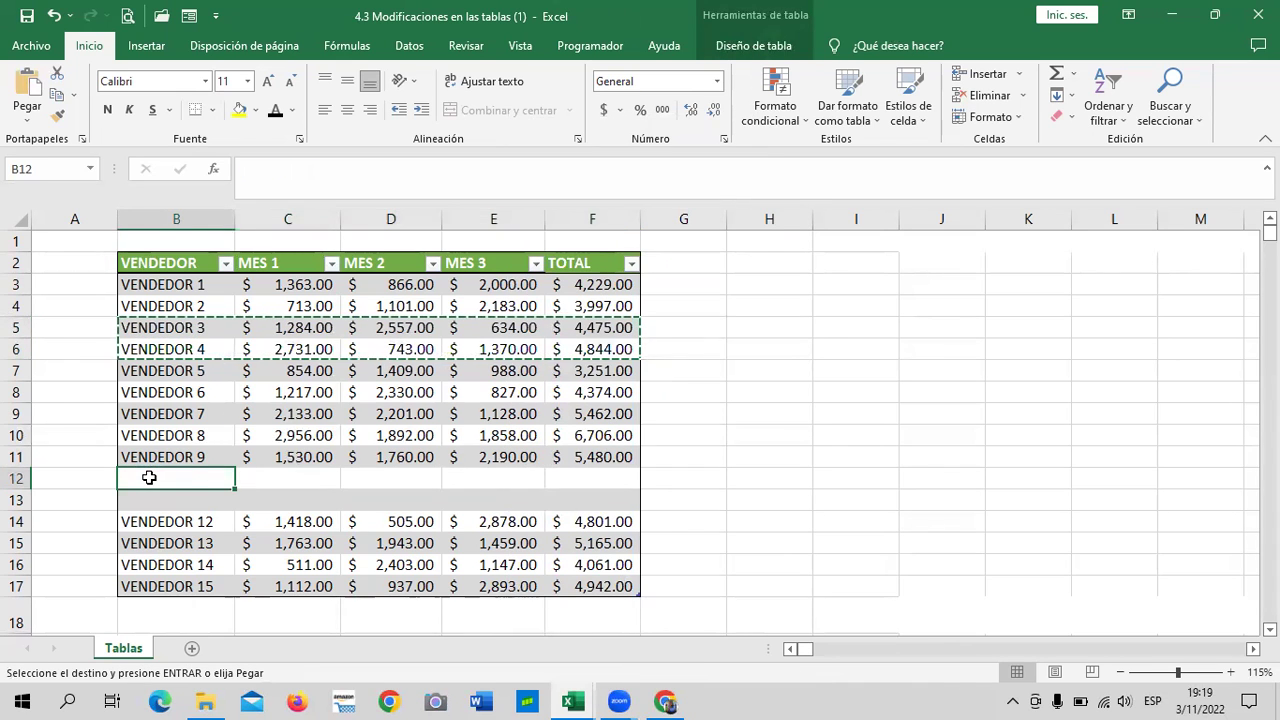
pyautogui.hotkey('ctrl', 'v')
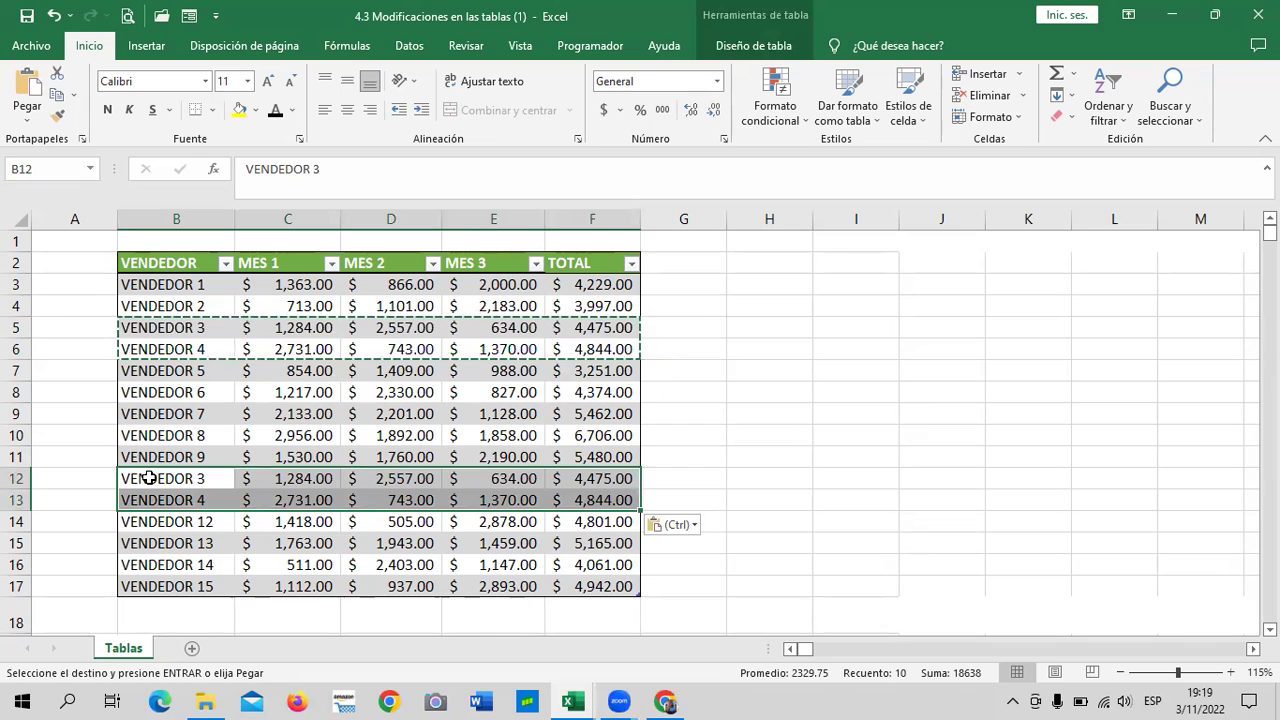
pyautogui.press('Escape')
pyautogui.click(777, 395)
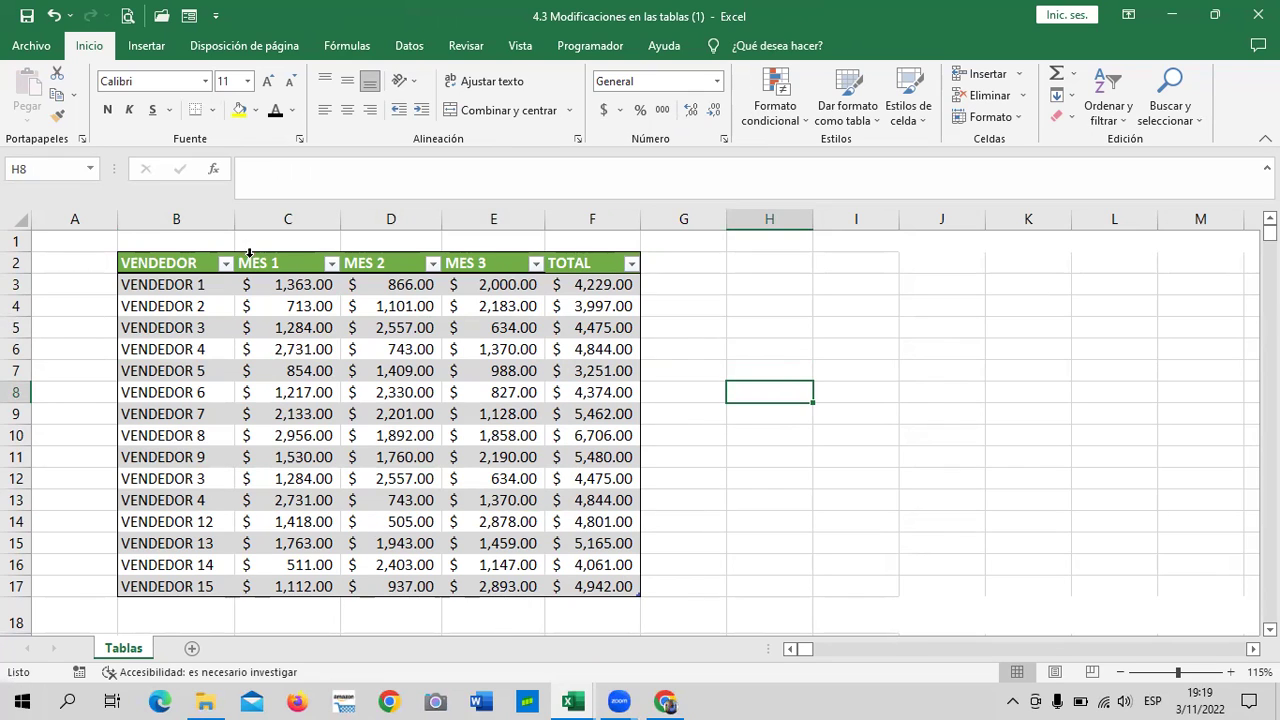
# Step: Point out the repeated VENDEDOR 3 and 4 rows and bring up the Diseño de tabla tools
pyautogui.click(212, 286)
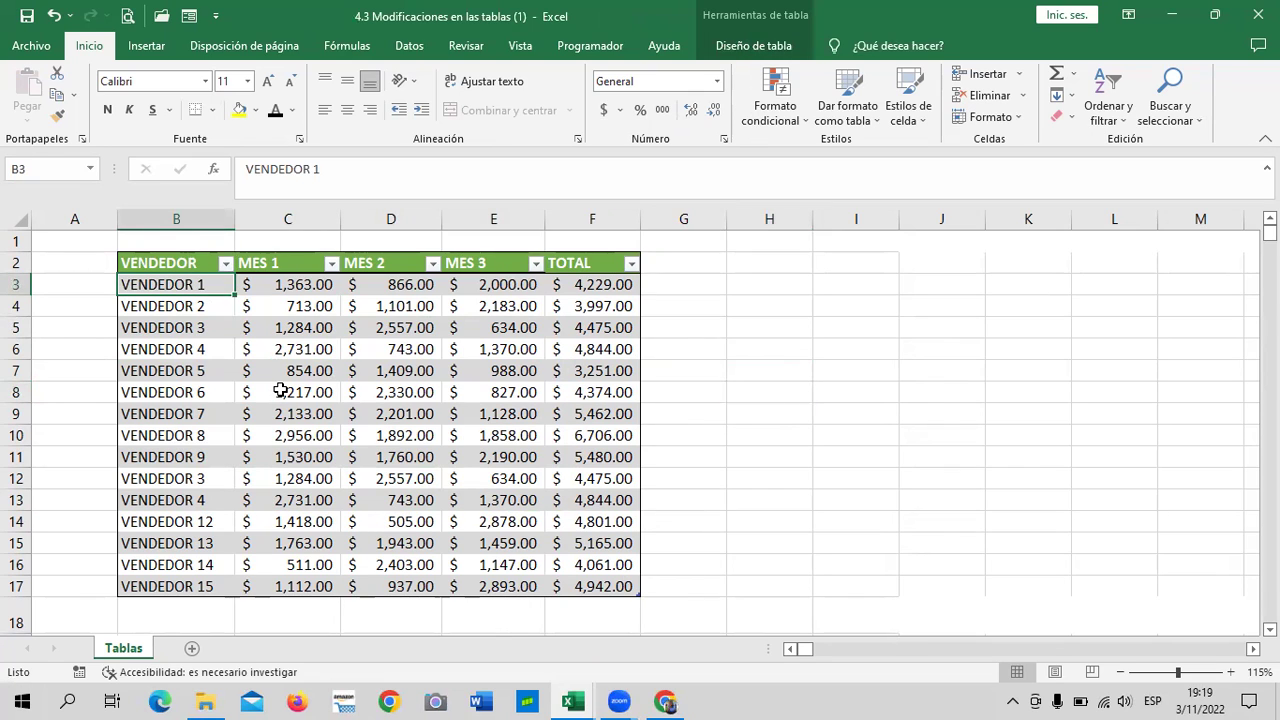
pyautogui.click(214, 435)
pyautogui.click(220, 481)
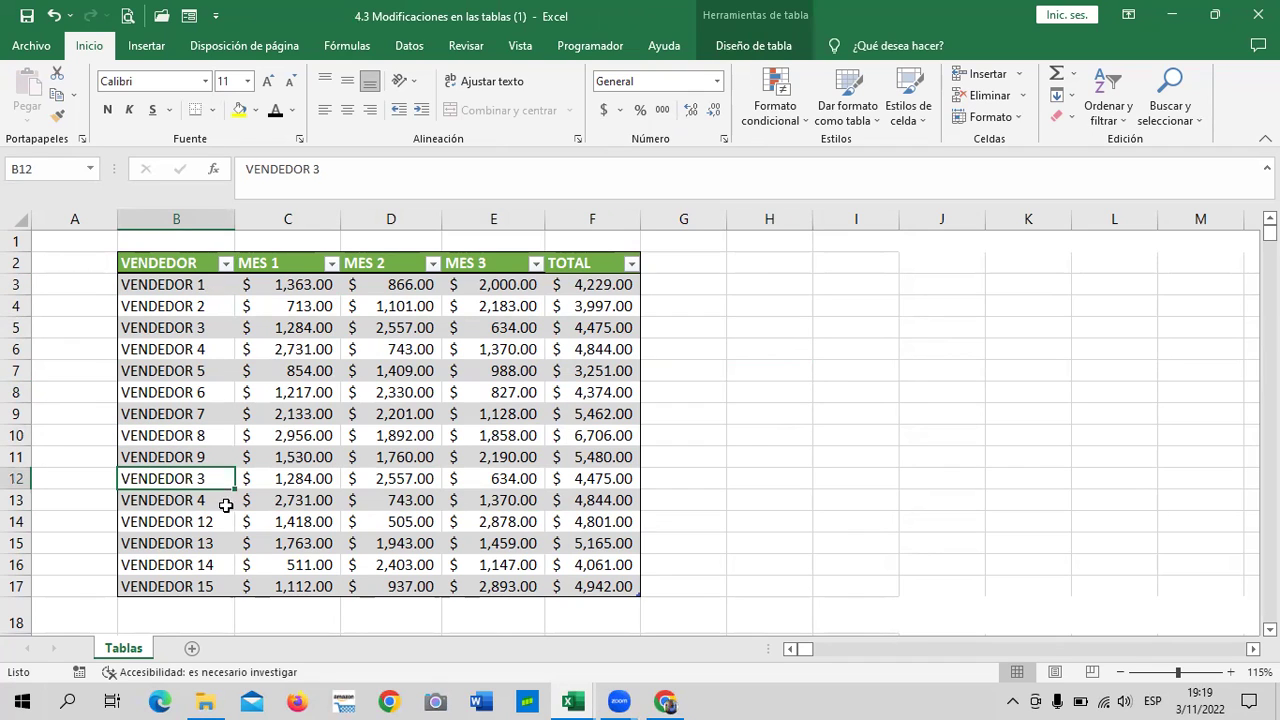
pyautogui.click(222, 500)
pyautogui.click(456, 352)
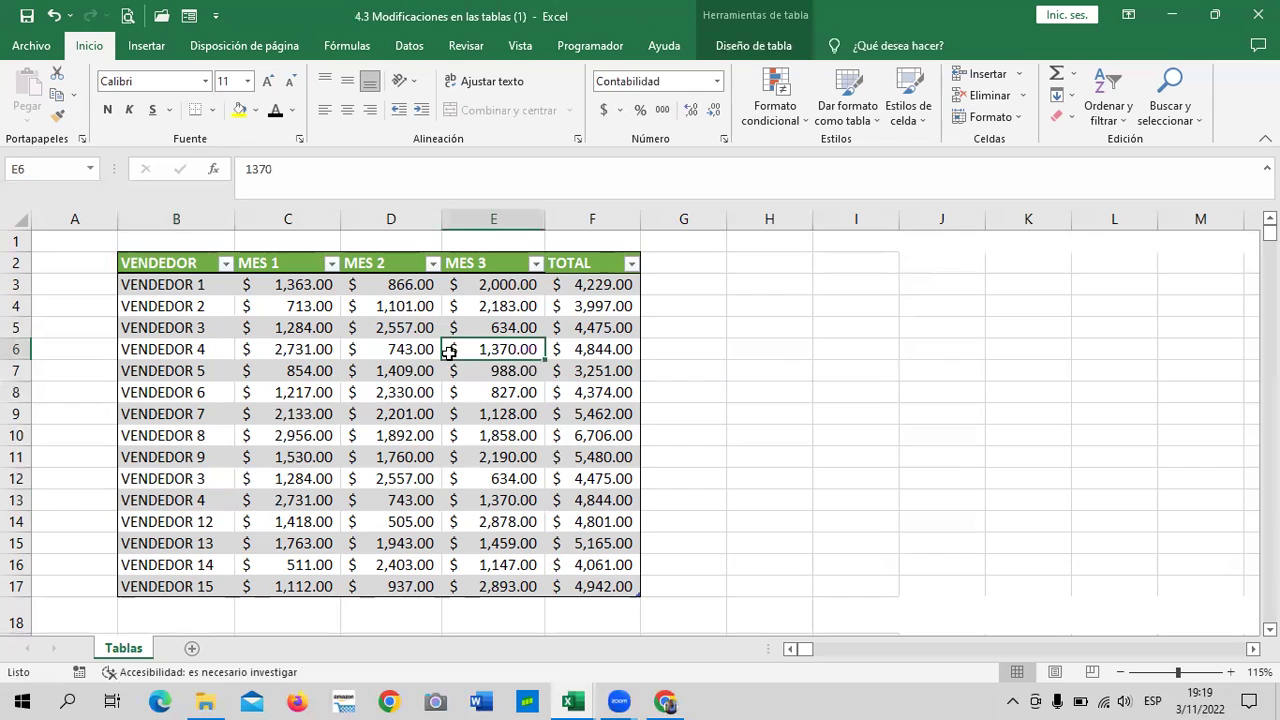
pyautogui.click(770, 46)
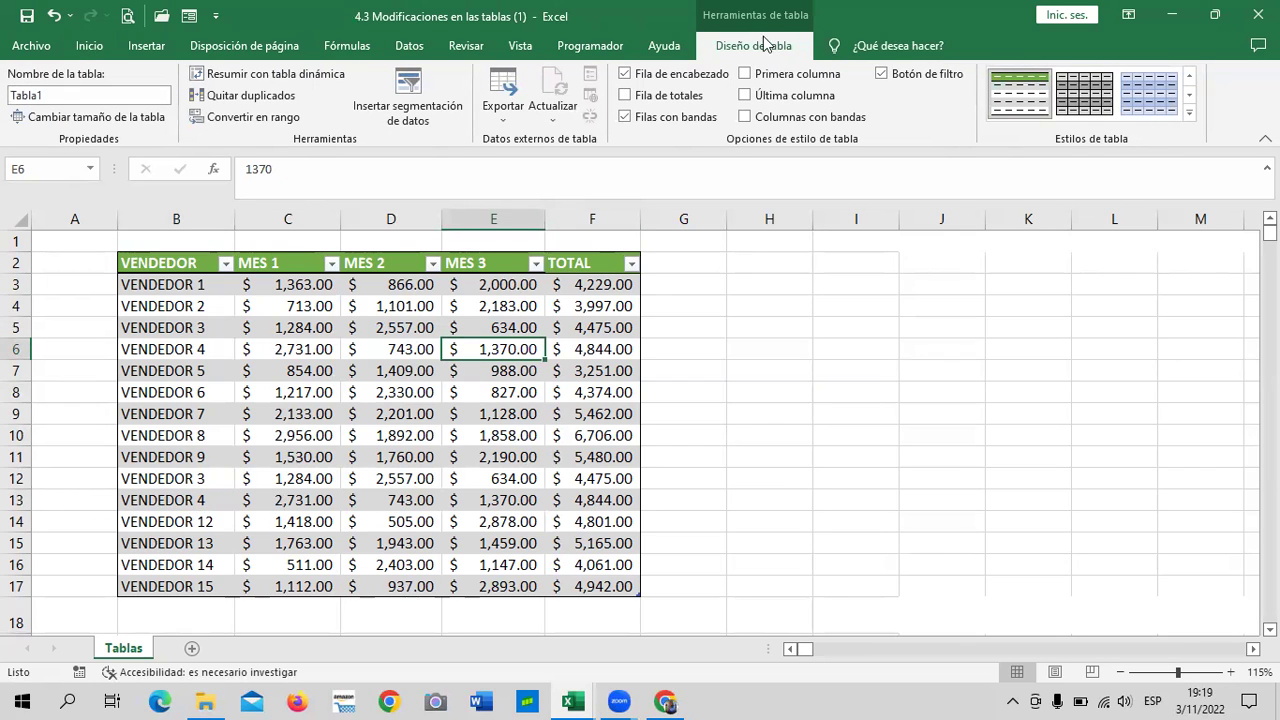
# Step: Remove duplicates using only the VENDEDOR column, dropping the repeated VENDEDOR 3 and 4 rows
pyautogui.click(222, 97)
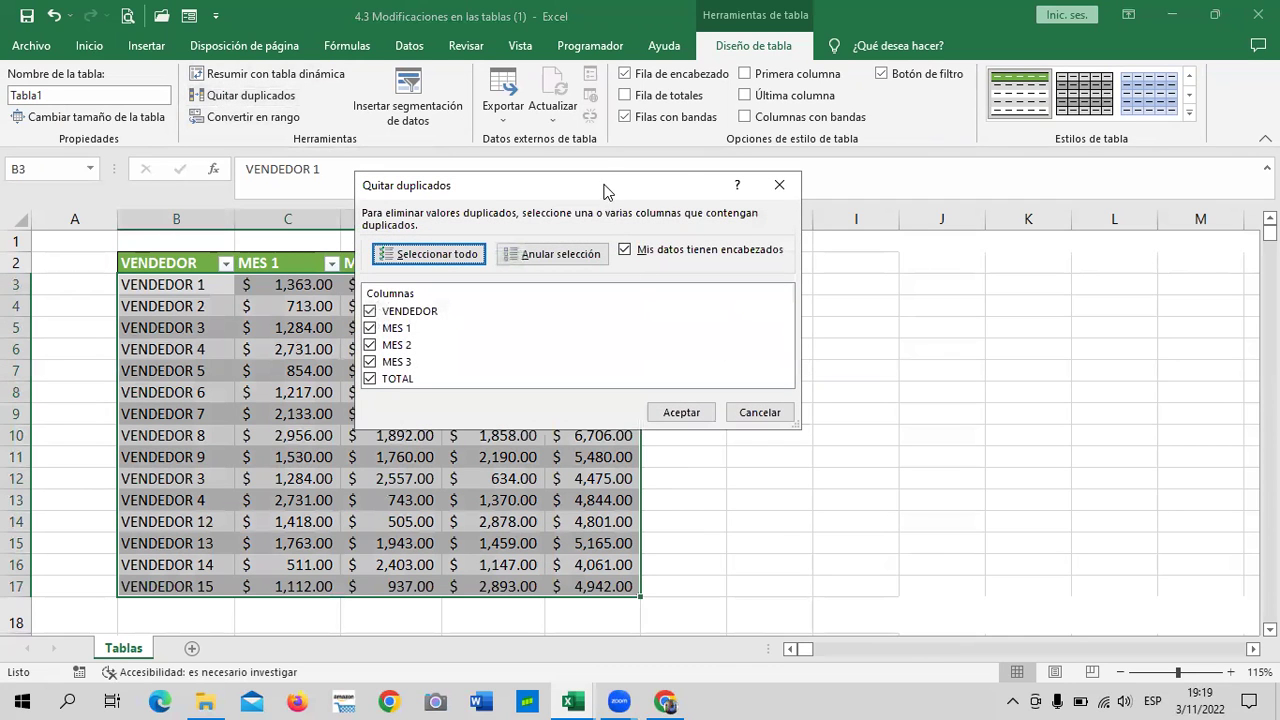
pyautogui.moveTo(603, 185); pyautogui.dragTo(815, 191)
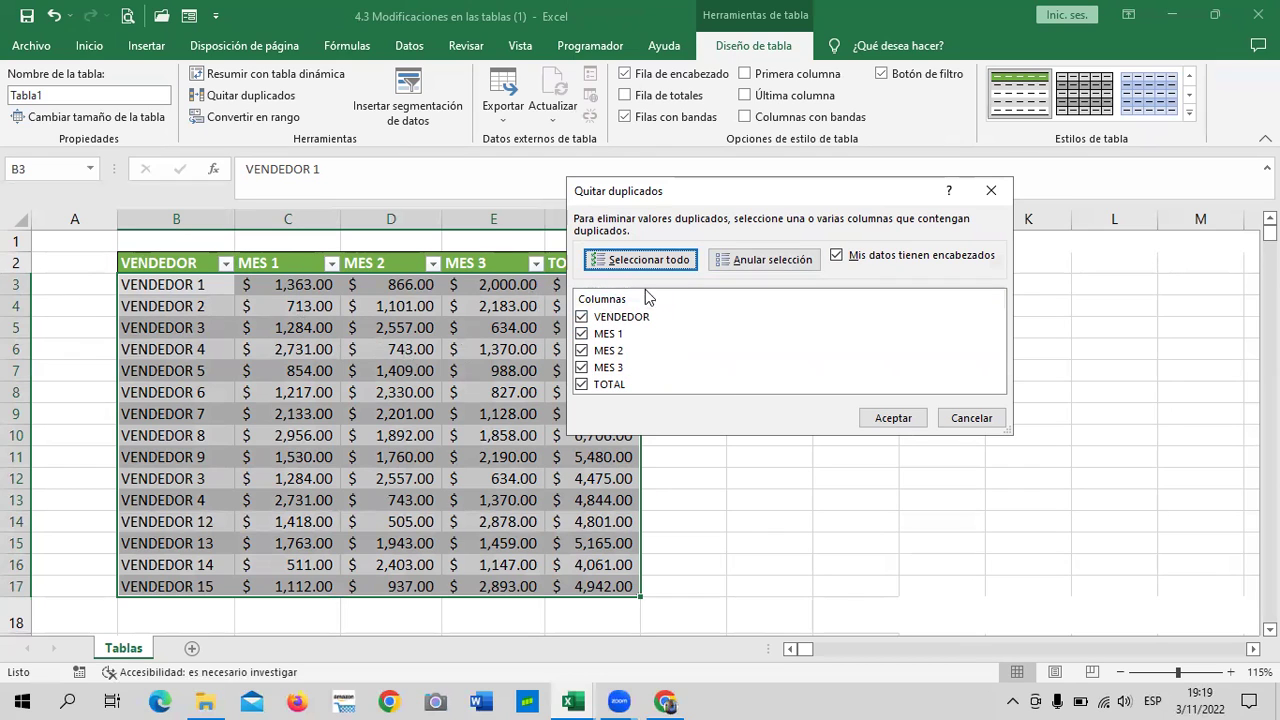
pyautogui.click(582, 334)
pyautogui.click(582, 351)
pyautogui.click(582, 368)
pyautogui.click(583, 385)
pyautogui.click(583, 386)
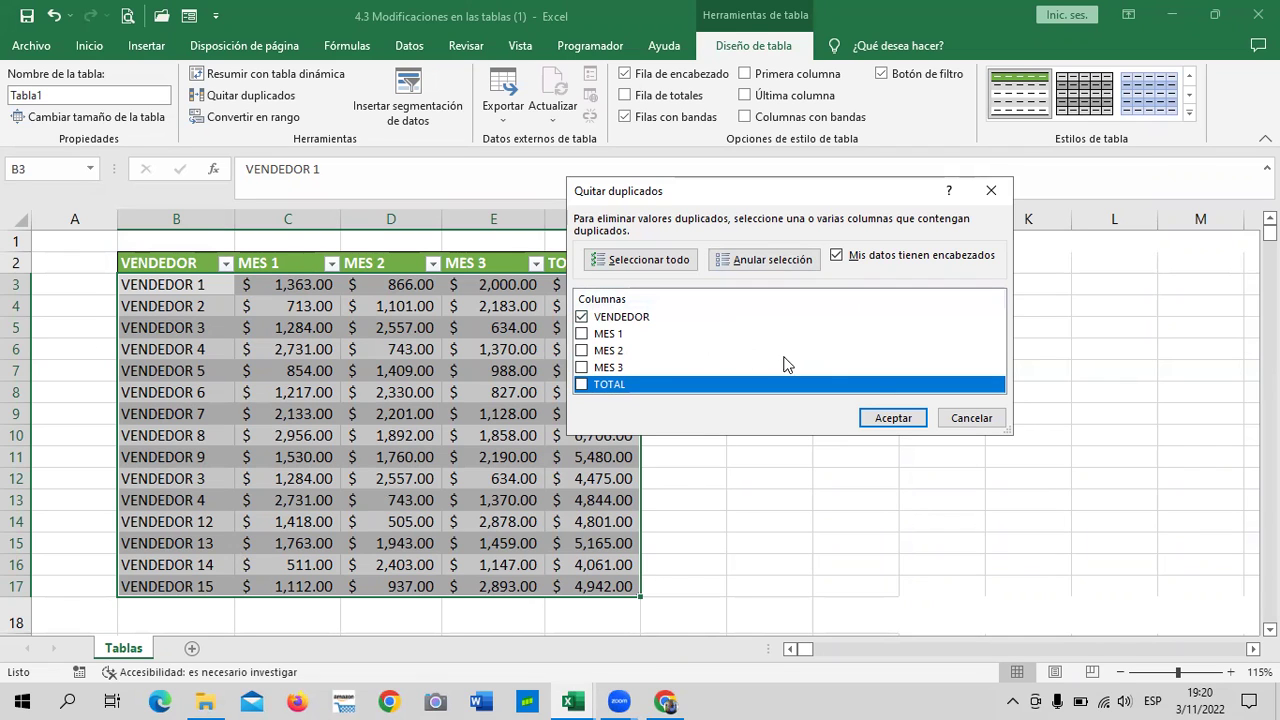
pyautogui.click(893, 418)
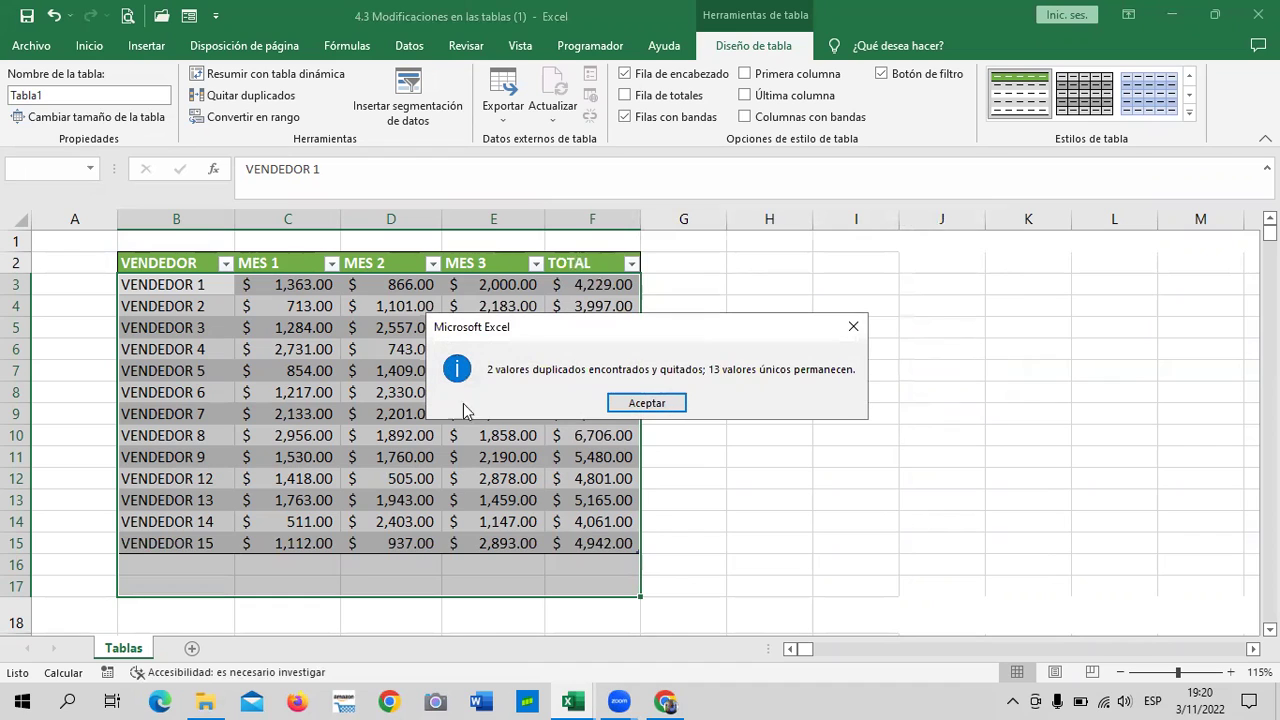
pyautogui.moveTo(660, 334); pyautogui.dragTo(865, 309)
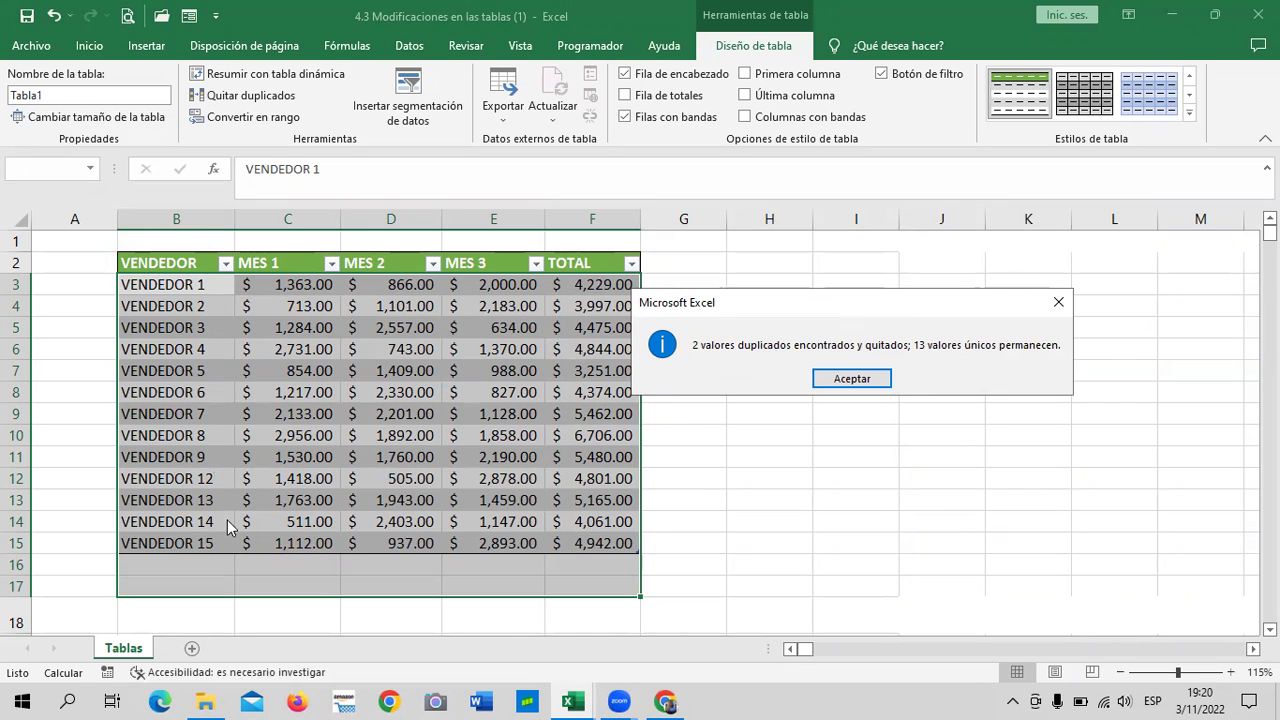
pyautogui.click(830, 383)
pyautogui.click(835, 432)
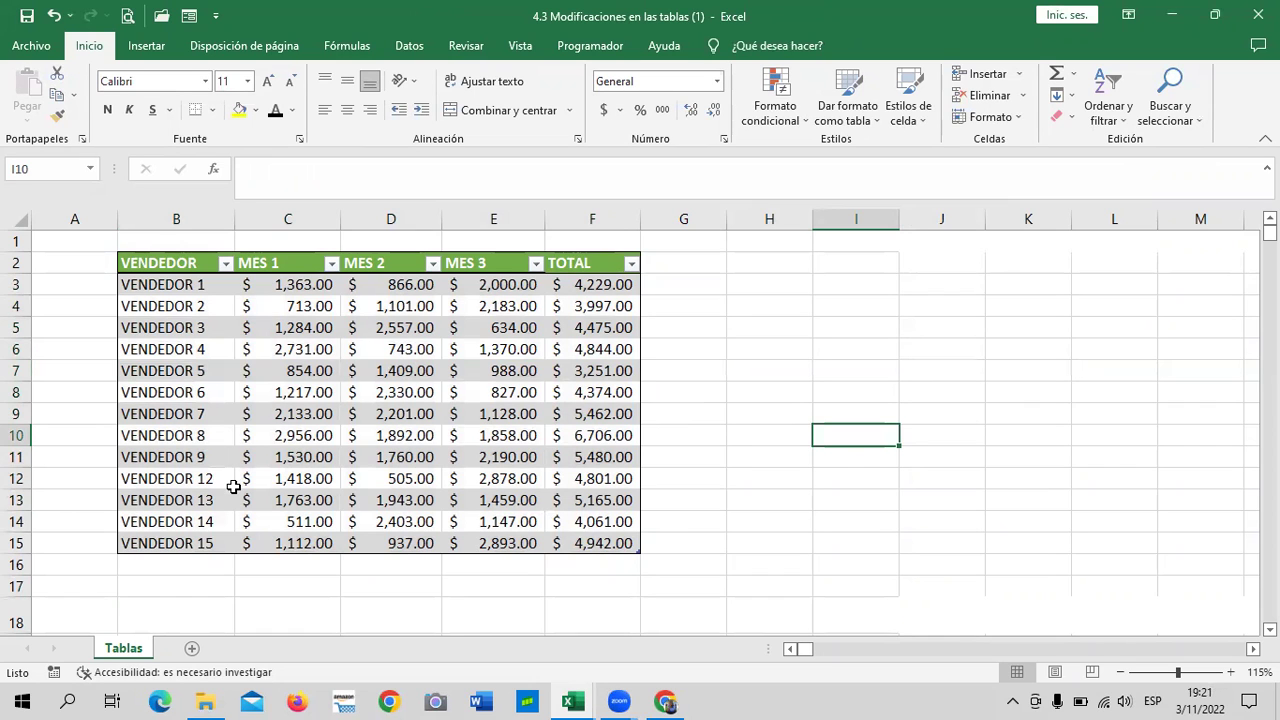
# Step: Autofill B3 down to B15 so the names run VENDEDOR 1 through VENDEDOR 13
pyautogui.click(210, 457)
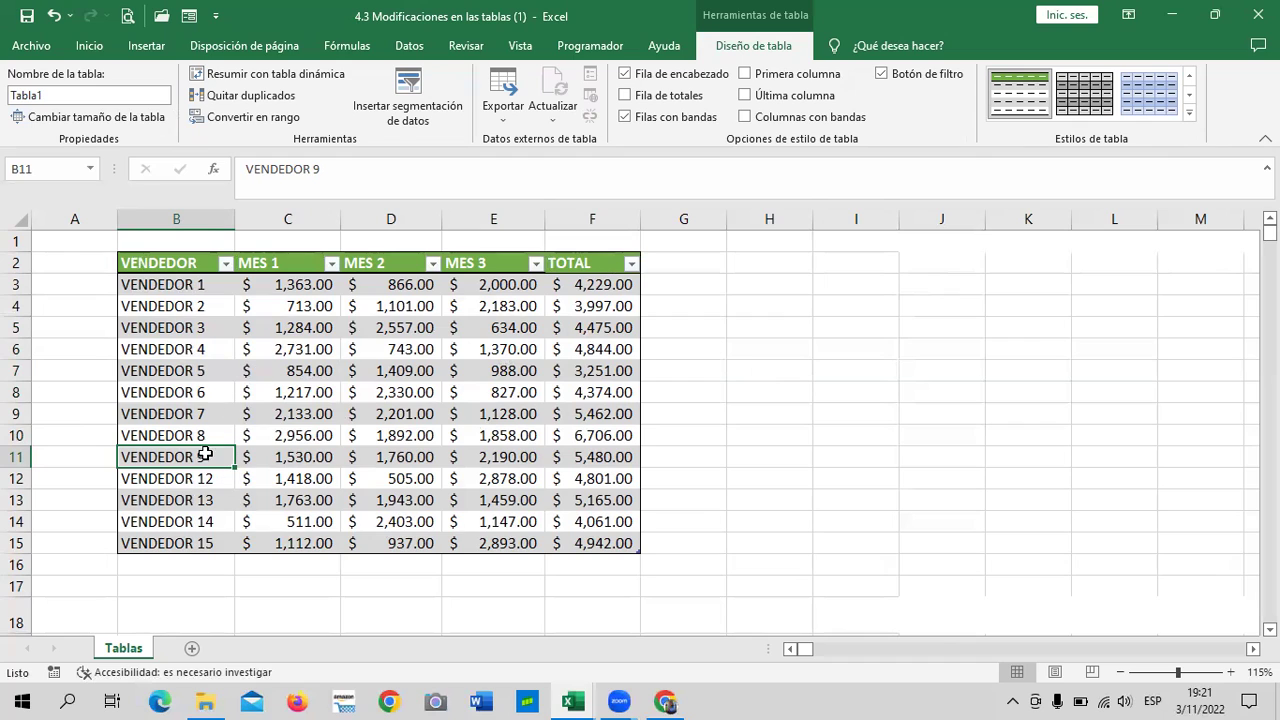
pyautogui.click(193, 280)
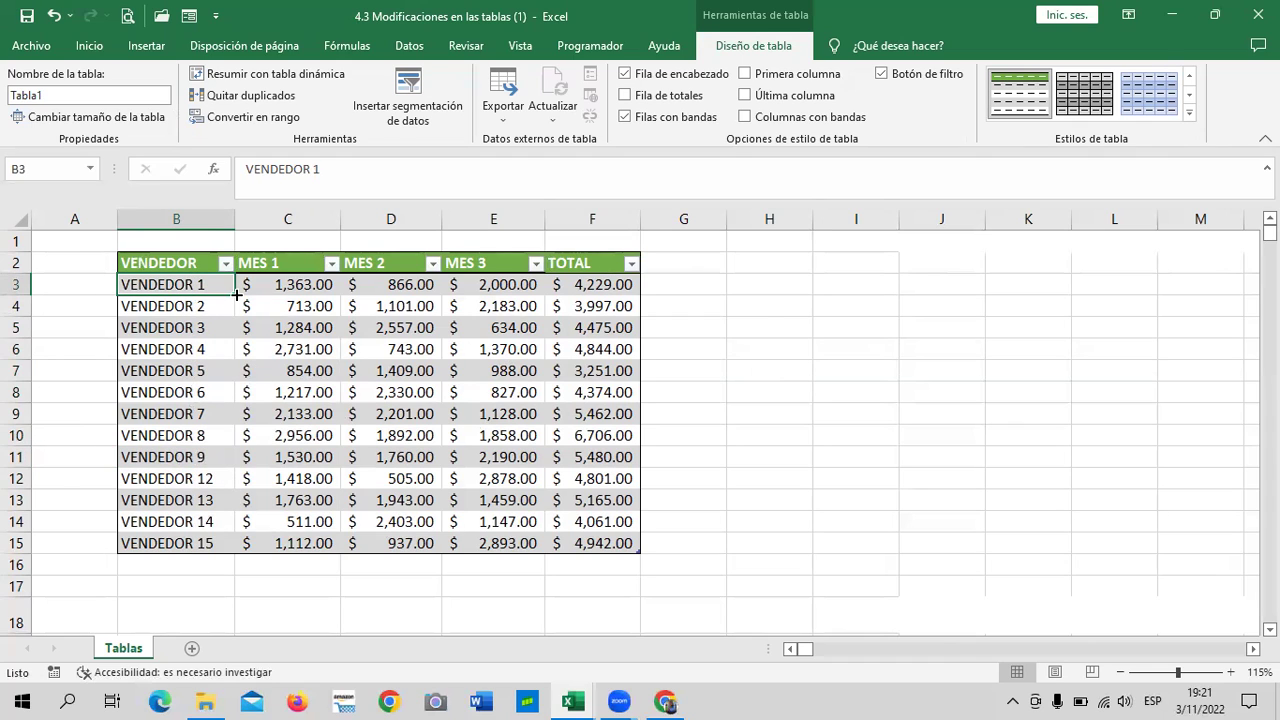
pyautogui.moveTo(235, 295); pyautogui.dragTo(233, 547)
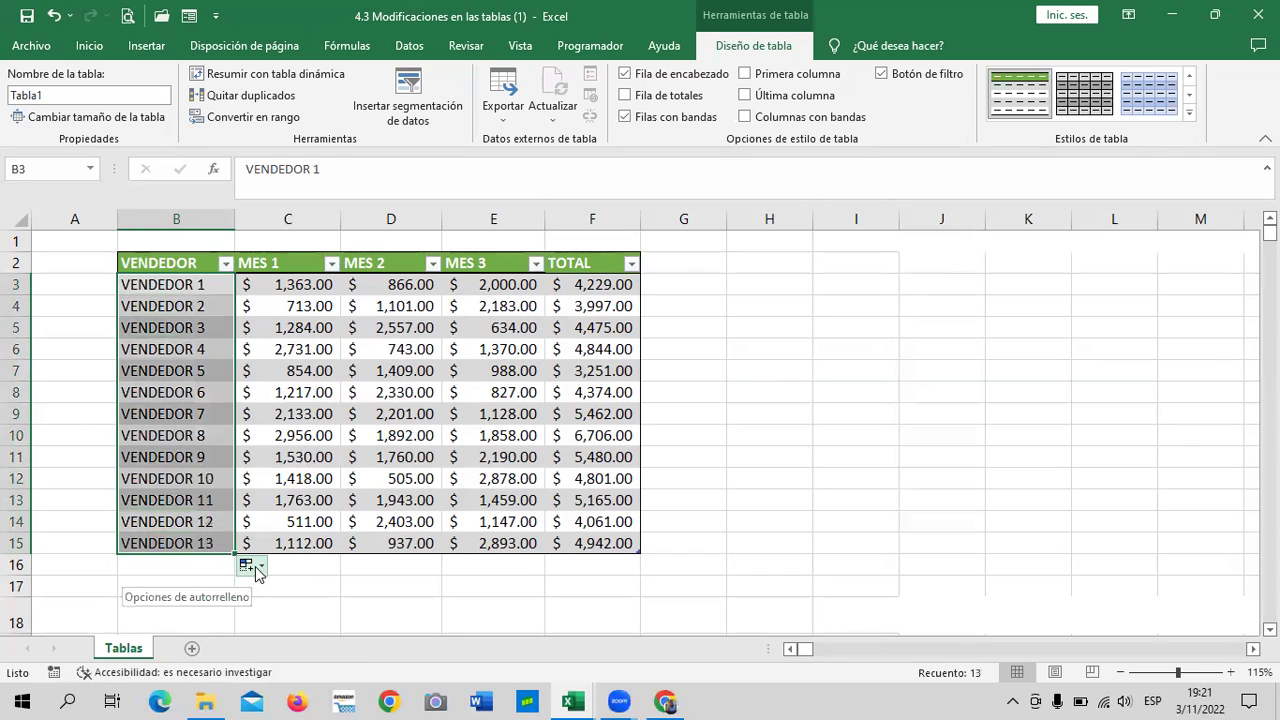
pyautogui.click(255, 566)
pyautogui.click(398, 600)
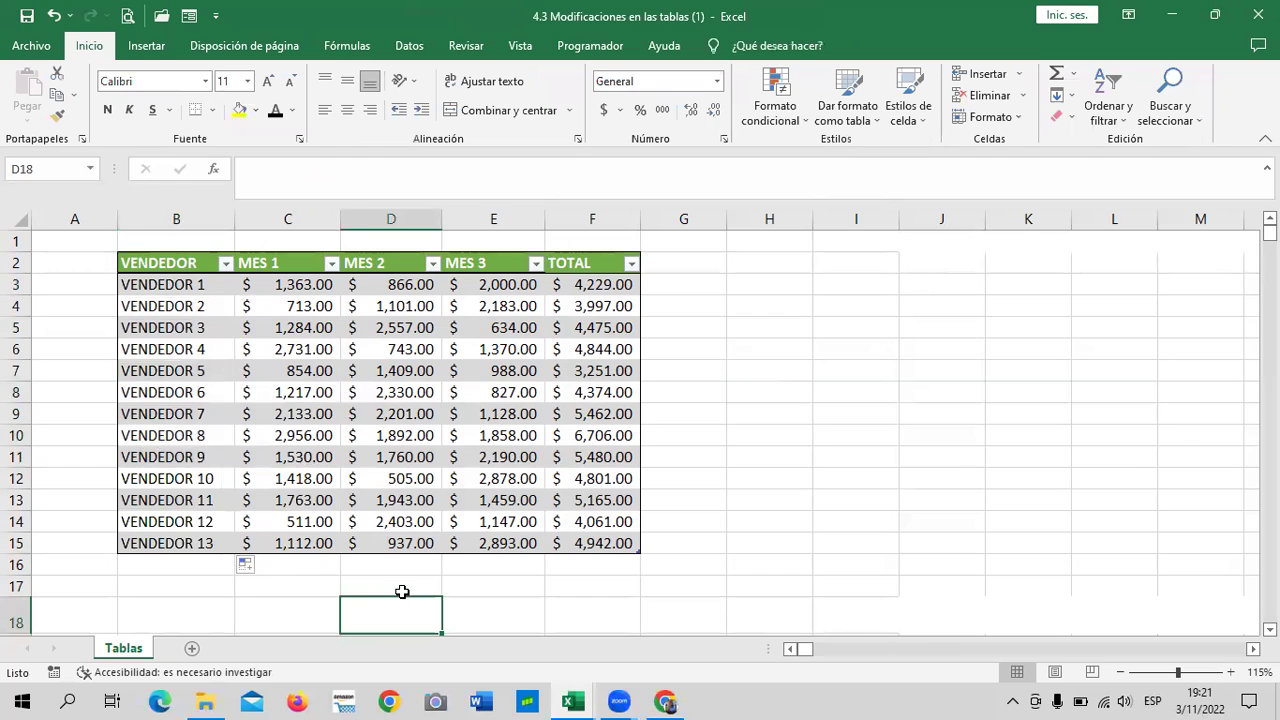
# Step: Turn on Fila de totales, giving a row 16 Total with the TOTAL sum $61,787.00
pyautogui.click(178, 545)
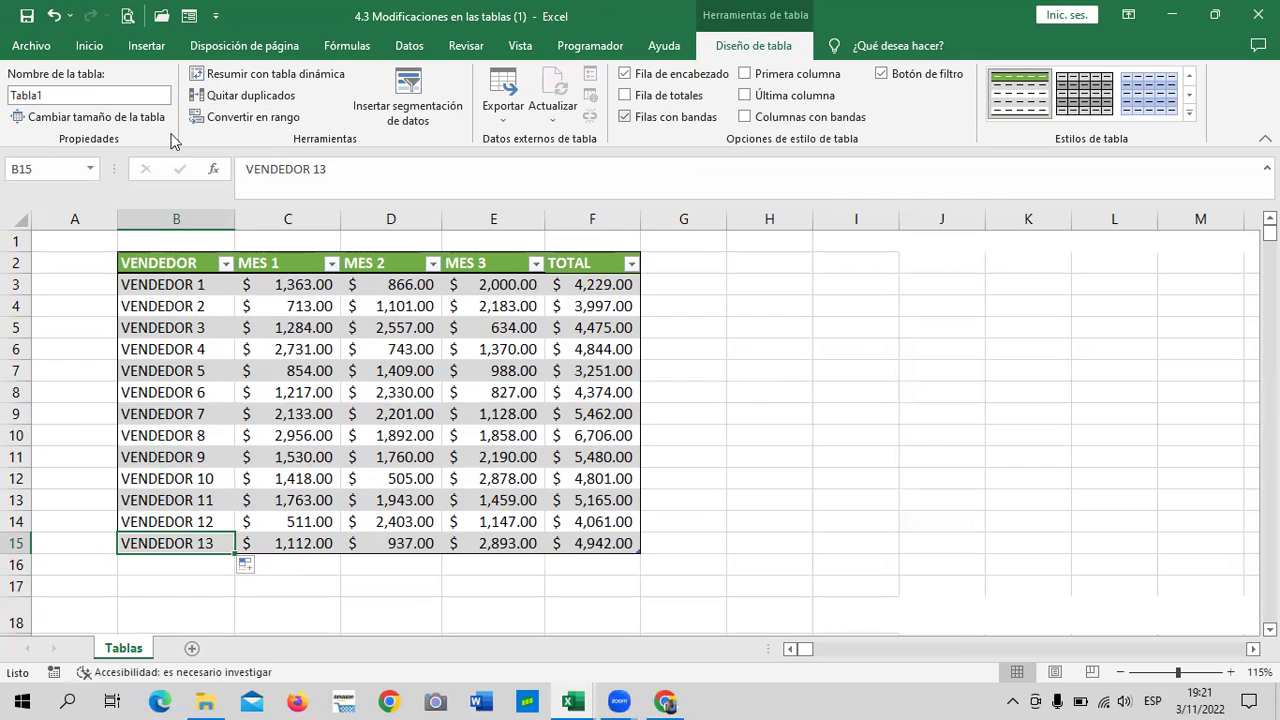
pyautogui.click(322, 422)
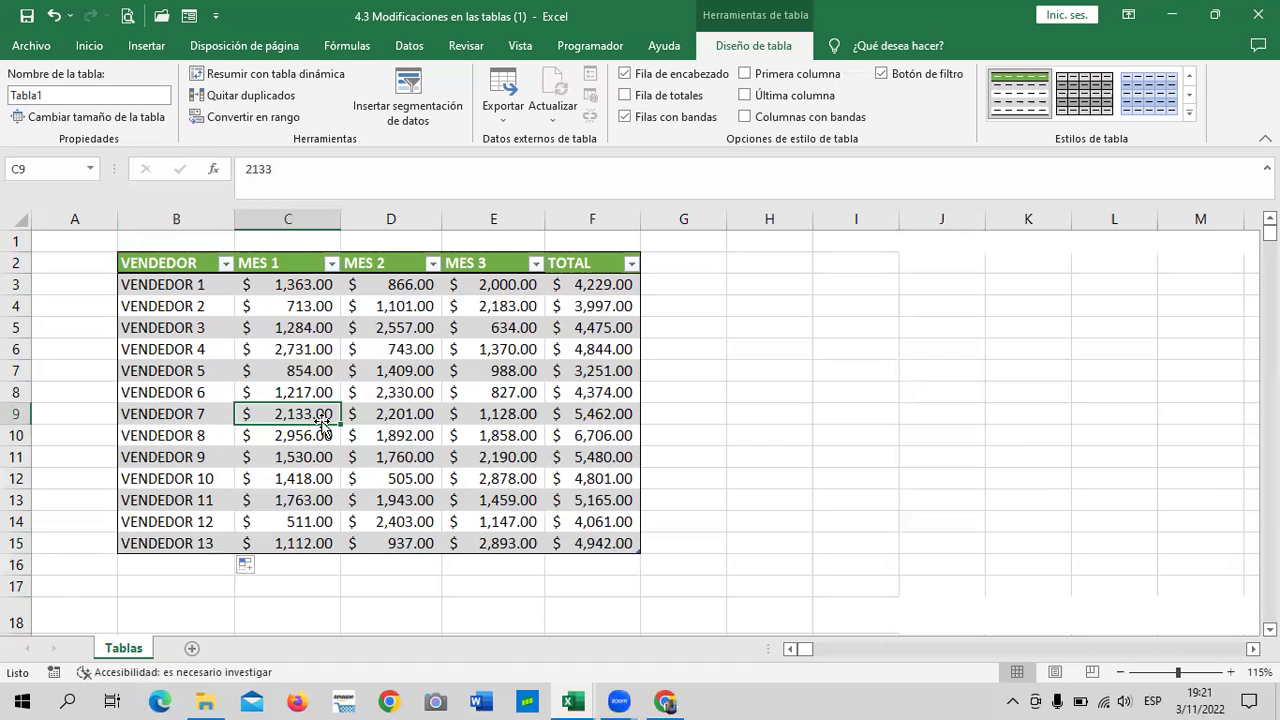
pyautogui.hotkey('ctrl', 'a')
pyautogui.click(340, 500)
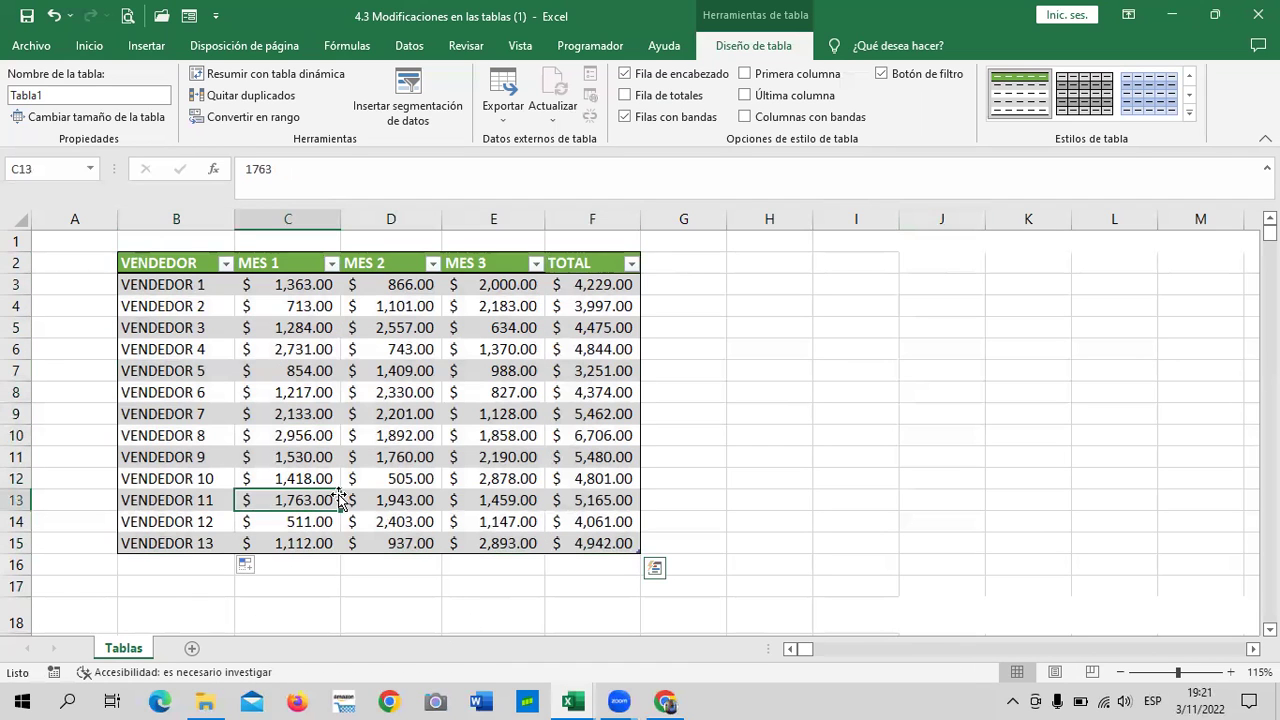
pyautogui.click(664, 97)
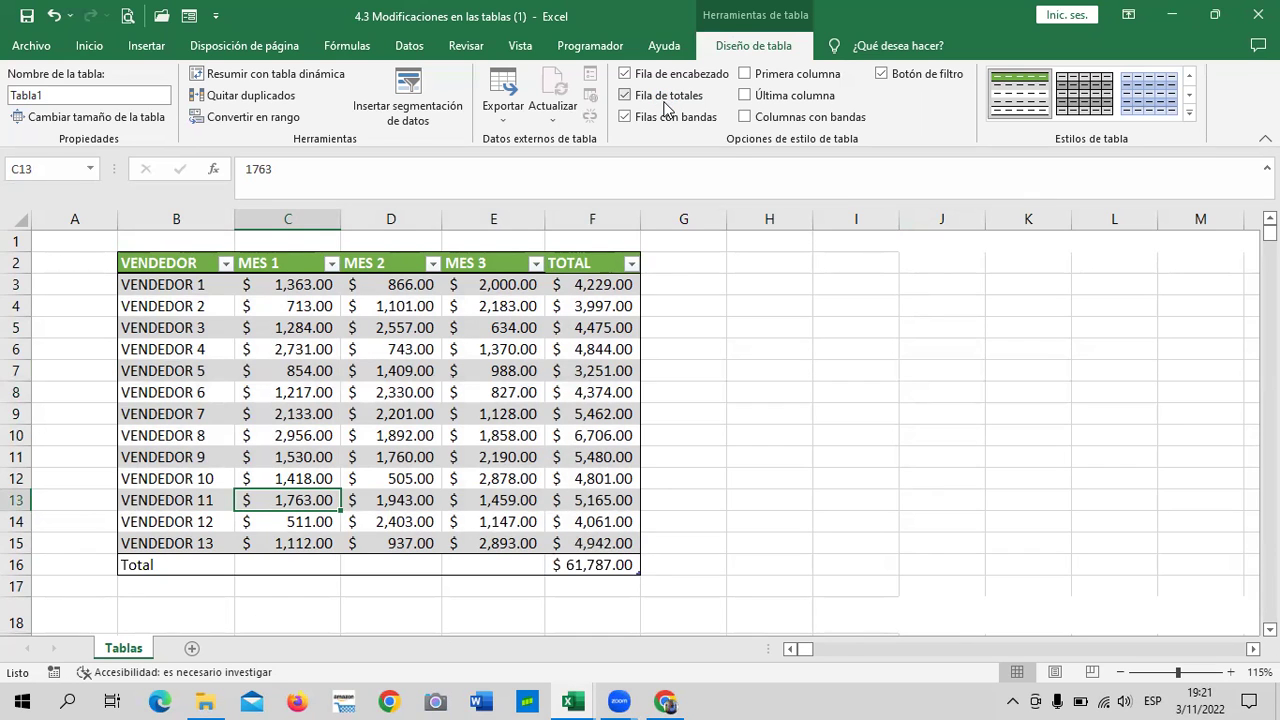
pyautogui.click(880, 508)
pyautogui.click(505, 563)
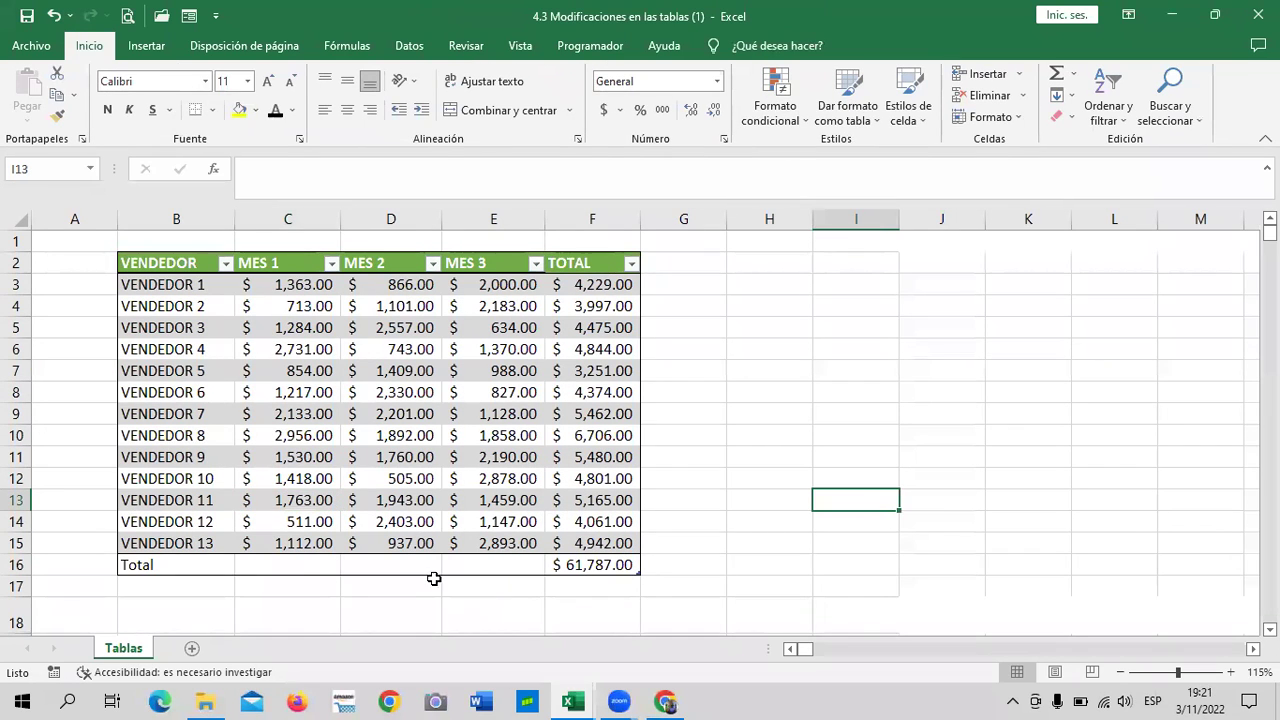
pyautogui.click(397, 558)
pyautogui.click(286, 560)
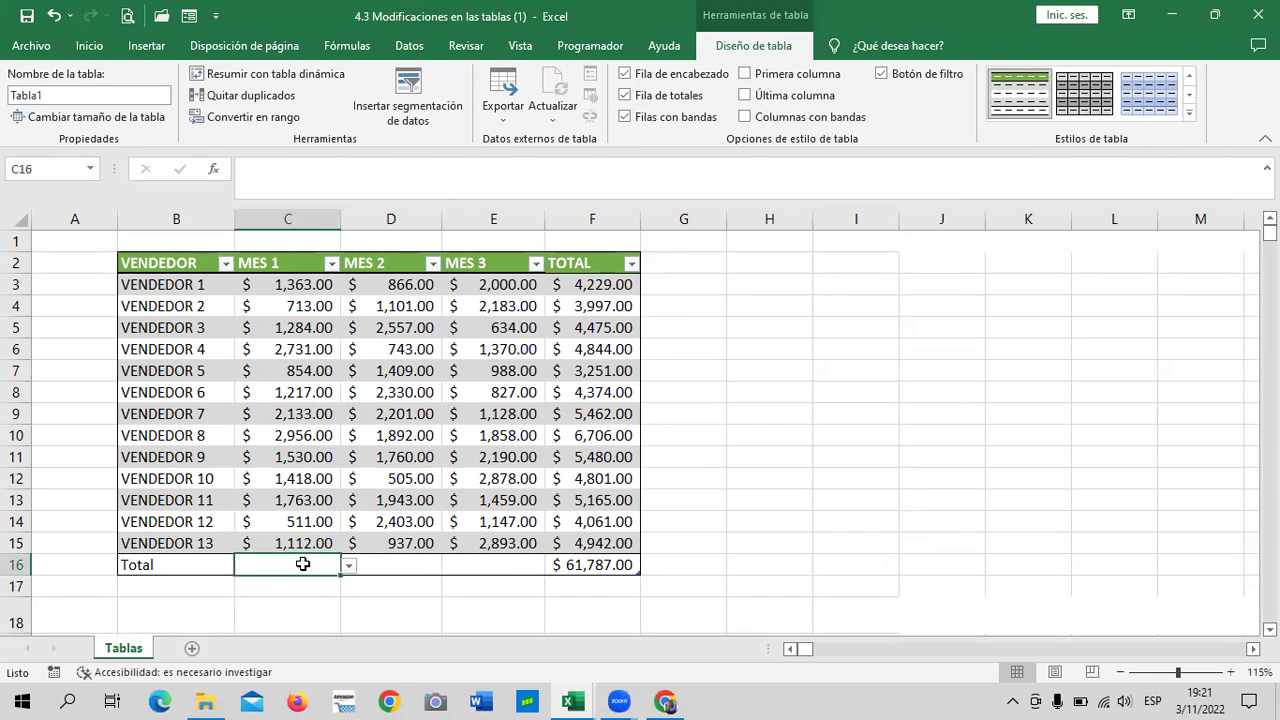
pyautogui.click(389, 564)
pyautogui.click(486, 564)
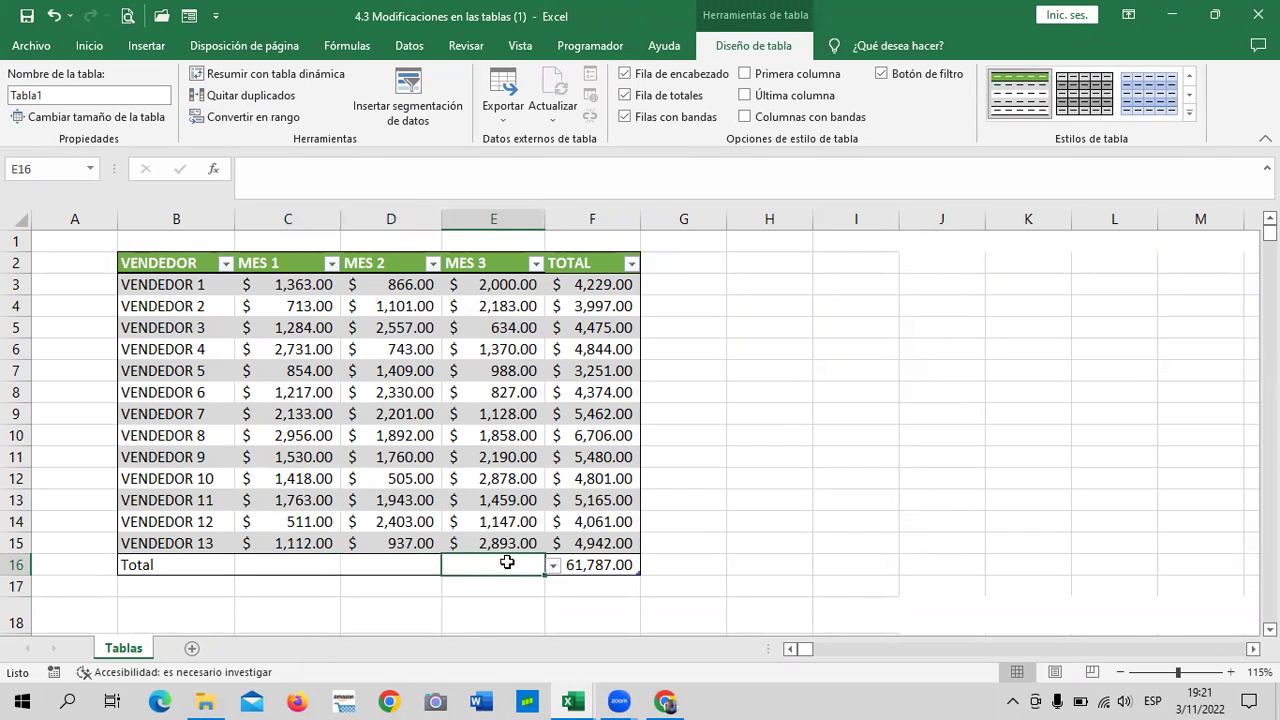
# Step: Keep the sum for the TOTAL column and set the MES 3 total to its maximum, 2,893.00
pyautogui.click(597, 563)
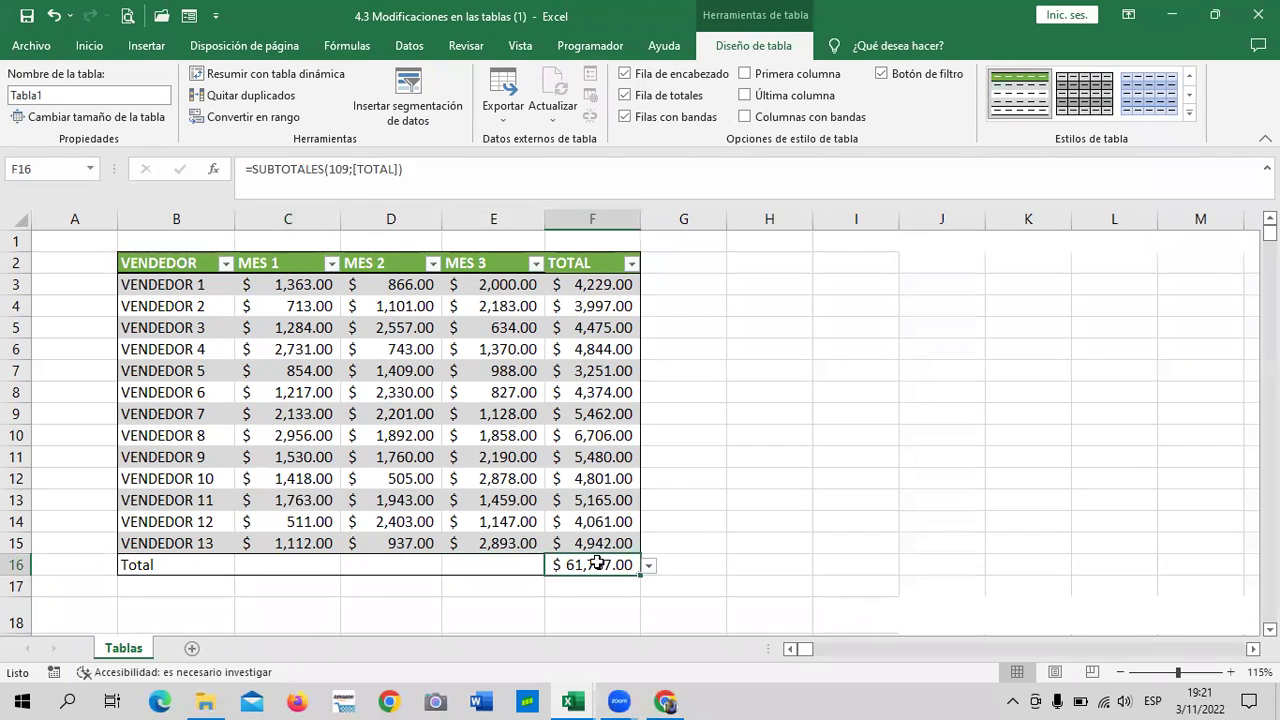
pyautogui.click(648, 566)
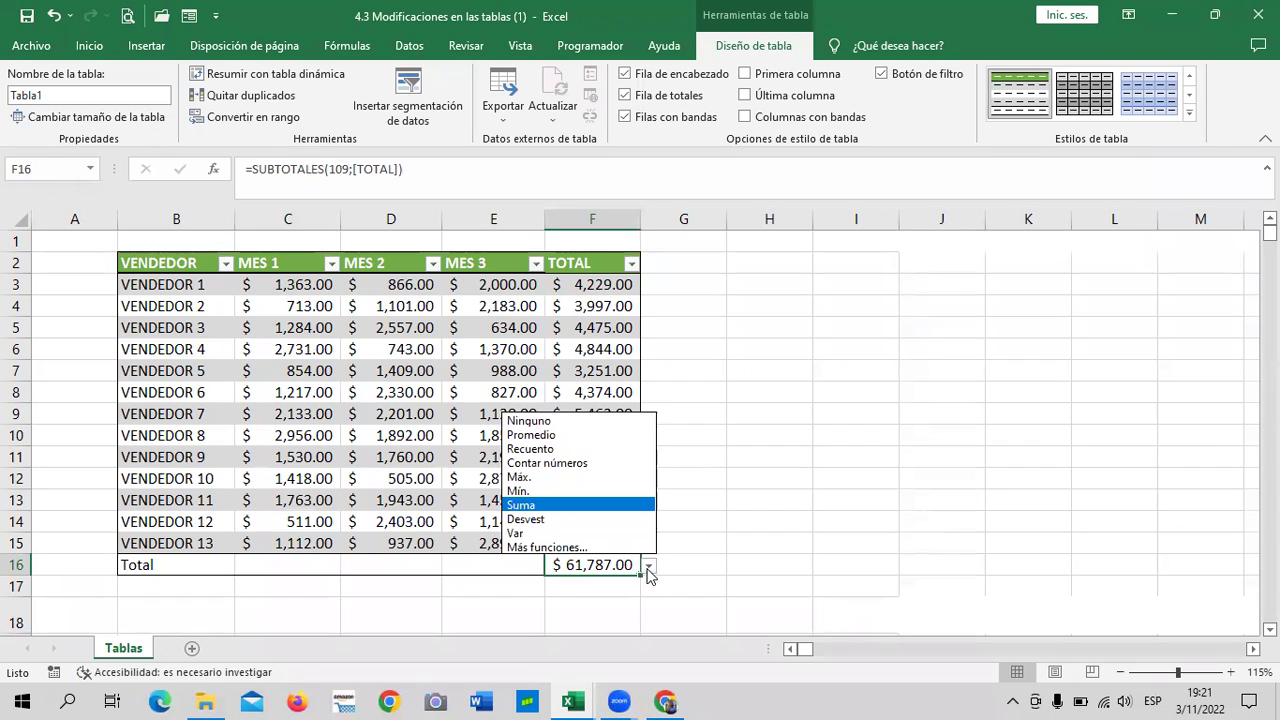
pyautogui.click(564, 505)
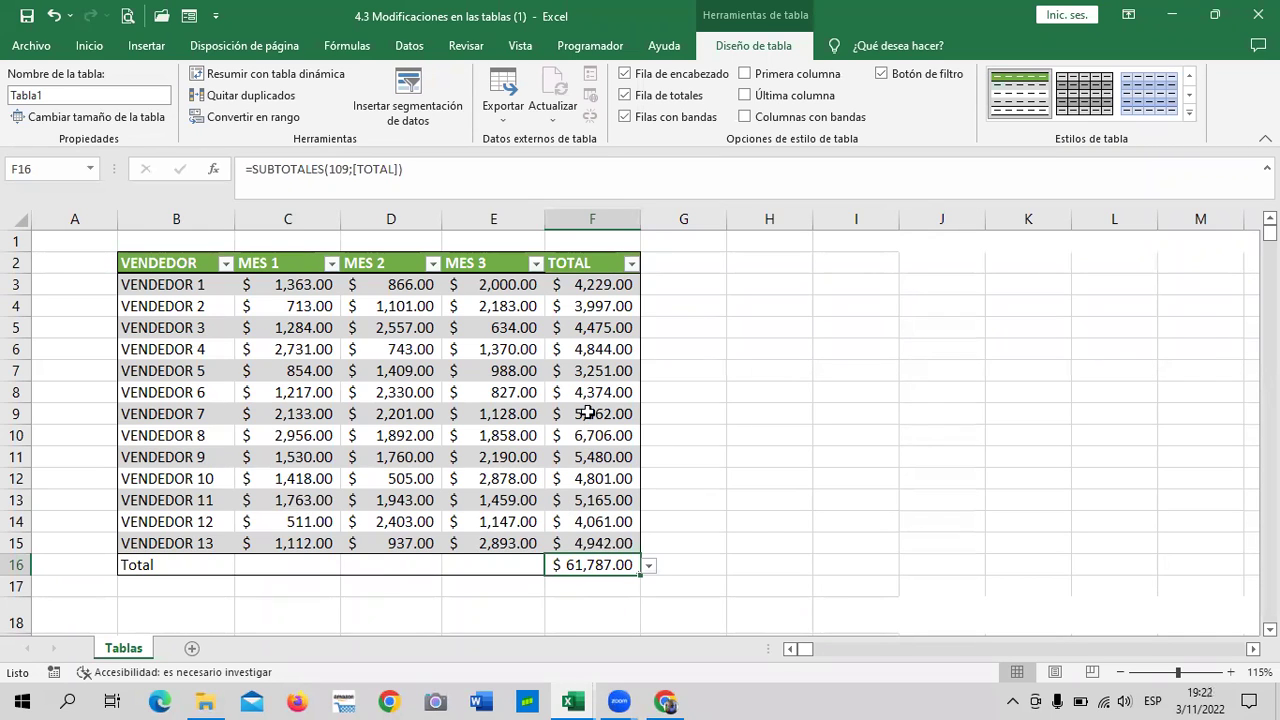
pyautogui.click(295, 562)
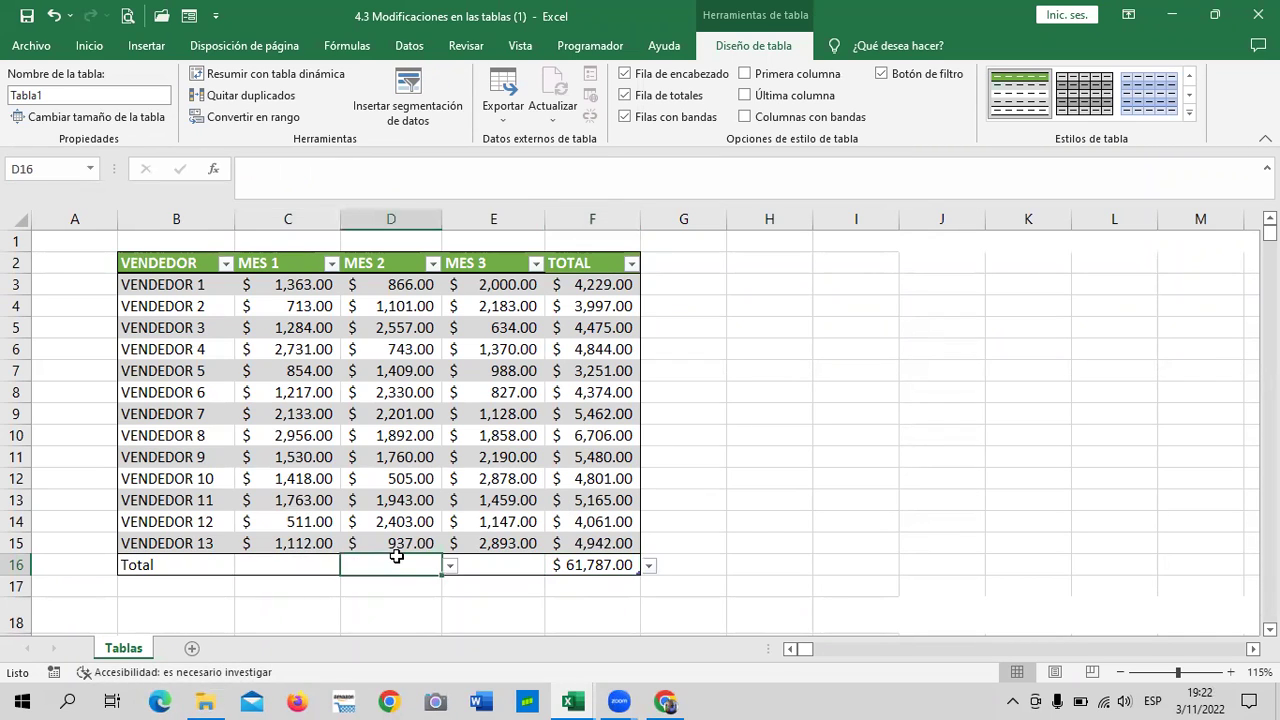
pyautogui.hotkey('ctrl', 'a')
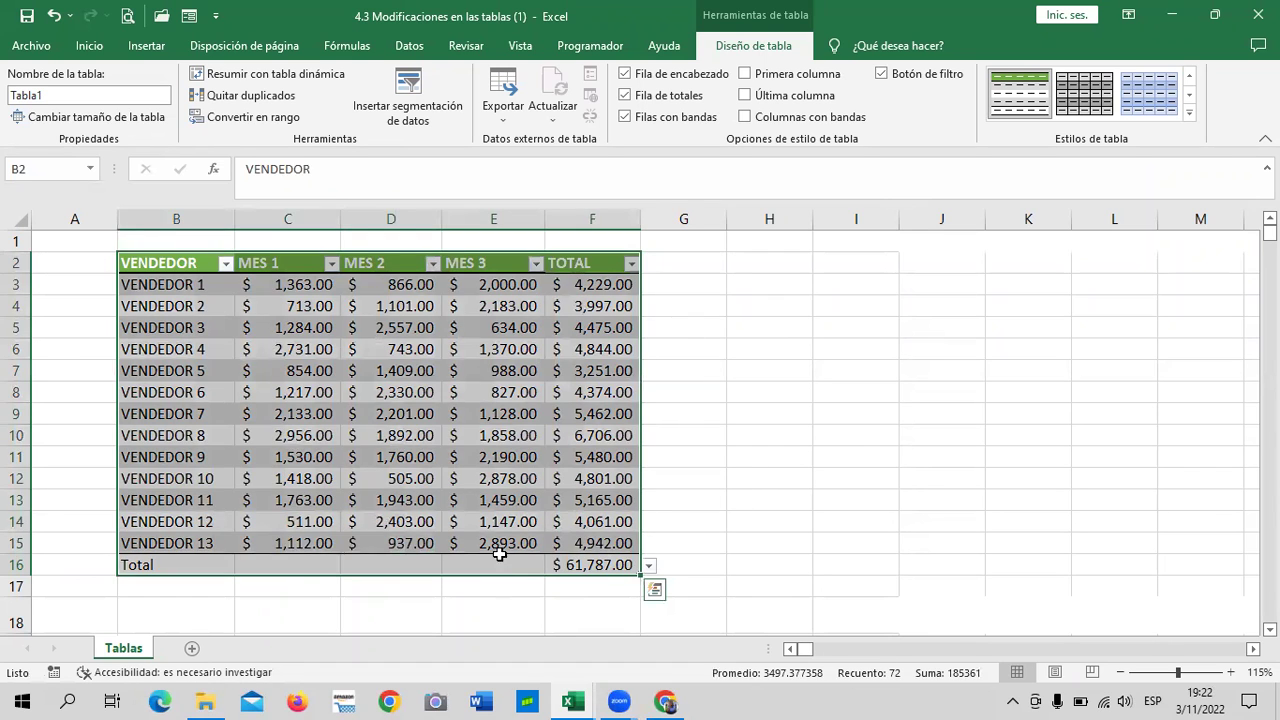
pyautogui.click(500, 560)
pyautogui.click(555, 566)
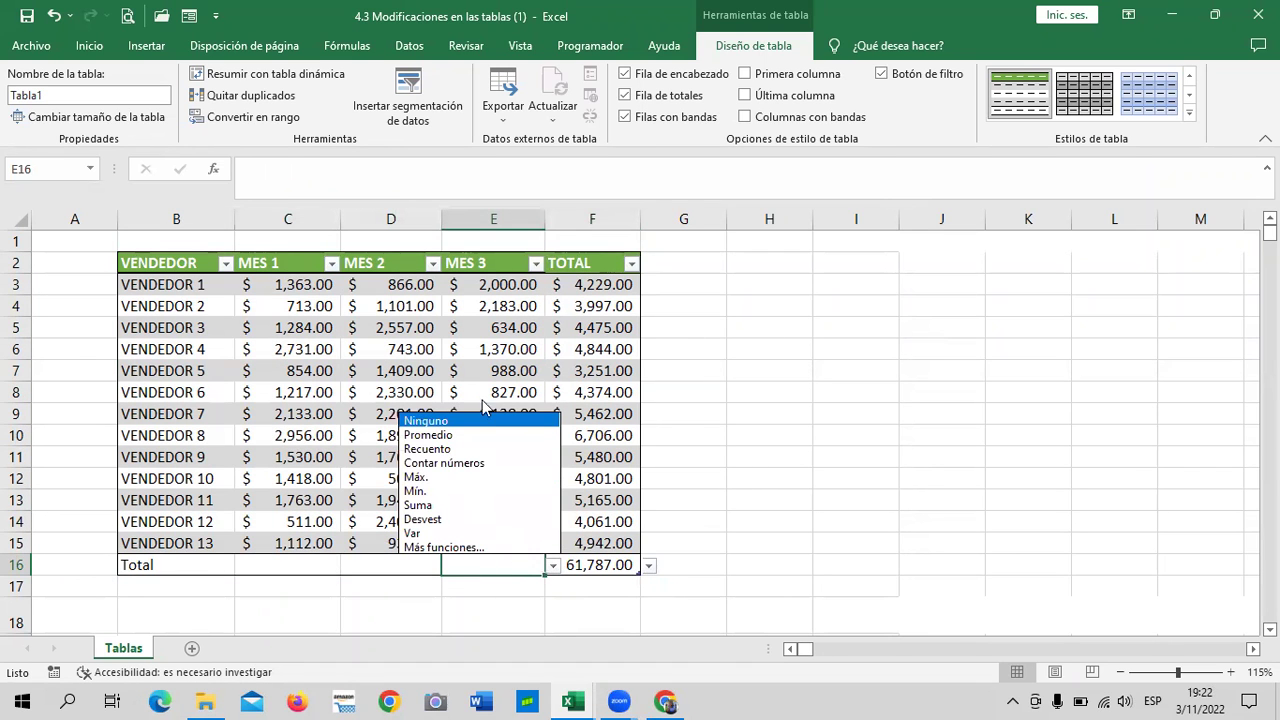
pyautogui.click(462, 485)
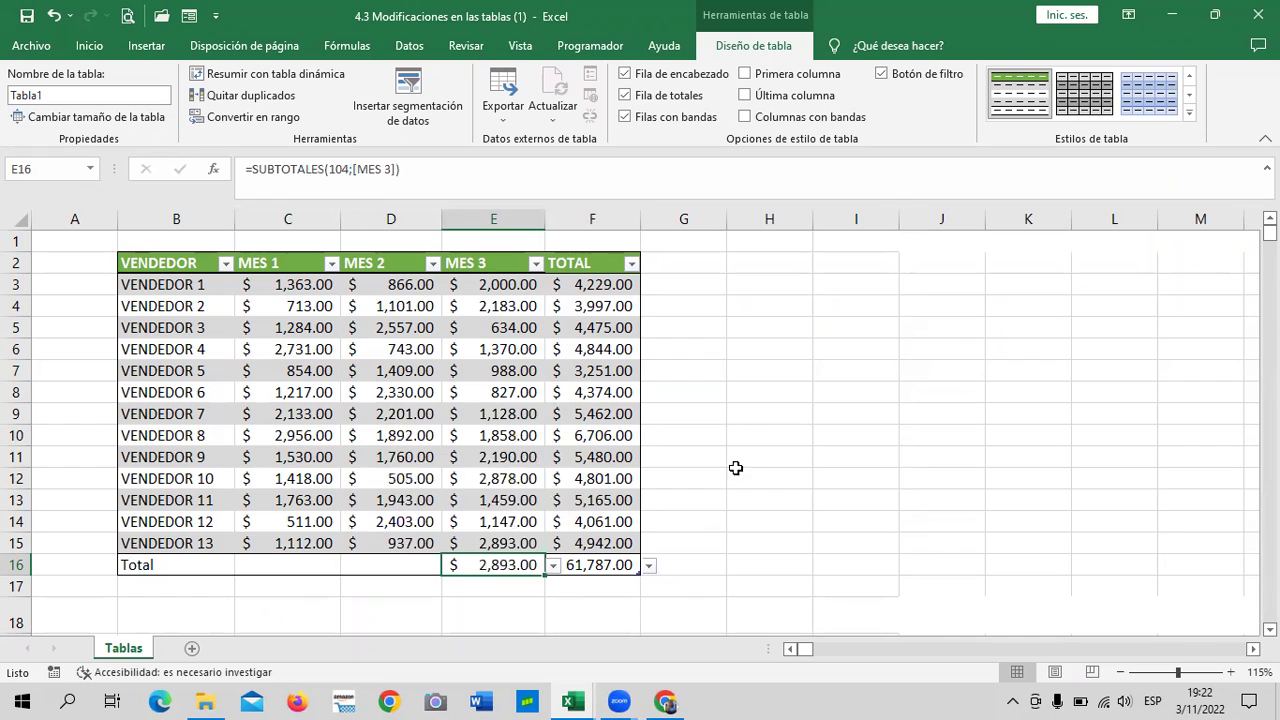
# Step: Set the MES 2 total to its minimum (505.00) and MES 1 to Promedio ($1,506.54)
pyautogui.click(405, 570)
pyautogui.click(450, 566)
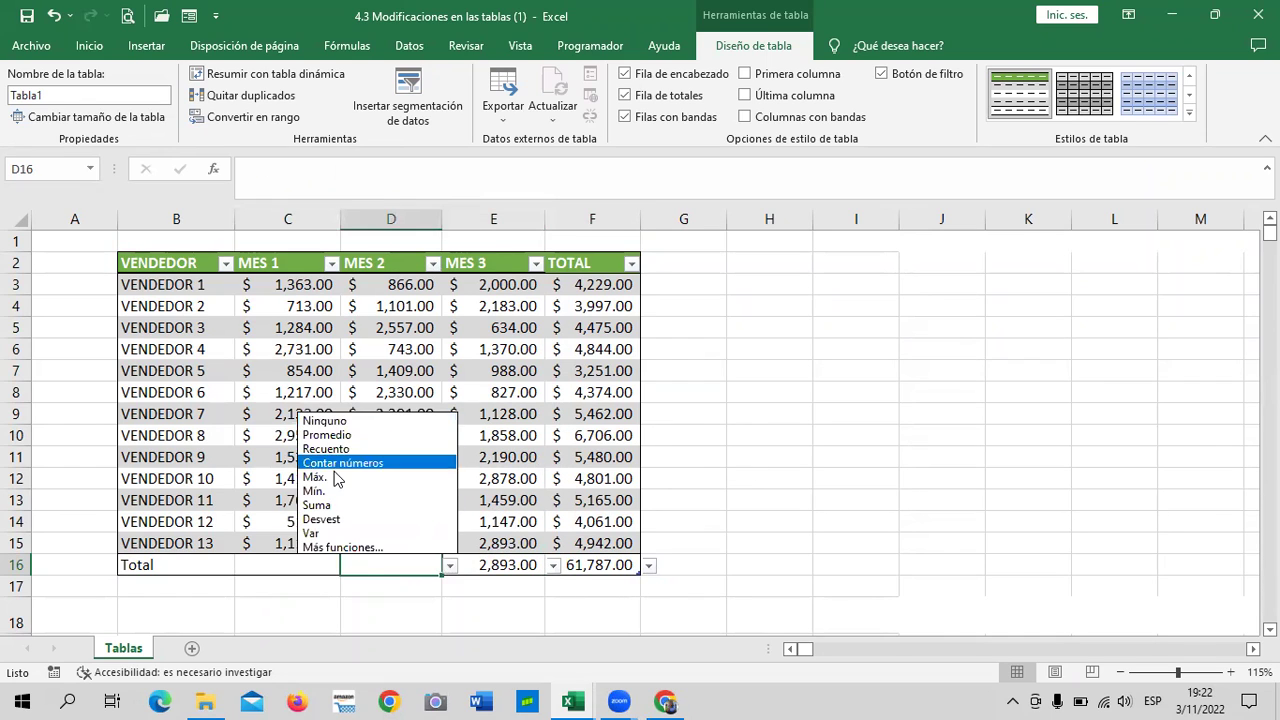
pyautogui.click(340, 492)
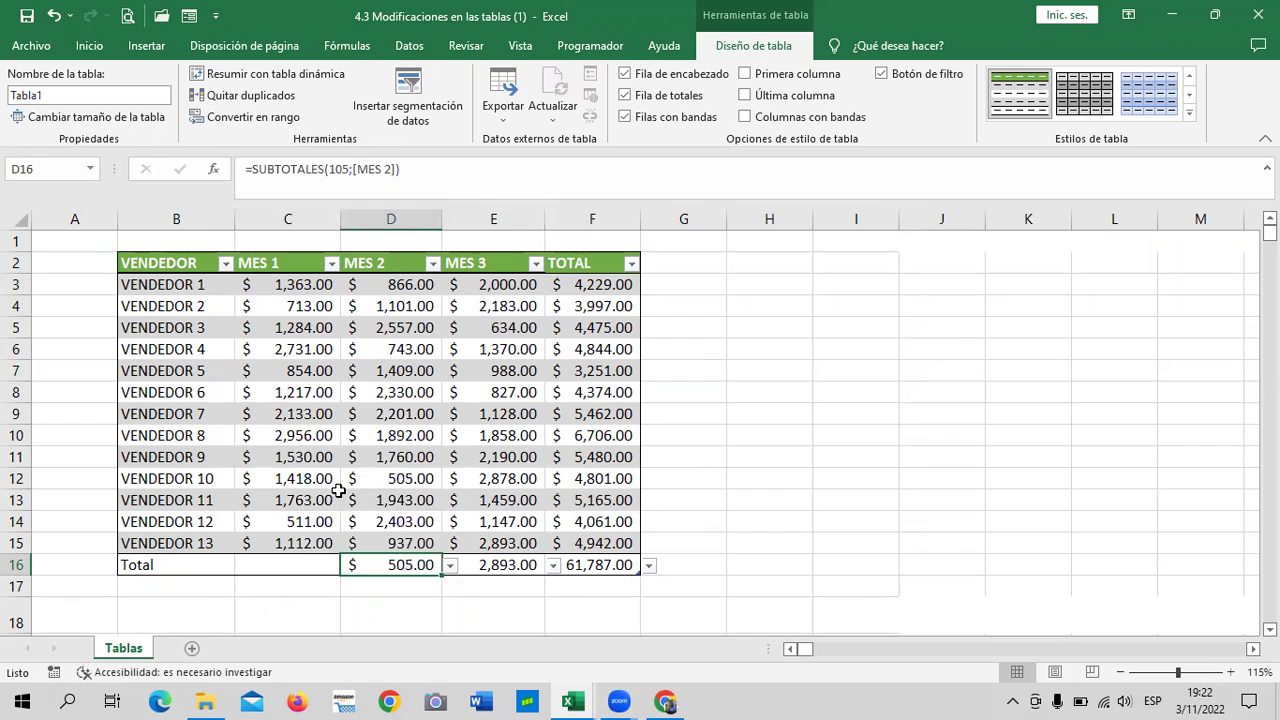
pyautogui.click(290, 565)
pyautogui.click(347, 566)
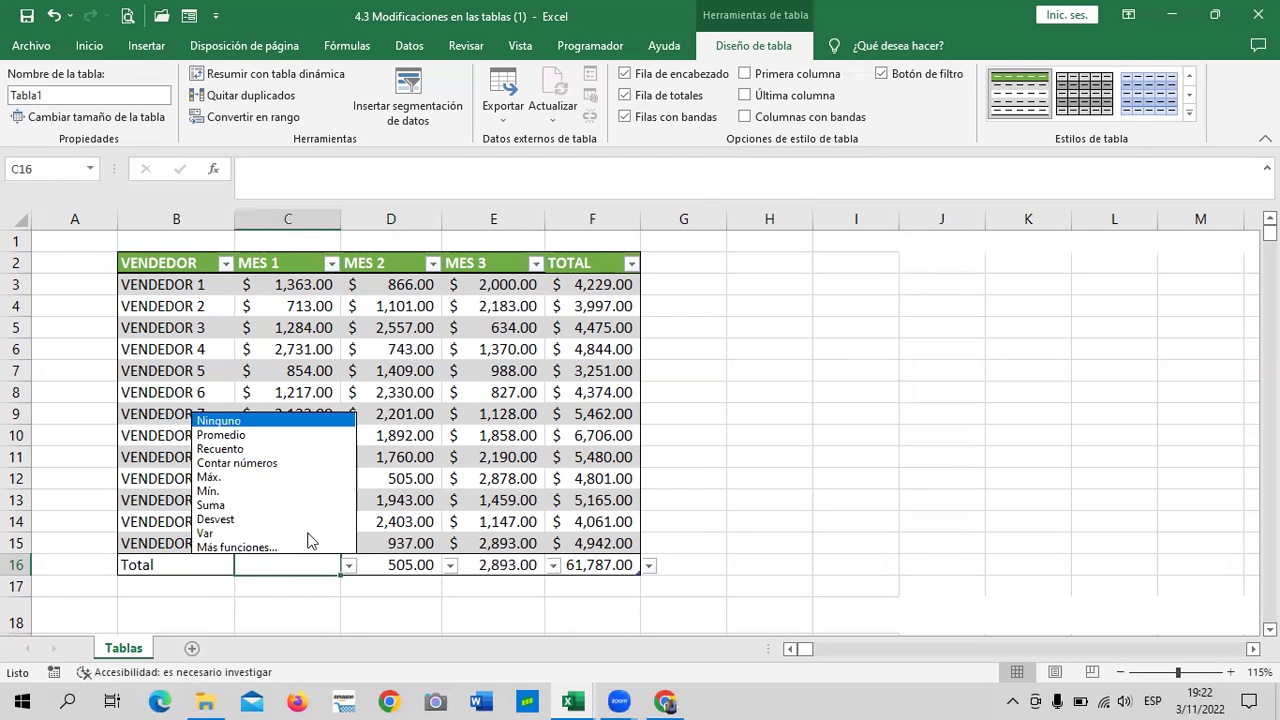
pyautogui.click(258, 435)
# Step: Review the formula behind each Total-row cell, then deselect the table
pyautogui.click(871, 427)
pyautogui.click(289, 564)
pyautogui.click(400, 562)
pyautogui.click(526, 568)
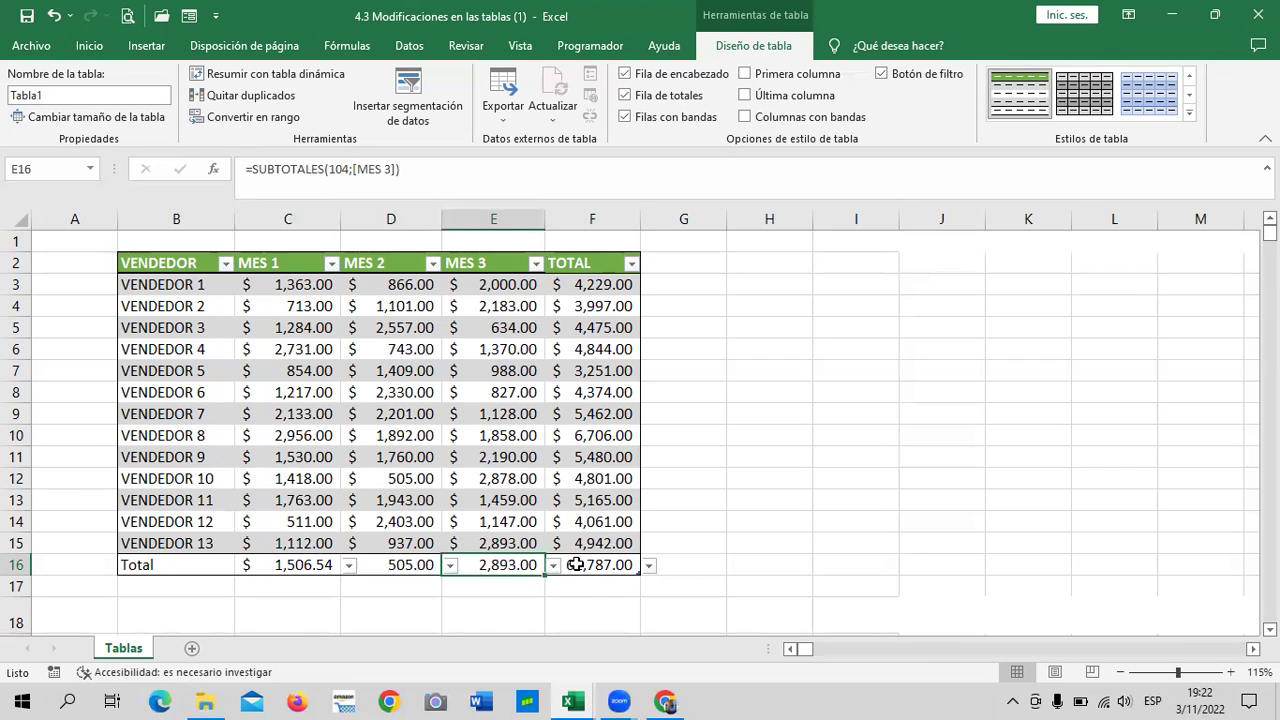
pyautogui.click(576, 565)
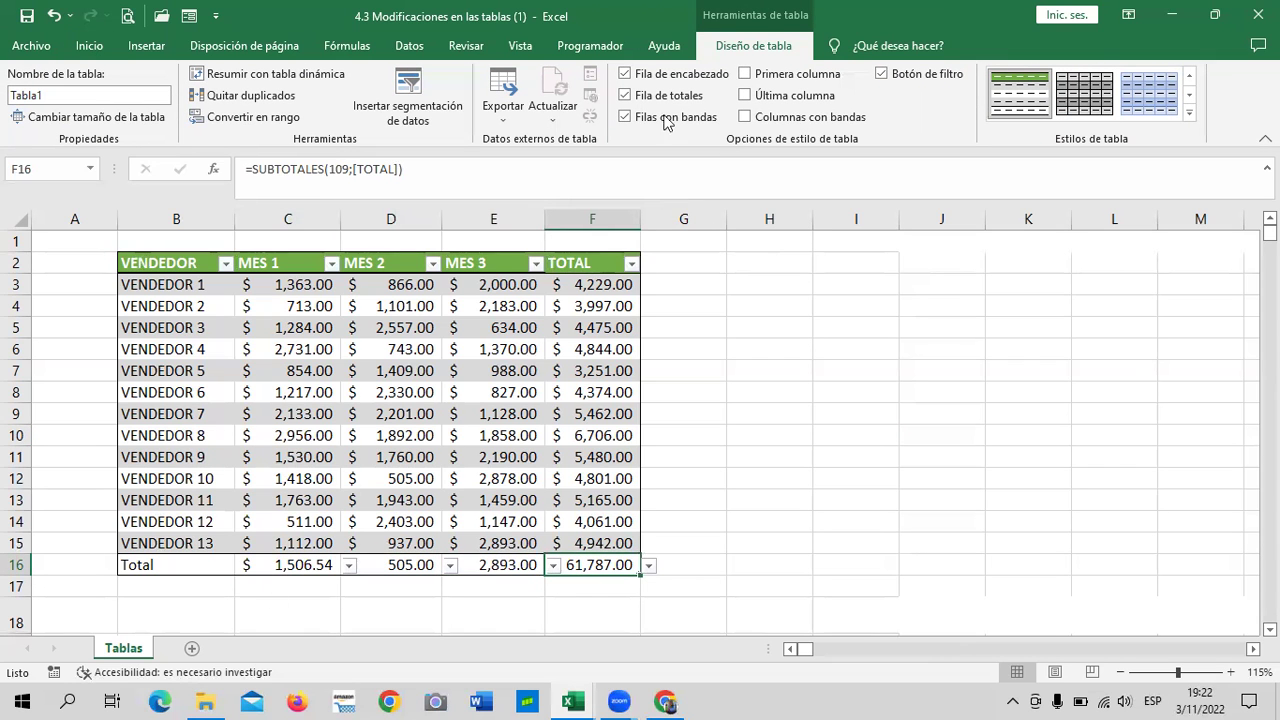
pyautogui.click(296, 344)
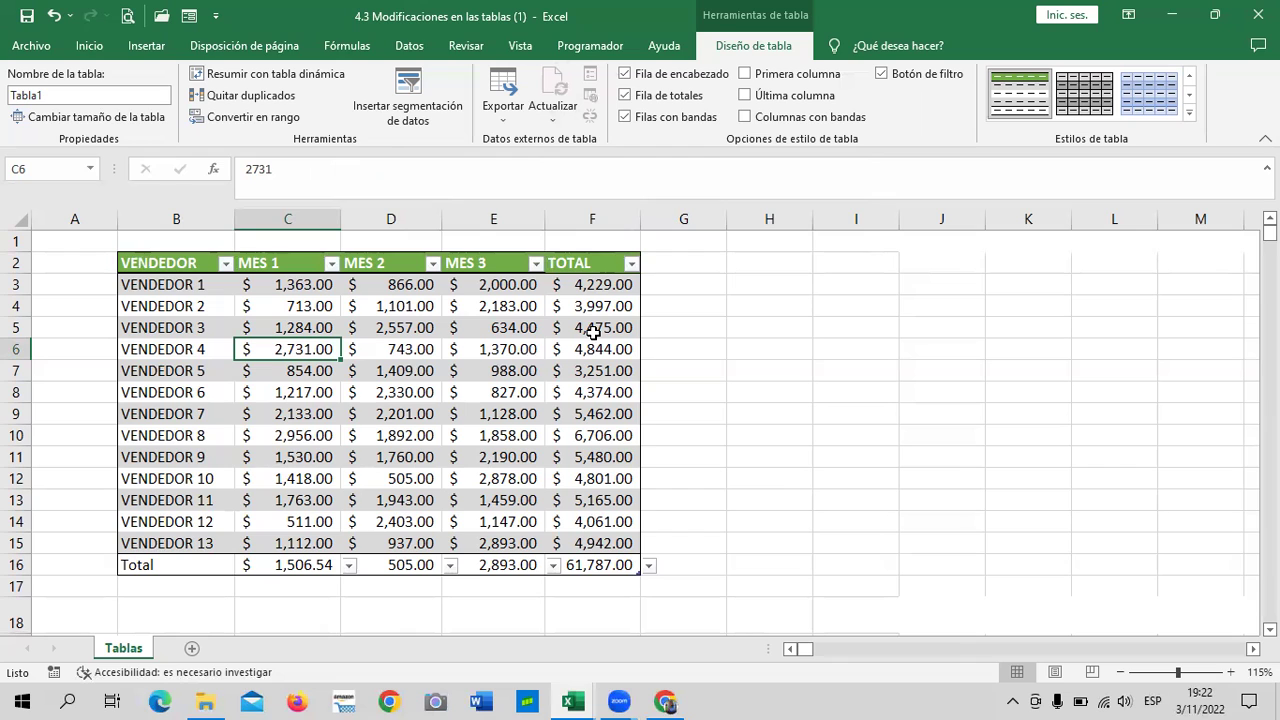
pyautogui.click(767, 388)
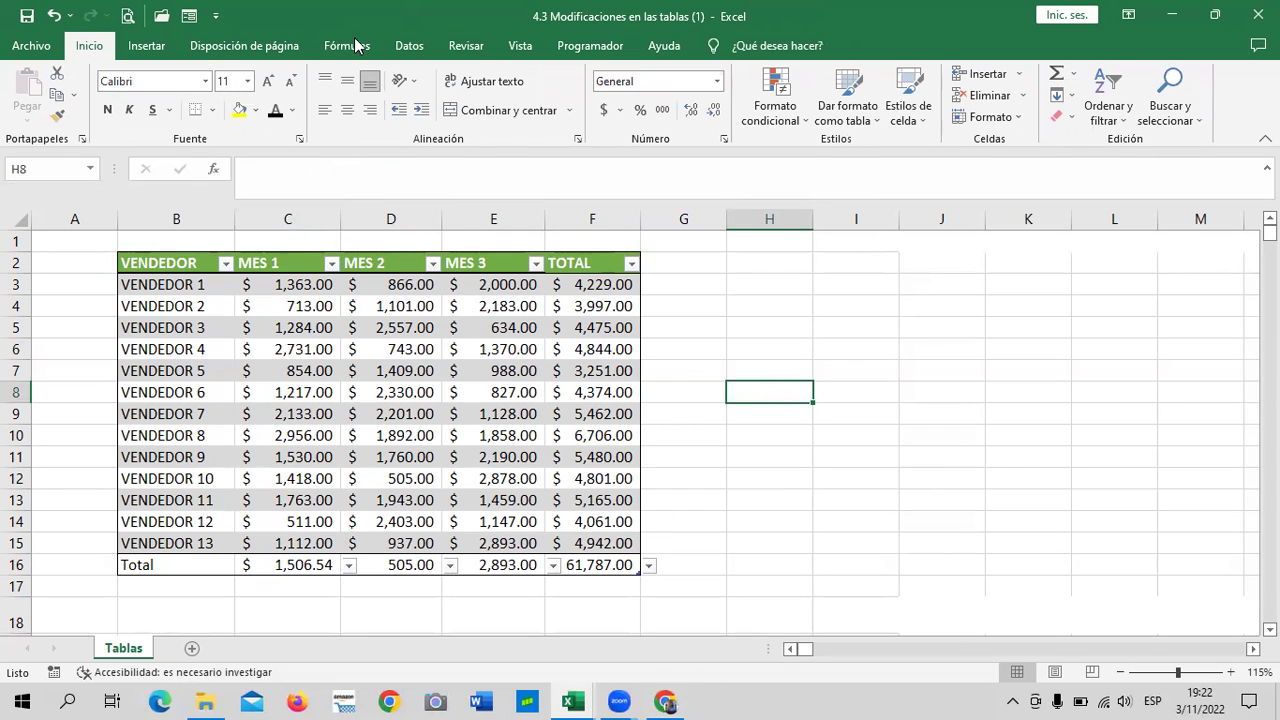
pyautogui.click(677, 303)
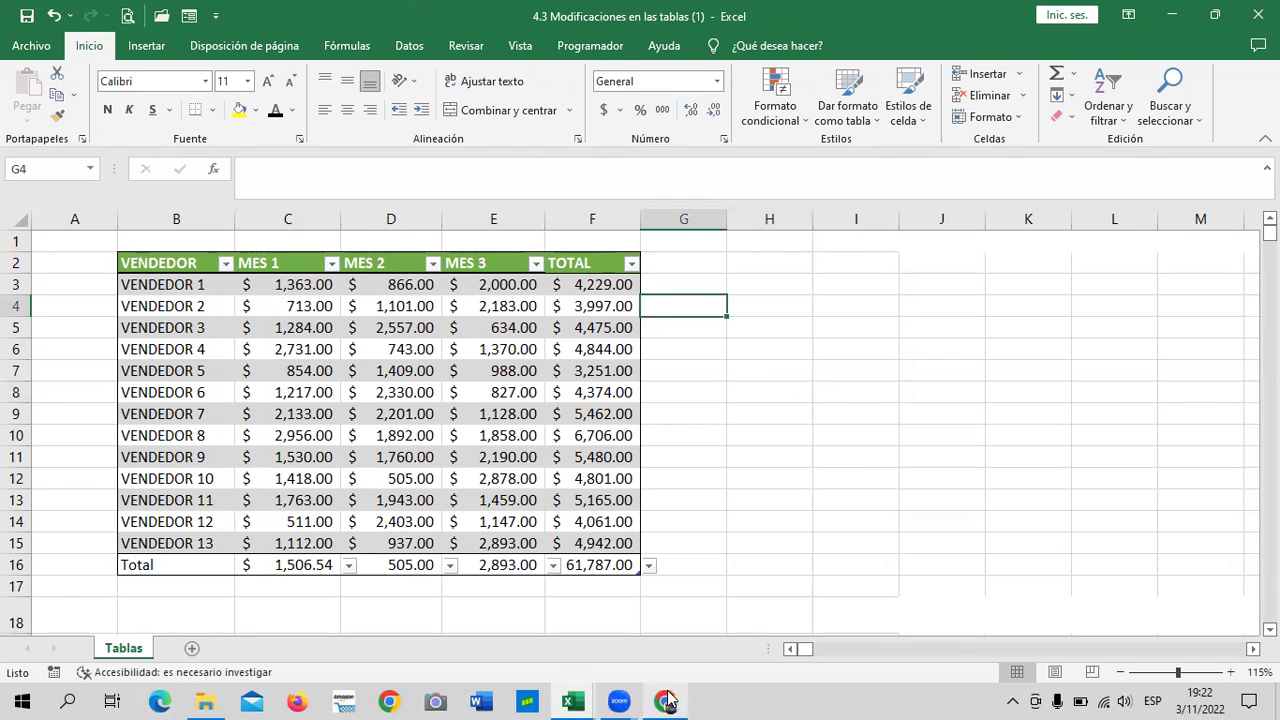
pyautogui.moveTo(666, 701)
pyautogui.click(676, 630)
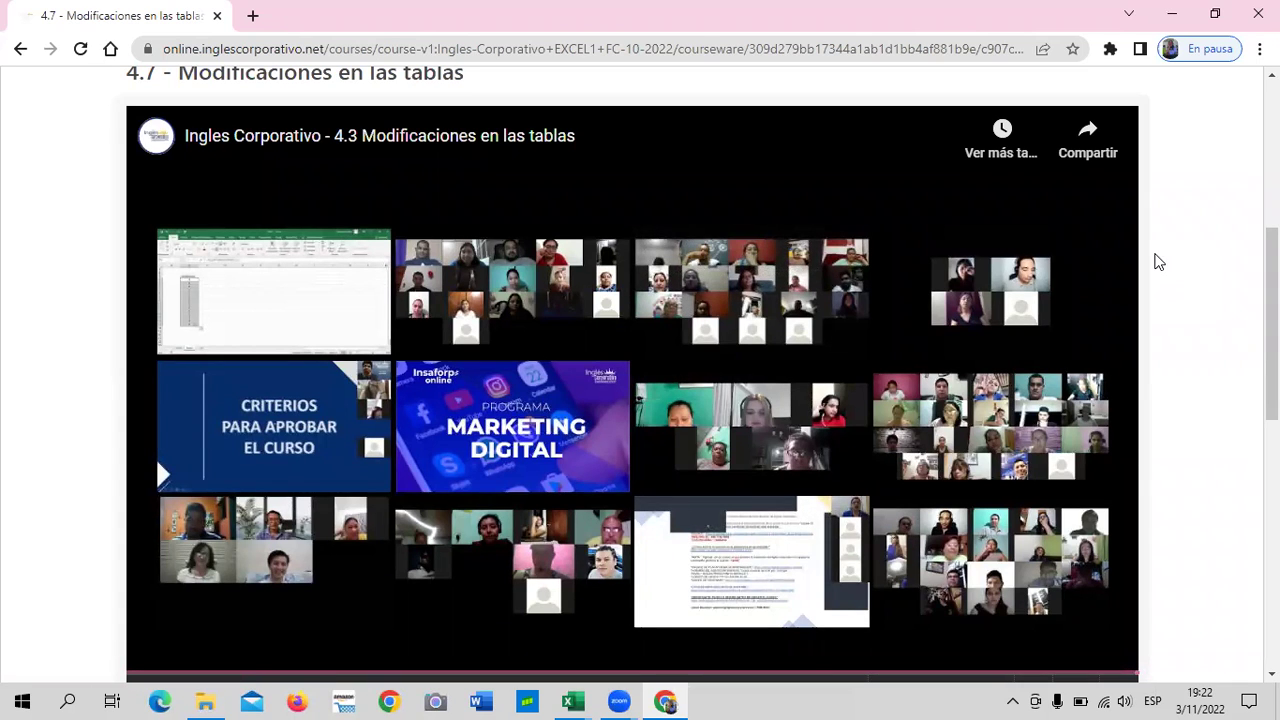
# Step: Go back to the Inglés Corporativo course outline through the Curso breadcrumb link
pyautogui.scroll(-2, 1149, 253)
pyautogui.scroll(1, 1145, 253)
pyautogui.scroll(3, 1146, 255)
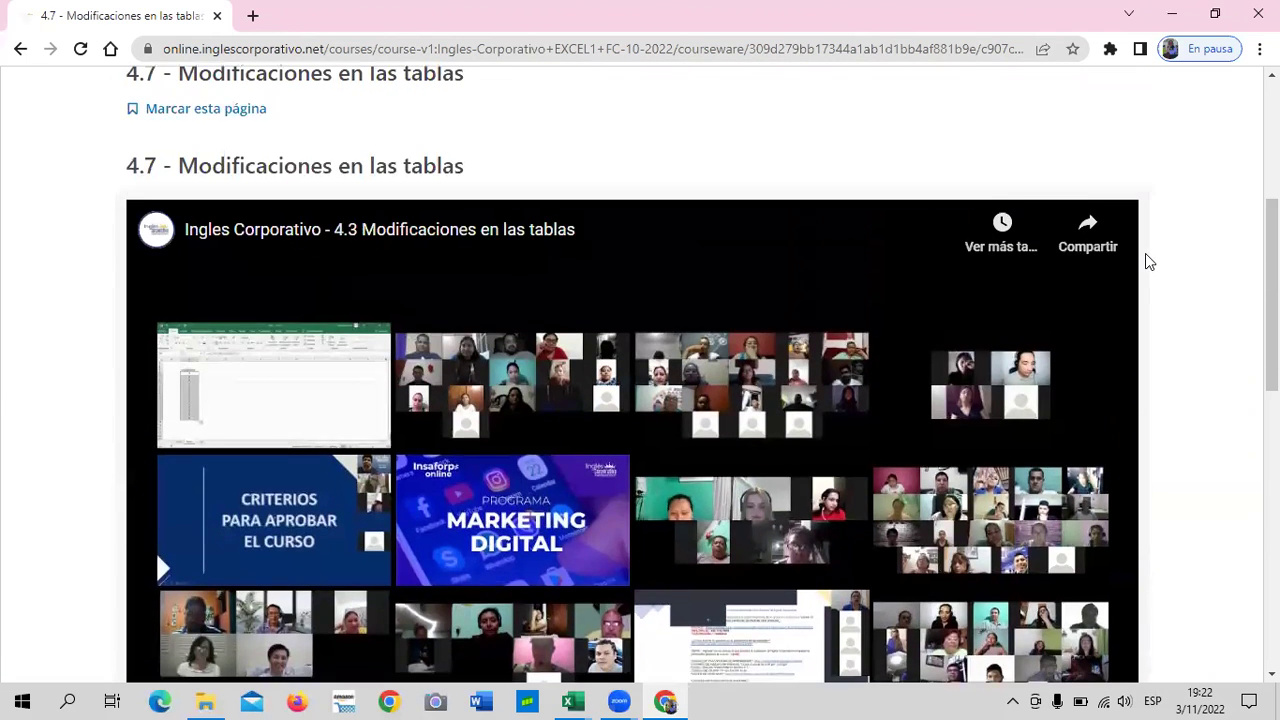
pyautogui.scroll(4, 1146, 255)
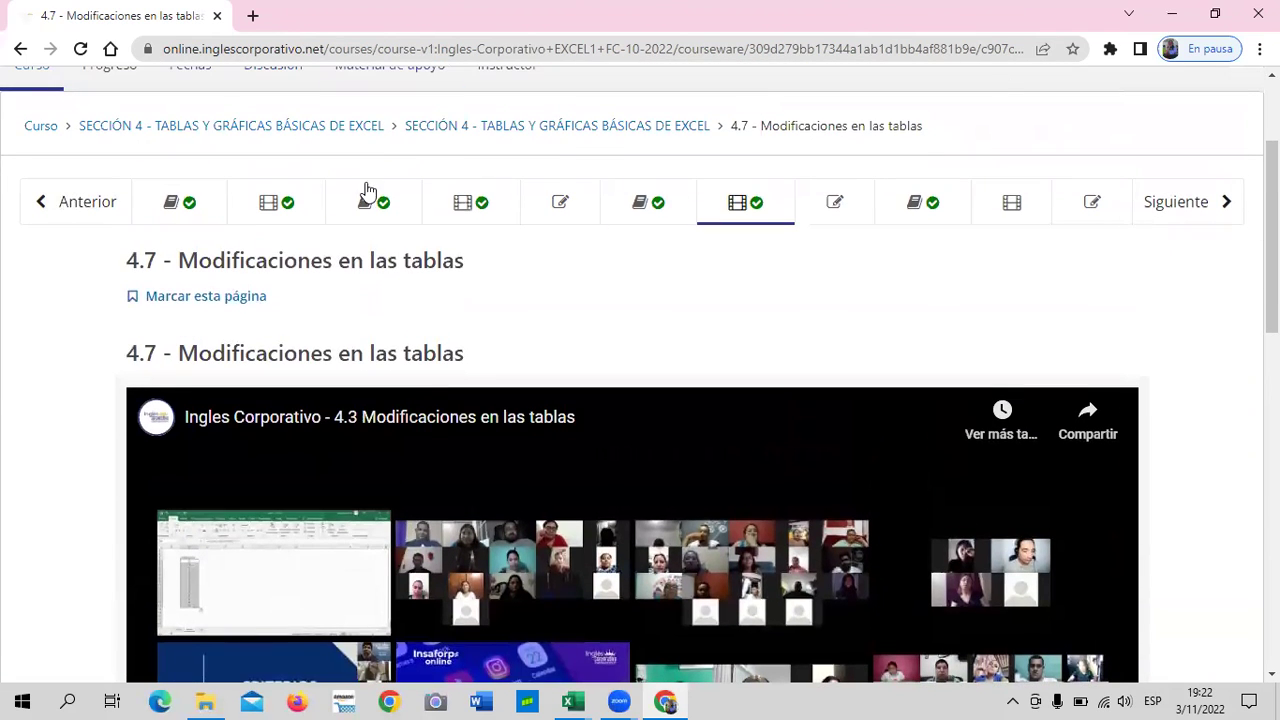
pyautogui.click(45, 130)
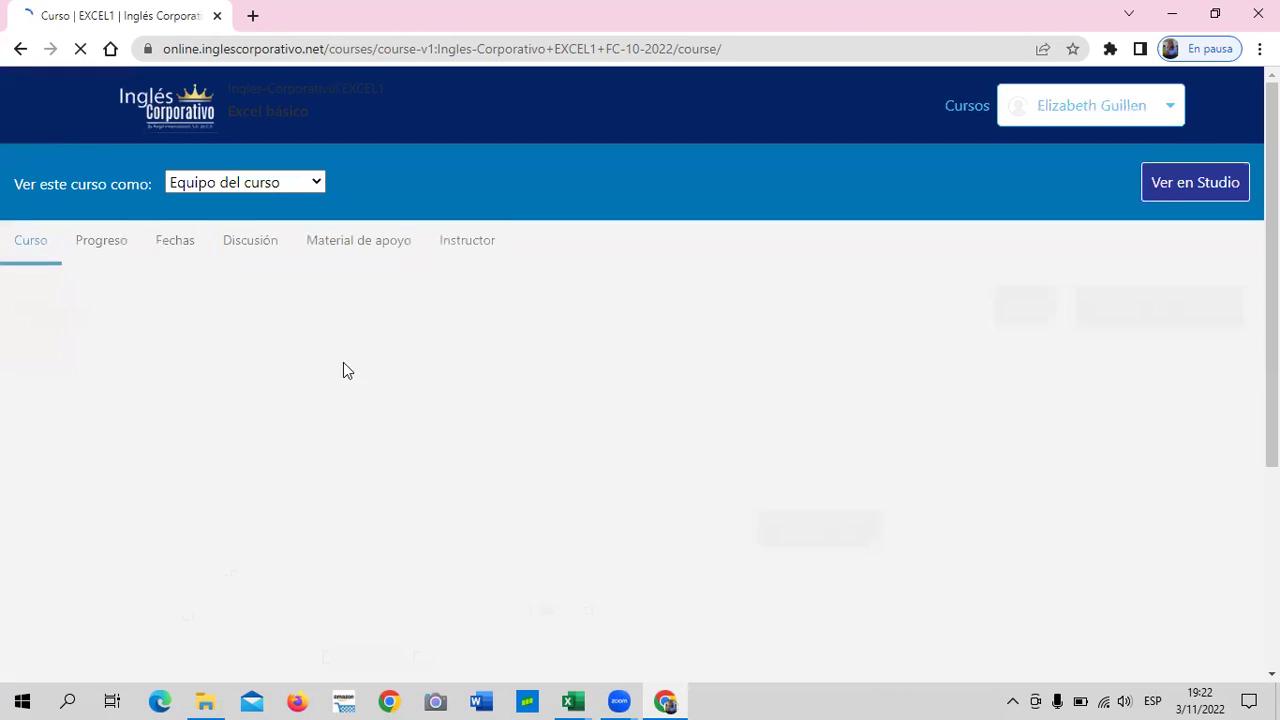
pyautogui.scroll(-2, 463, 450)
pyautogui.scroll(-1, 100, 457)
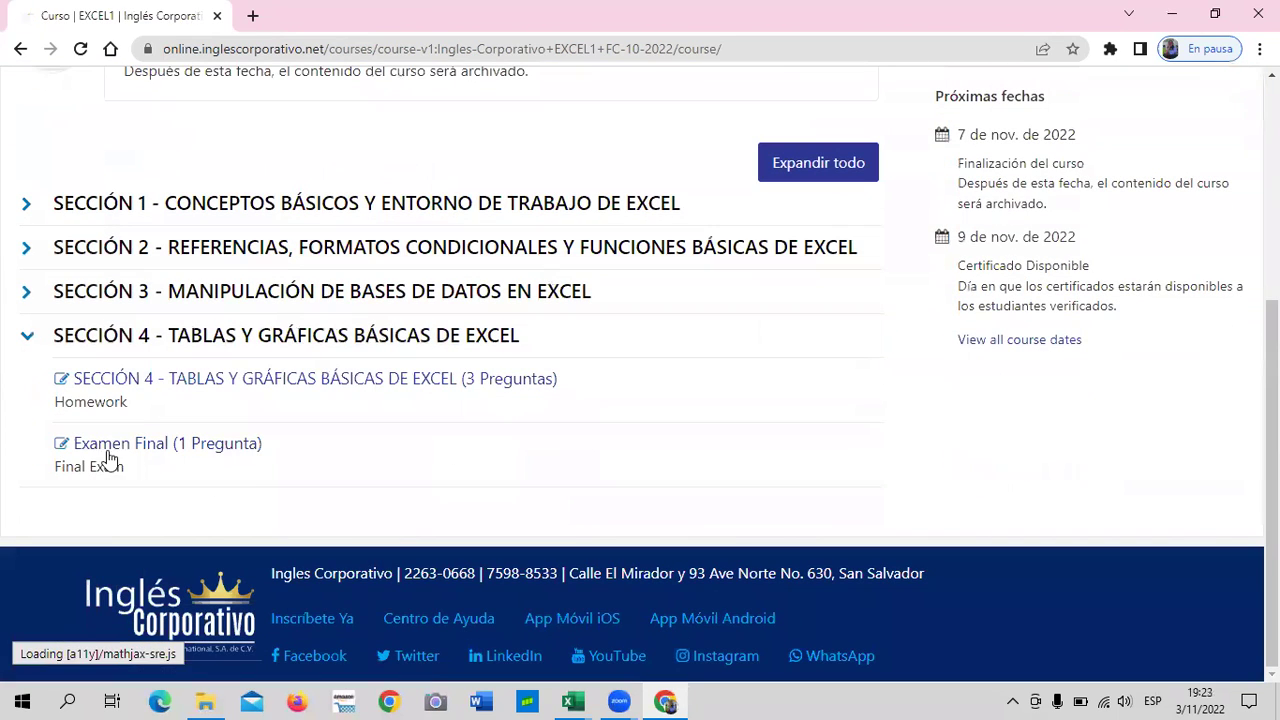
# Step: Open Sección 4's Examen Final and scroll through its questions and back to the top
pyautogui.click(125, 450)
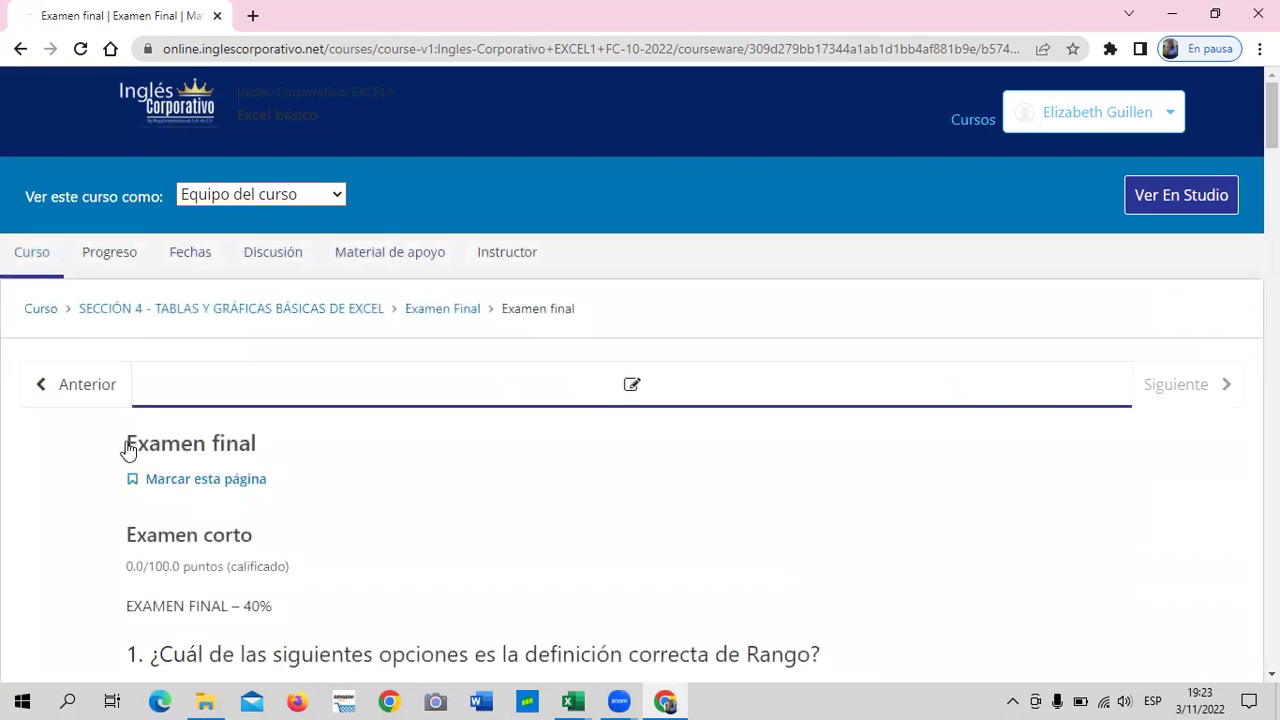
pyautogui.scroll(-3, 63, 557)
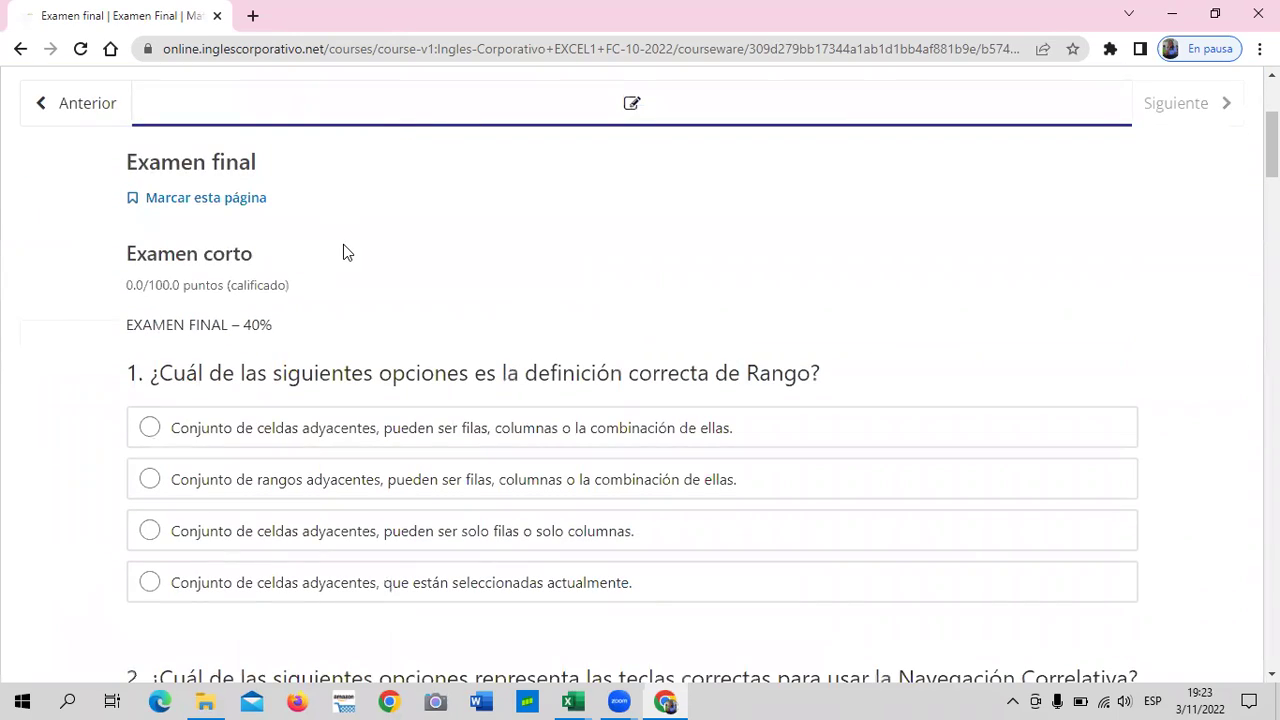
pyautogui.scroll(-3, 343, 252)
pyautogui.scroll(-6, 343, 252)
pyautogui.scroll(-4, 343, 252)
pyautogui.scroll(-5, 343, 252)
pyautogui.scroll(-5, 343, 258)
pyautogui.scroll(-5, 343, 258)
pyautogui.scroll(-8, 343, 262)
pyautogui.scroll(-2, 343, 266)
pyautogui.scroll(-3, 343, 268)
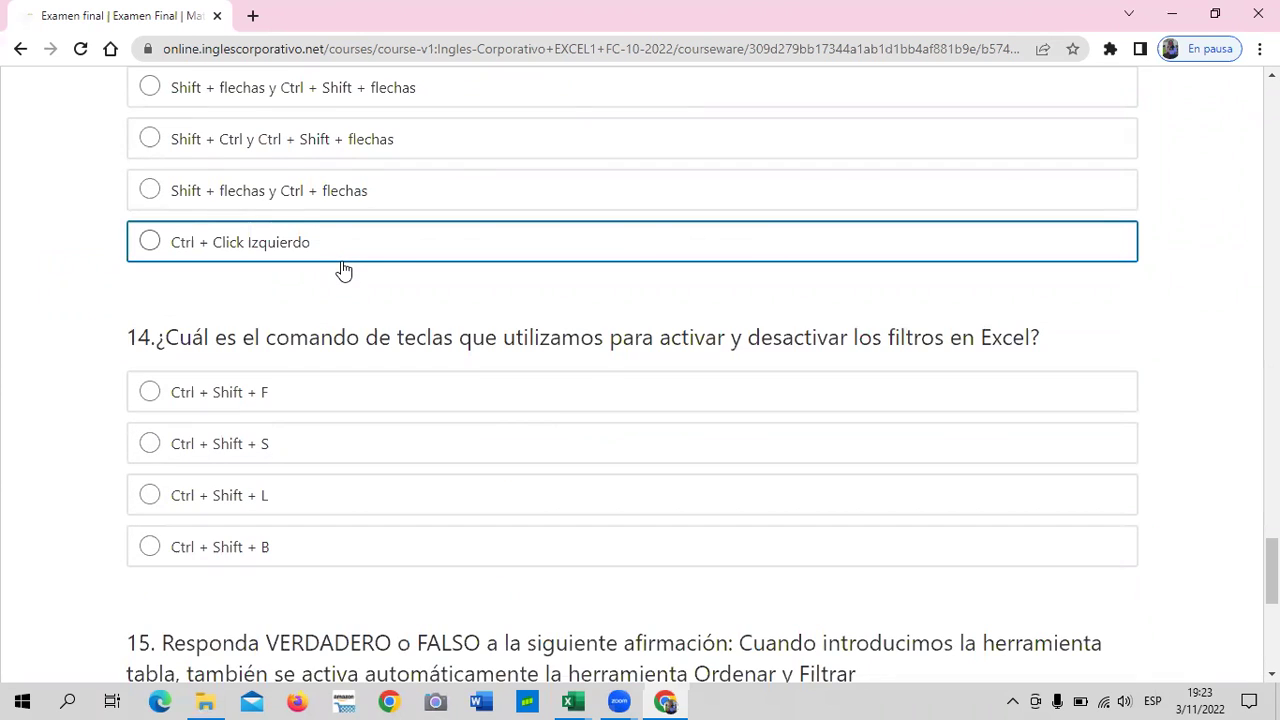
pyautogui.scroll(-4, 343, 268)
pyautogui.scroll(-2, 343, 270)
pyautogui.scroll(3, 341, 268)
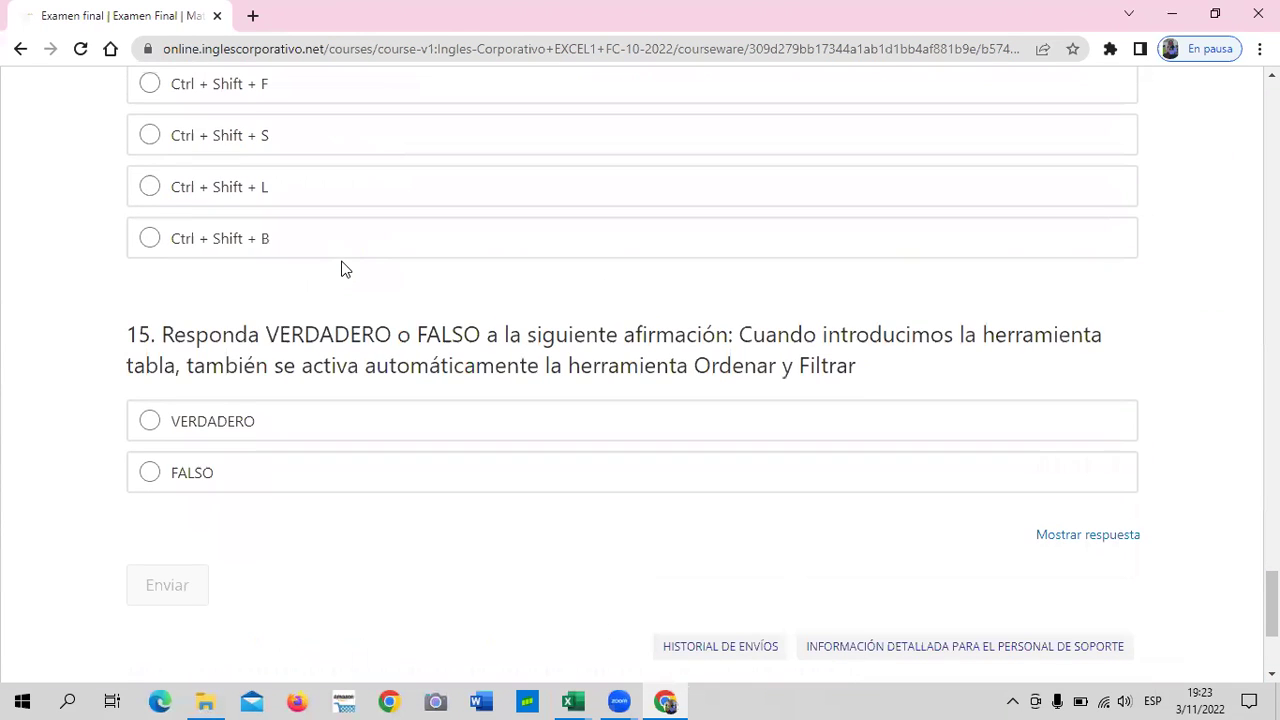
pyautogui.scroll(2, 341, 268)
pyautogui.scroll(6, 341, 268)
pyautogui.scroll(6, 341, 268)
pyautogui.scroll(5, 341, 268)
pyautogui.scroll(4, 341, 268)
pyautogui.scroll(4, 341, 268)
pyautogui.scroll(1, 341, 268)
pyautogui.scroll(2, 341, 268)
pyautogui.scroll(3, 341, 268)
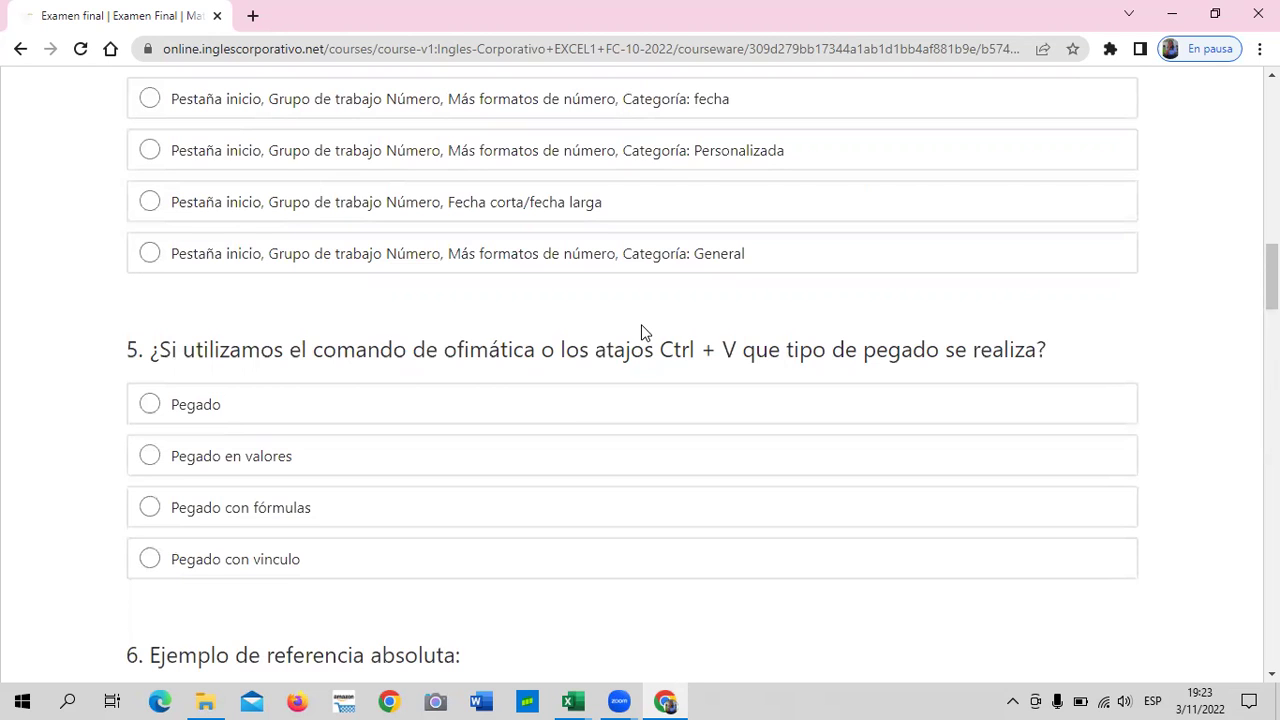
pyautogui.scroll(2, 666, 349)
pyautogui.scroll(2, 701, 365)
pyautogui.scroll(3, 701, 365)
pyautogui.scroll(2, 657, 329)
pyautogui.scroll(3, 656, 326)
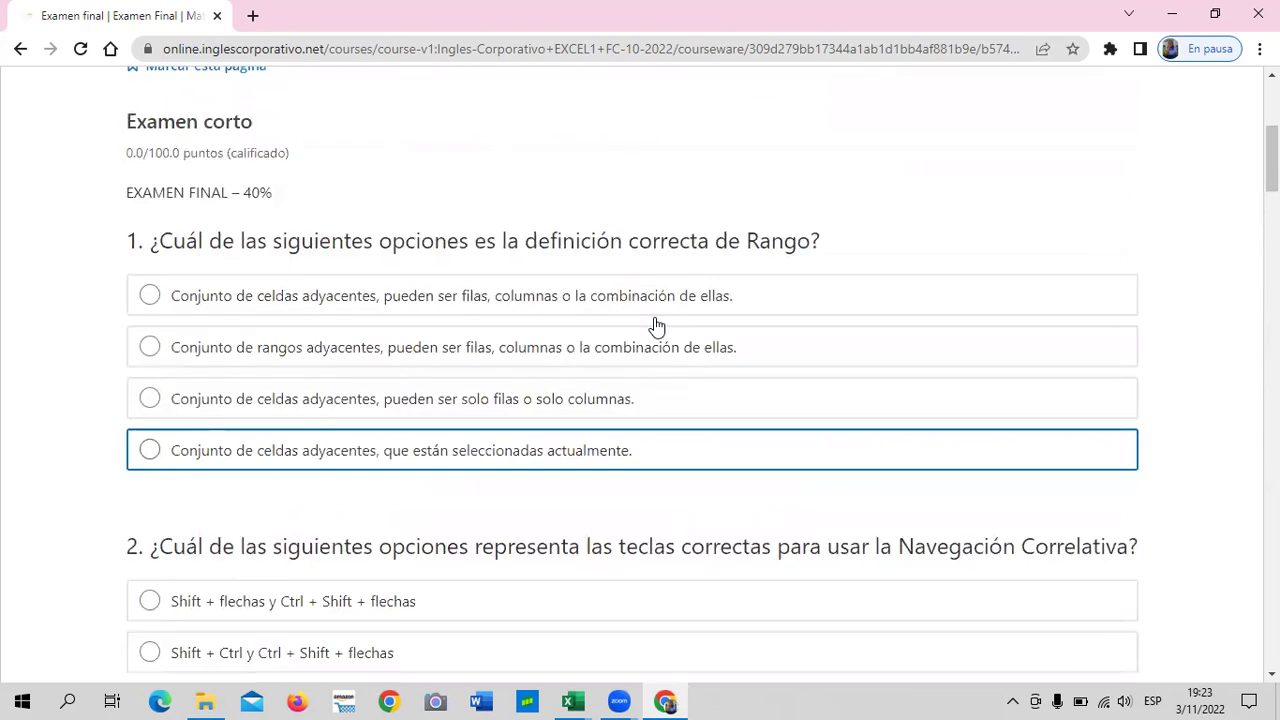
pyautogui.scroll(3, 656, 326)
pyautogui.scroll(1, 656, 325)
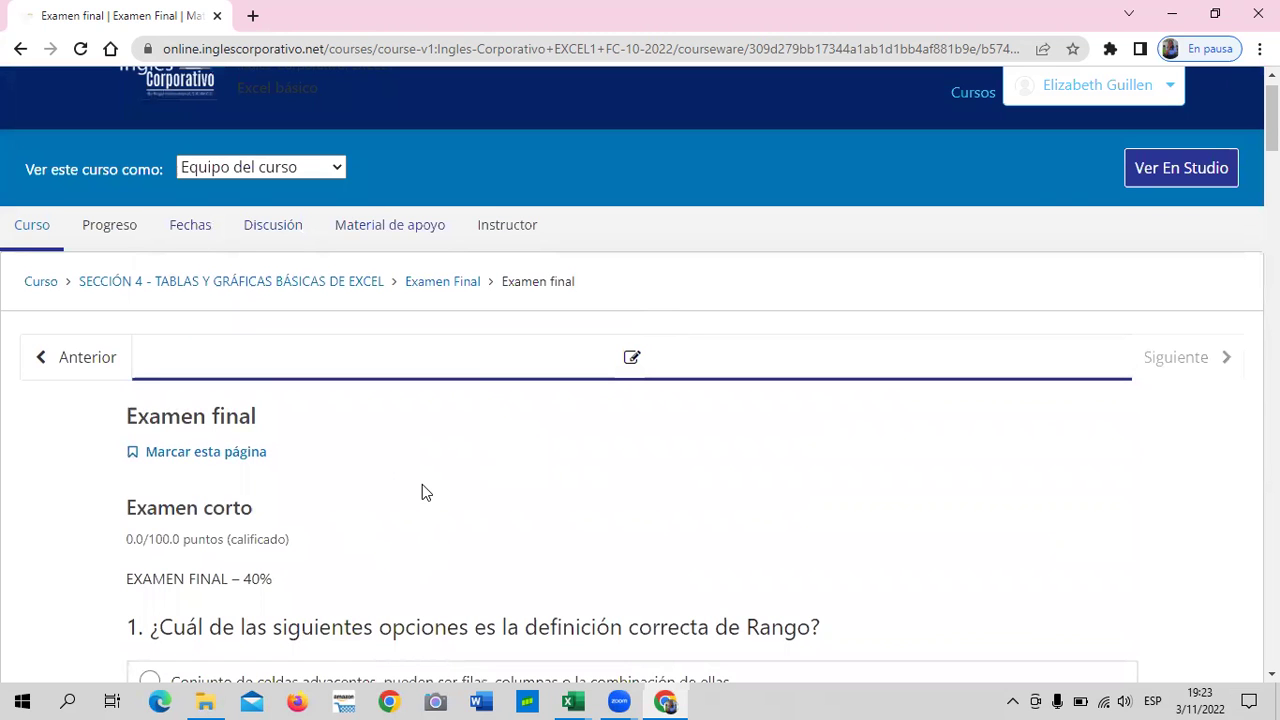
pyautogui.scroll(-2, 422, 486)
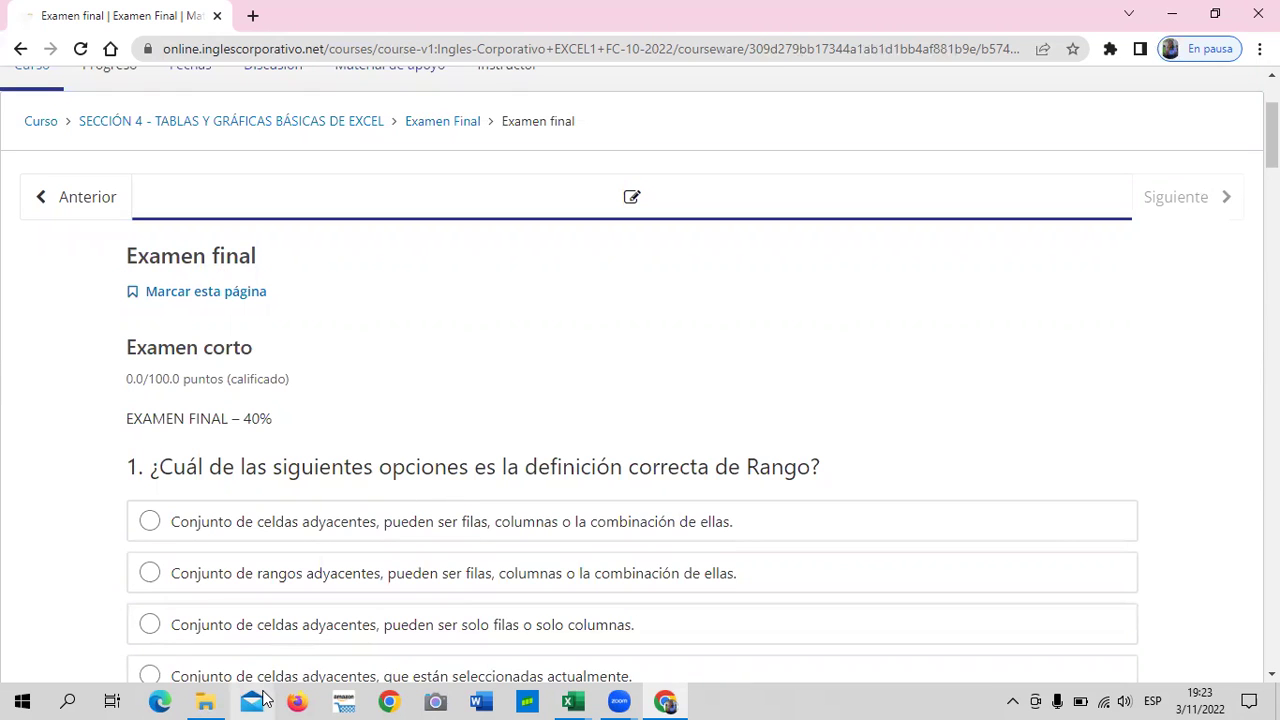
pyautogui.scroll(-2, 495, 345)
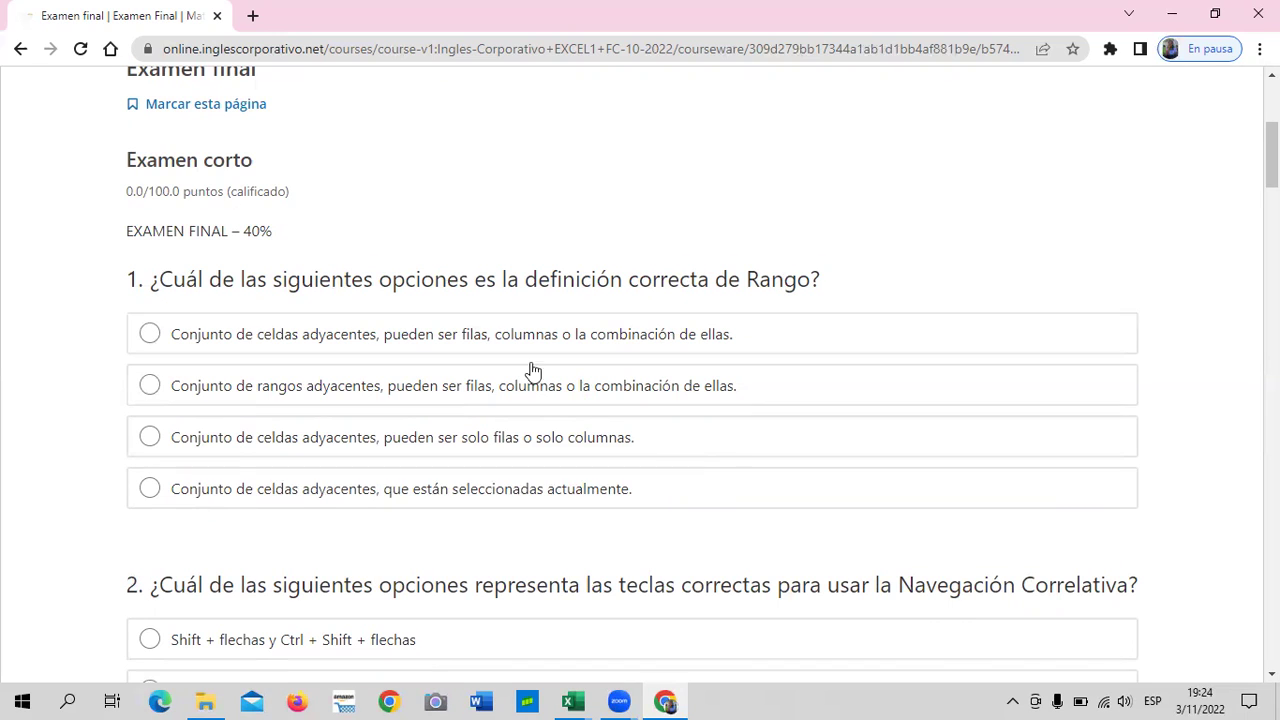
# Step: Answer exam questions 1 and 2 with their first options, including 'Shift + flechas y Ctrl + Shift + flechas'
pyautogui.click(130, 334)
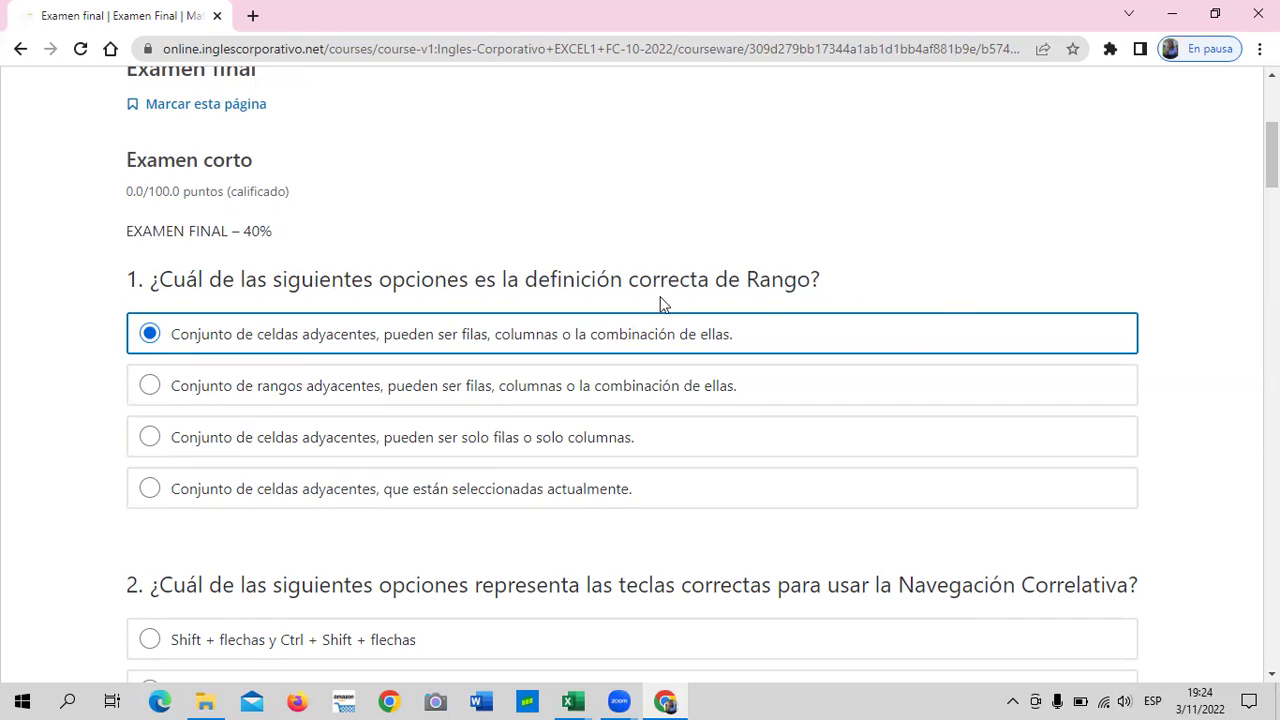
pyautogui.scroll(-2, 532, 258)
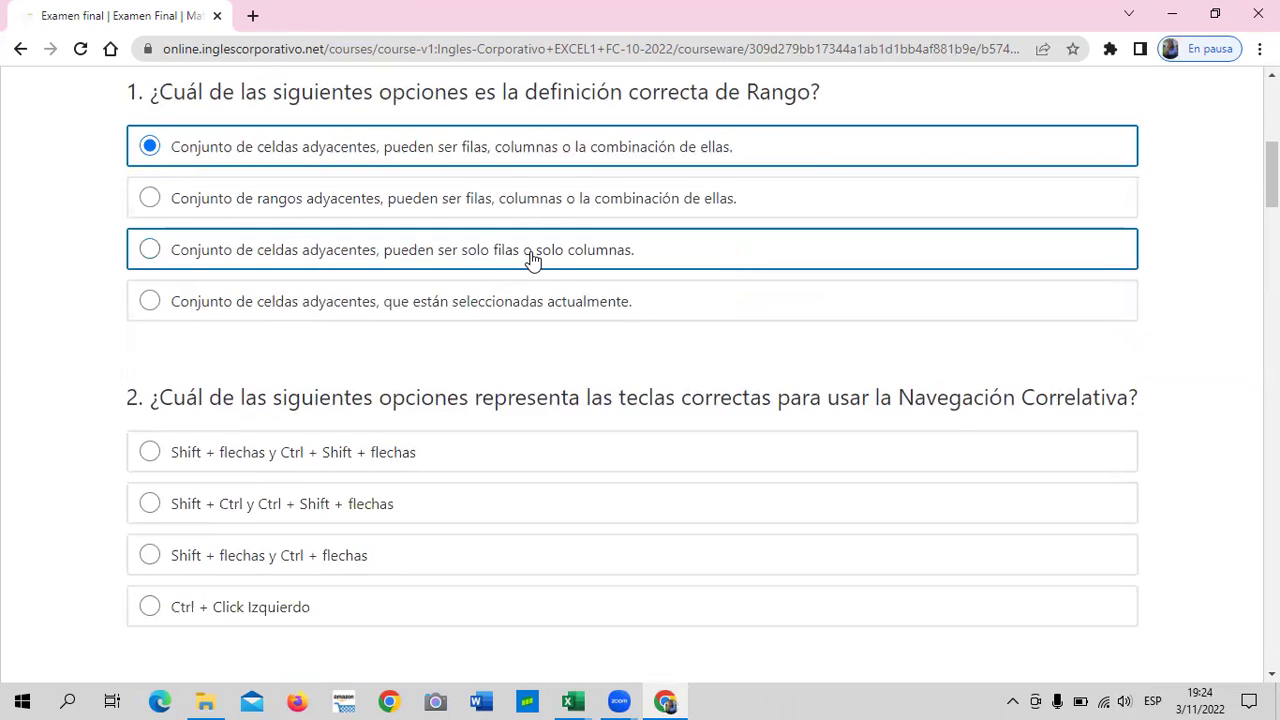
pyautogui.scroll(-1, 532, 258)
pyautogui.scroll(-1, 532, 258)
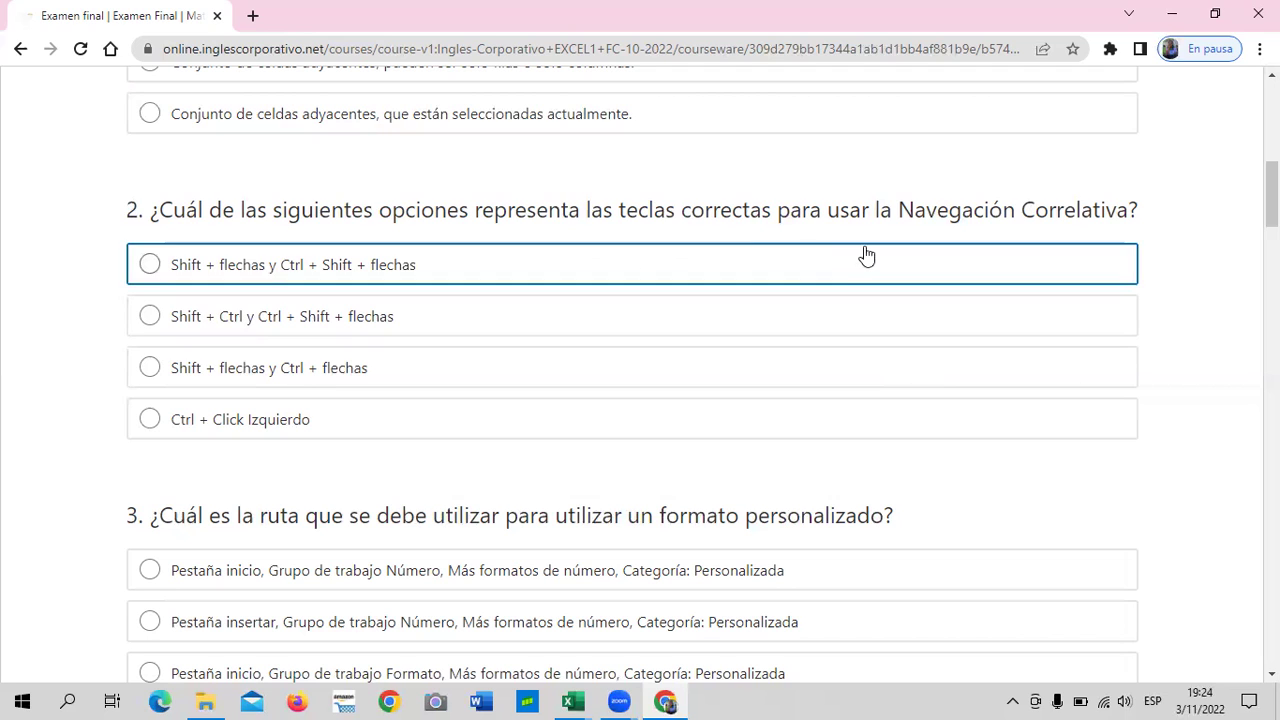
pyautogui.click(163, 272)
pyautogui.scroll(-2, 337, 357)
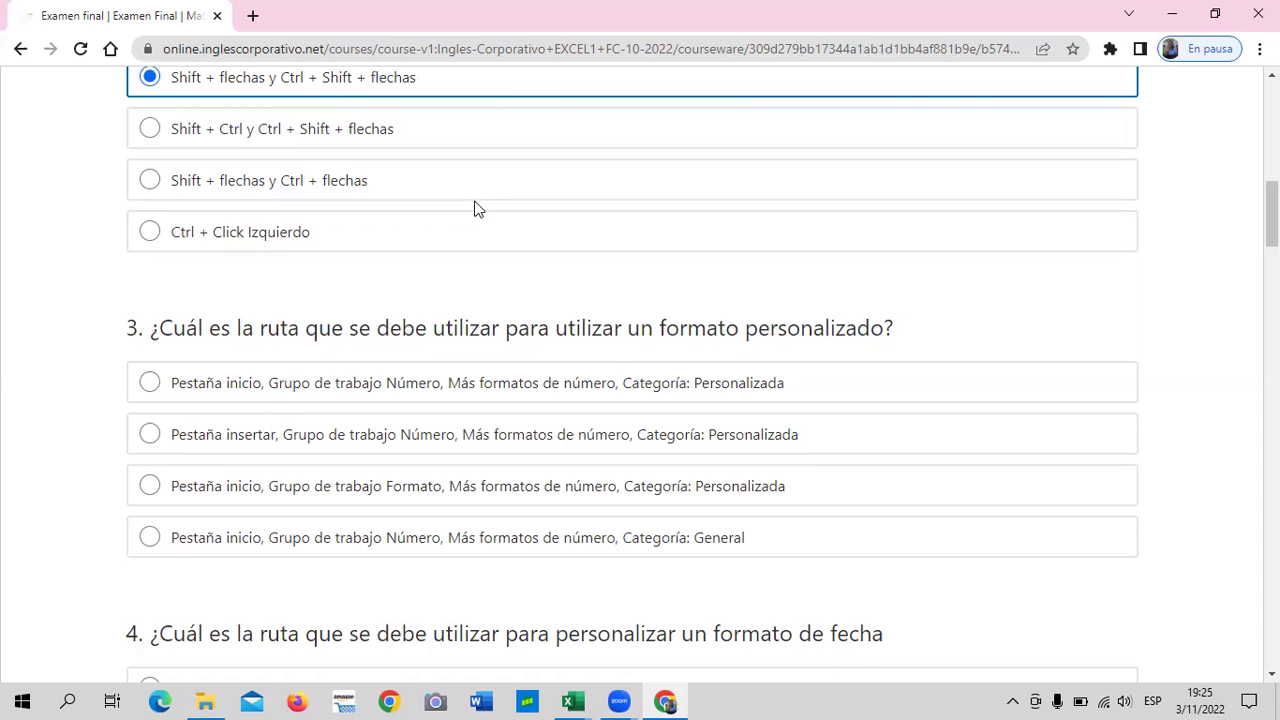
pyautogui.scroll(-2, 337, 271)
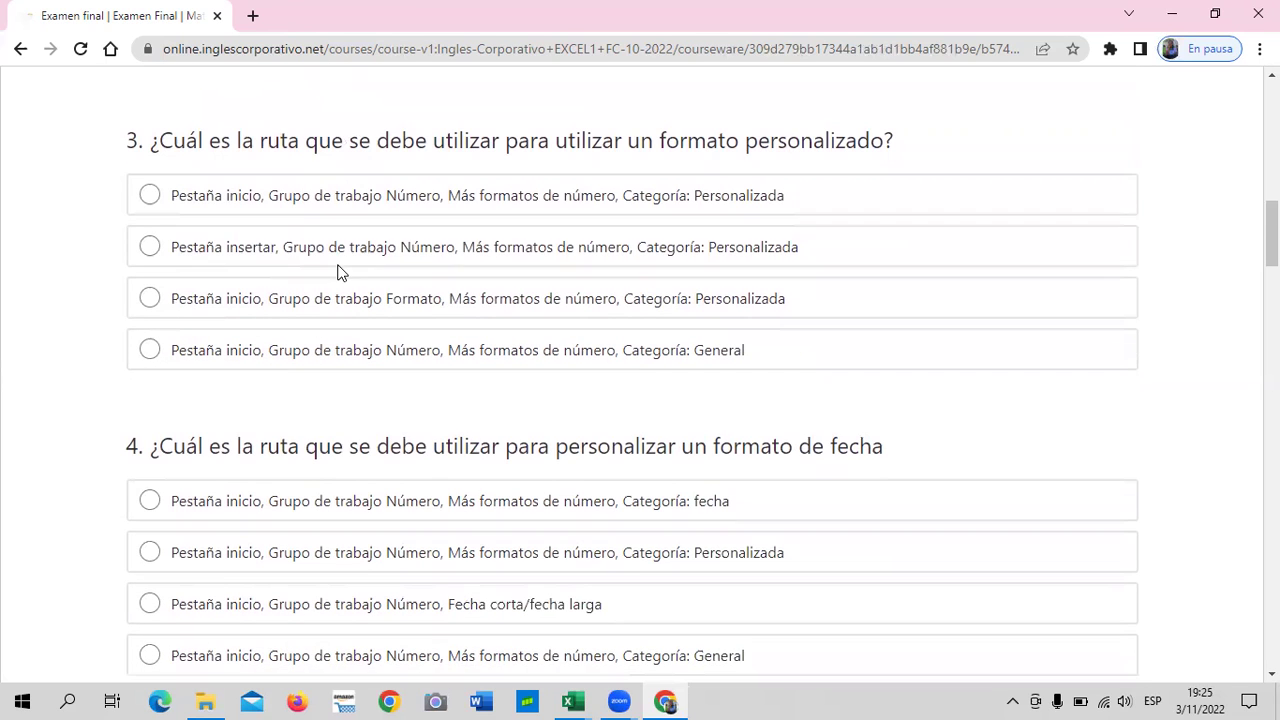
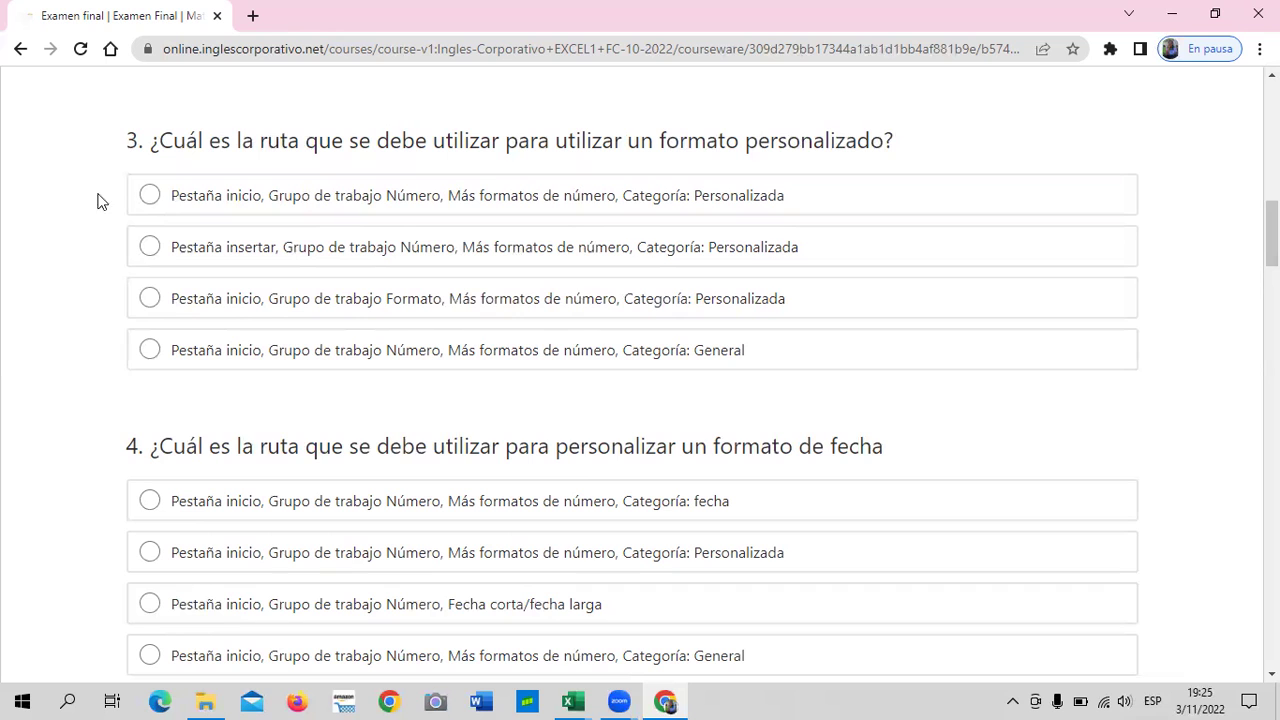
# Step: Answer question 3 with the Número Personalizada route and question 4 with Categoría: fecha
pyautogui.click(149, 195)
pyautogui.scroll(-1, 399, 459)
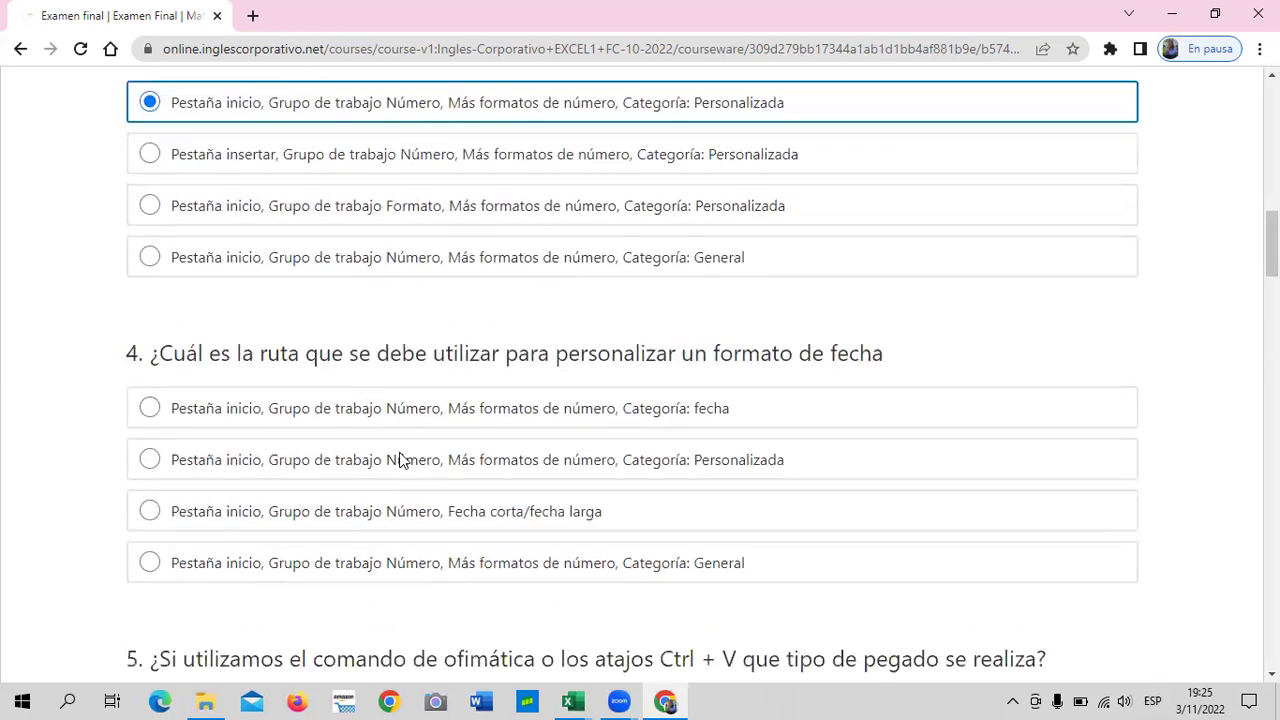
pyautogui.scroll(-1, 399, 459)
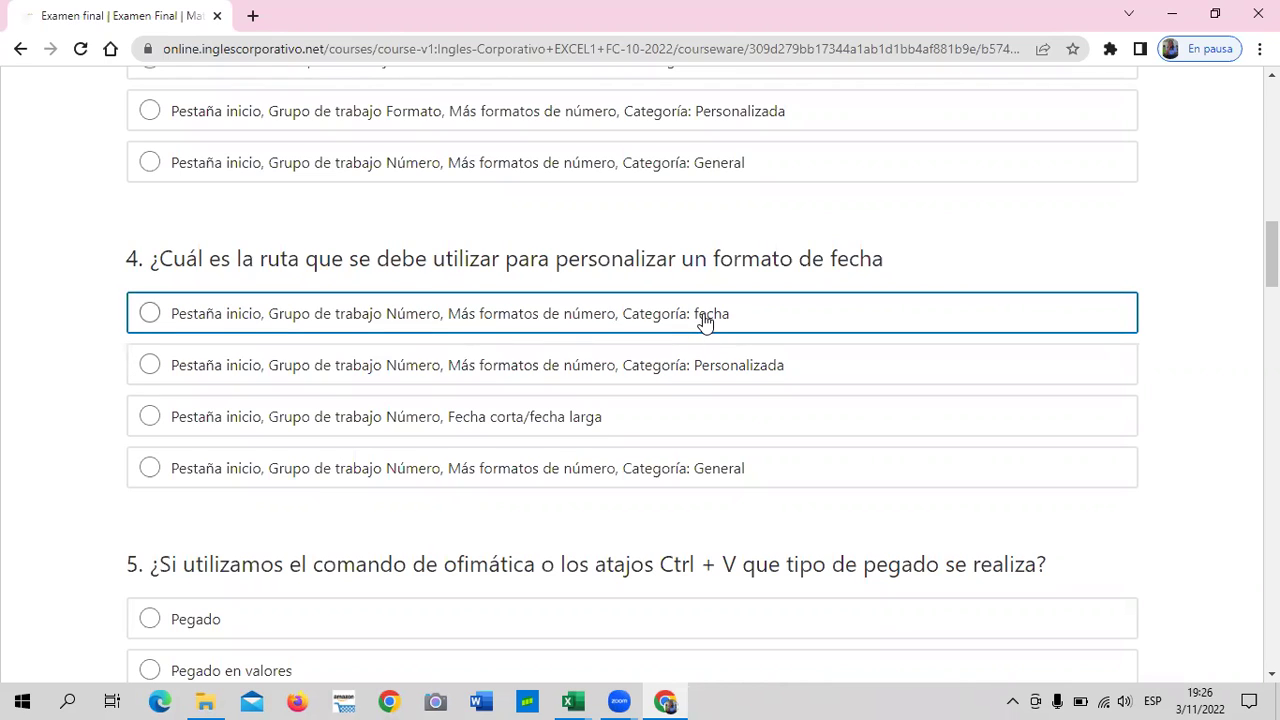
pyautogui.click(150, 313)
pyautogui.scroll(-1, 240, 385)
pyautogui.scroll(-2, 242, 378)
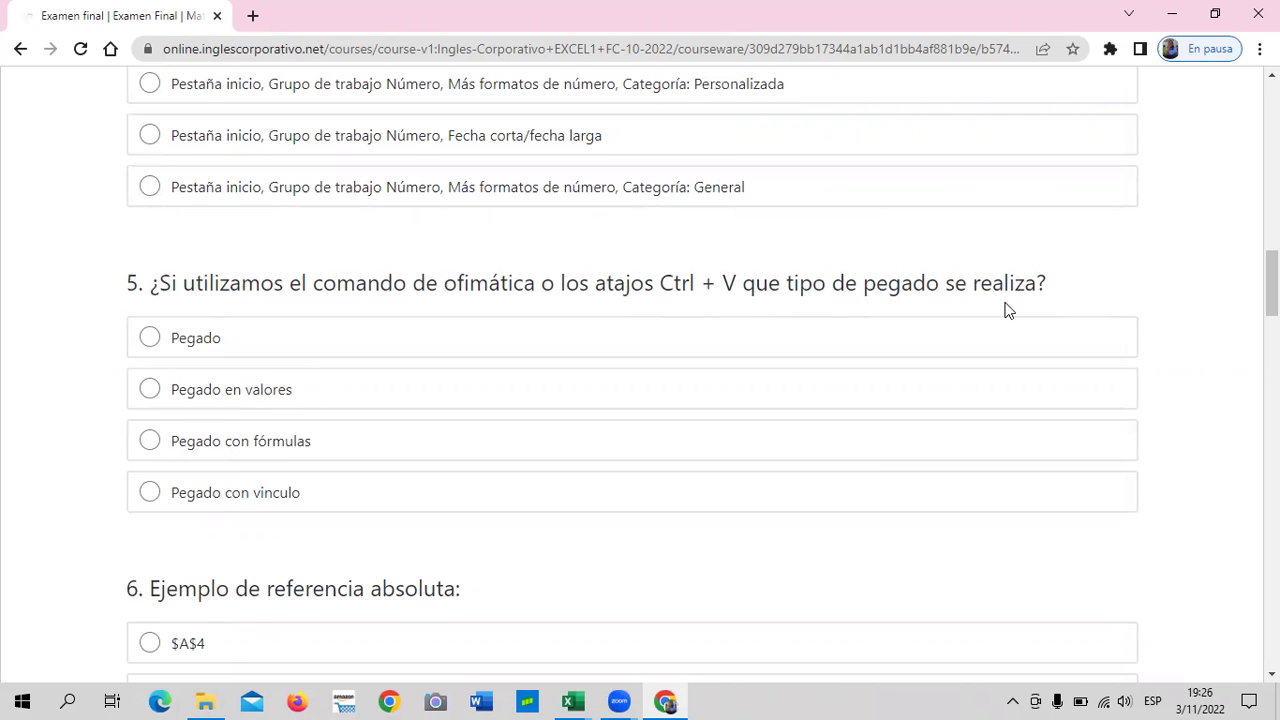
# Step: Choose Pegado for question 5 and return to the top of the exam
pyautogui.click(163, 340)
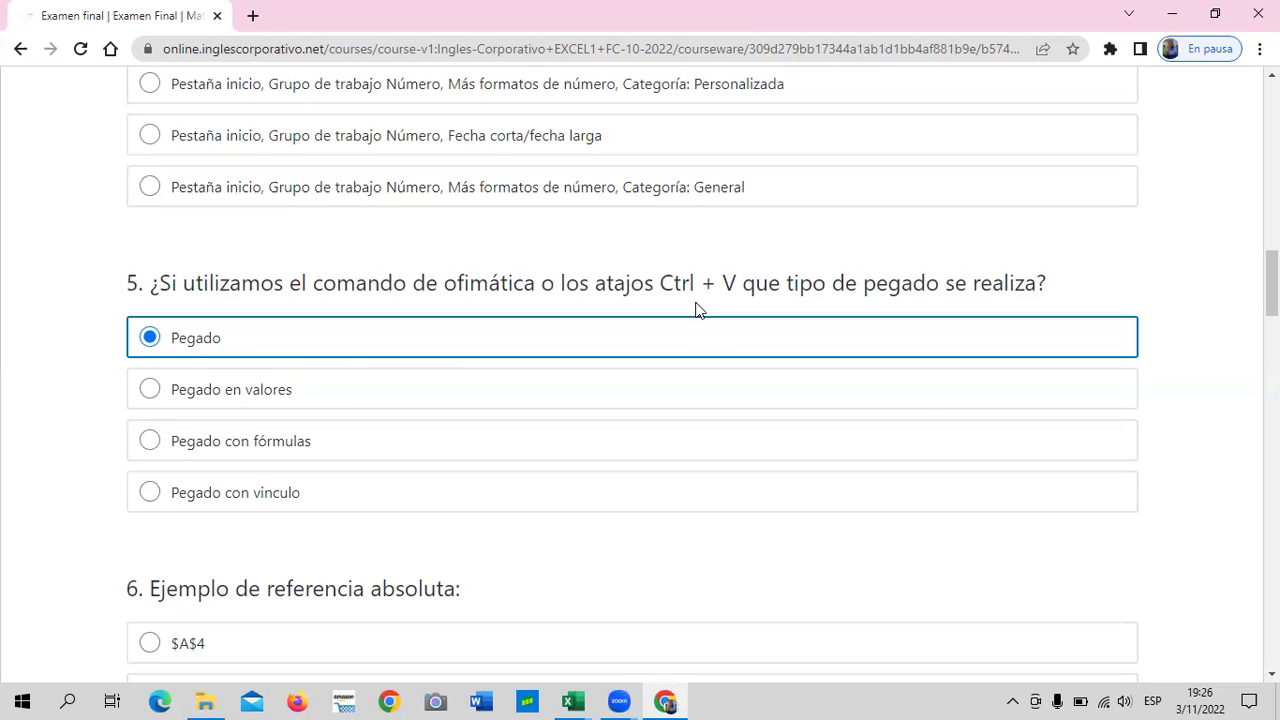
pyautogui.scroll(-1, 308, 585)
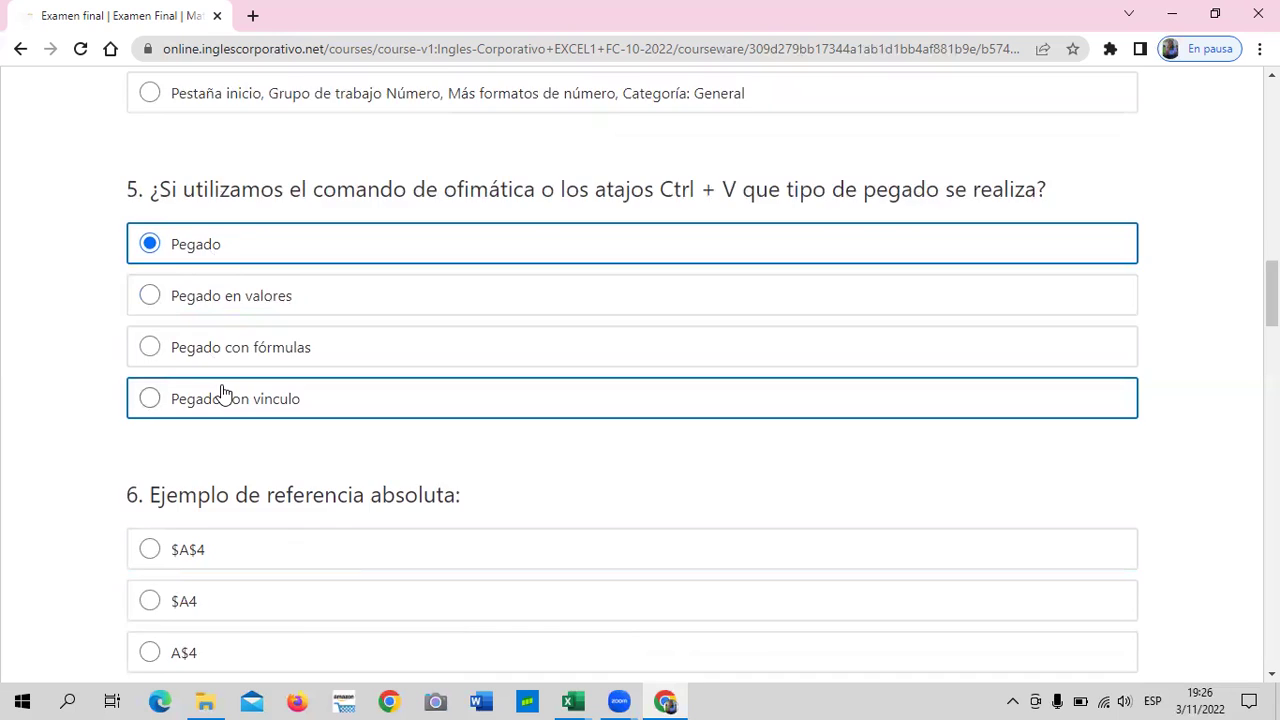
pyautogui.scroll(-2, 223, 393)
pyautogui.scroll(-1, 223, 393)
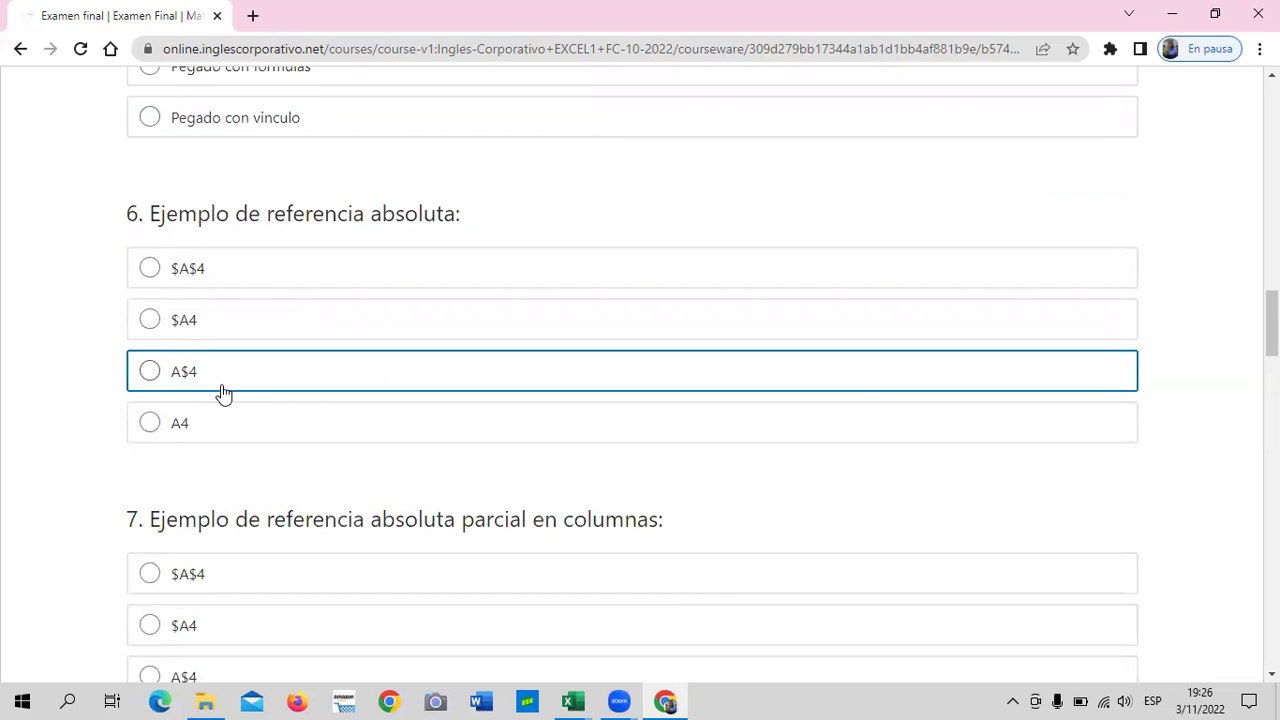
pyautogui.scroll(3, 640, 285)
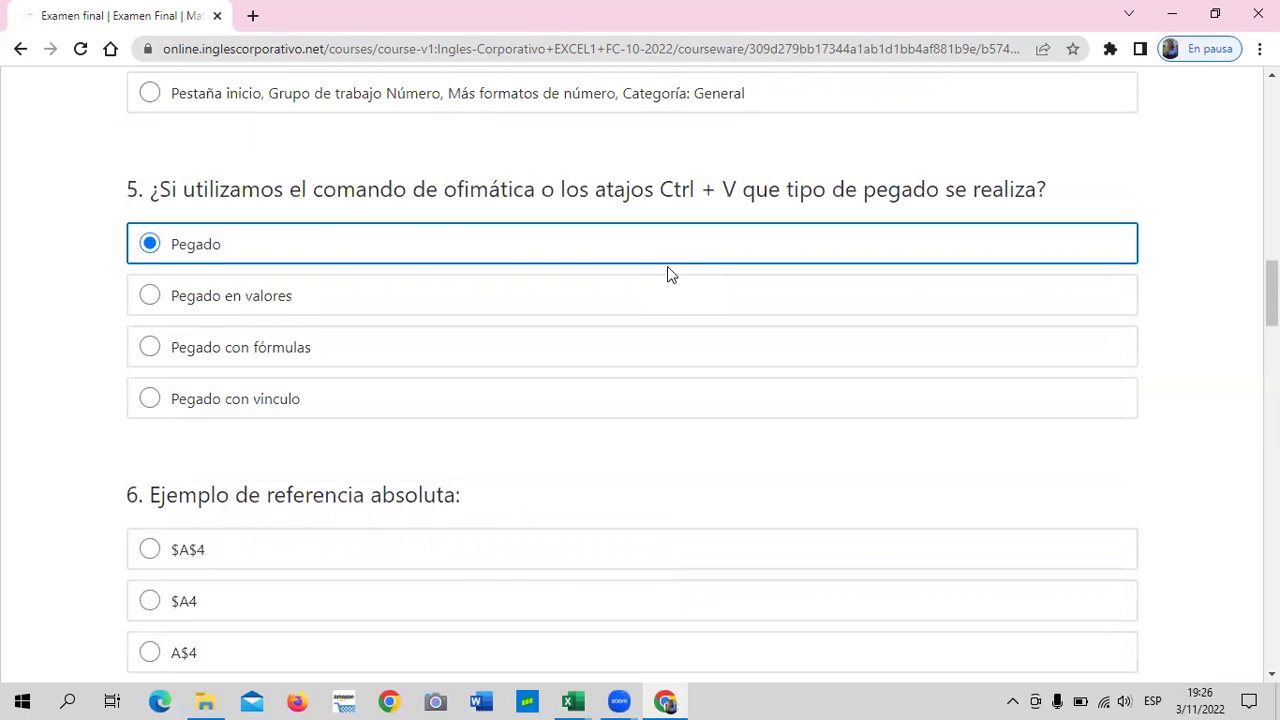
pyautogui.press('XF86AudioRaiseVolume')
pyautogui.press('XF86AudioRaiseVolume')
pyautogui.press('XF86AudioRaiseVolume')
pyautogui.press('XF86AudioRaiseVolume')
pyautogui.press('XF86AudioLowerVolume')
pyautogui.scroll(3, 757, 286)
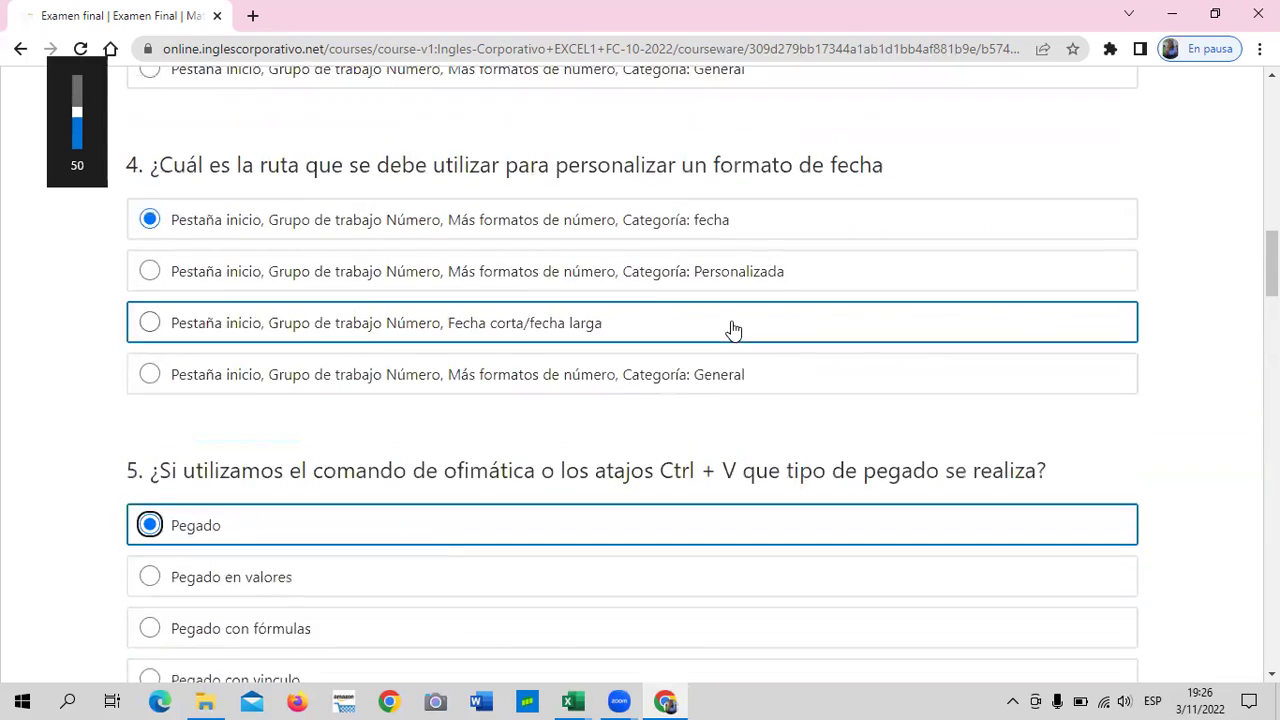
pyautogui.scroll(4, 731, 329)
pyautogui.scroll(3, 997, 329)
pyautogui.scroll(3, 985, 328)
pyautogui.scroll(3, 975, 329)
pyautogui.scroll(-4, 880, 363)
pyautogui.scroll(-1, 860, 369)
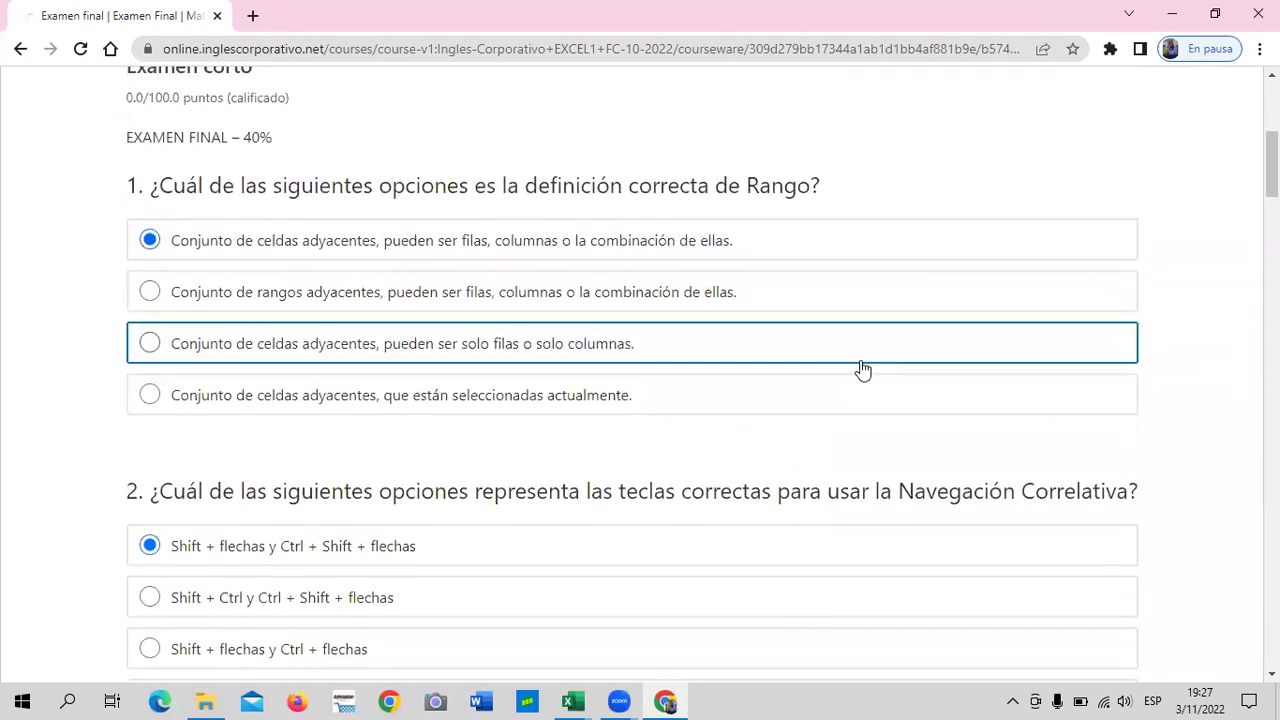
pyautogui.click(362, 199)
pyautogui.click(228, 255)
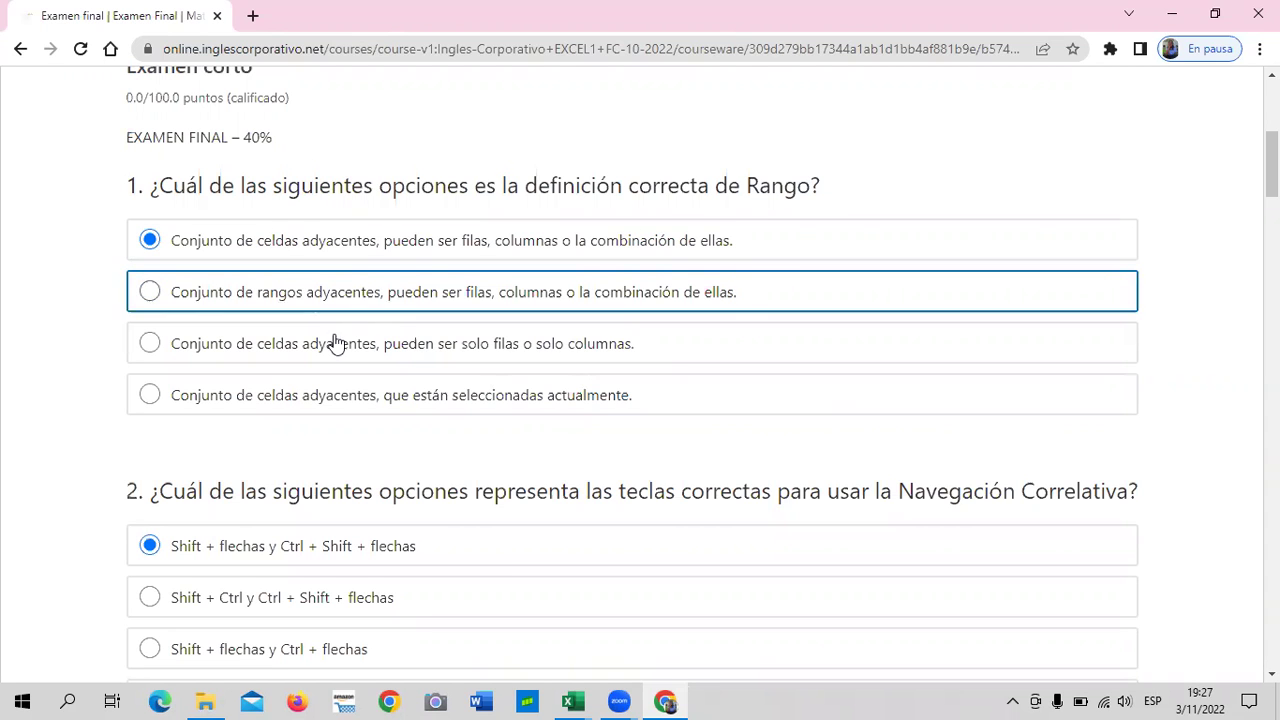
pyautogui.scroll(-2, 314, 423)
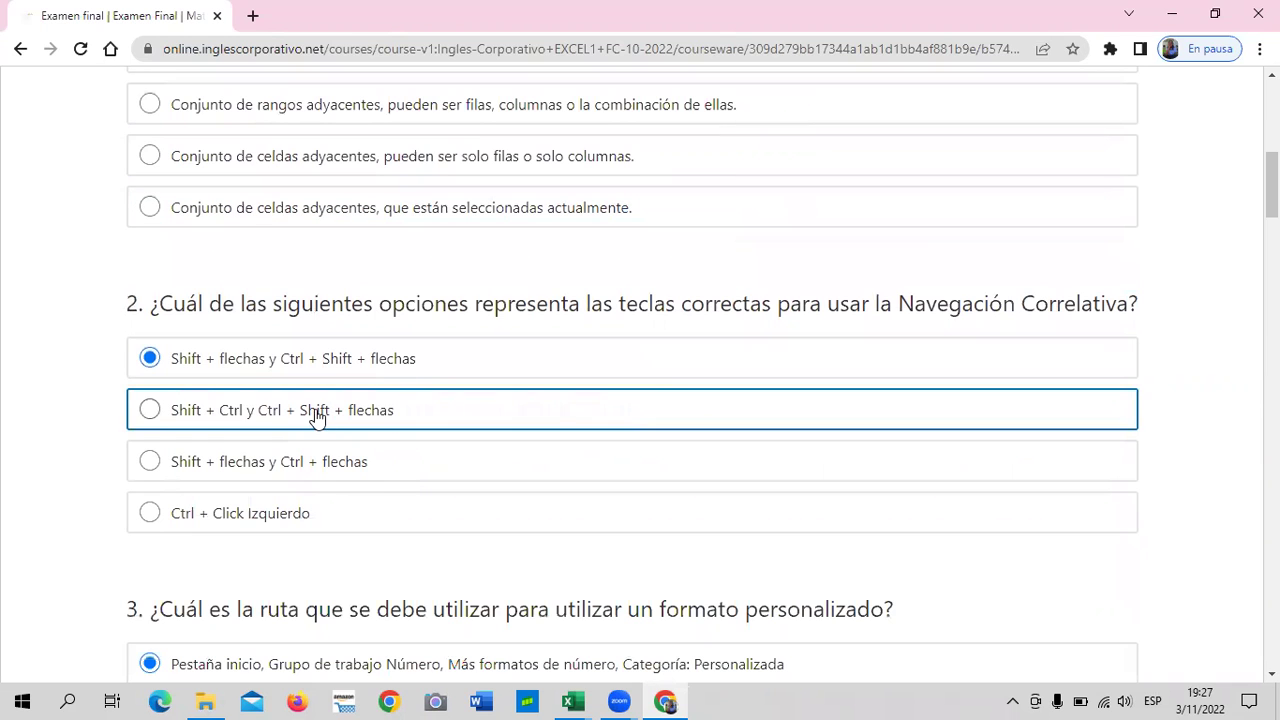
pyautogui.scroll(-1, 84, 391)
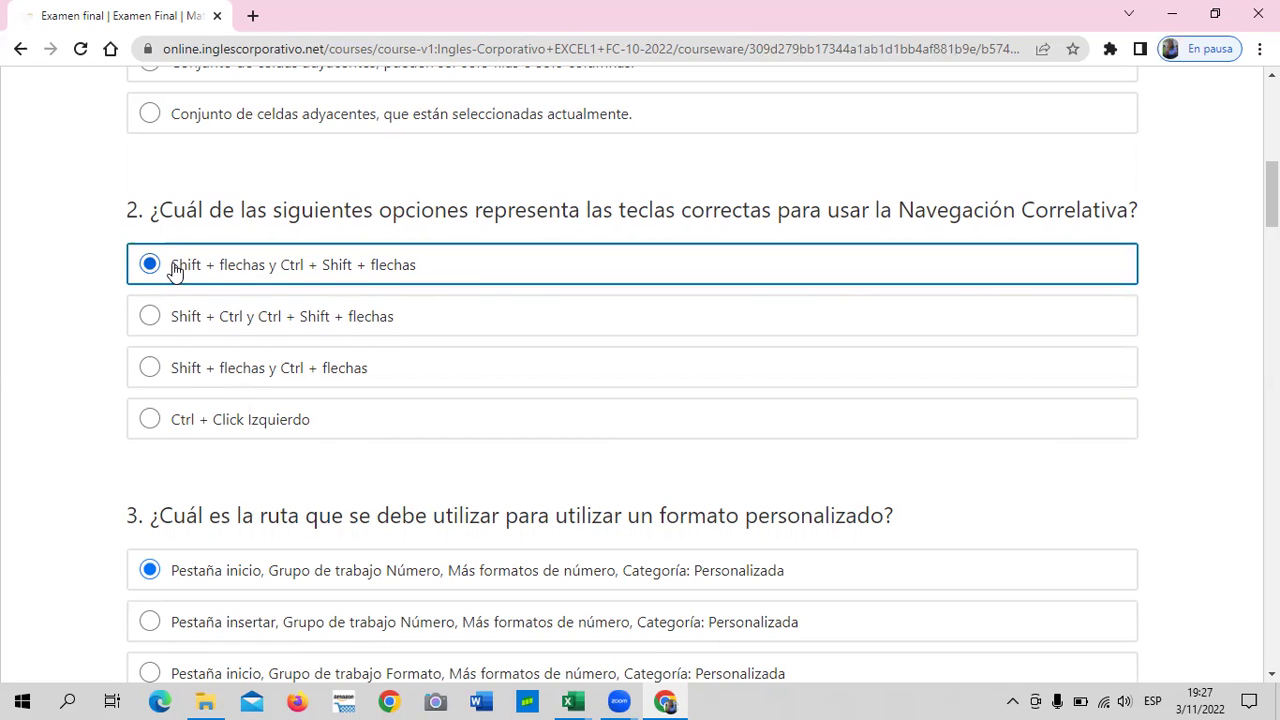
pyautogui.scroll(-2, 175, 270)
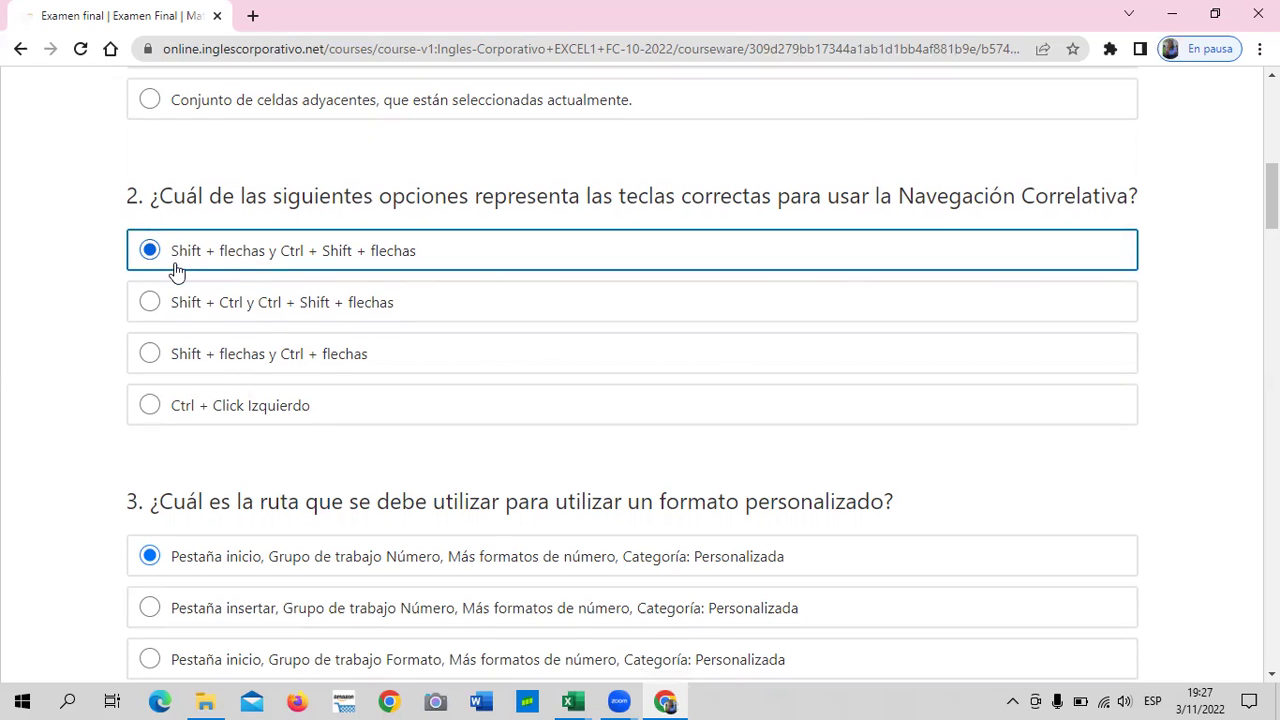
pyautogui.scroll(-1, 177, 272)
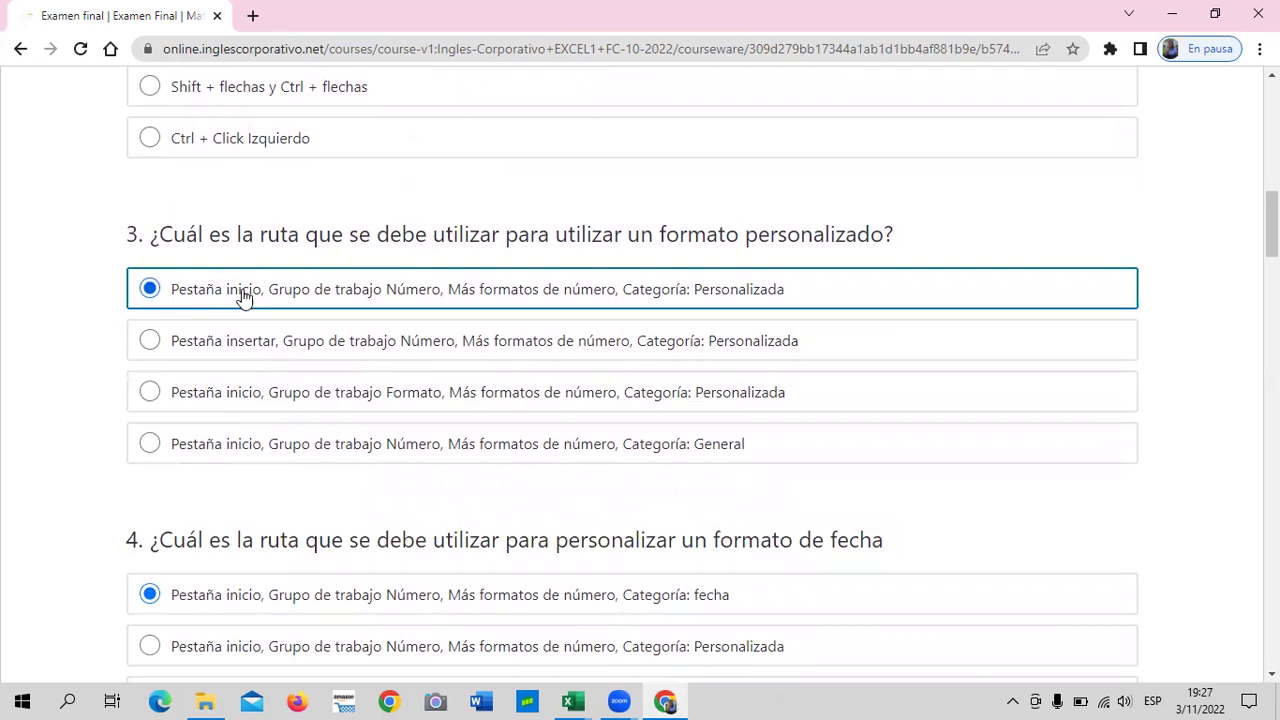
pyautogui.scroll(-1, 210, 295)
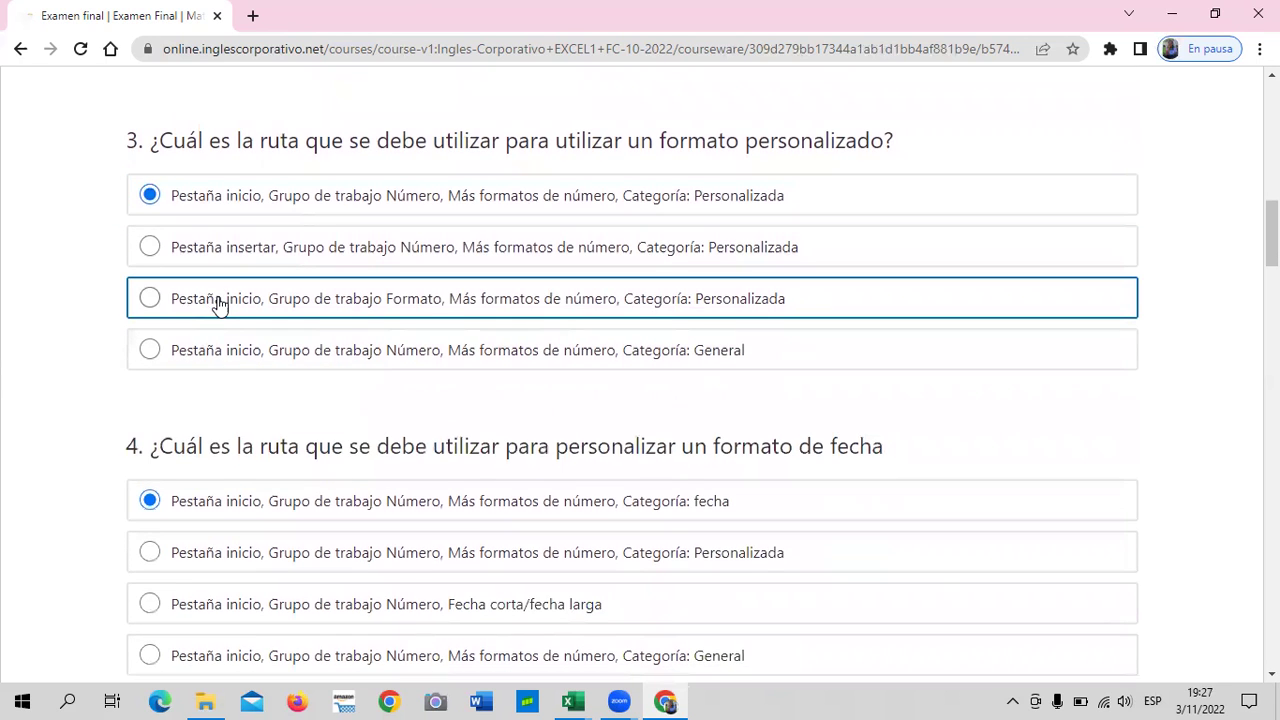
pyautogui.scroll(-1, 220, 306)
pyautogui.scroll(-1, 220, 340)
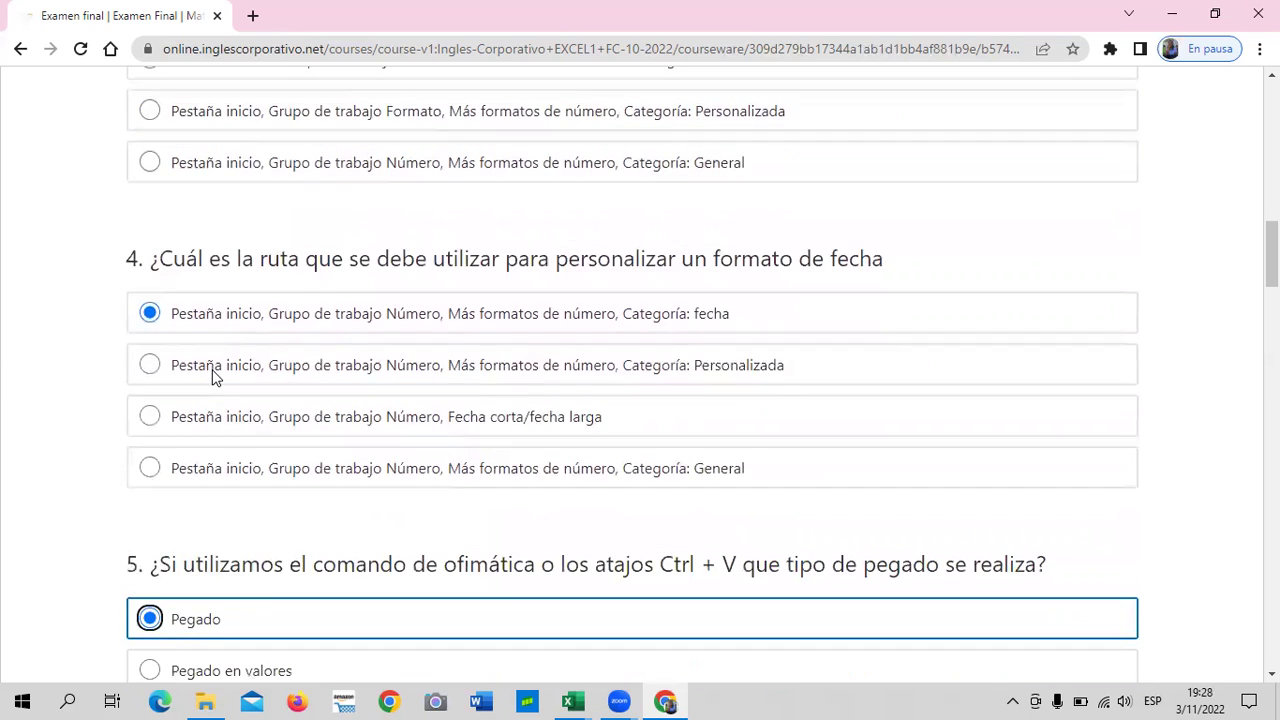
pyautogui.scroll(-3, 214, 375)
pyautogui.scroll(-1, 210, 372)
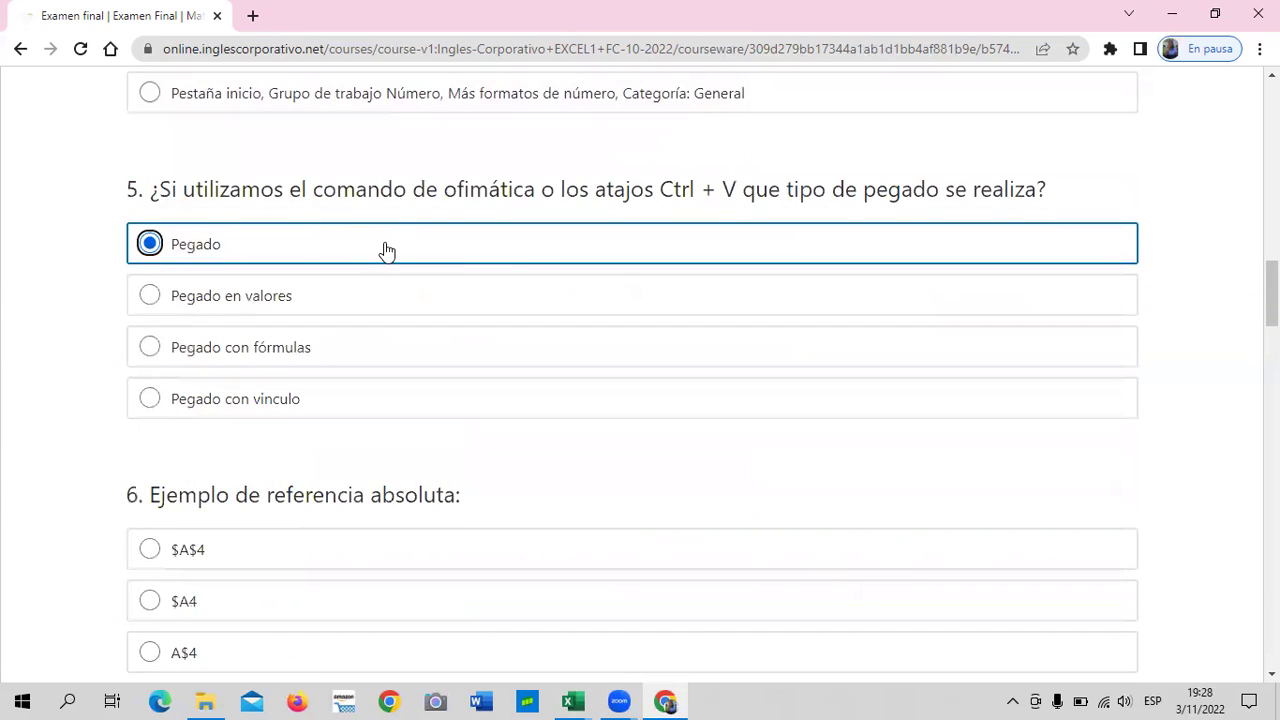
pyautogui.scroll(-2, 388, 250)
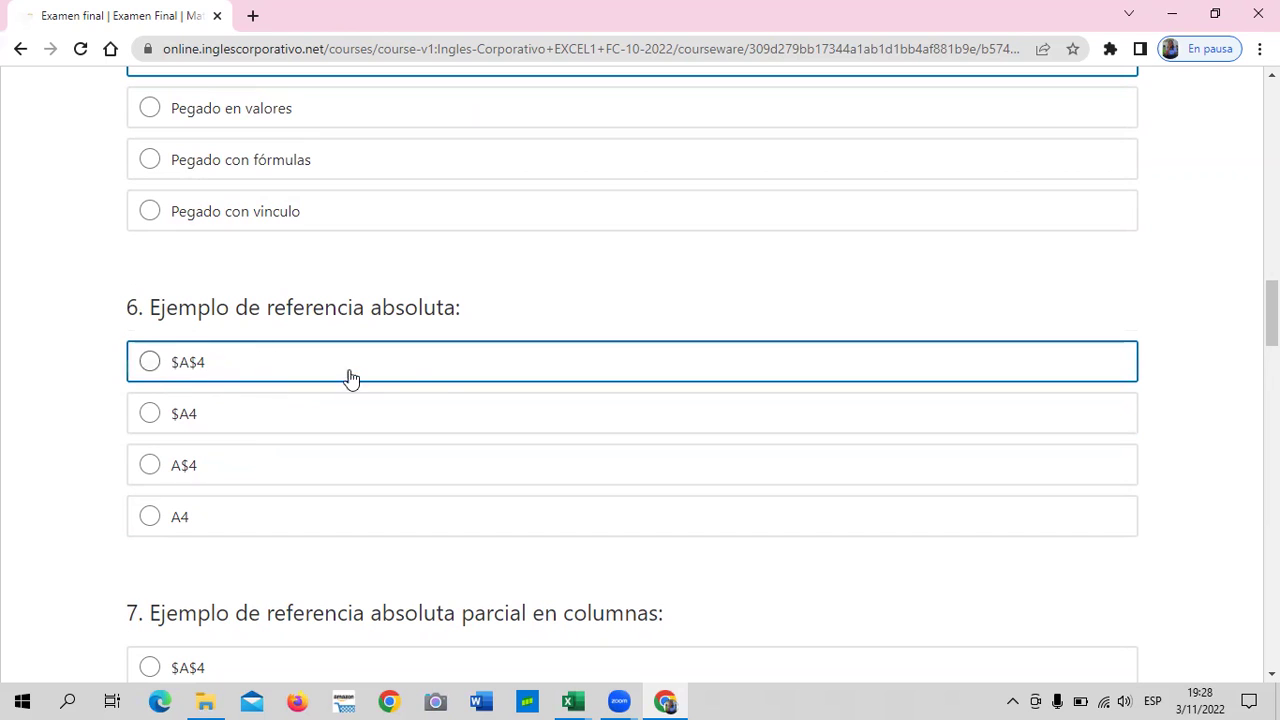
# Step: Choose $A$4 for question 6 and $A4 for question 7 on partial absolute references
pyautogui.click(158, 364)
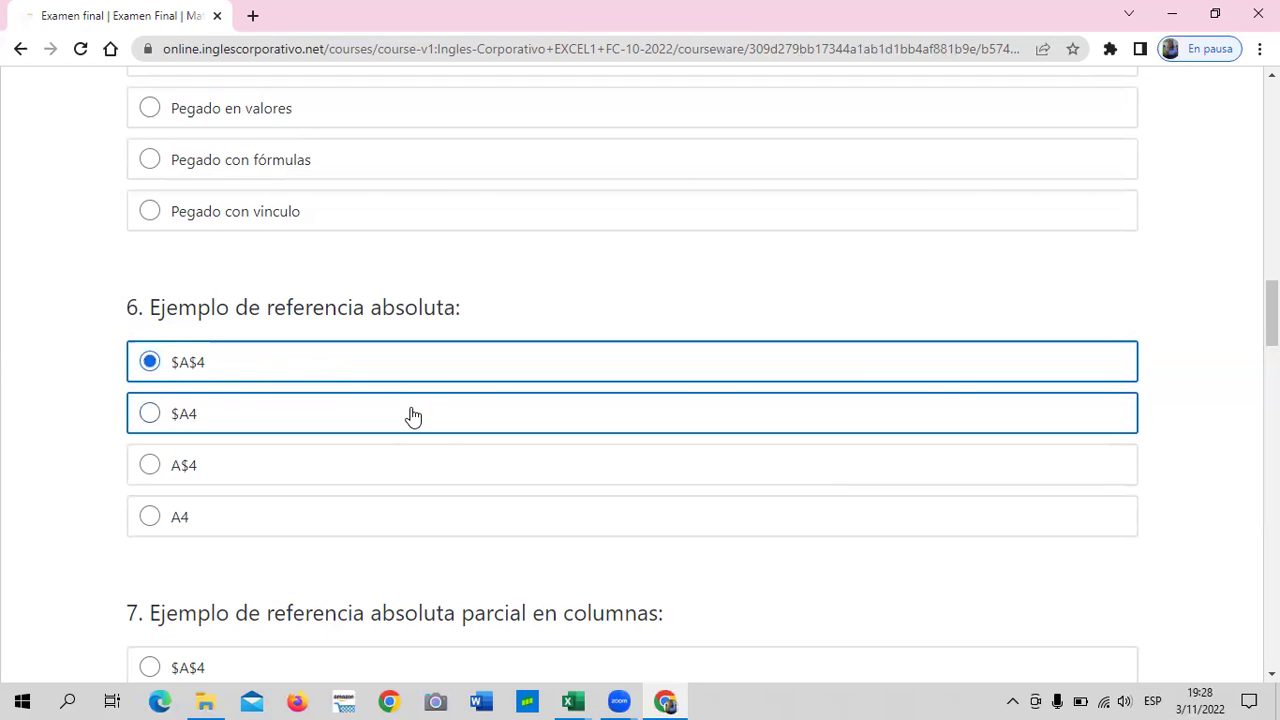
pyautogui.scroll(-1, 374, 416)
pyautogui.scroll(-2, 374, 416)
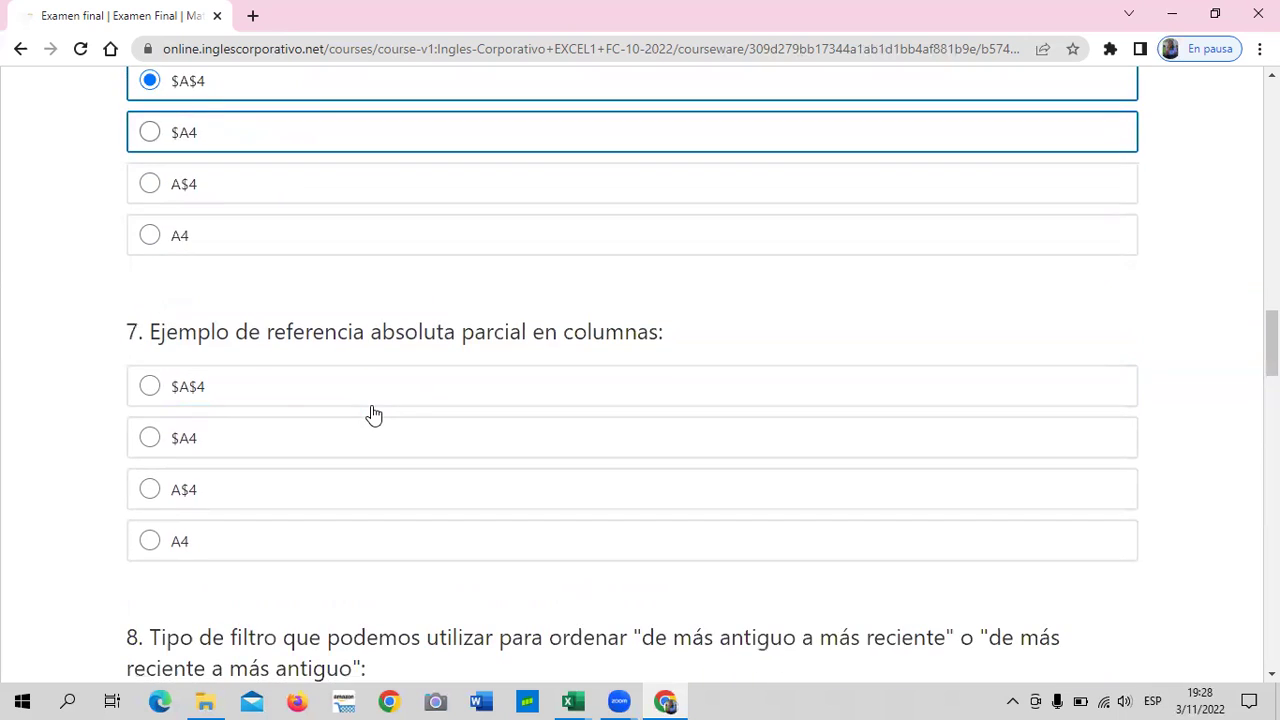
pyautogui.scroll(-1, 373, 414)
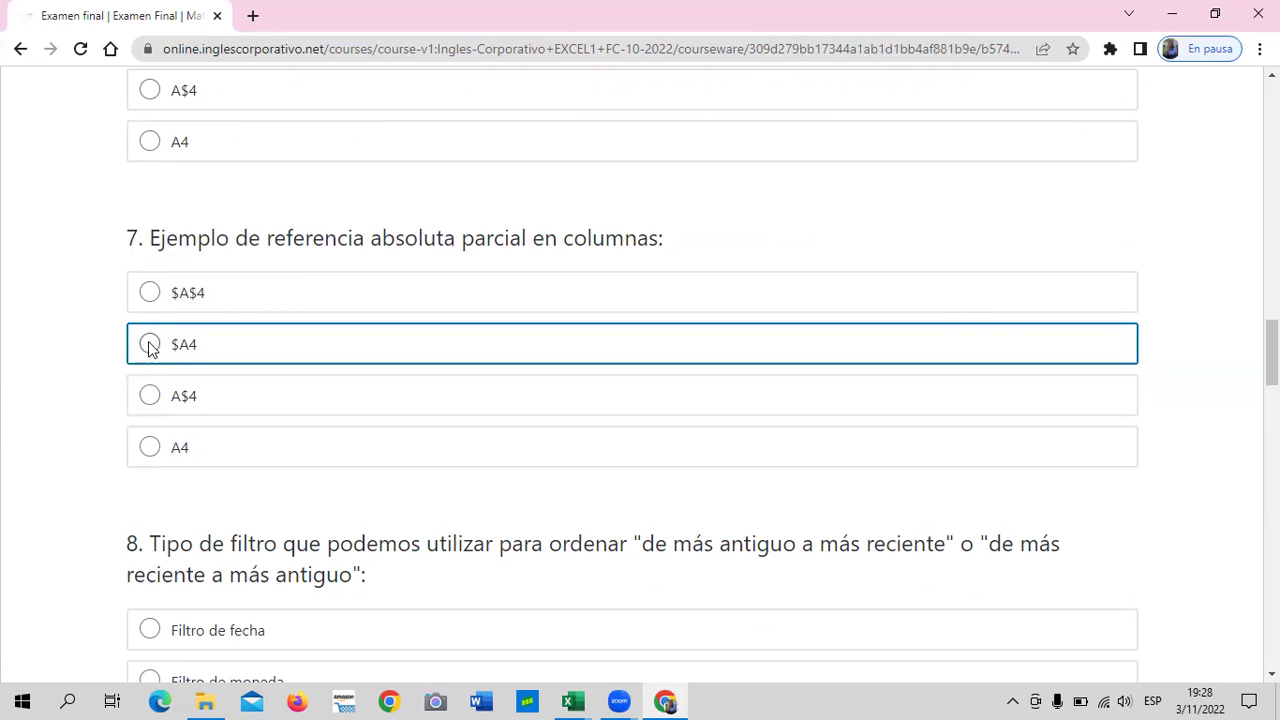
pyautogui.click(149, 345)
pyautogui.scroll(-2, 266, 463)
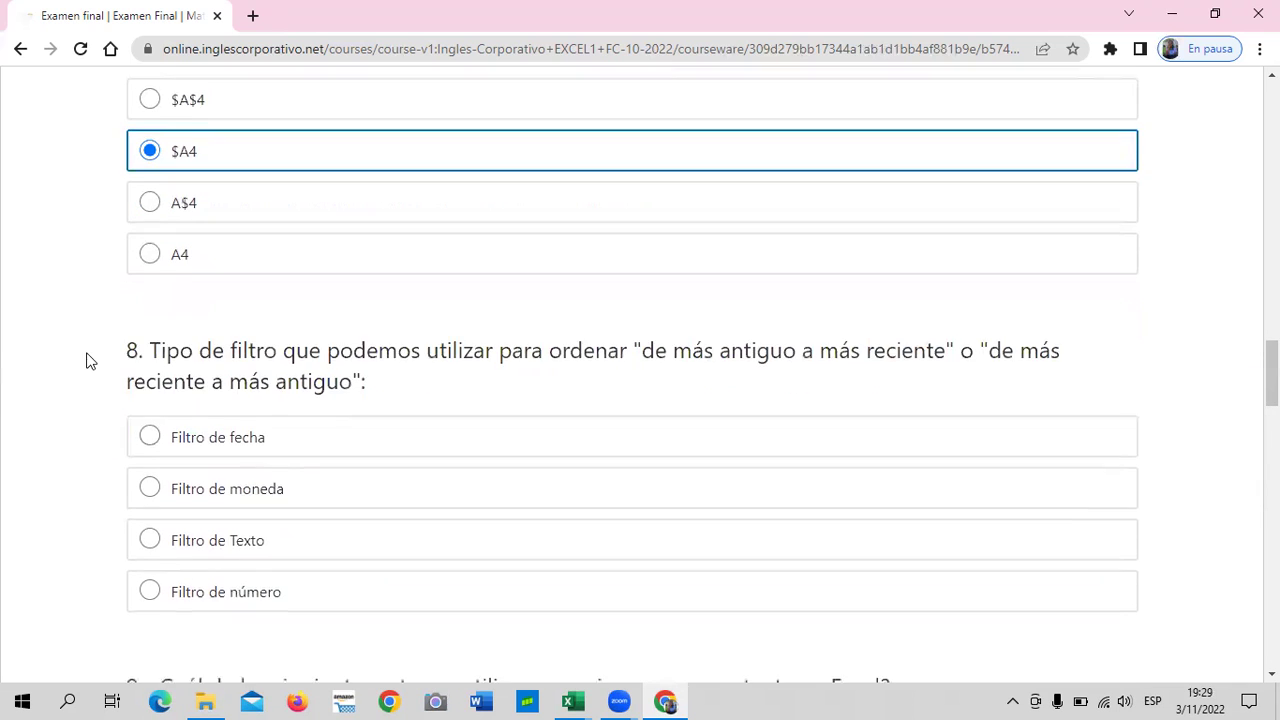
pyautogui.scroll(-1, 88, 359)
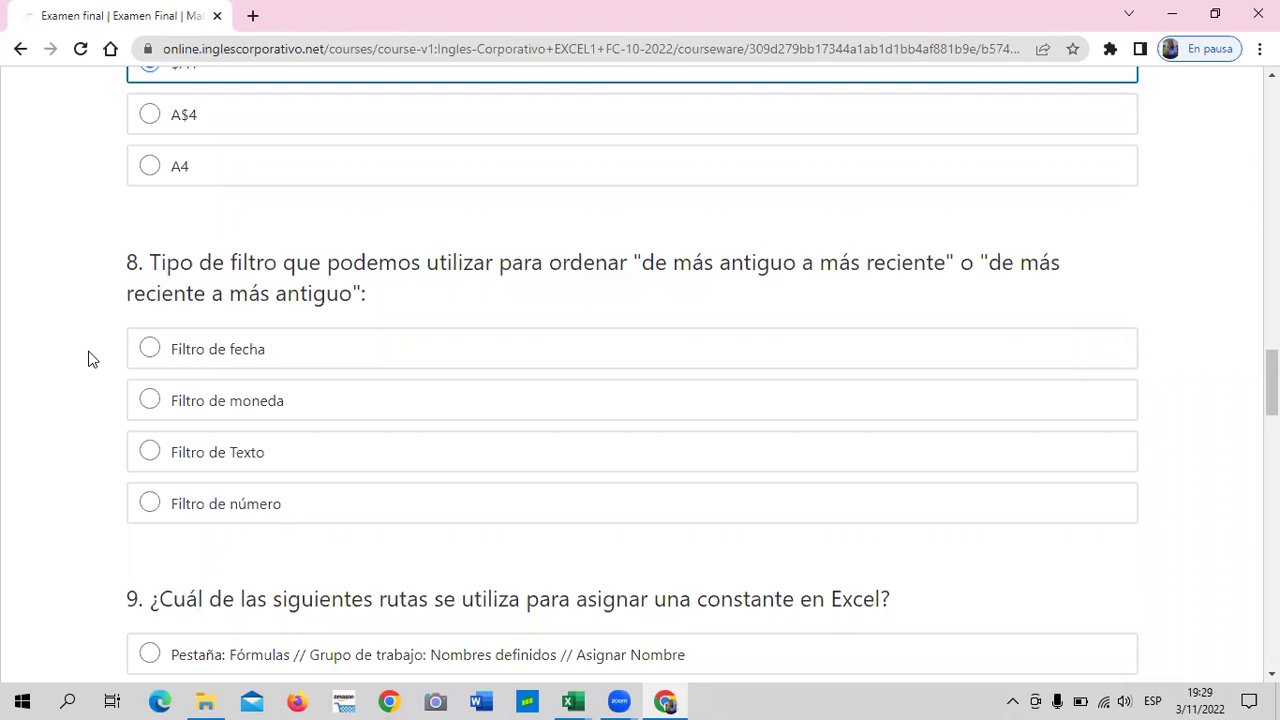
# Step: Pick Filtro de fecha for question 8 and Fórmulas > Nombres definidos > Asignar Nombre for question 9
pyautogui.click(145, 356)
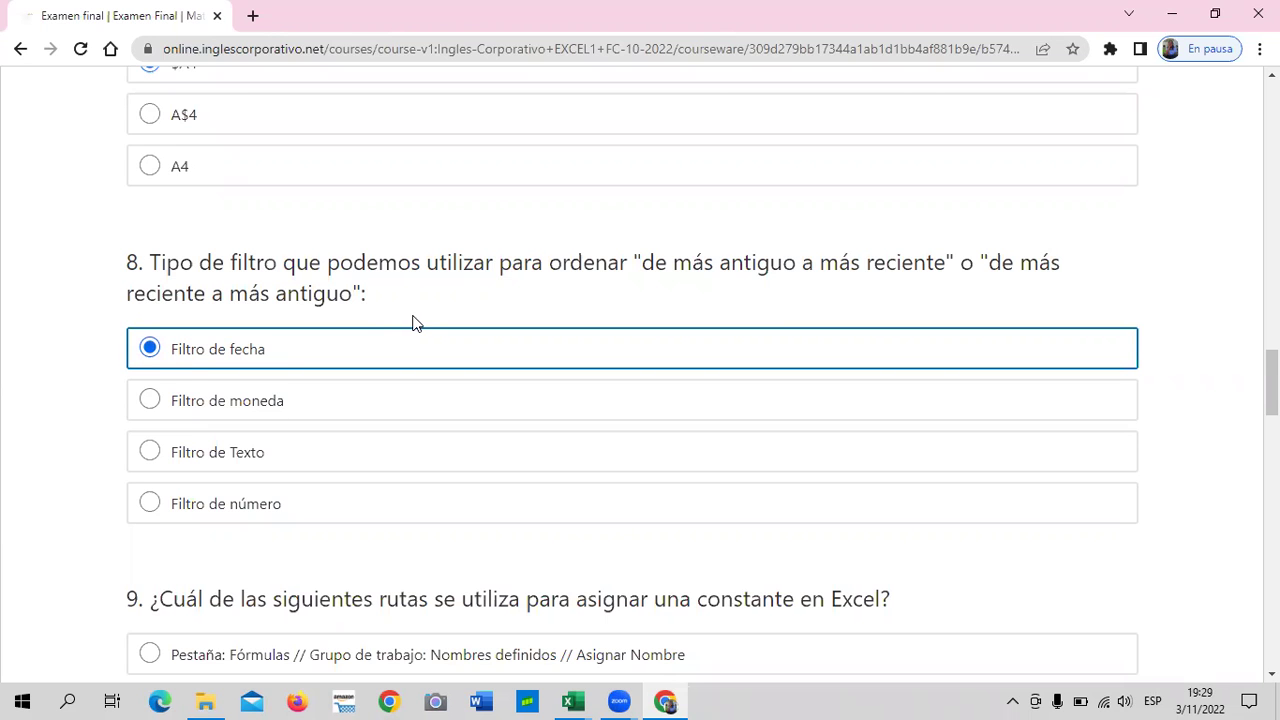
pyautogui.scroll(-4, 415, 322)
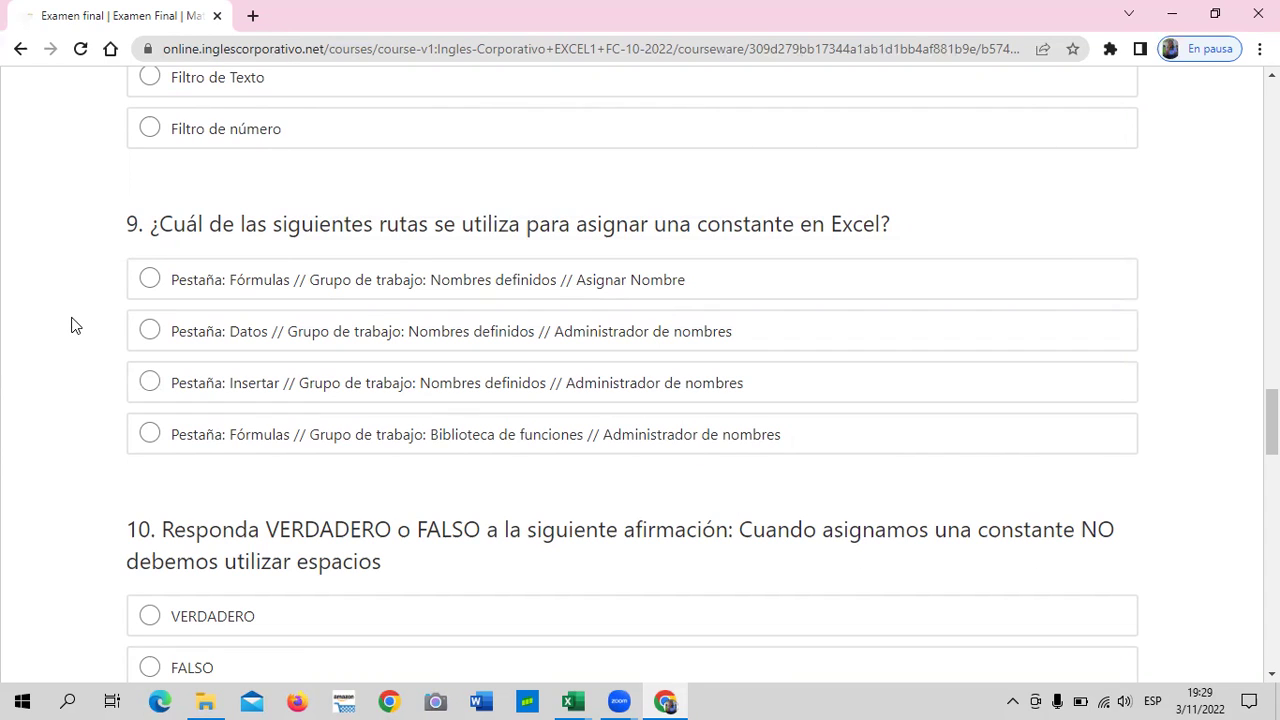
pyautogui.click(152, 282)
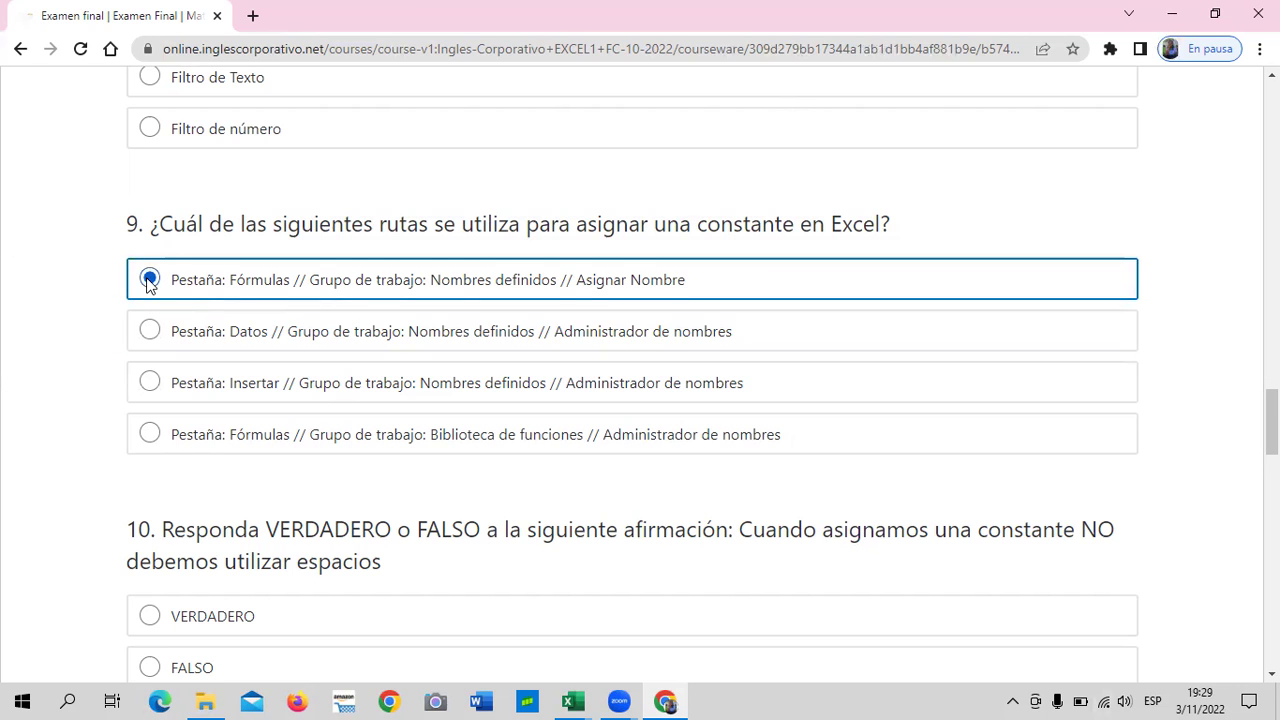
pyautogui.scroll(-2, 237, 400)
pyautogui.scroll(-1, 72, 348)
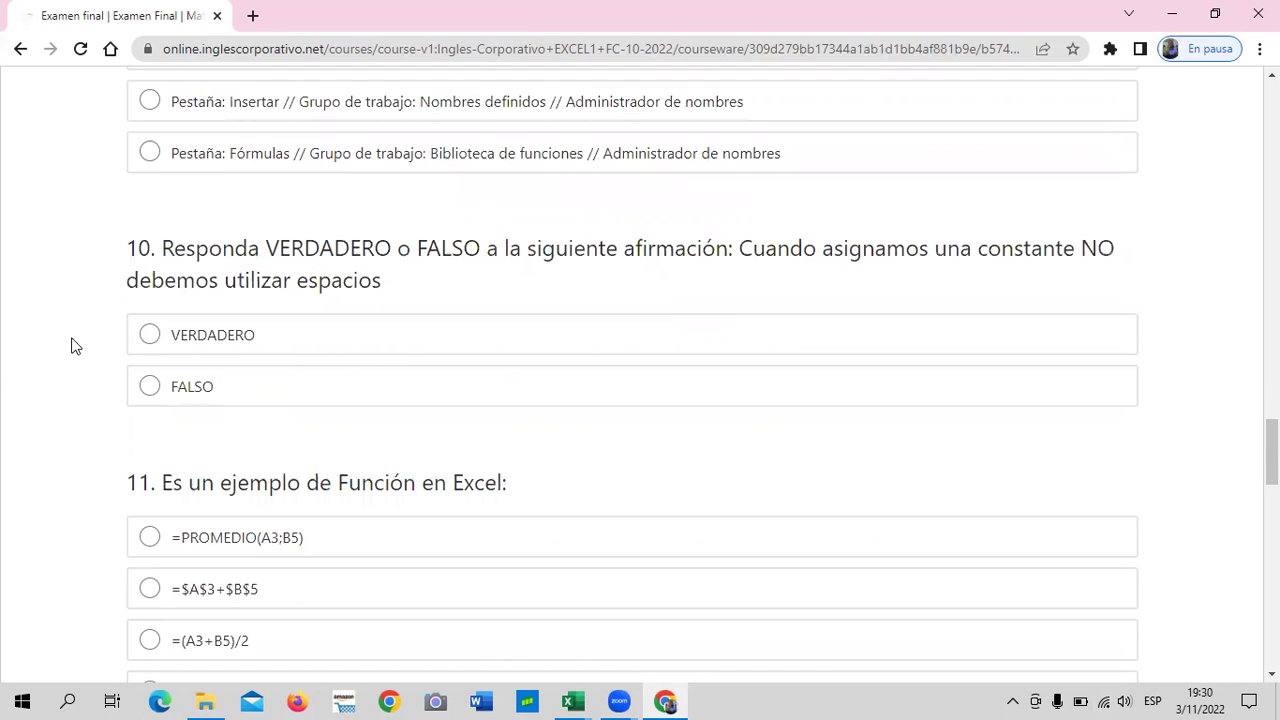
# Step: Mark question 10's statement VERDADERO and move on to question 11
pyautogui.click(146, 338)
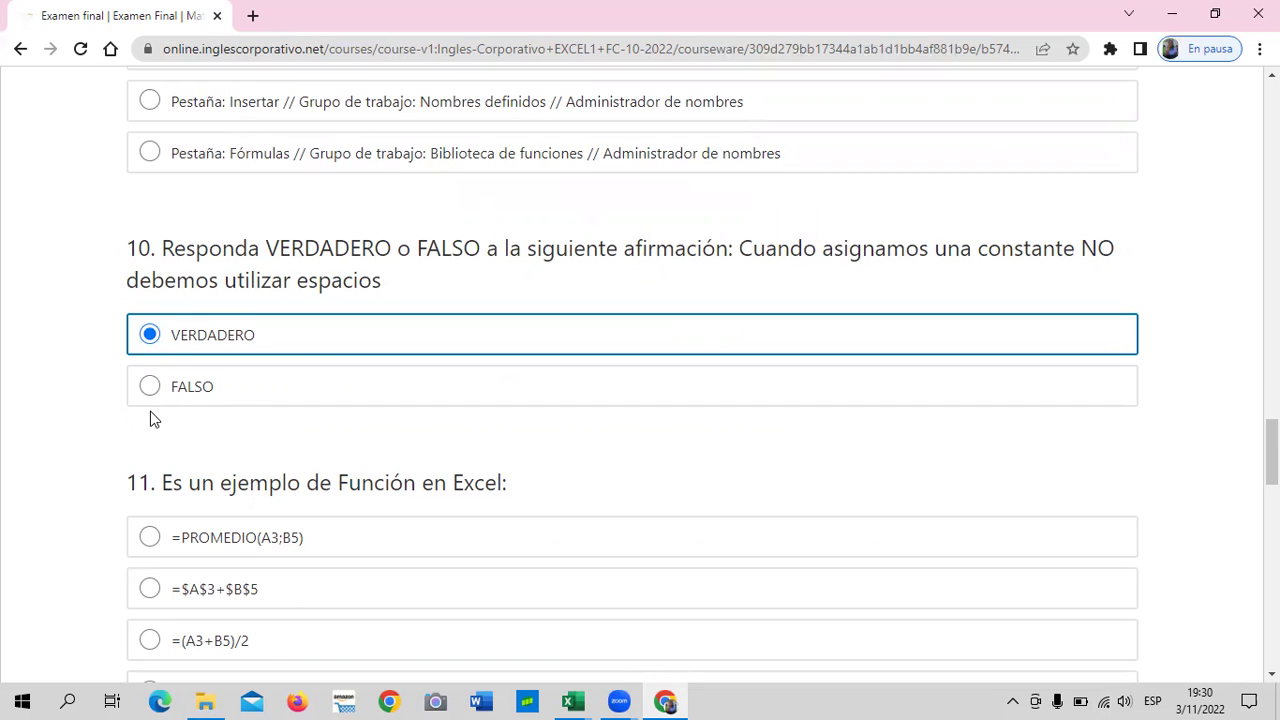
pyautogui.scroll(-1, 153, 418)
pyautogui.scroll(-1, 150, 418)
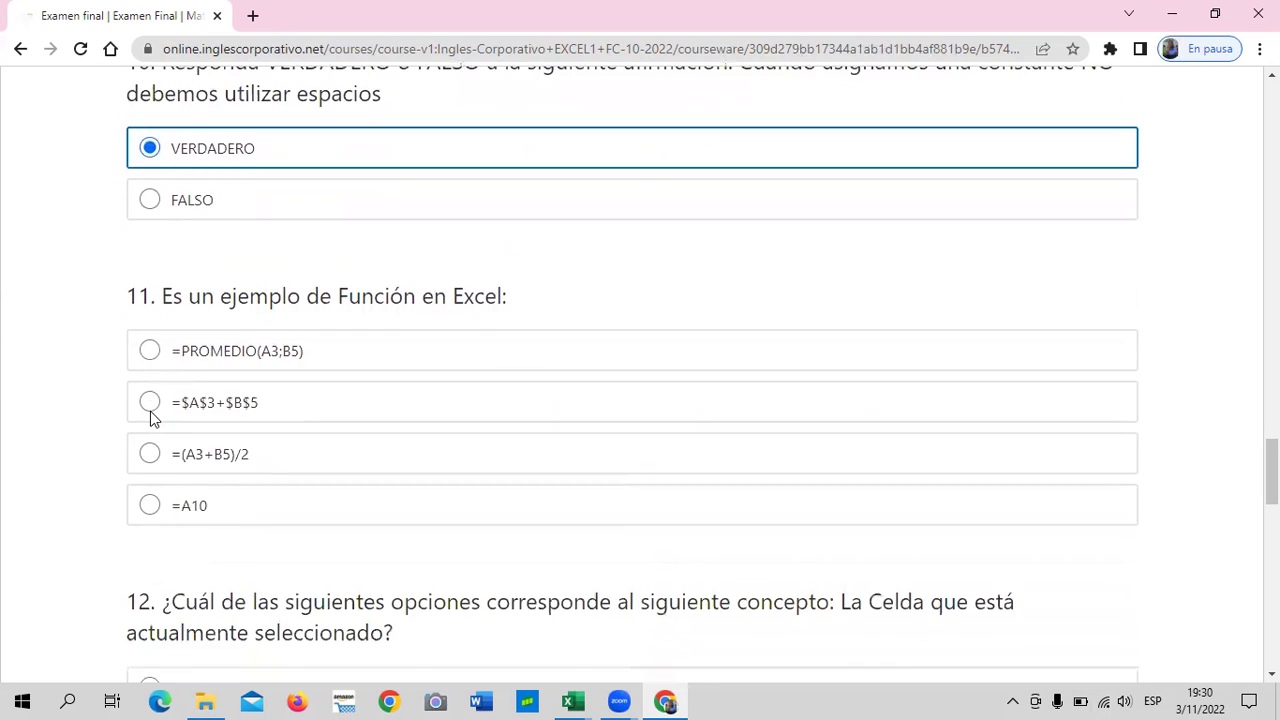
pyautogui.scroll(-1, 140, 430)
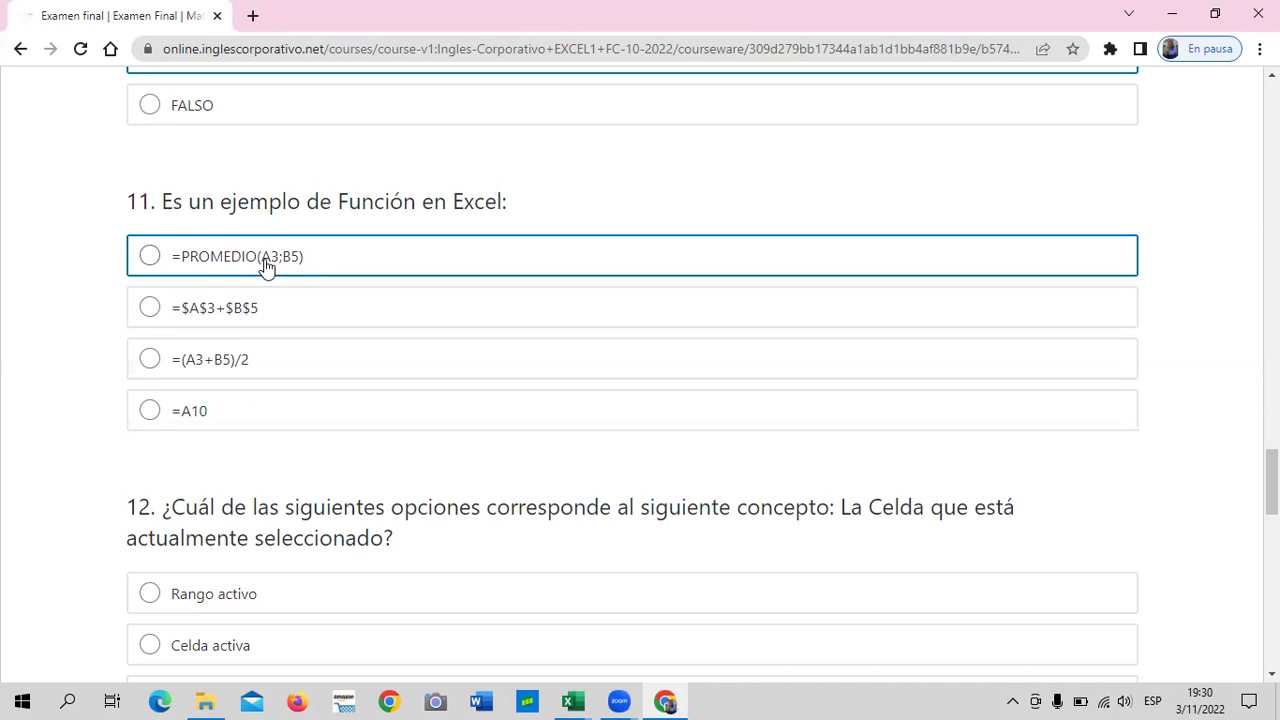
# Step: Answer question 11 with =PROMEDIO(A3;B5)
pyautogui.click(148, 256)
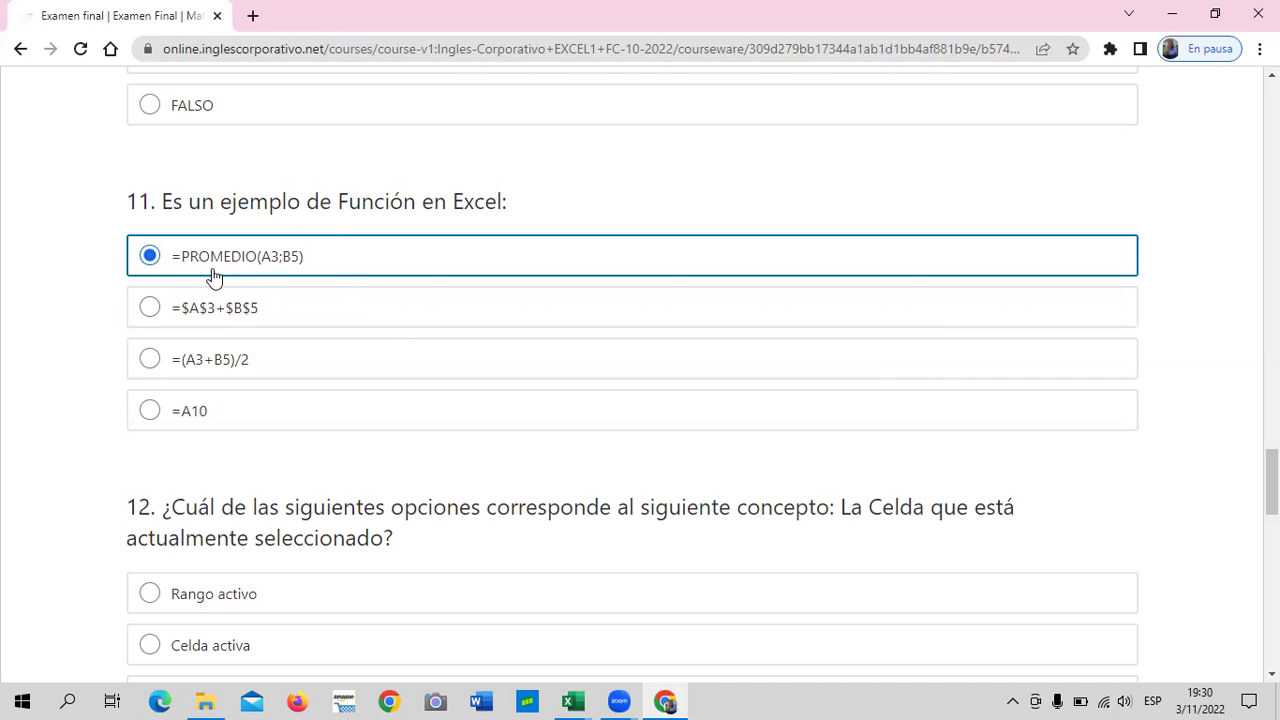
pyautogui.scroll(-3, 230, 280)
pyautogui.scroll(-1, 230, 280)
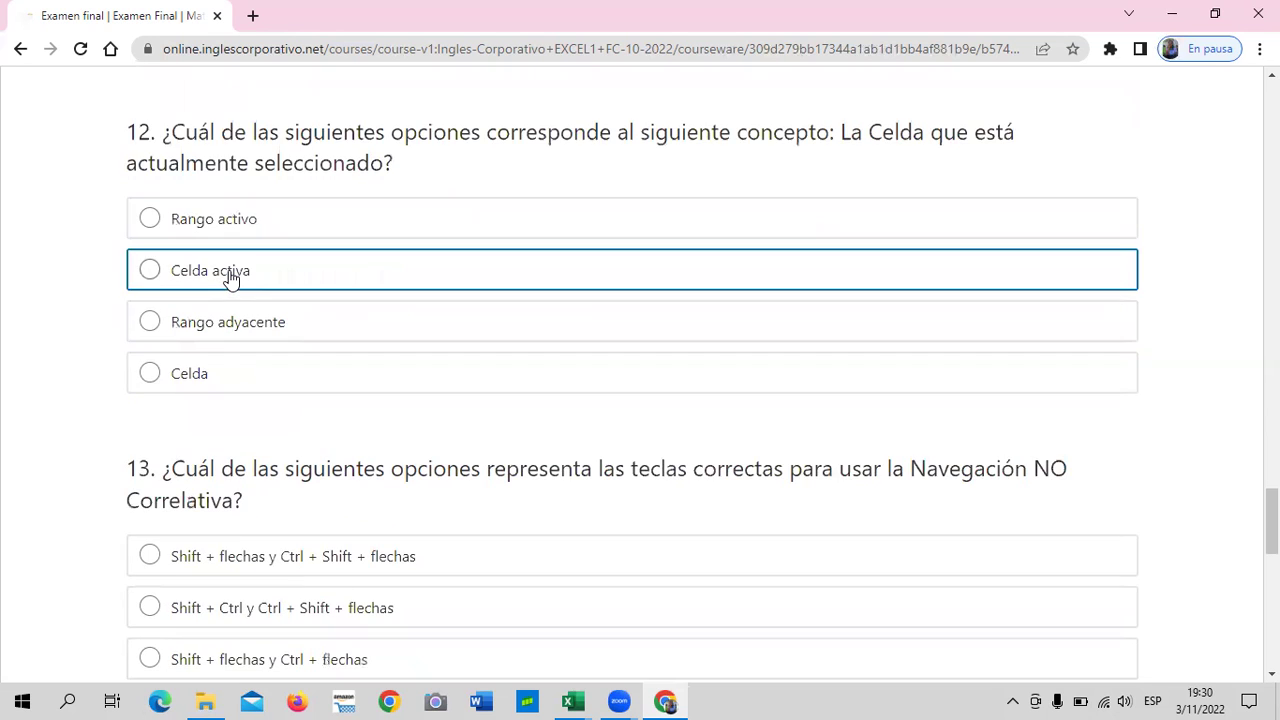
pyautogui.scroll(1, 230, 280)
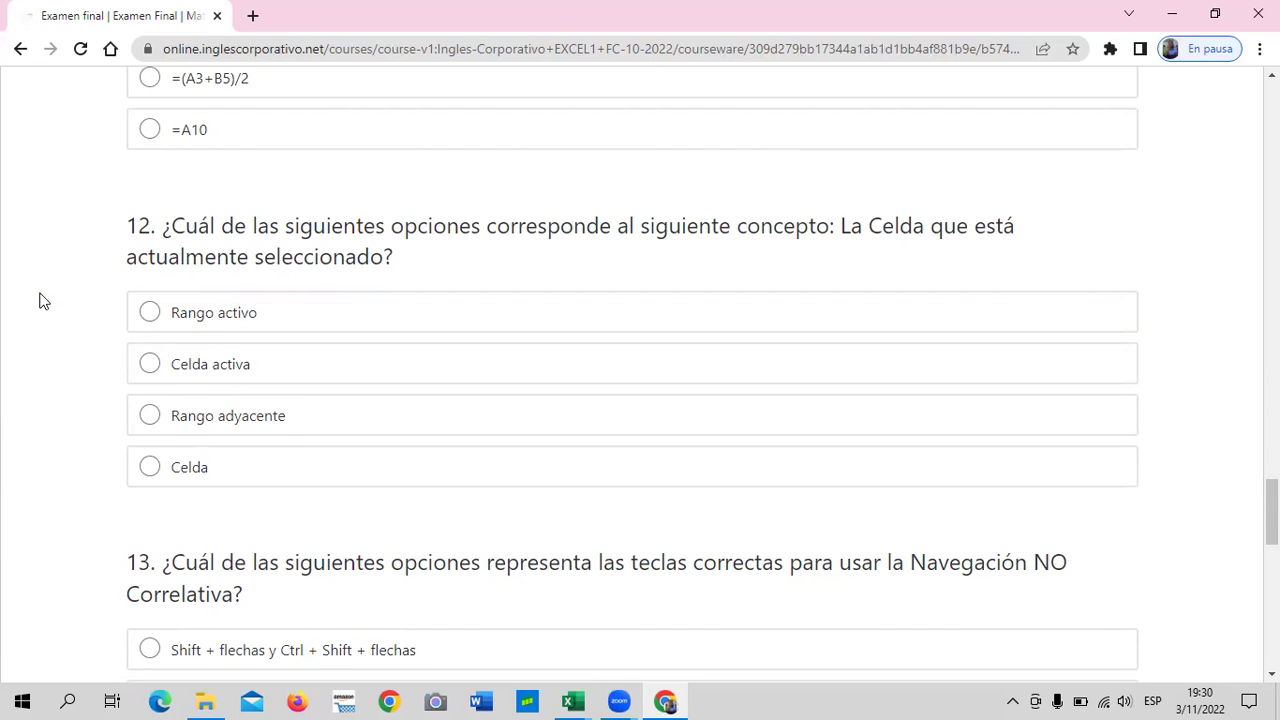
# Step: Choose Celda activa for question 12 and Ctrl + Click Izquierdo for question 13
pyautogui.click(150, 364)
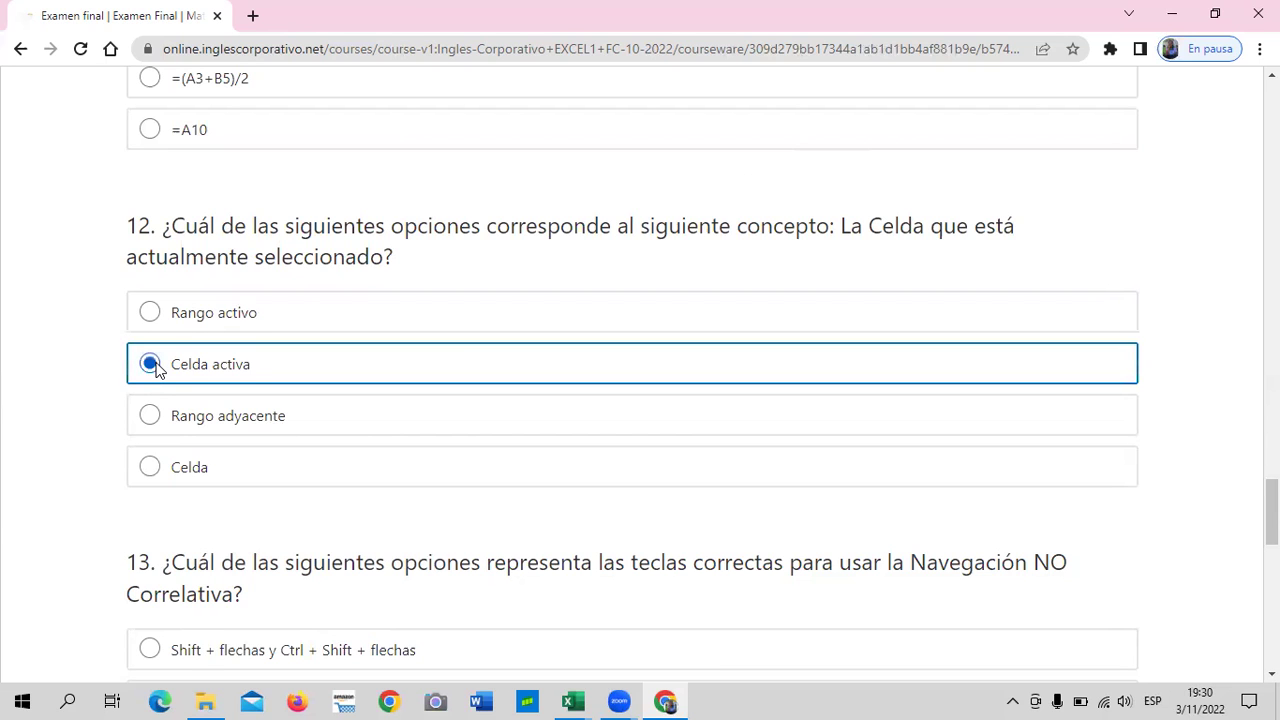
pyautogui.scroll(-2, 150, 366)
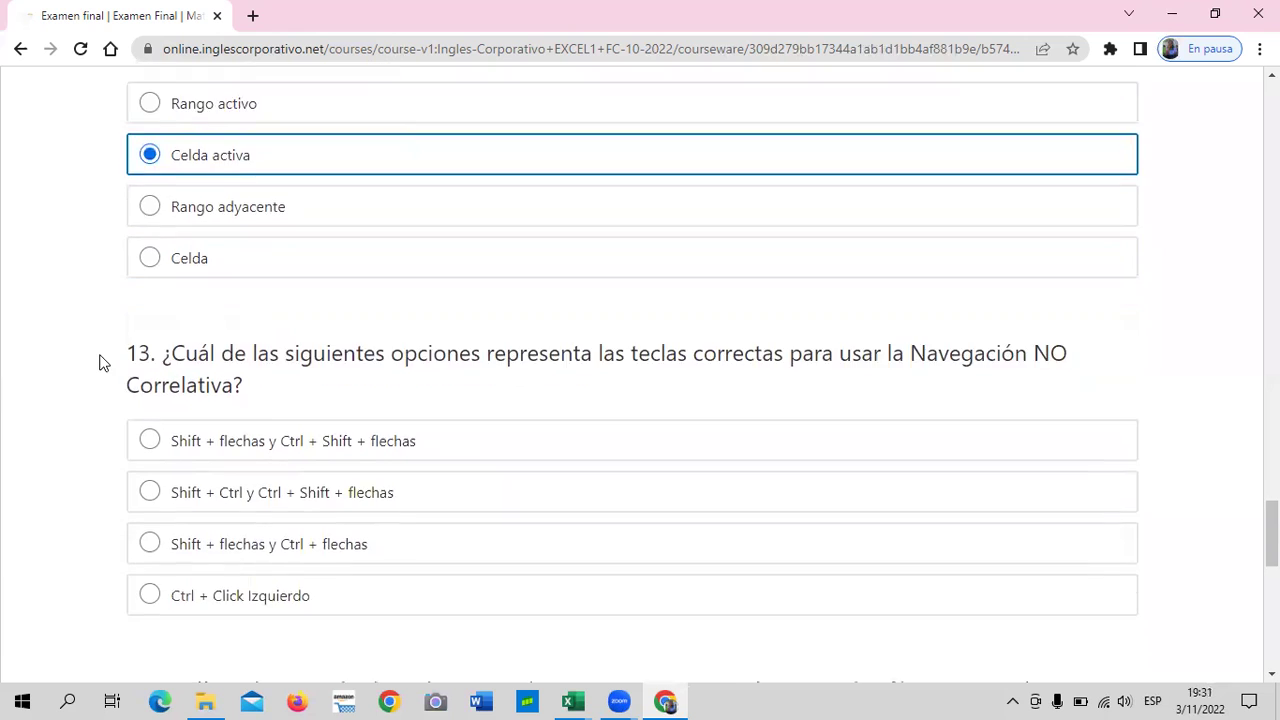
pyautogui.scroll(-2, 98, 360)
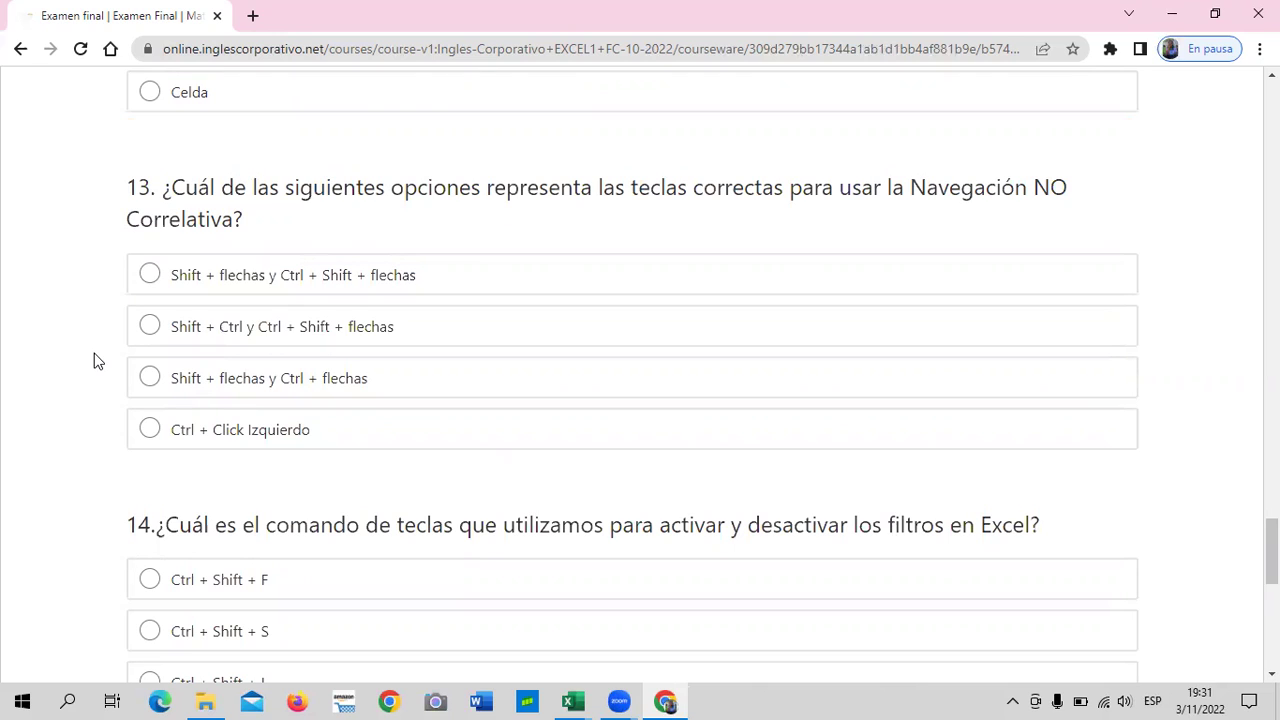
pyautogui.click(148, 430)
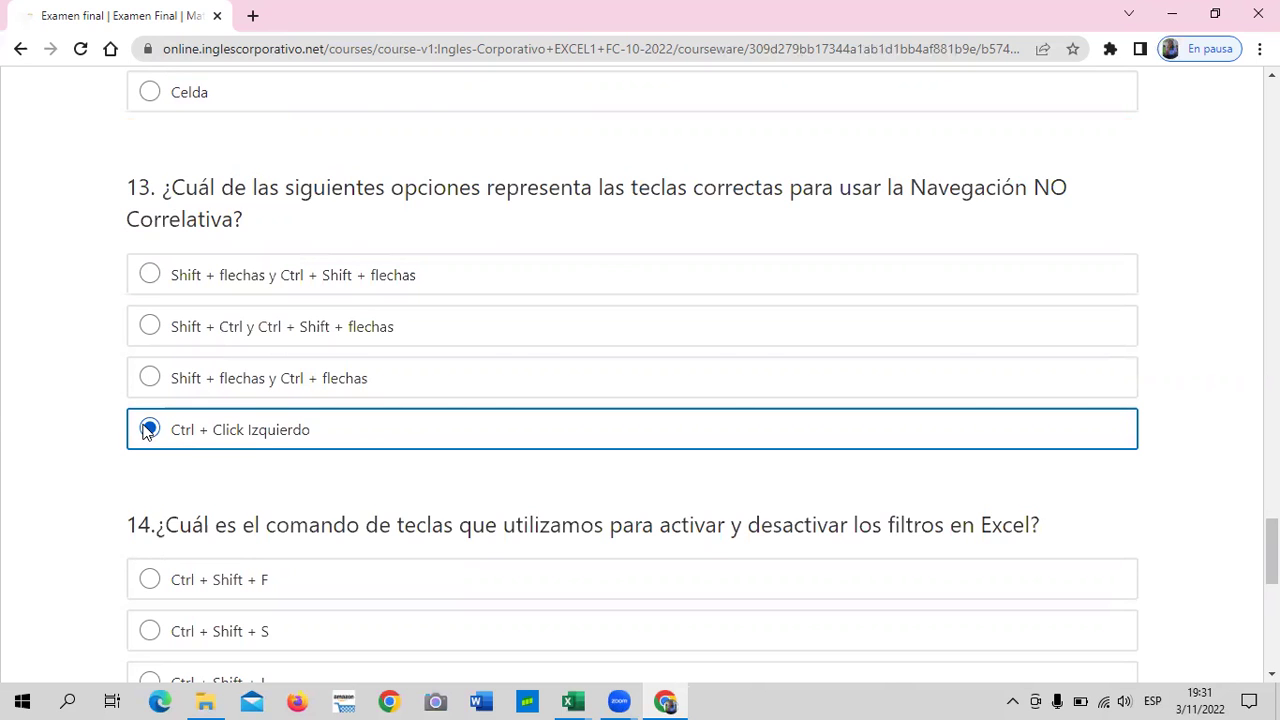
# Step: Select Ctrl + Shift + L as question 14's answer and continue to question 15
pyautogui.scroll(-1, 225, 482)
pyautogui.scroll(-3, 225, 482)
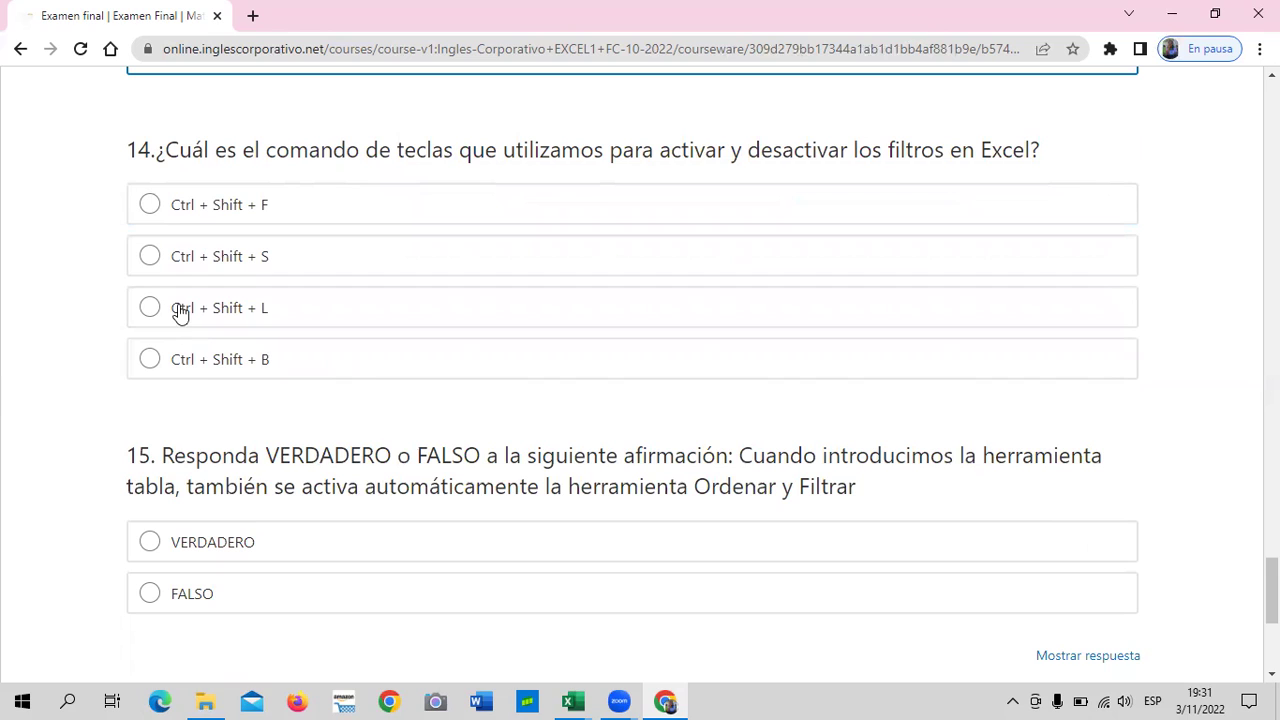
pyautogui.click(149, 309)
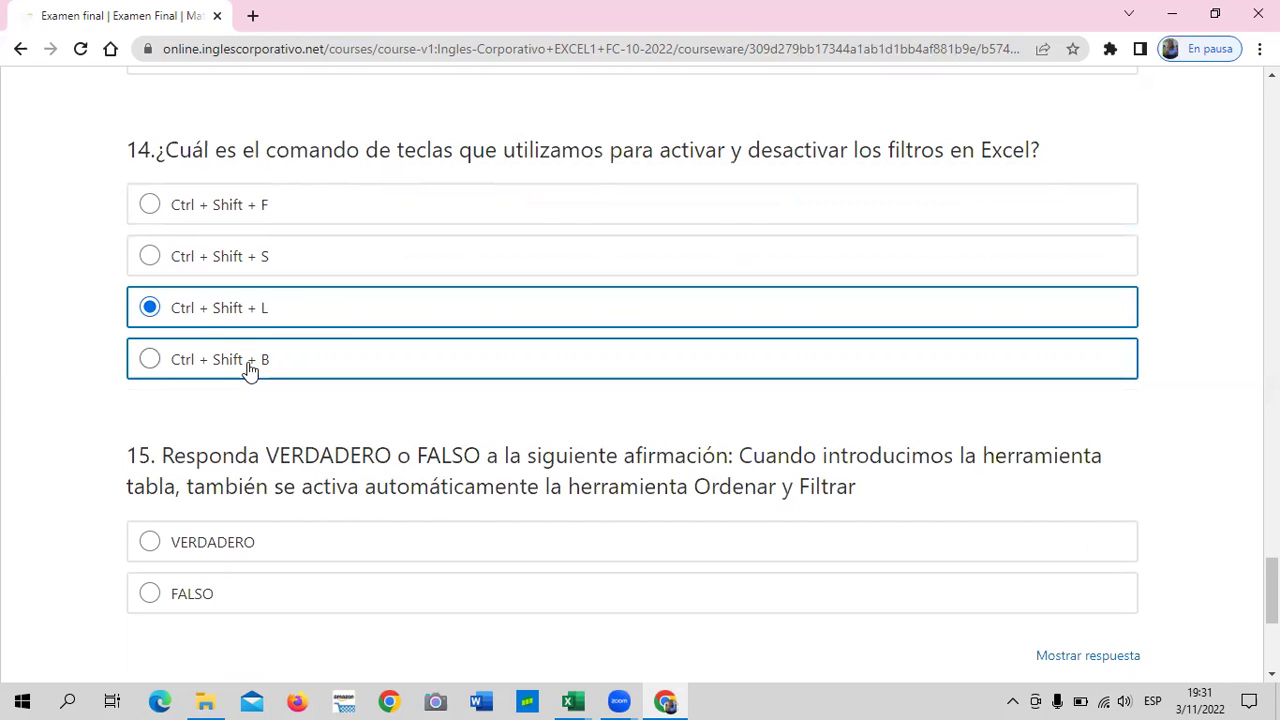
pyautogui.scroll(-1, 250, 368)
pyautogui.scroll(-1, 250, 366)
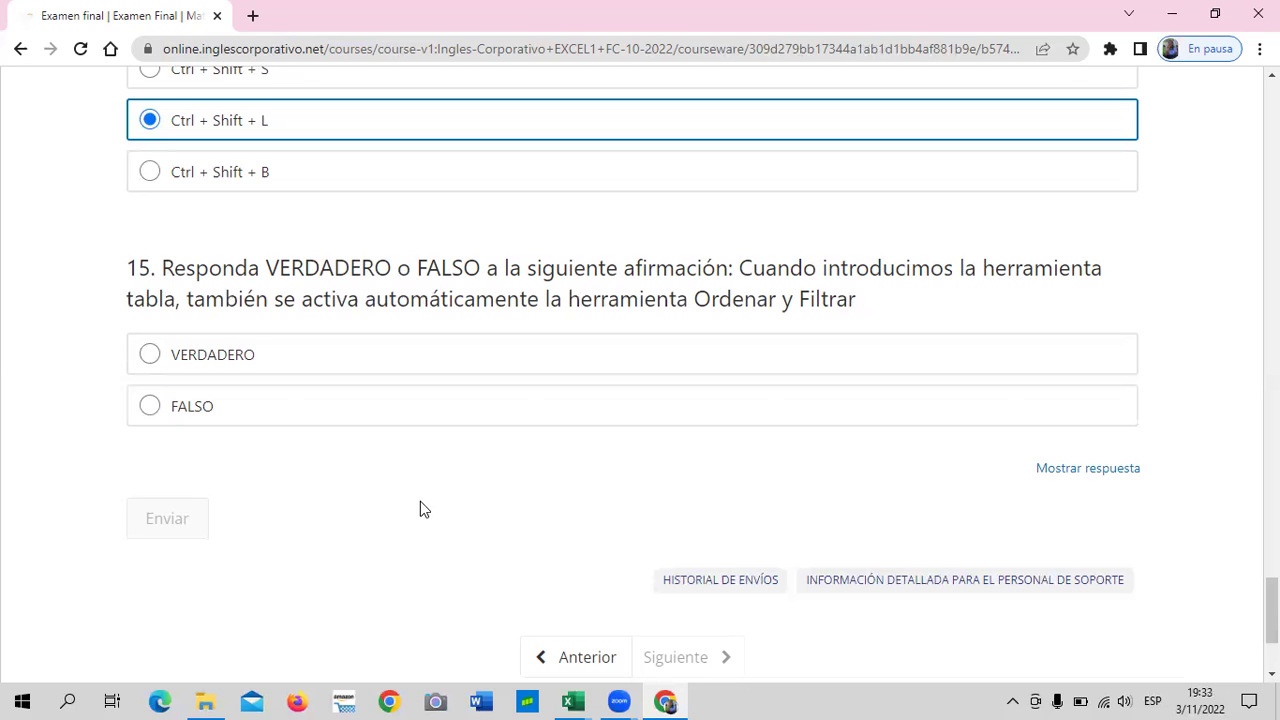
pyautogui.scroll(1, 427, 475)
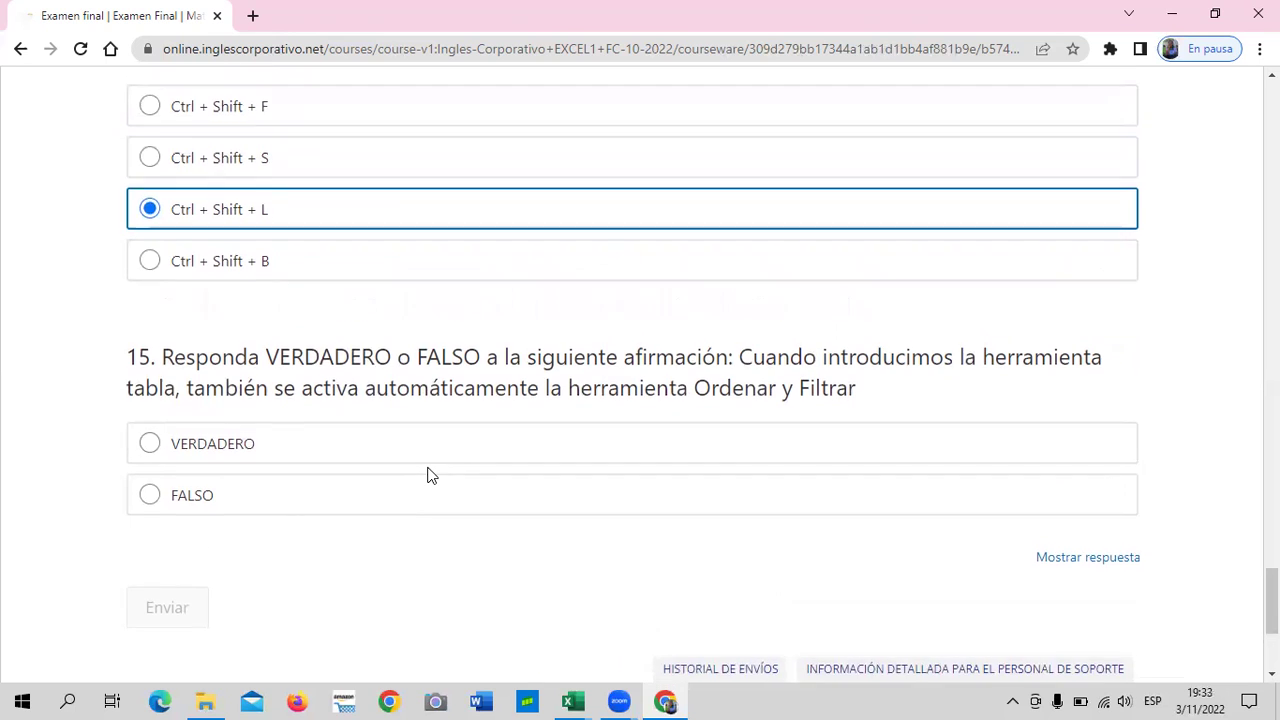
pyautogui.scroll(1, 430, 477)
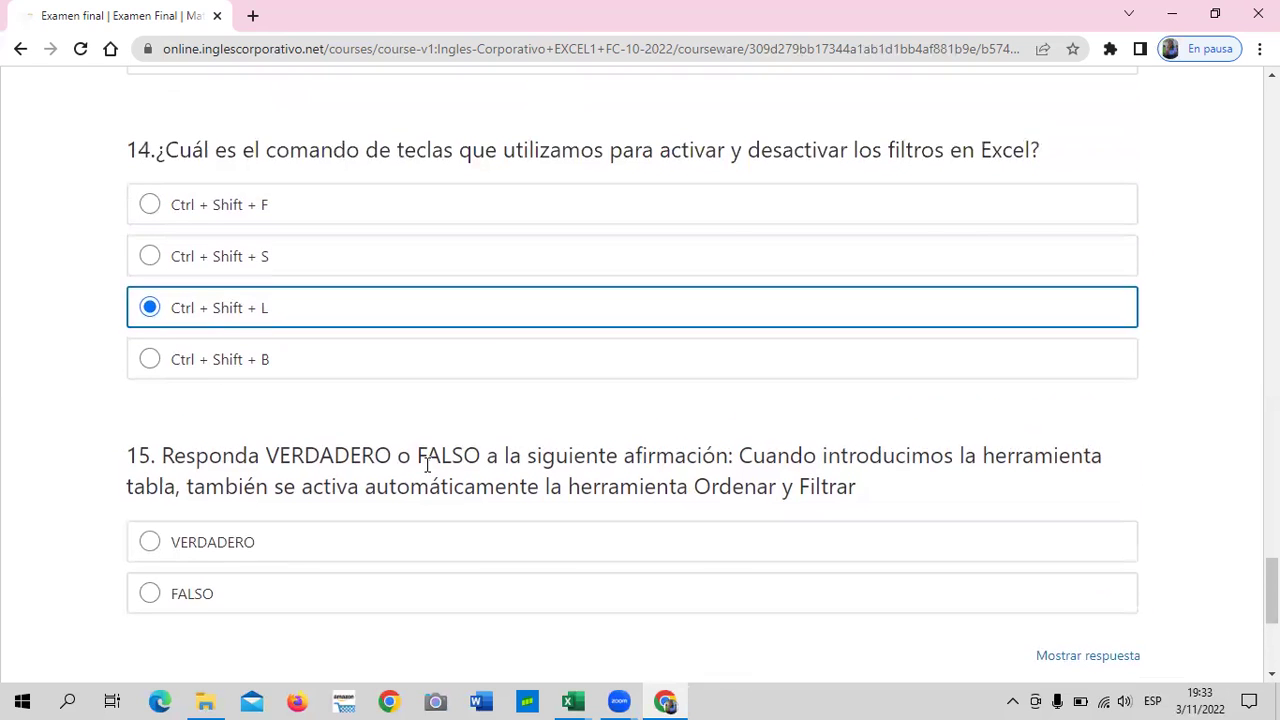
pyautogui.scroll(-1, 427, 465)
pyautogui.scroll(-1, 426, 466)
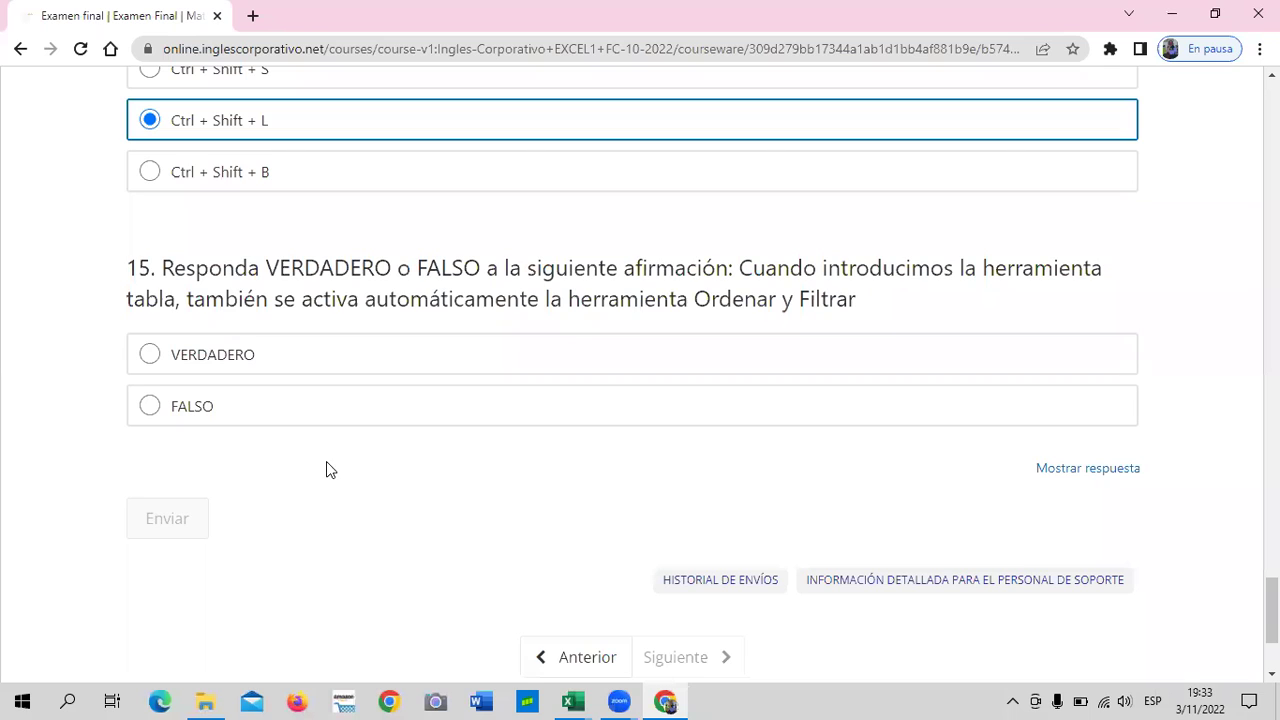
# Step: Mark question 15 VERDADERO so the exam's Enviar button becomes available
pyautogui.click(421, 465)
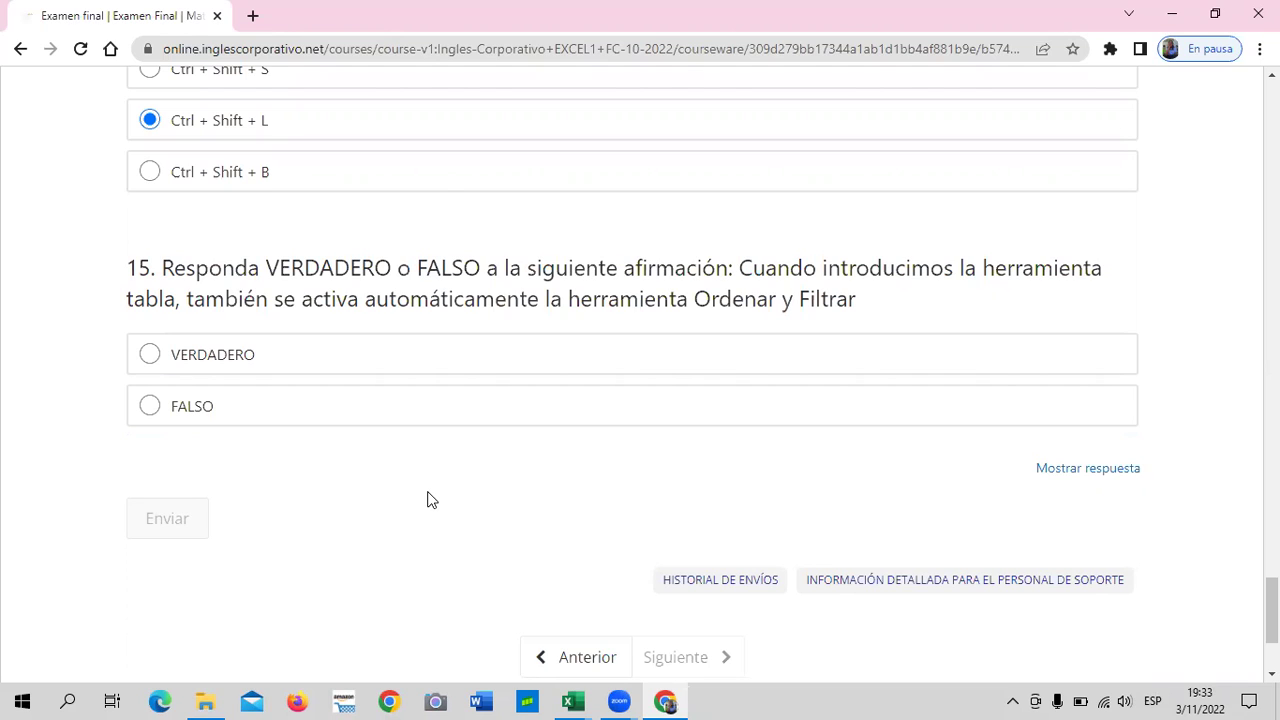
pyautogui.click(150, 355)
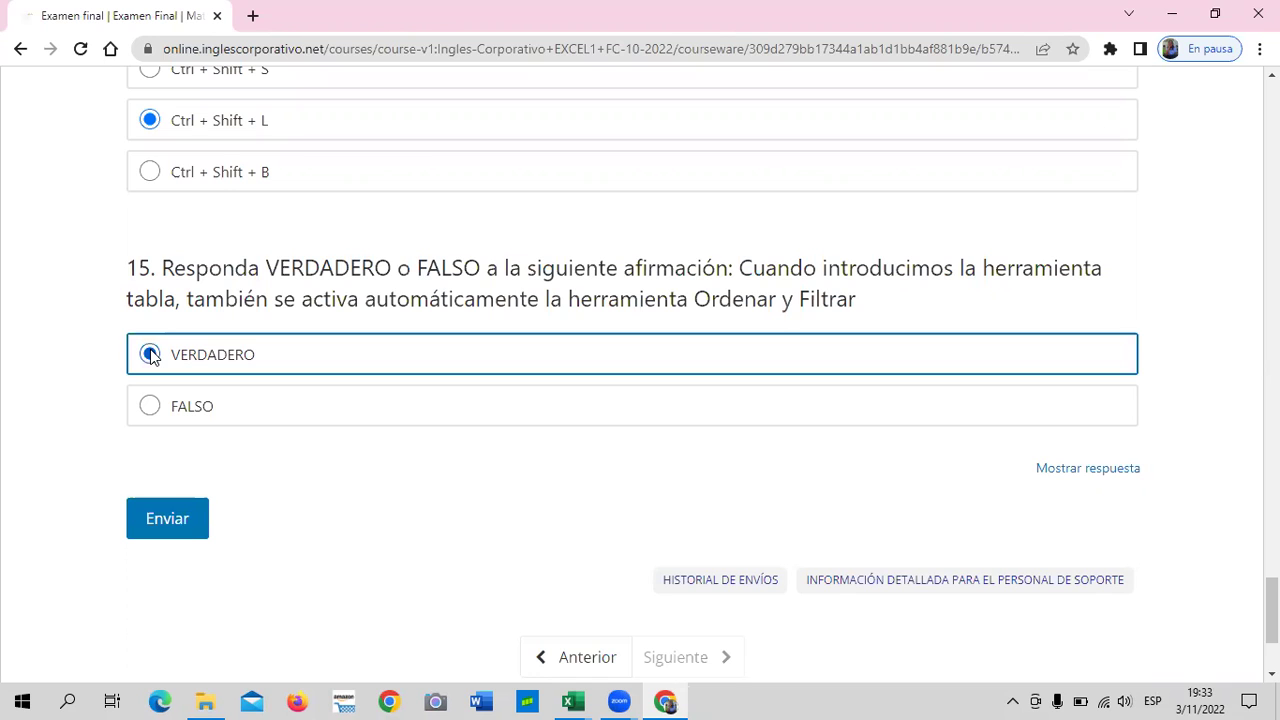
pyautogui.click(1124, 474)
pyautogui.scroll(3, 1124, 474)
pyautogui.scroll(2, 1124, 474)
pyautogui.scroll(4, 1124, 474)
pyautogui.scroll(5, 1124, 474)
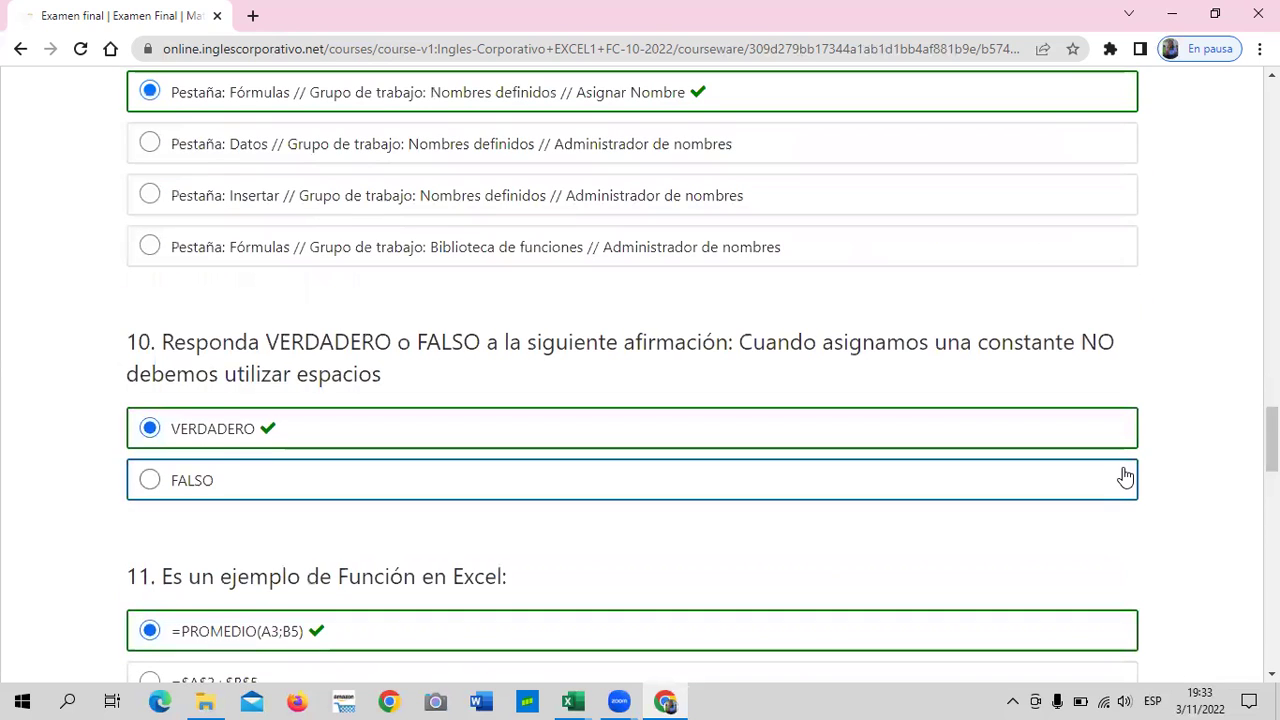
pyautogui.scroll(5, 1124, 476)
pyautogui.scroll(5, 1124, 476)
pyautogui.scroll(2, 1124, 476)
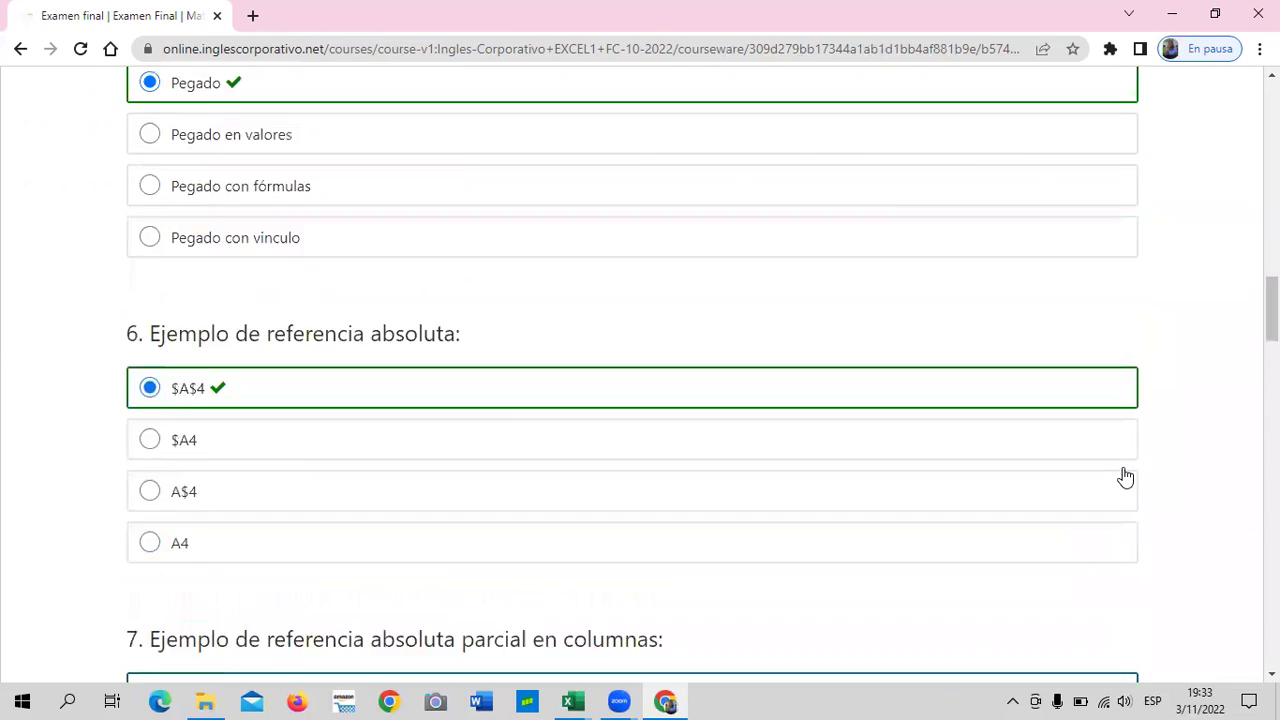
pyautogui.scroll(7, 1124, 476)
pyautogui.scroll(6, 1124, 476)
pyautogui.scroll(3, 1124, 476)
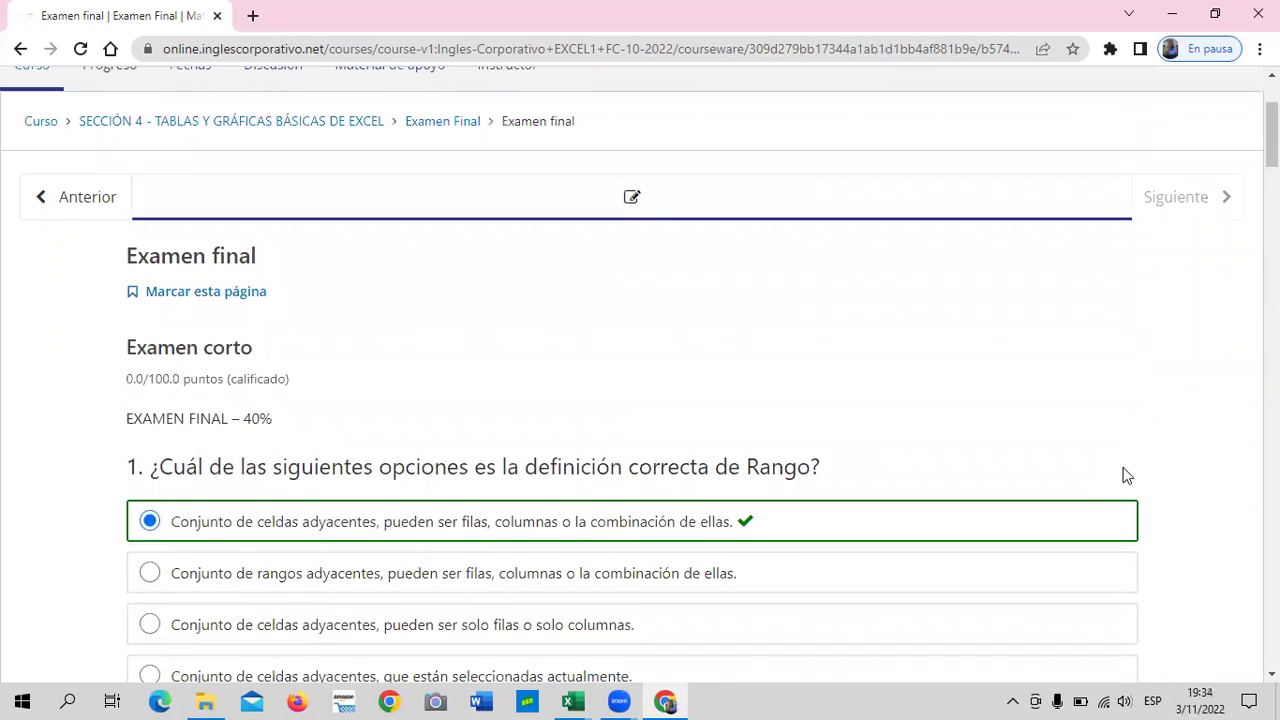
pyautogui.scroll(-2, 812, 445)
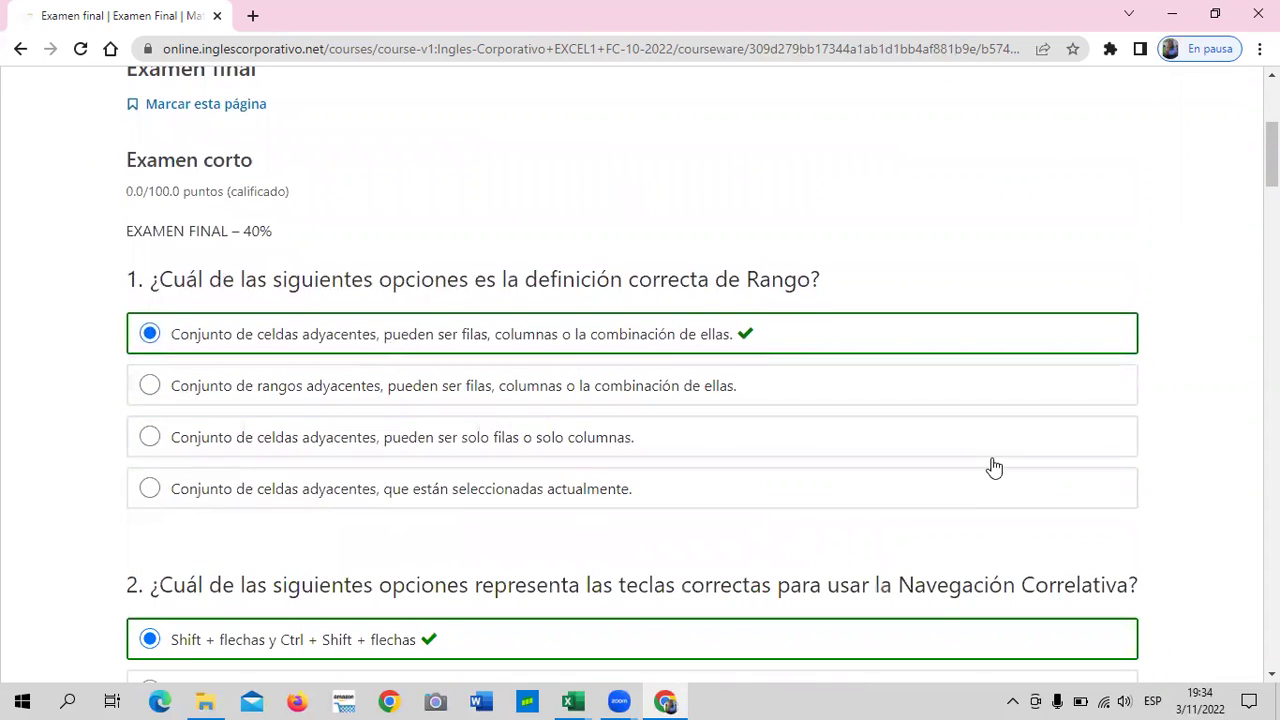
pyautogui.scroll(-2, 941, 258)
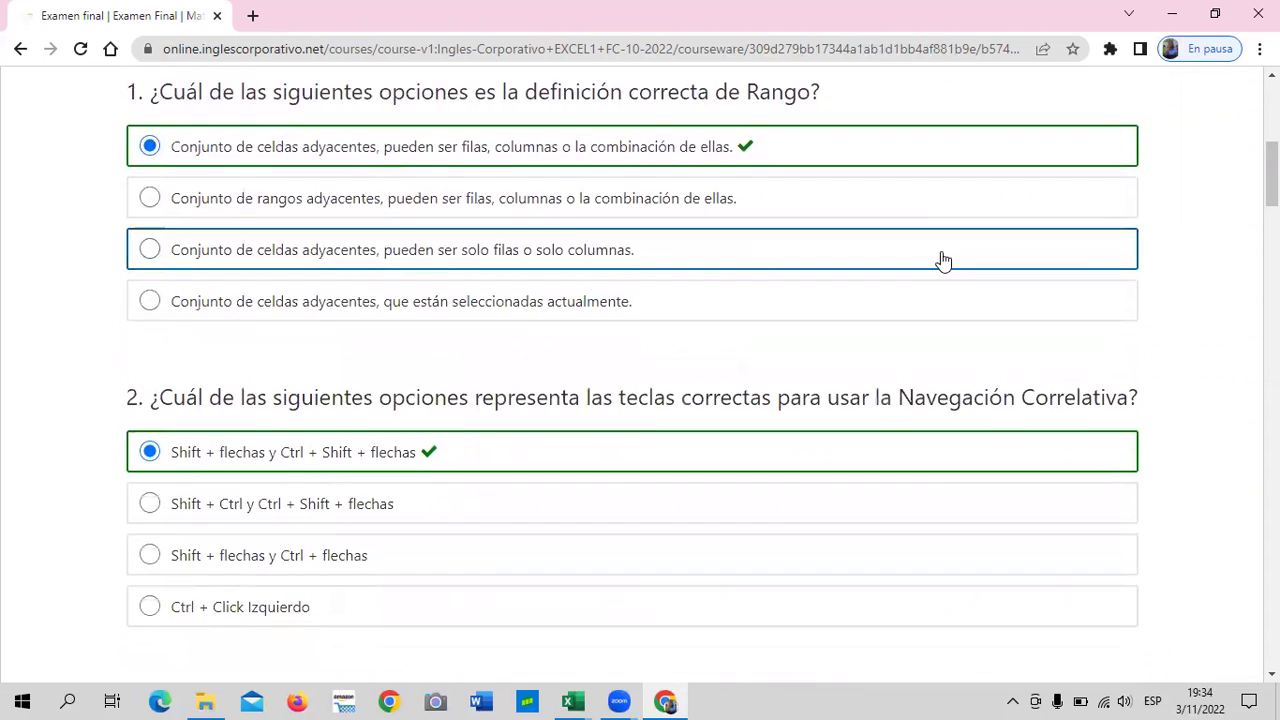
pyautogui.scroll(-1, 941, 258)
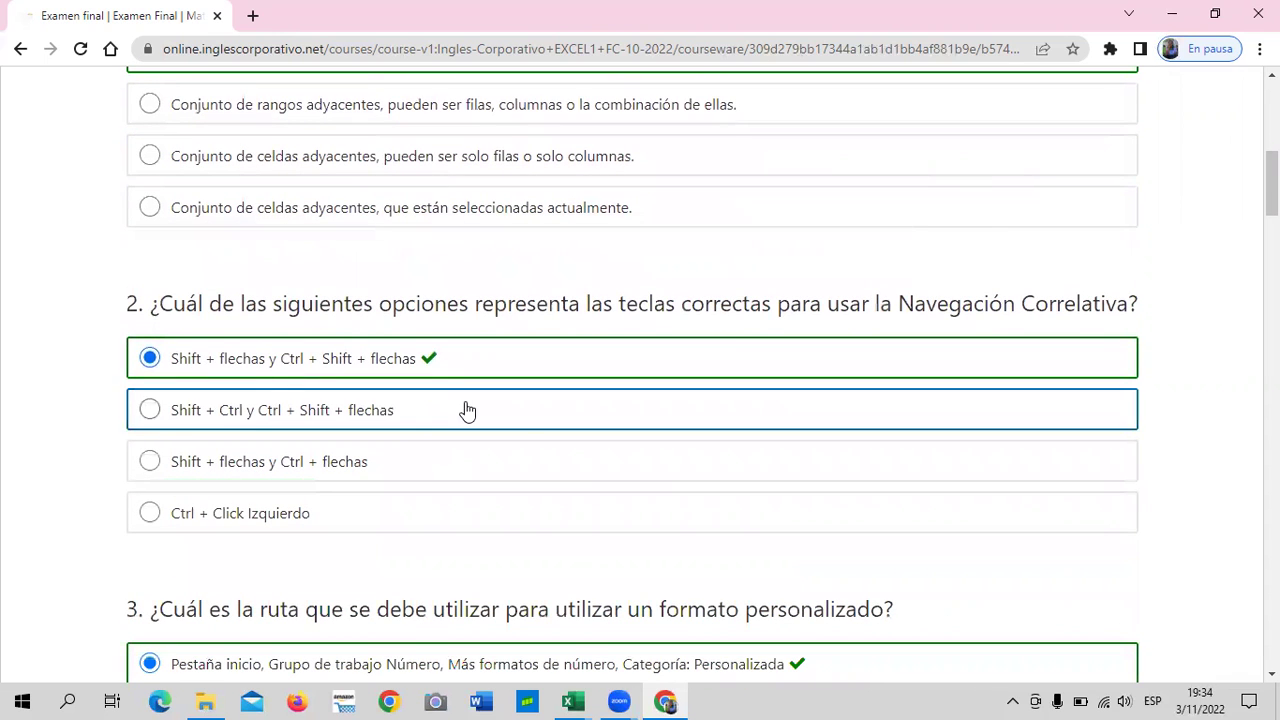
pyautogui.scroll(-2, 520, 422)
pyautogui.scroll(-1, 740, 465)
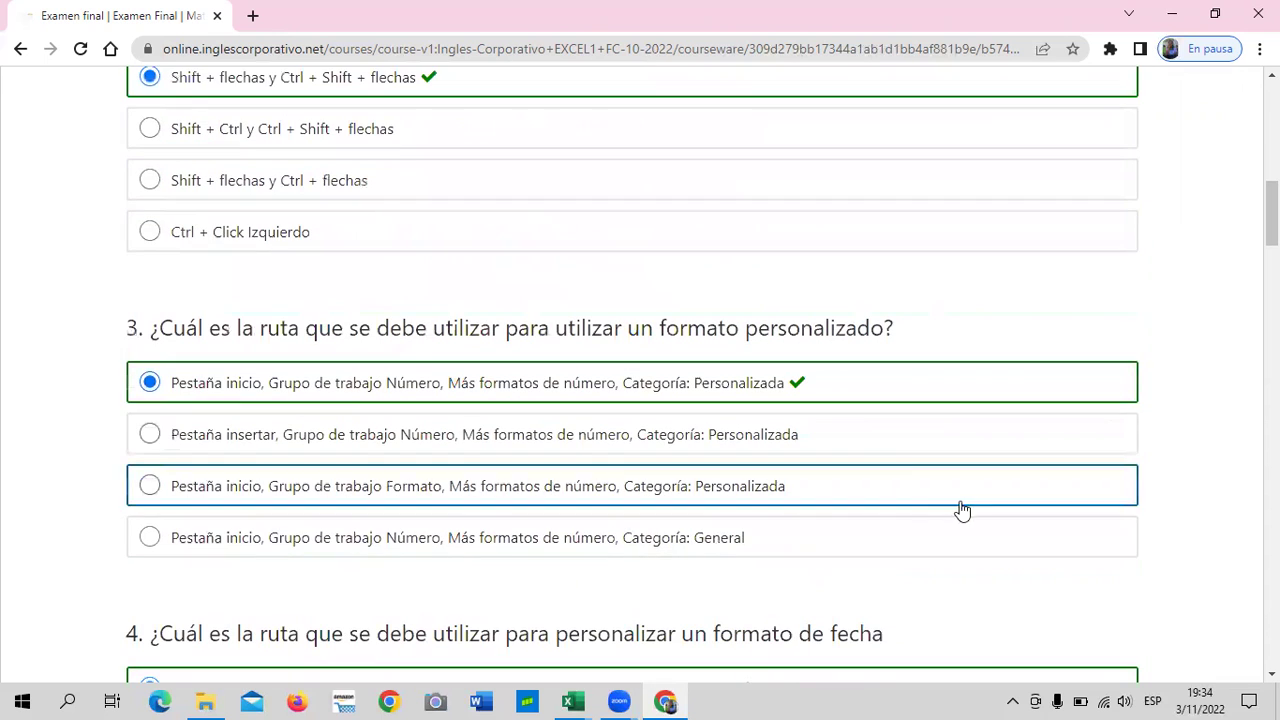
pyautogui.scroll(-1, 866, 430)
pyautogui.scroll(-1, 911, 440)
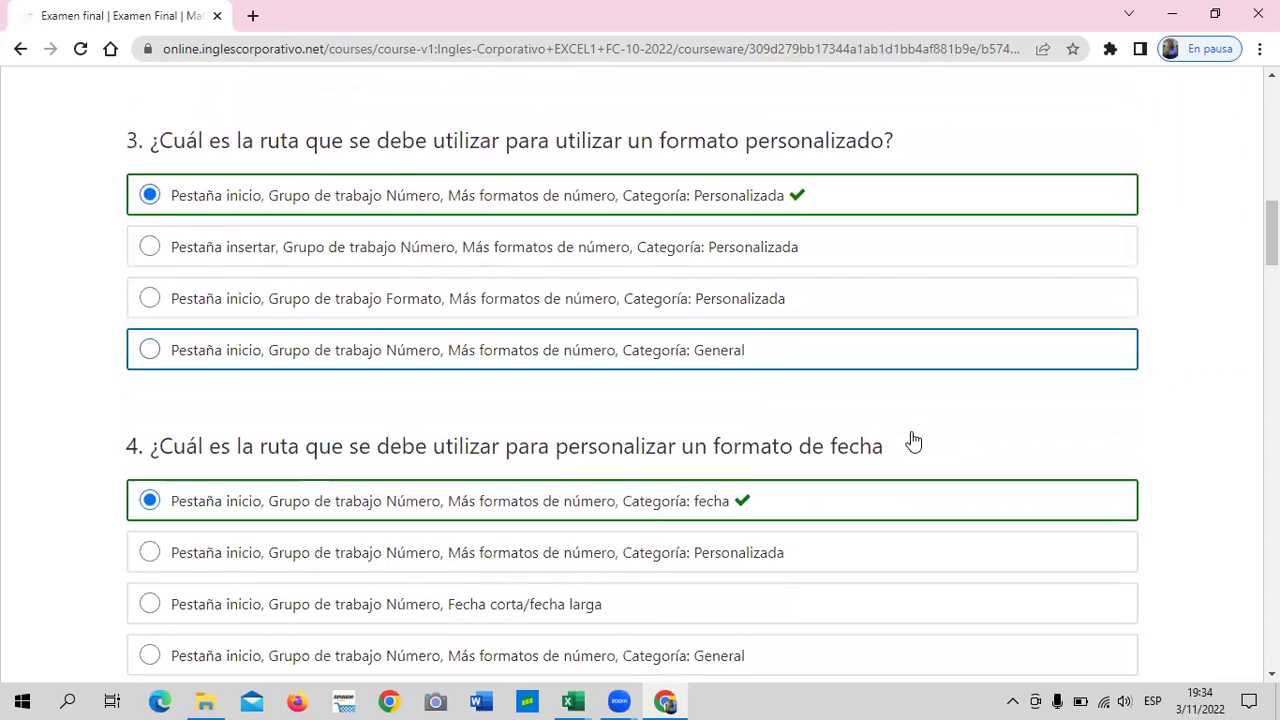
pyautogui.scroll(-1, 907, 435)
pyautogui.scroll(-1, 905, 445)
pyautogui.scroll(-3, 905, 444)
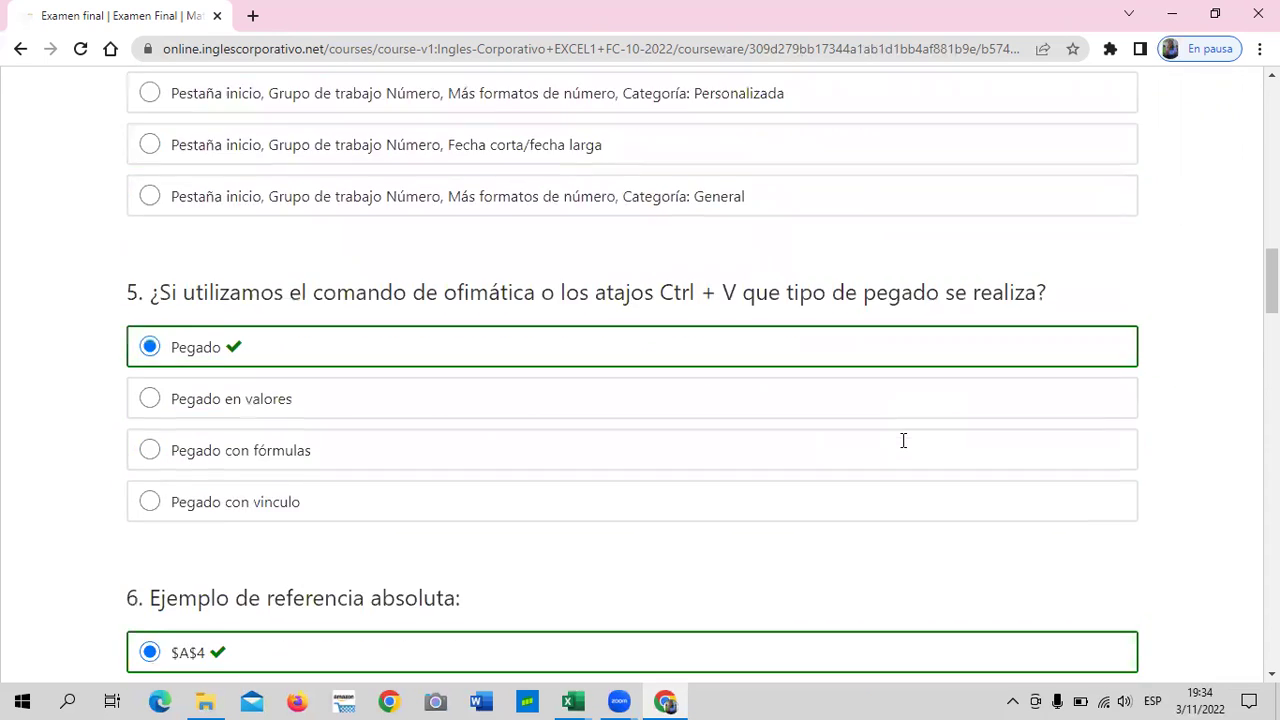
pyautogui.scroll(-2, 686, 551)
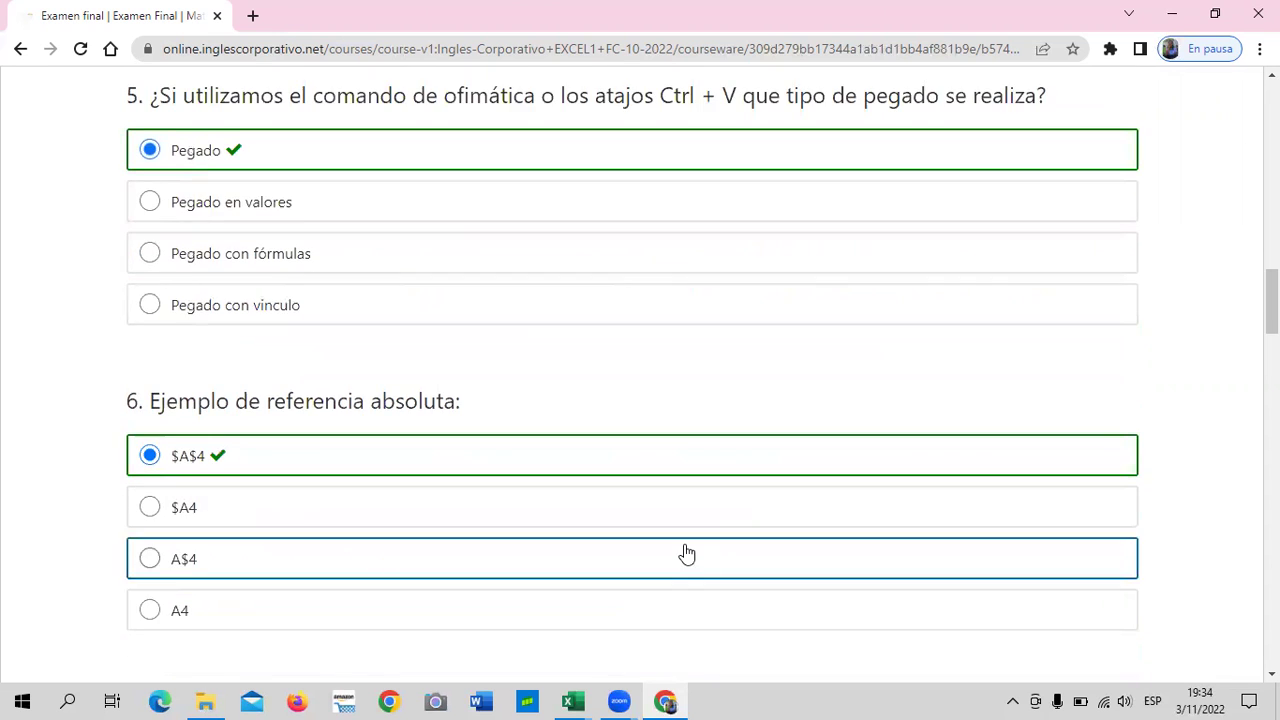
pyautogui.scroll(-2, 686, 551)
pyautogui.scroll(-2, 700, 524)
pyautogui.scroll(-2, 700, 522)
pyautogui.scroll(-3, 699, 518)
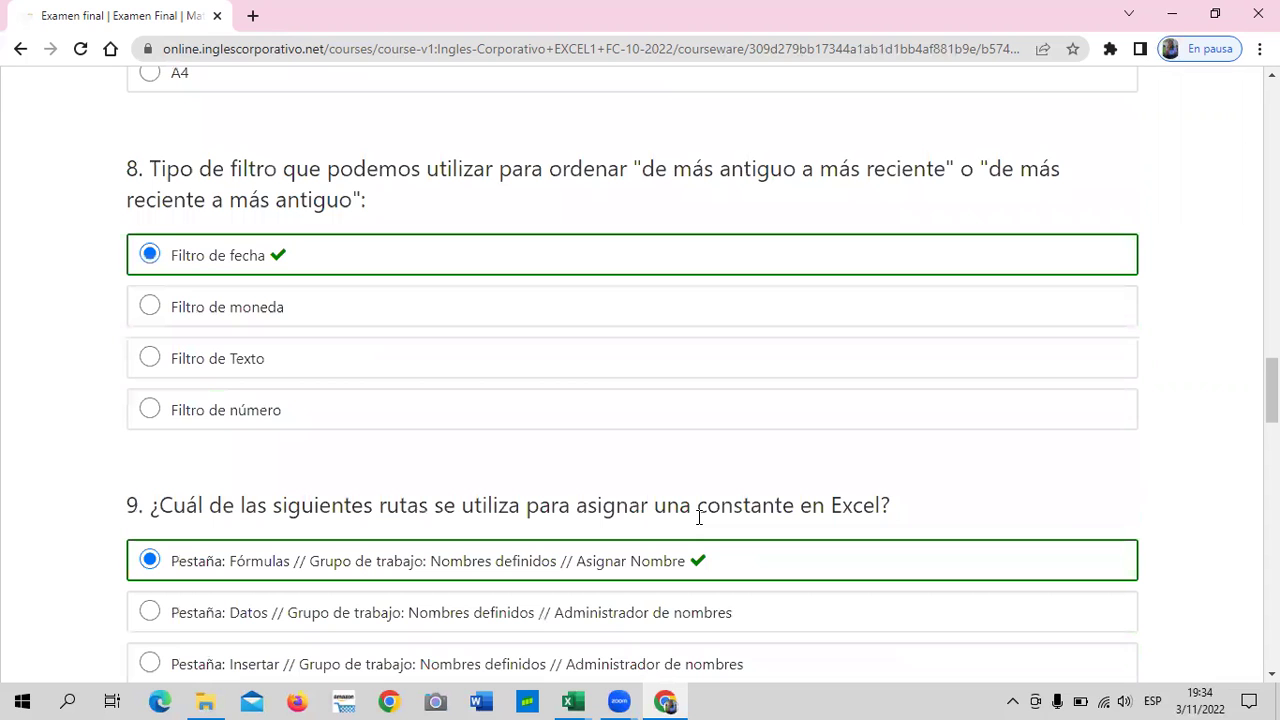
pyautogui.scroll(-2, 699, 517)
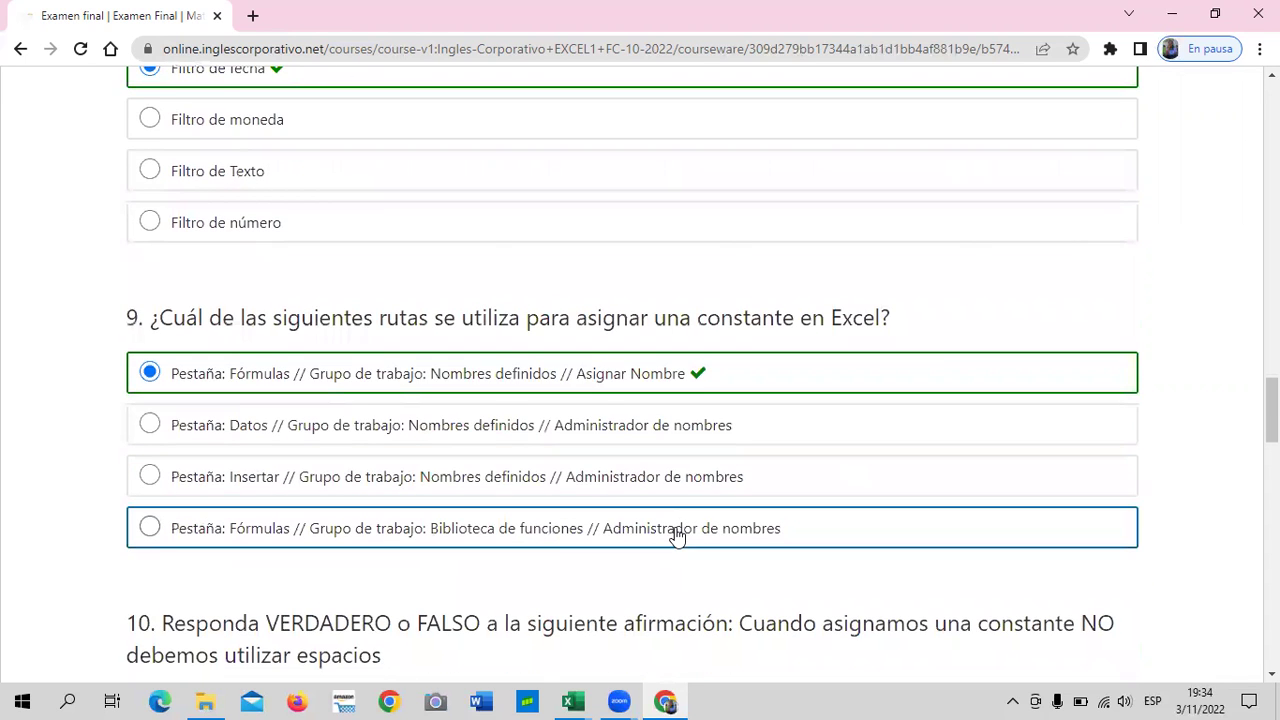
pyautogui.scroll(-2, 677, 535)
pyautogui.scroll(-2, 675, 515)
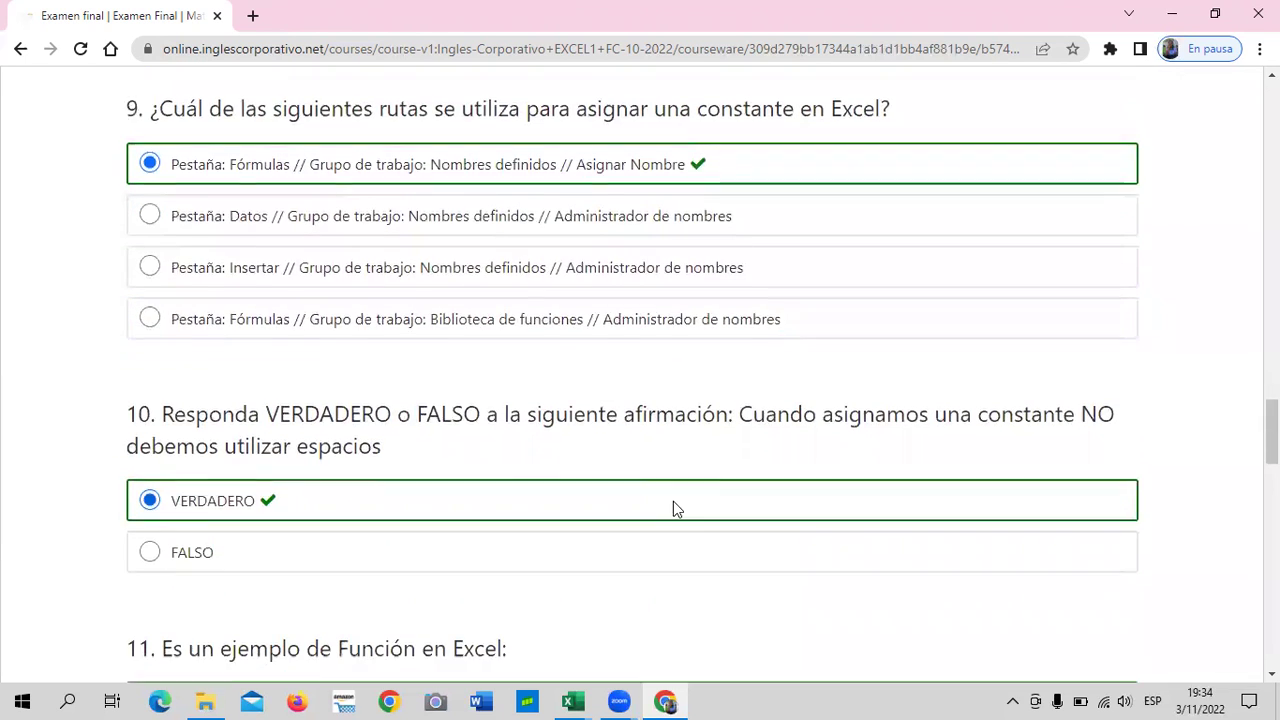
pyautogui.scroll(-1, 673, 501)
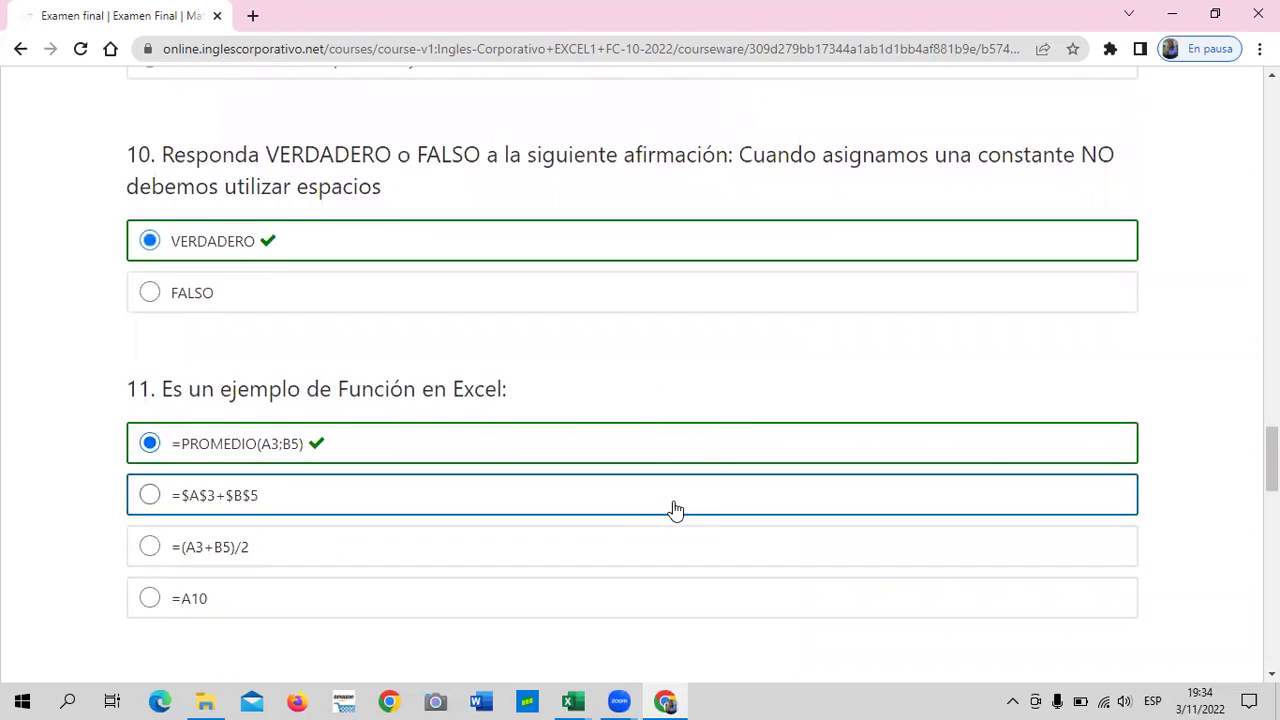
pyautogui.scroll(-5, 718, 380)
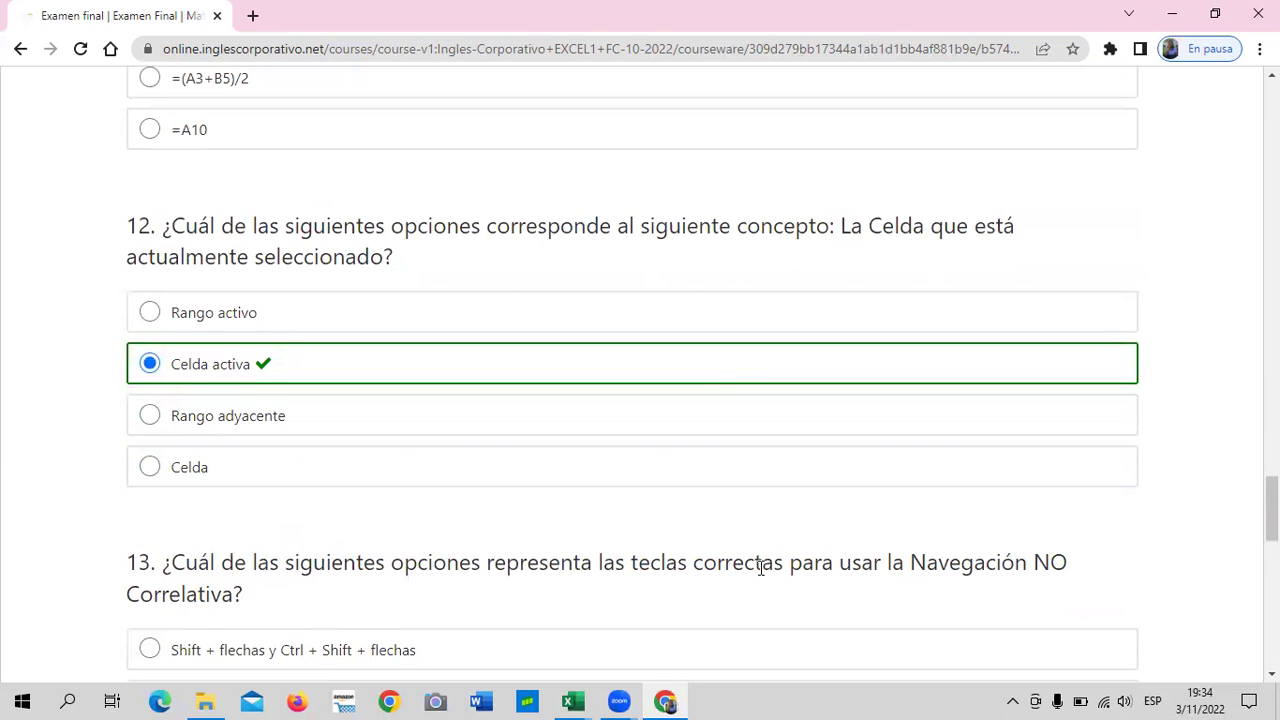
pyautogui.scroll(-2, 760, 567)
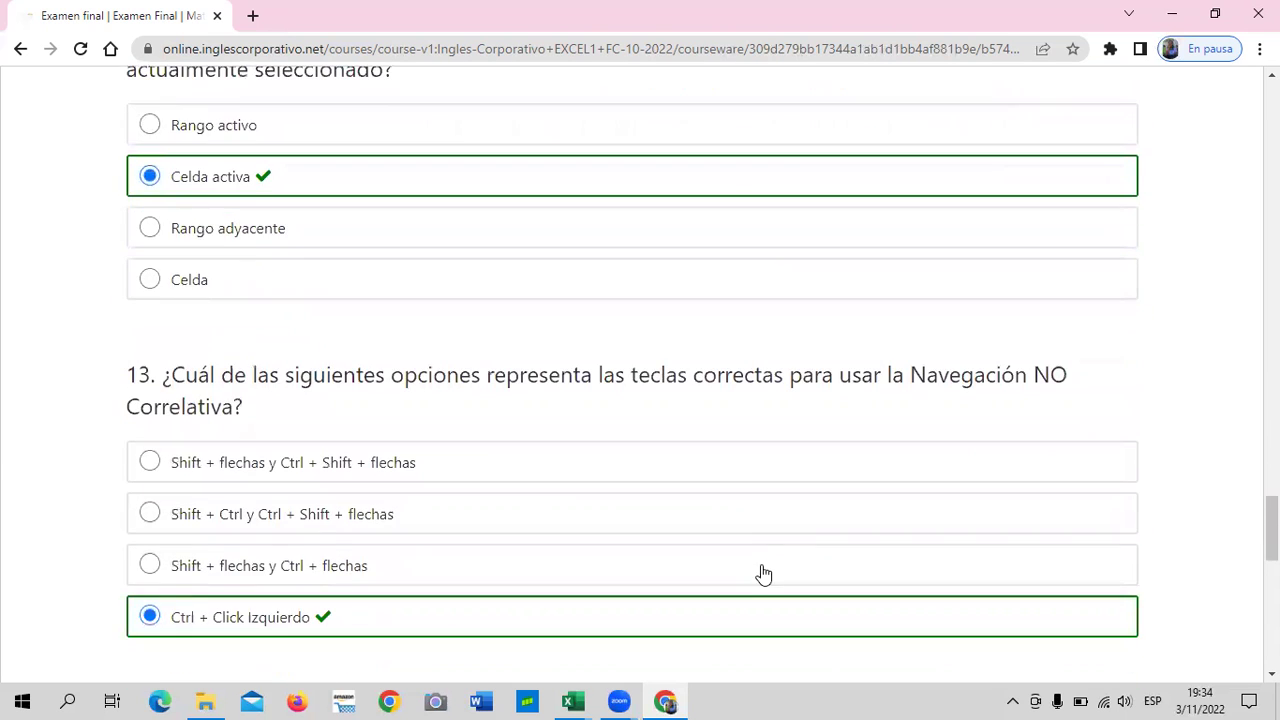
pyautogui.scroll(-1, 762, 572)
pyautogui.scroll(-2, 760, 565)
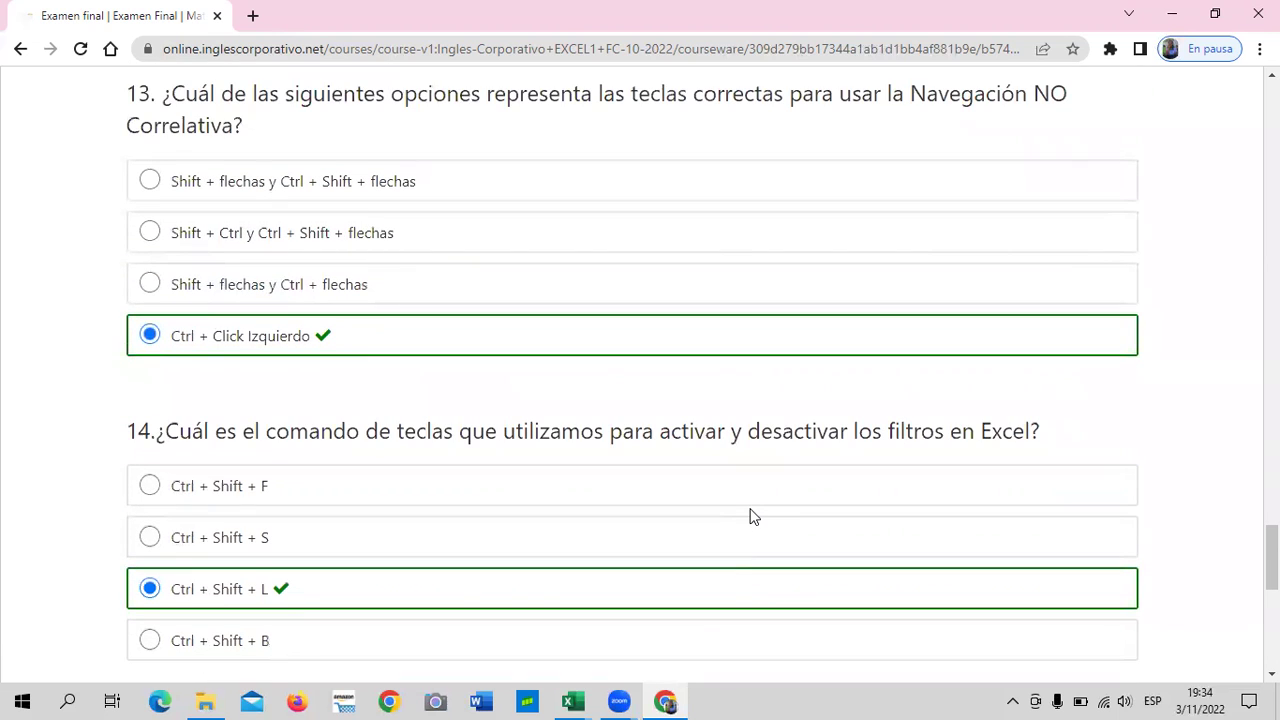
pyautogui.scroll(-2, 758, 516)
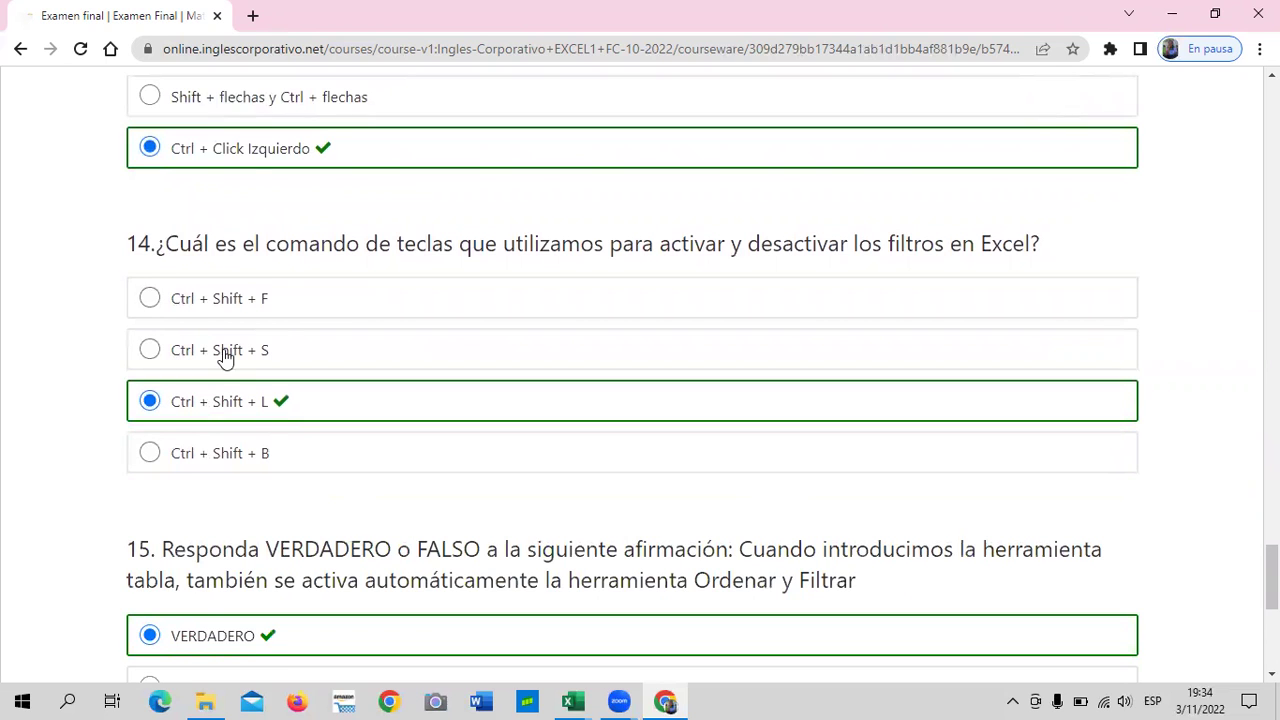
pyautogui.scroll(-1, 225, 358)
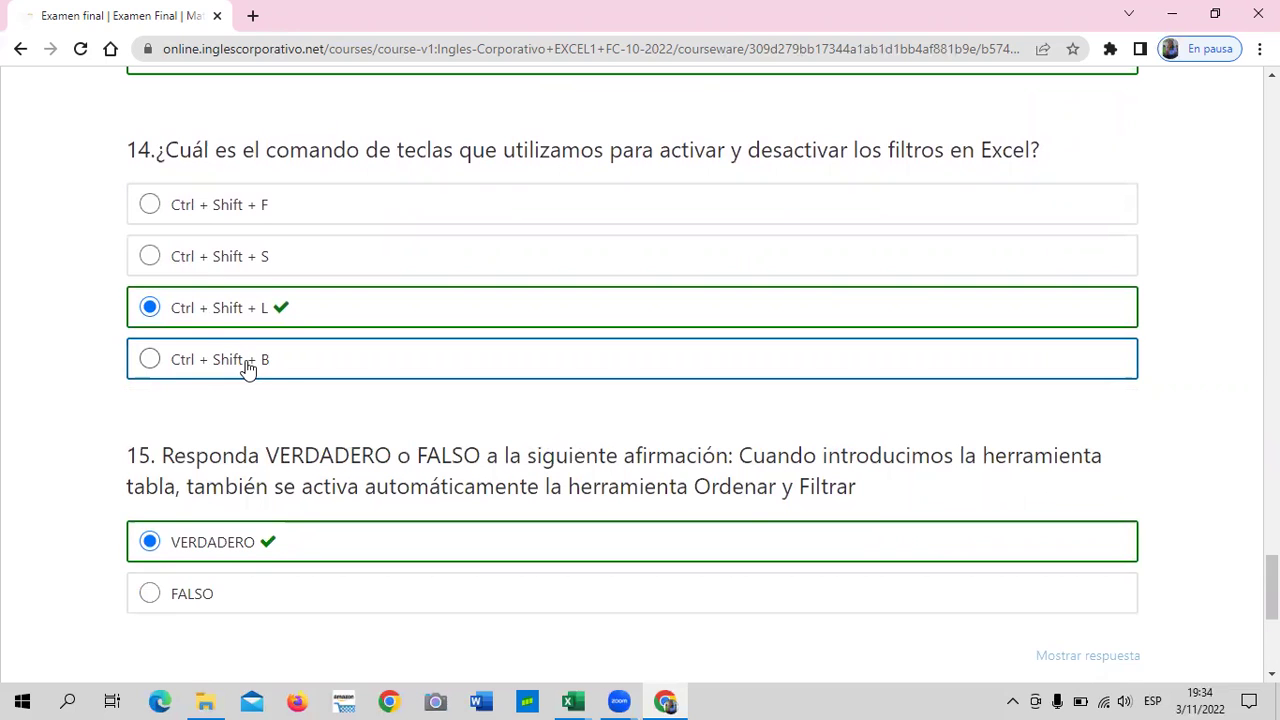
pyautogui.scroll(-3, 300, 380)
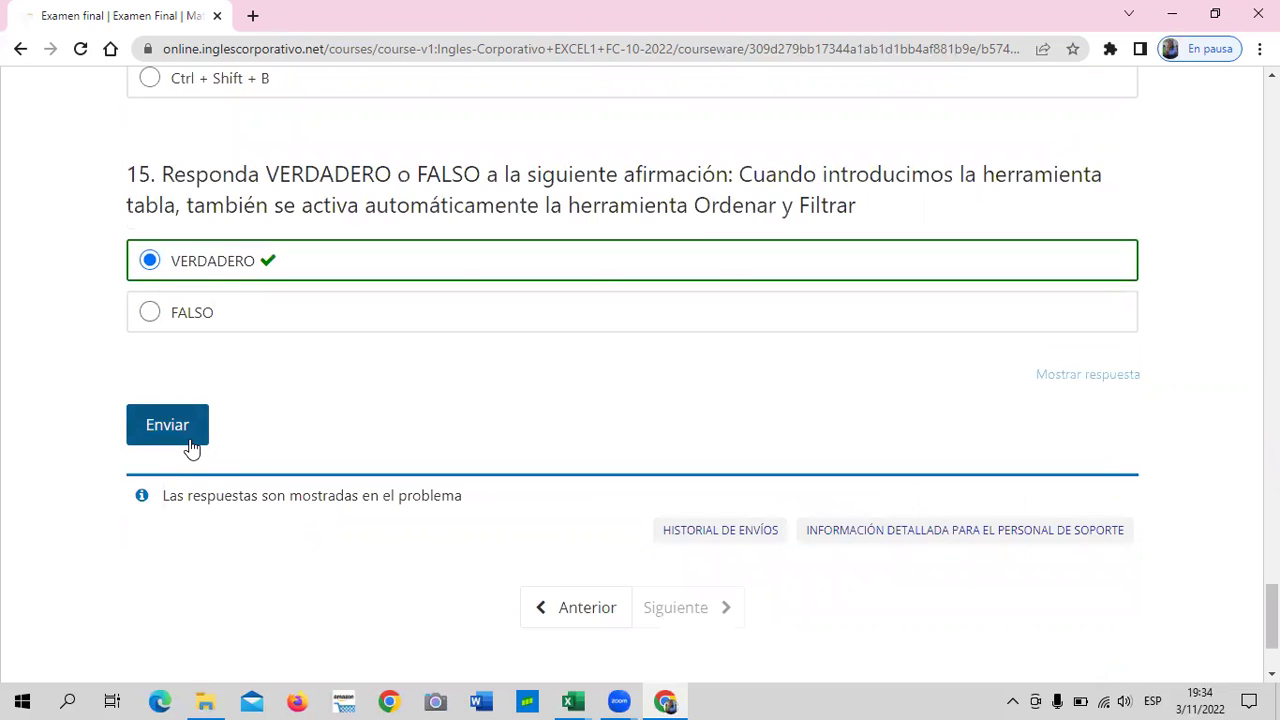
pyautogui.scroll(5, 277, 480)
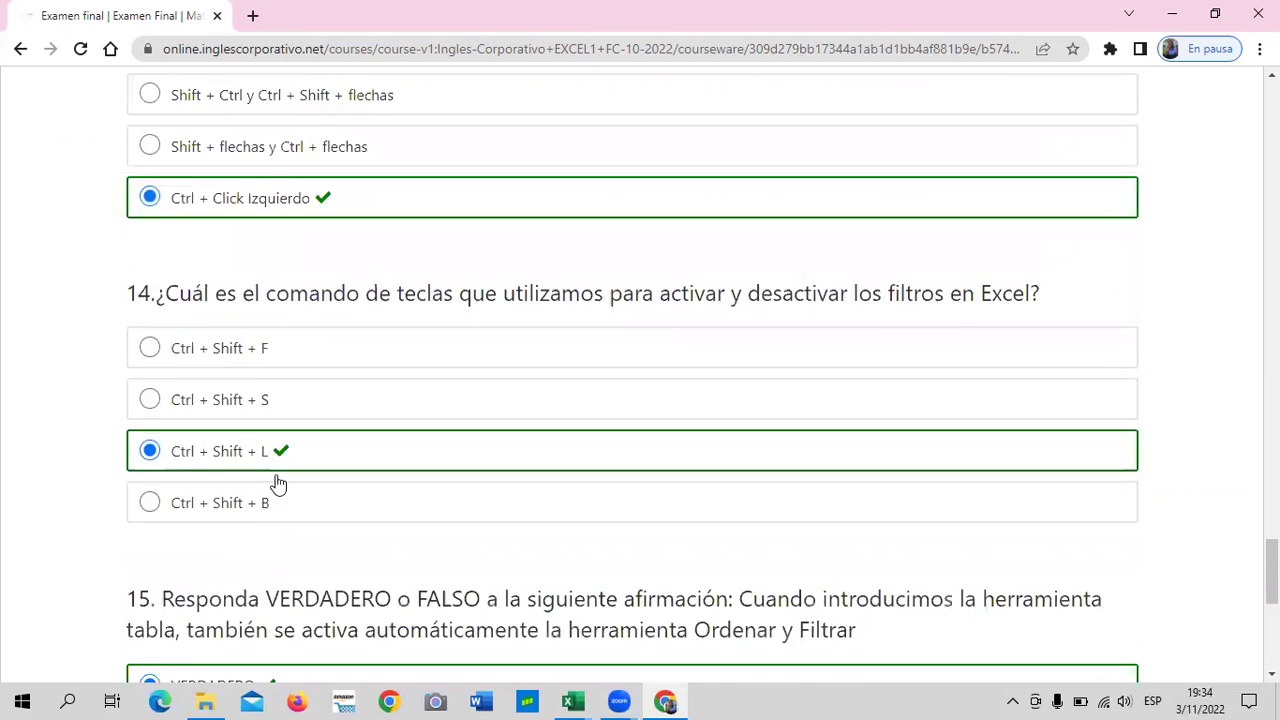
pyautogui.scroll(4, 280, 484)
pyautogui.scroll(5, 287, 469)
pyautogui.scroll(4, 287, 469)
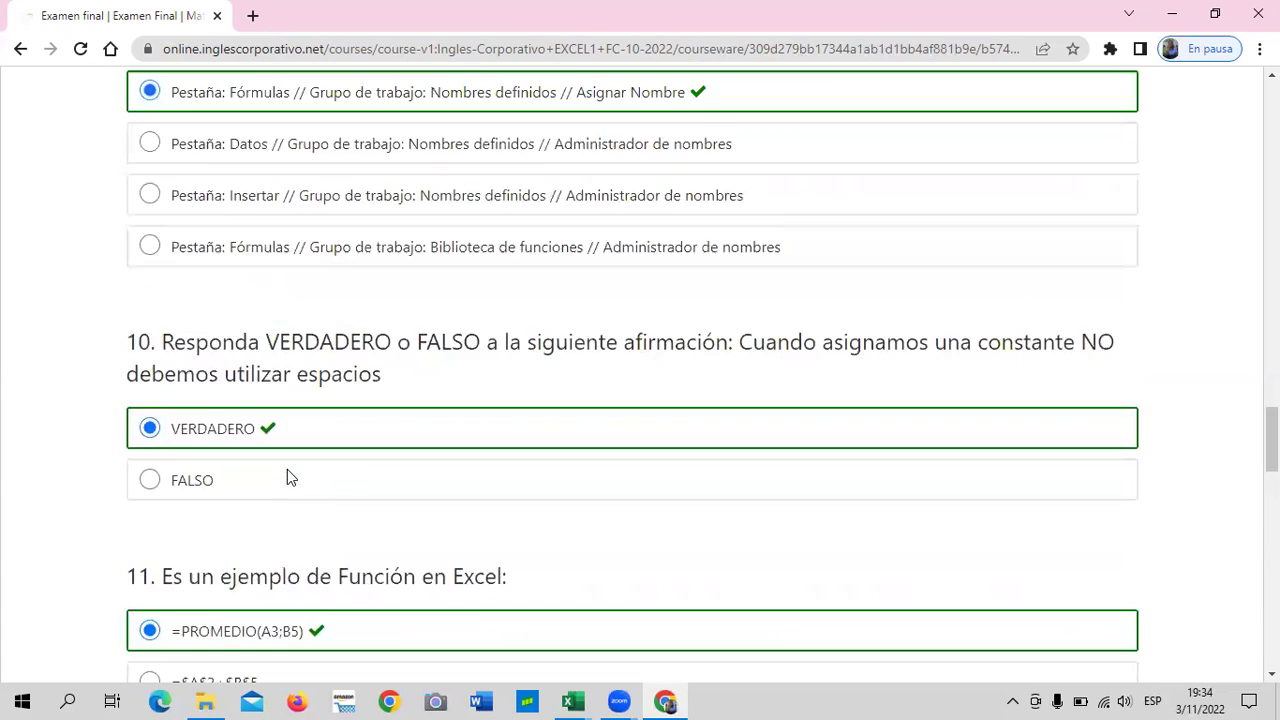
pyautogui.scroll(4, 287, 469)
pyautogui.scroll(4, 287, 469)
pyautogui.scroll(3, 287, 469)
pyautogui.scroll(6, 287, 469)
pyautogui.scroll(1, 287, 469)
pyautogui.scroll(5, 287, 469)
pyautogui.scroll(1, 288, 469)
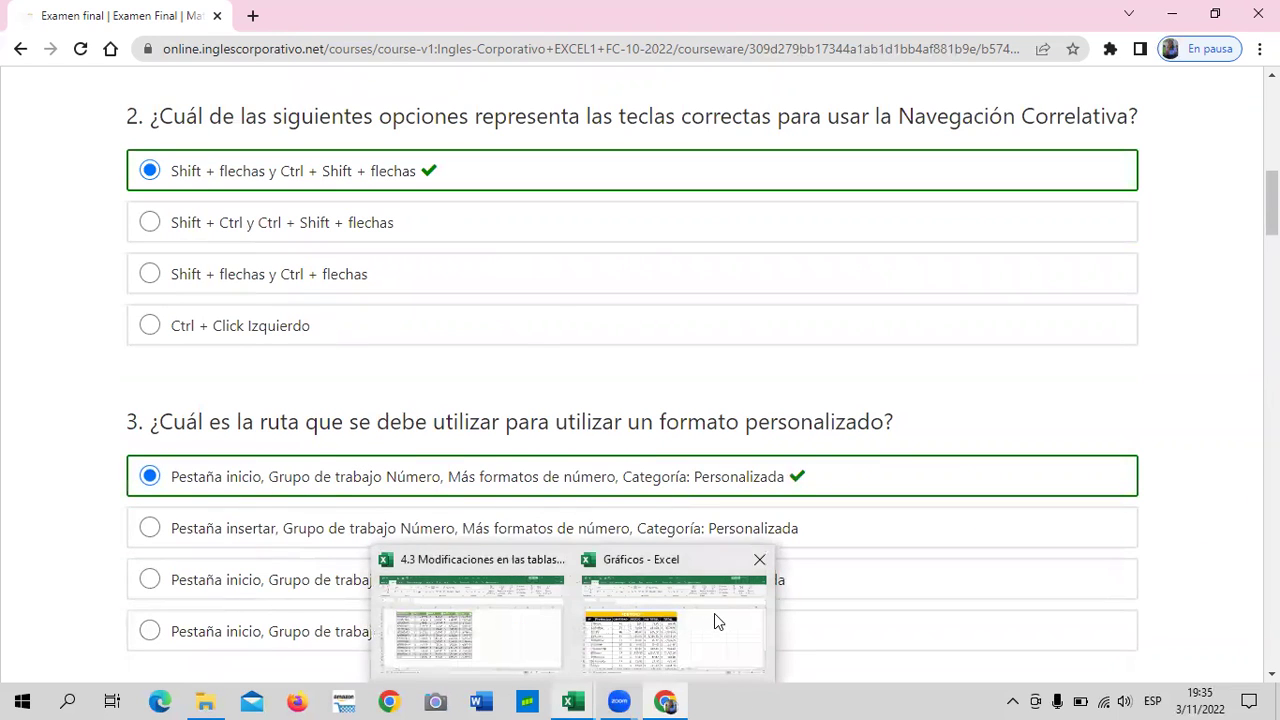
# Step: Bring the Gráficos workbook forward and step through its chart sheets to Minigraficos
pyautogui.moveTo(572, 701)
pyautogui.click(739, 603)
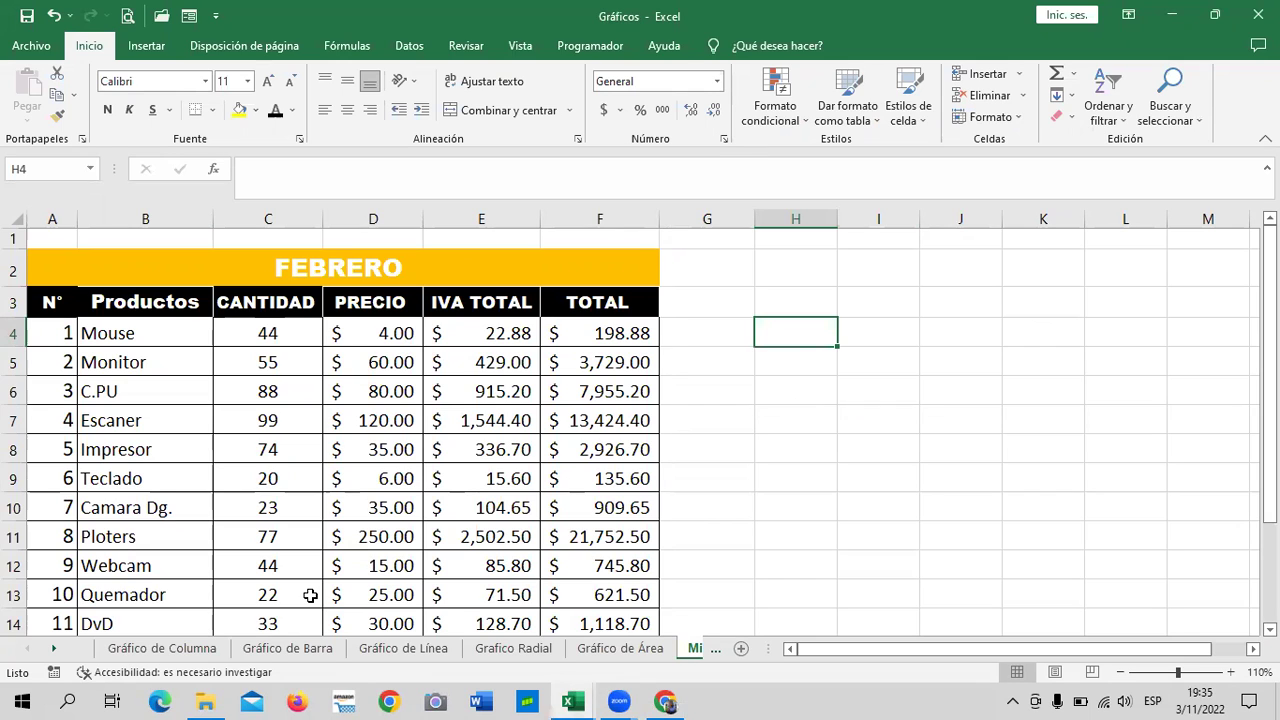
pyautogui.click(55, 648)
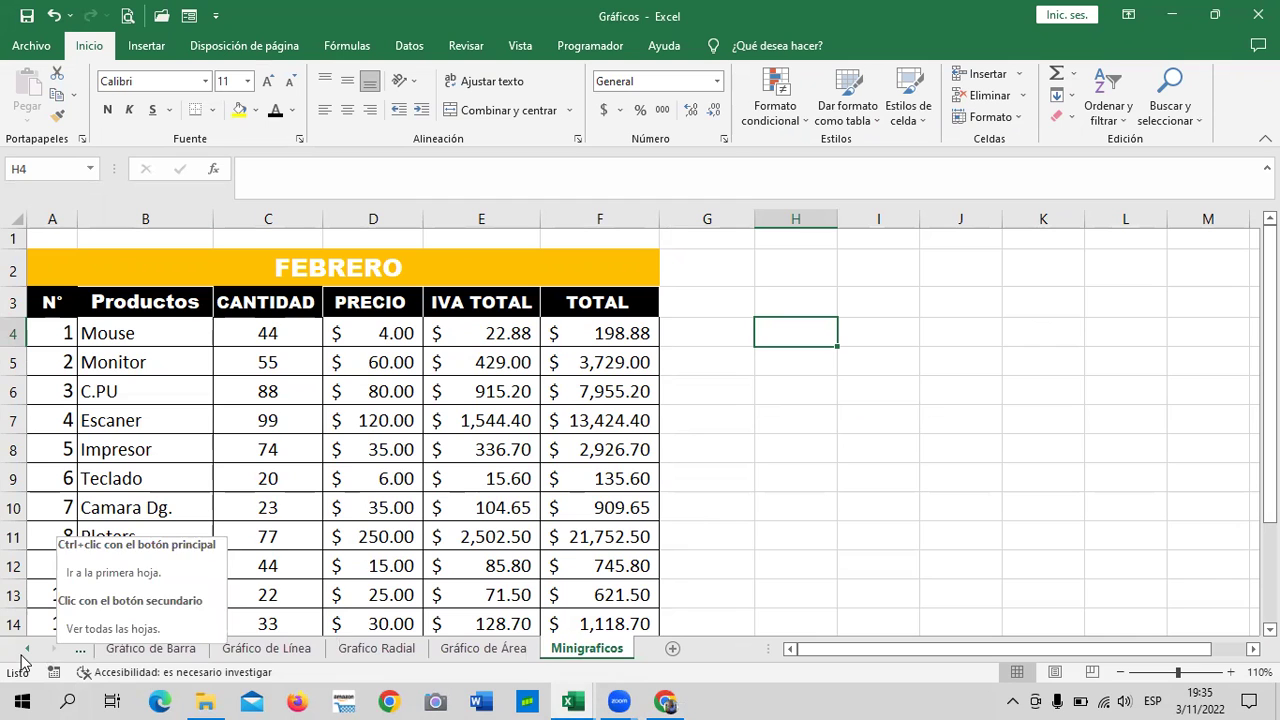
pyautogui.click(24, 652)
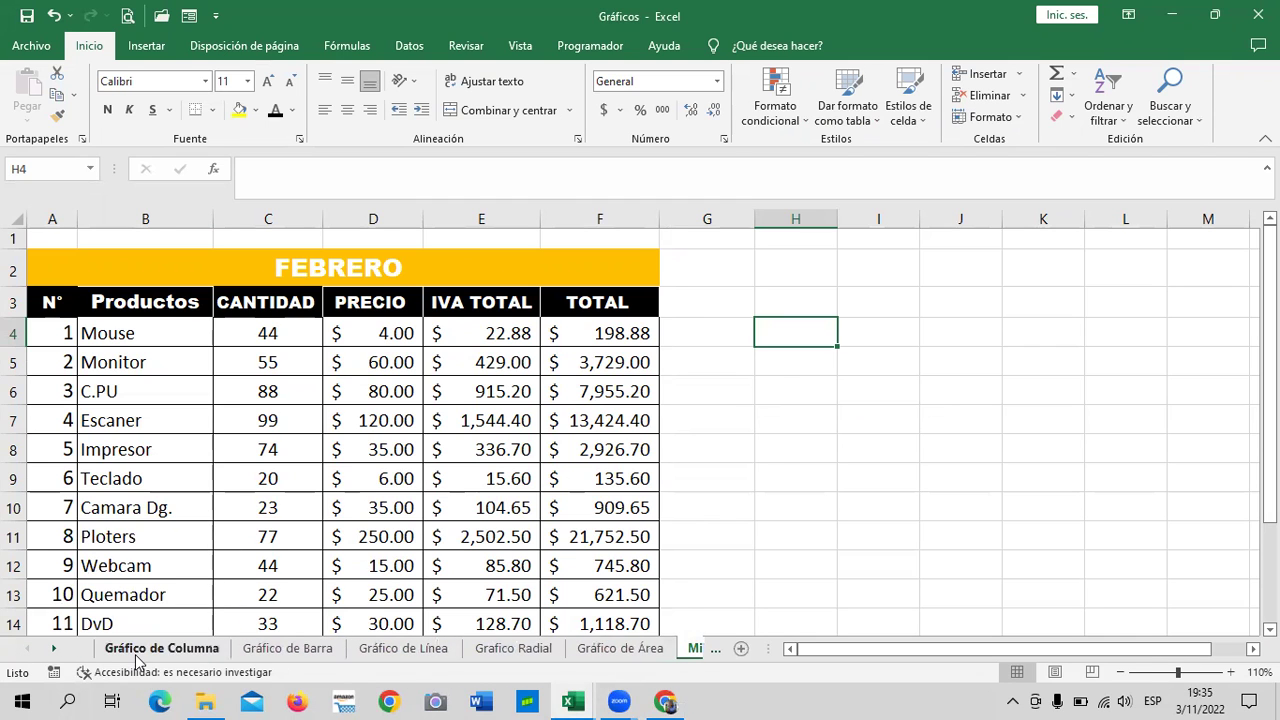
pyautogui.click(146, 650)
pyautogui.click(660, 446)
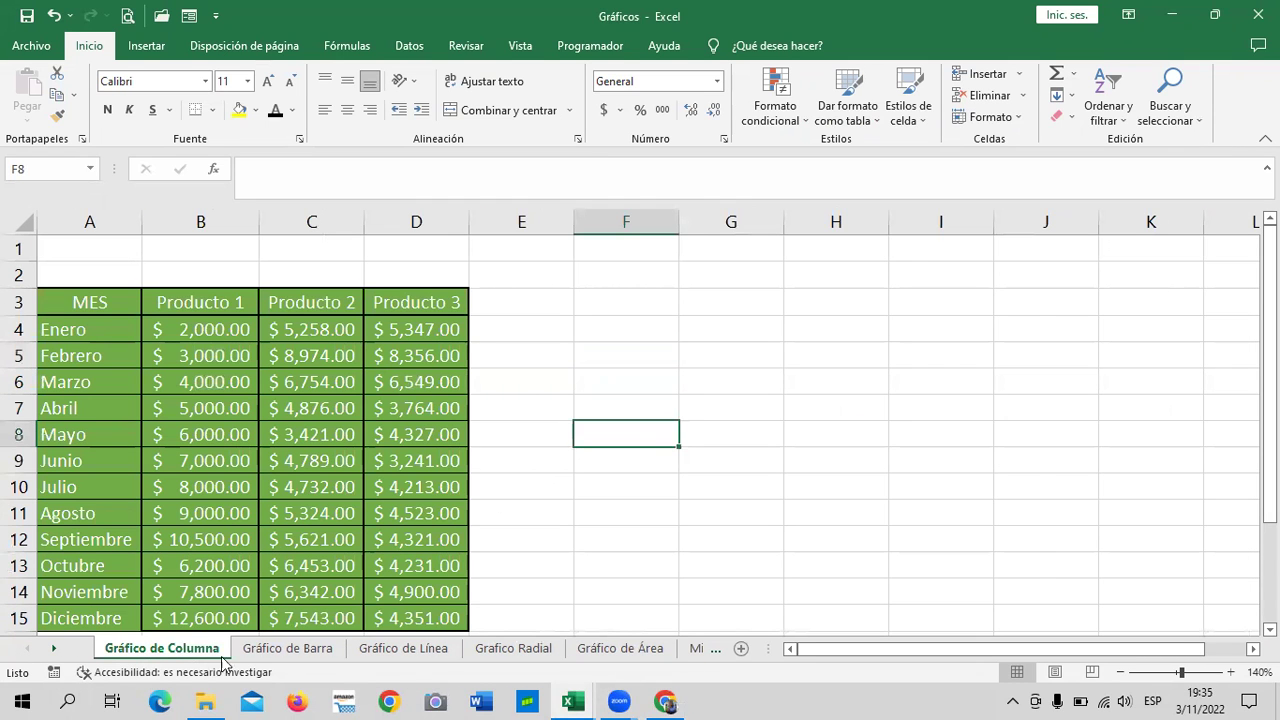
pyautogui.click(287, 649)
pyautogui.click(400, 648)
pyautogui.click(512, 648)
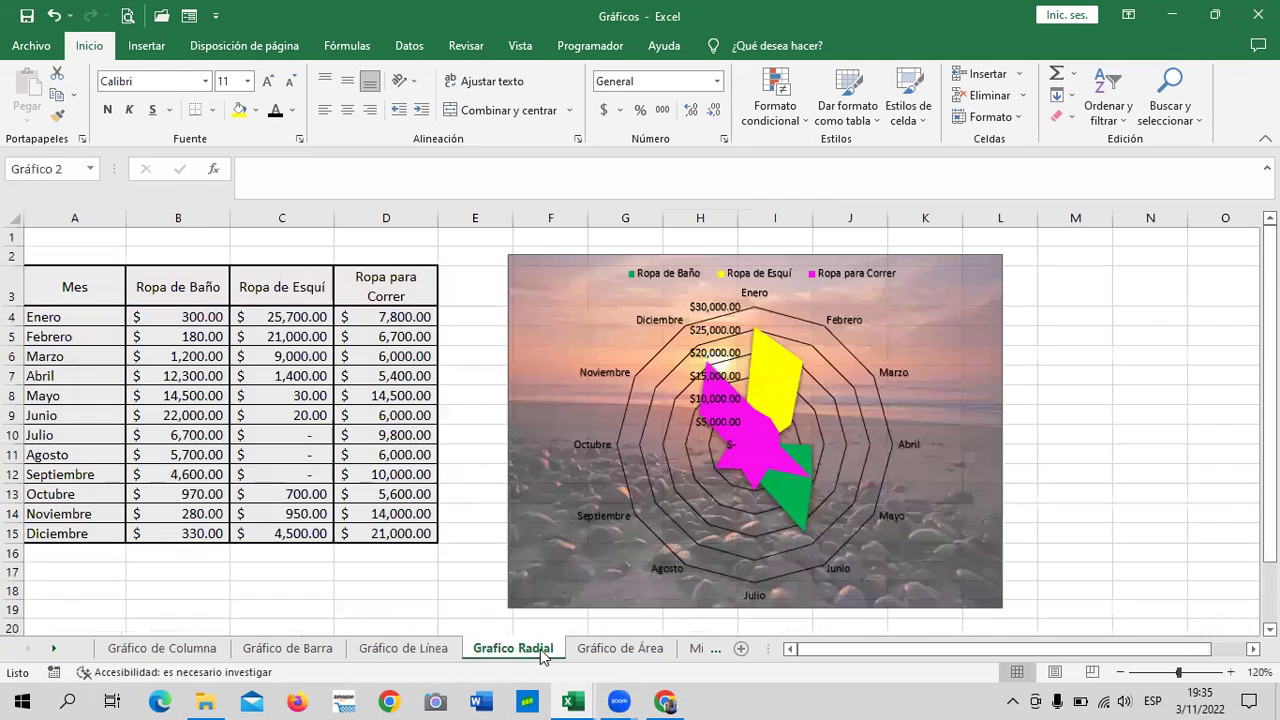
pyautogui.click(612, 648)
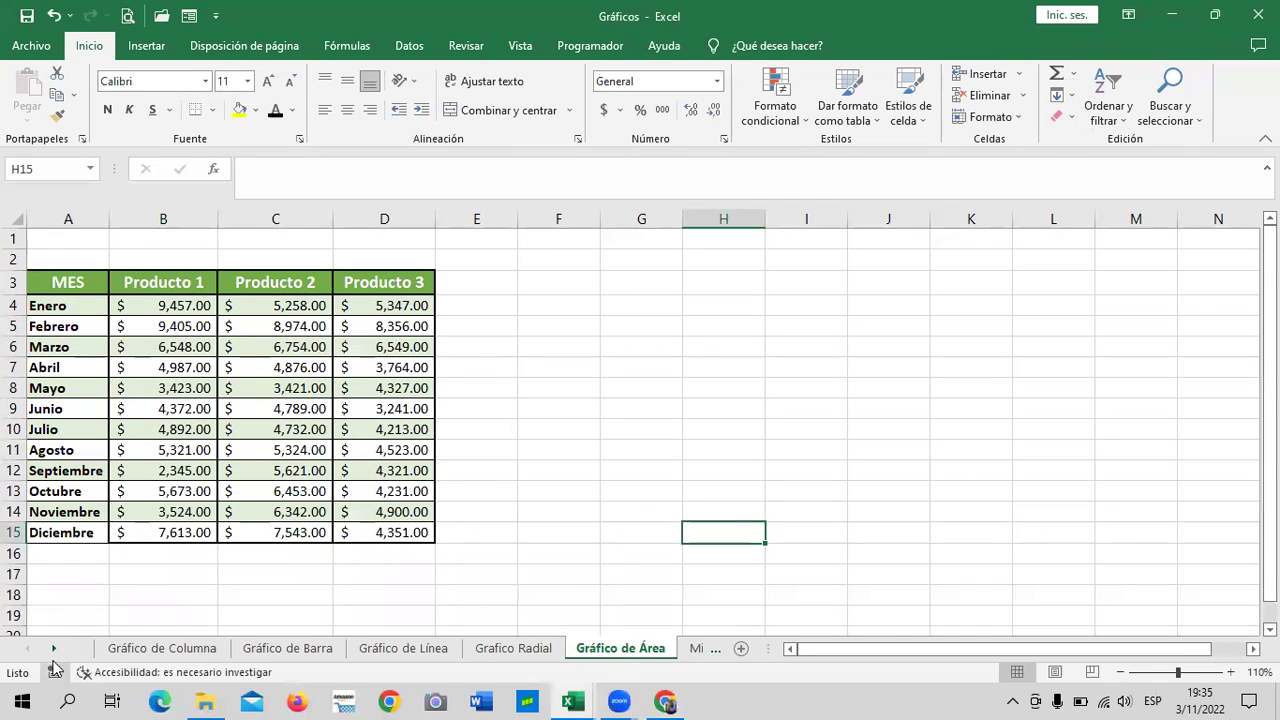
pyautogui.click(55, 652)
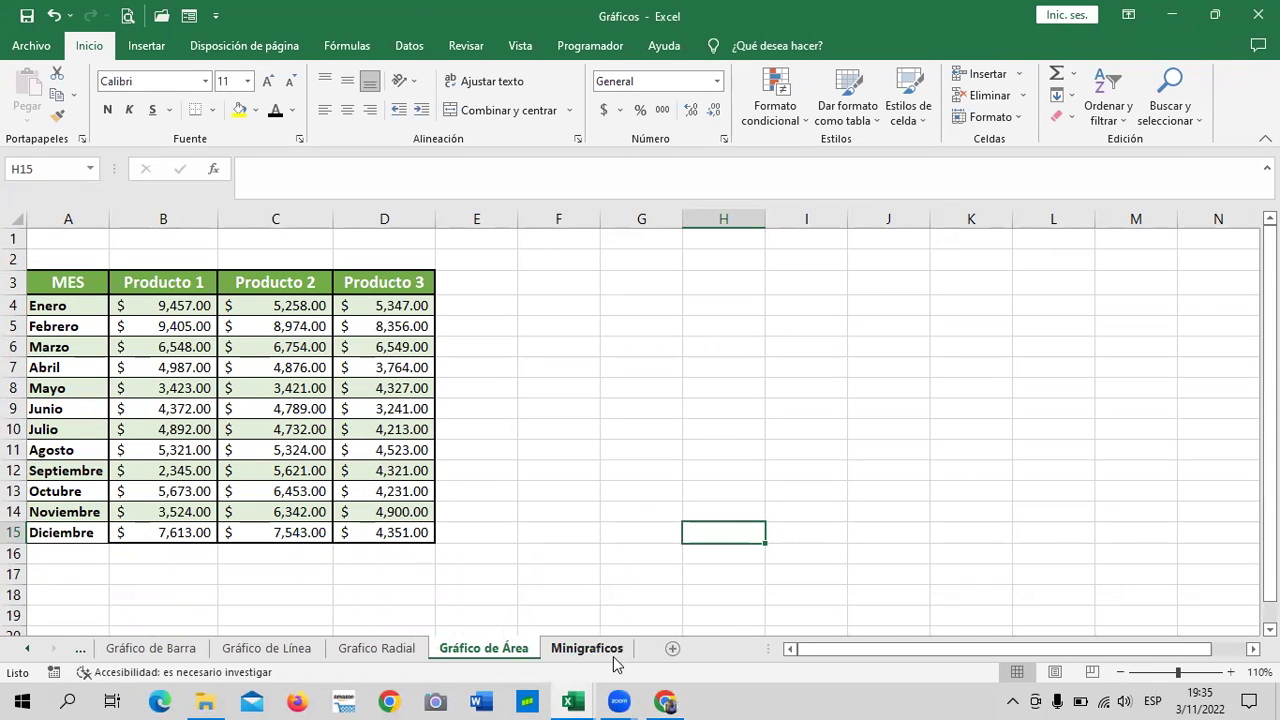
pyautogui.click(600, 646)
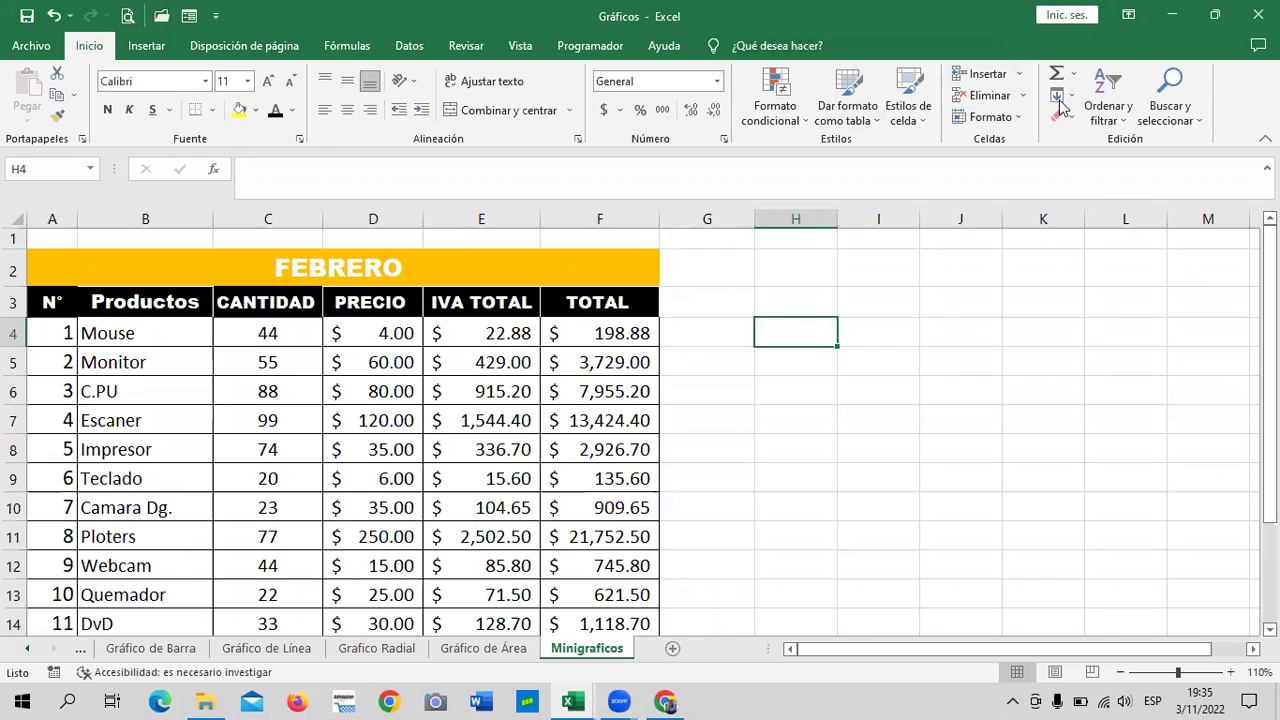
# Step: Show the Insertar ribbon commands on the Minigraficos sheet
pyautogui.click(767, 372)
pyautogui.click(146, 45)
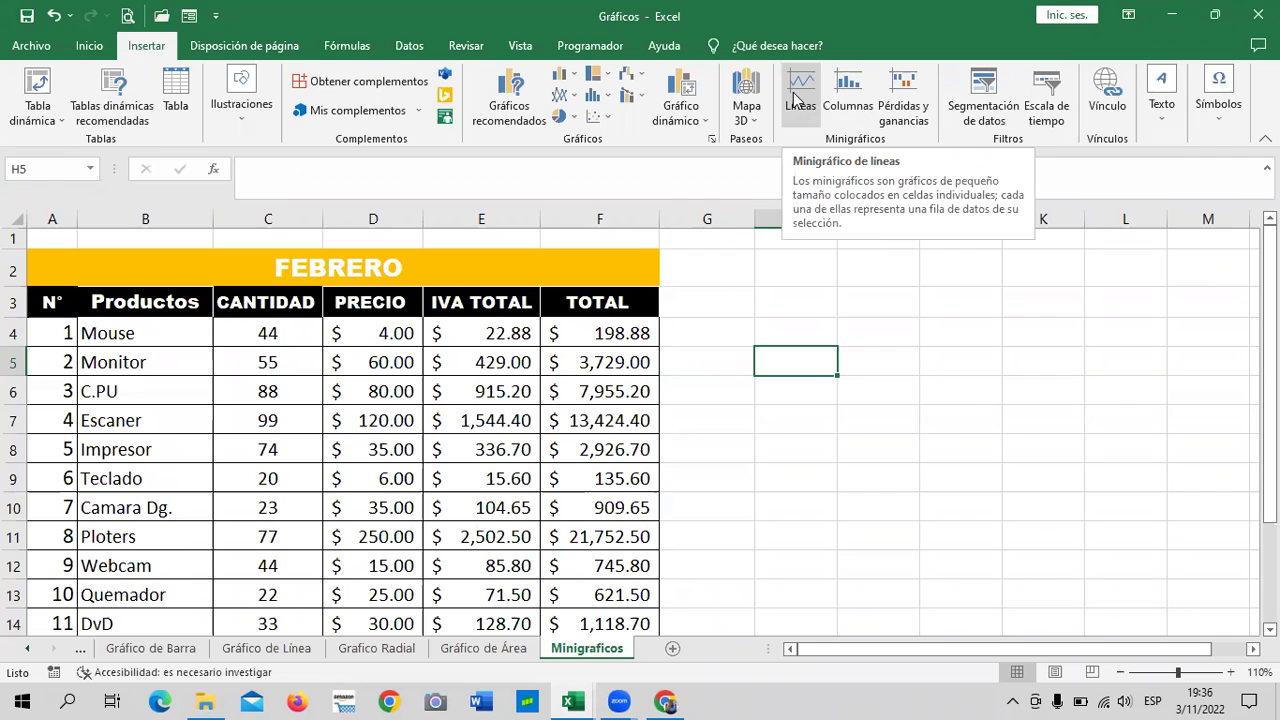
pyautogui.moveTo(795, 268); pyautogui.dragTo(1167, 506)
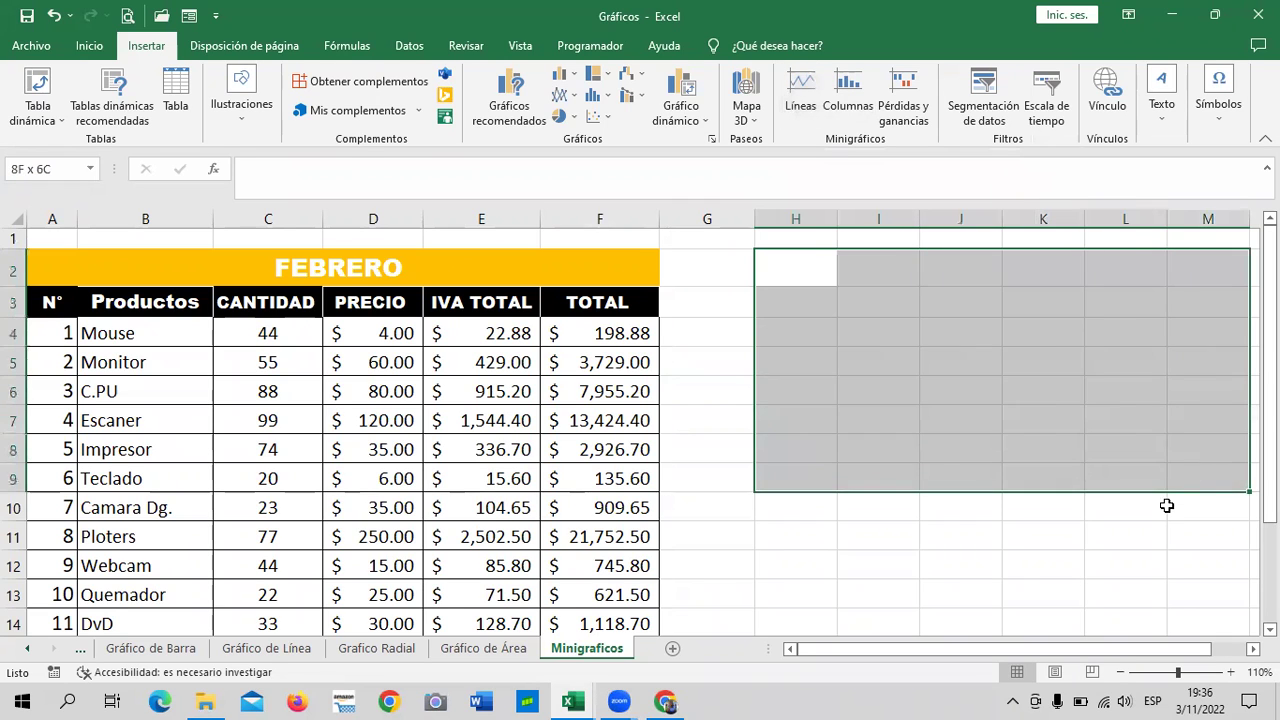
pyautogui.click(921, 420)
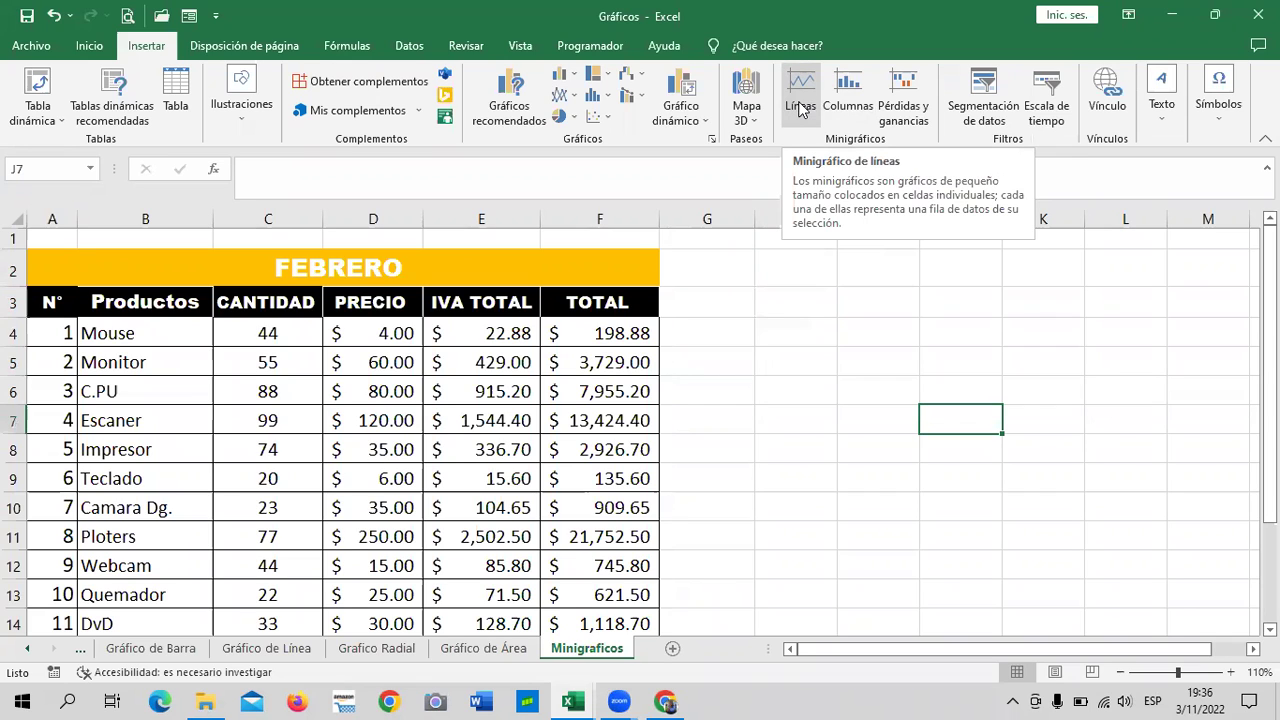
# Step: Select G4:H4 beside the Mouse row as the sparkline location
pyautogui.click(775, 412)
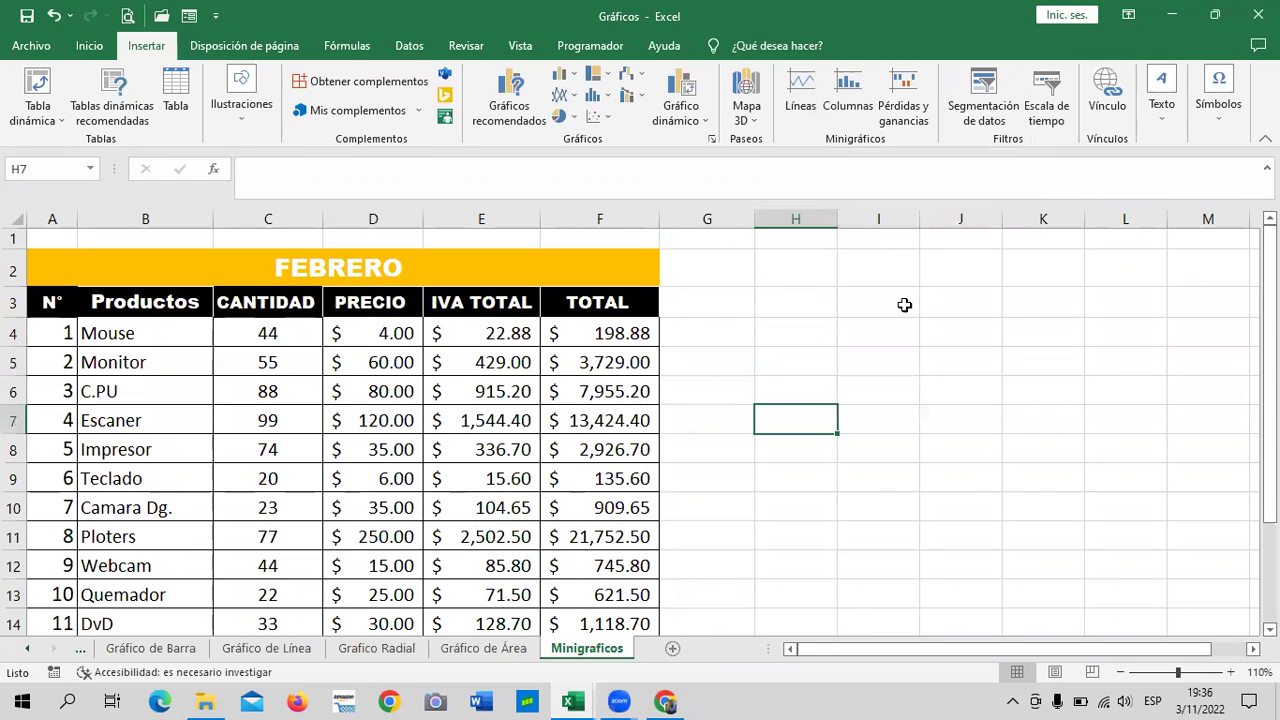
pyautogui.click(796, 383)
pyautogui.click(795, 338)
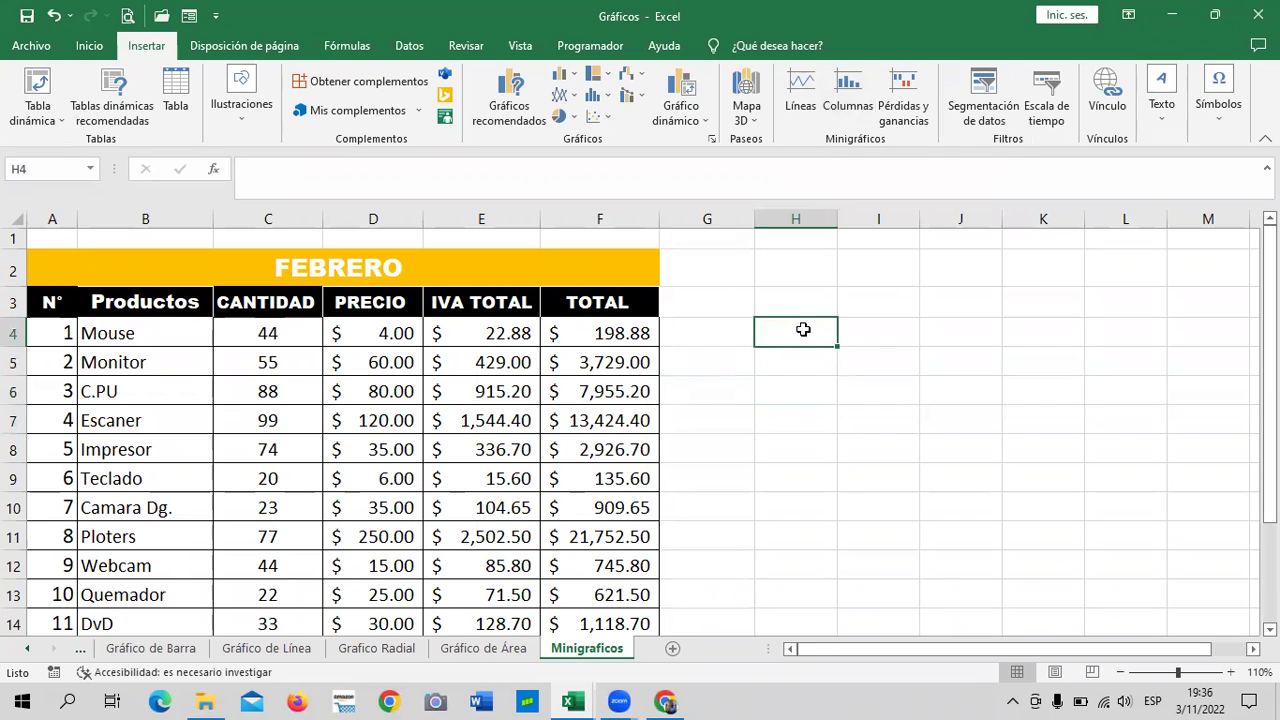
pyautogui.click(690, 333)
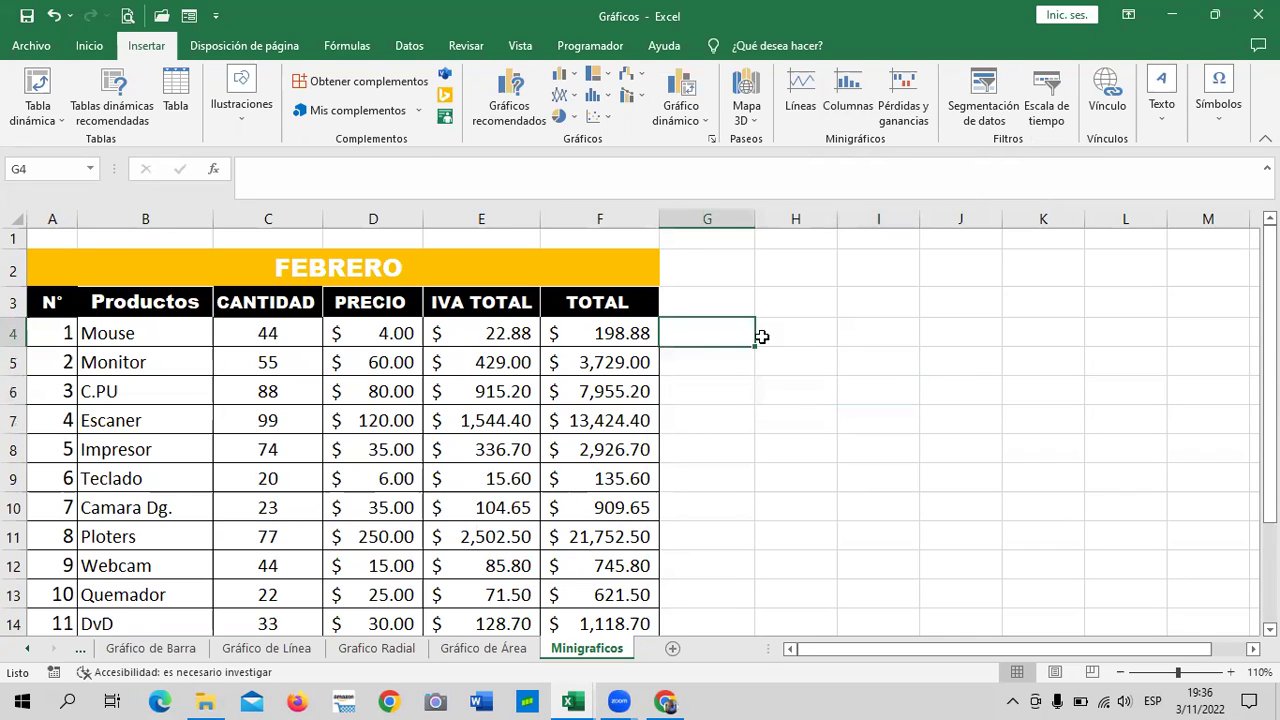
pyautogui.moveTo(726, 333); pyautogui.dragTo(790, 334)
pyautogui.click(800, 93)
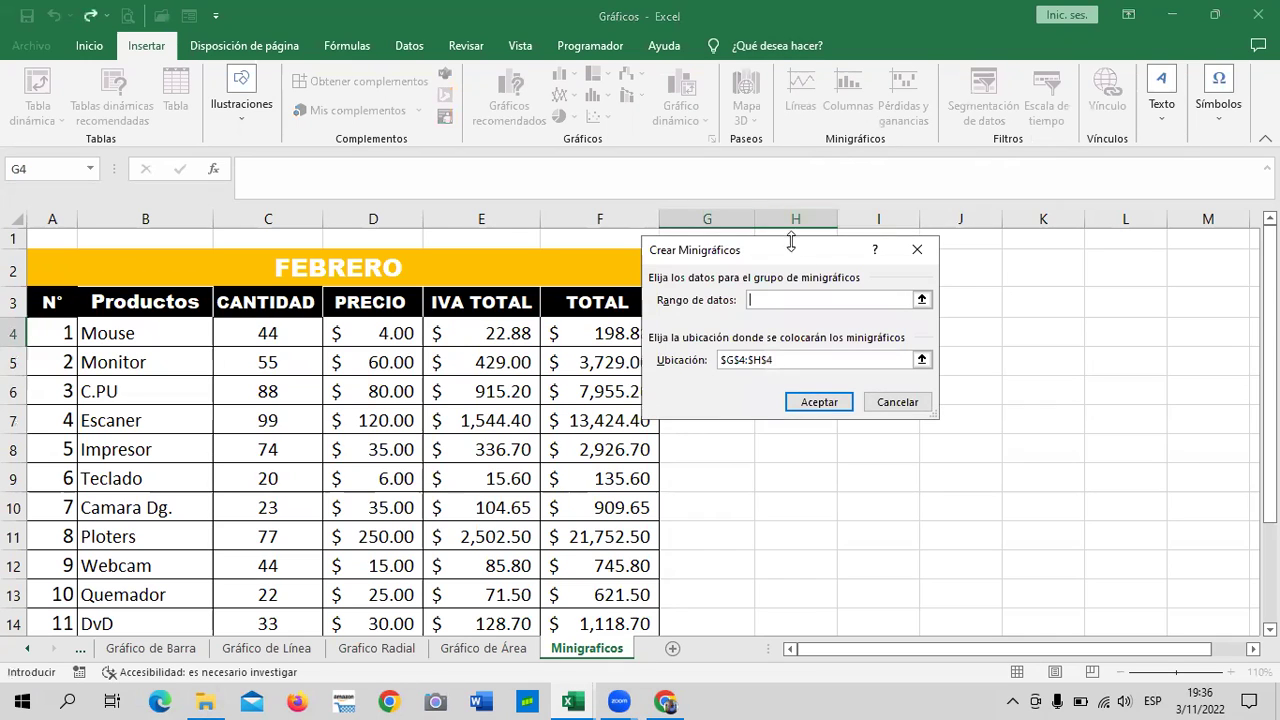
pyautogui.moveTo(798, 256); pyautogui.dragTo(896, 232)
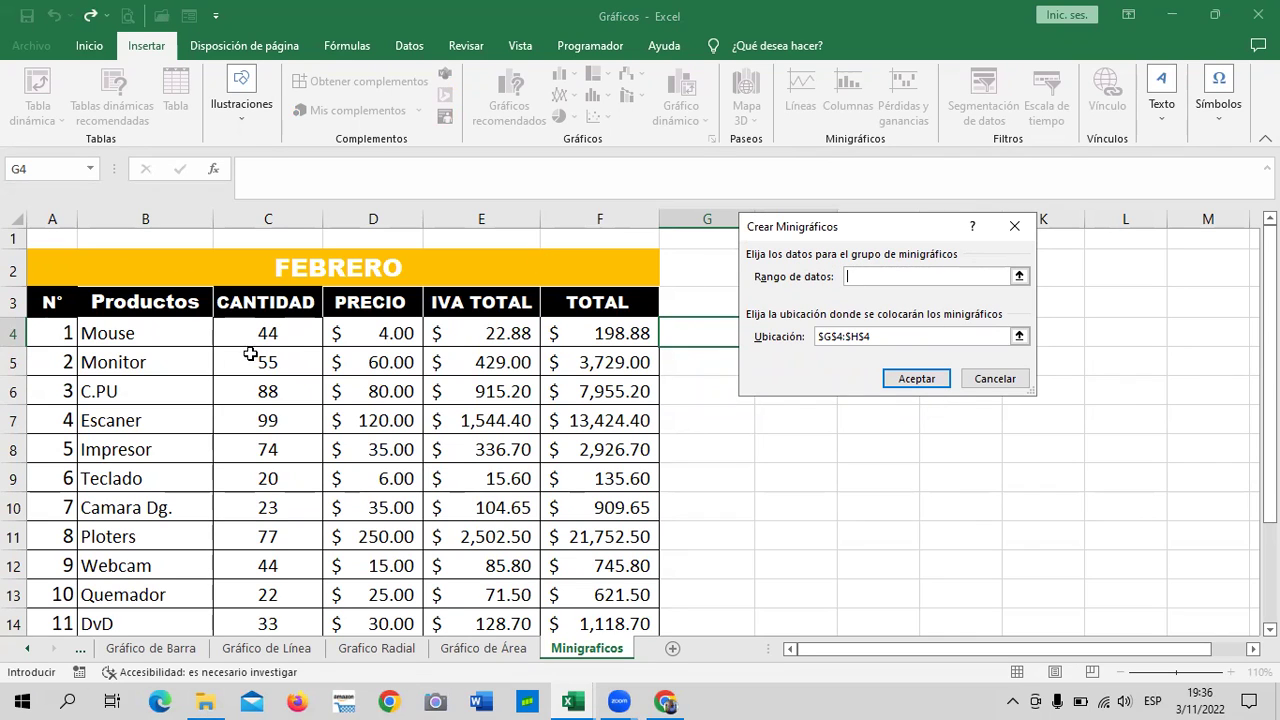
pyautogui.moveTo(271, 338); pyautogui.dragTo(600, 333)
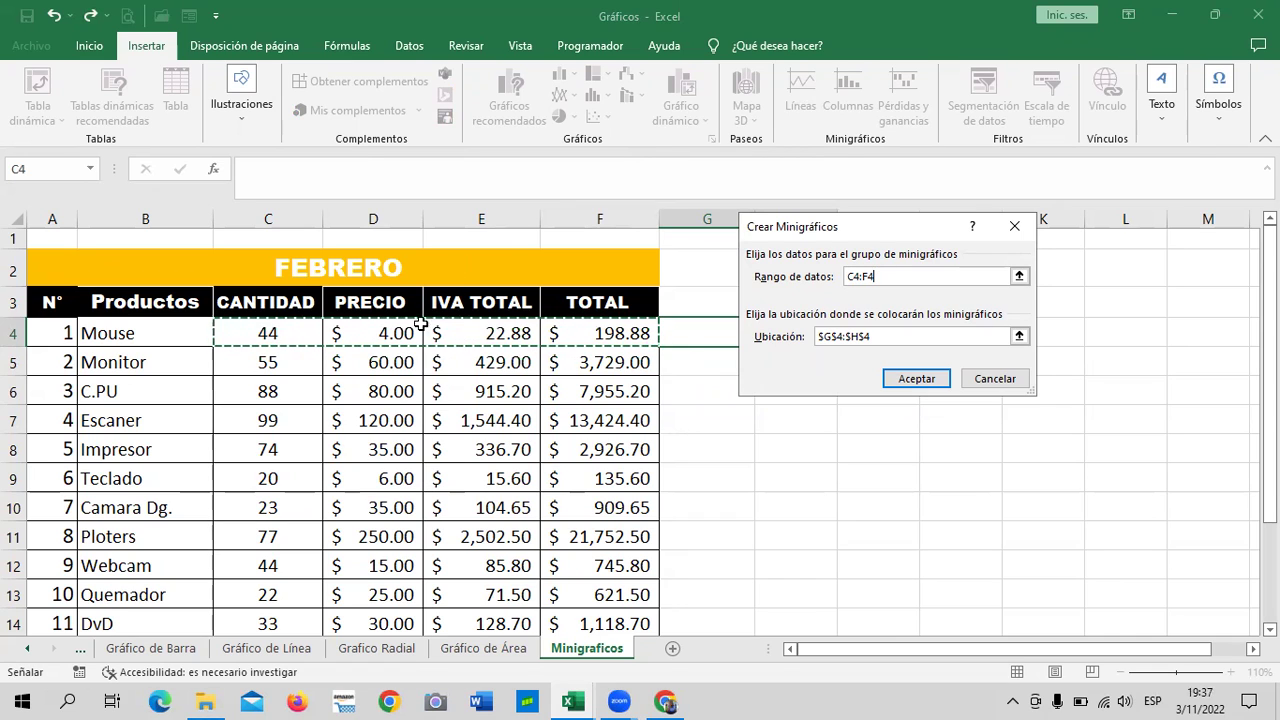
pyautogui.click(935, 381)
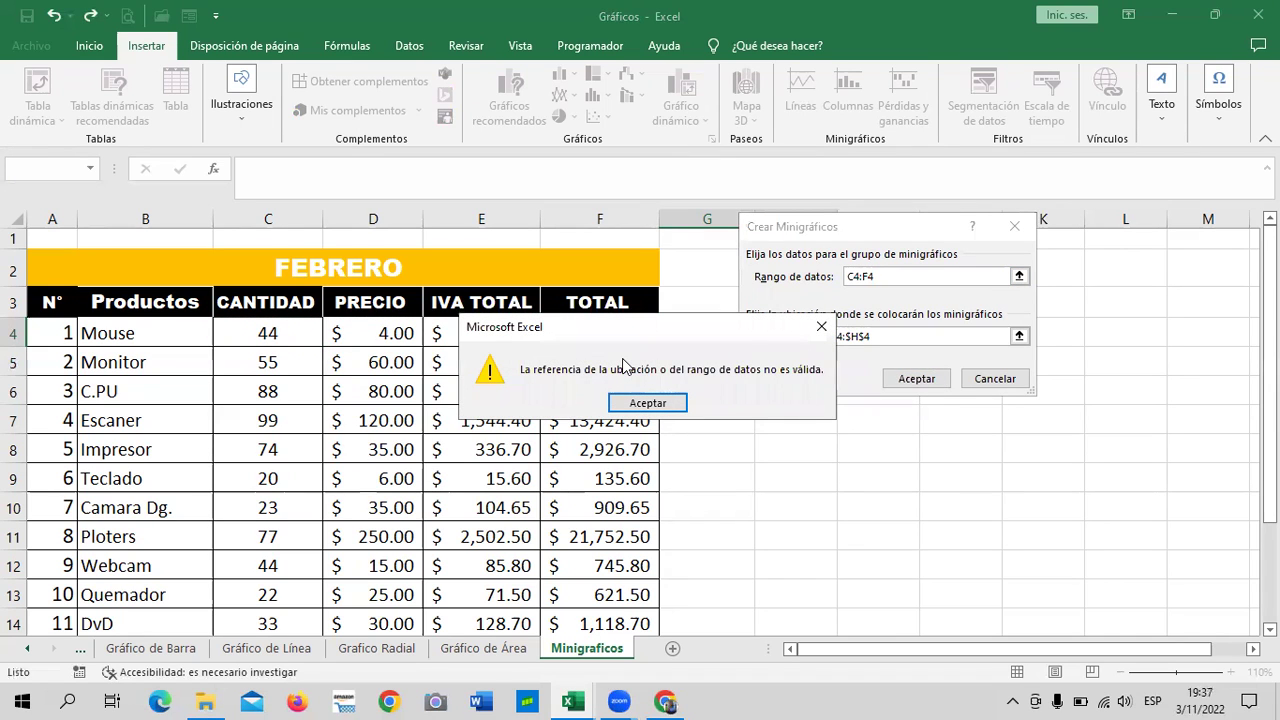
pyautogui.click(650, 403)
pyautogui.click(885, 337)
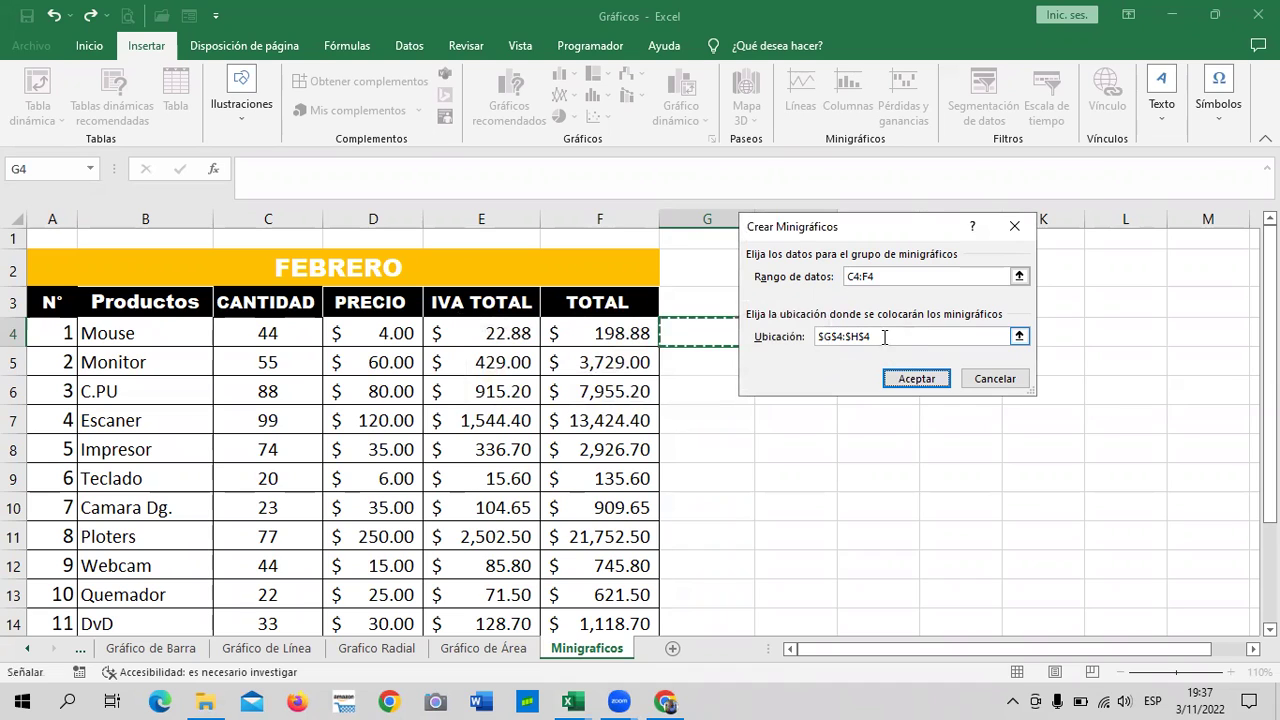
pyautogui.click(995, 378)
pyautogui.click(995, 412)
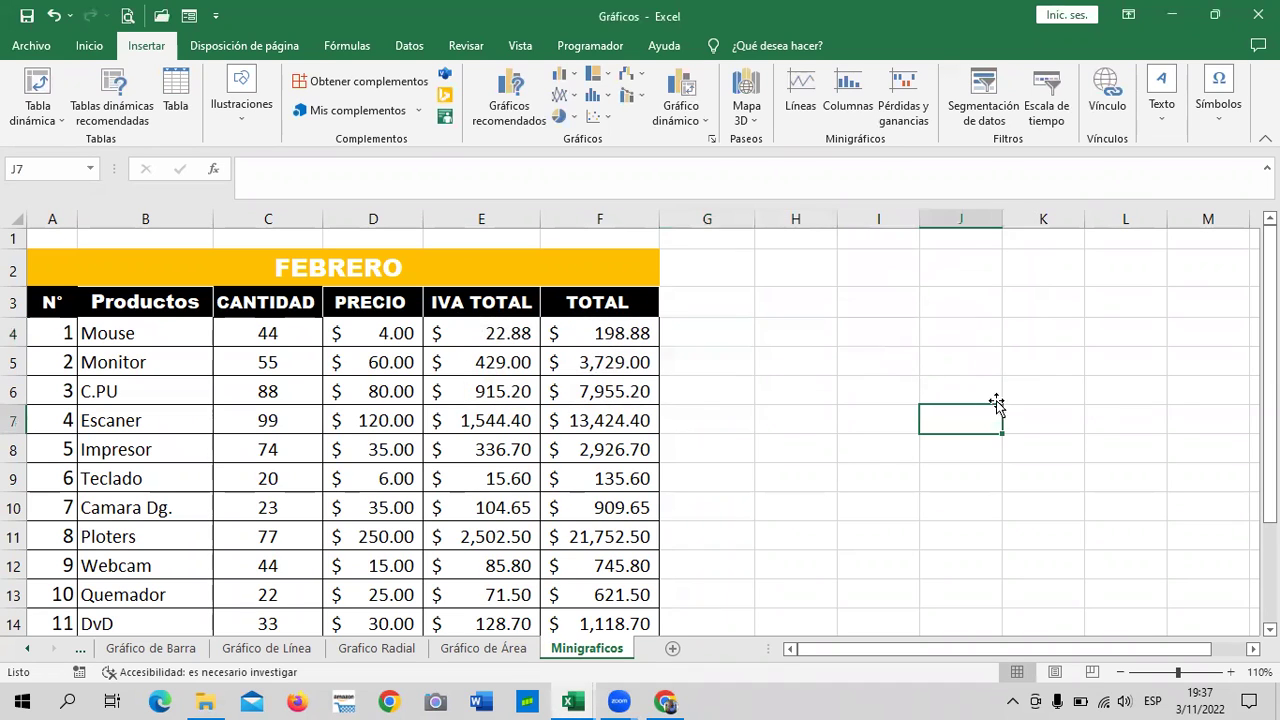
pyautogui.click(795, 335)
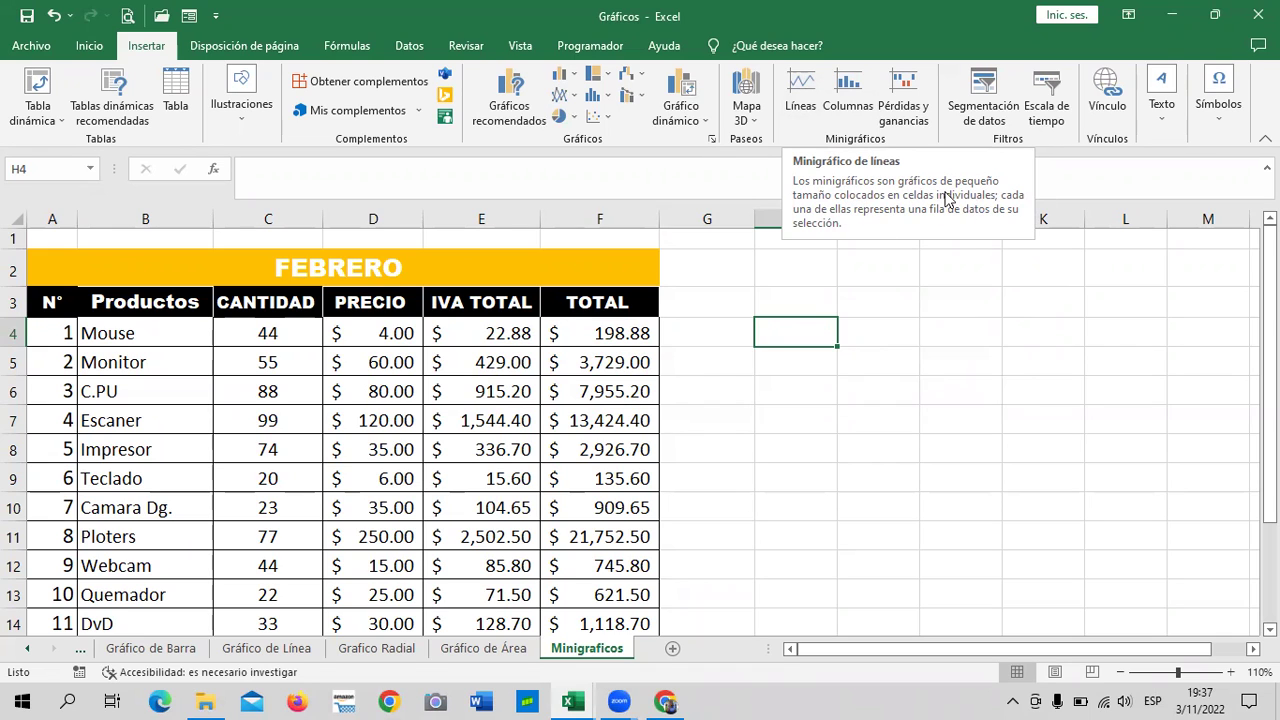
pyautogui.click(908, 416)
pyautogui.click(704, 330)
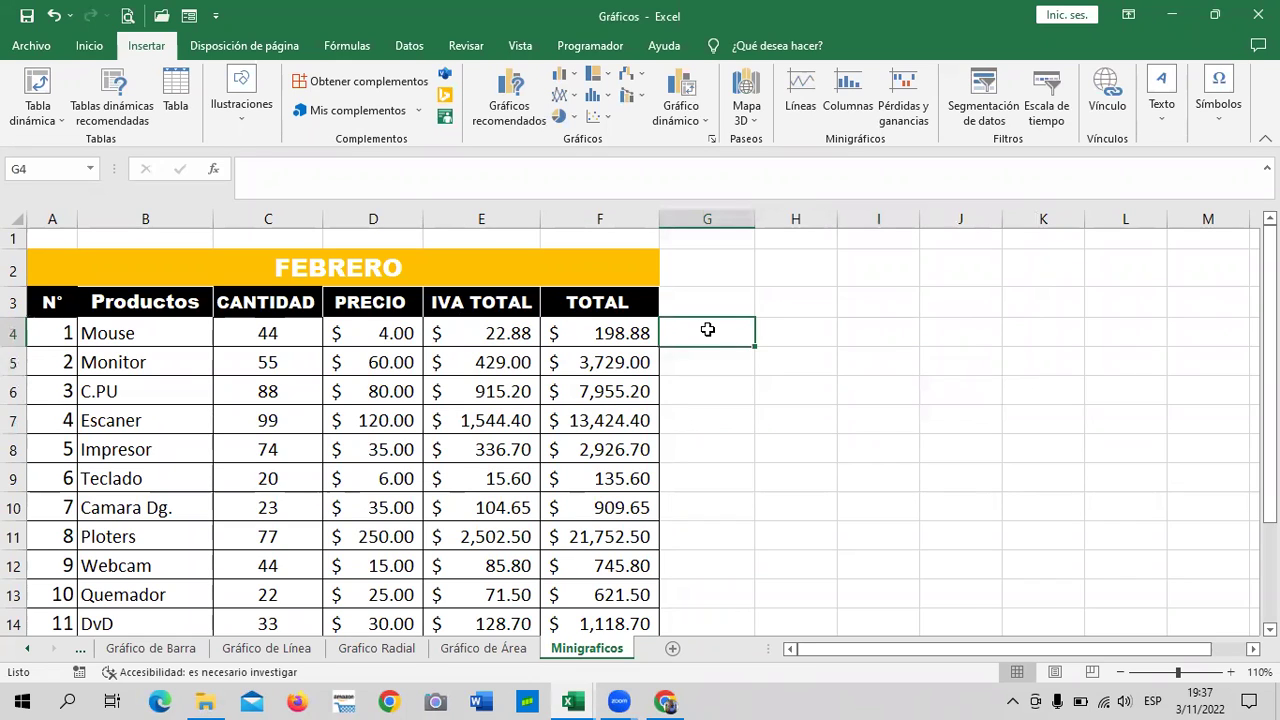
pyautogui.click(808, 331)
pyautogui.click(709, 321)
pyautogui.click(878, 341)
pyautogui.click(726, 346)
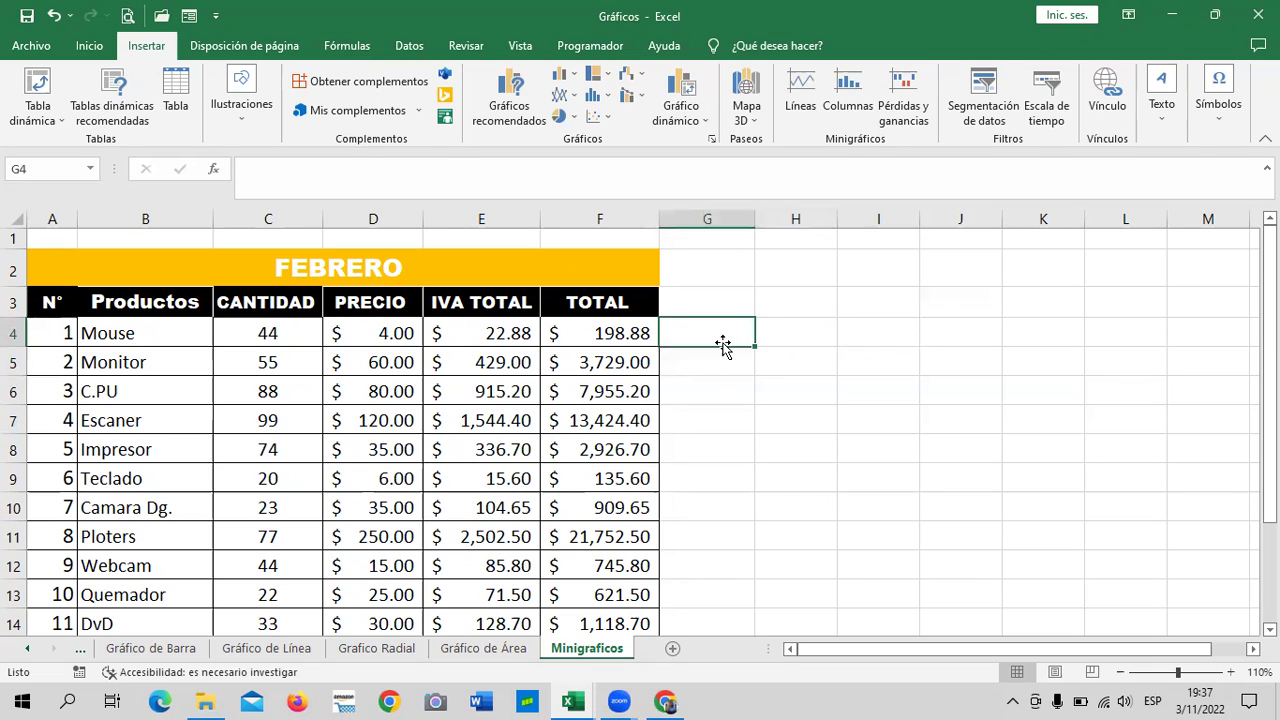
# Step: Insert a column sparkline in G4 using the Mouse row's D4:F4 values
pyautogui.click(800, 92)
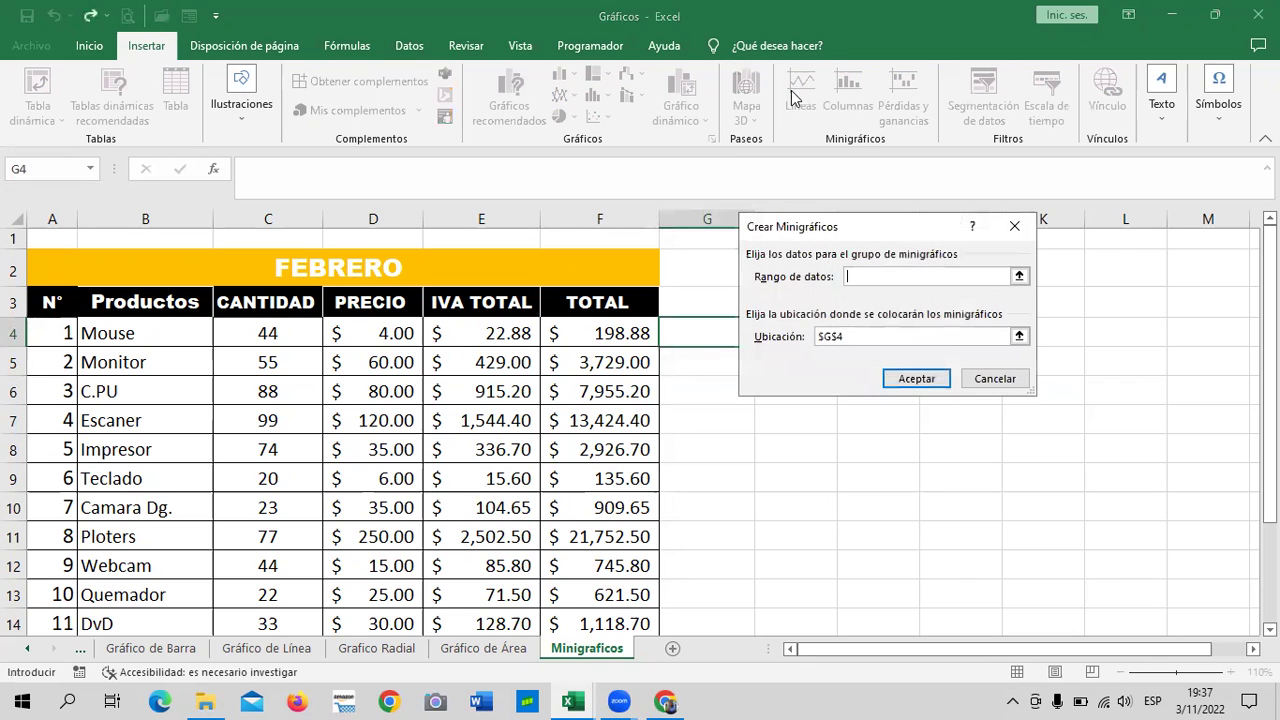
pyautogui.click(1006, 370)
pyautogui.click(848, 95)
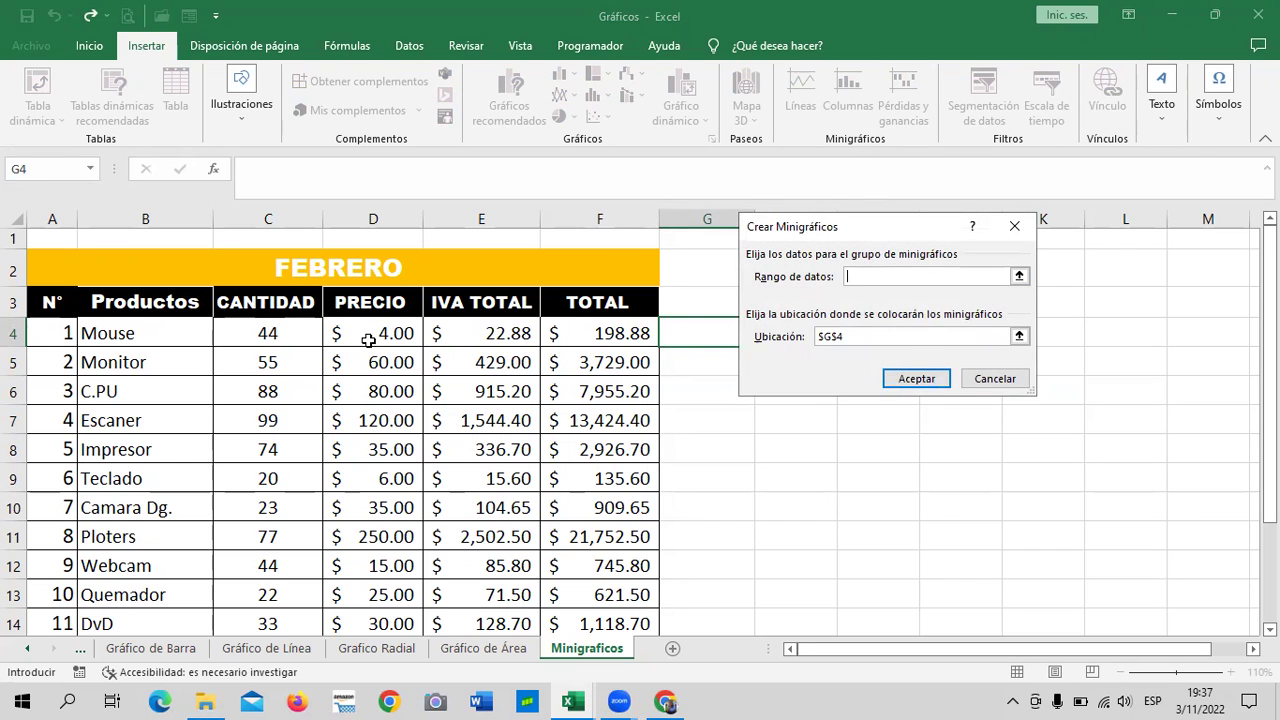
pyautogui.moveTo(360, 333); pyautogui.dragTo(622, 333)
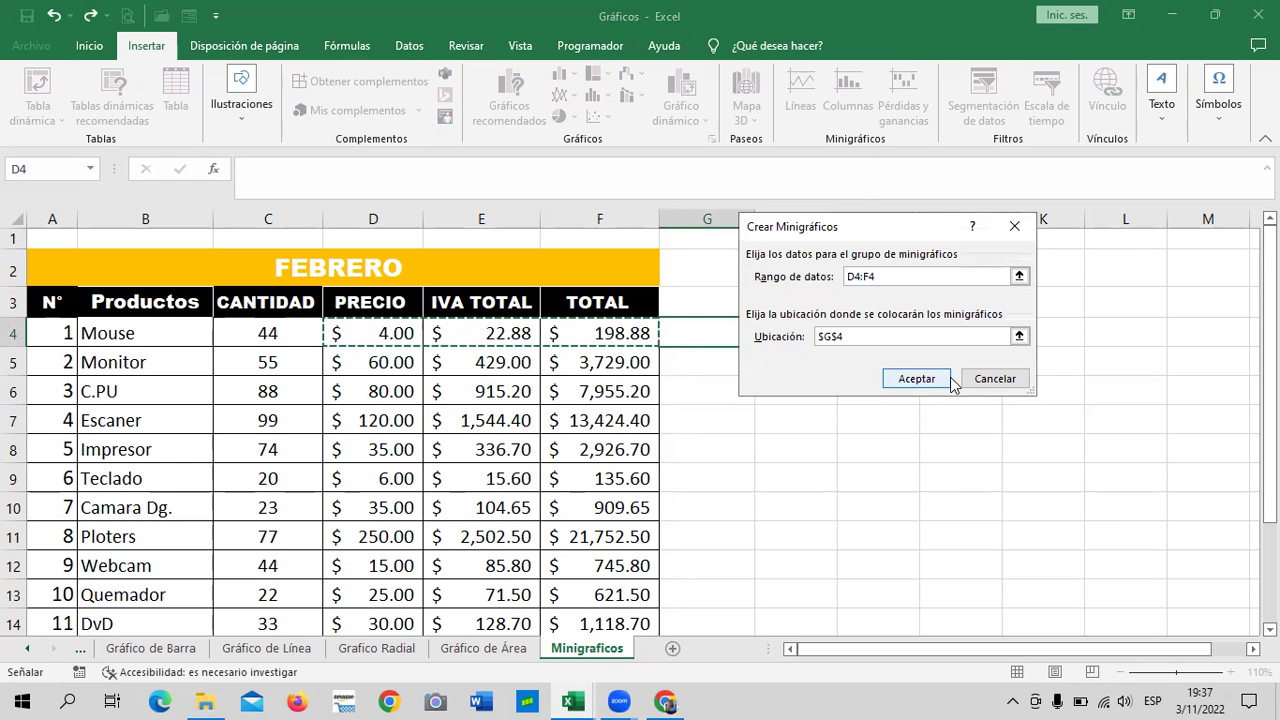
pyautogui.click(911, 378)
# Step: Create the Mouse-row column sparkline in G4 and zoom the sheet to 130%
pyautogui.click(903, 357)
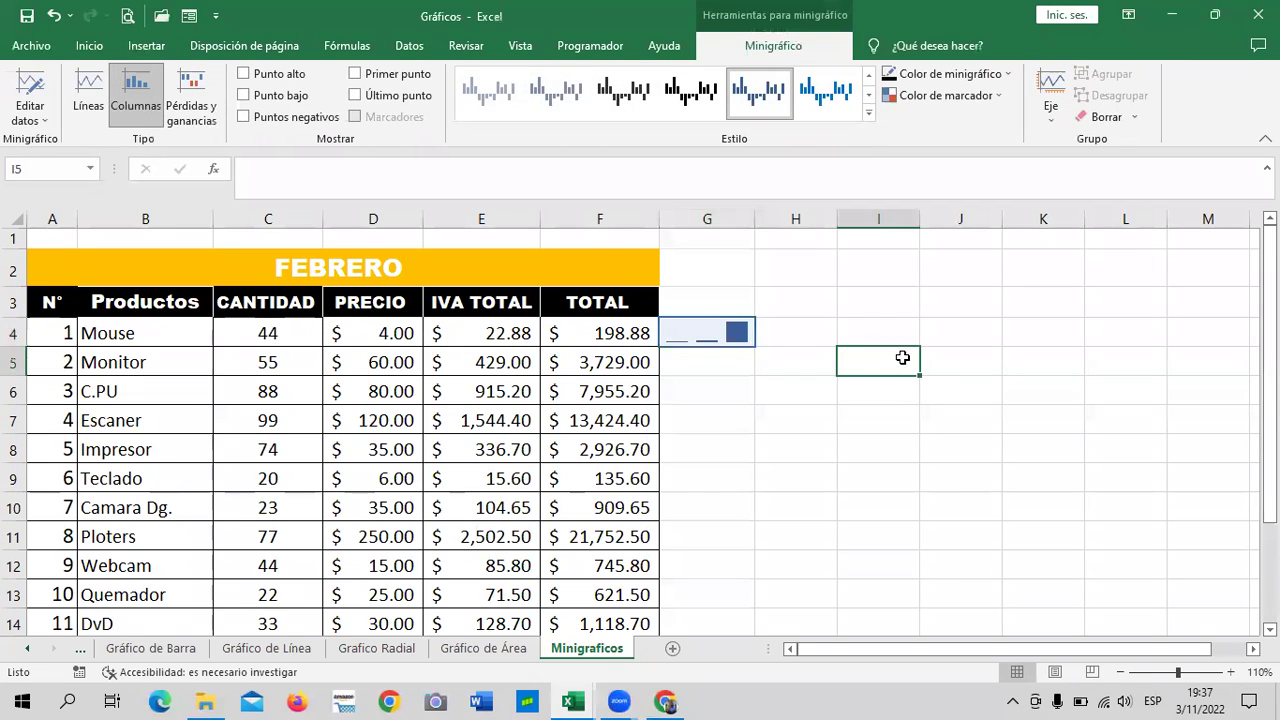
pyautogui.click(709, 330)
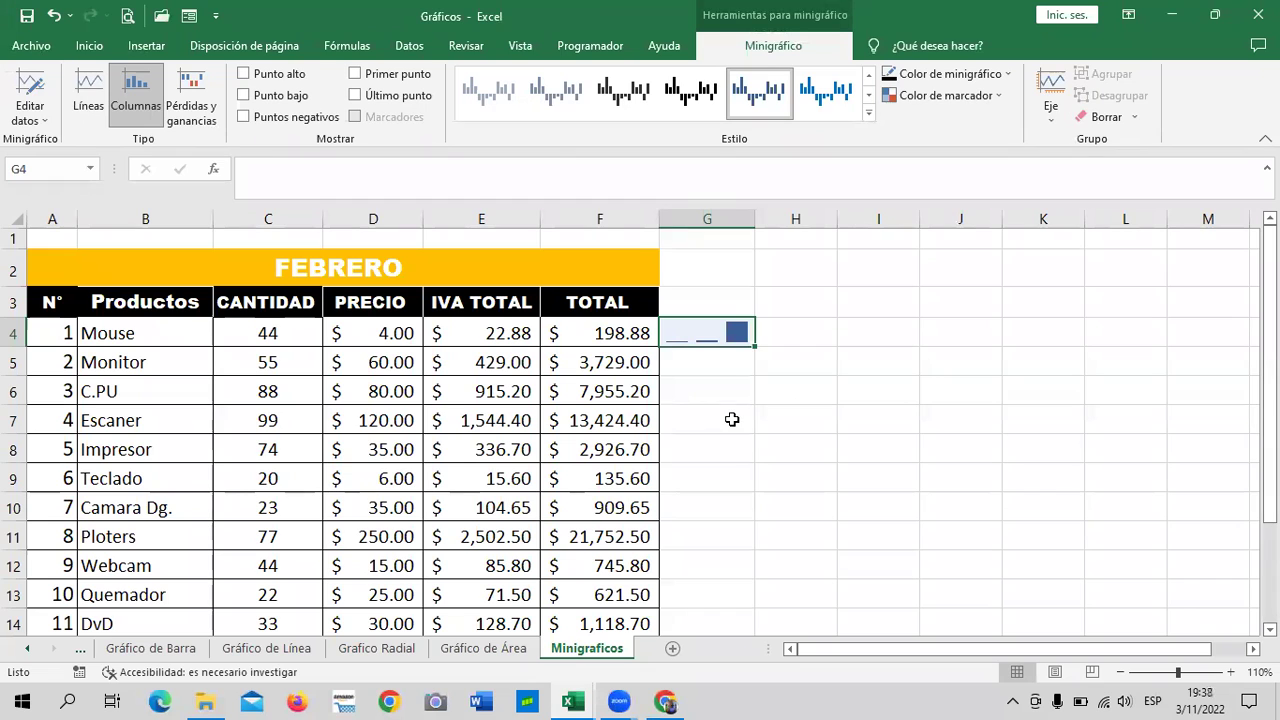
pyautogui.click(857, 412)
pyautogui.click(706, 334)
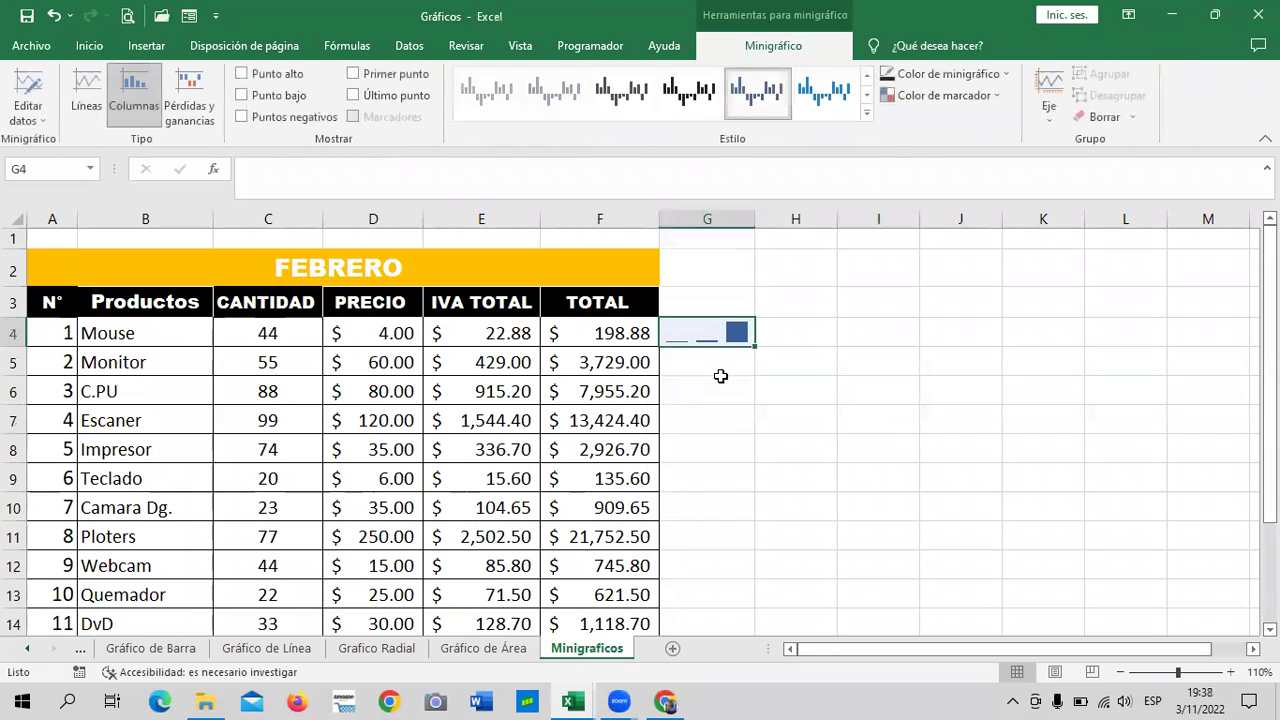
pyautogui.click(803, 364)
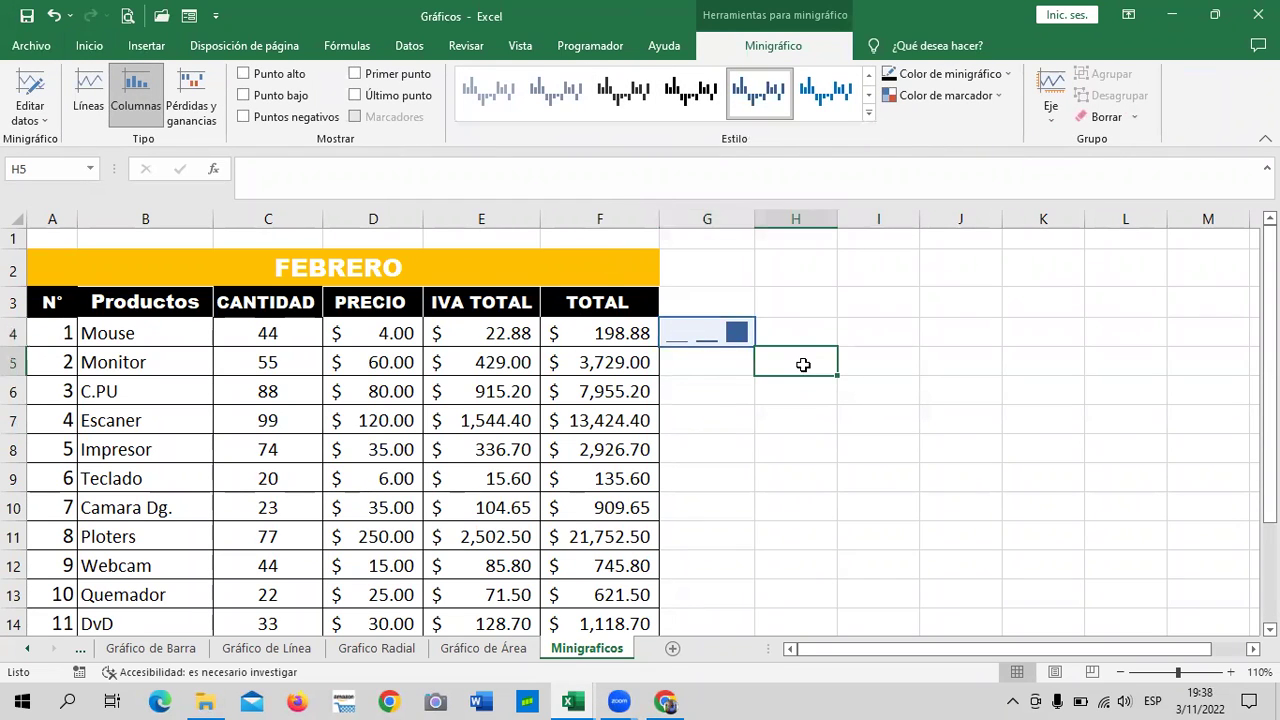
pyautogui.click(1231, 672)
pyautogui.click(1231, 672)
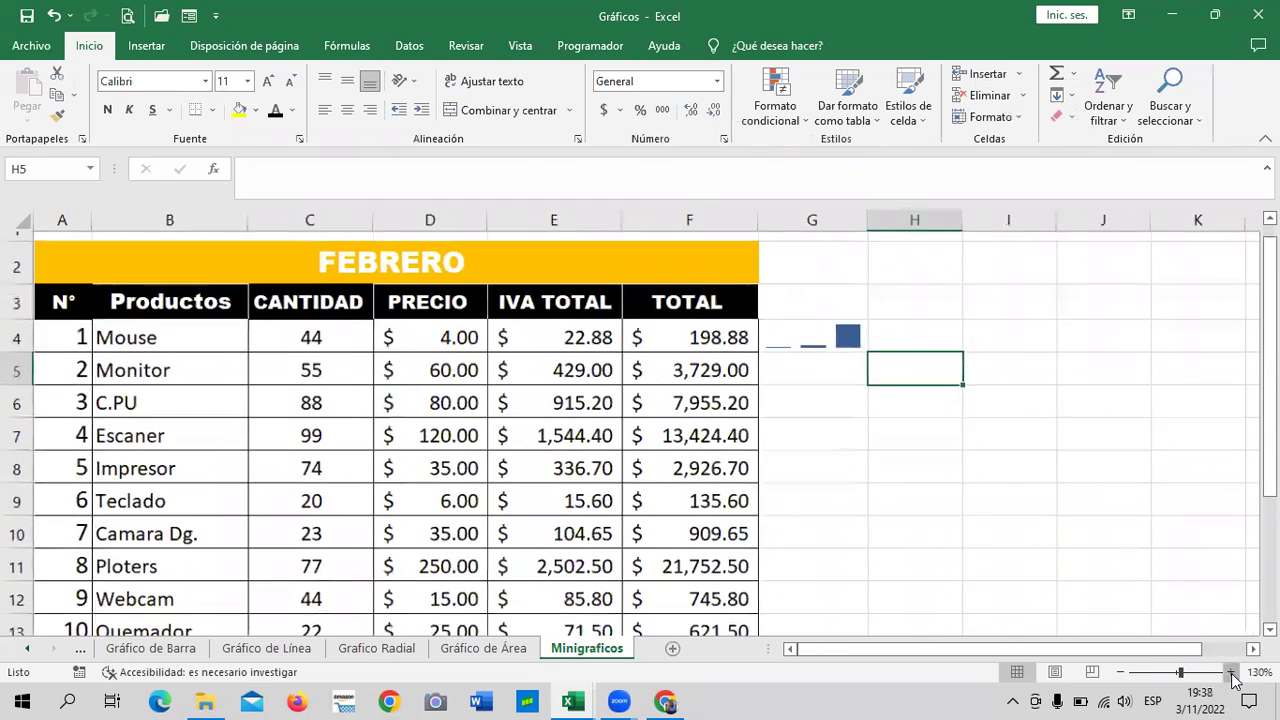
pyautogui.click(999, 520)
pyautogui.scroll(1, 887, 481)
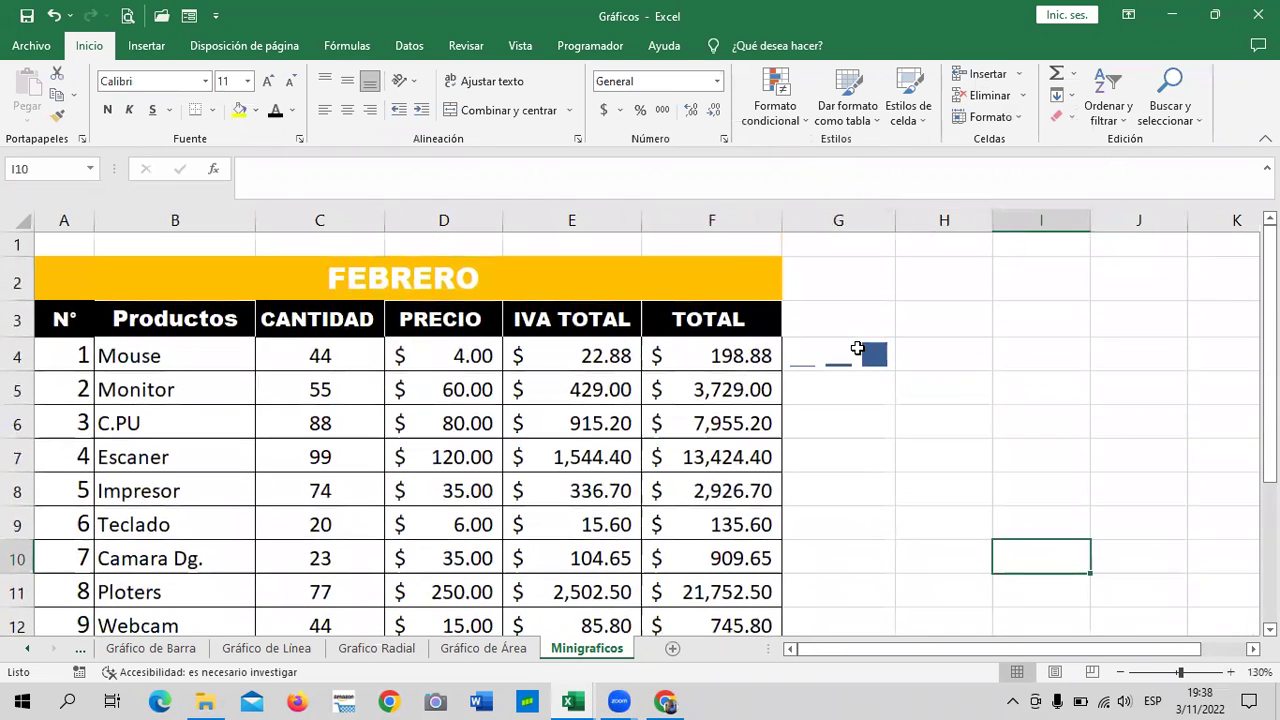
# Step: Widen column G to stretch the sparkline, then narrow it back to about 11.43
pyautogui.click(844, 344)
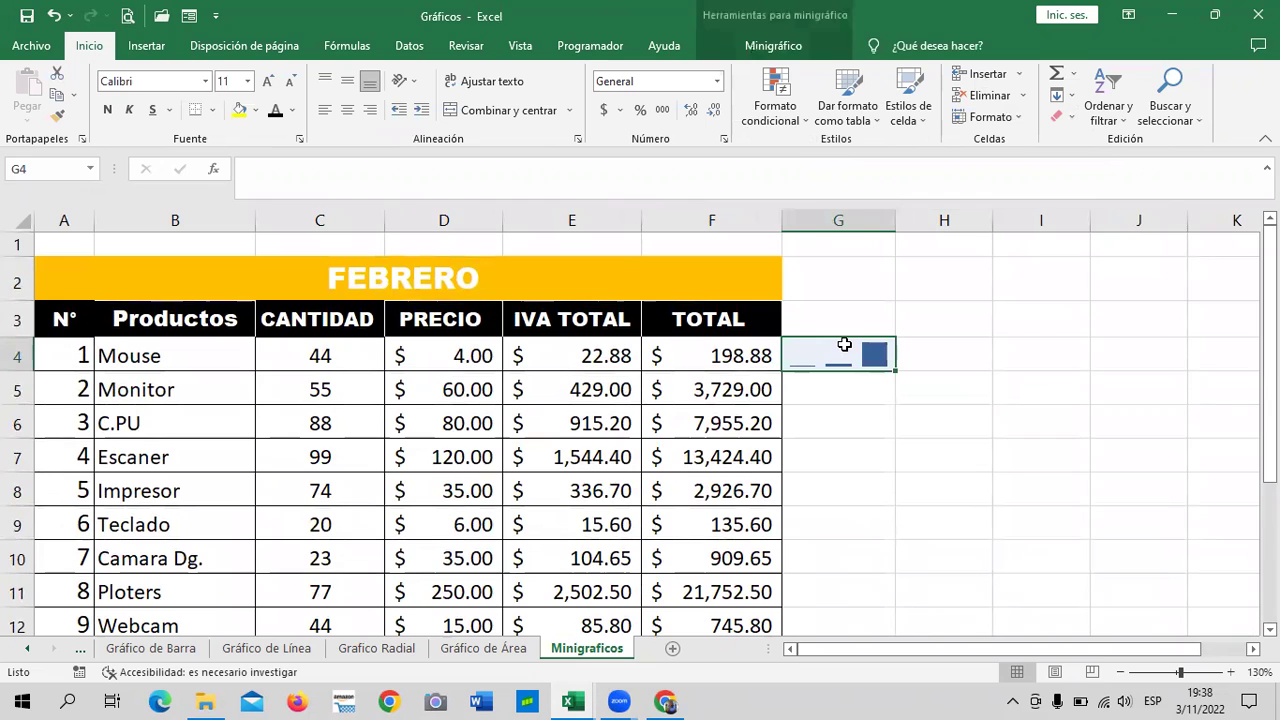
pyautogui.click(965, 376)
pyautogui.click(884, 456)
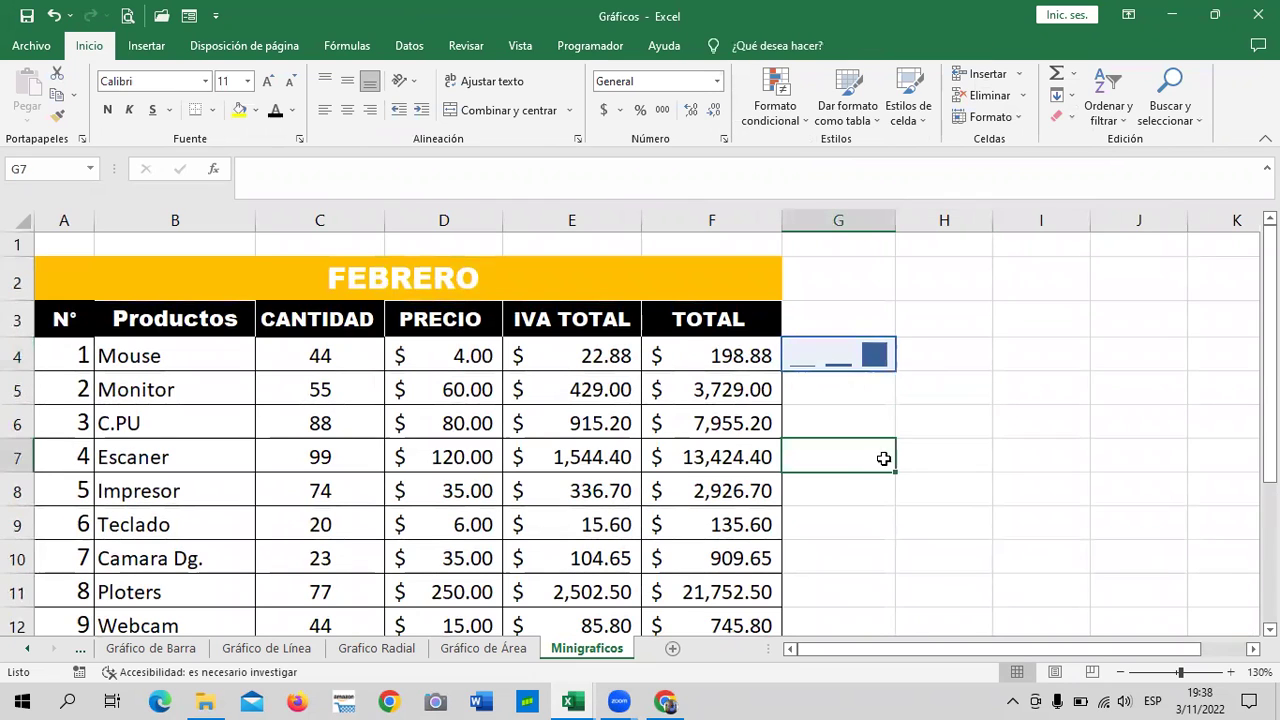
pyautogui.moveTo(831, 352); pyautogui.dragTo(951, 351)
pyautogui.click(920, 452)
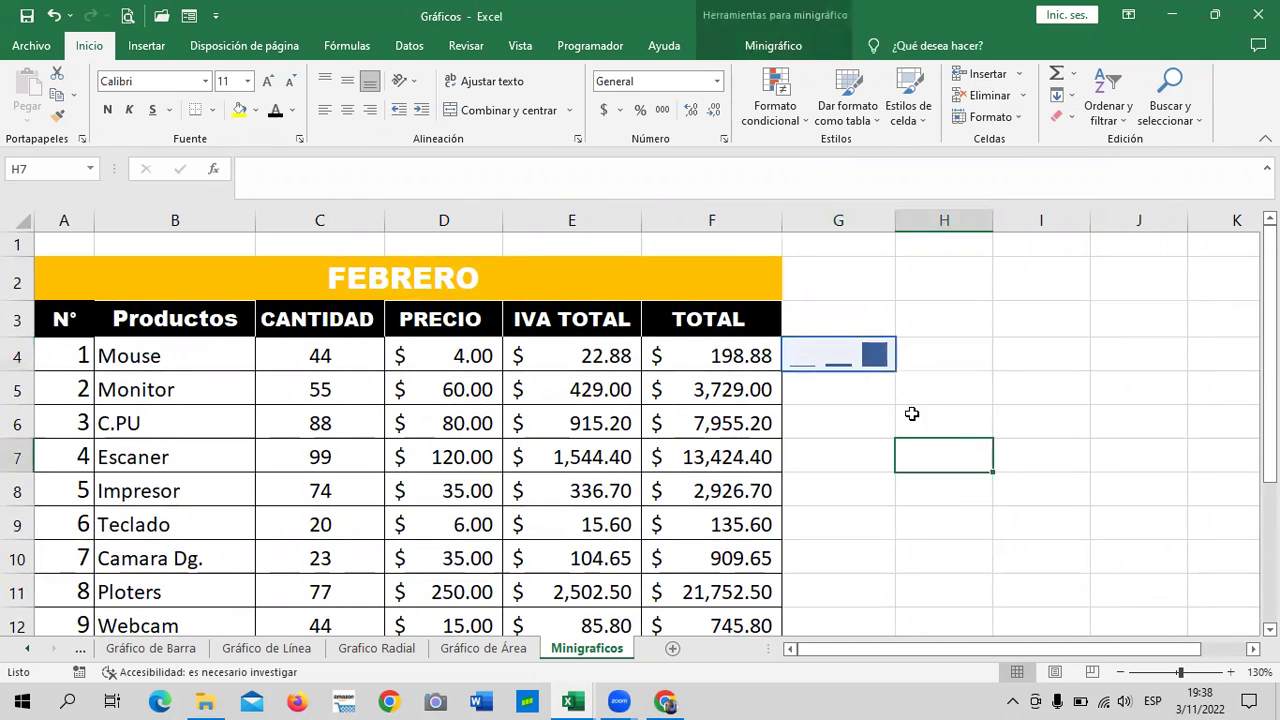
pyautogui.click(846, 354)
pyautogui.moveTo(894, 217); pyautogui.dragTo(1006, 217)
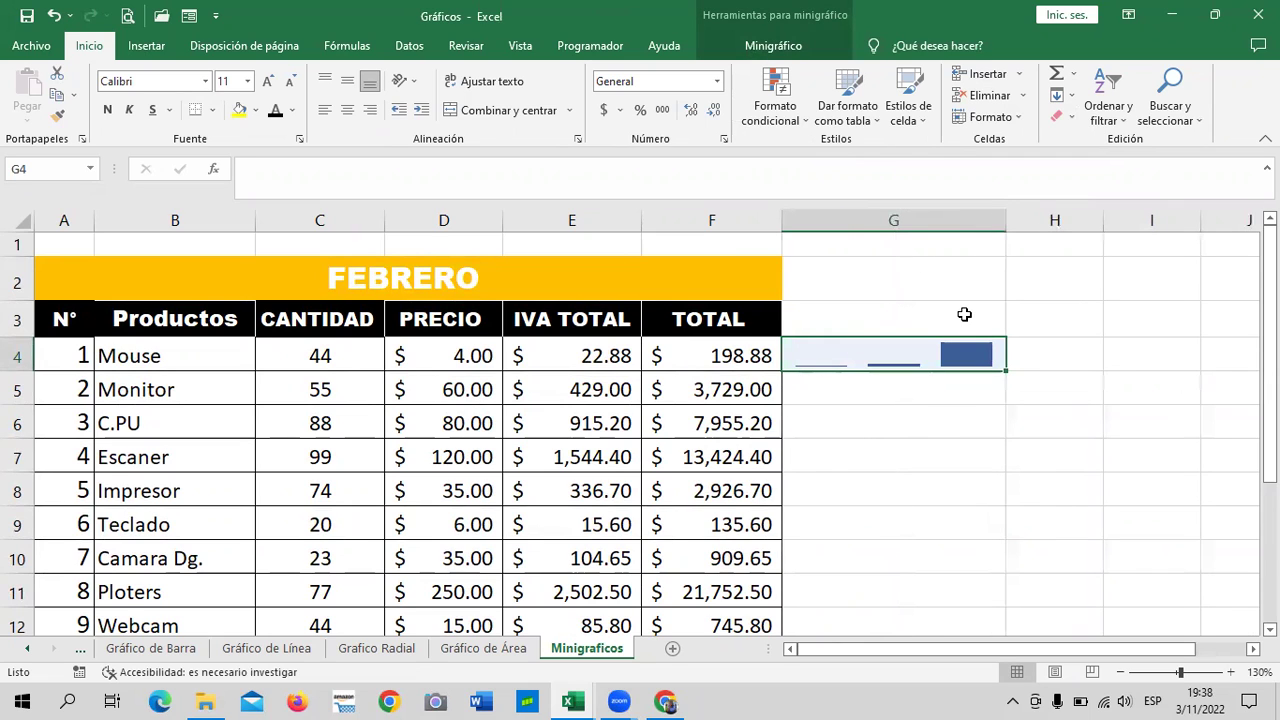
pyautogui.click(962, 427)
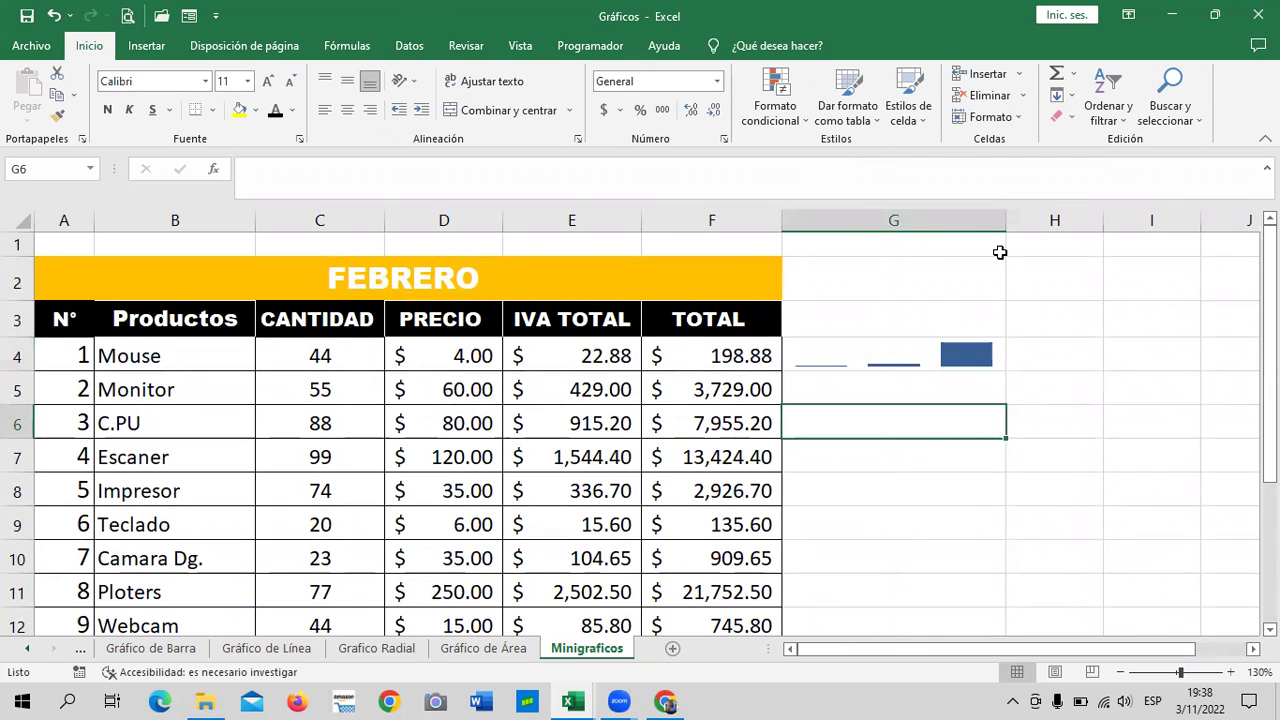
pyautogui.moveTo(1006, 217); pyautogui.dragTo(890, 215)
pyautogui.moveTo(936, 482); pyautogui.dragTo(936, 462)
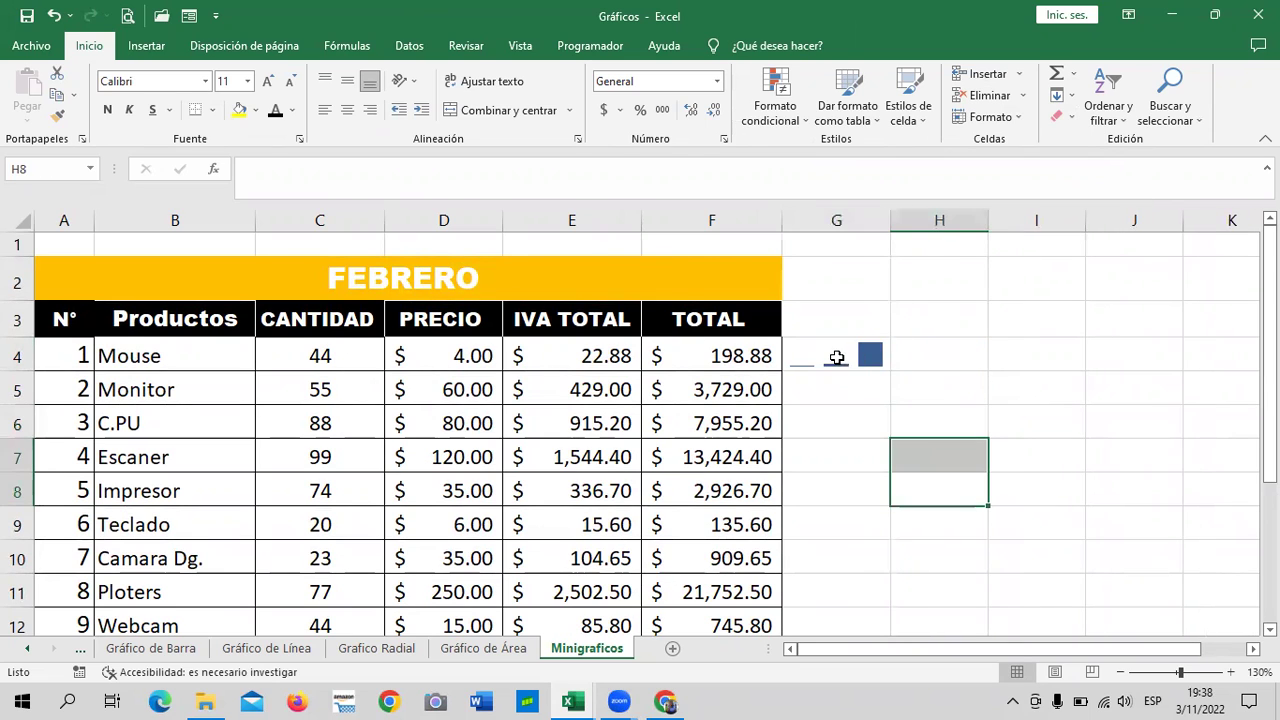
# Step: Merge G4:H4 with Combinar y centrar so the sparkline spans both columns
pyautogui.moveTo(836, 357); pyautogui.dragTo(948, 352)
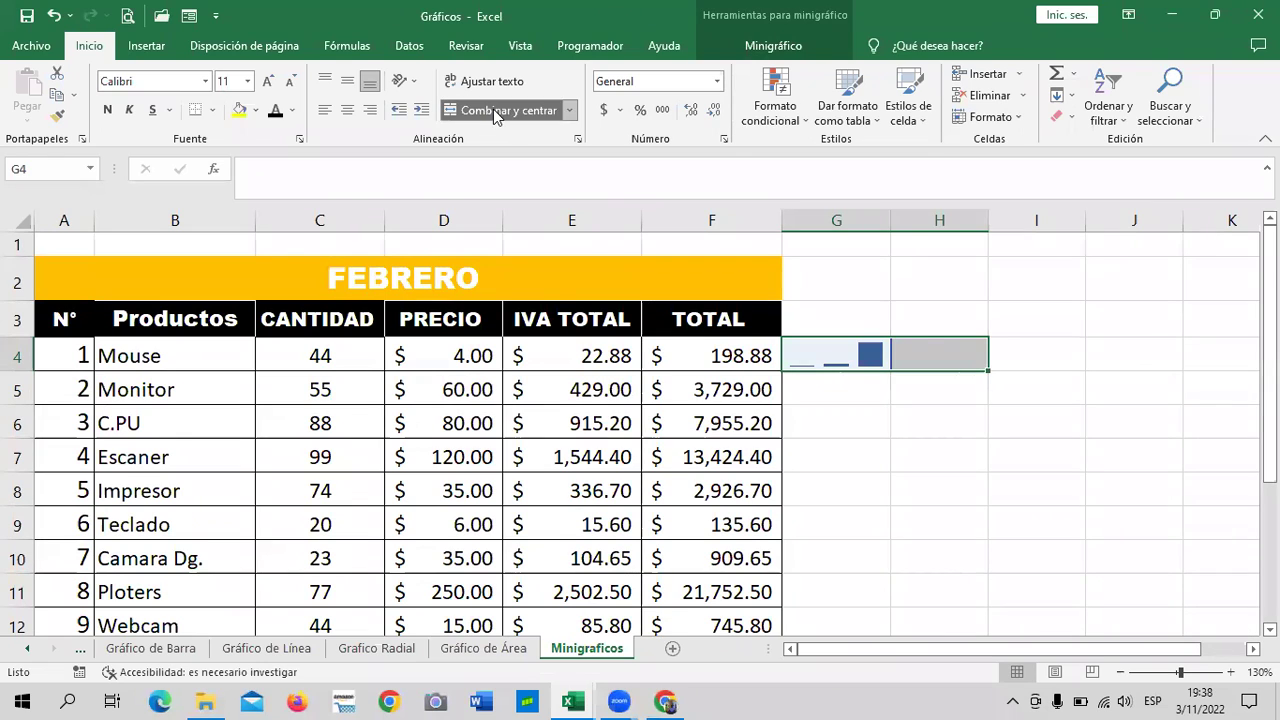
pyautogui.click(496, 110)
pyautogui.click(900, 448)
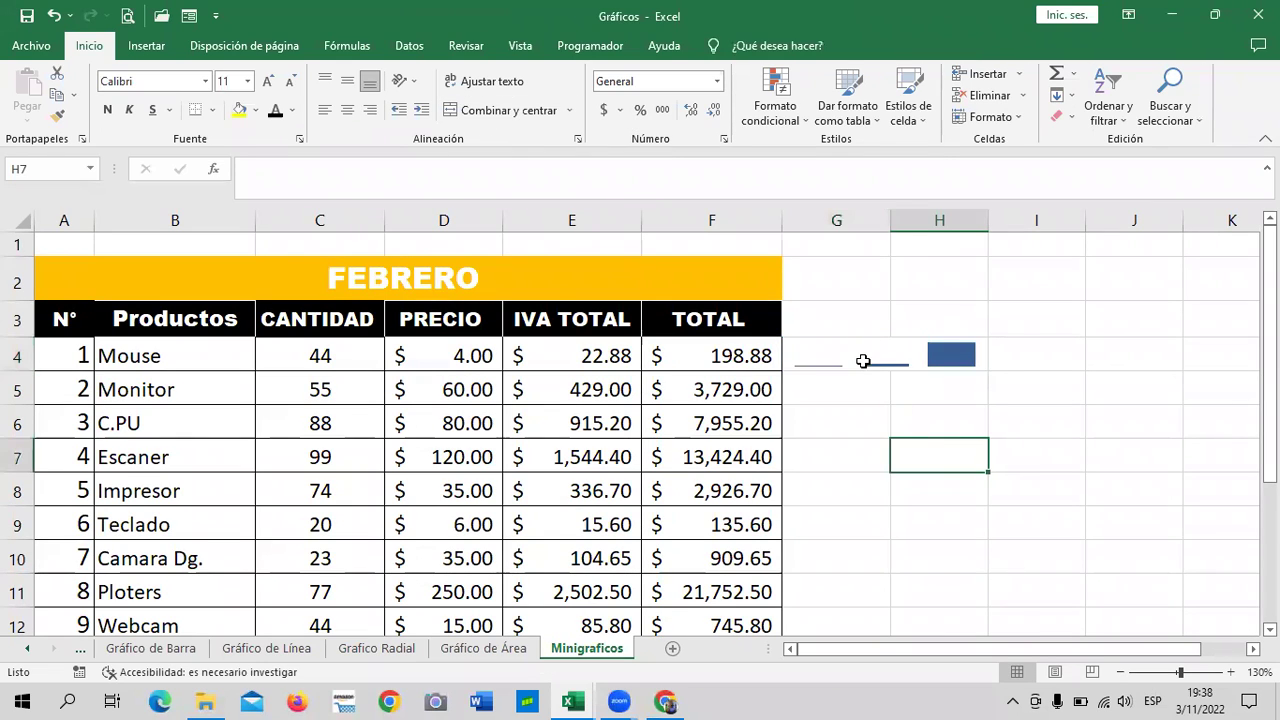
pyautogui.click(863, 361)
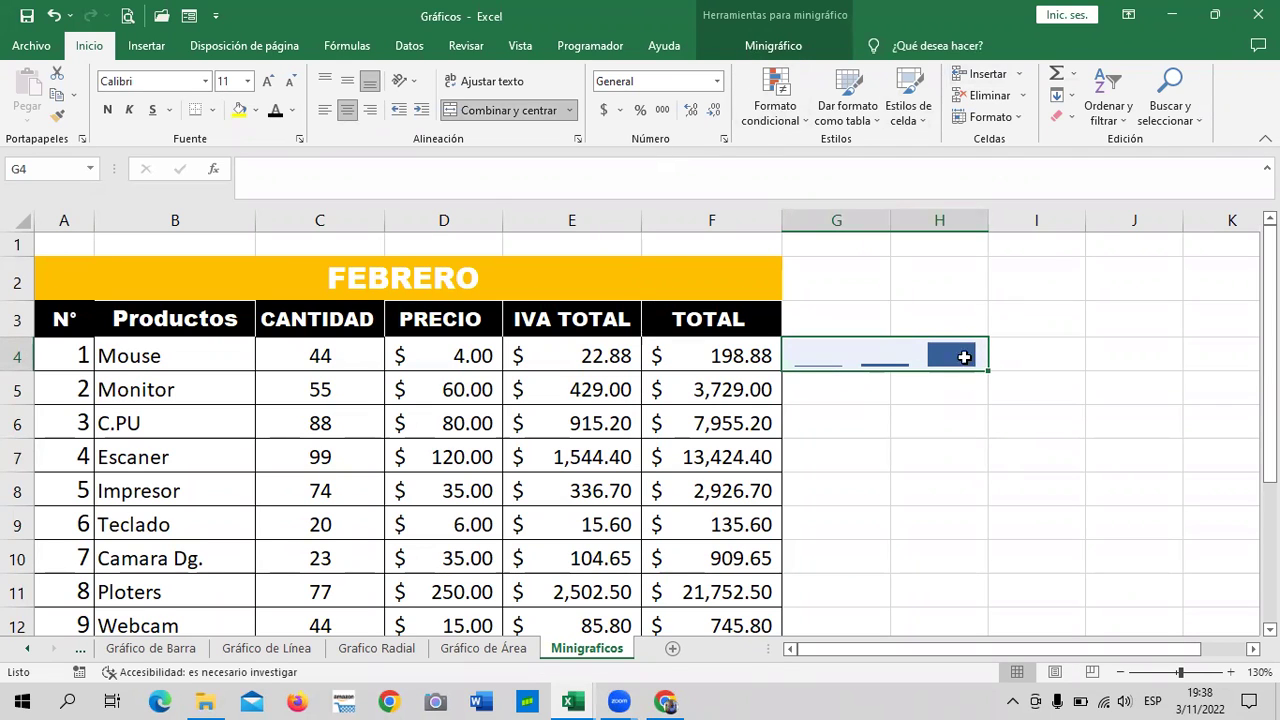
pyautogui.click(1058, 402)
pyautogui.click(921, 349)
pyautogui.click(683, 362)
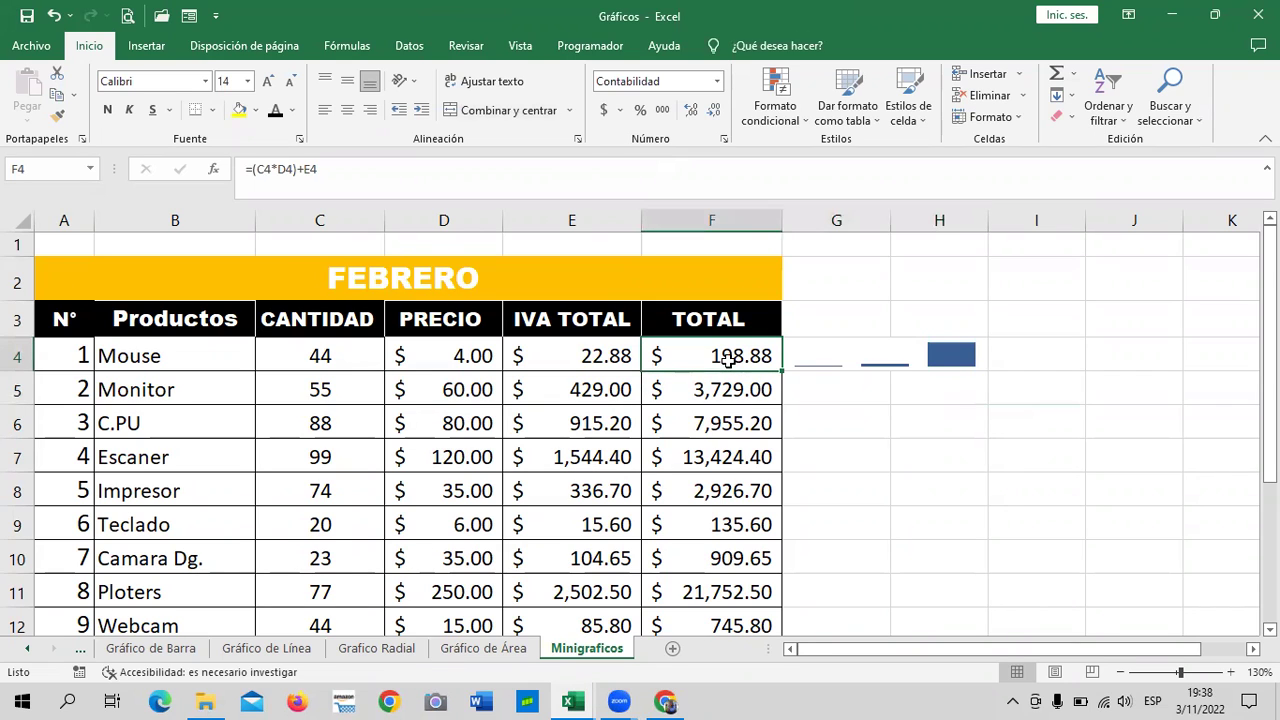
pyautogui.click(943, 356)
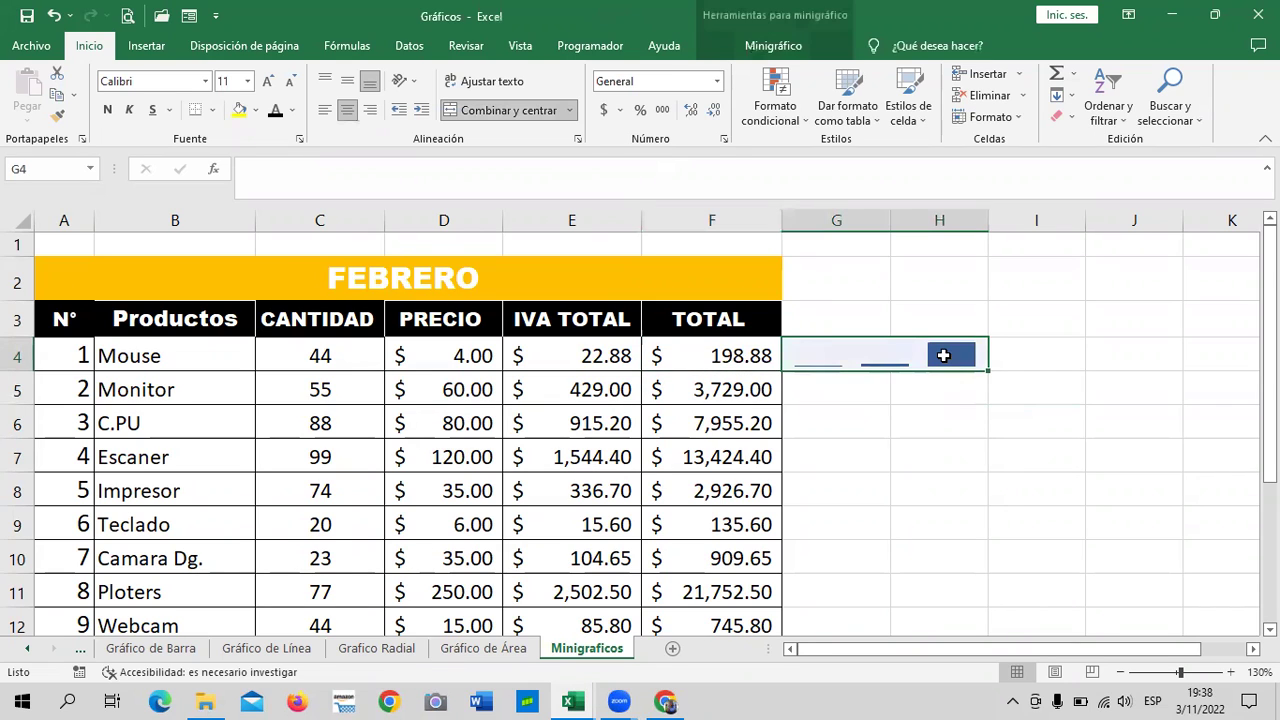
pyautogui.click(949, 490)
pyautogui.click(914, 360)
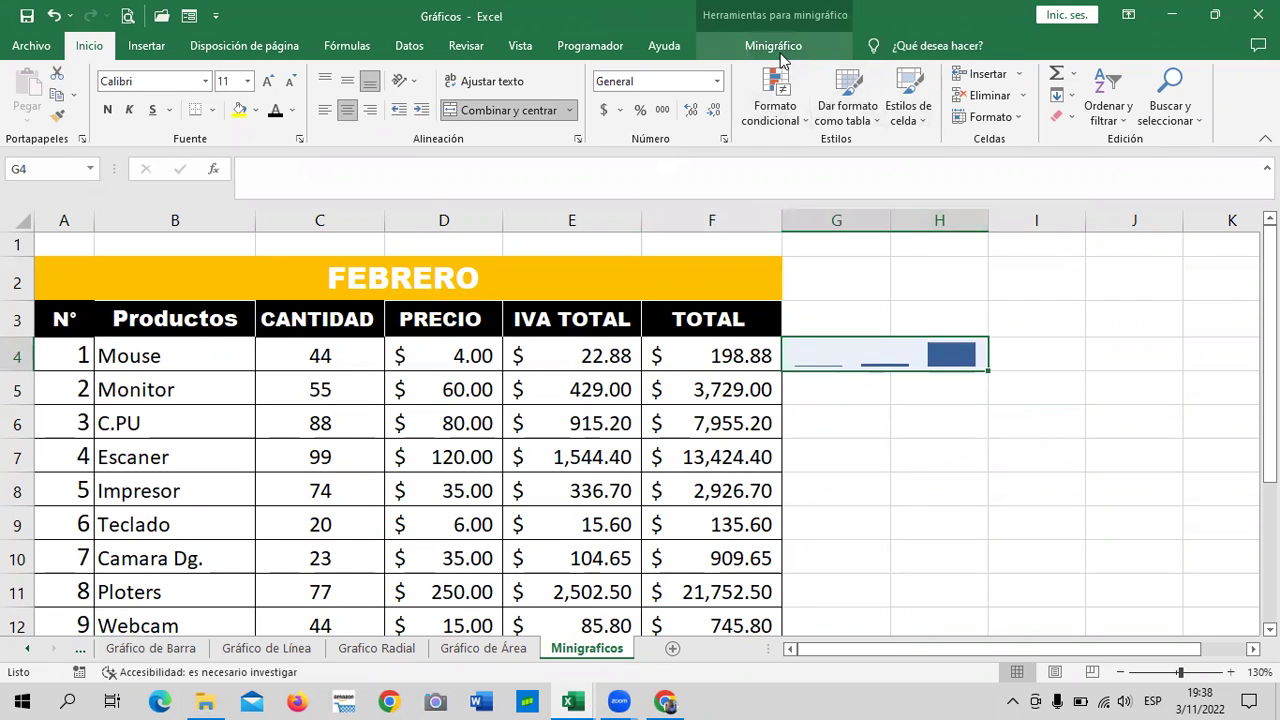
# Step: Try orange and blue sparkline styles, settling on a green style
pyautogui.click(780, 50)
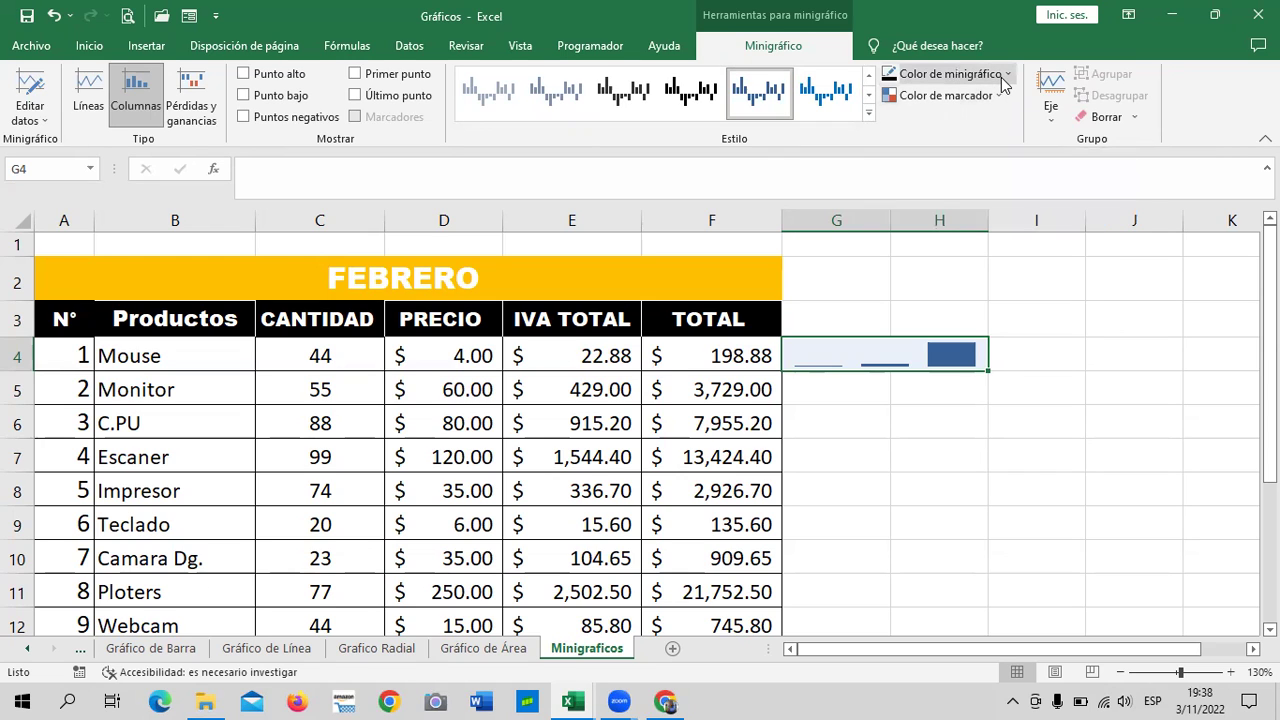
pyautogui.click(868, 113)
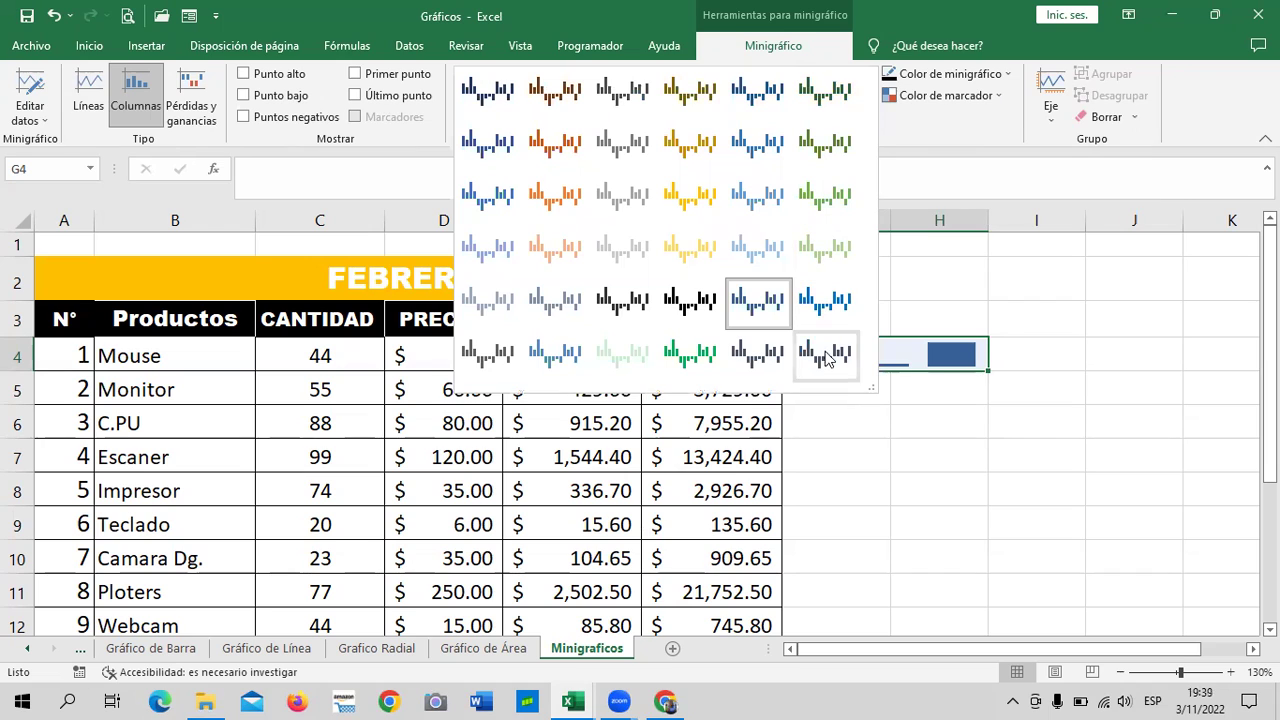
pyautogui.click(541, 207)
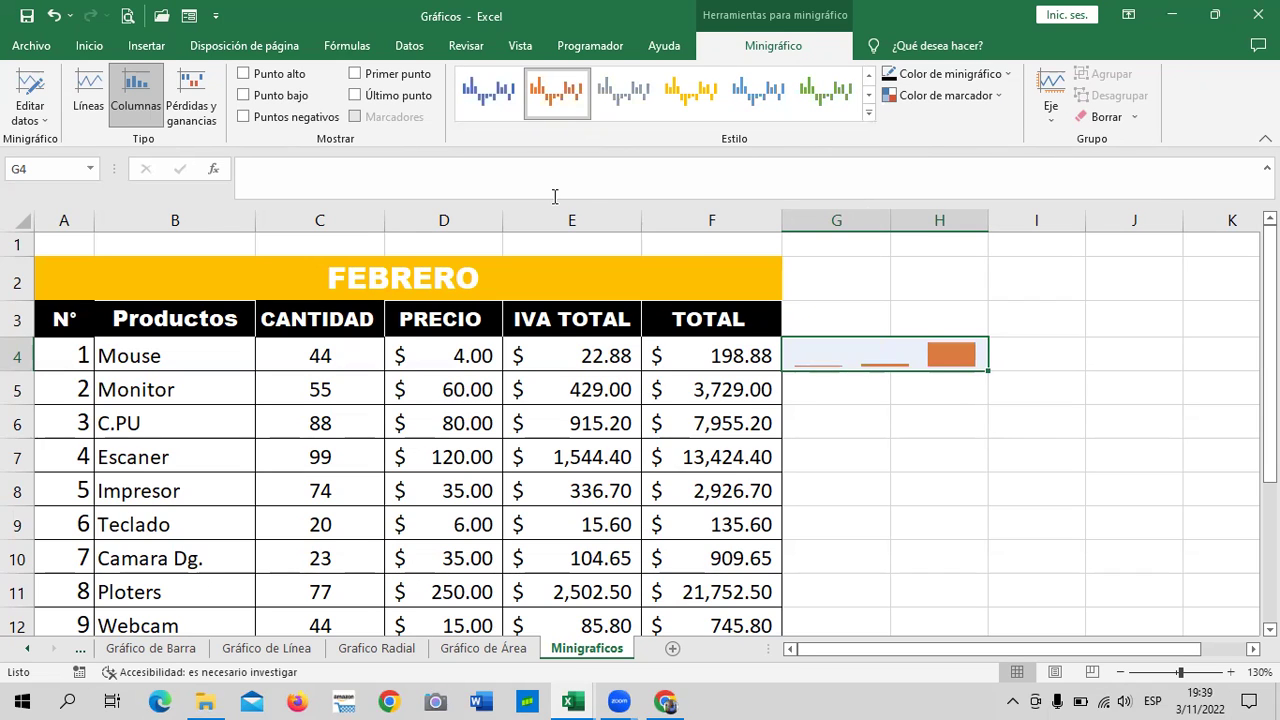
pyautogui.click(868, 113)
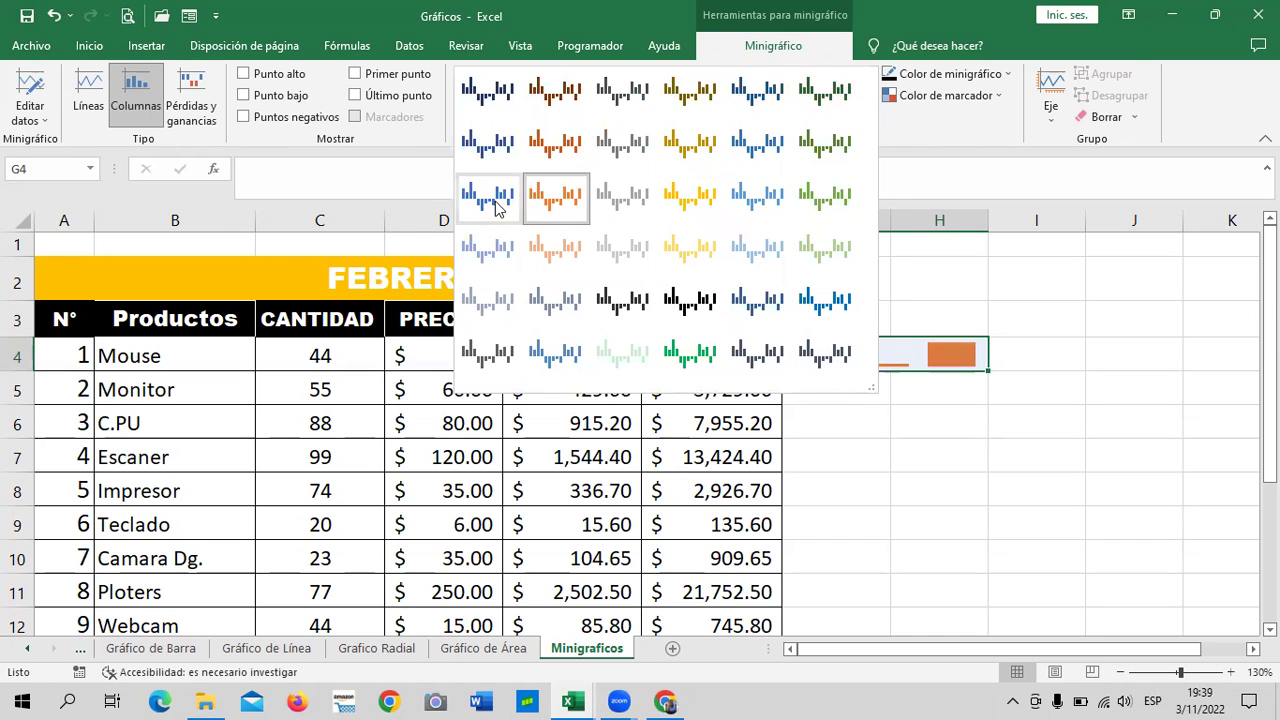
pyautogui.click(492, 200)
pyautogui.click(838, 105)
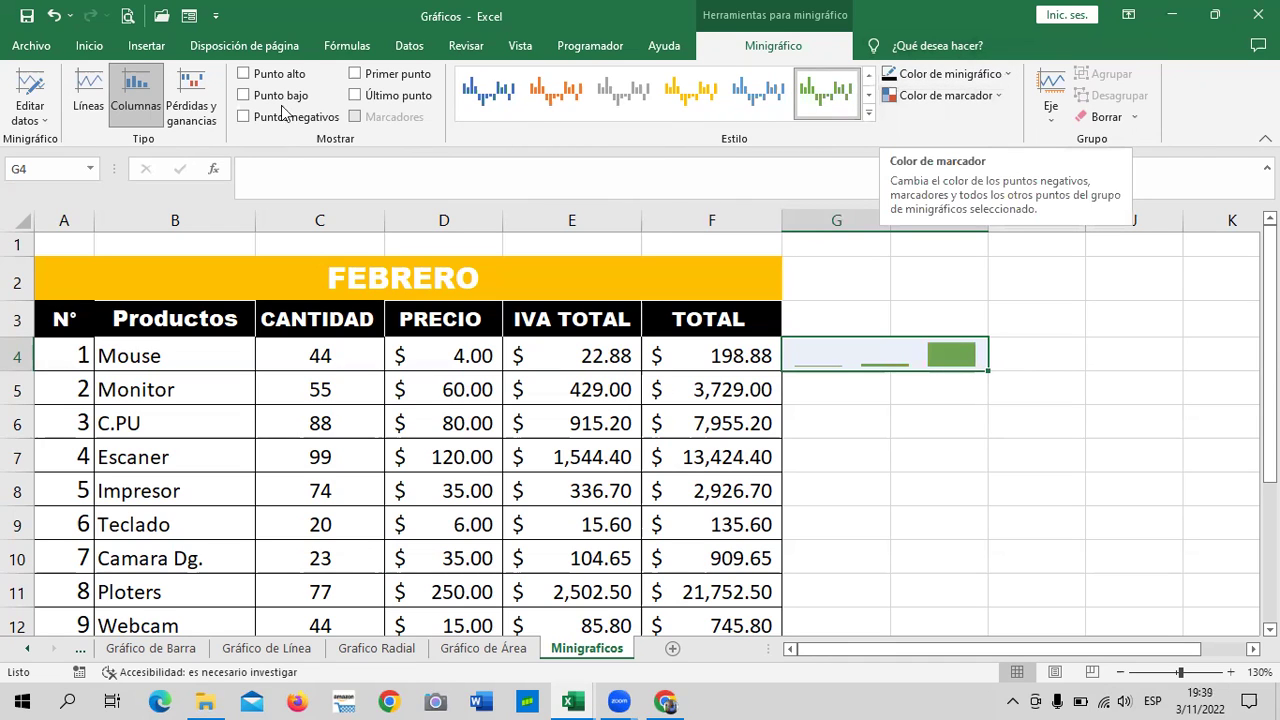
# Step: Mark the sparkline's first, last, high, low and negative points
pyautogui.click(371, 83)
pyautogui.click(357, 96)
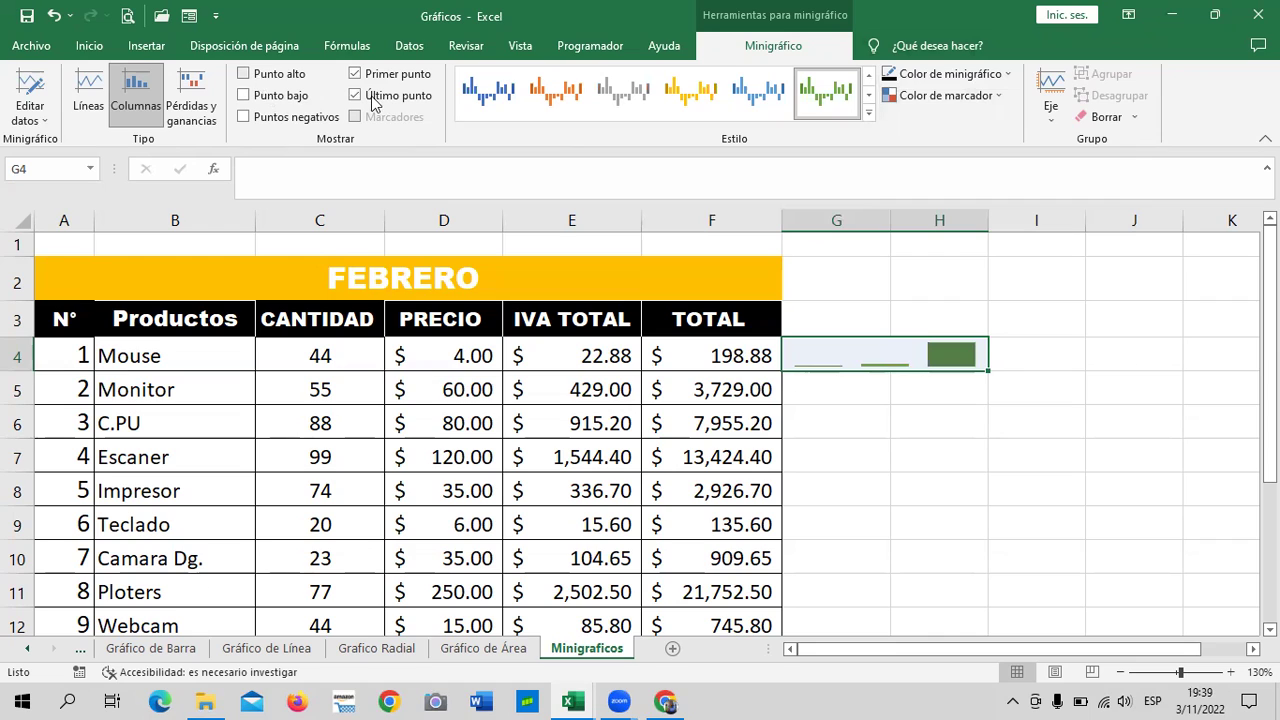
pyautogui.click(243, 74)
pyautogui.click(243, 95)
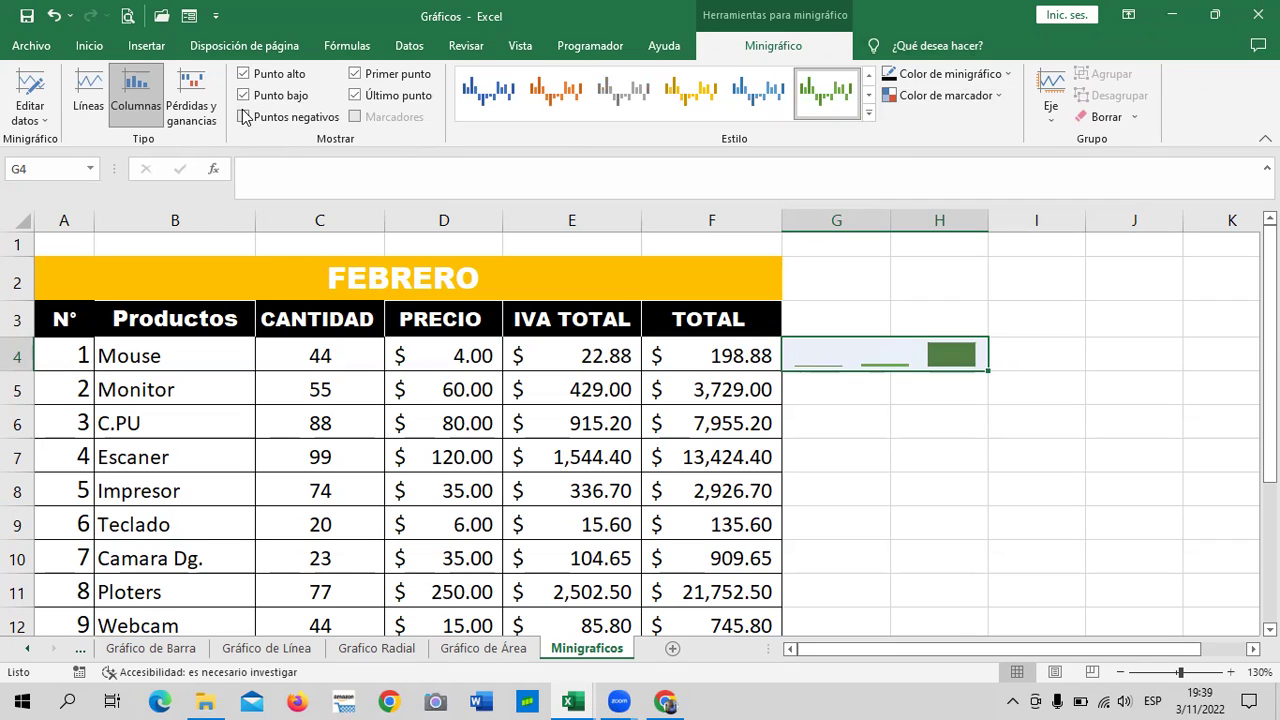
pyautogui.click(243, 117)
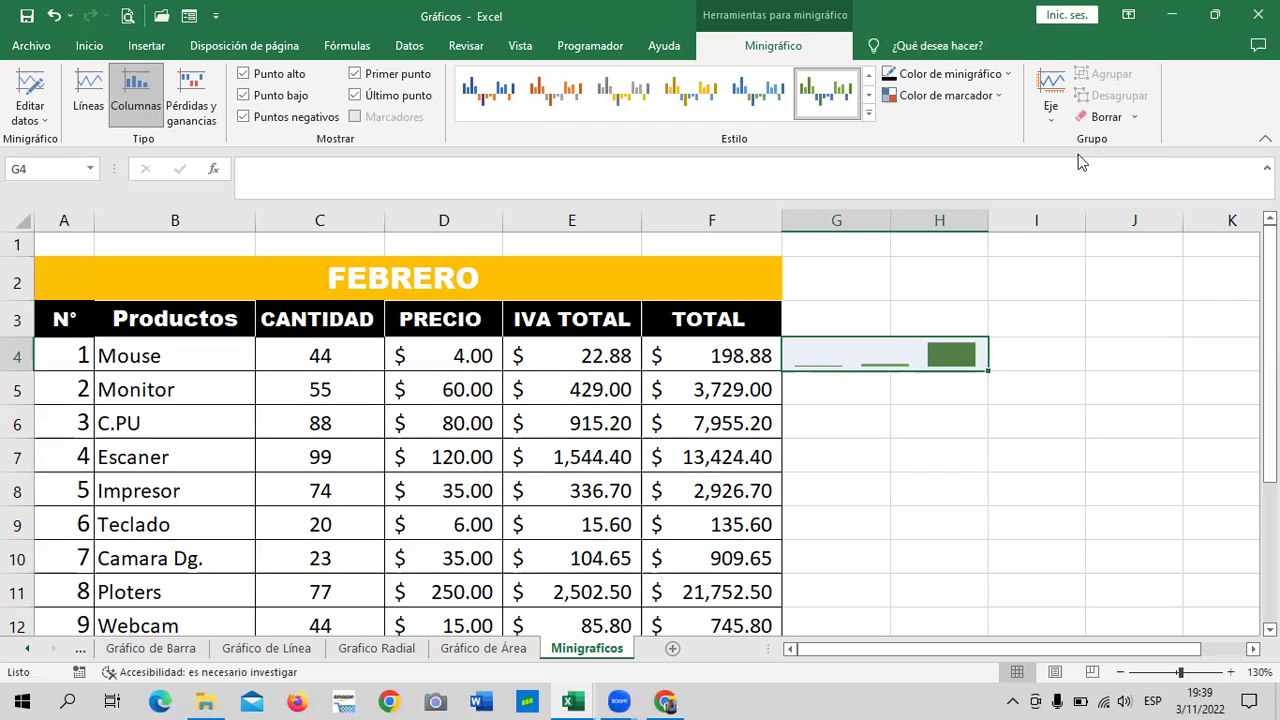
# Step: Change the Mouse sparkline's data range from D4:F4 to C4:F4
pyautogui.click(45, 120)
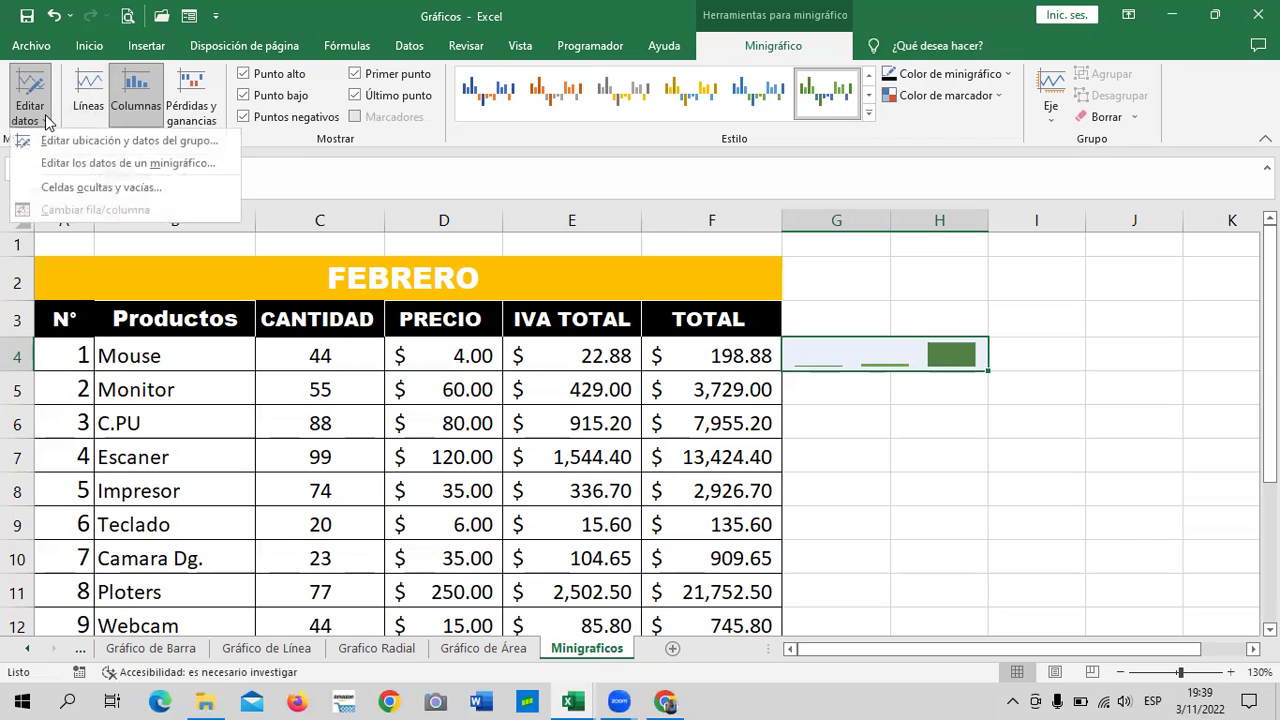
pyautogui.click(103, 163)
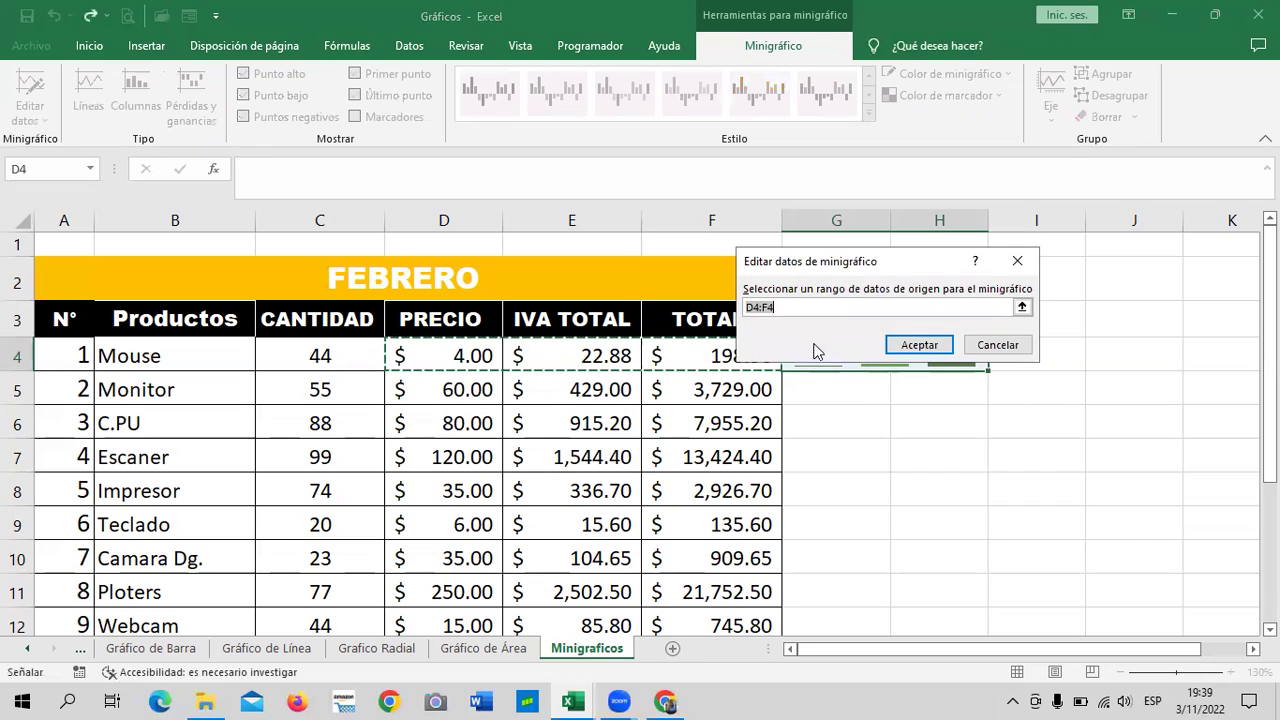
pyautogui.click(759, 308)
pyautogui.press('BackSpace')
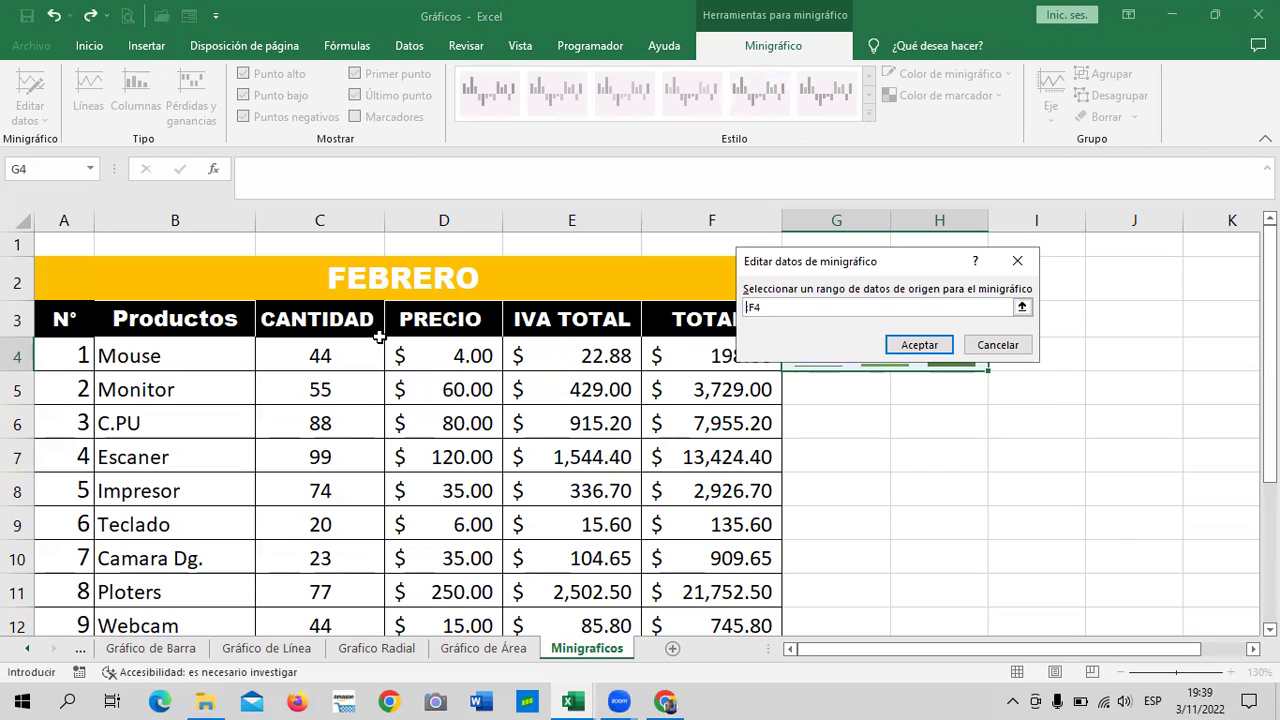
pyautogui.moveTo(331, 357)
pyautogui.mouseDown()
pyautogui.moveTo(480, 354)
pyautogui.moveTo(694, 323)
pyautogui.moveTo(745, 345)
pyautogui.mouseUp()
pyautogui.press('BackSpace')
pyautogui.press('BackSpace')
pyautogui.press('BackSpace')
pyautogui.moveTo(322, 352); pyautogui.dragTo(715, 355)
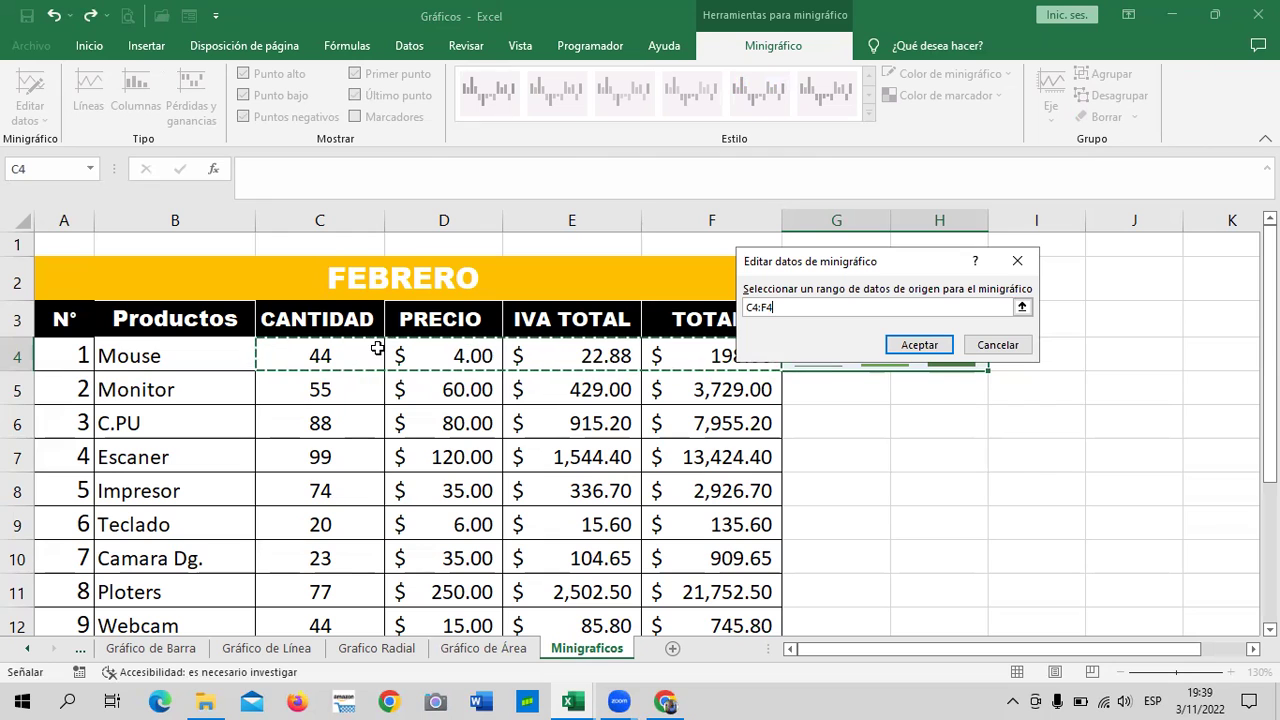
pyautogui.click(919, 345)
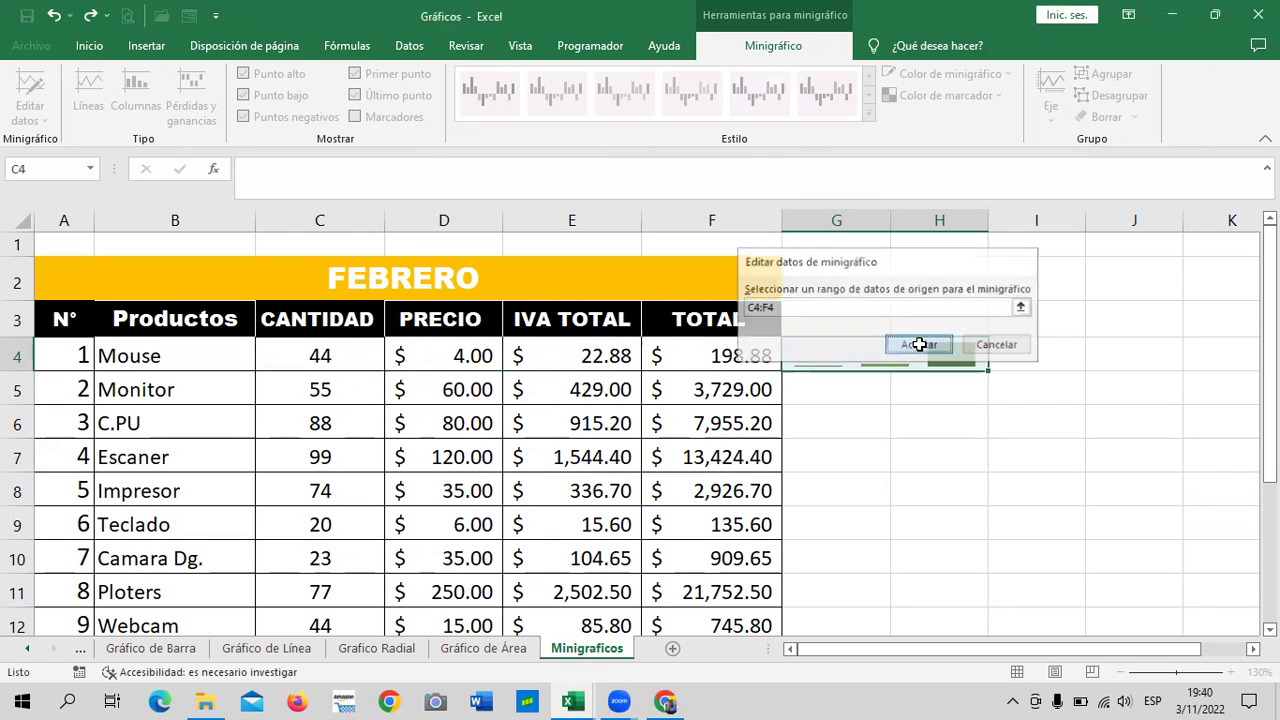
pyautogui.click(936, 460)
pyautogui.click(800, 352)
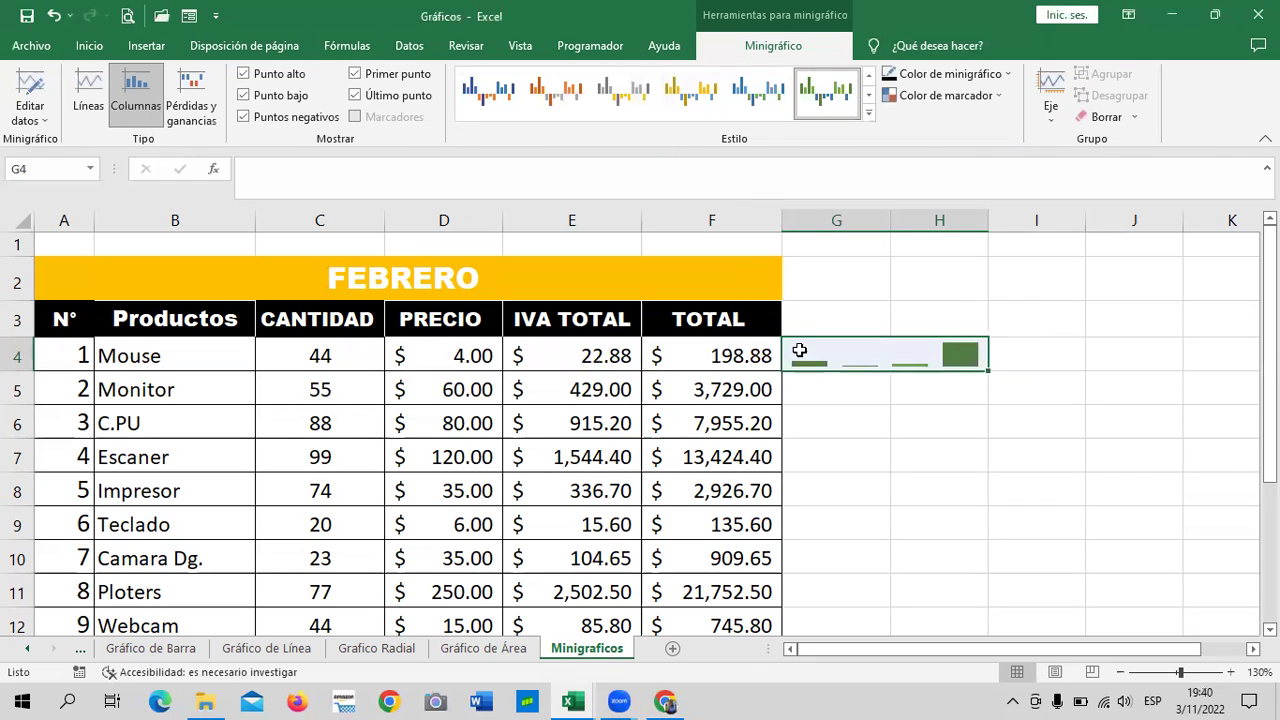
# Step: Try the gold style, then restyle the Mouse sparklines in blue
pyautogui.click(708, 92)
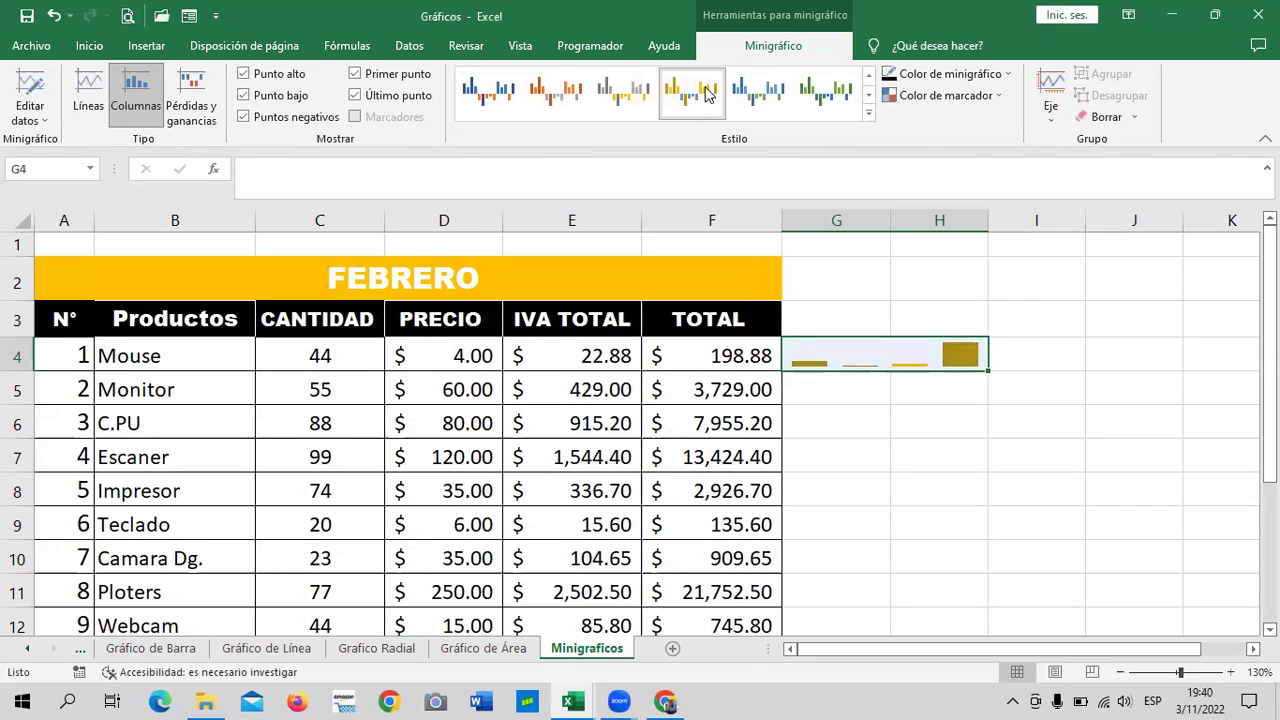
pyautogui.click(758, 92)
pyautogui.click(906, 423)
pyautogui.click(800, 355)
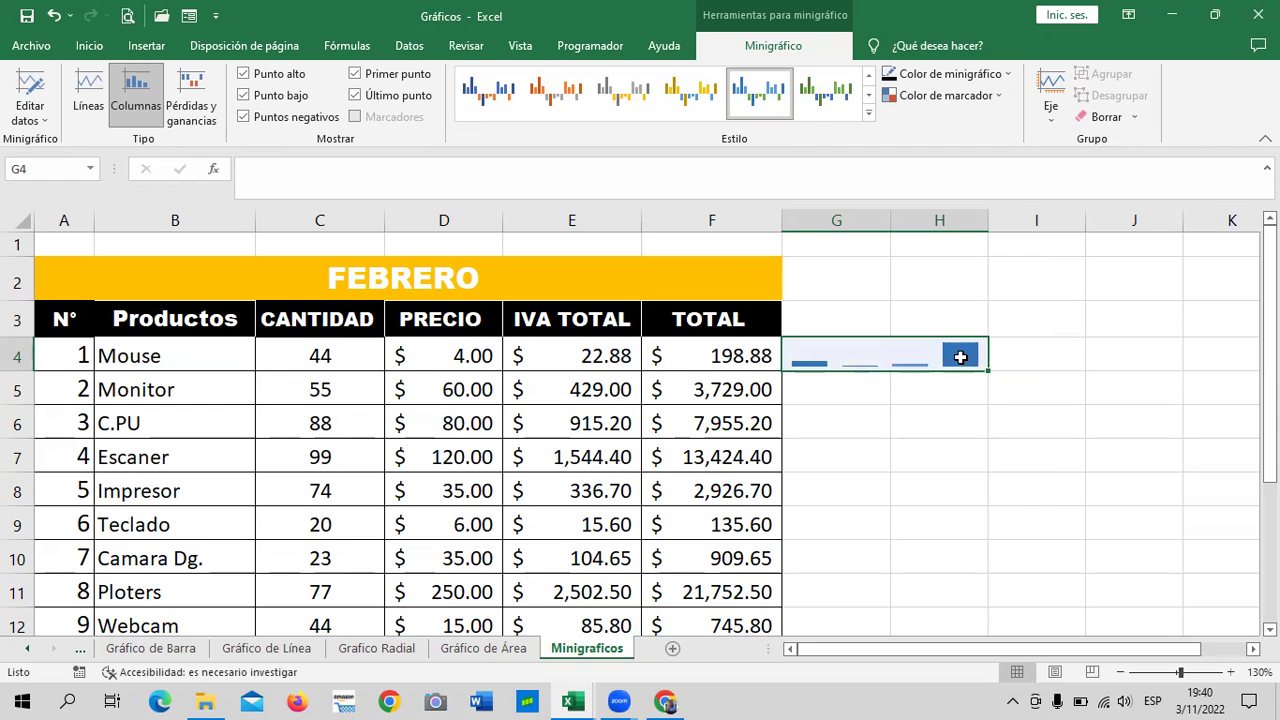
pyautogui.click(977, 426)
pyautogui.click(923, 353)
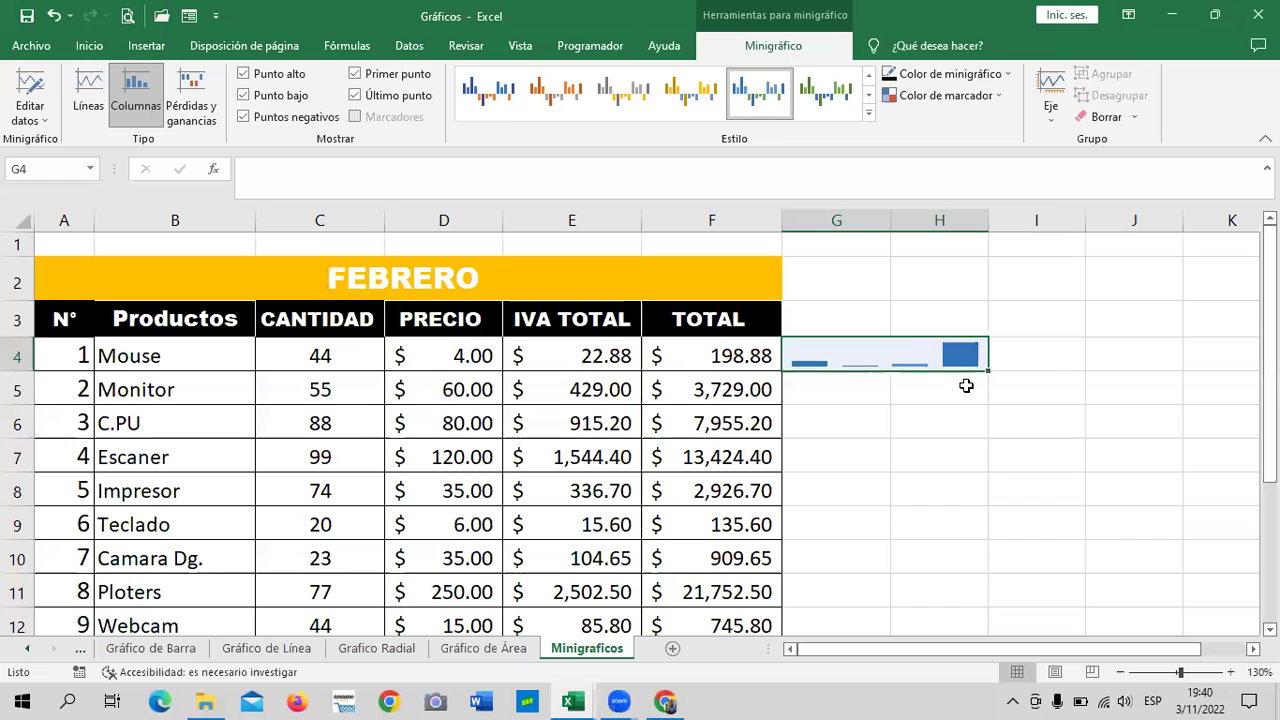
# Step: Reselect the blue Mouse sparklines in G4:H4 and inspect the merged cell
pyautogui.click(1090, 385)
pyautogui.click(1022, 352)
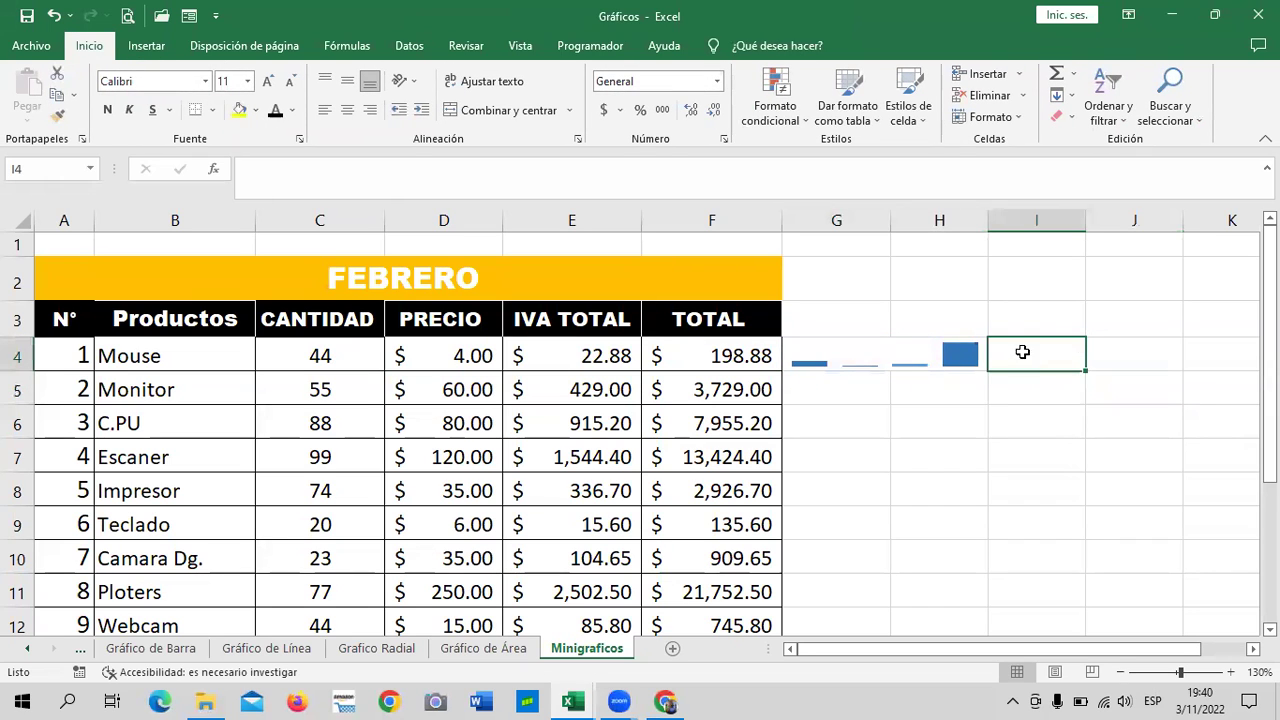
pyautogui.click(908, 346)
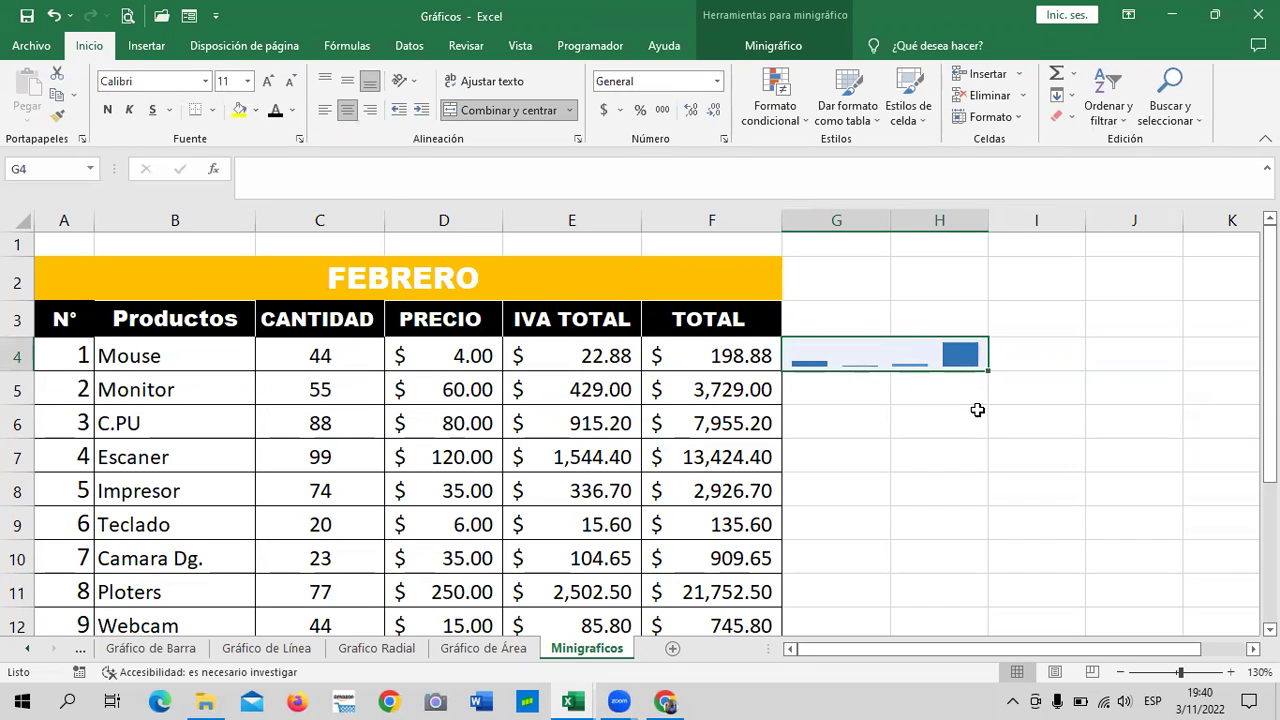
pyautogui.click(981, 410)
pyautogui.click(910, 360)
pyautogui.press('F2')
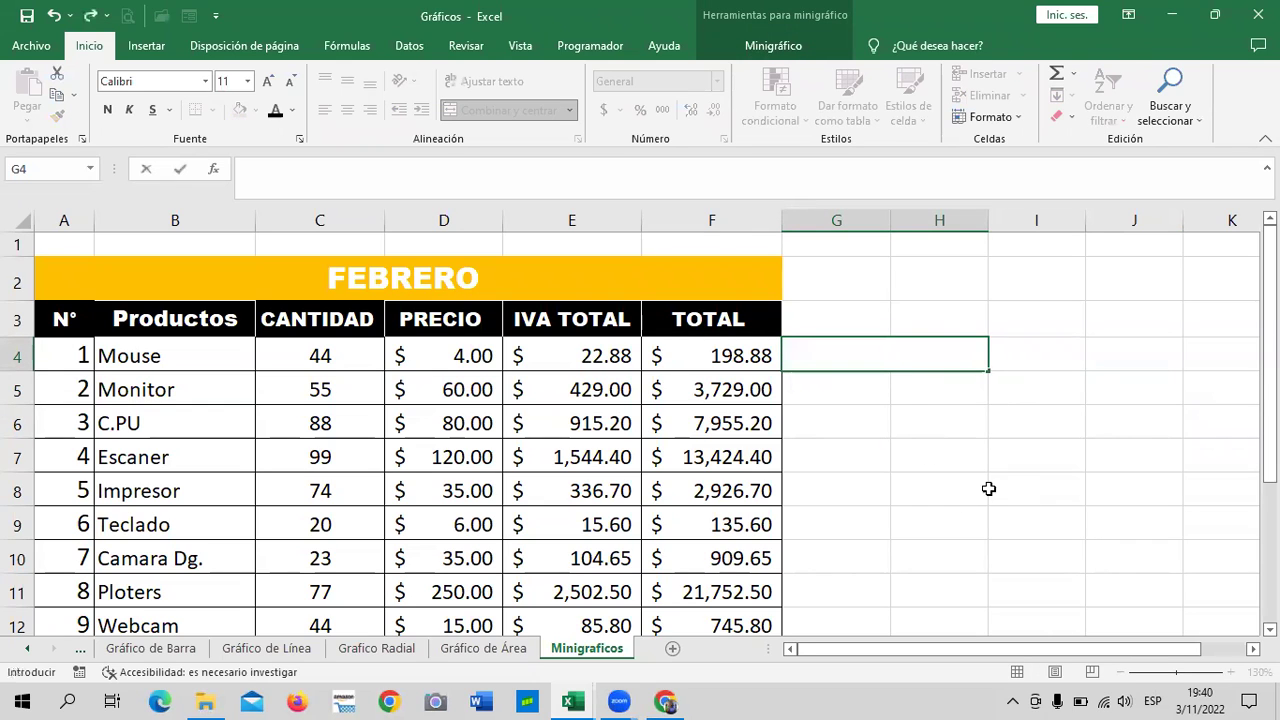
pyautogui.moveTo(960, 455); pyautogui.dragTo(995, 455)
pyautogui.click(905, 362)
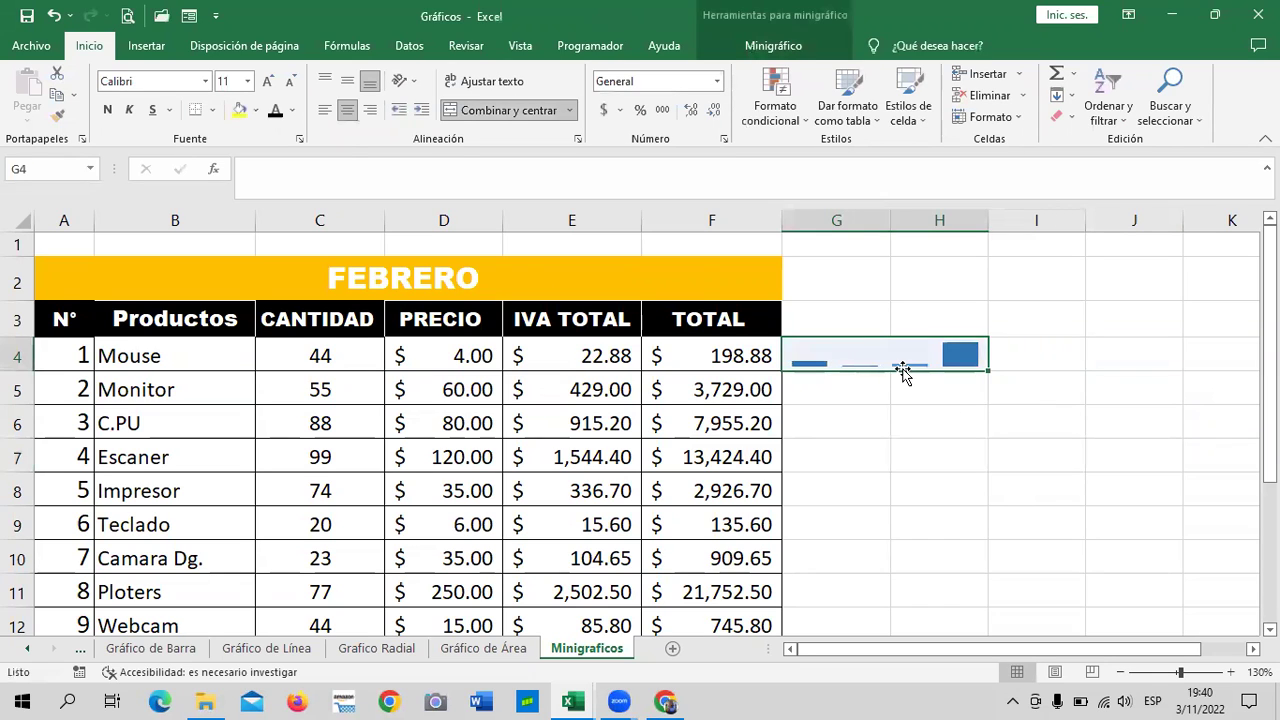
# Step: Clear the Mouse-row sparklines from G4:H4 with Minigráfico > Borrar
pyautogui.doubleClick(903, 370)
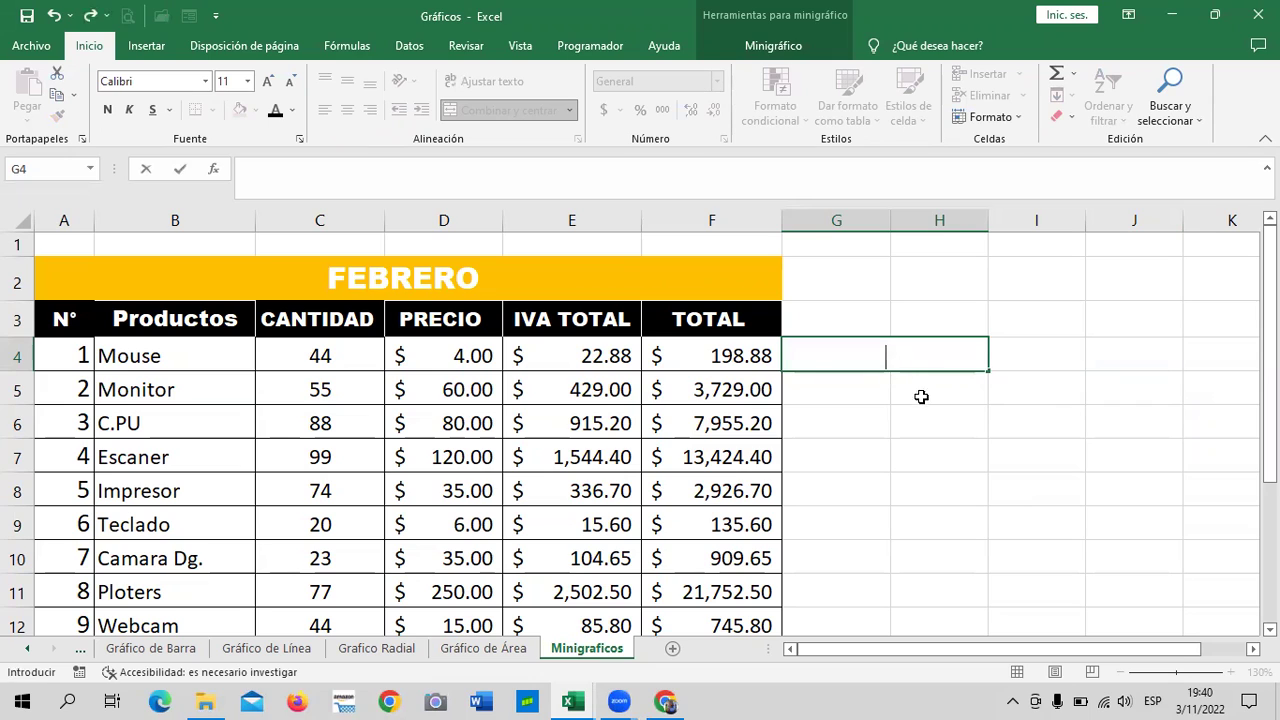
pyautogui.click(925, 391)
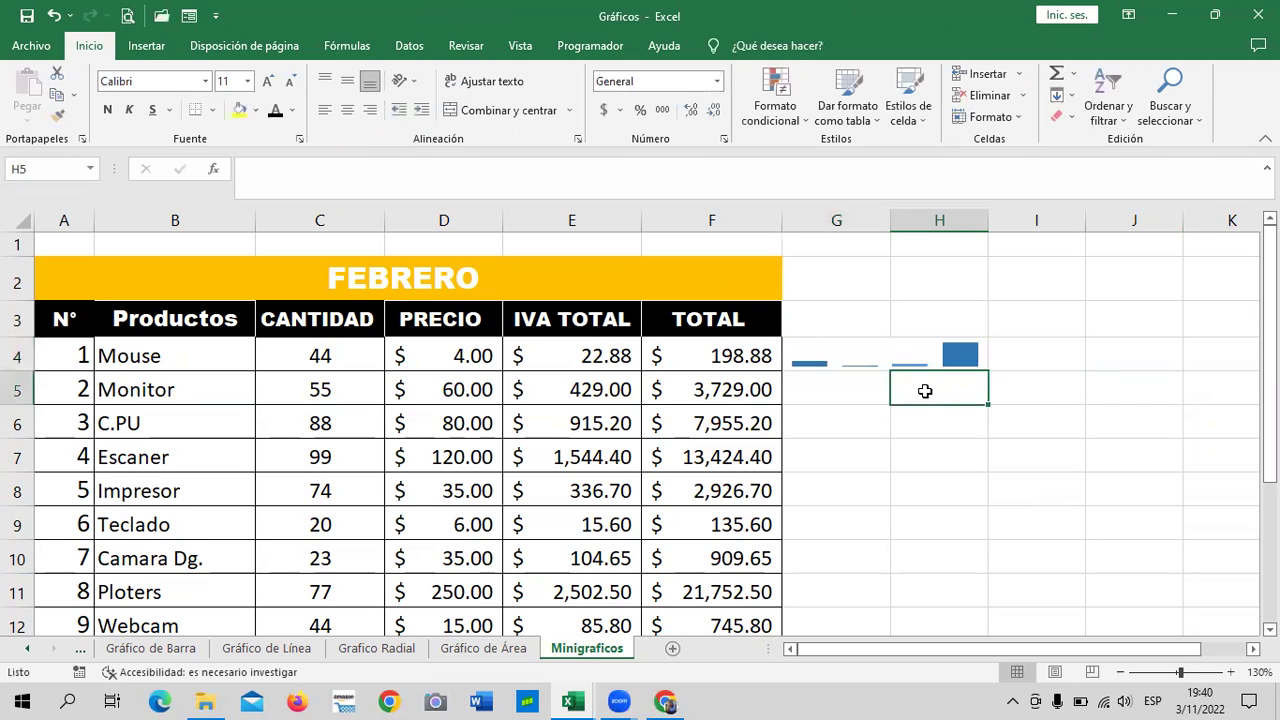
pyautogui.click(866, 398)
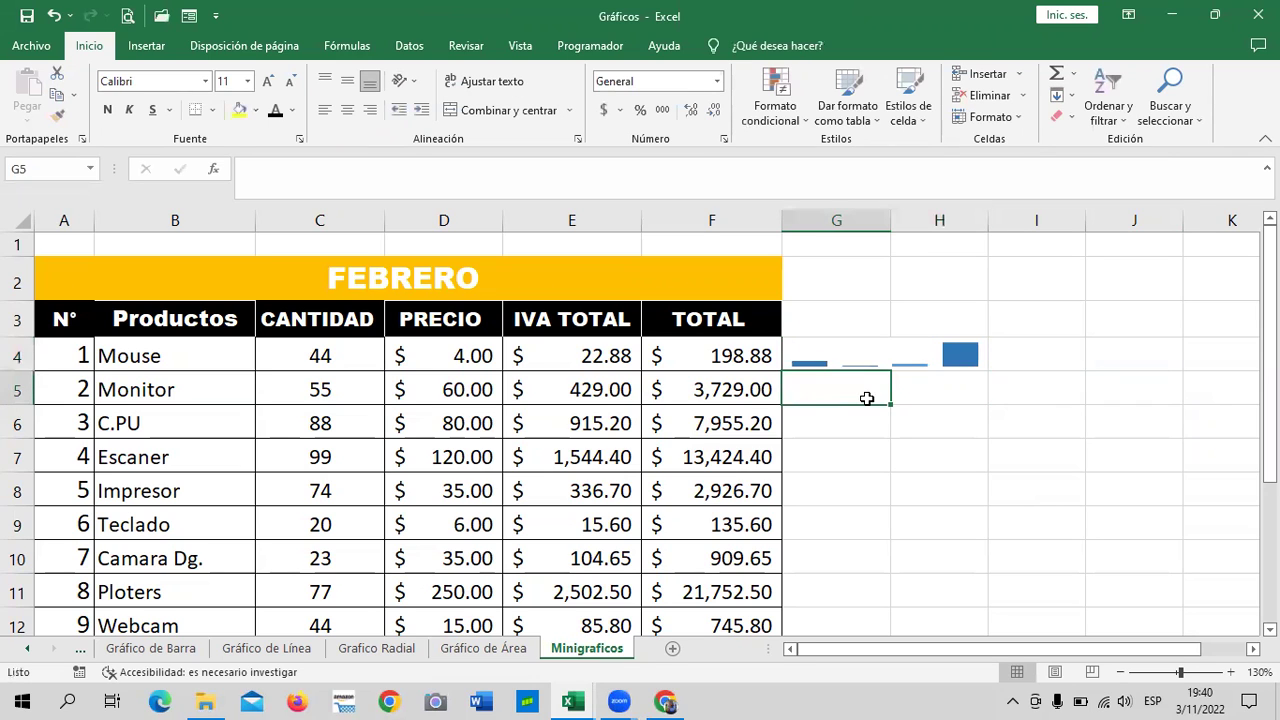
pyautogui.click(891, 348)
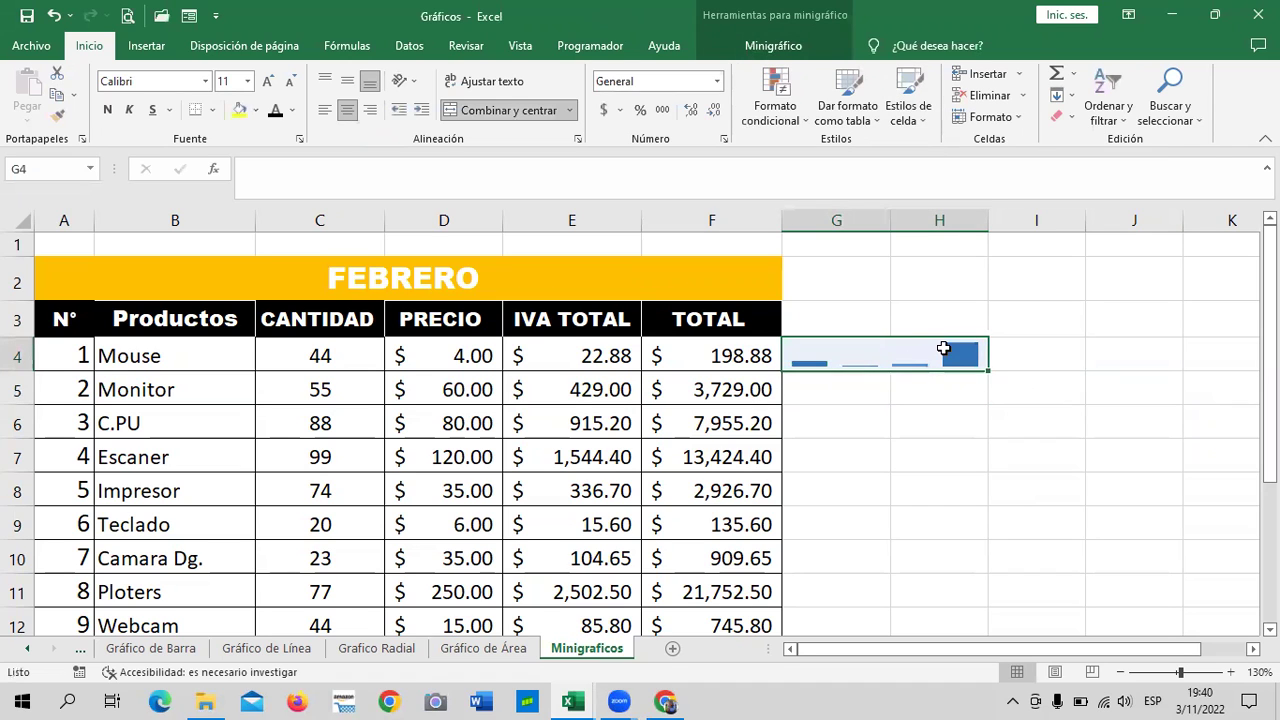
pyautogui.click(773, 45)
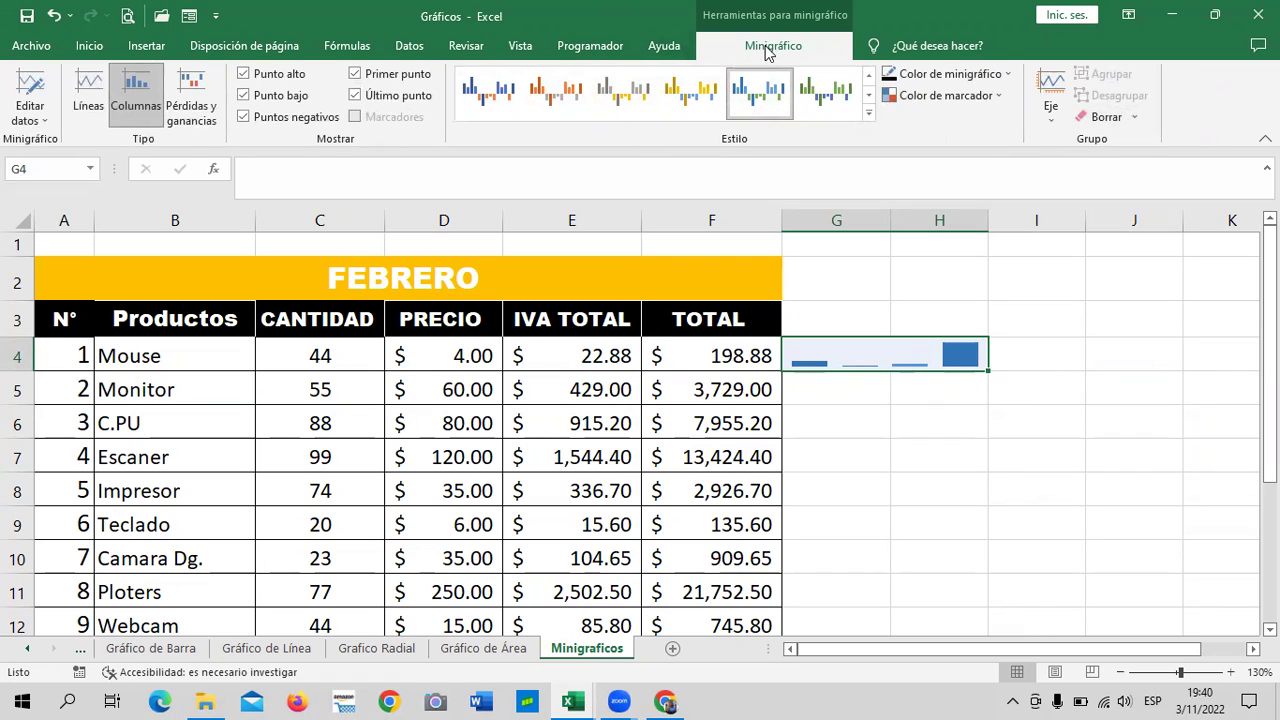
pyautogui.click(1106, 117)
pyautogui.click(1014, 457)
# Step: Restore the cleared sparklines with Undo and select cell G5
pyautogui.moveTo(936, 362); pyautogui.dragTo(872, 341)
pyautogui.click(898, 452)
pyautogui.click(869, 350)
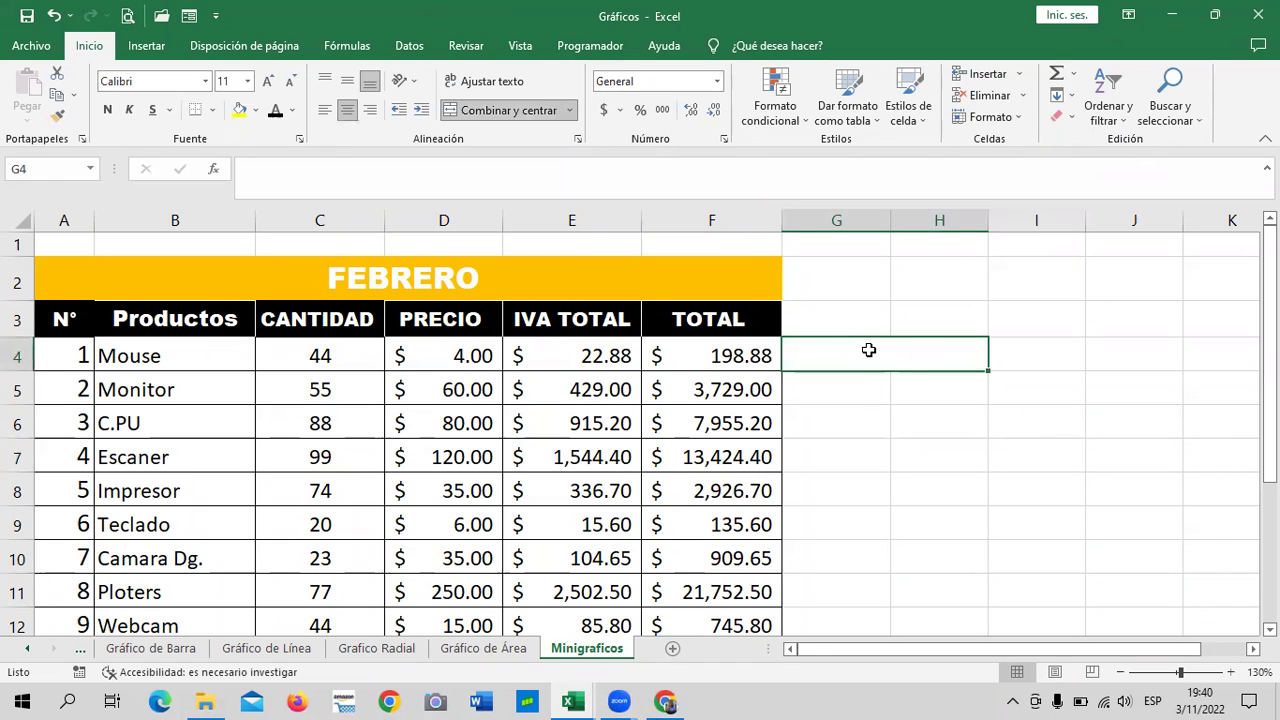
pyautogui.click(54, 15)
pyautogui.click(900, 423)
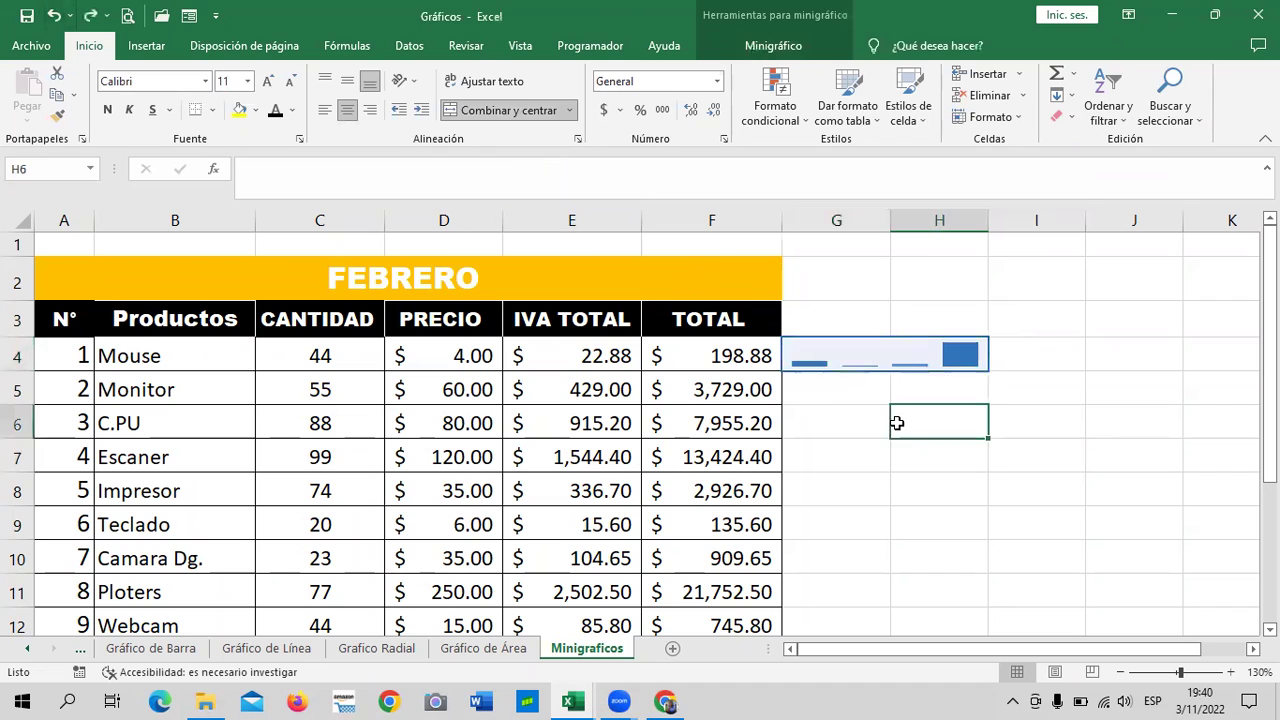
pyautogui.click(837, 400)
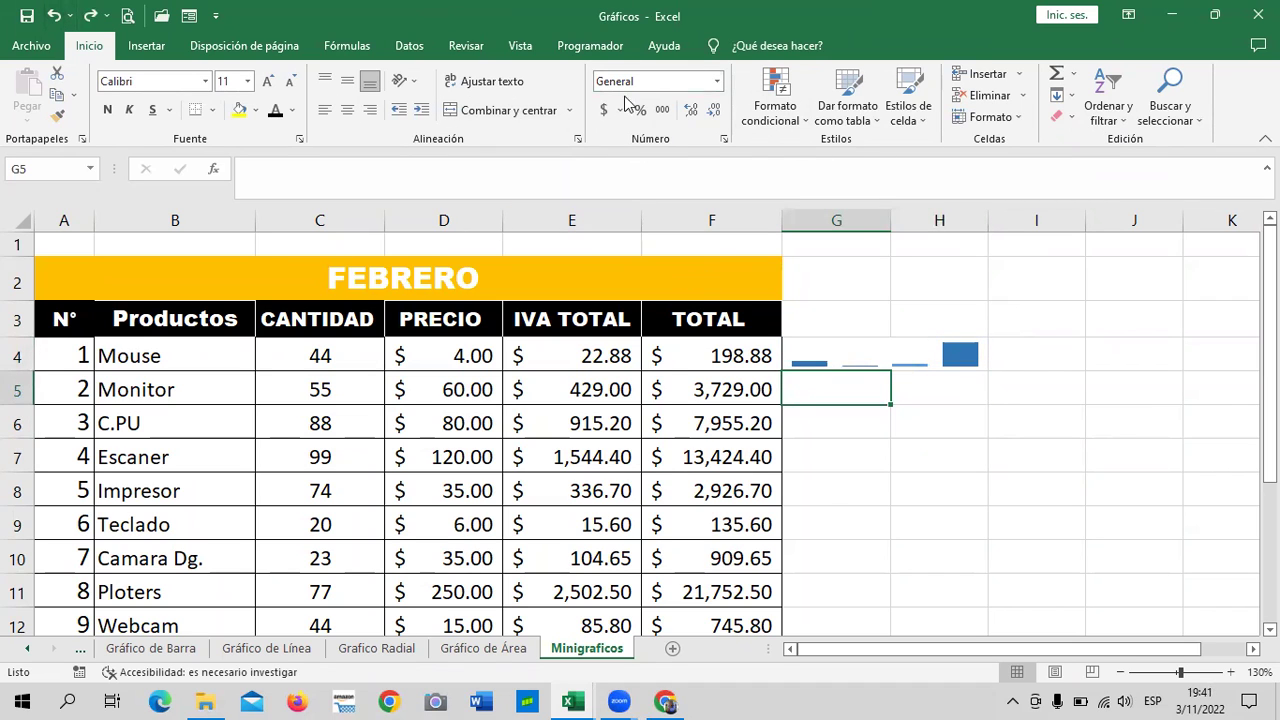
pyautogui.click(145, 47)
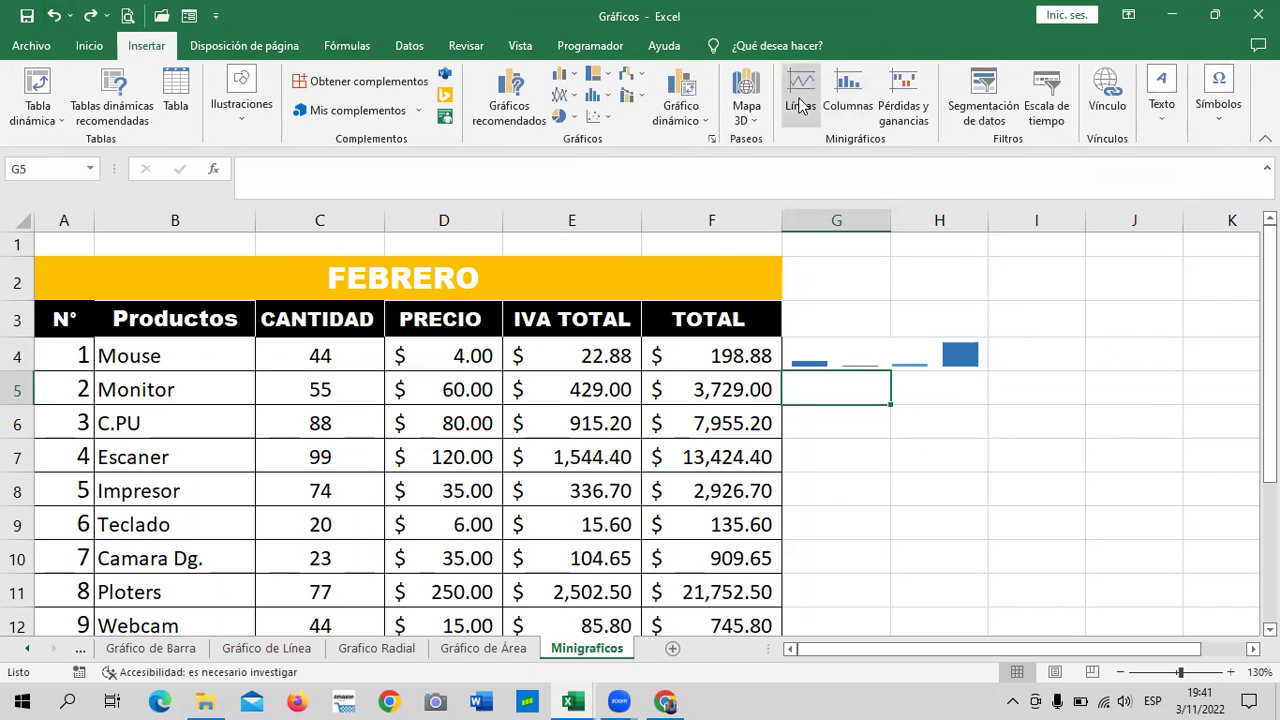
# Step: Insert a line sparkline in G5 drawn from the Monitor row's C5:F5
pyautogui.click(800, 95)
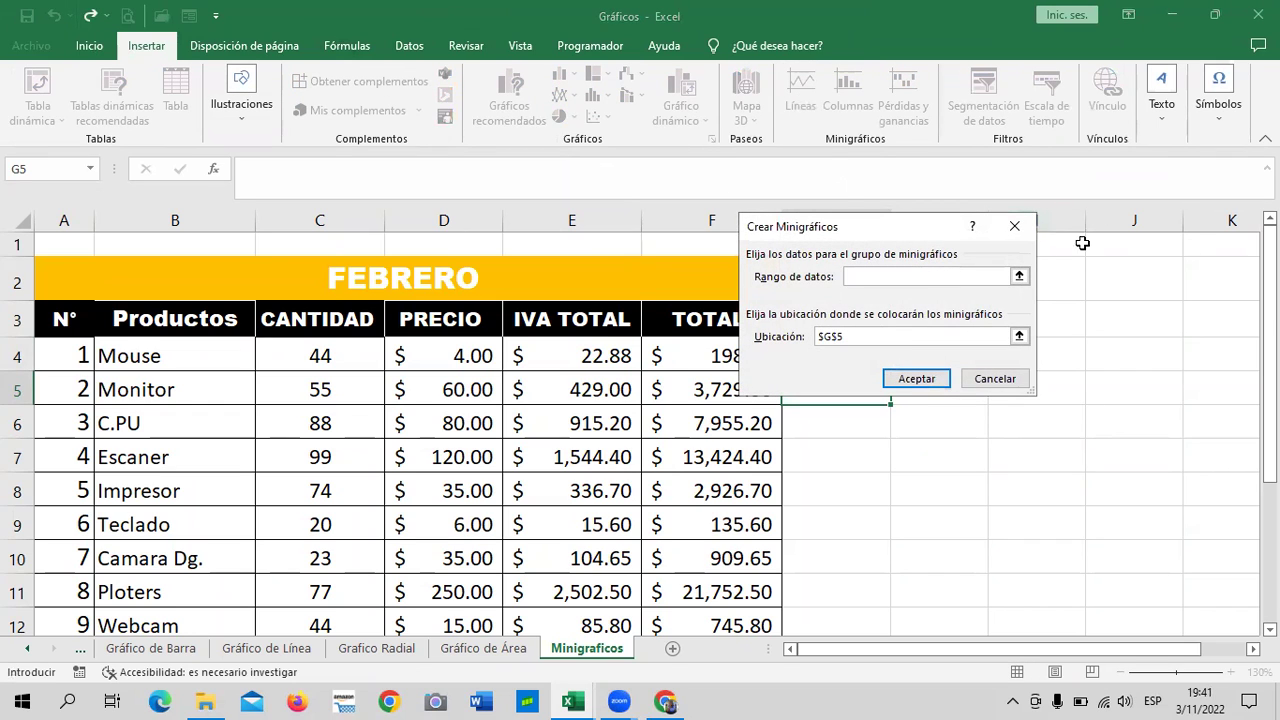
pyautogui.moveTo(911, 225); pyautogui.dragTo(1101, 240)
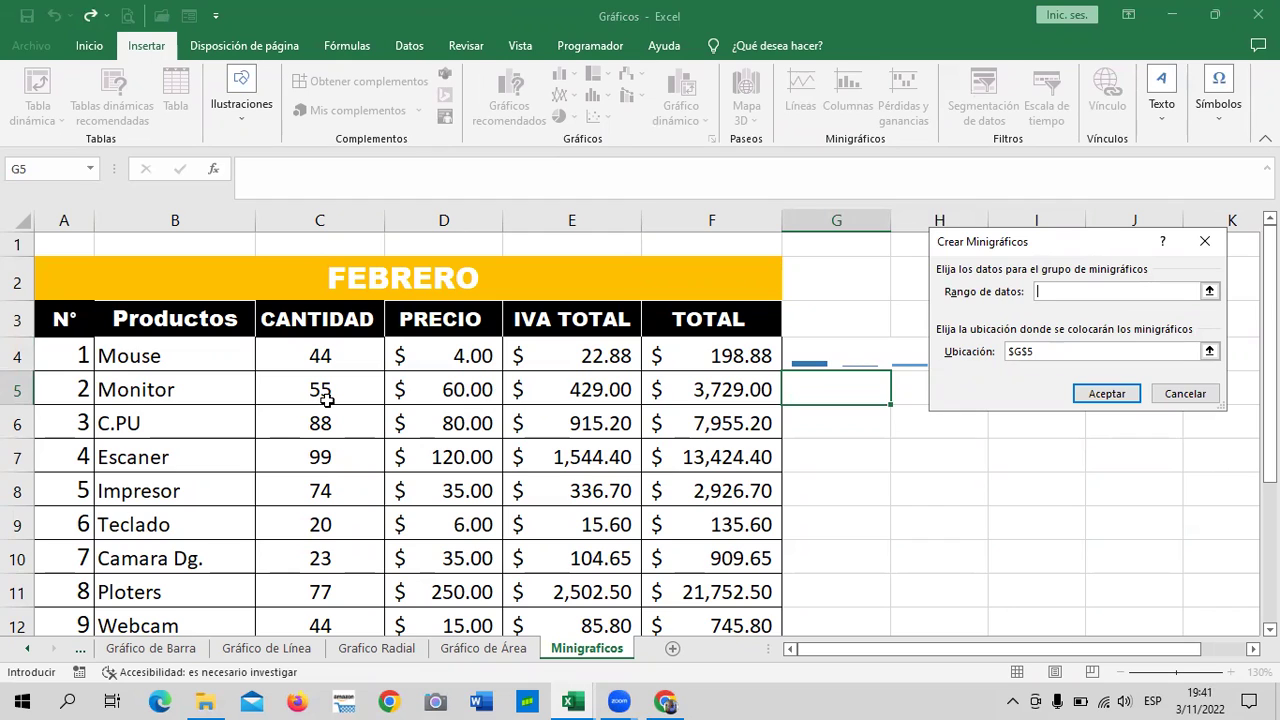
pyautogui.moveTo(295, 397); pyautogui.dragTo(715, 387)
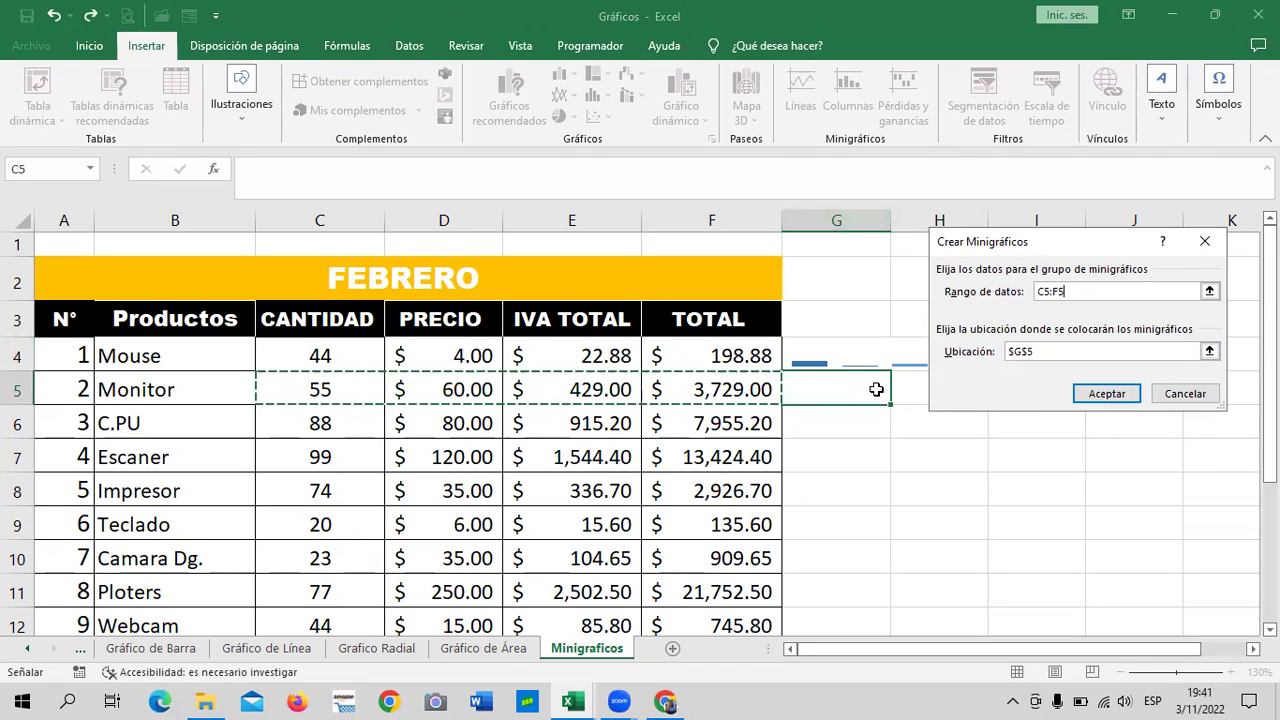
pyautogui.click(1110, 393)
# Step: Merge G5:H5 so the Monitor line sparkline spans both cells
pyautogui.click(1046, 400)
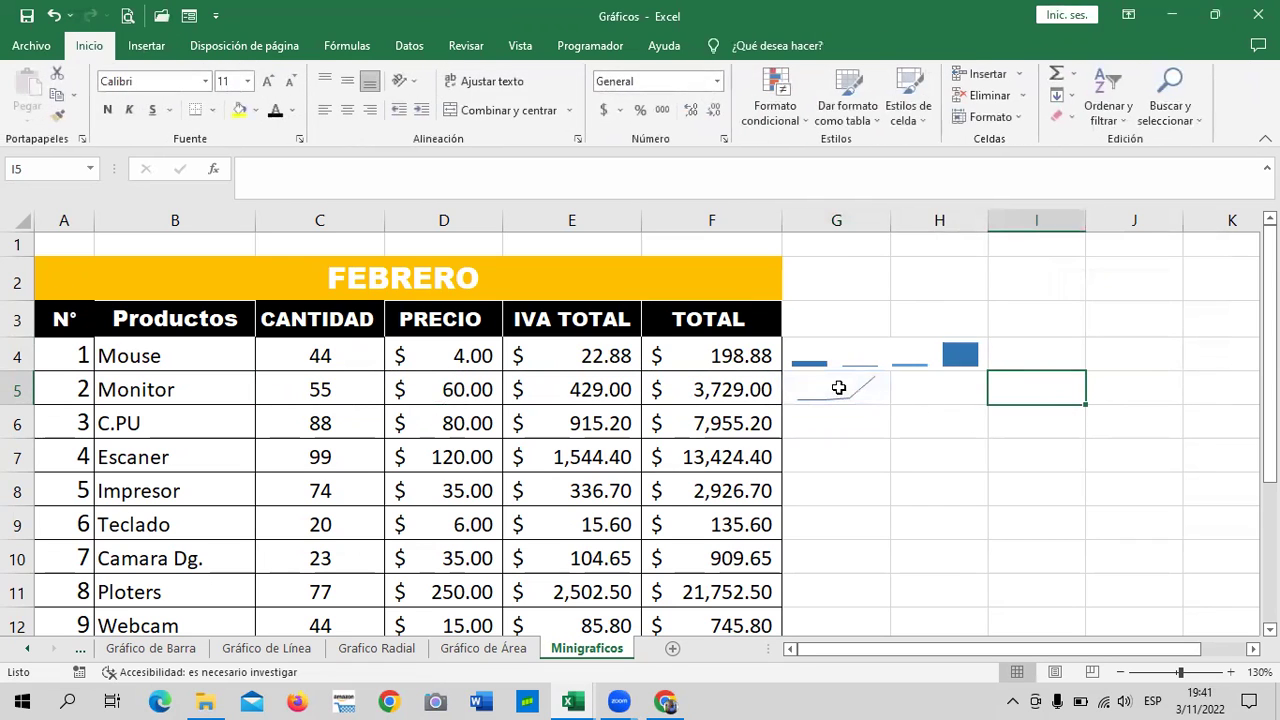
pyautogui.click(837, 388)
pyautogui.click(943, 460)
pyautogui.moveTo(843, 389); pyautogui.dragTo(955, 395)
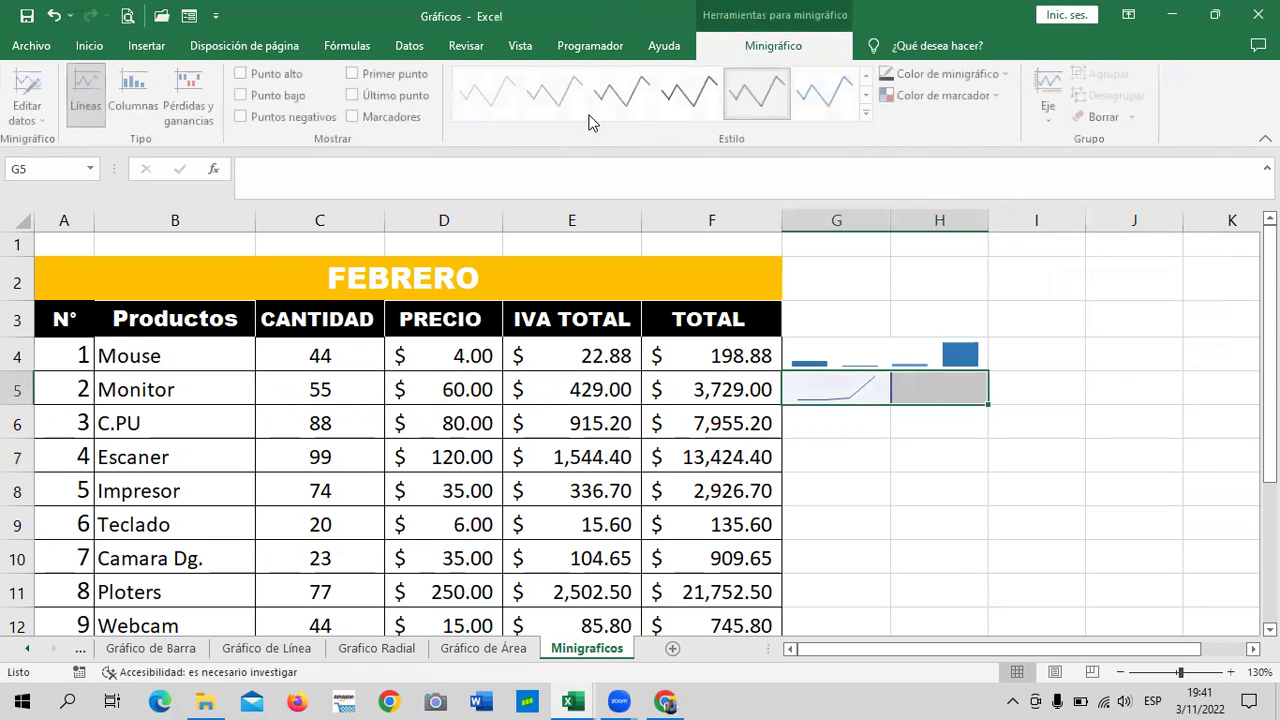
pyautogui.click(89, 45)
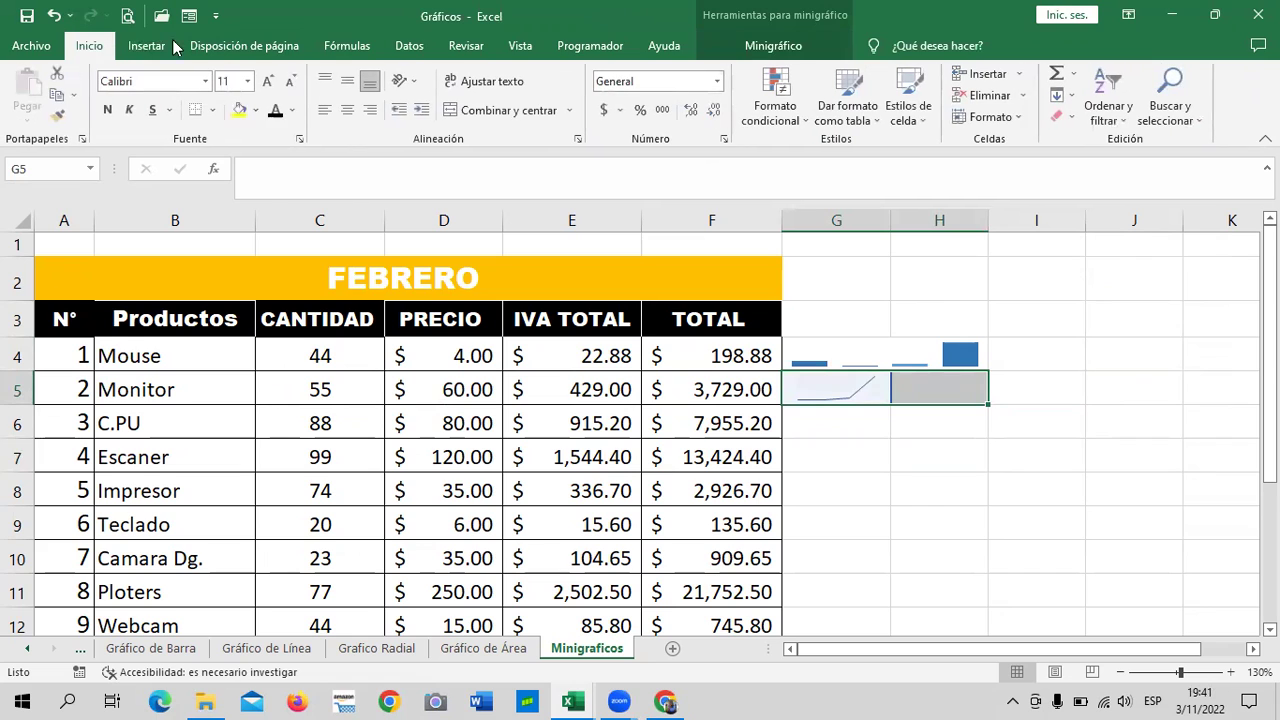
pyautogui.click(459, 110)
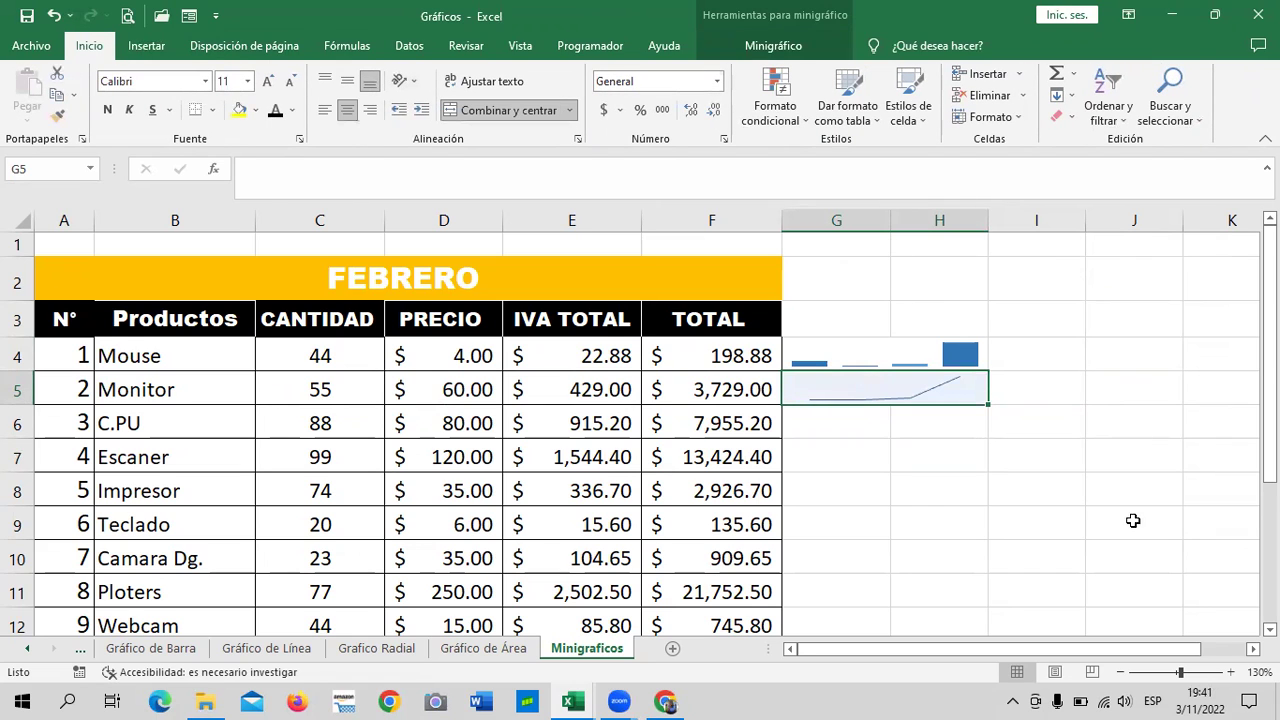
pyautogui.click(1040, 490)
pyautogui.click(893, 398)
pyautogui.click(935, 516)
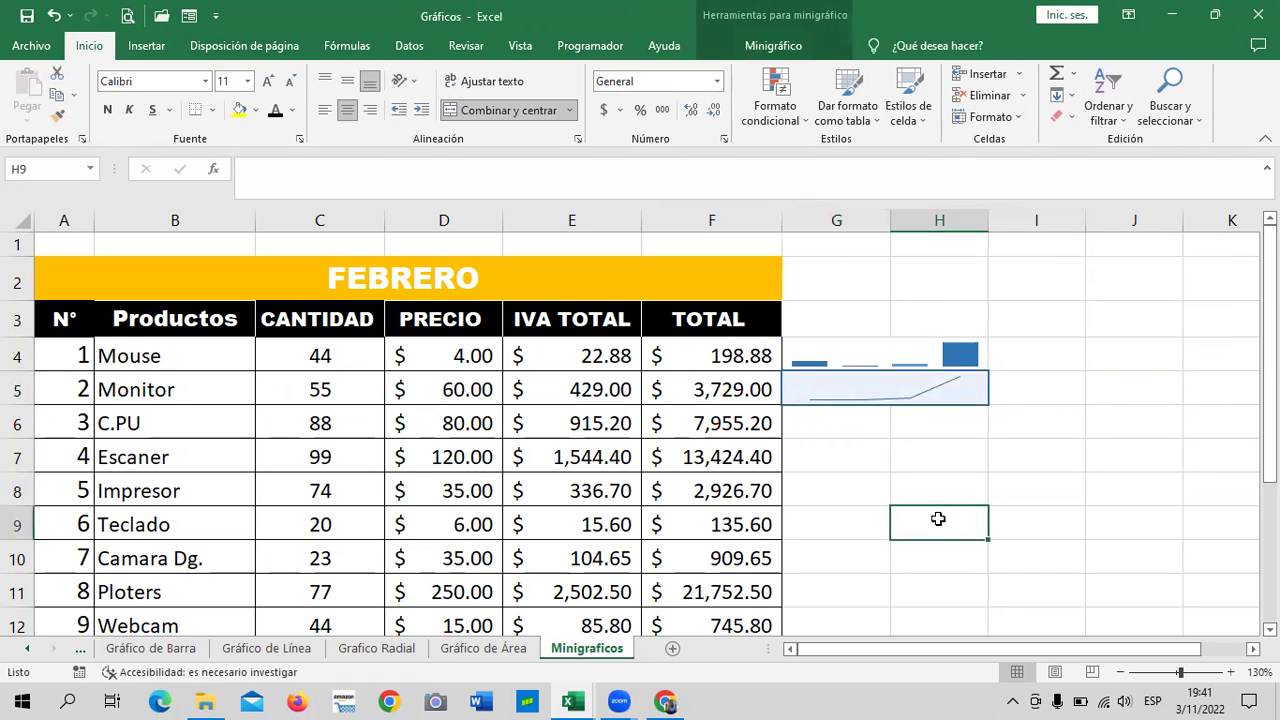
pyautogui.click(861, 391)
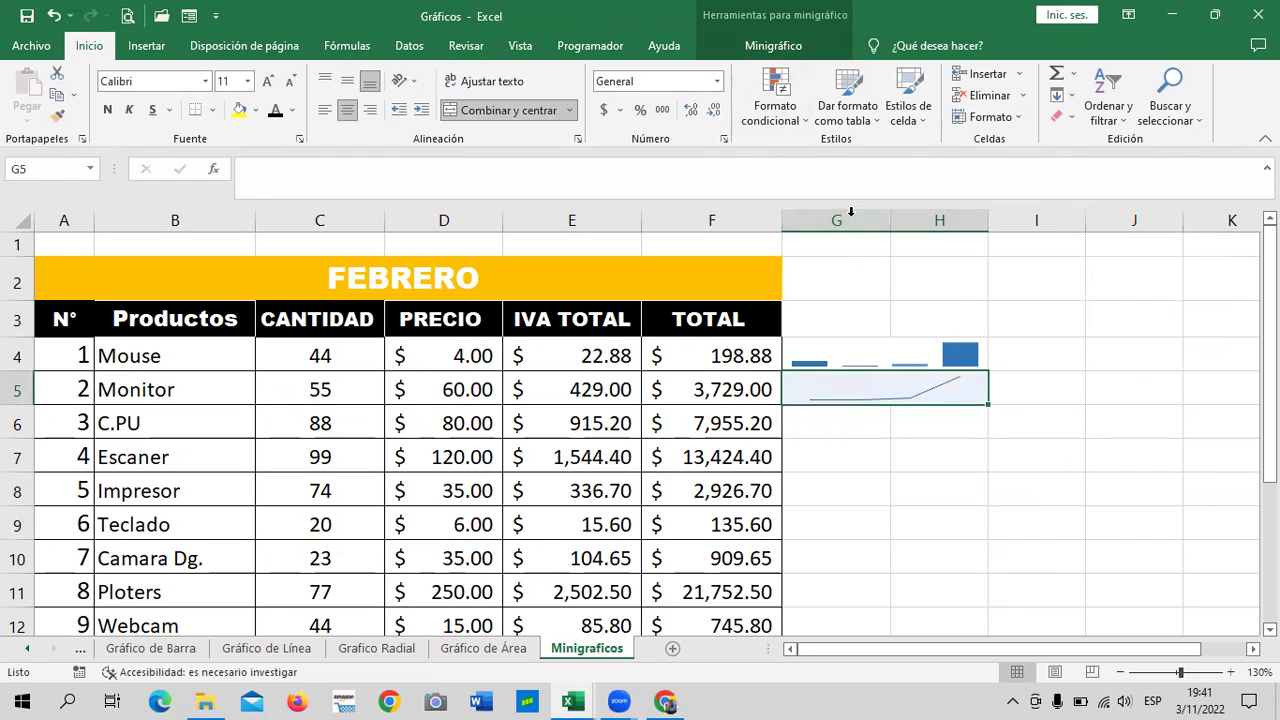
# Step: Apply an orange style from the Estilo gallery to the Monitor line sparkline
pyautogui.click(790, 45)
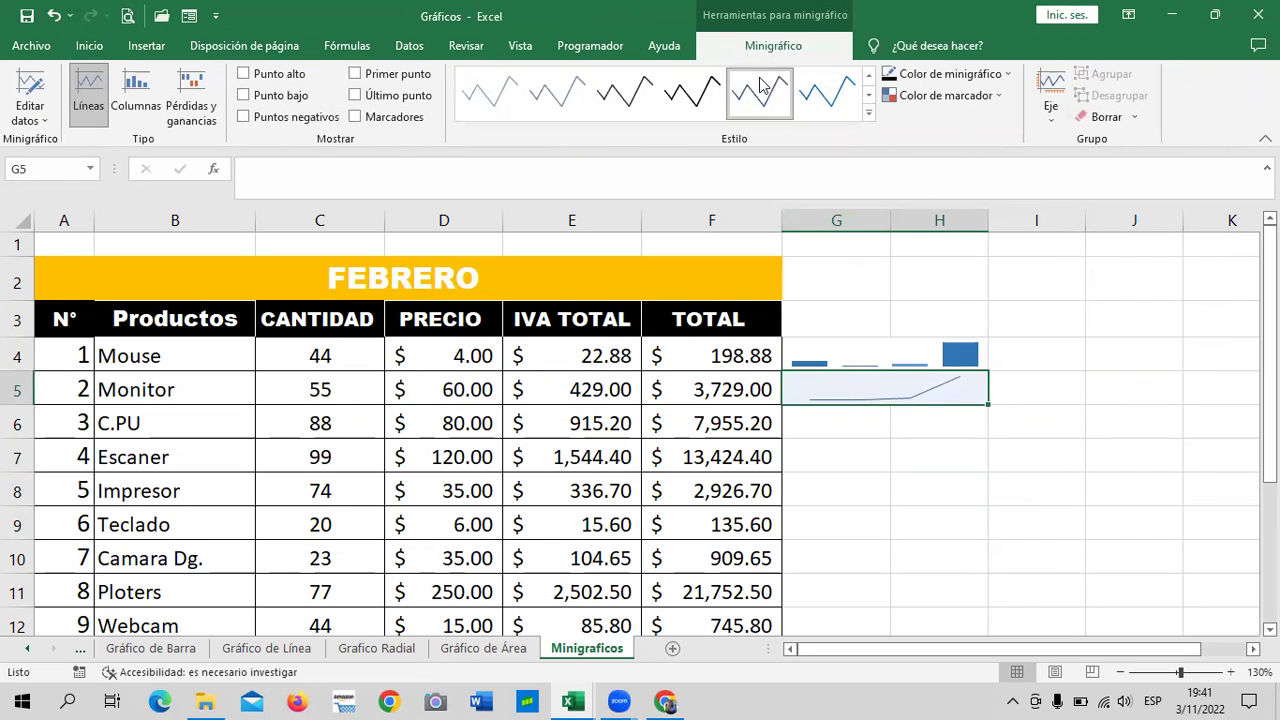
pyautogui.click(870, 115)
pyautogui.click(818, 150)
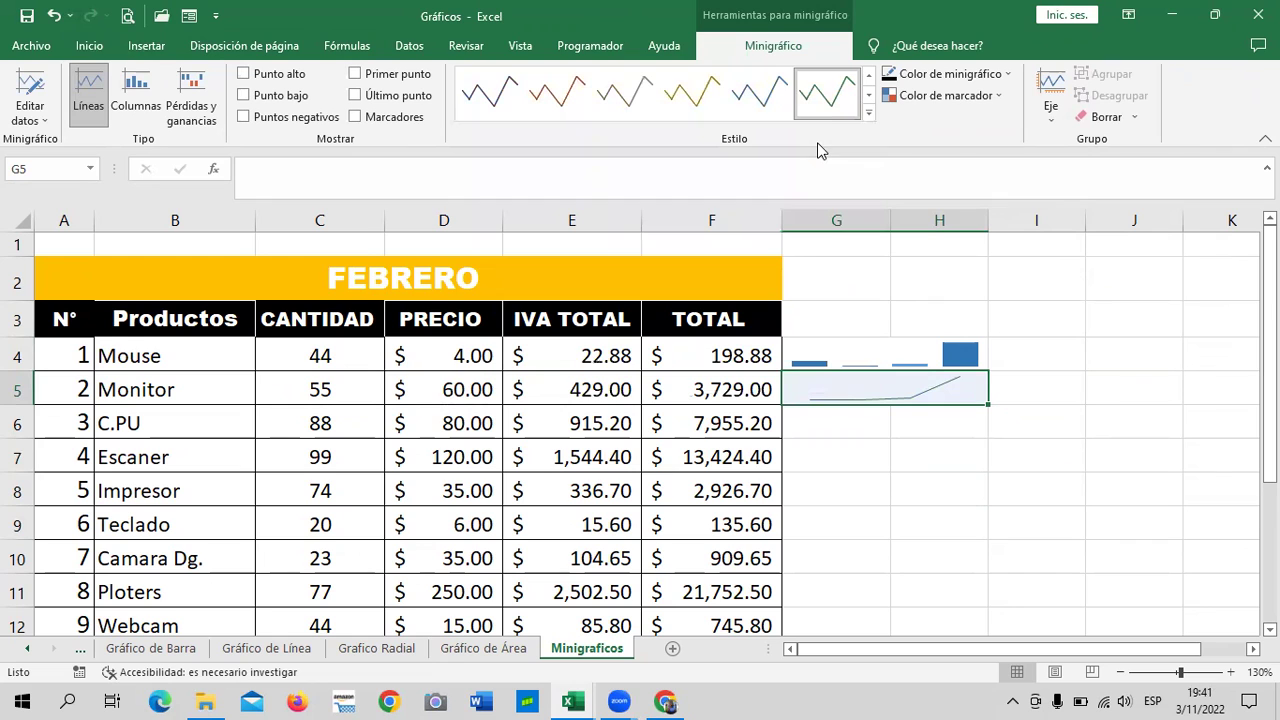
pyautogui.click(869, 113)
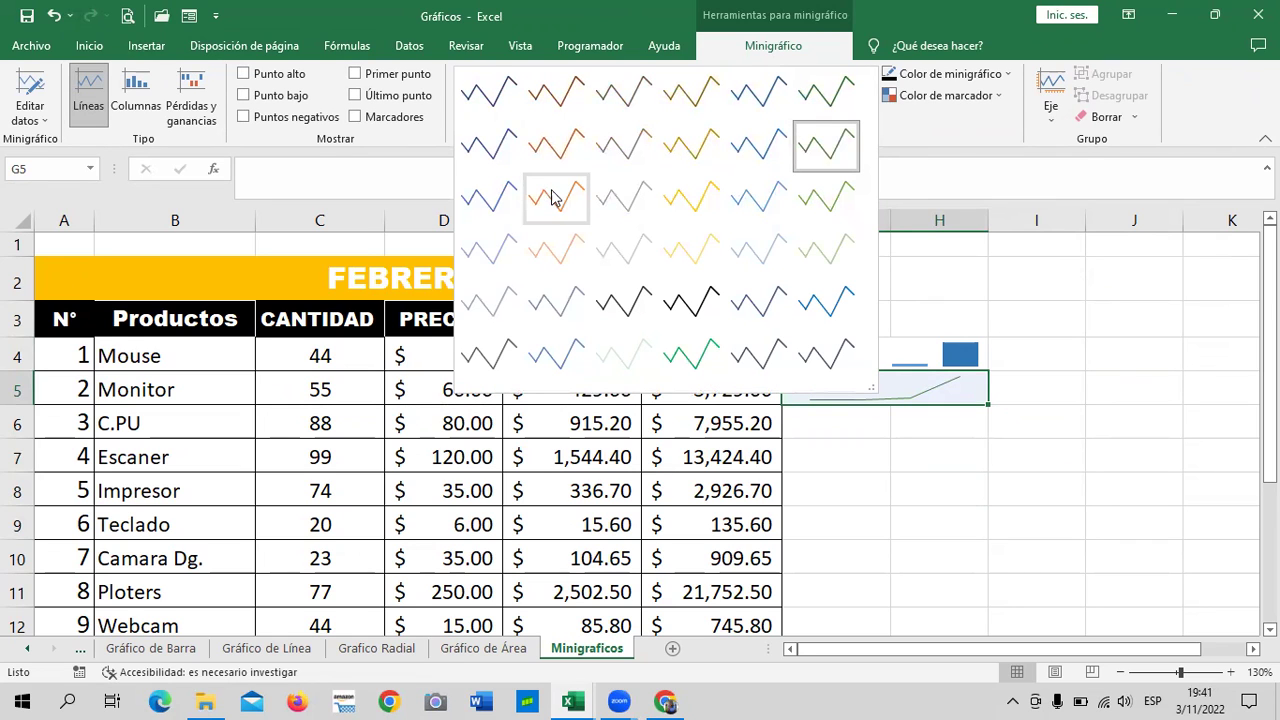
pyautogui.click(560, 145)
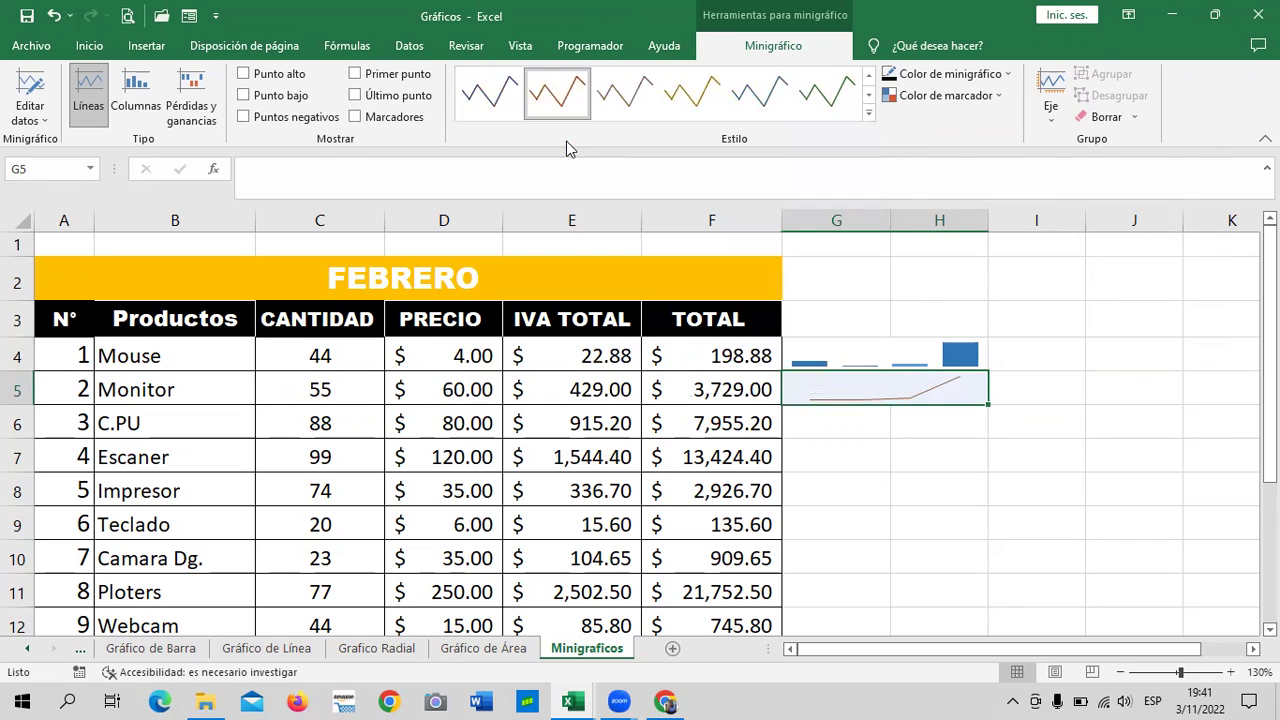
pyautogui.click(1178, 515)
pyautogui.click(920, 390)
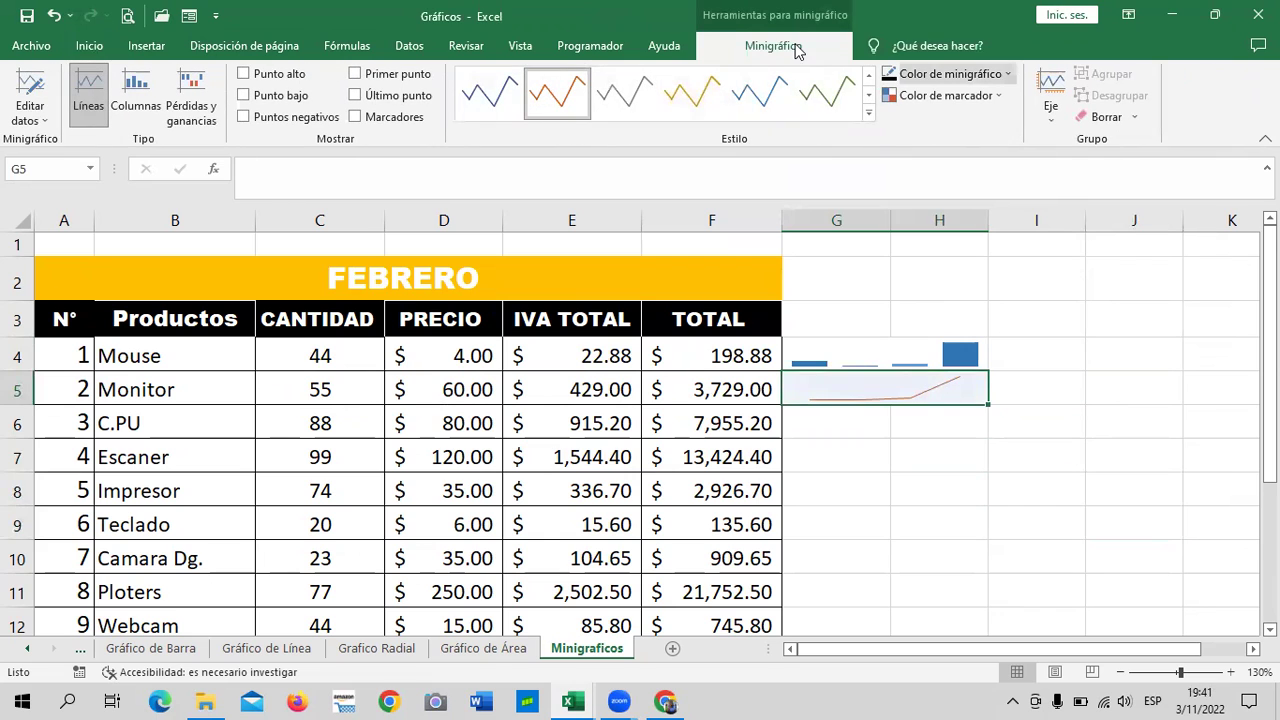
pyautogui.click(1005, 530)
pyautogui.click(886, 388)
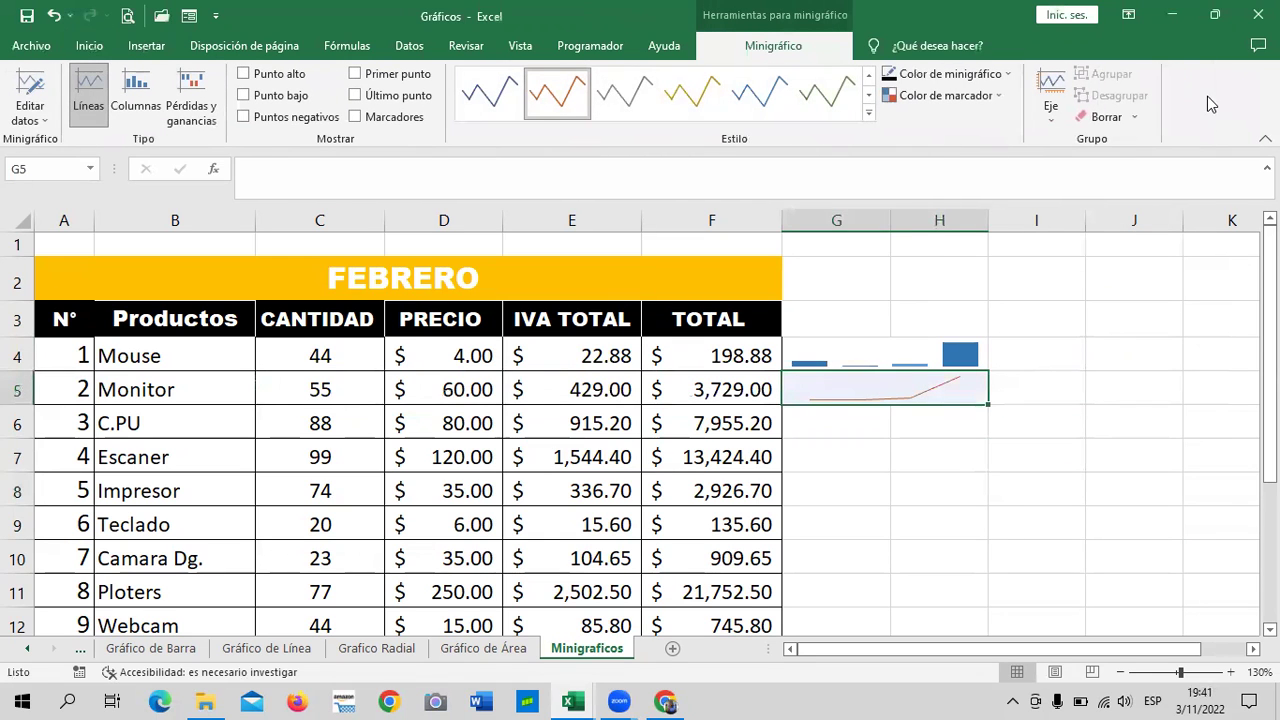
# Step: Add markers for the high, low, last and negative points of the Monitor sparkline
pyautogui.click(244, 95)
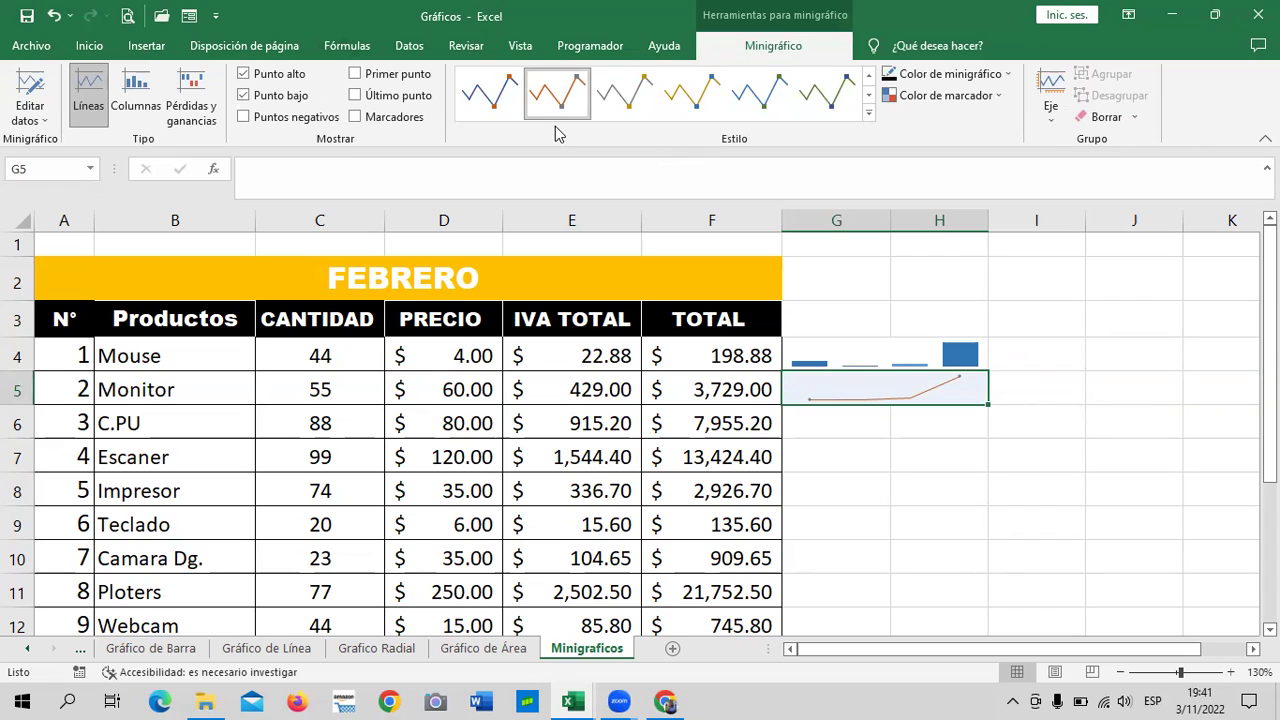
pyautogui.click(356, 96)
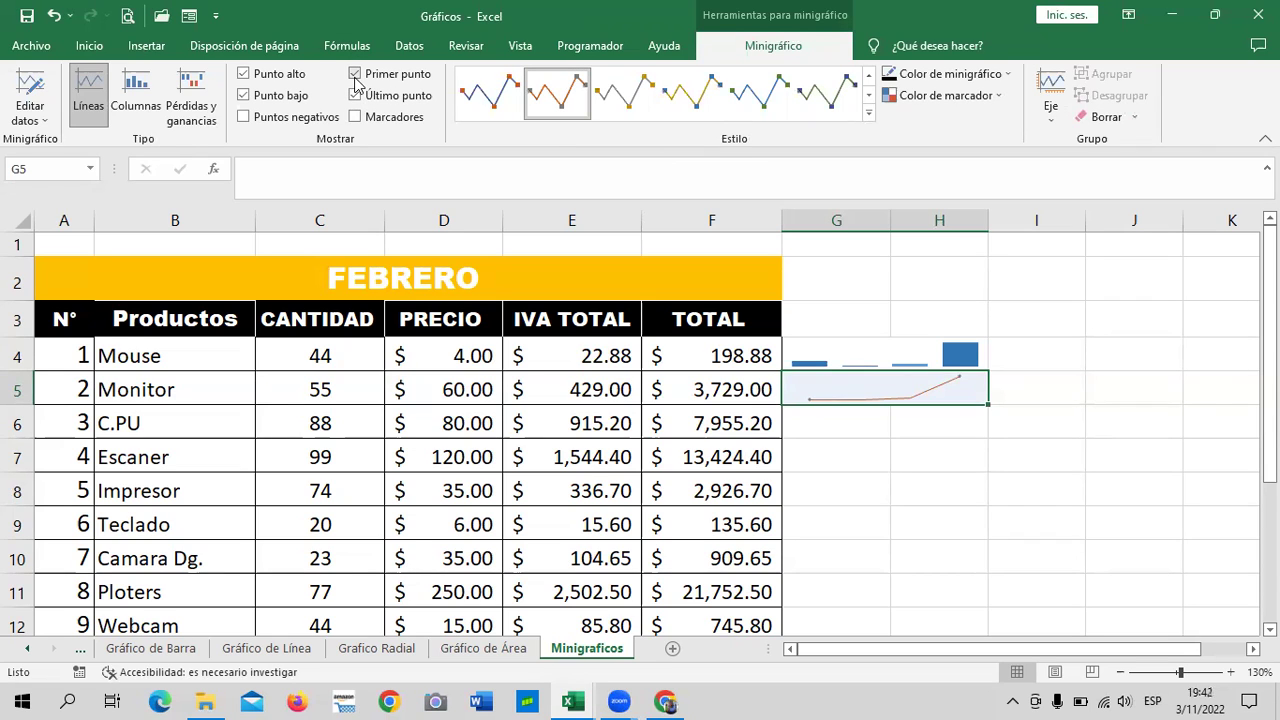
pyautogui.click(252, 121)
# Step: Try a different gallery style, then switch the line sparkline to the first style
pyautogui.click(867, 113)
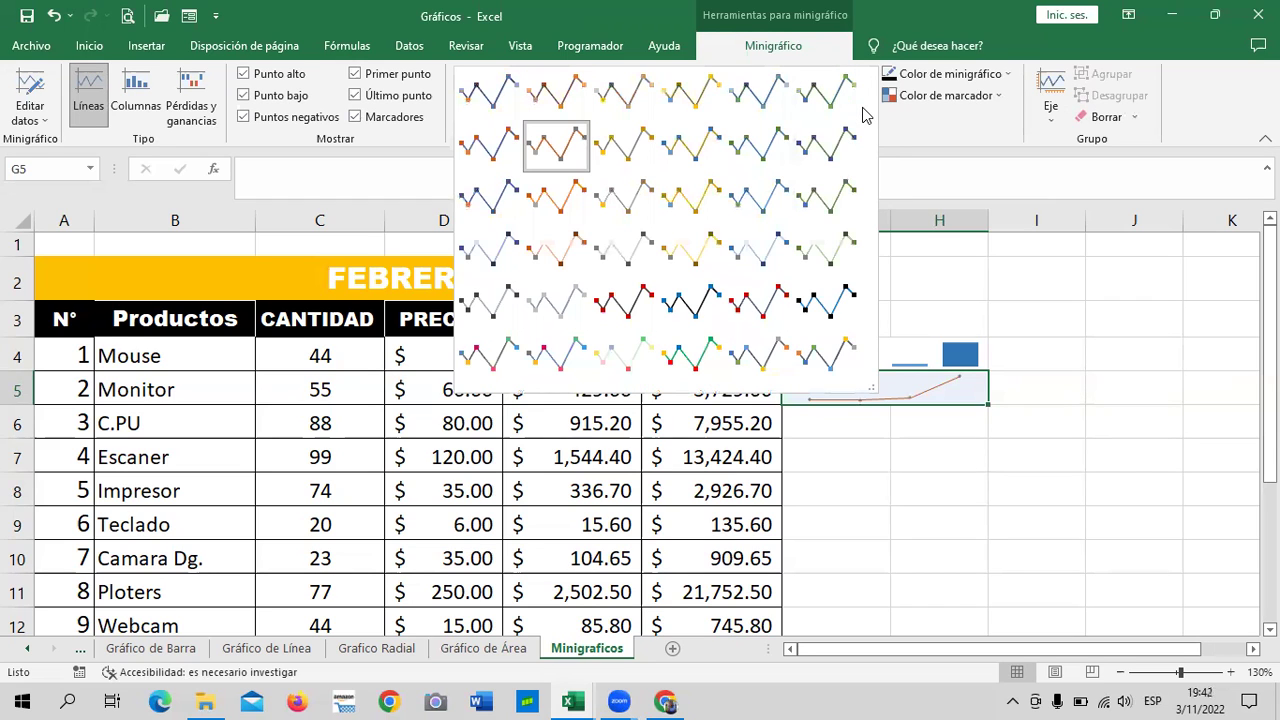
pyautogui.click(690, 145)
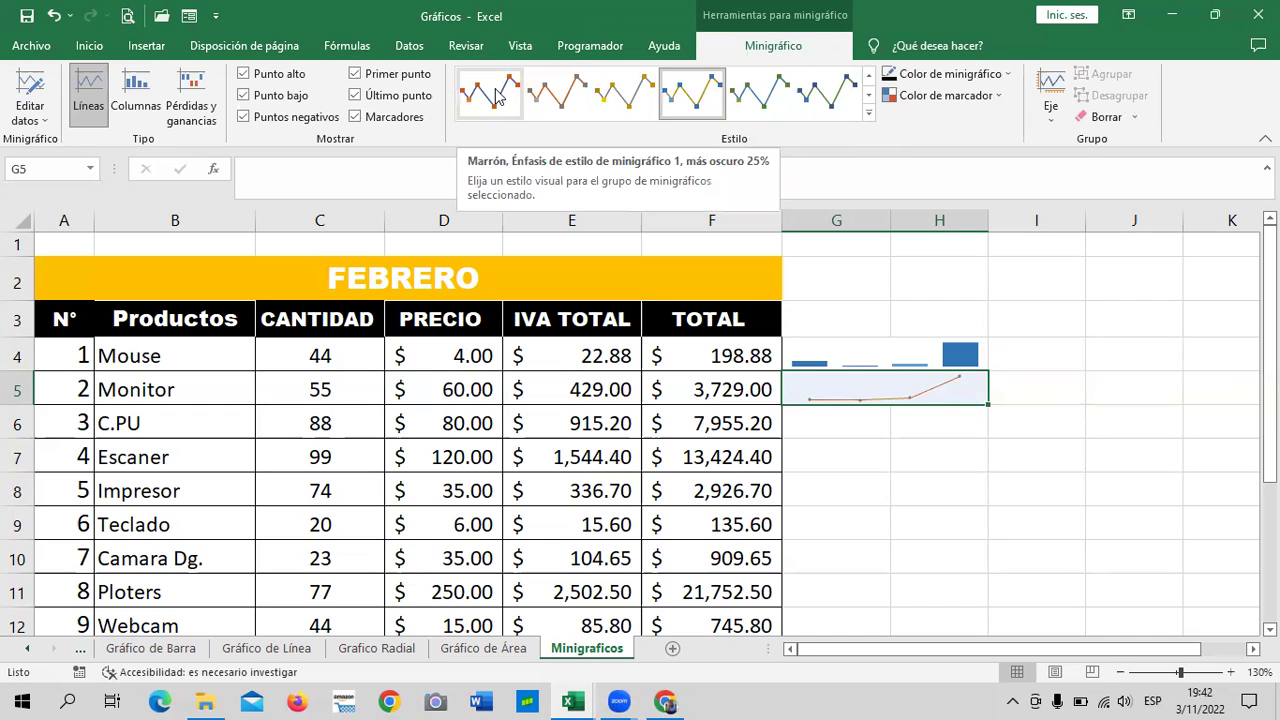
pyautogui.click(463, 100)
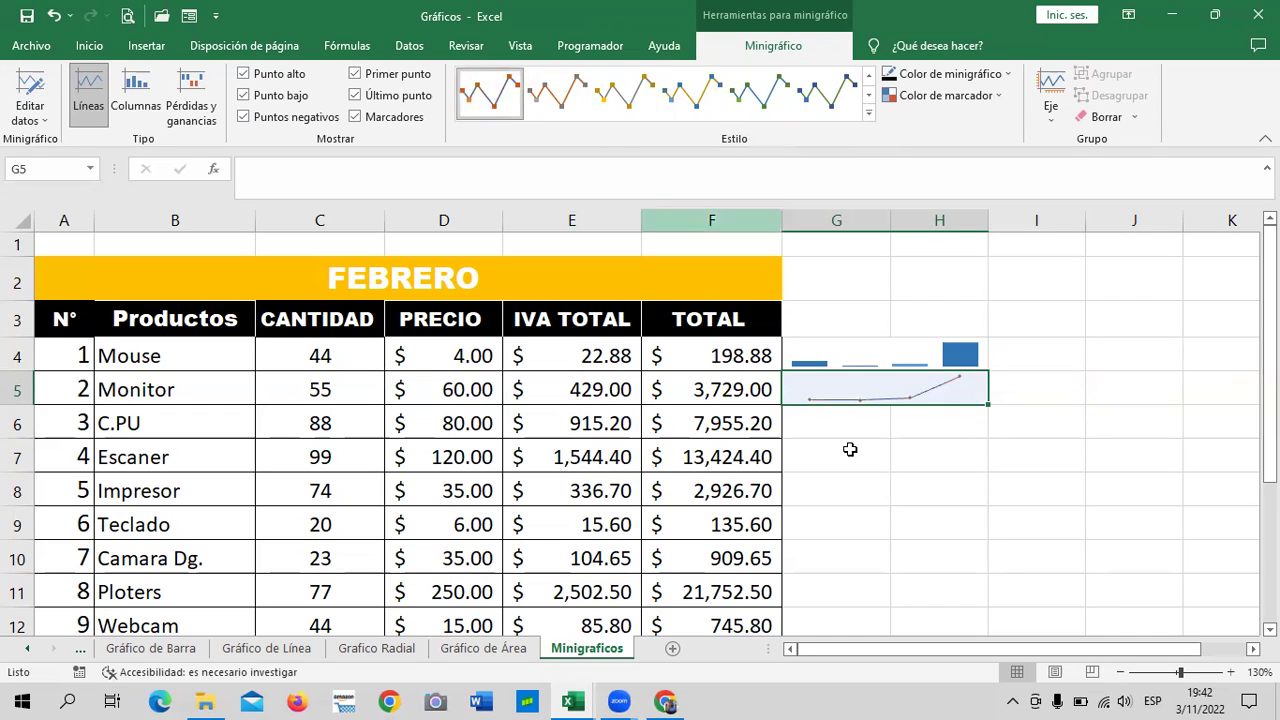
pyautogui.click(979, 520)
pyautogui.click(1037, 425)
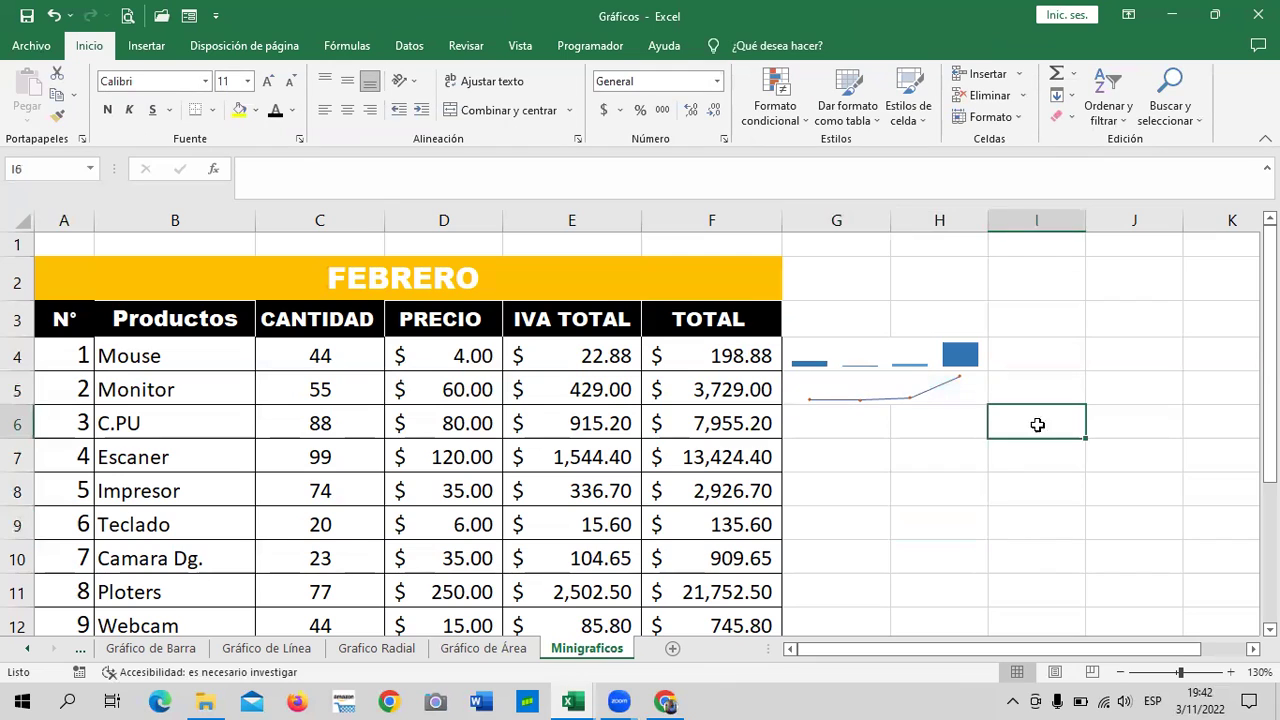
pyautogui.click(945, 395)
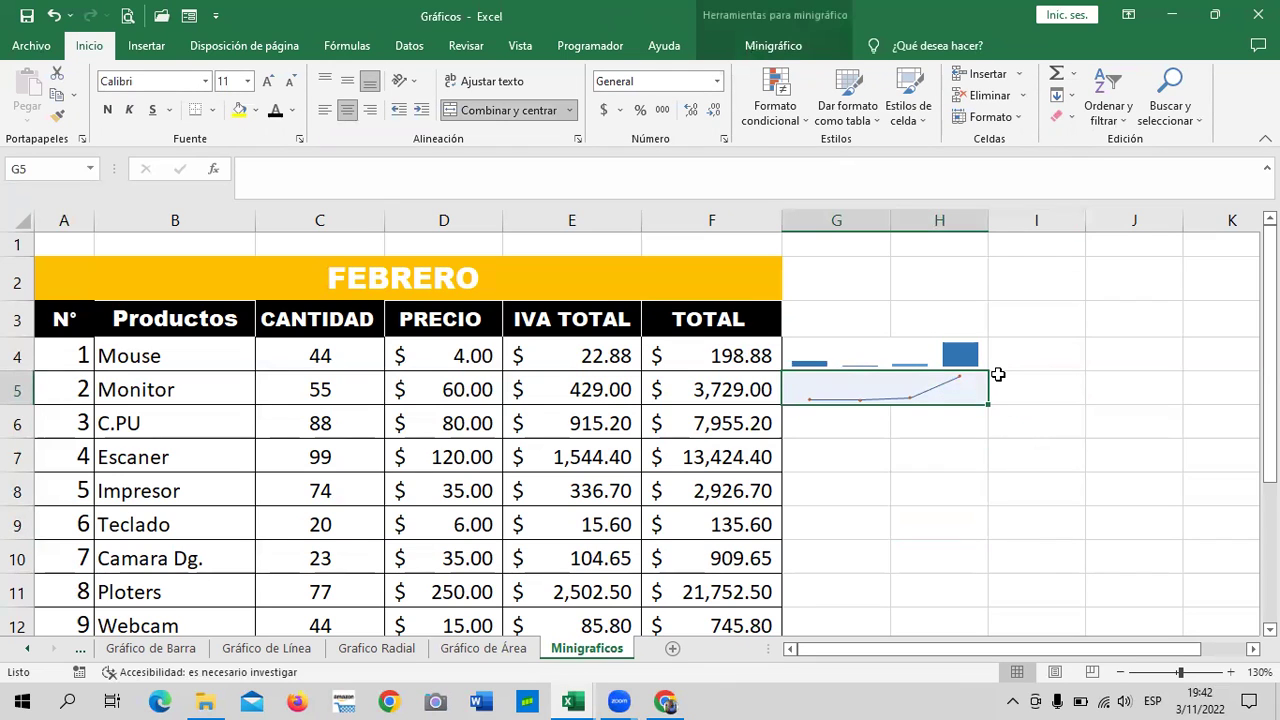
pyautogui.click(1031, 357)
pyautogui.click(903, 392)
pyautogui.click(880, 348)
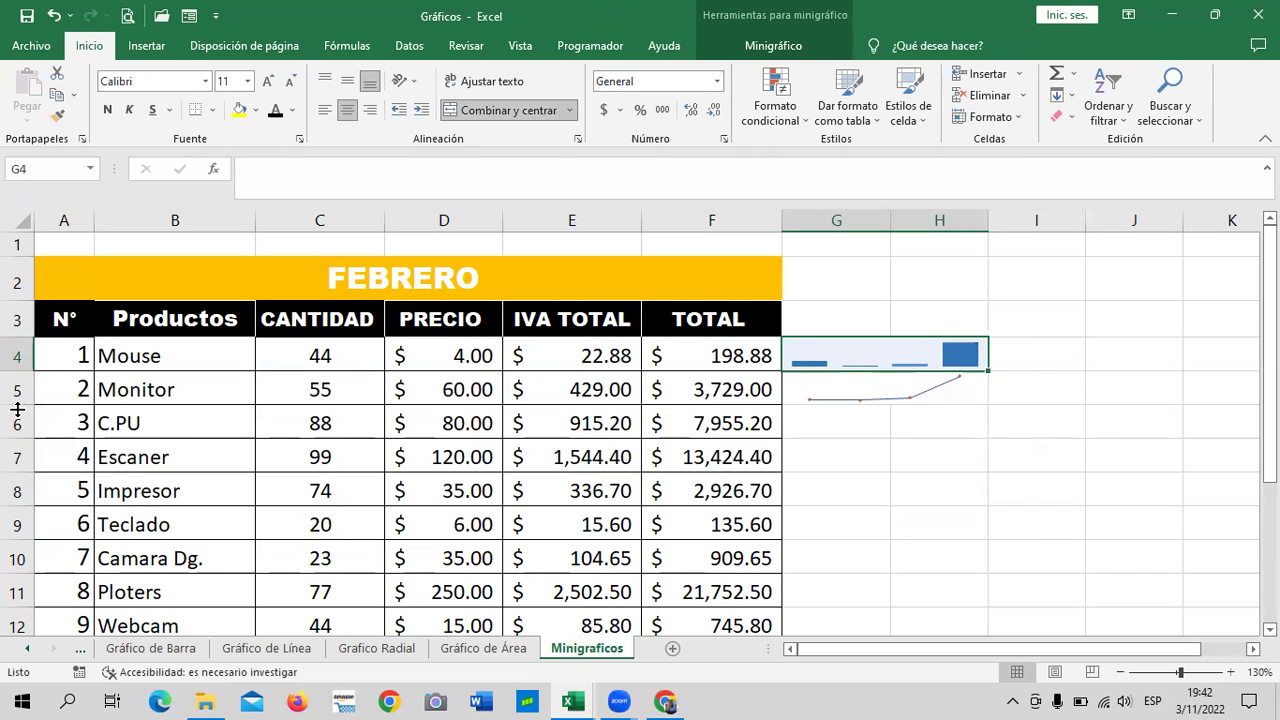
# Step: On the Gráfico de Área sheet, widen column E and enlarge the view
pyautogui.click(483, 648)
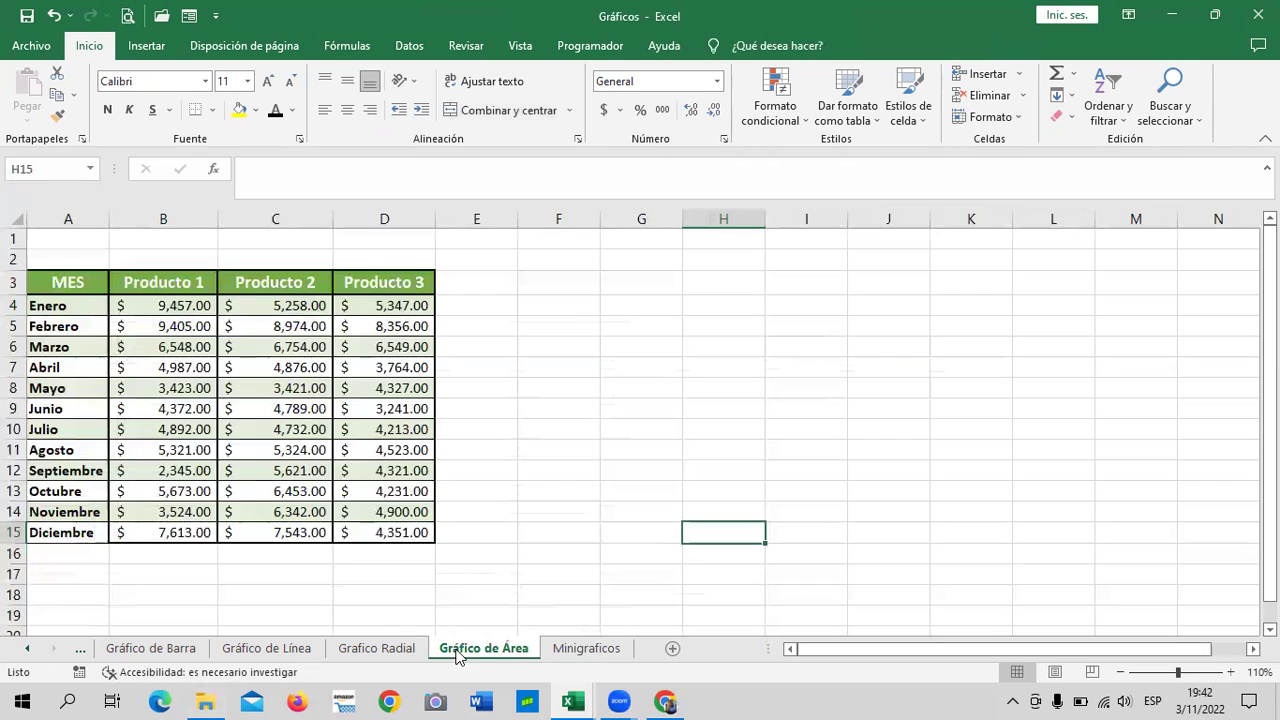
pyautogui.click(530, 406)
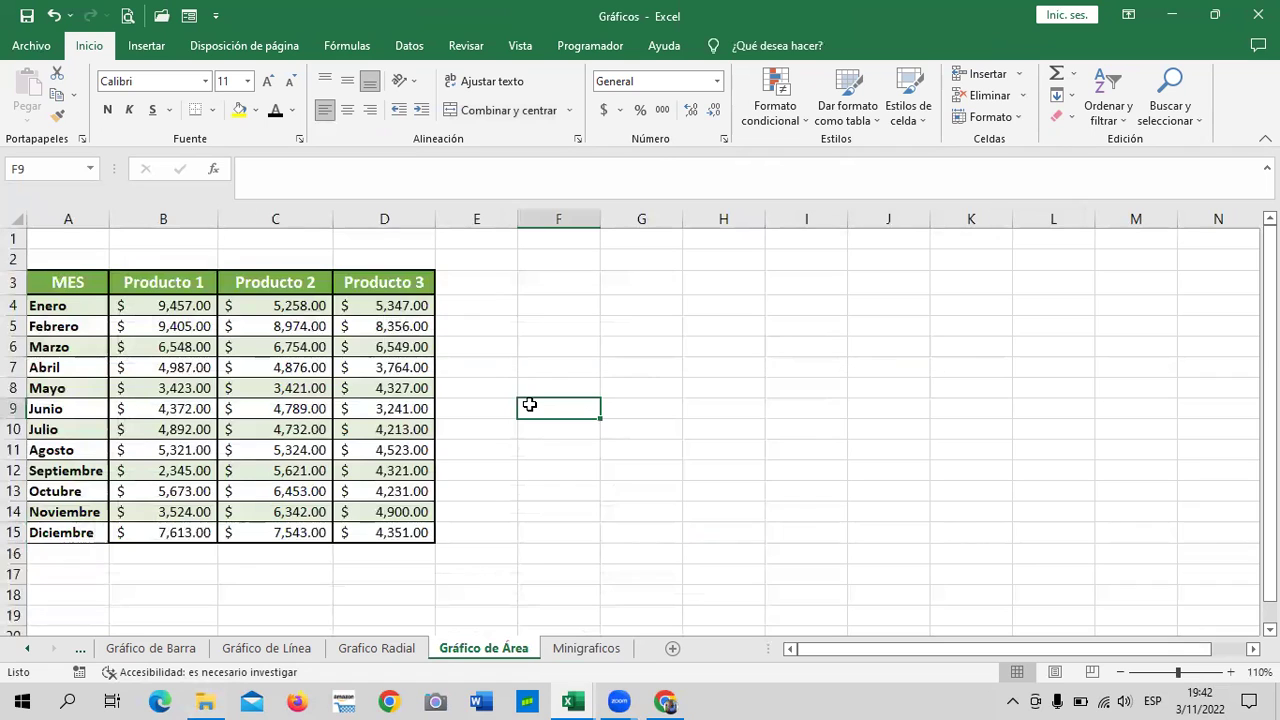
pyautogui.click(560, 286)
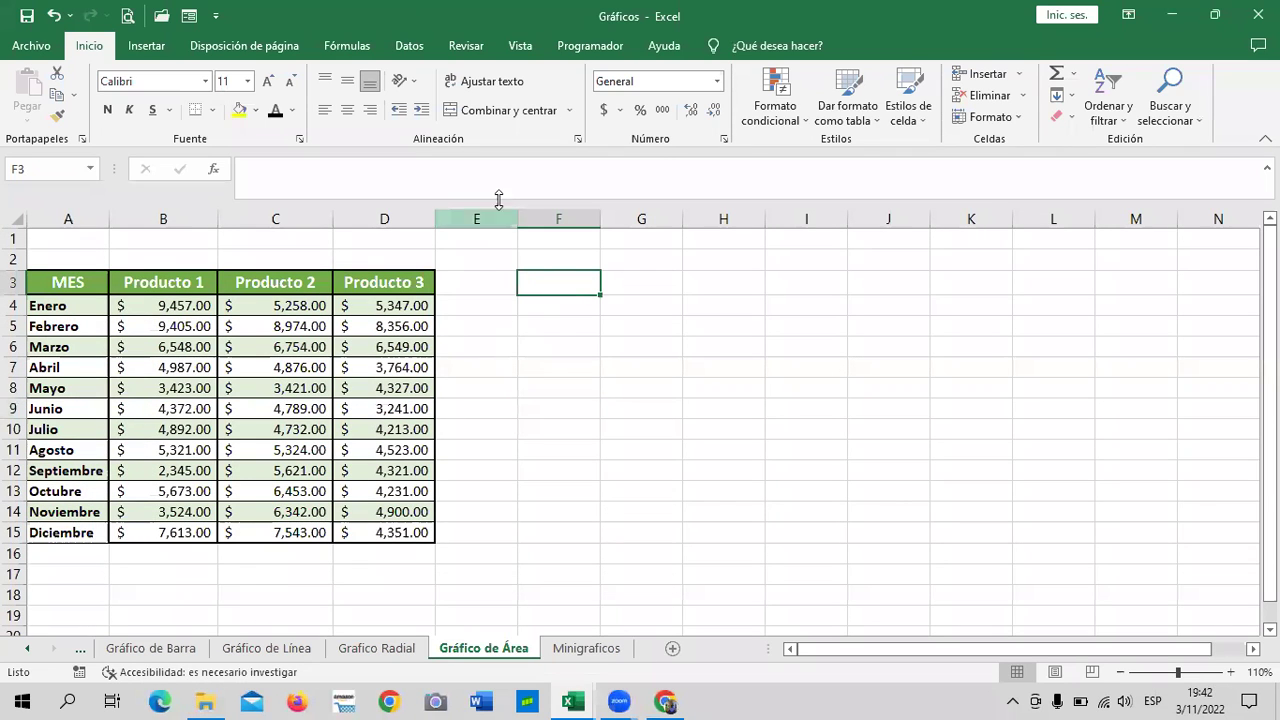
pyautogui.moveTo(514, 215); pyautogui.dragTo(637, 218)
pyautogui.moveTo(674, 221); pyautogui.dragTo(675, 221)
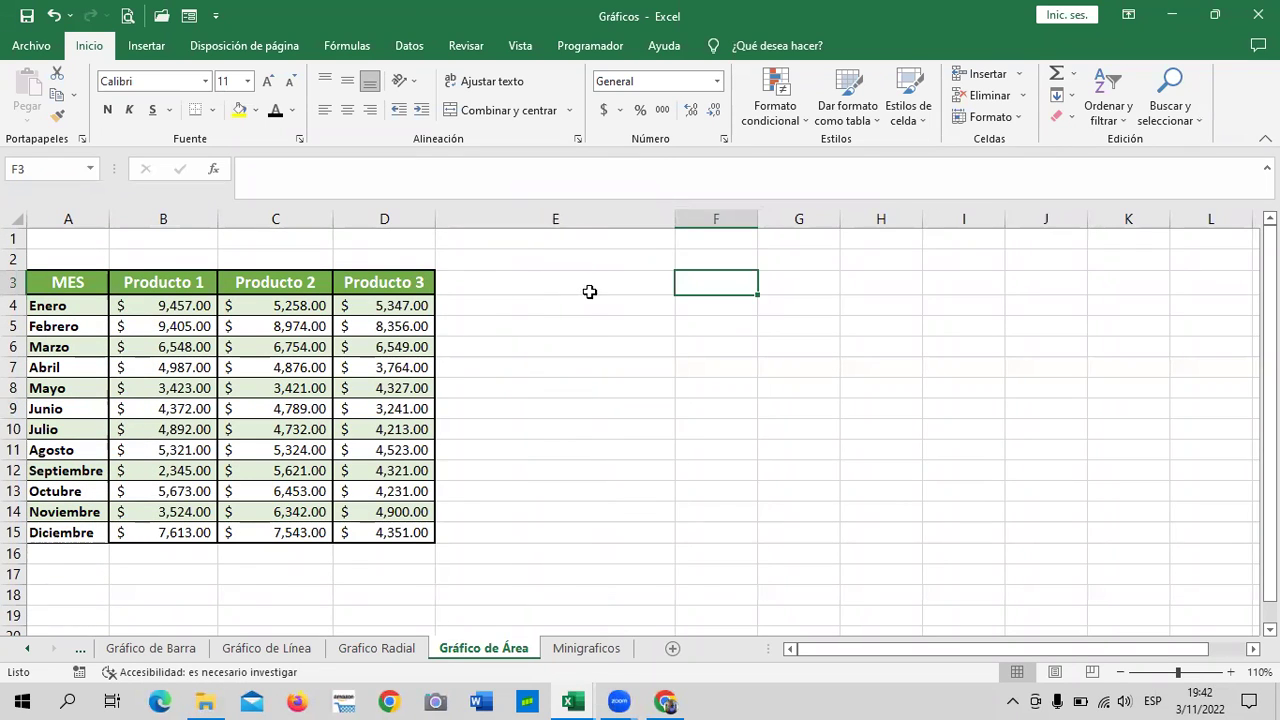
pyautogui.click(514, 310)
pyautogui.click(1231, 673)
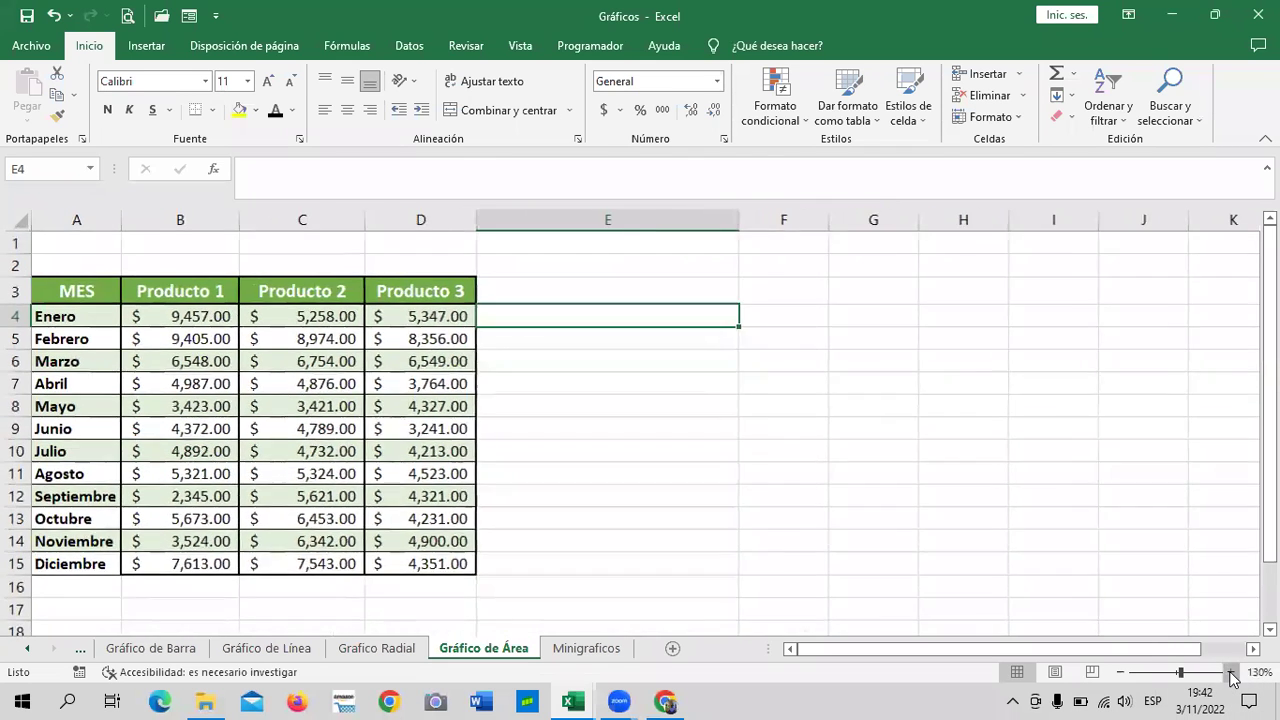
pyautogui.click(1231, 673)
pyautogui.click(1231, 673)
pyautogui.click(938, 547)
pyautogui.click(820, 484)
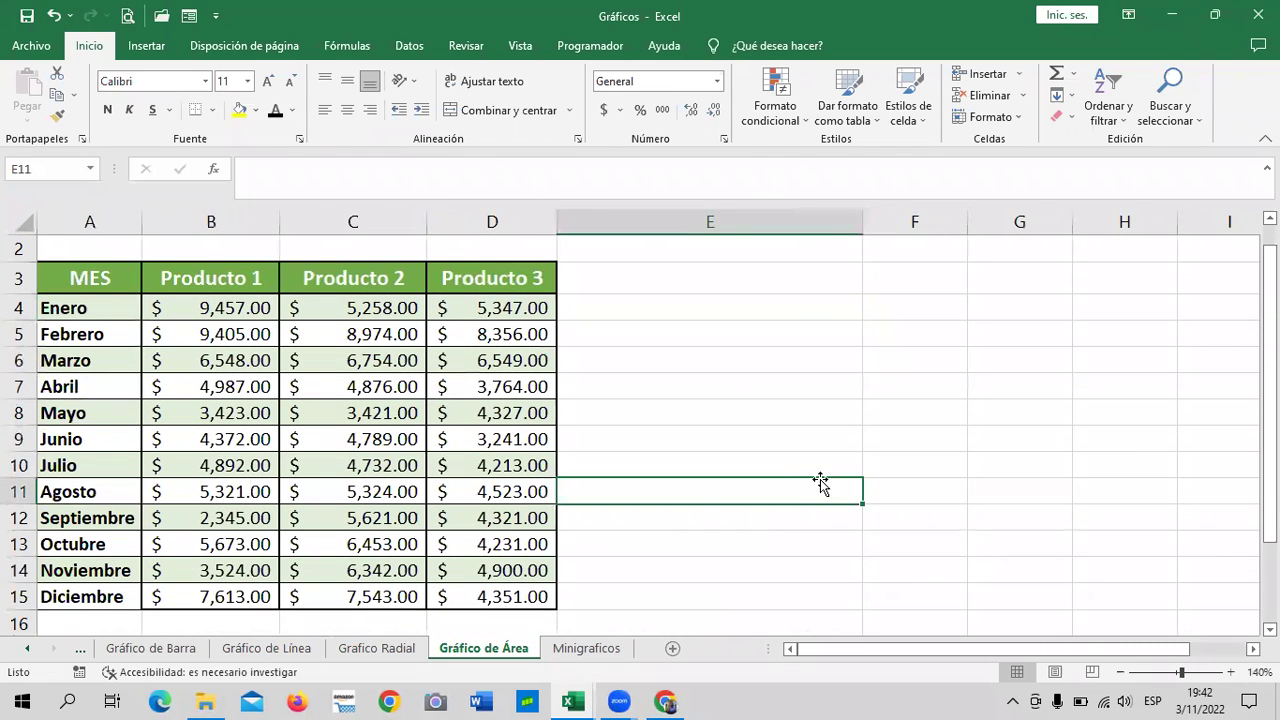
pyautogui.moveTo(861, 221); pyautogui.dragTo(825, 235)
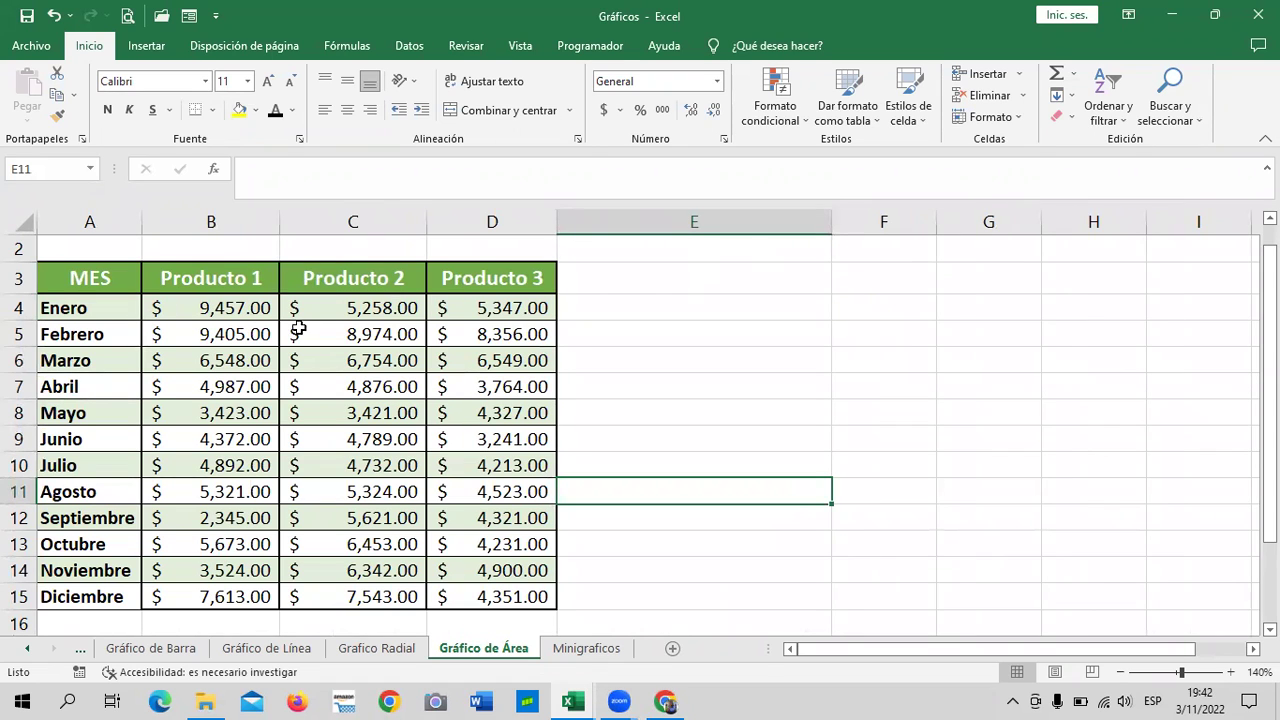
# Step: Insert a line sparkline in E4 from the Enero values B4:D4
pyautogui.click(709, 310)
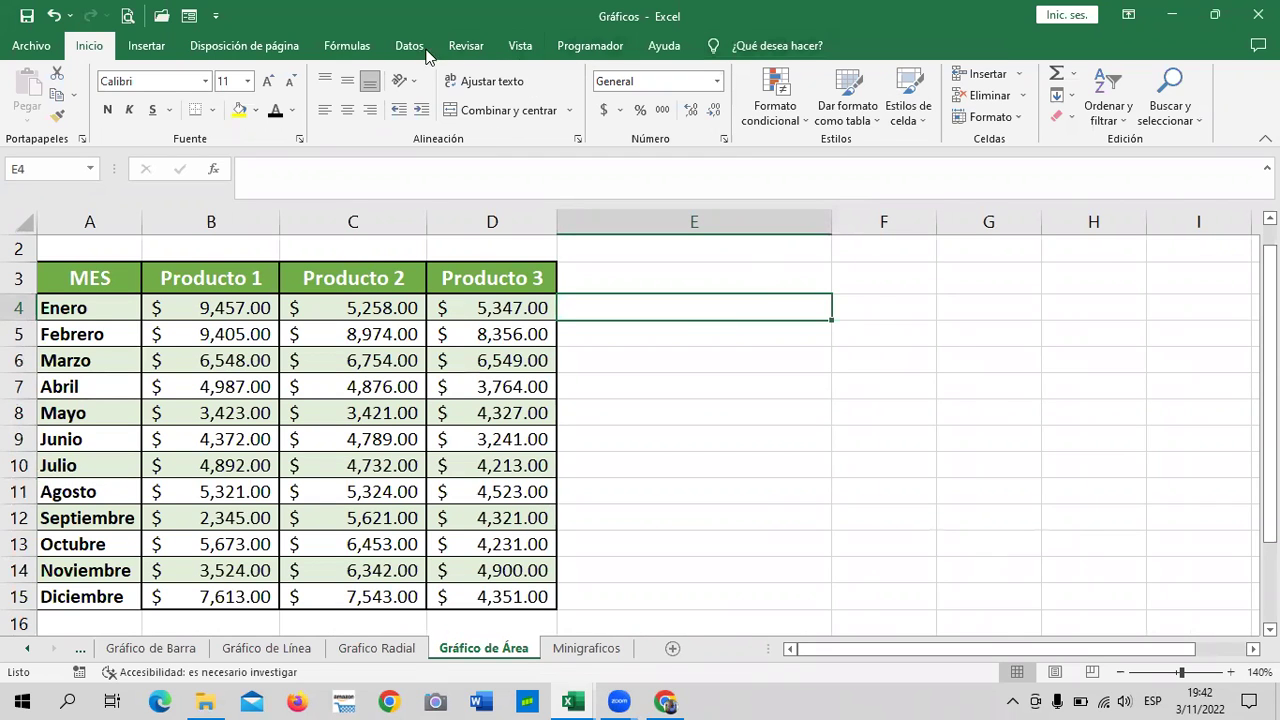
pyautogui.click(145, 45)
pyautogui.click(800, 101)
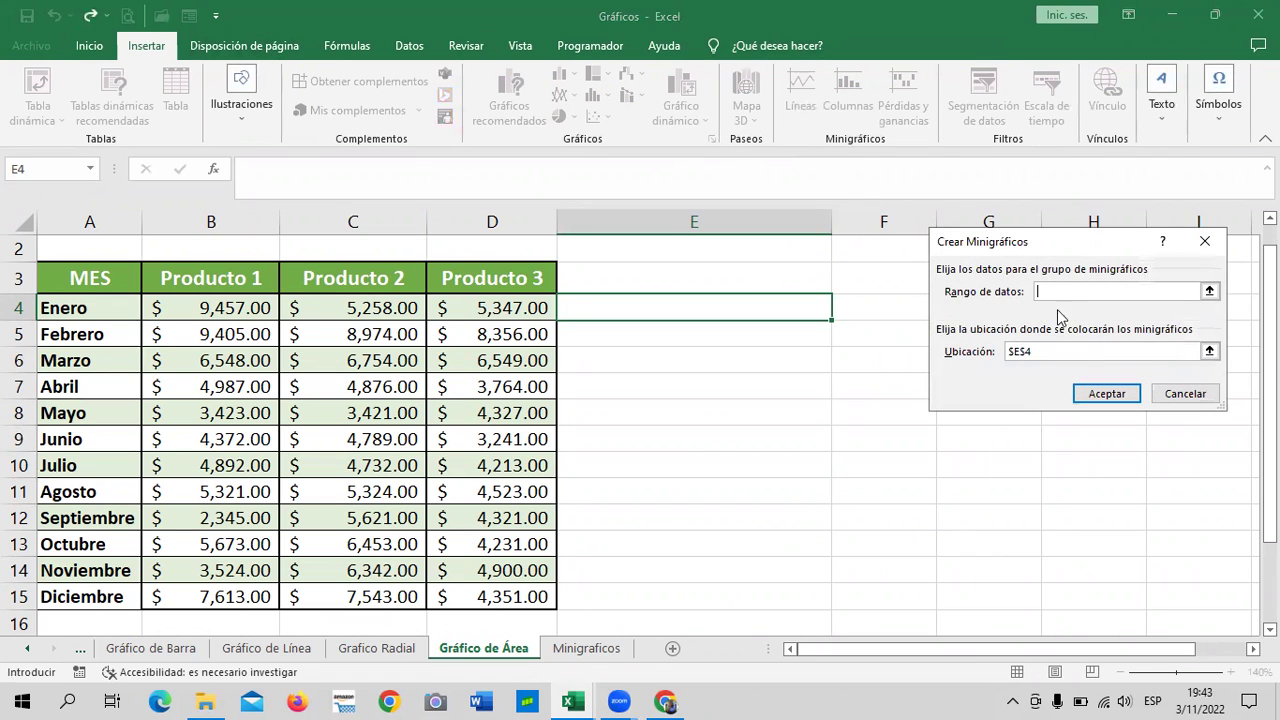
pyautogui.moveTo(250, 308); pyautogui.dragTo(540, 310)
pyautogui.click(1107, 393)
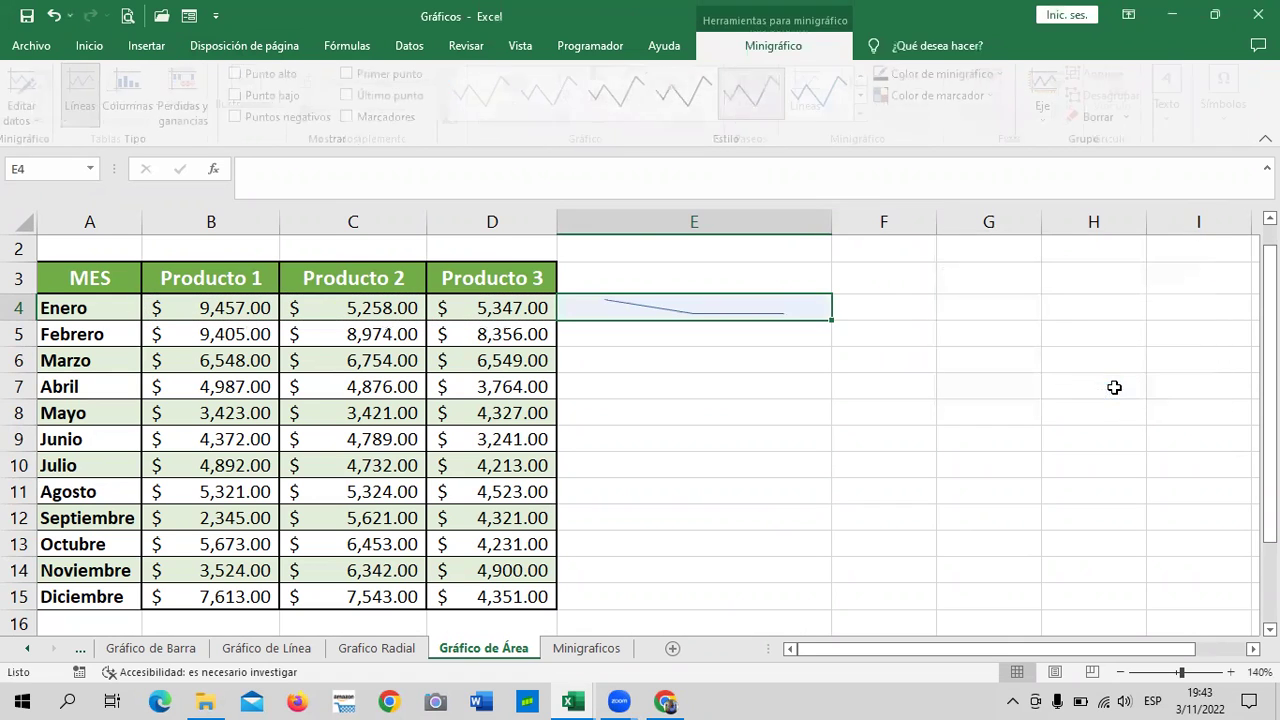
pyautogui.click(927, 362)
pyautogui.click(729, 309)
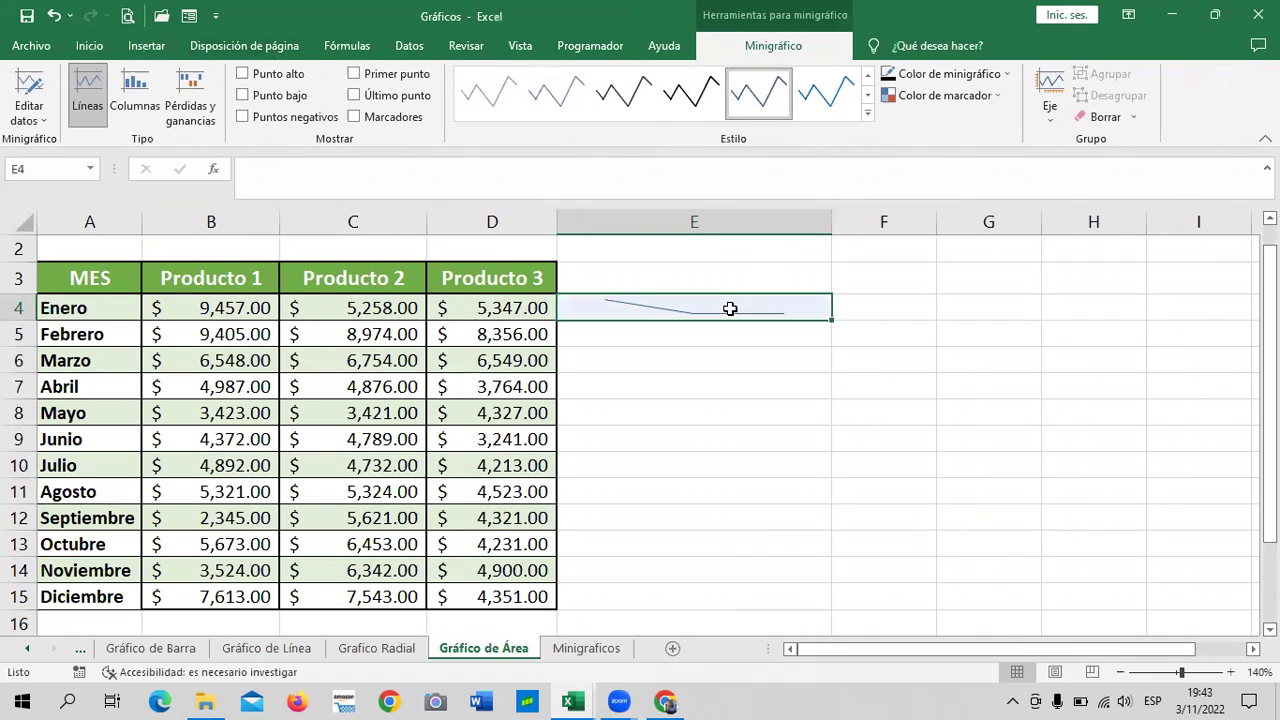
# Step: Turn on high, low, first, last and negative points plus markers for the E4 sparkline
pyautogui.click(279, 76)
pyautogui.click(280, 97)
pyautogui.click(355, 74)
pyautogui.click(355, 95)
pyautogui.click(255, 120)
pyautogui.click(371, 121)
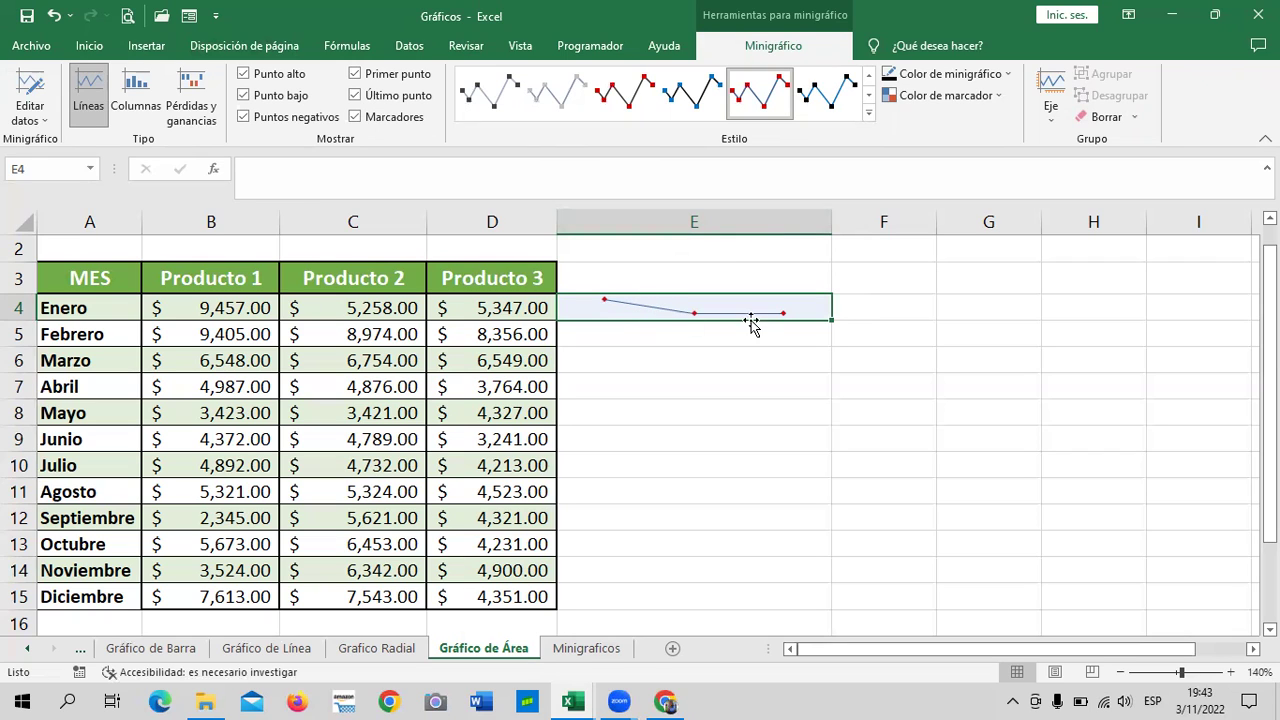
# Step: Replace the E4 sparkline's data range with B4:D4 in Editar datos
pyautogui.click(768, 382)
pyautogui.click(717, 311)
pyautogui.click(24, 95)
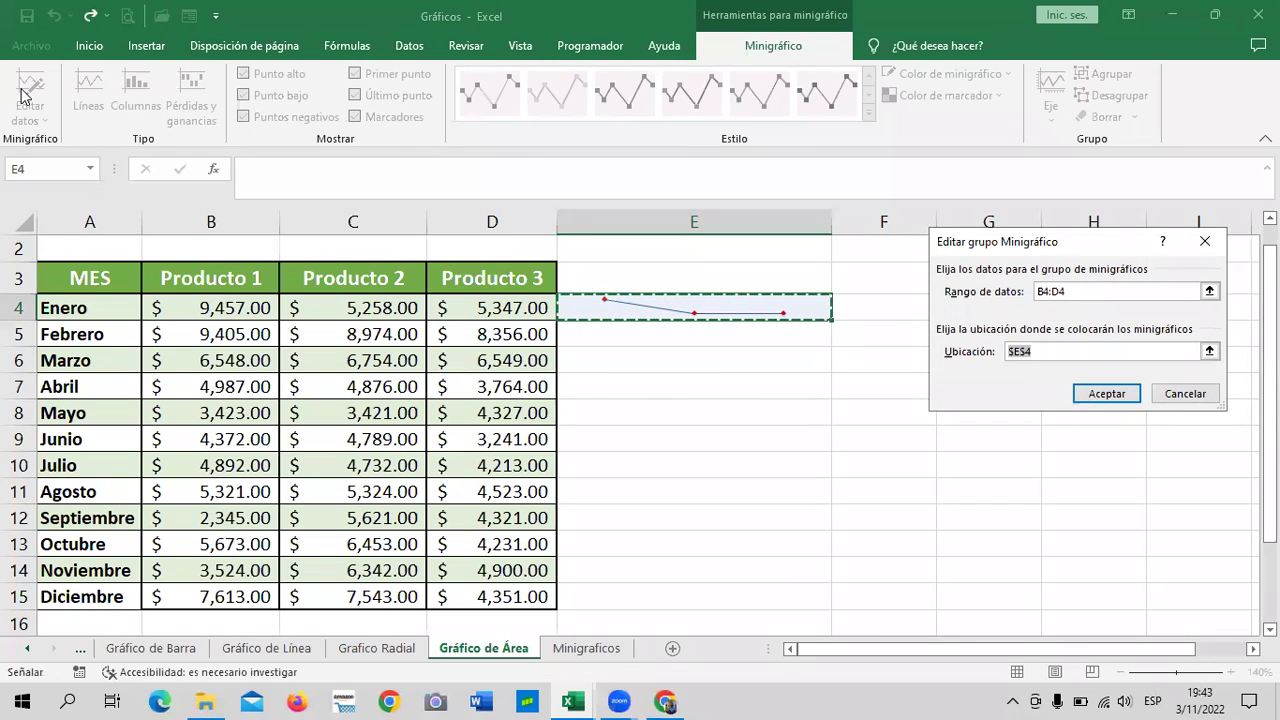
pyautogui.click(1095, 293)
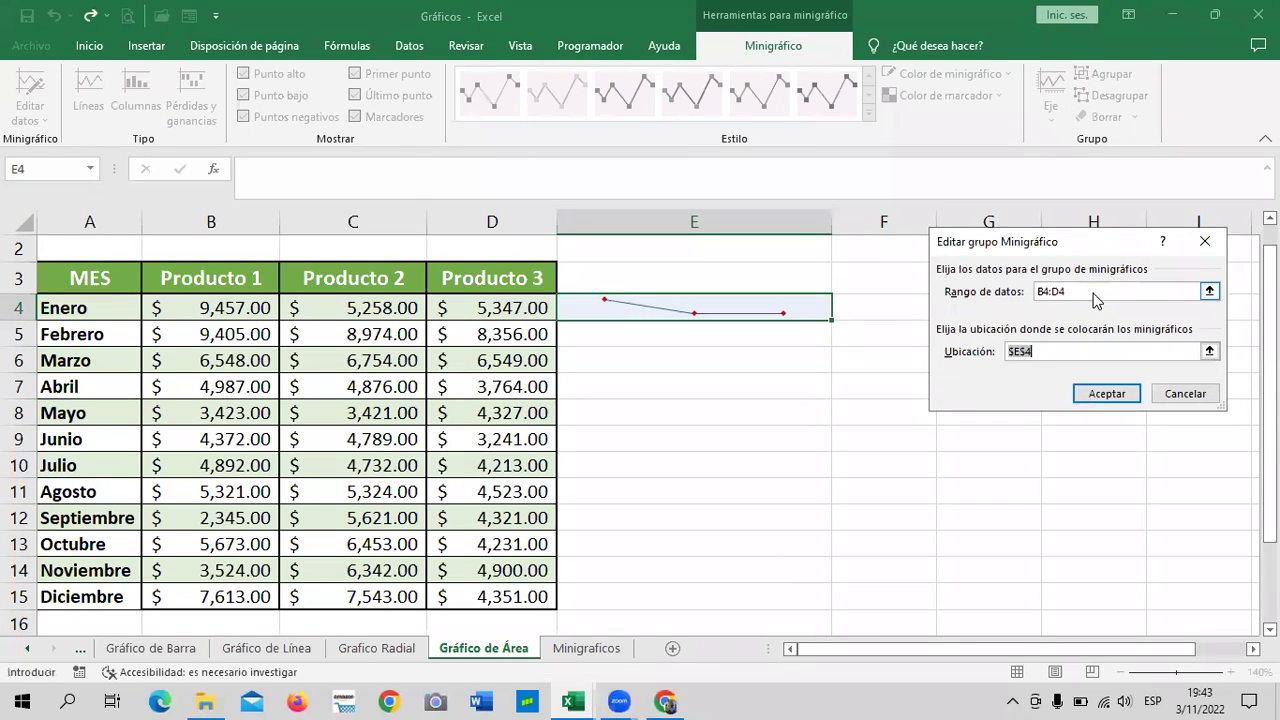
pyautogui.press('BackSpace')
pyautogui.press('BackSpace')
pyautogui.press('BackSpace')
pyautogui.press('BackSpace')
pyautogui.press('BackSpace')
pyautogui.moveTo(196, 305); pyautogui.dragTo(443, 300)
# Step: Confirm B4:D4 as the sparkline data and reselect the E4 sparkline
pyautogui.click(1107, 394)
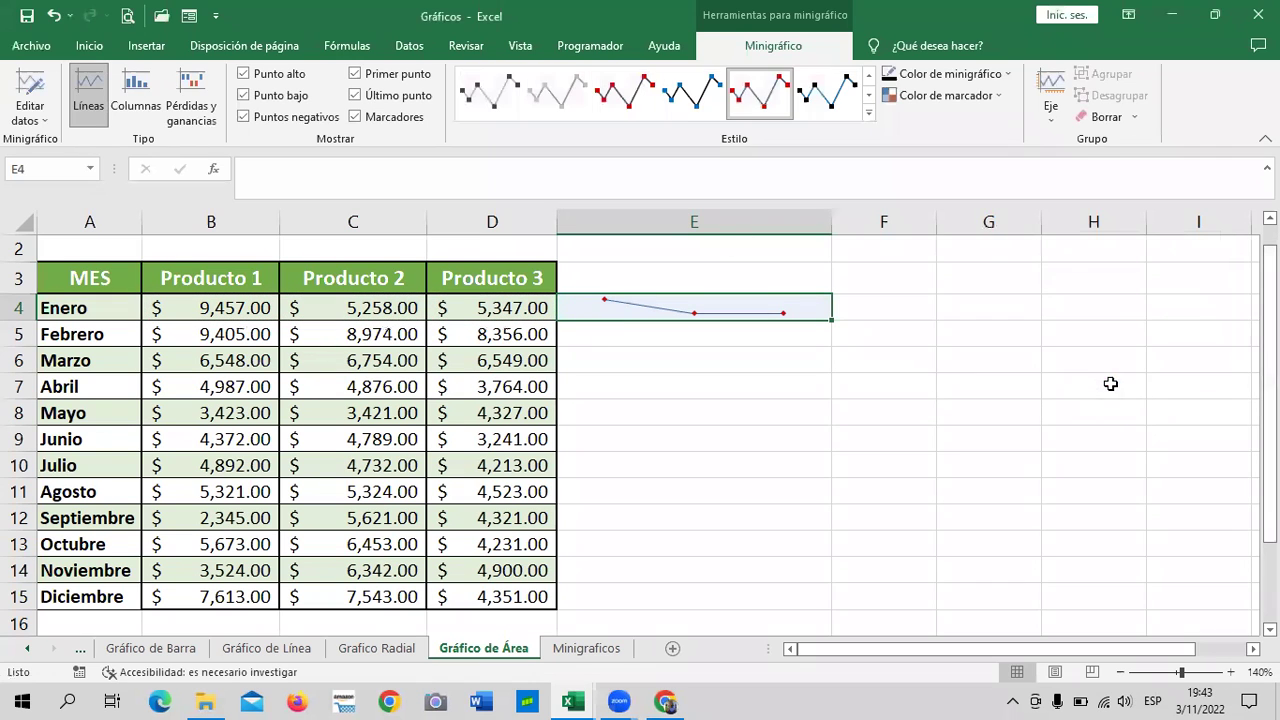
pyautogui.click(978, 351)
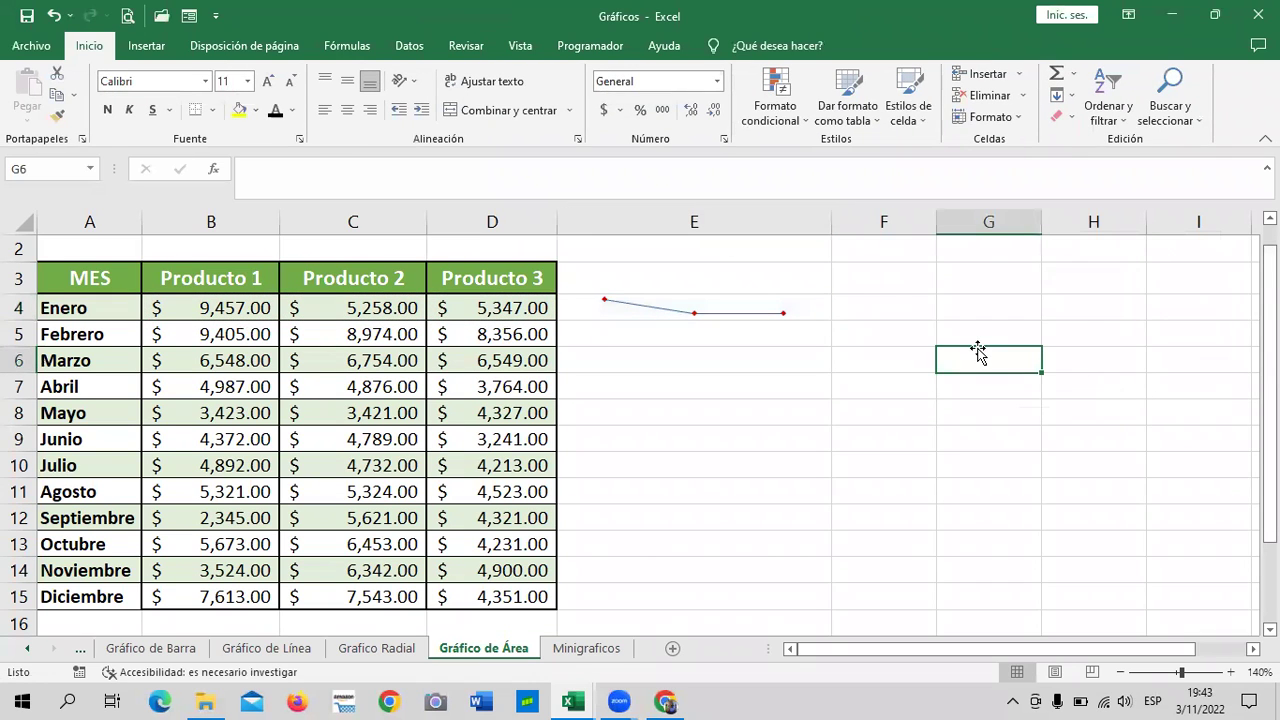
pyautogui.click(651, 301)
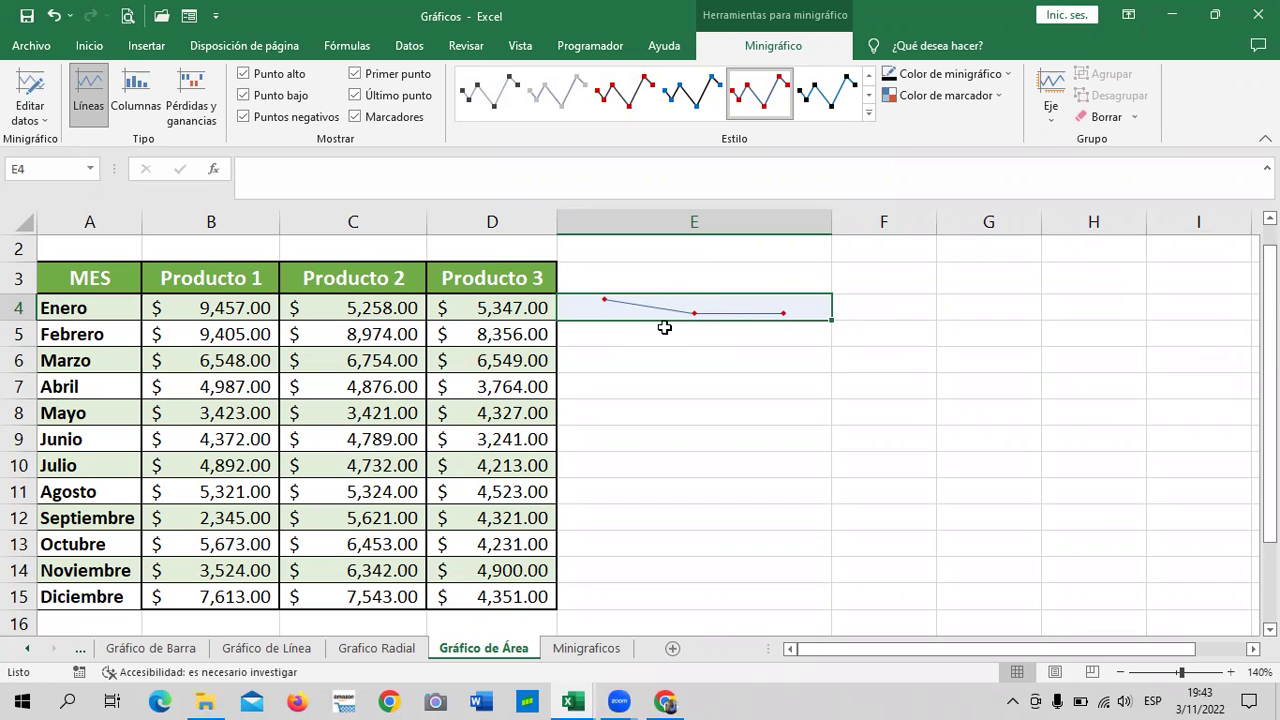
pyautogui.click(838, 394)
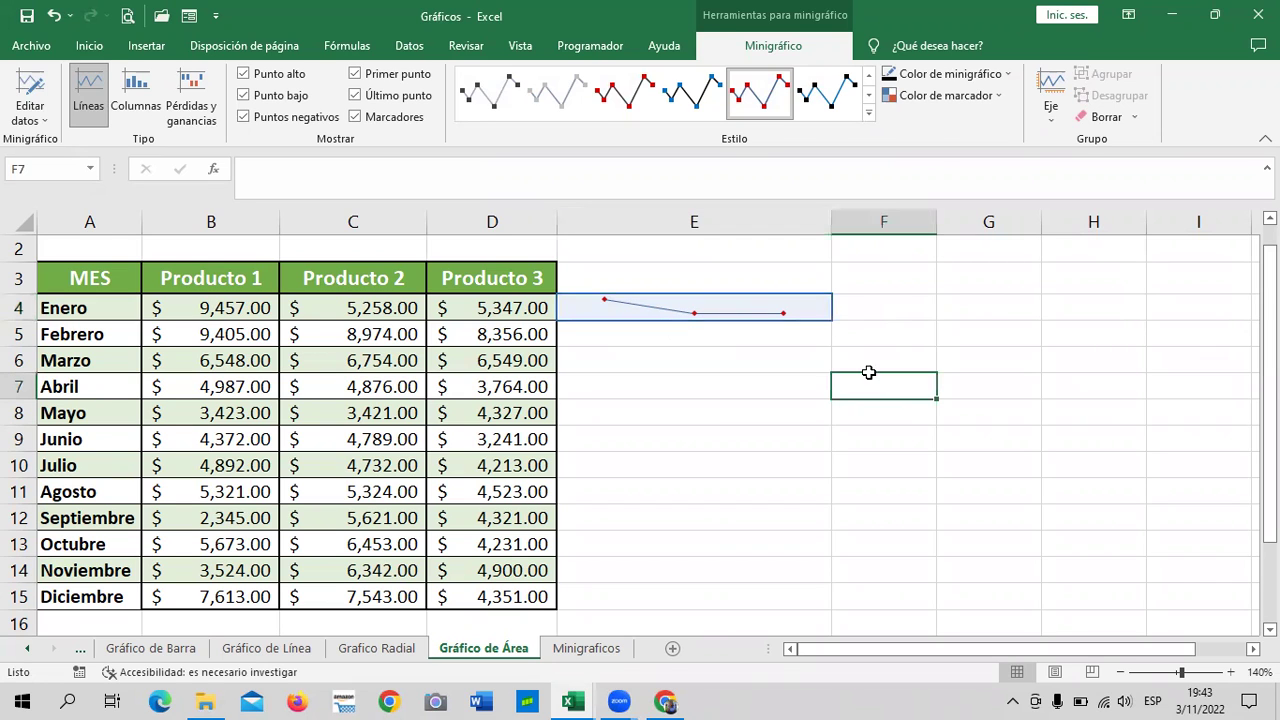
pyautogui.click(770, 410)
pyautogui.click(741, 310)
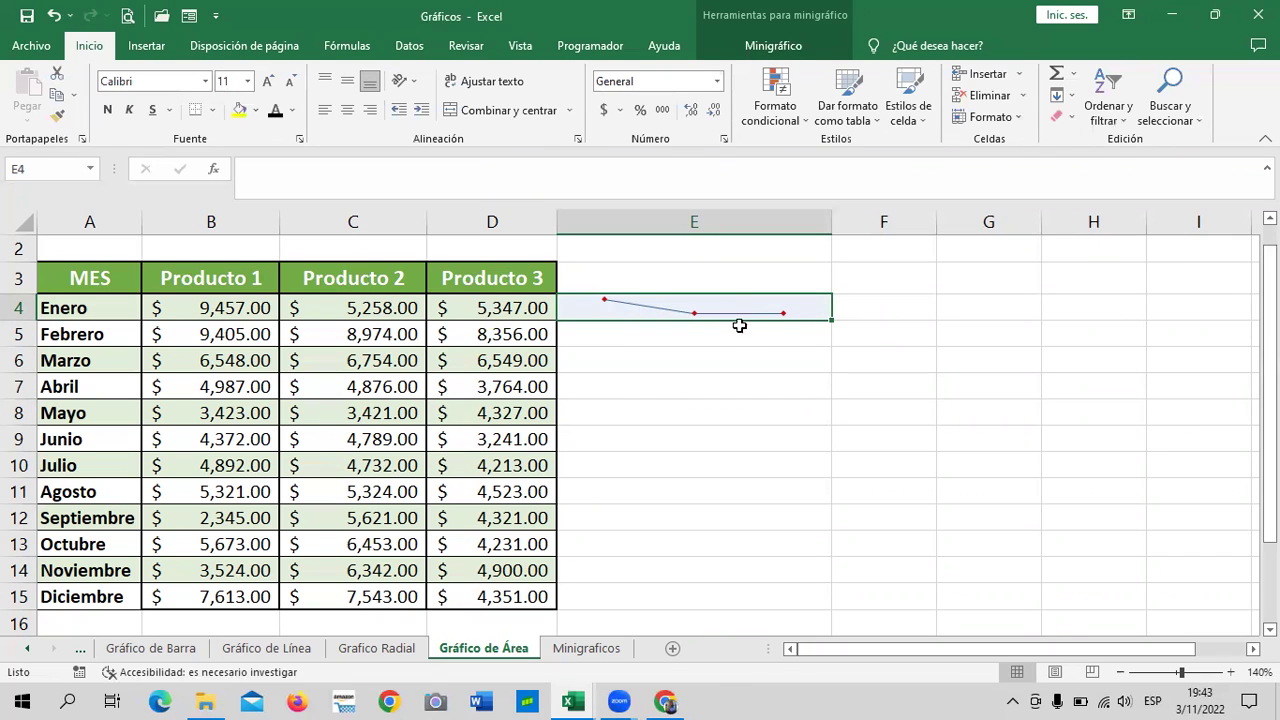
pyautogui.click(940, 330)
pyautogui.click(755, 311)
# Step: Narrow column E so the red-marker sparkline sits compactly beside the table
pyautogui.click(778, 46)
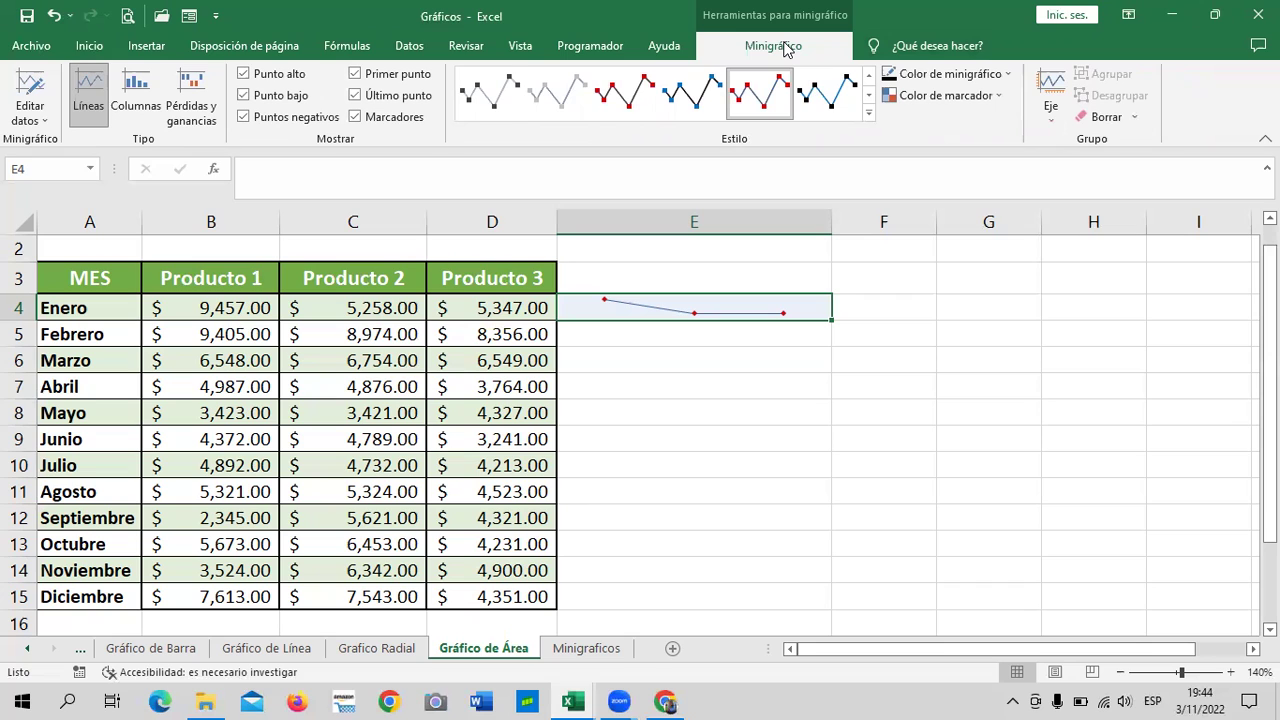
pyautogui.moveTo(832, 221); pyautogui.dragTo(684, 222)
pyautogui.click(718, 402)
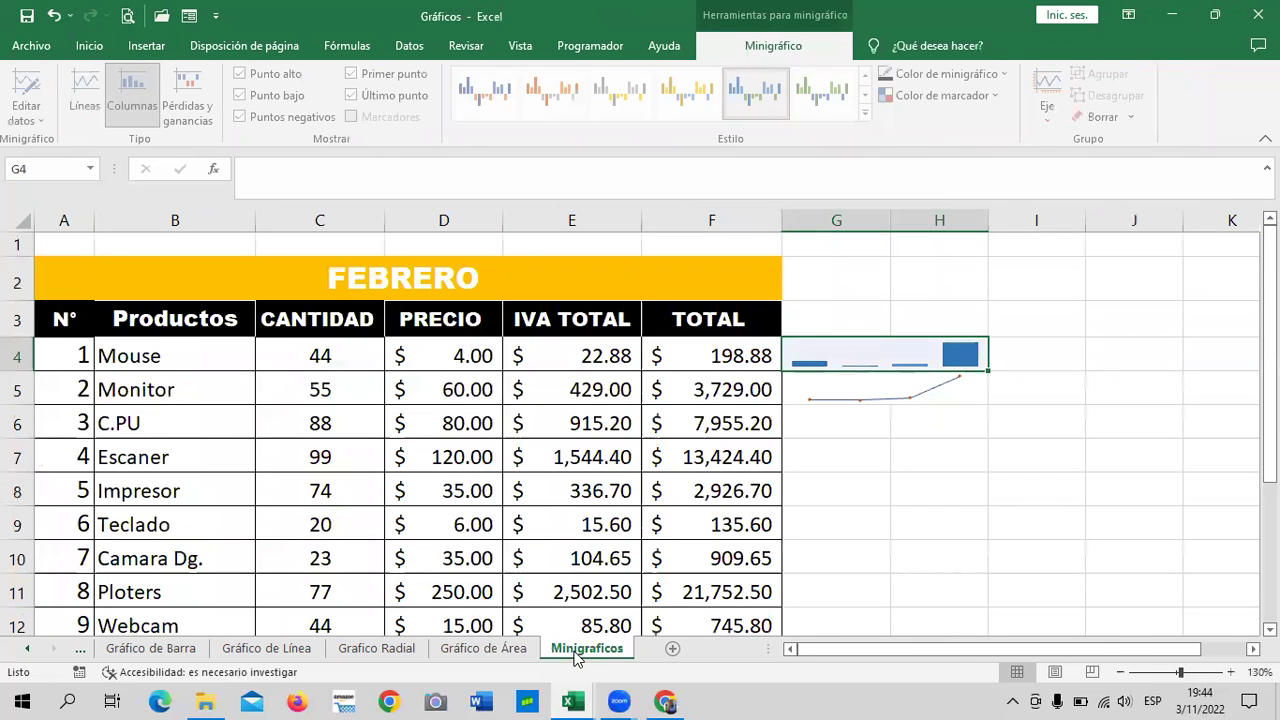
# Step: Clear the E4 sparkline from the Gráfico de Área sheet with Borrar
pyautogui.click(583, 649)
pyautogui.click(500, 648)
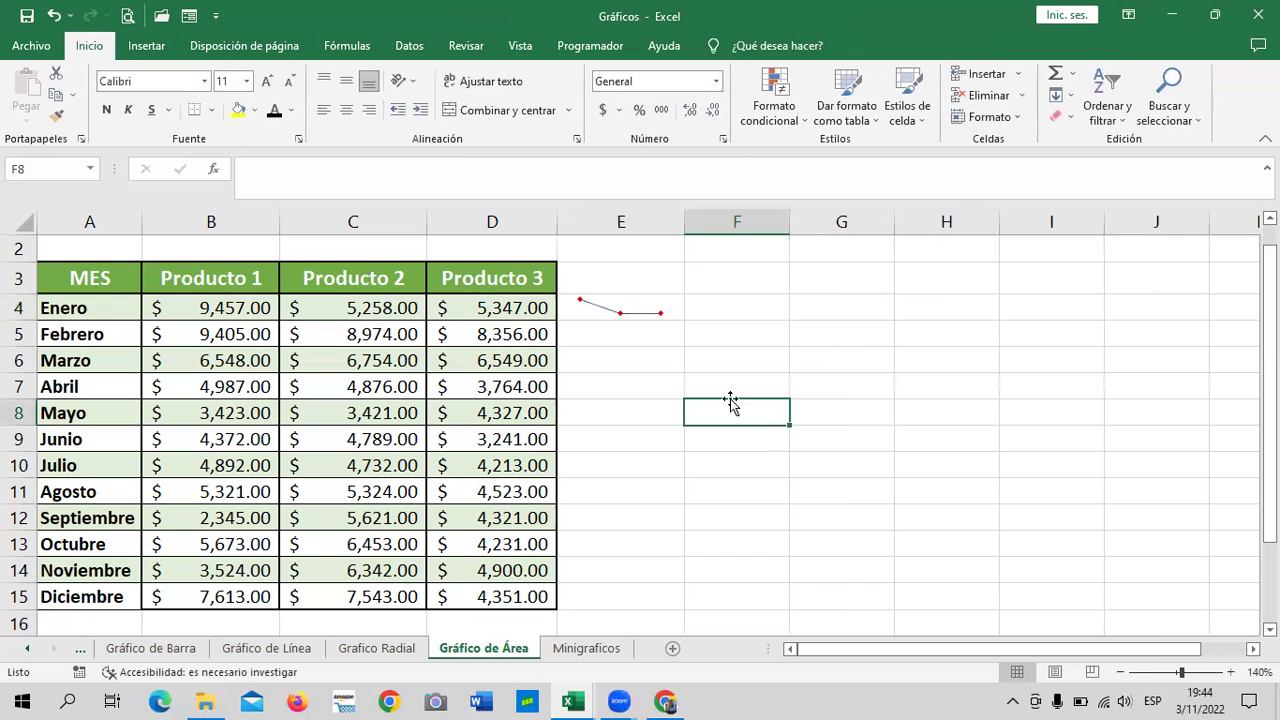
pyautogui.click(603, 304)
pyautogui.click(1100, 117)
# Step: Go to the Gráfico de Columna sheet and show the Insertar ribbon
pyautogui.click(841, 464)
pyautogui.click(27, 648)
pyautogui.click(128, 652)
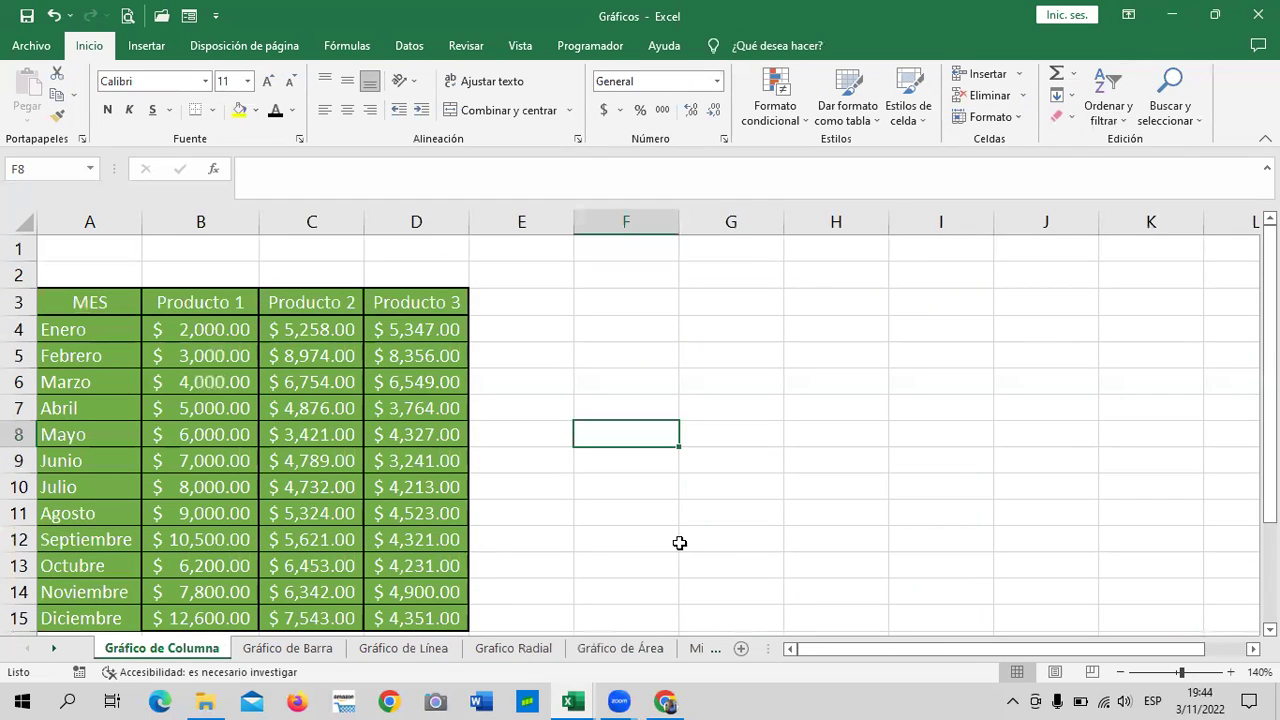
pyautogui.click(152, 47)
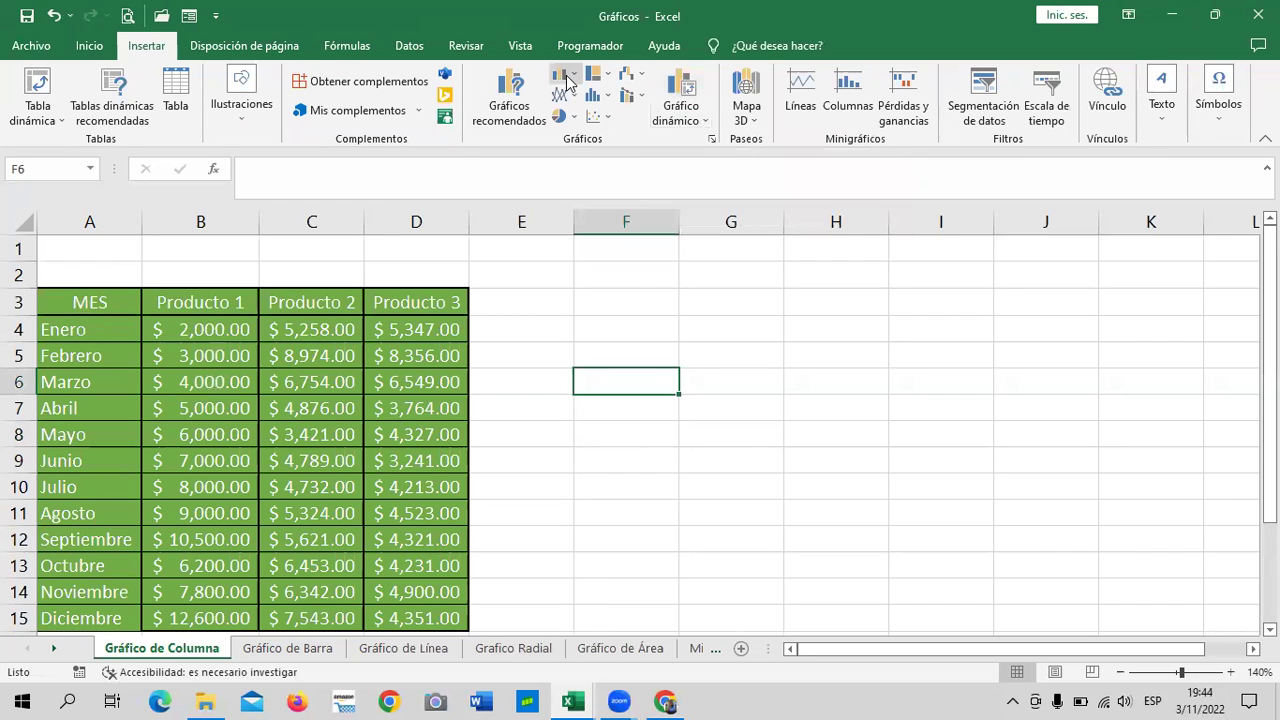
# Step: Select A3:D15 and open Gráficos recomendados, previewing a Líneas chart of Producto 1–3
pyautogui.click(511, 88)
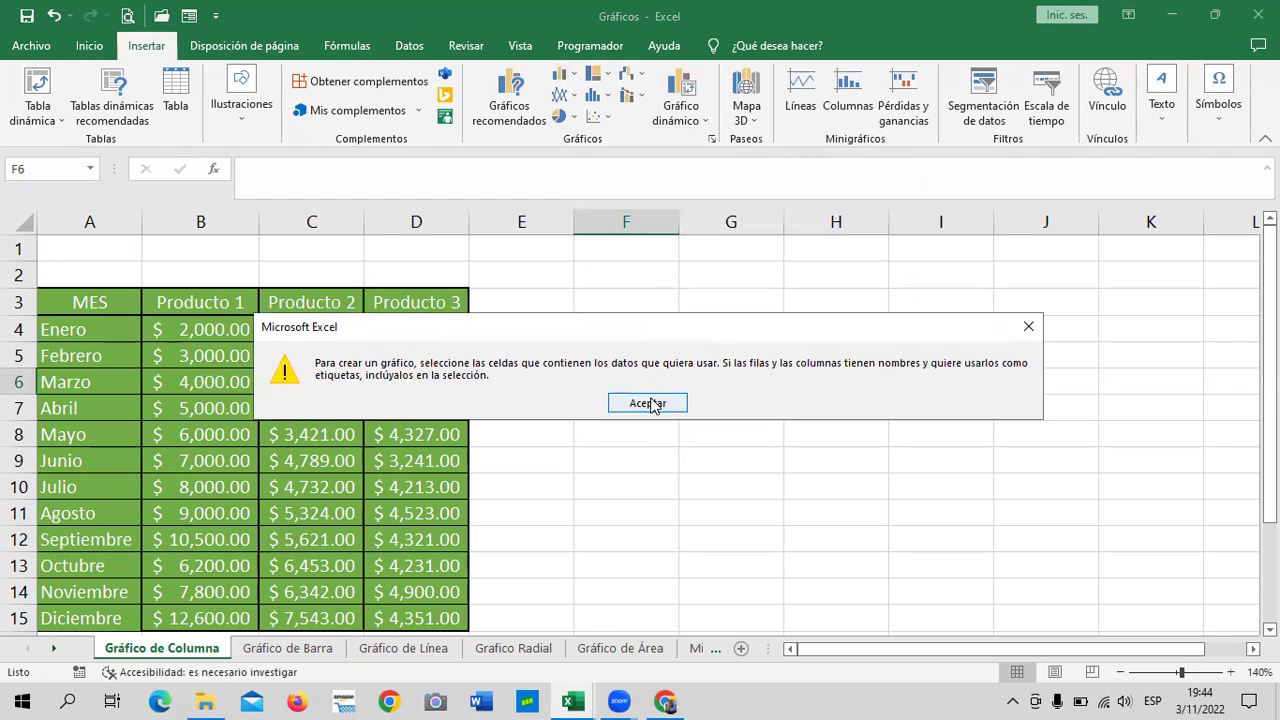
pyautogui.click(648, 403)
pyautogui.moveTo(117, 306)
pyautogui.mouseDown()
pyautogui.moveTo(428, 617)
pyautogui.moveTo(414, 566)
pyautogui.mouseUp()
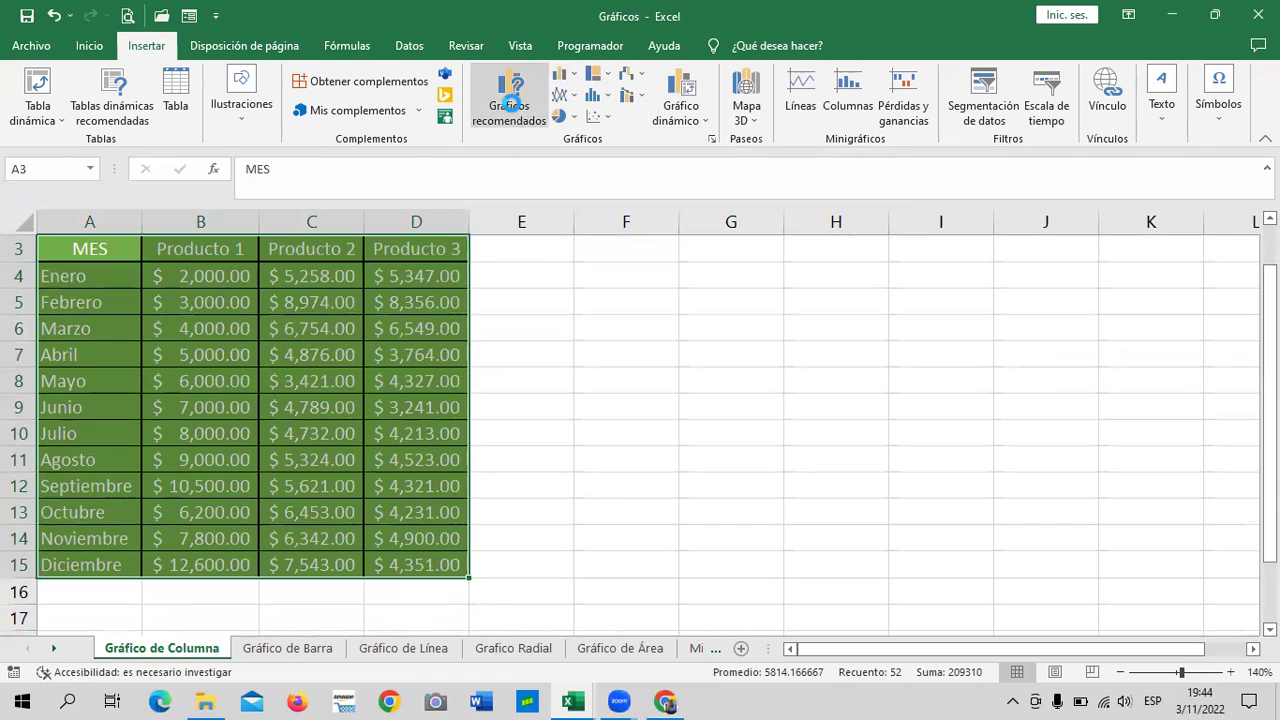
pyautogui.click(510, 105)
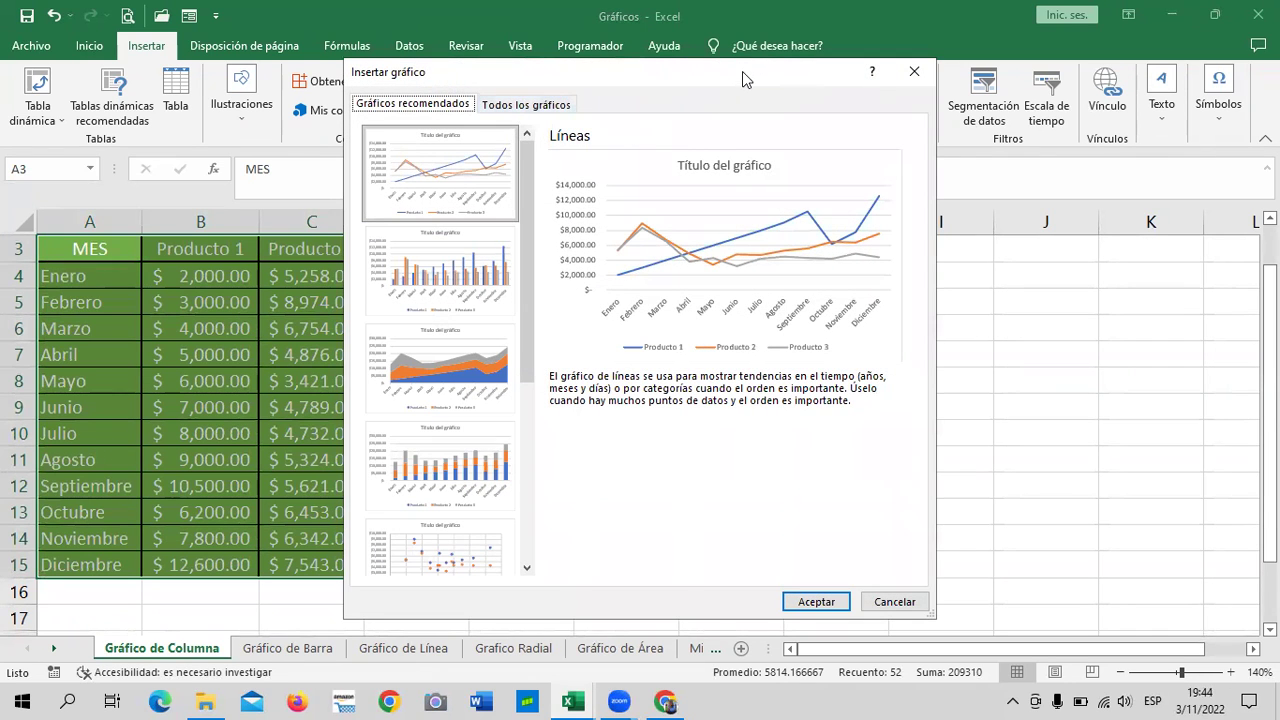
pyautogui.moveTo(738, 77); pyautogui.dragTo(800, 57)
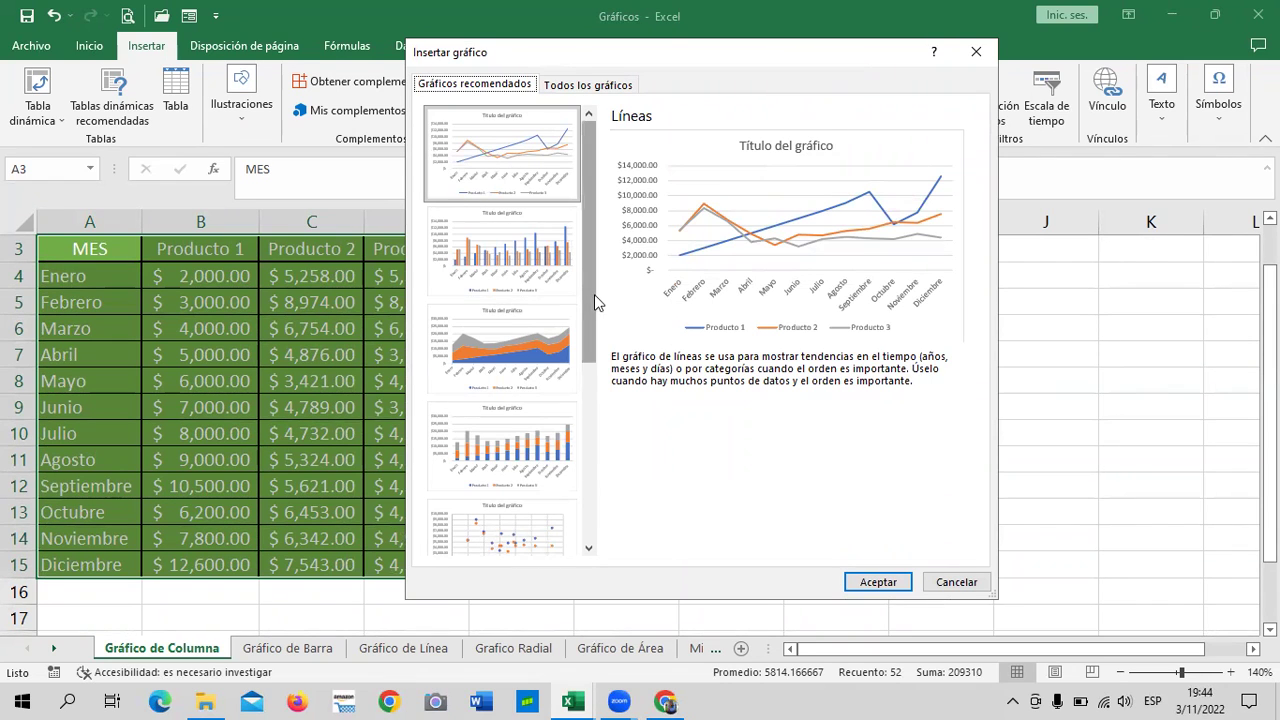
pyautogui.moveTo(594, 294)
pyautogui.mouseDown()
pyautogui.moveTo(600, 538)
pyautogui.moveTo(583, 323)
pyautogui.mouseUp()
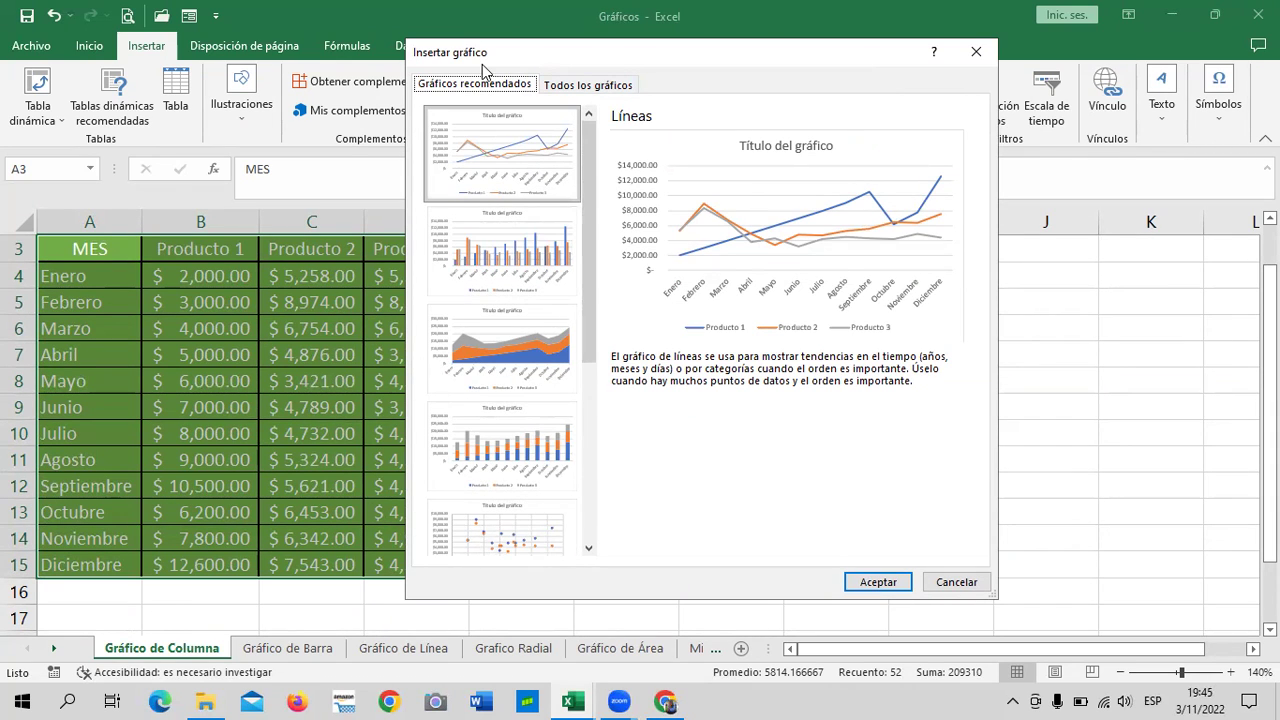
# Step: Switch to Todos los gráficos, previewing a Columnas agrupadas chart
pyautogui.click(605, 86)
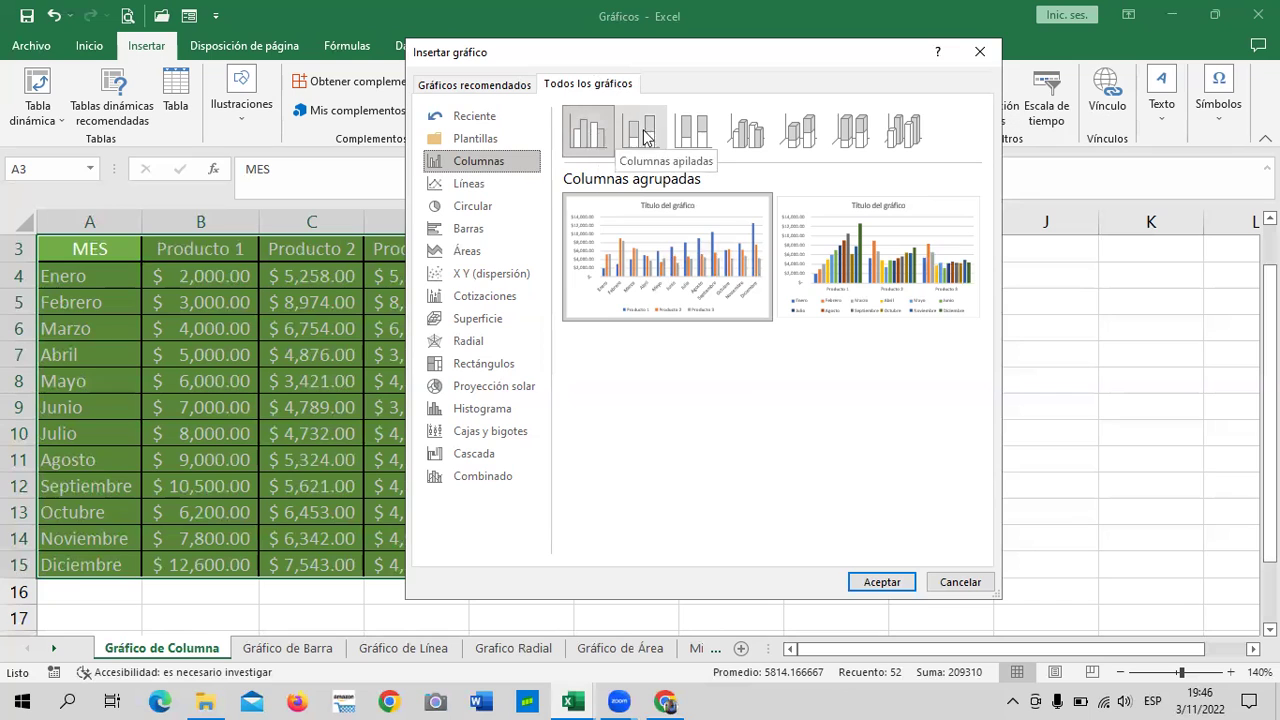
pyautogui.click(916, 130)
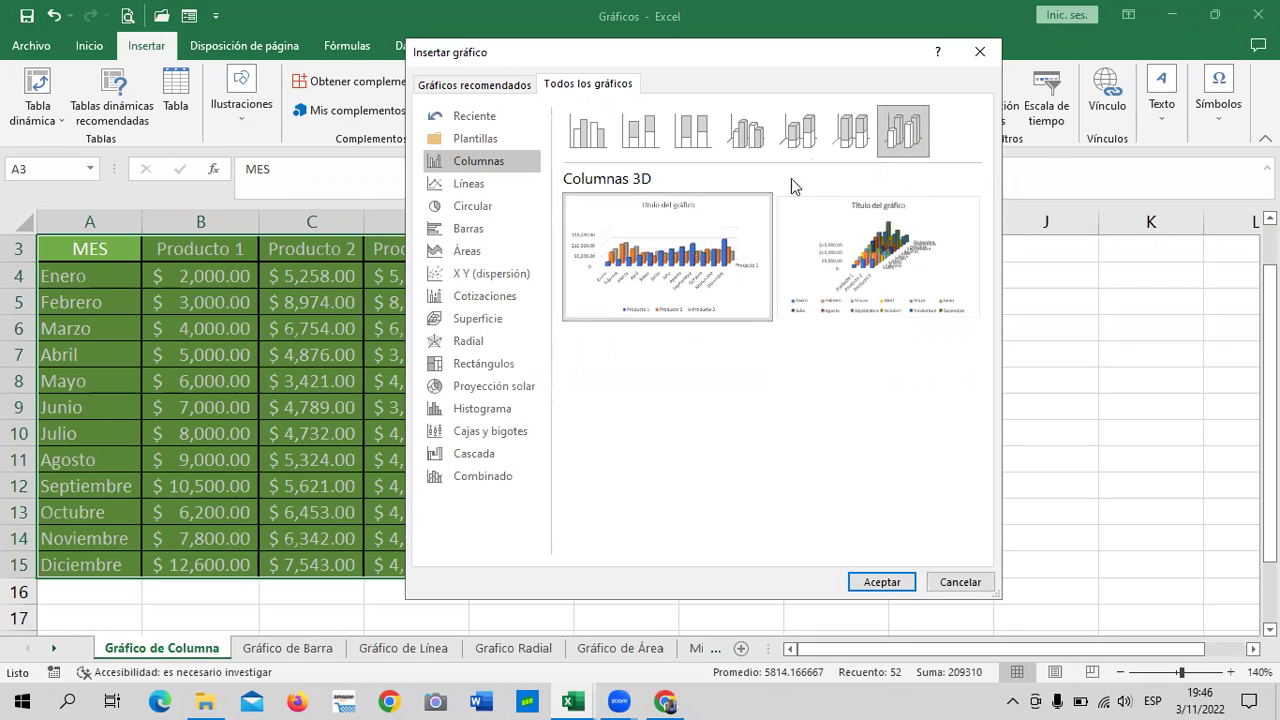
pyautogui.click(853, 133)
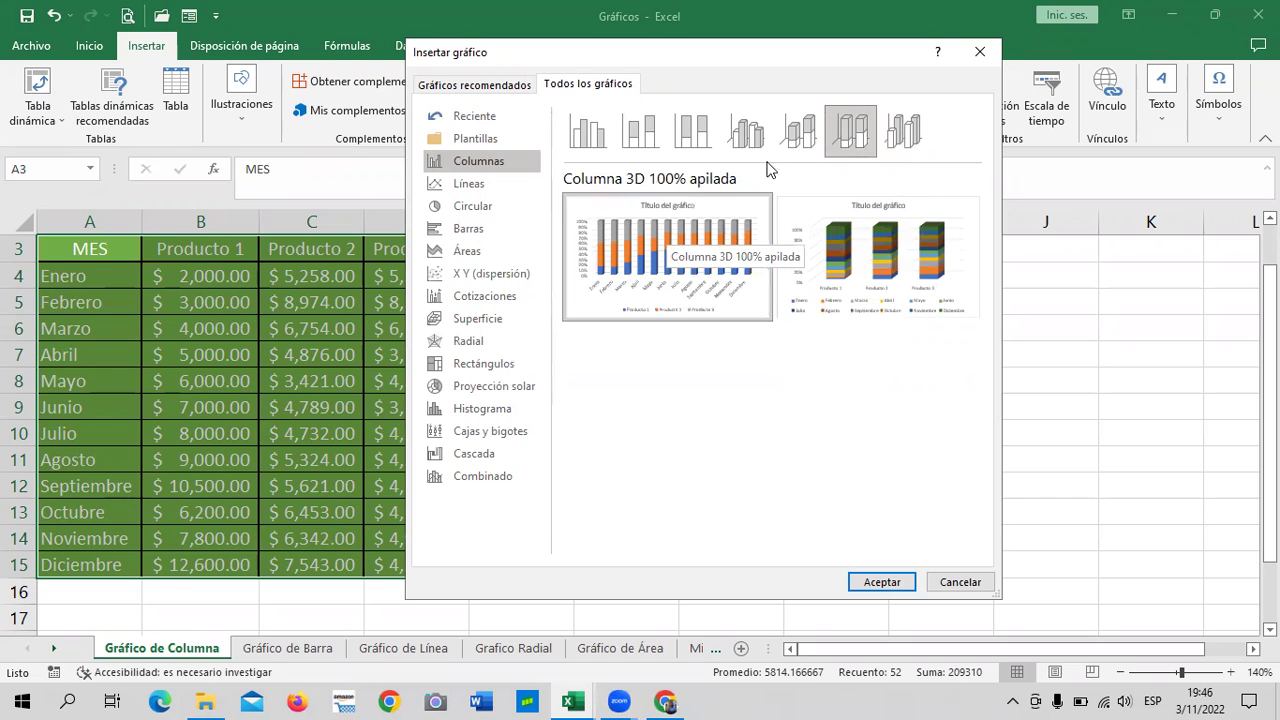
pyautogui.click(792, 136)
pyautogui.moveTo(668, 257)
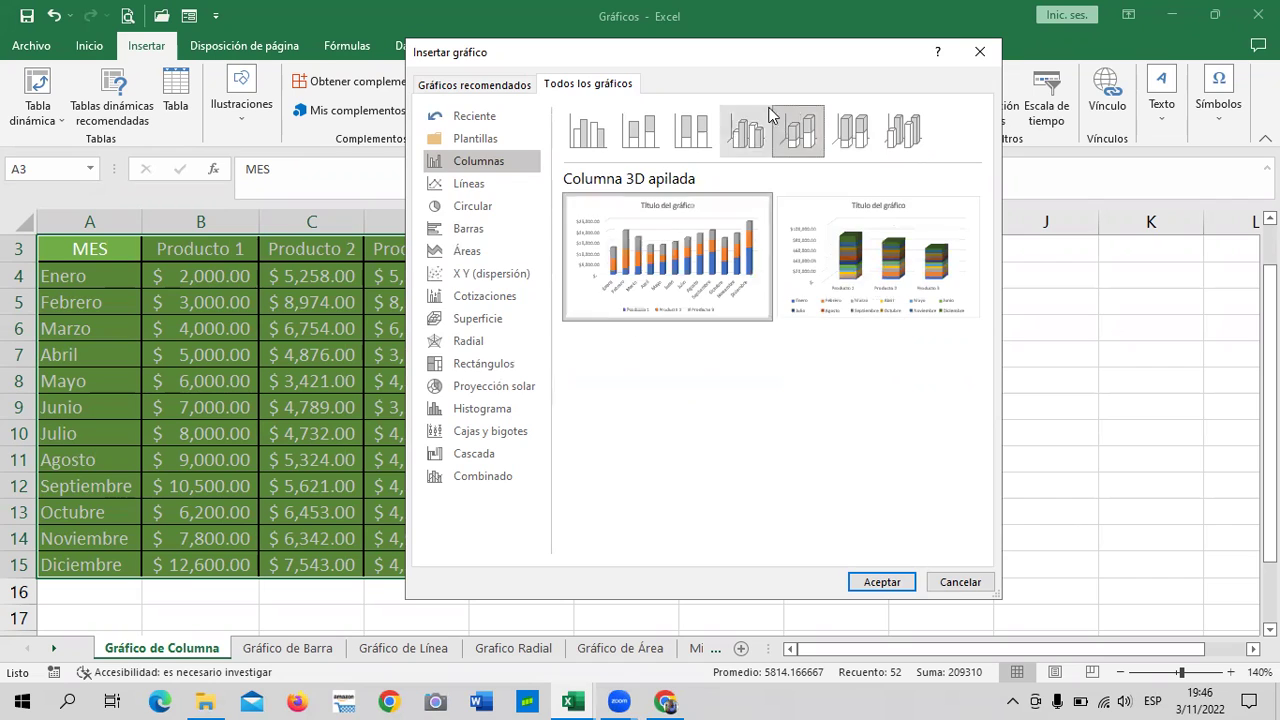
pyautogui.click(740, 136)
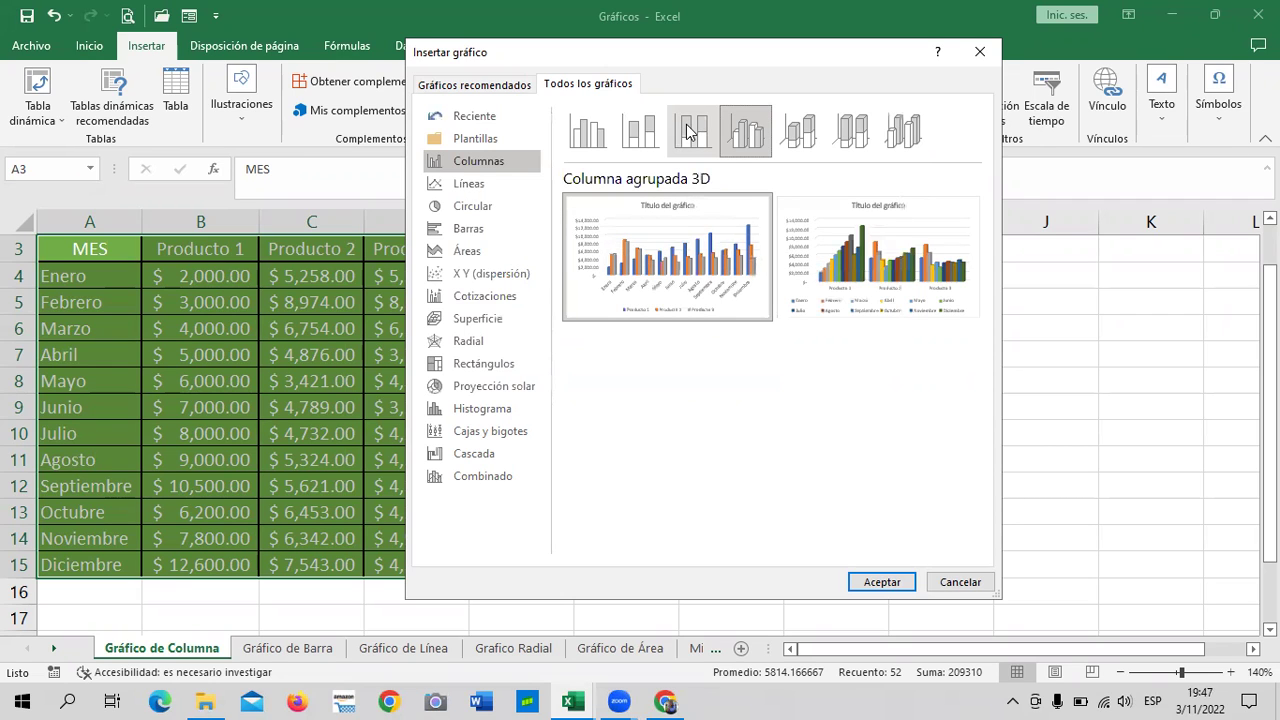
pyautogui.click(688, 133)
pyautogui.moveTo(667, 256)
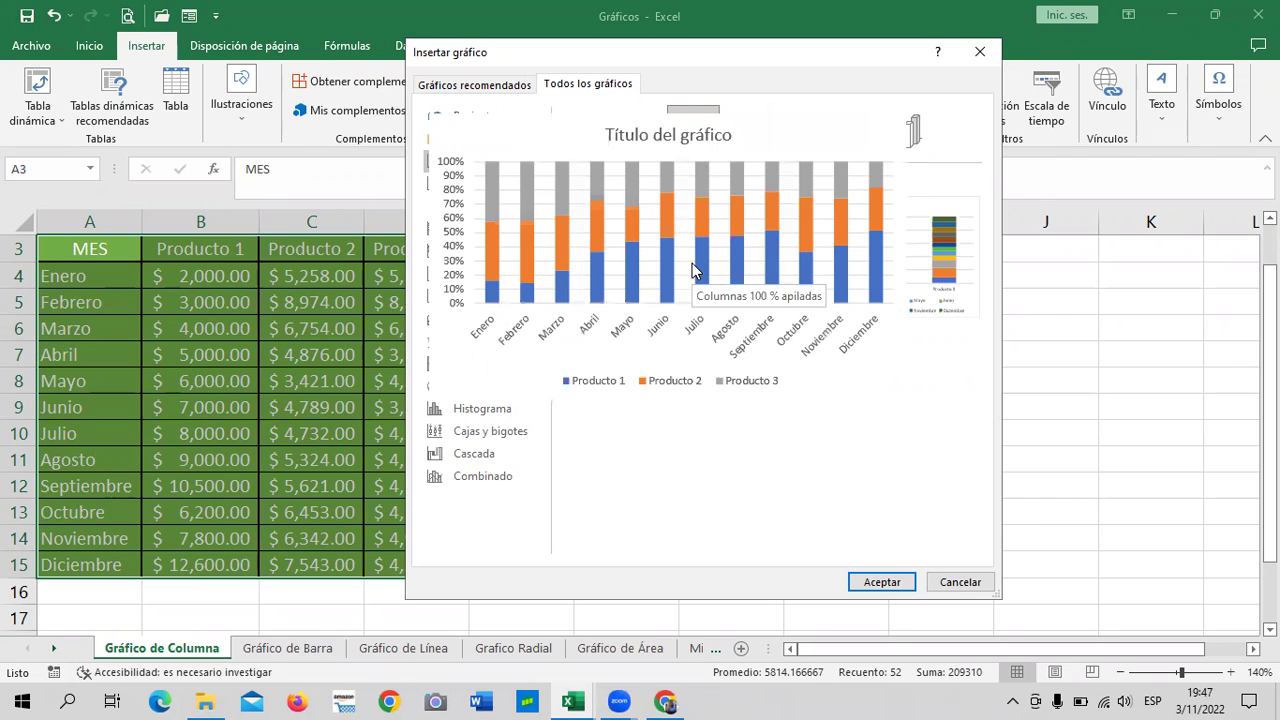
pyautogui.moveTo(878, 258)
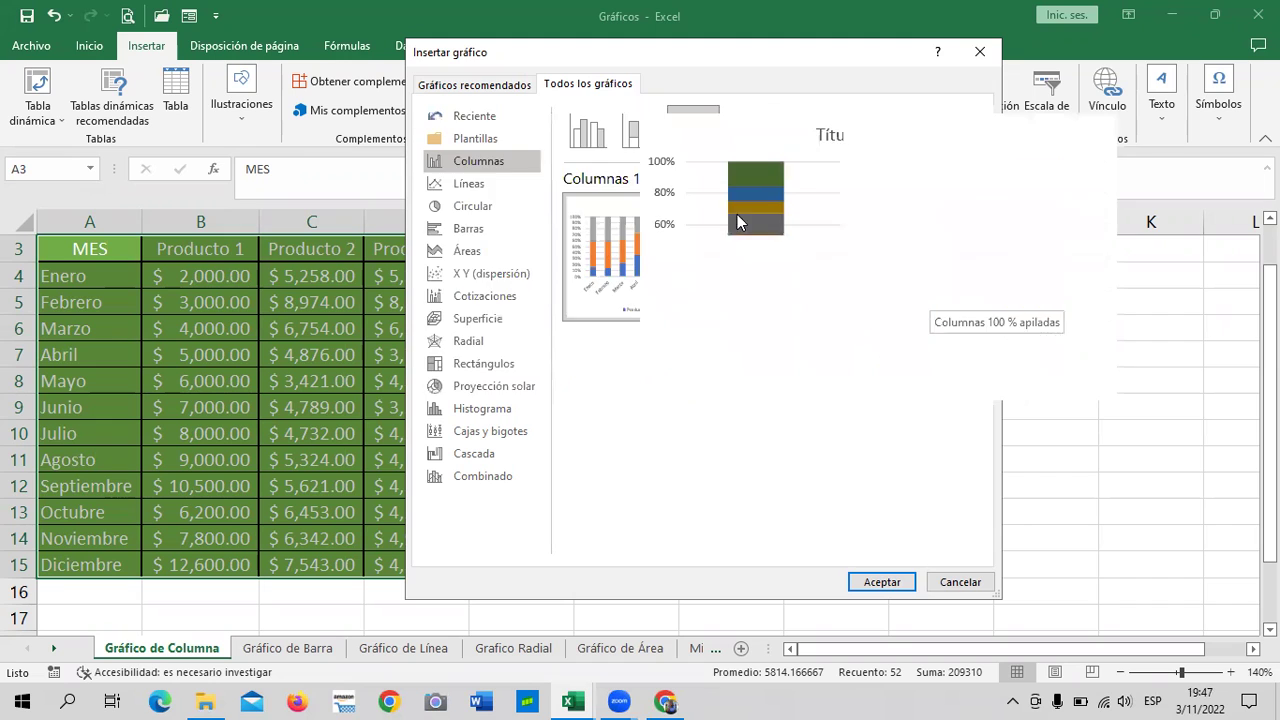
pyautogui.click(584, 138)
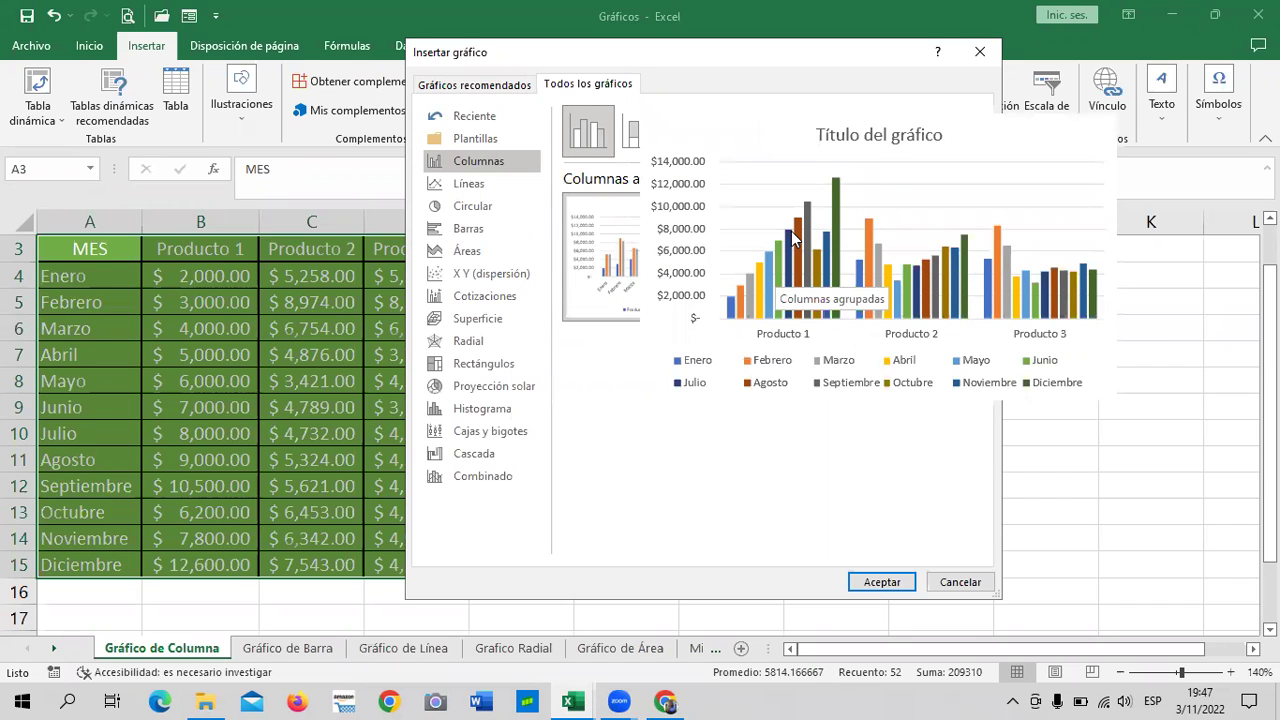
# Step: Preview each Líneas subtype (stacked, markers, 3D), ending on Línea apilada
pyautogui.click(470, 185)
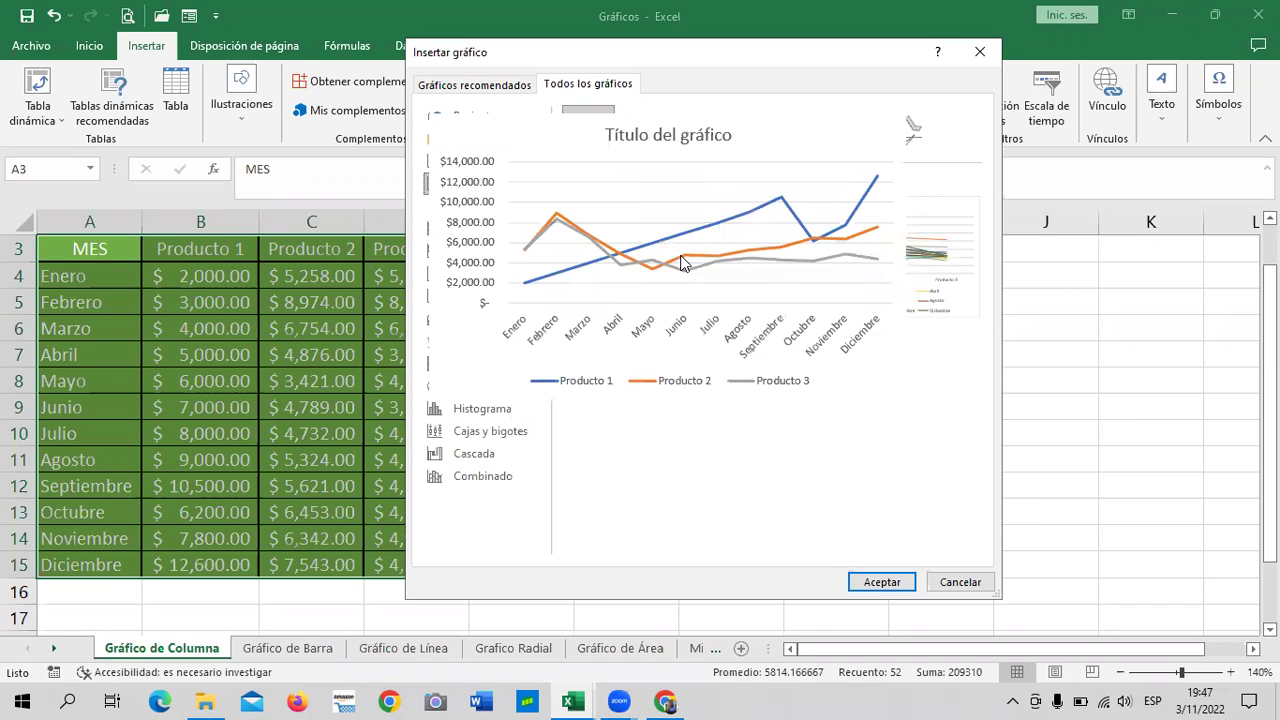
pyautogui.moveTo(641, 130)
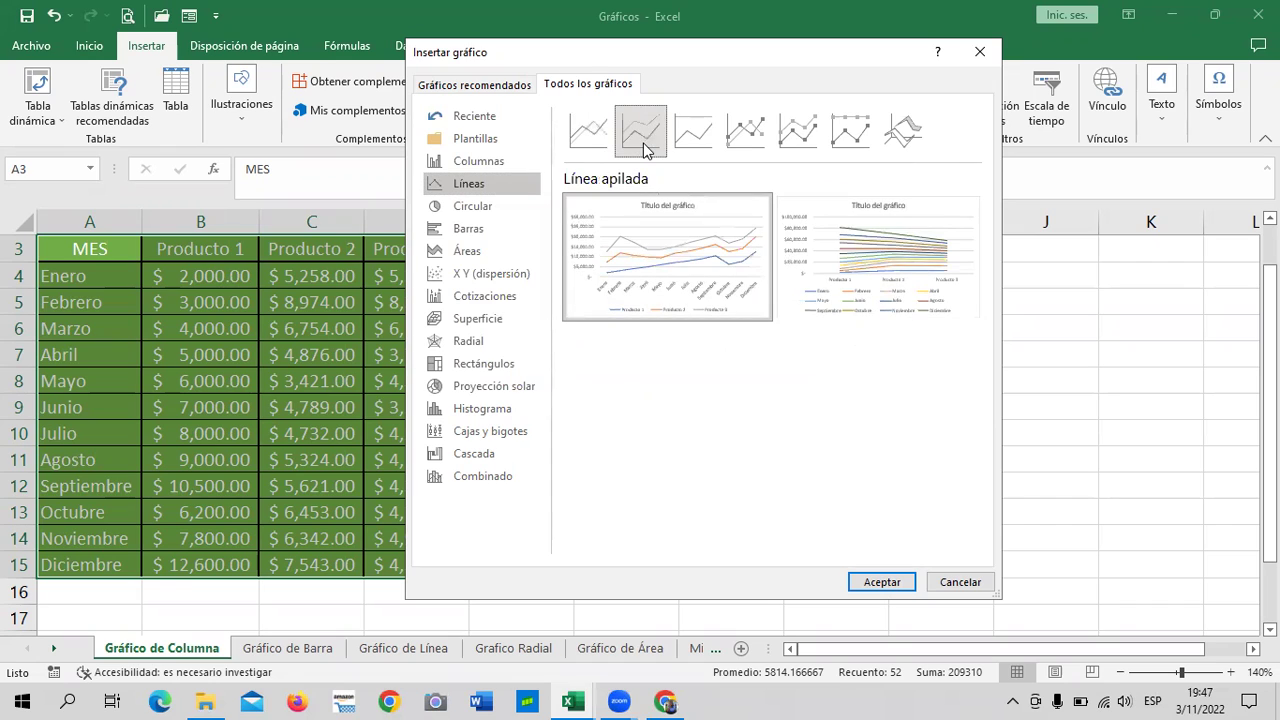
pyautogui.click(683, 131)
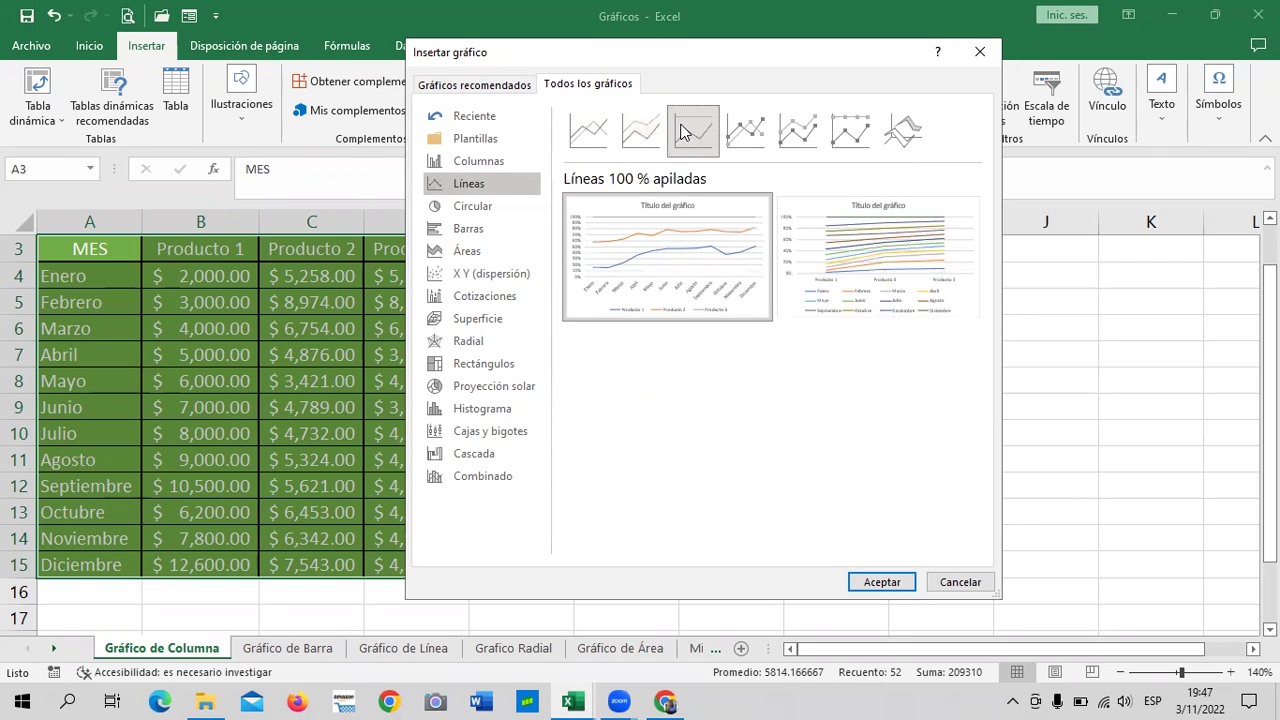
pyautogui.click(746, 131)
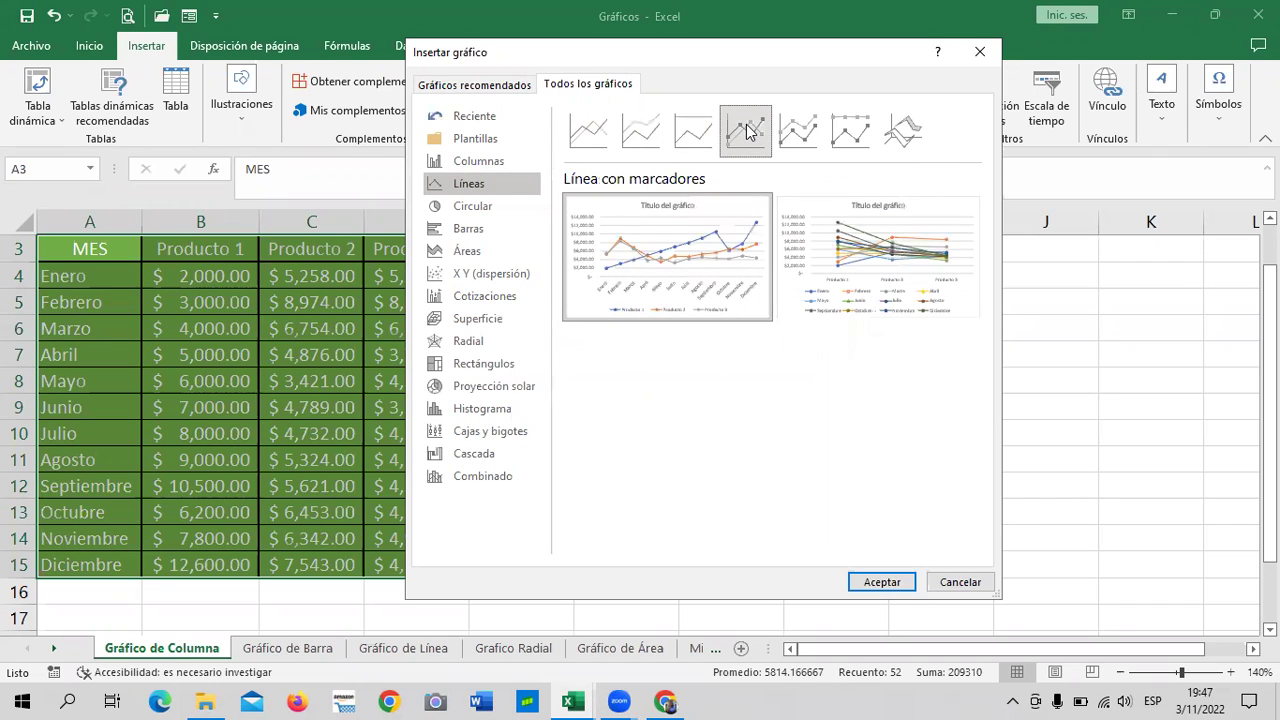
pyautogui.click(800, 135)
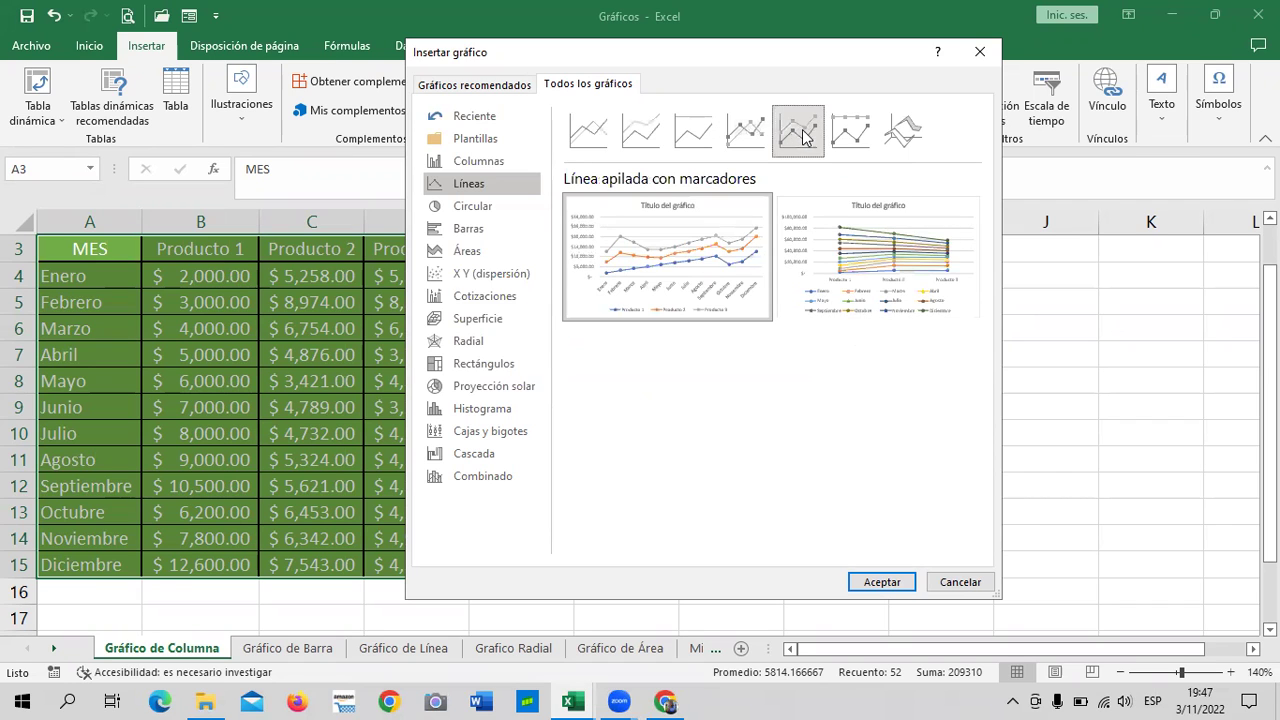
pyautogui.click(851, 132)
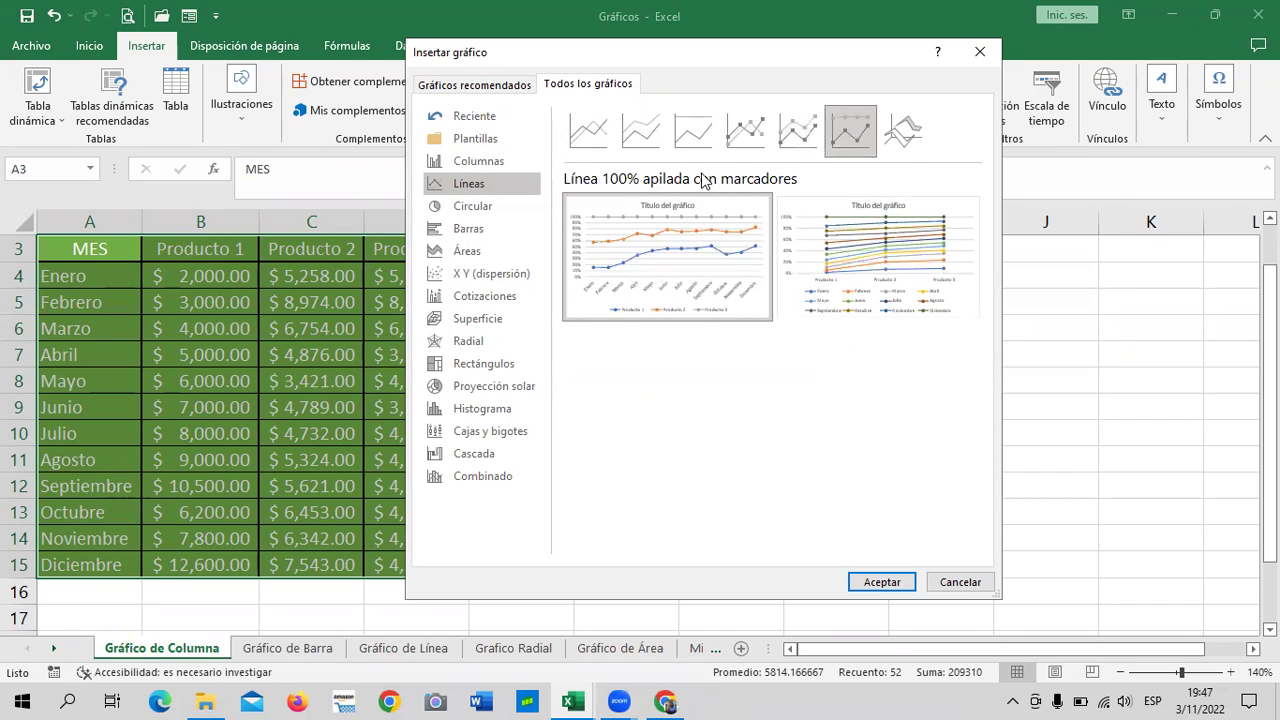
pyautogui.click(913, 137)
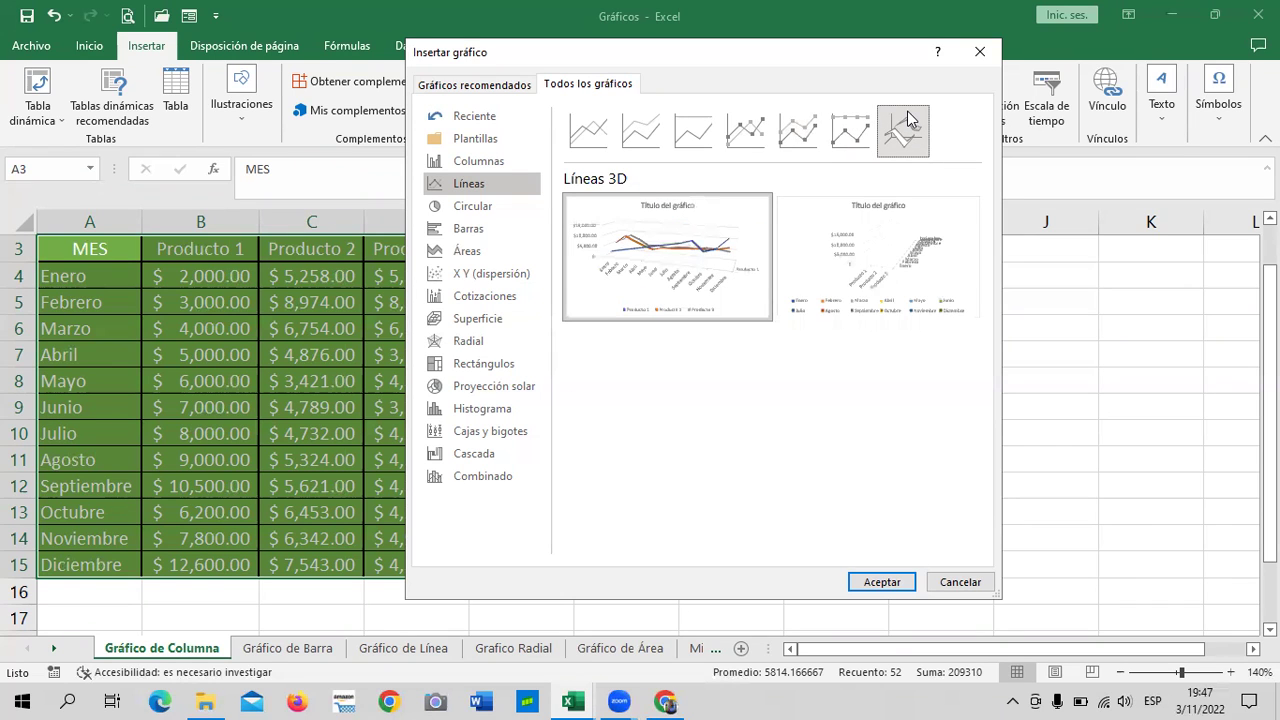
pyautogui.click(755, 133)
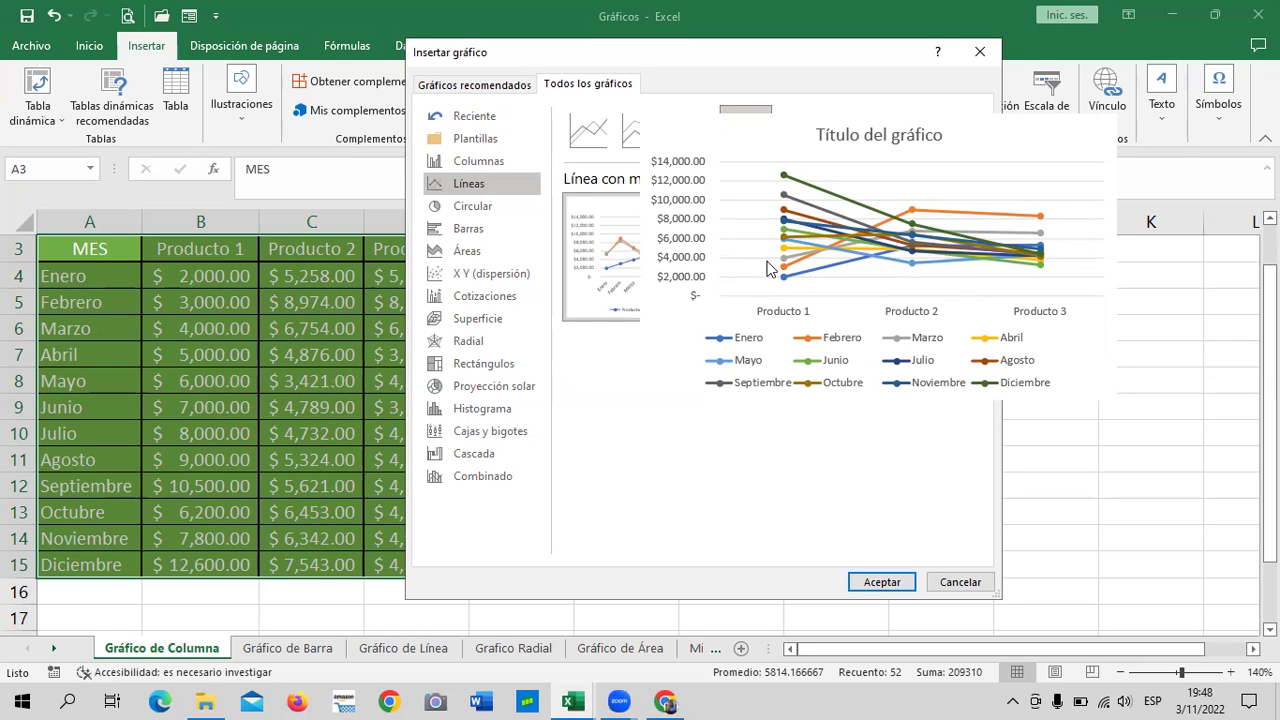
pyautogui.moveTo(745, 131)
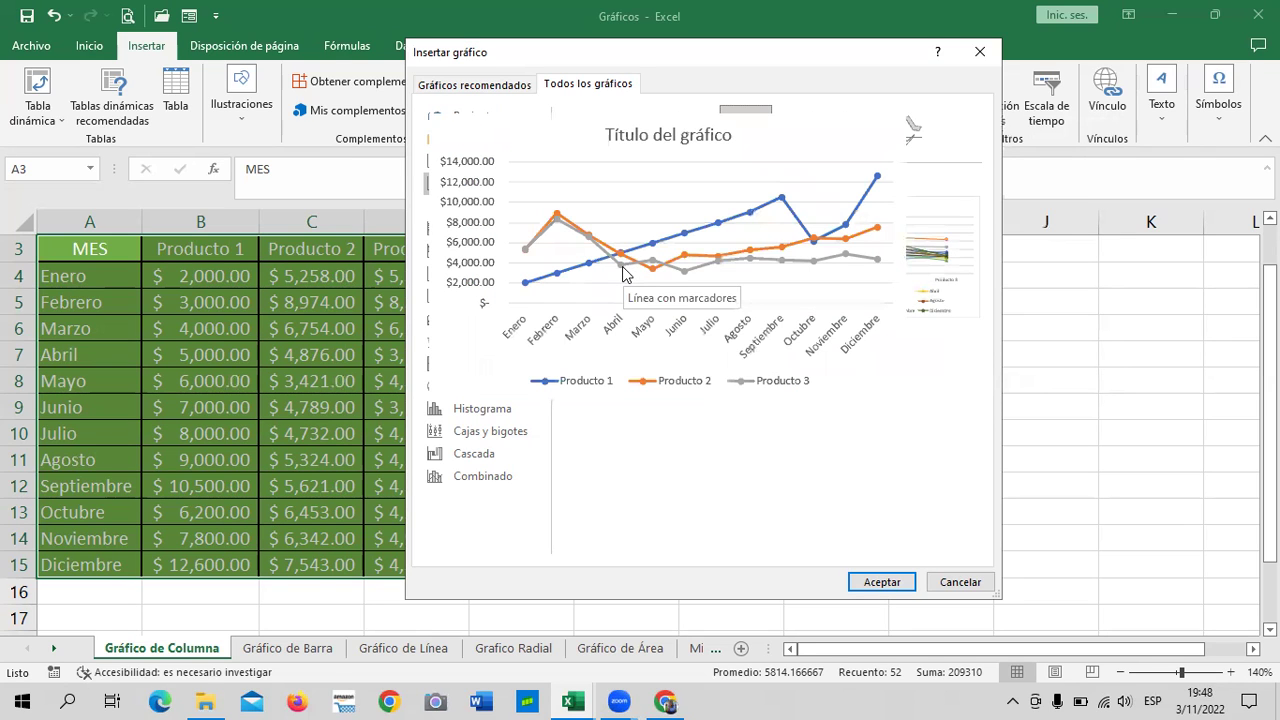
pyautogui.click(697, 135)
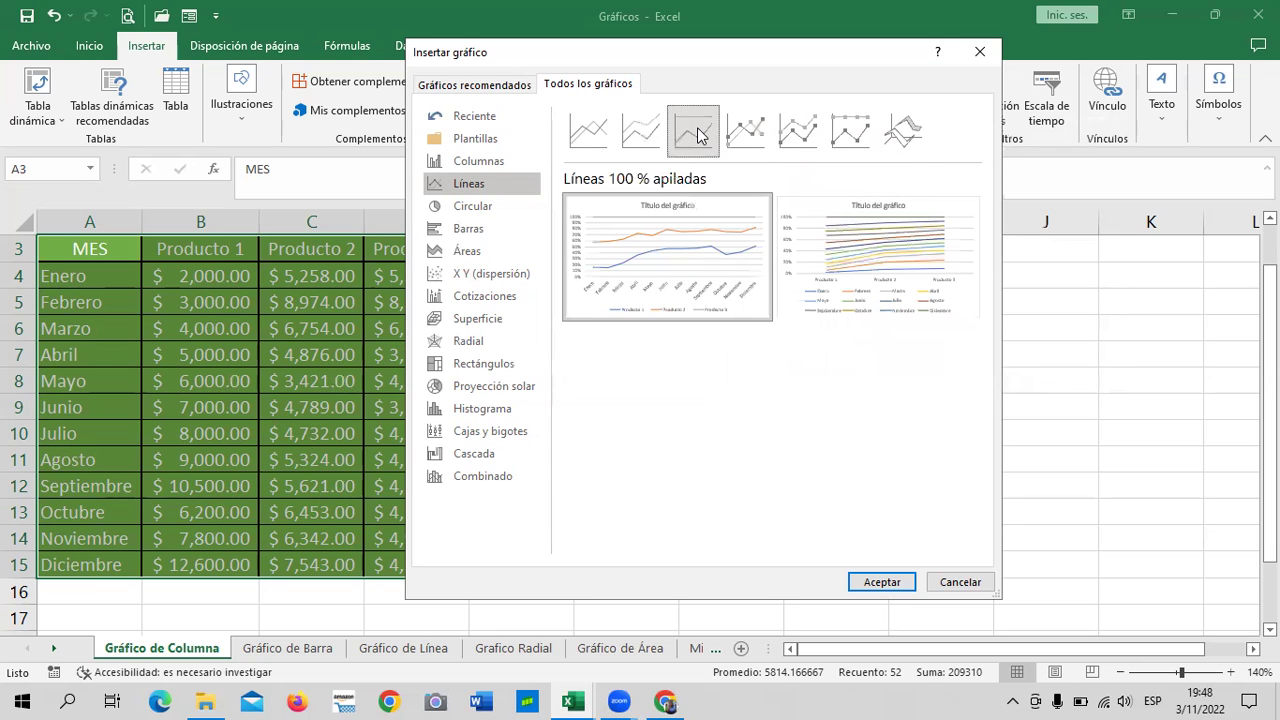
pyautogui.click(648, 130)
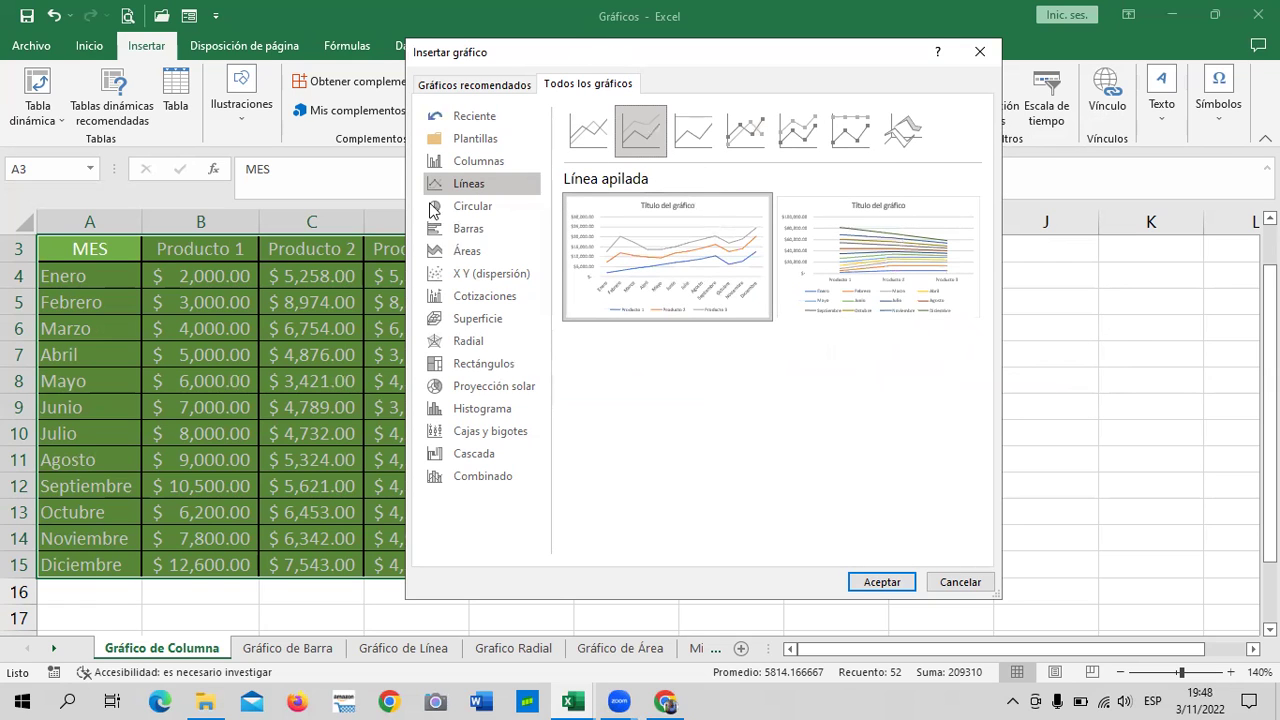
# Step: Preview the Circular subtypes (3D, pie-of-pie, bar-of-pie, anillos), ending on Circular 3D
pyautogui.click(460, 210)
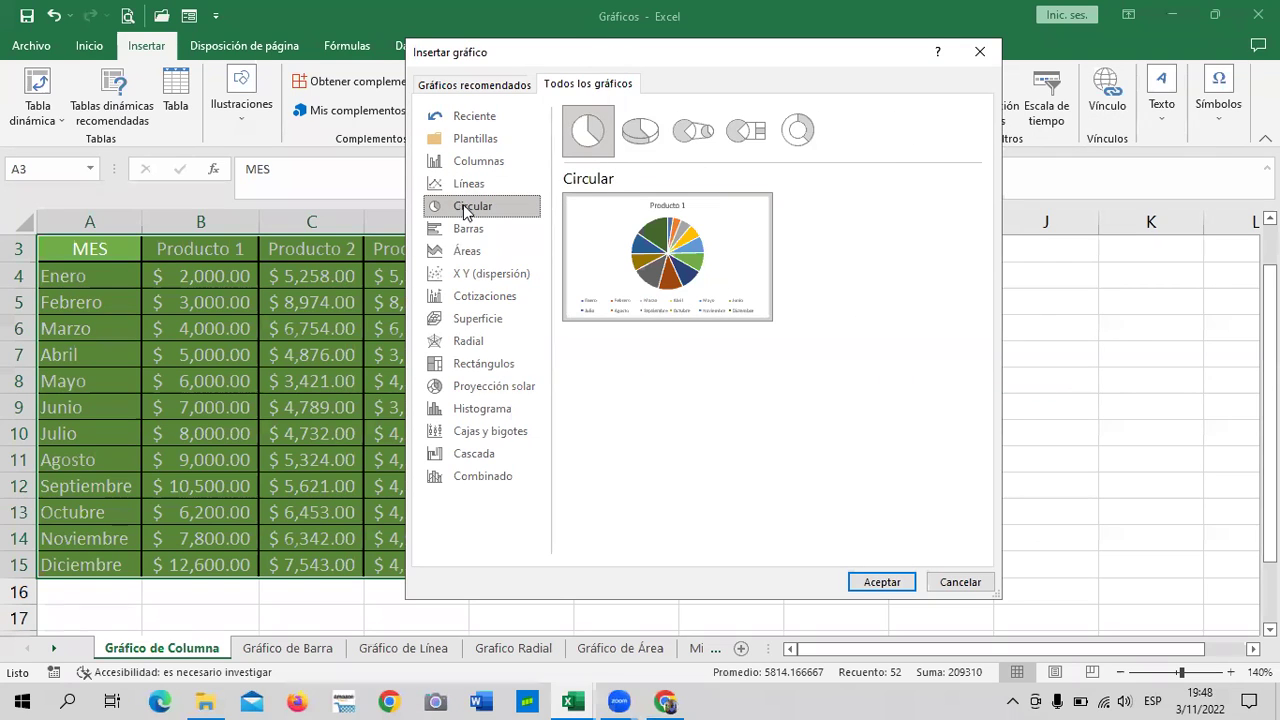
pyautogui.click(643, 137)
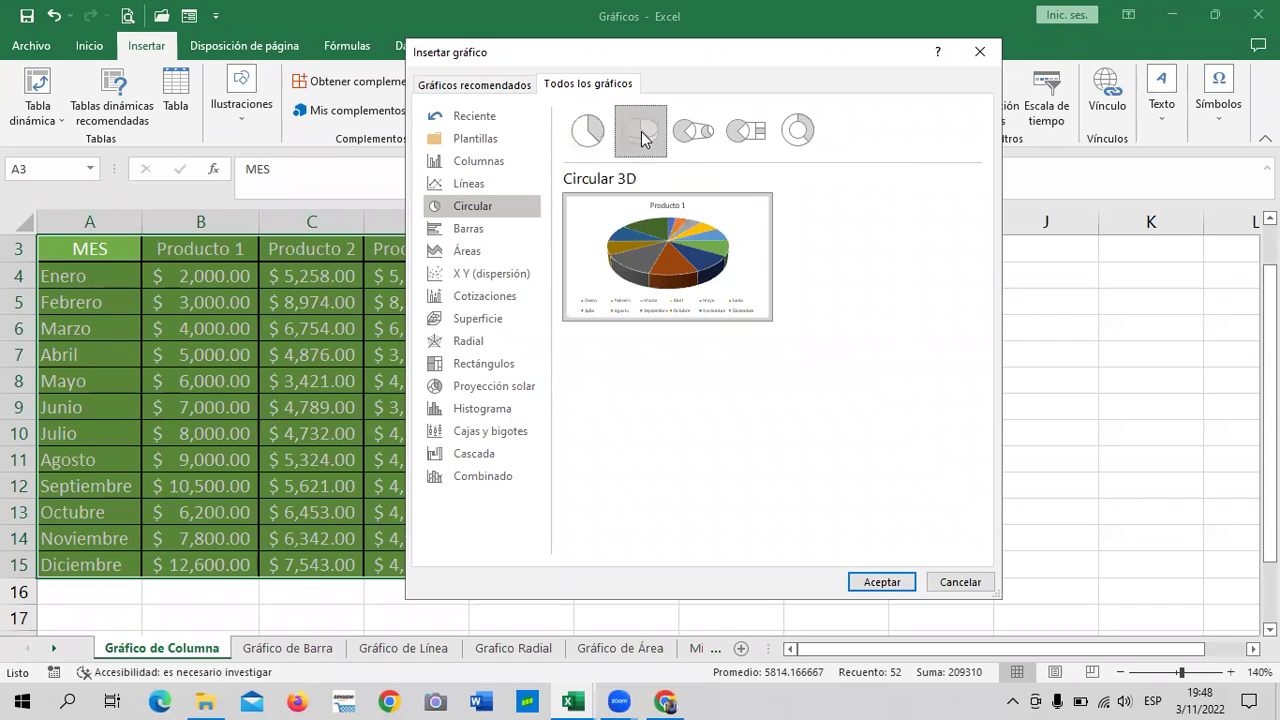
pyautogui.click(695, 136)
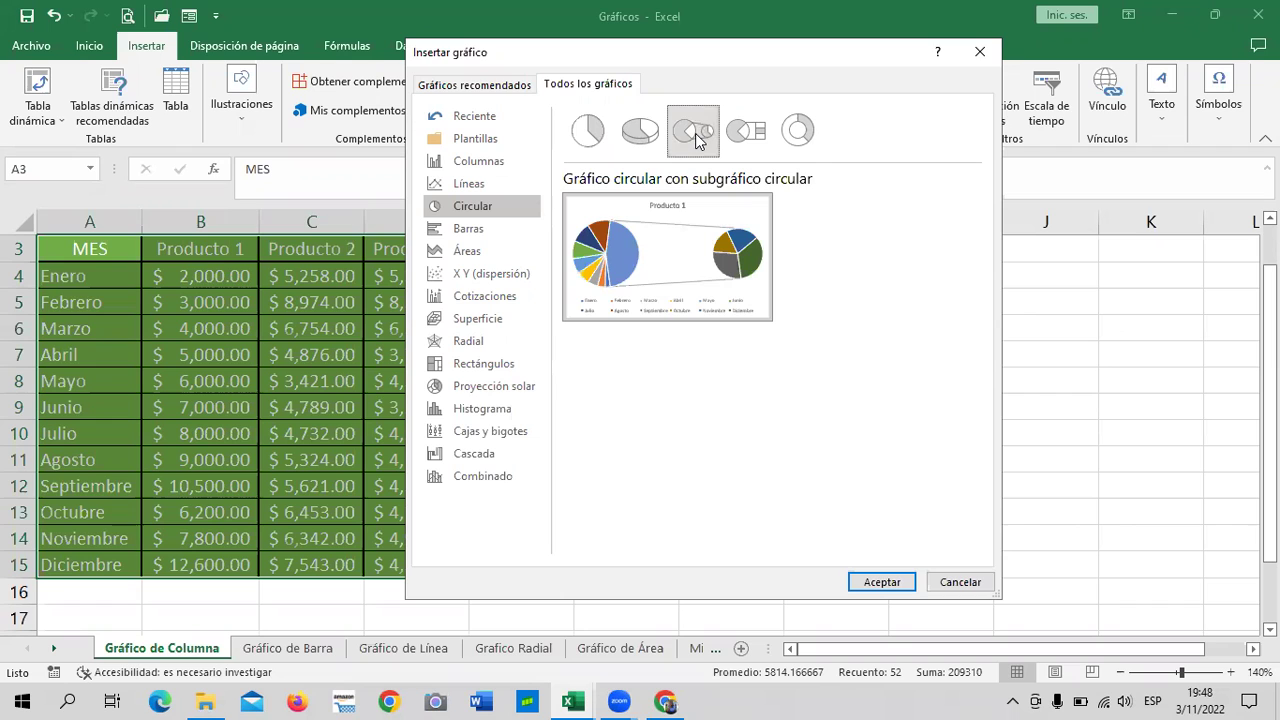
pyautogui.click(798, 132)
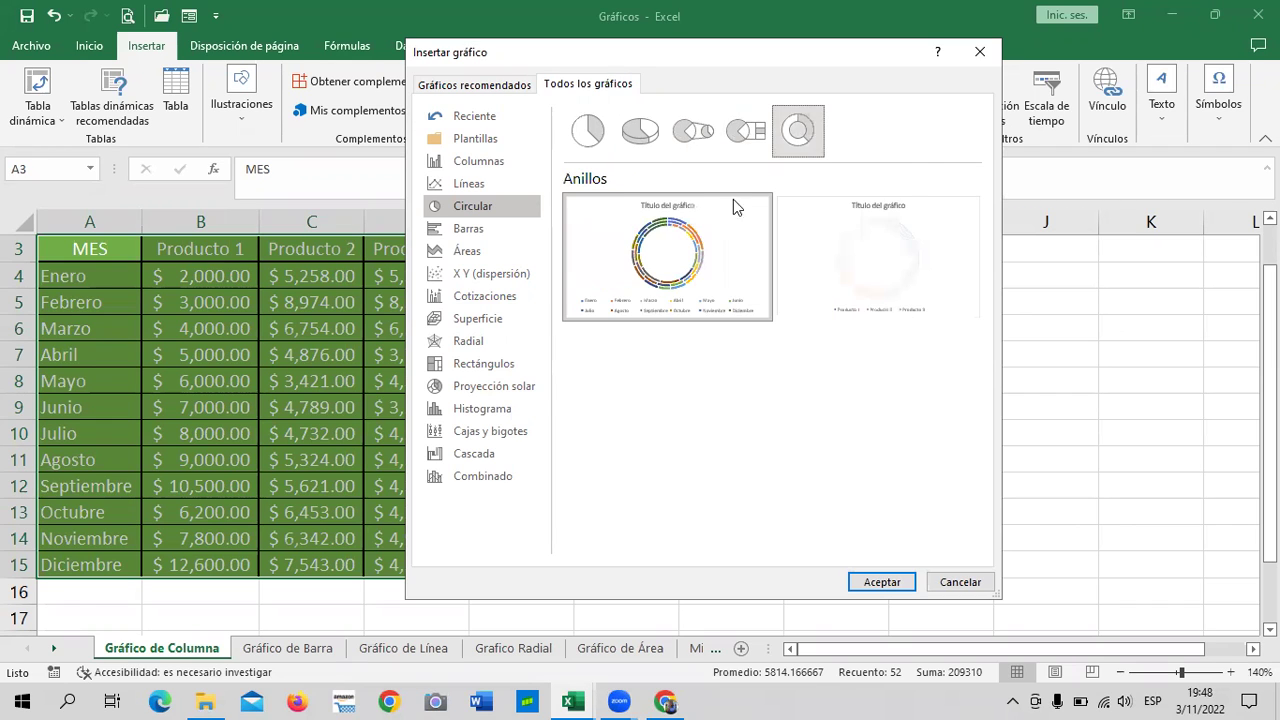
pyautogui.moveTo(669, 260)
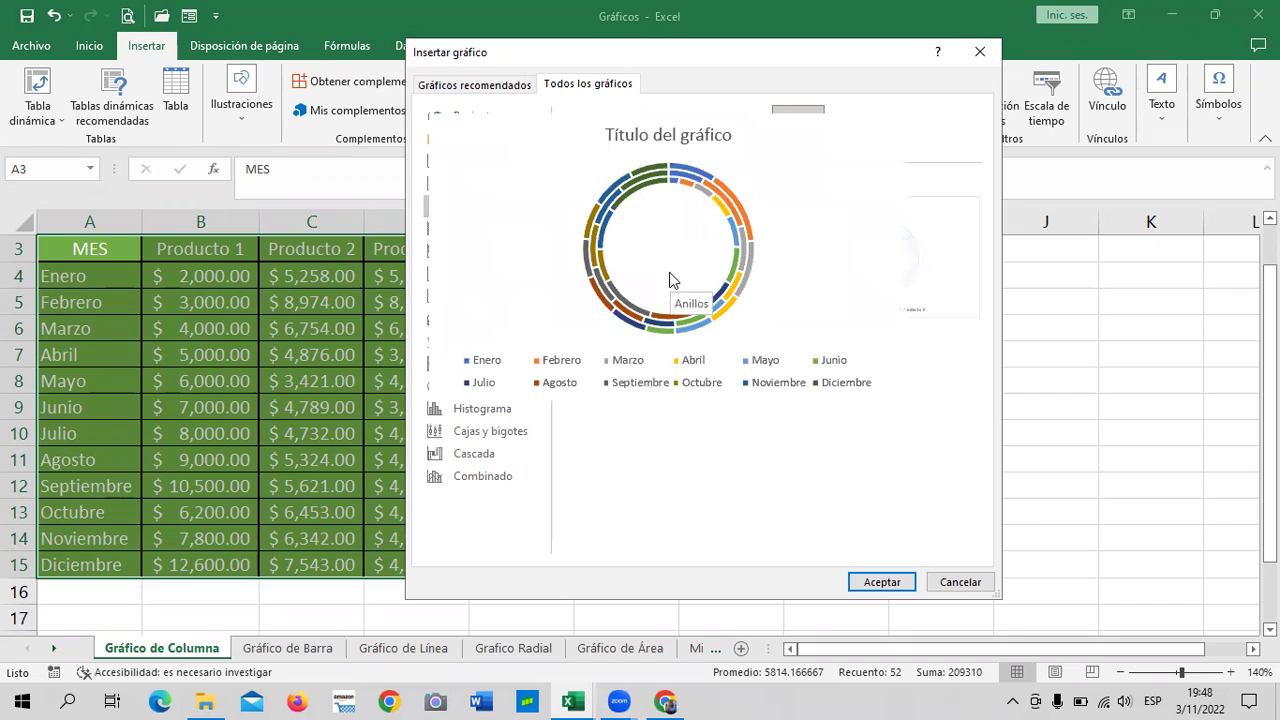
pyautogui.click(747, 130)
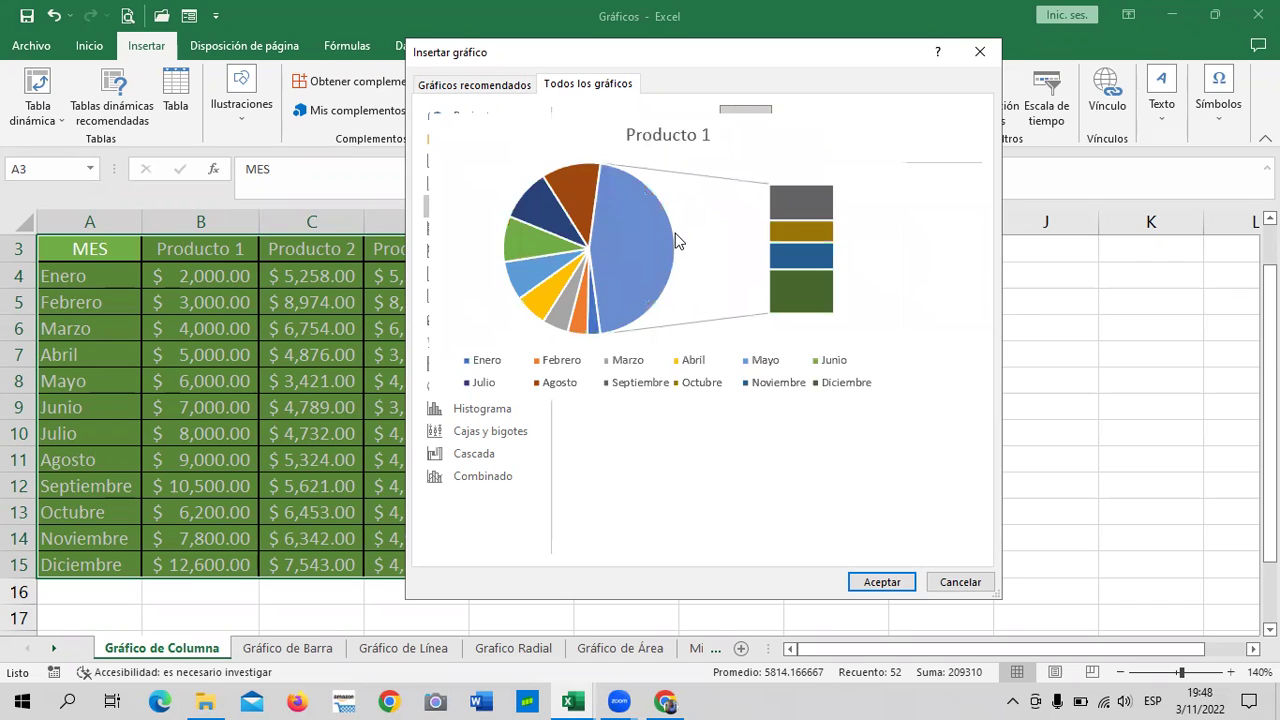
pyautogui.click(693, 135)
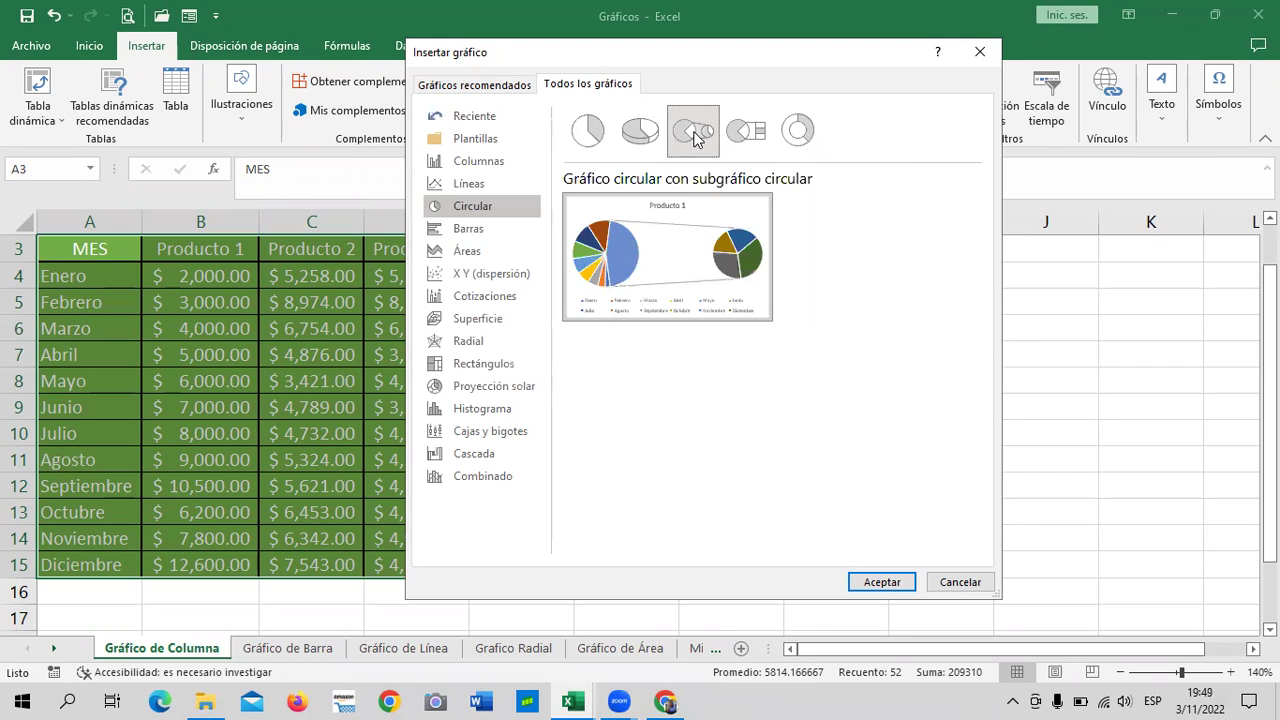
pyautogui.click(640, 132)
pyautogui.moveTo(667, 257)
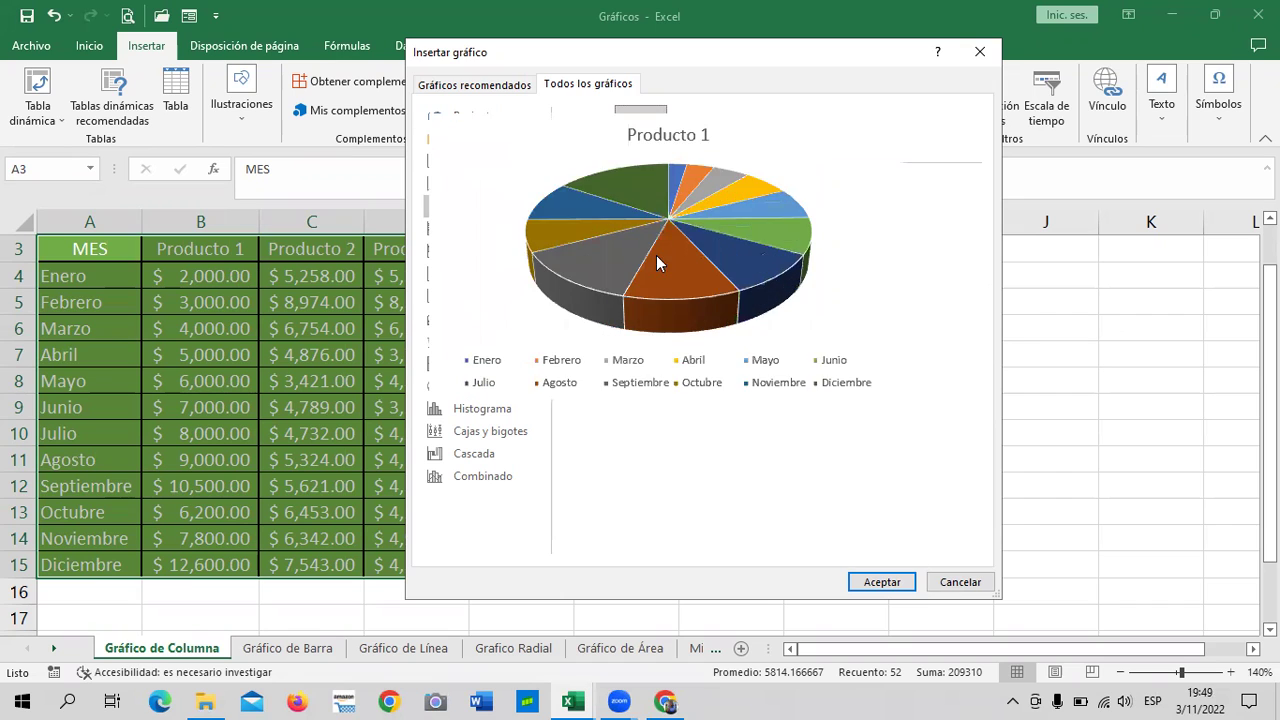
pyautogui.click(588, 130)
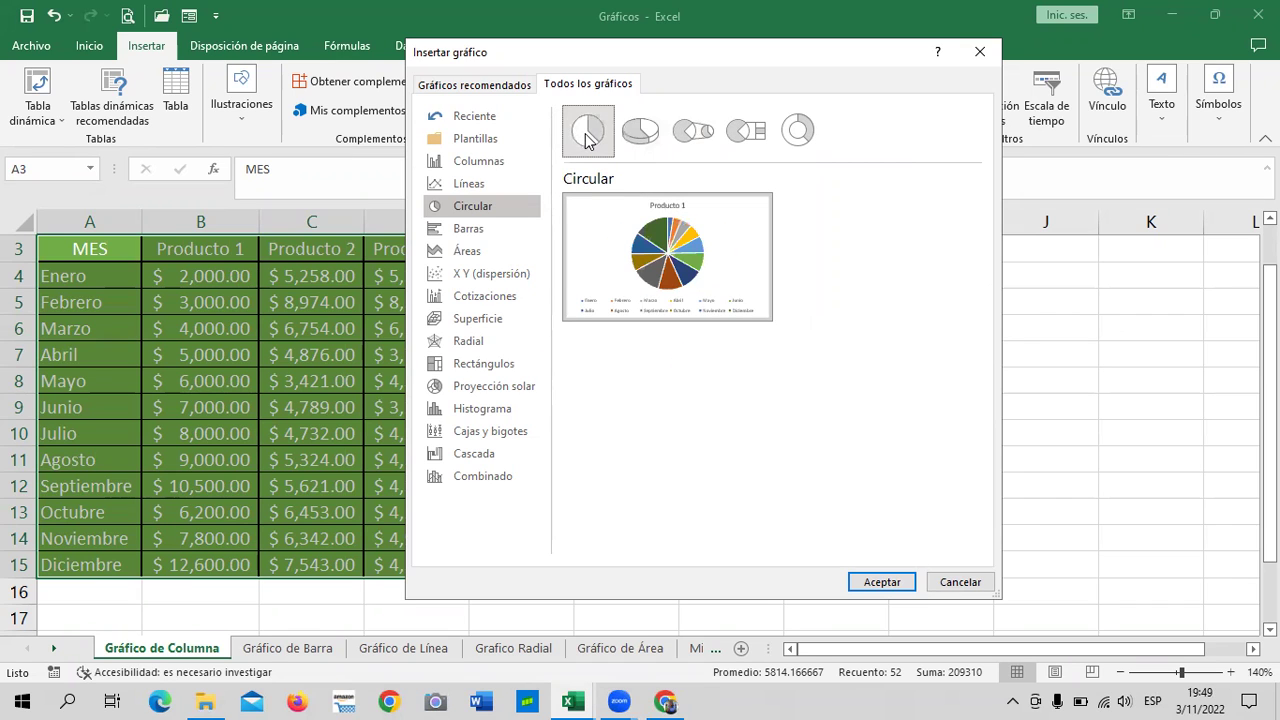
pyautogui.click(643, 135)
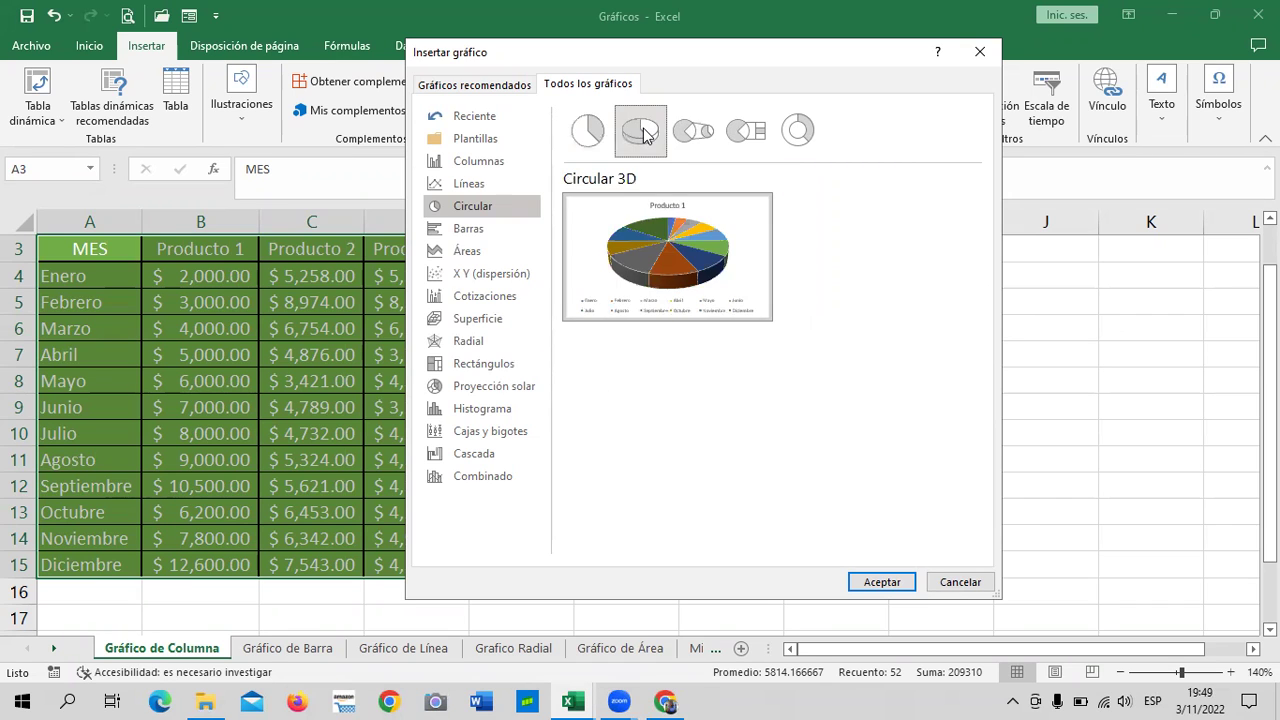
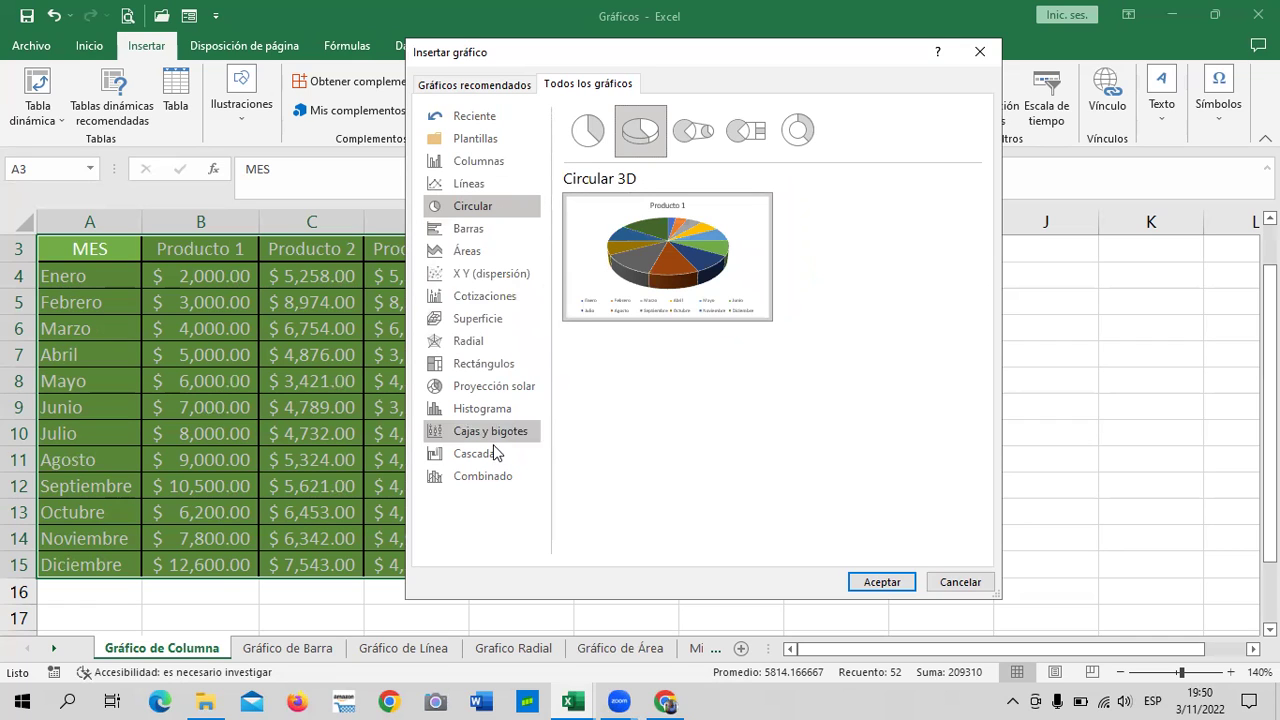
# Step: Preview the sales as Barras subtypes: clustered, stacked, 100% stacked and their 3D versions
pyautogui.click(502, 236)
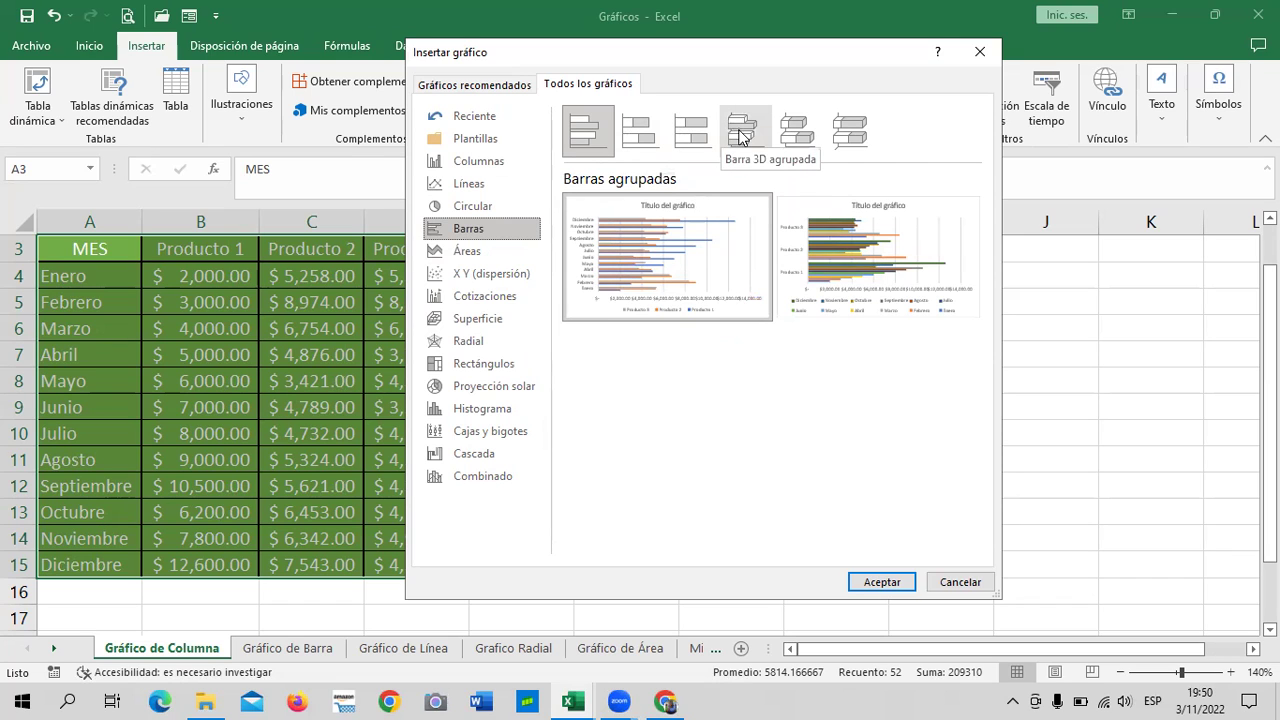
pyautogui.click(843, 143)
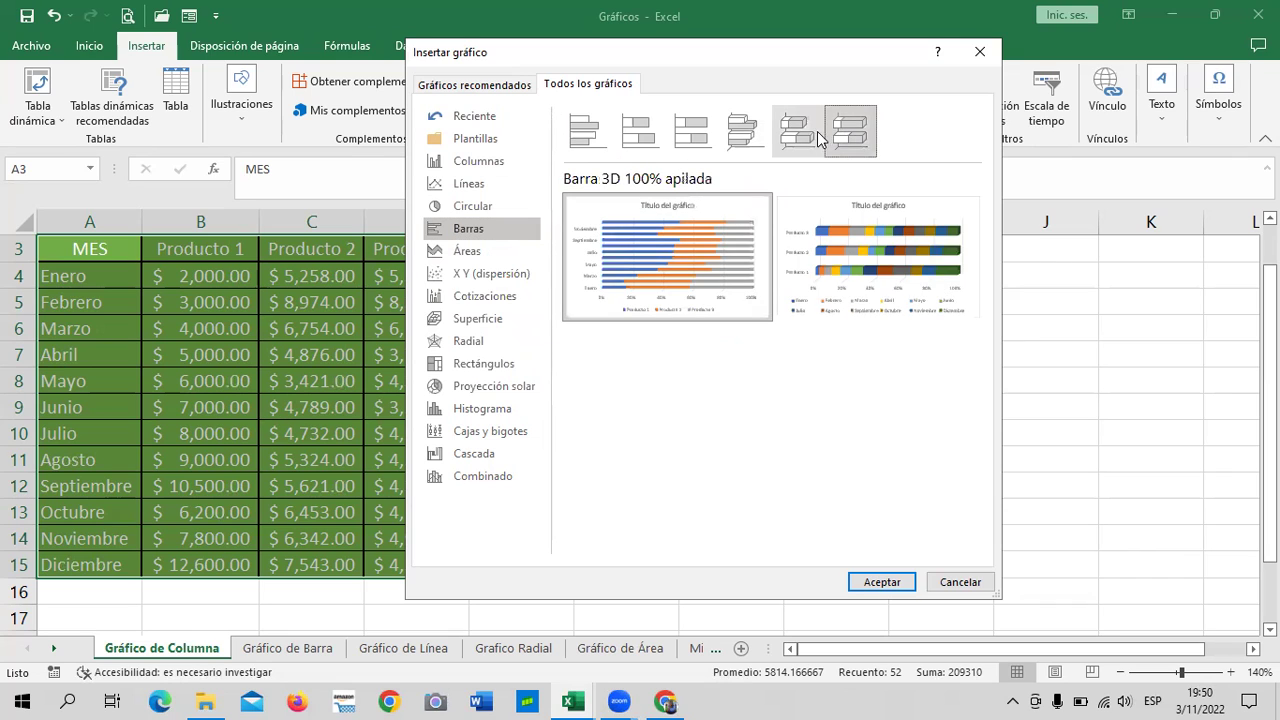
pyautogui.click(792, 131)
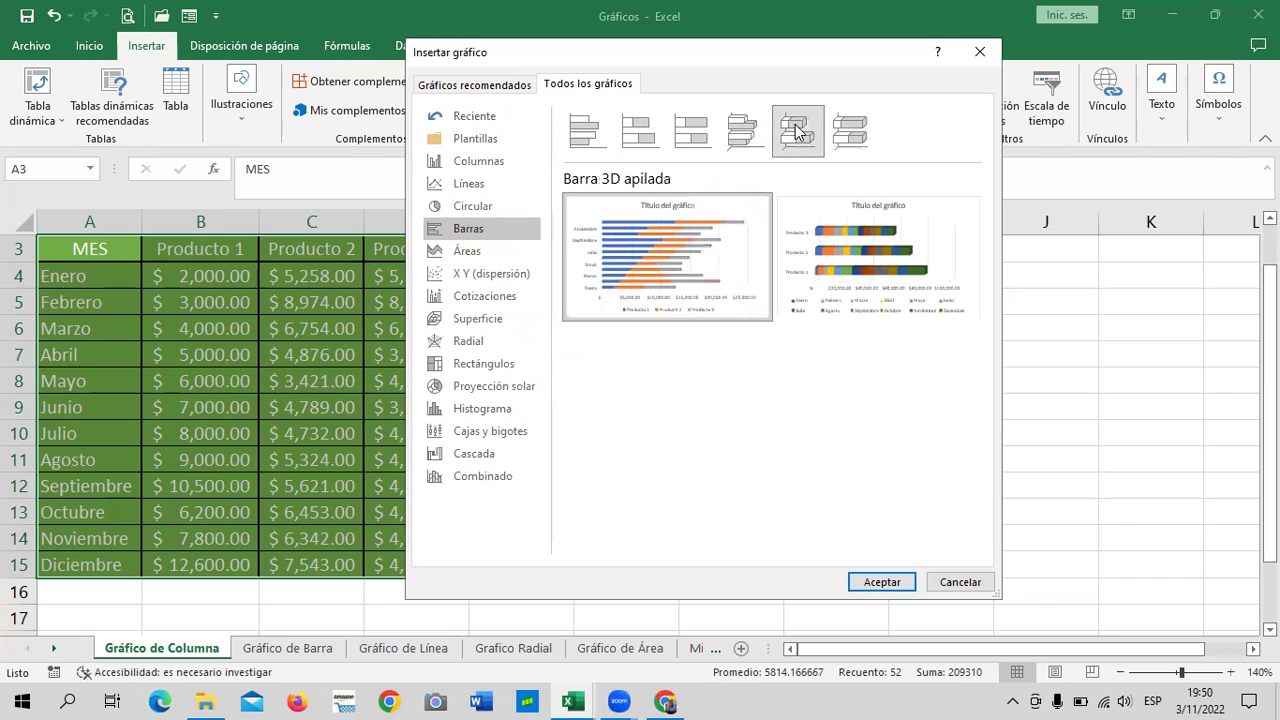
pyautogui.click(735, 131)
pyautogui.click(683, 139)
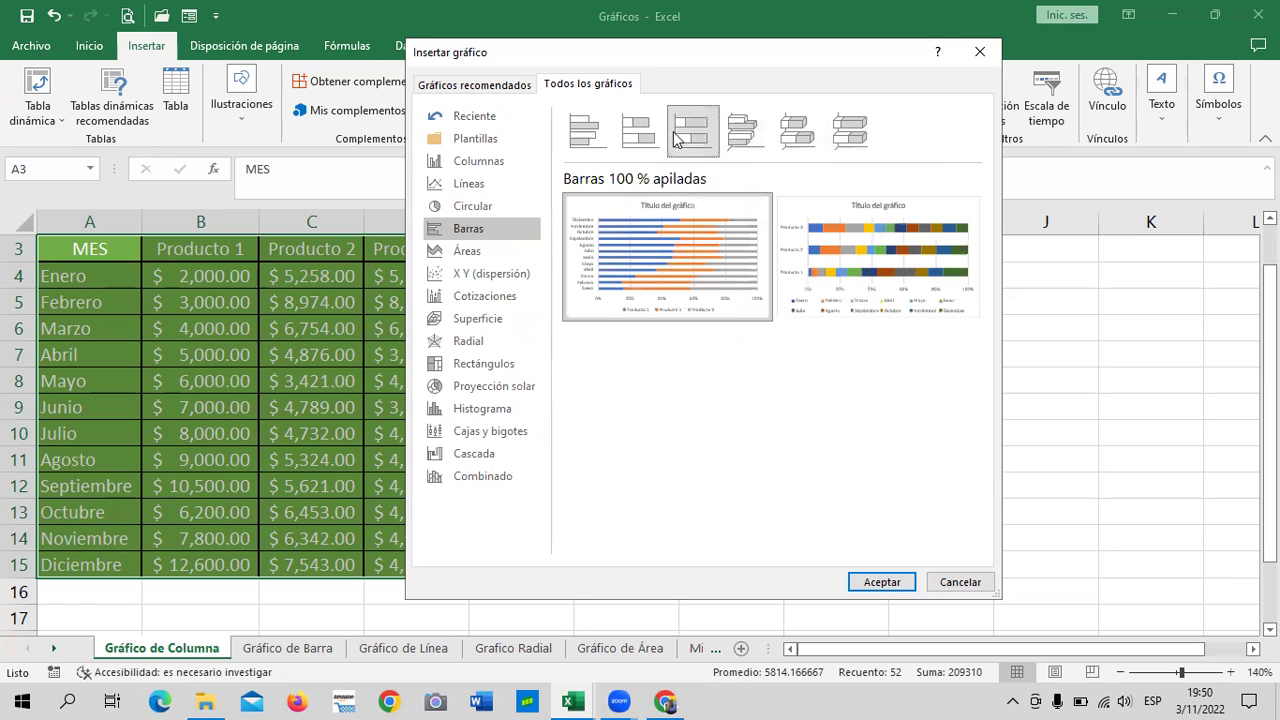
pyautogui.click(592, 135)
pyautogui.click(646, 135)
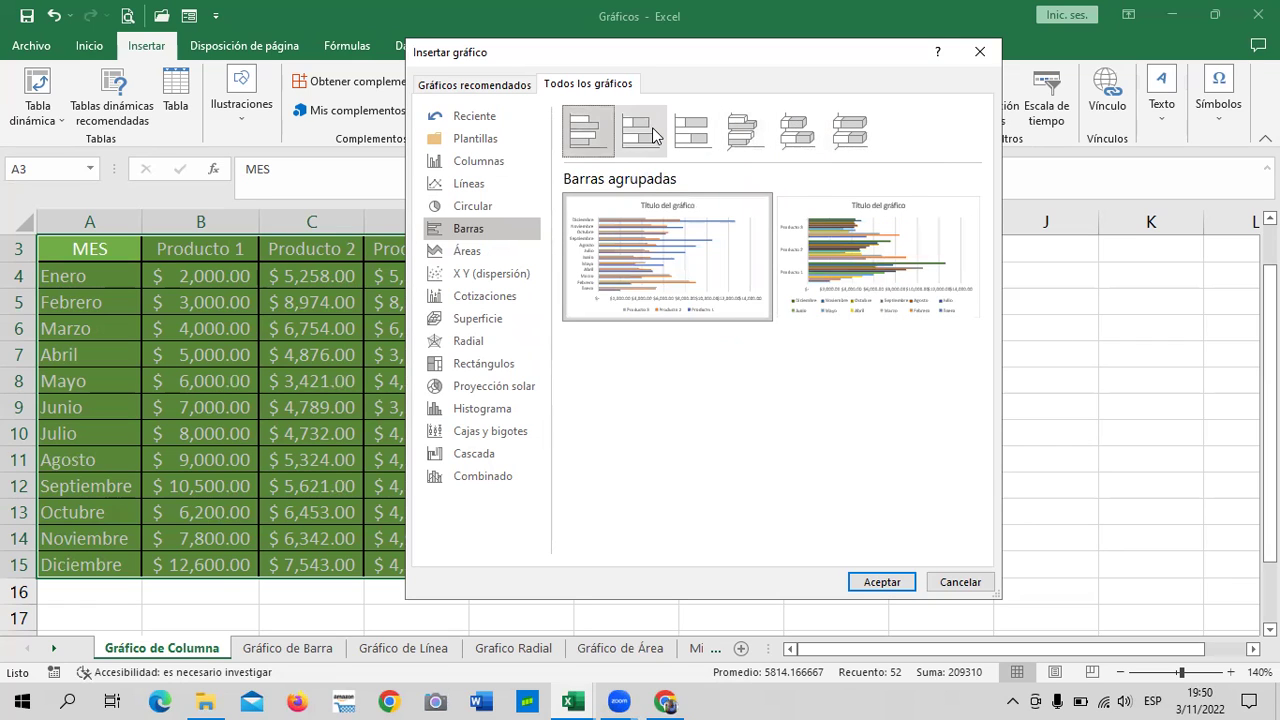
# Step: Preview the Áreas subtypes: stacked, 100% stacked, 3D and plain area charts
pyautogui.click(492, 252)
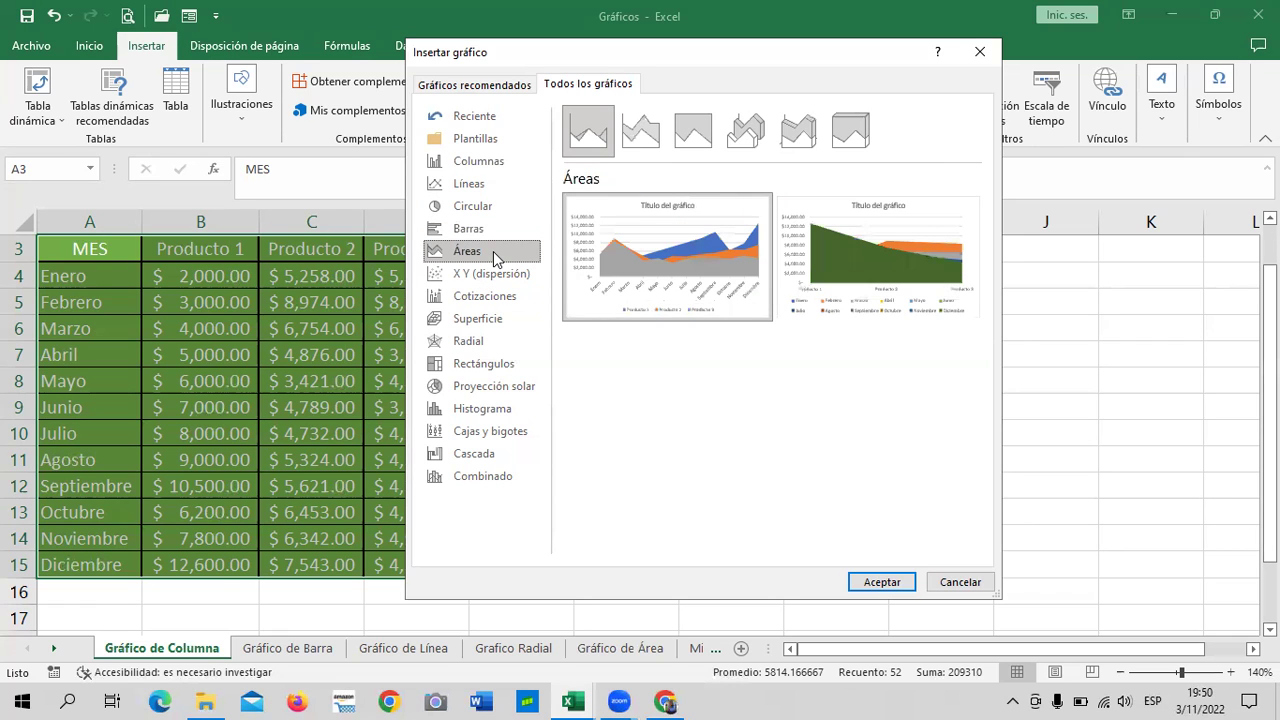
pyautogui.click(645, 130)
pyautogui.click(690, 132)
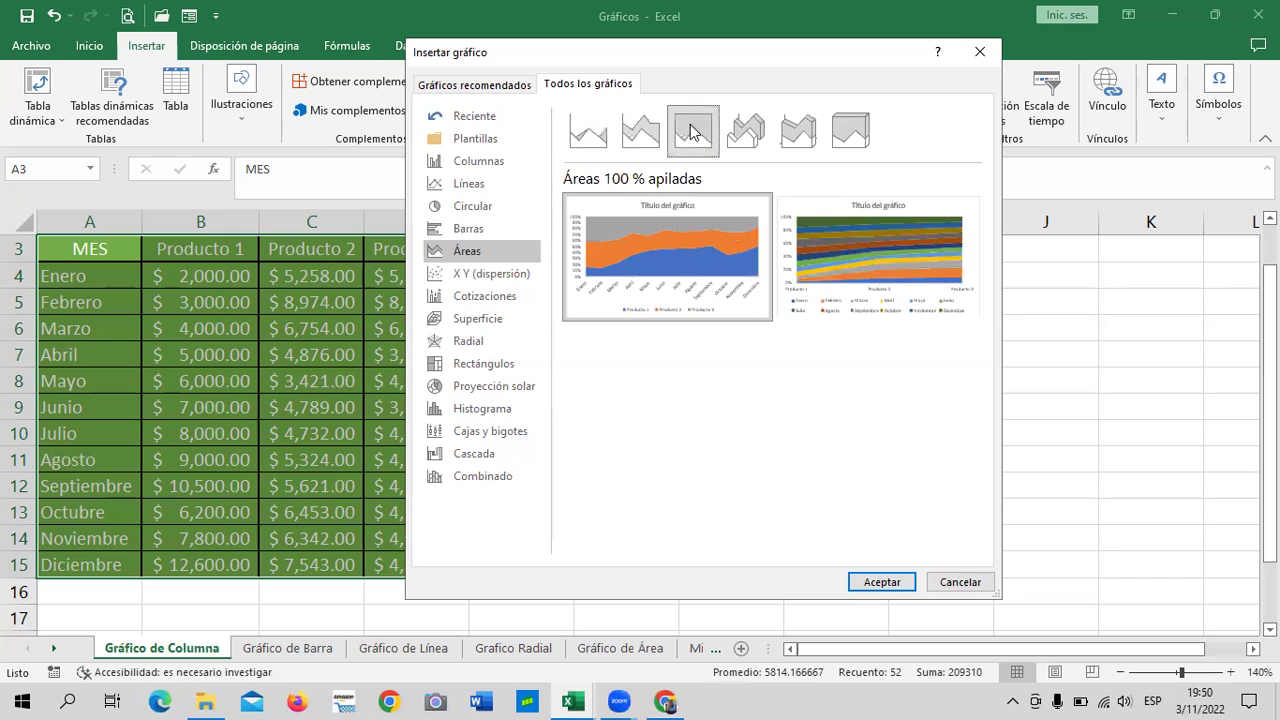
pyautogui.click(745, 130)
pyautogui.click(800, 132)
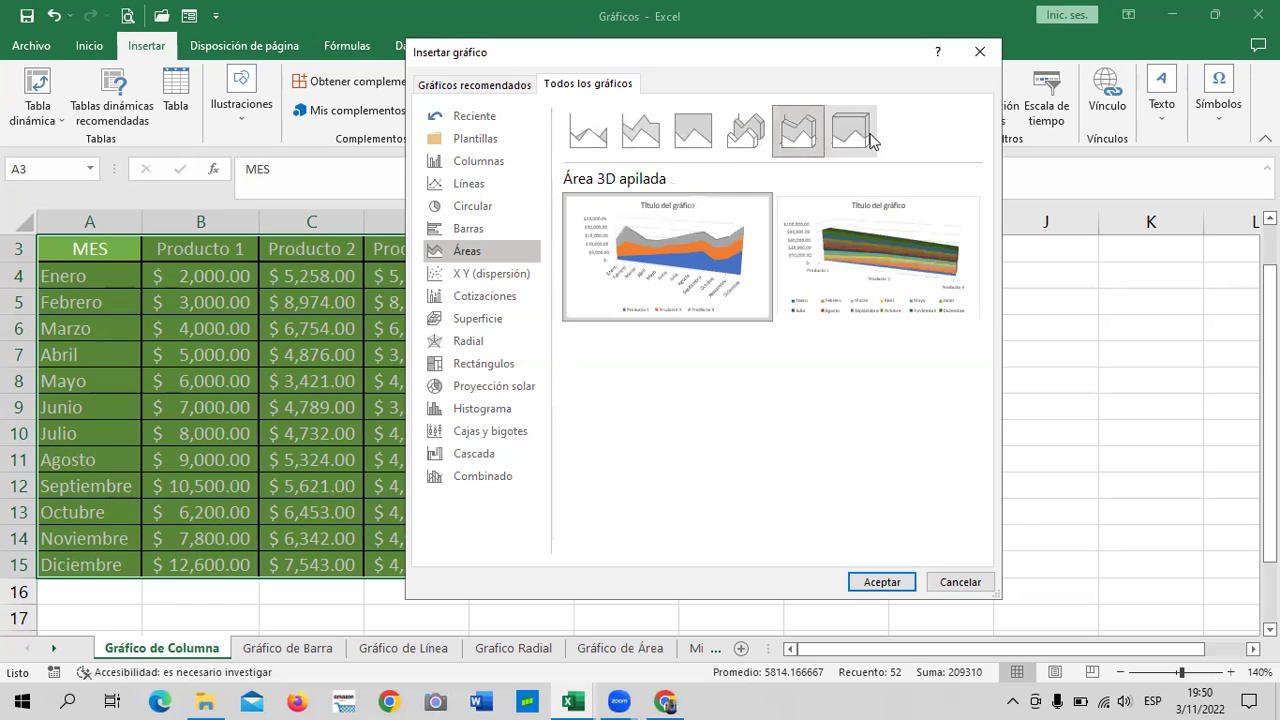
pyautogui.click(852, 132)
pyautogui.click(693, 132)
pyautogui.click(640, 132)
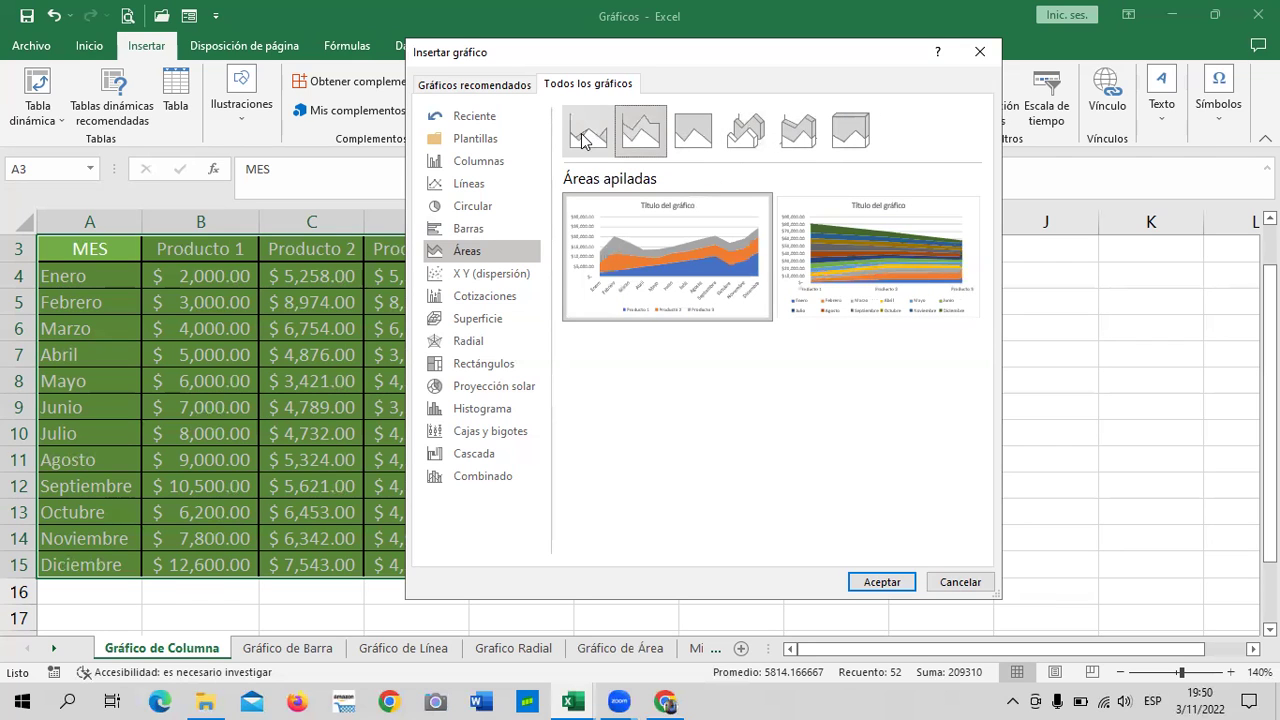
pyautogui.click(585, 135)
# Step: Preview the X Y scatter subtypes with lines, plain Dispersión, and the 2D and 3D bubble charts
pyautogui.click(482, 275)
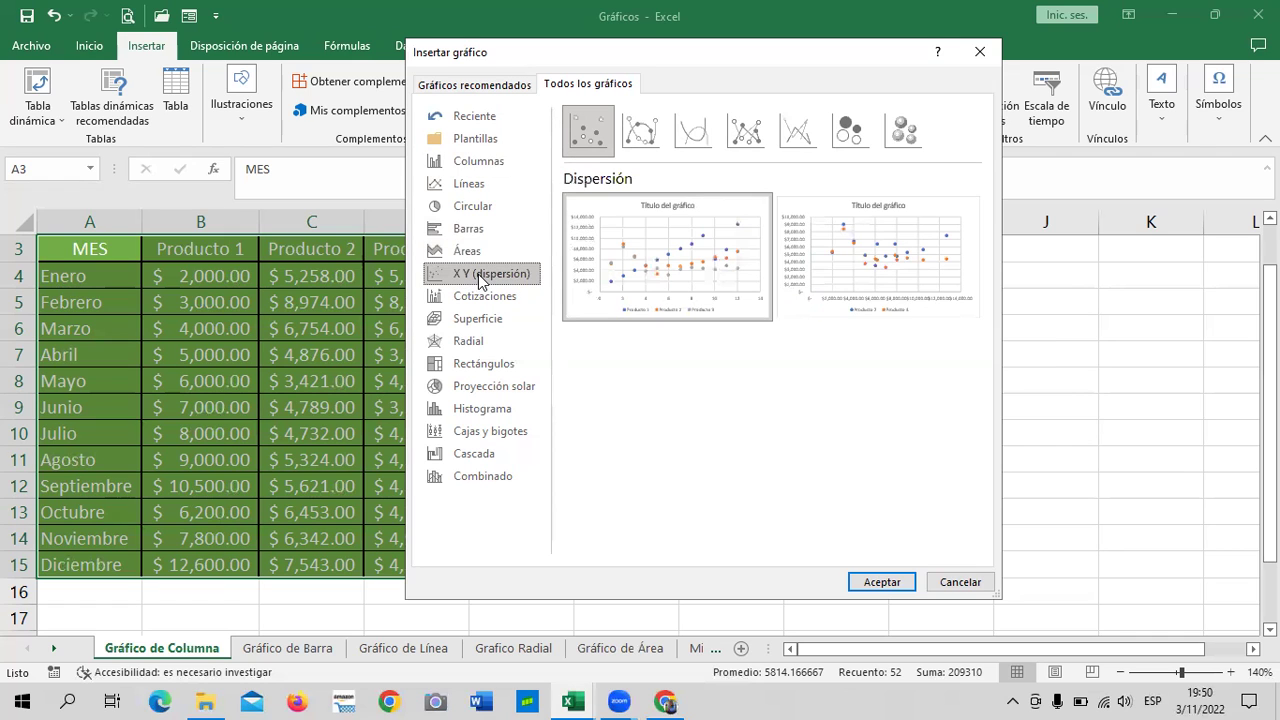
pyautogui.moveTo(600, 258)
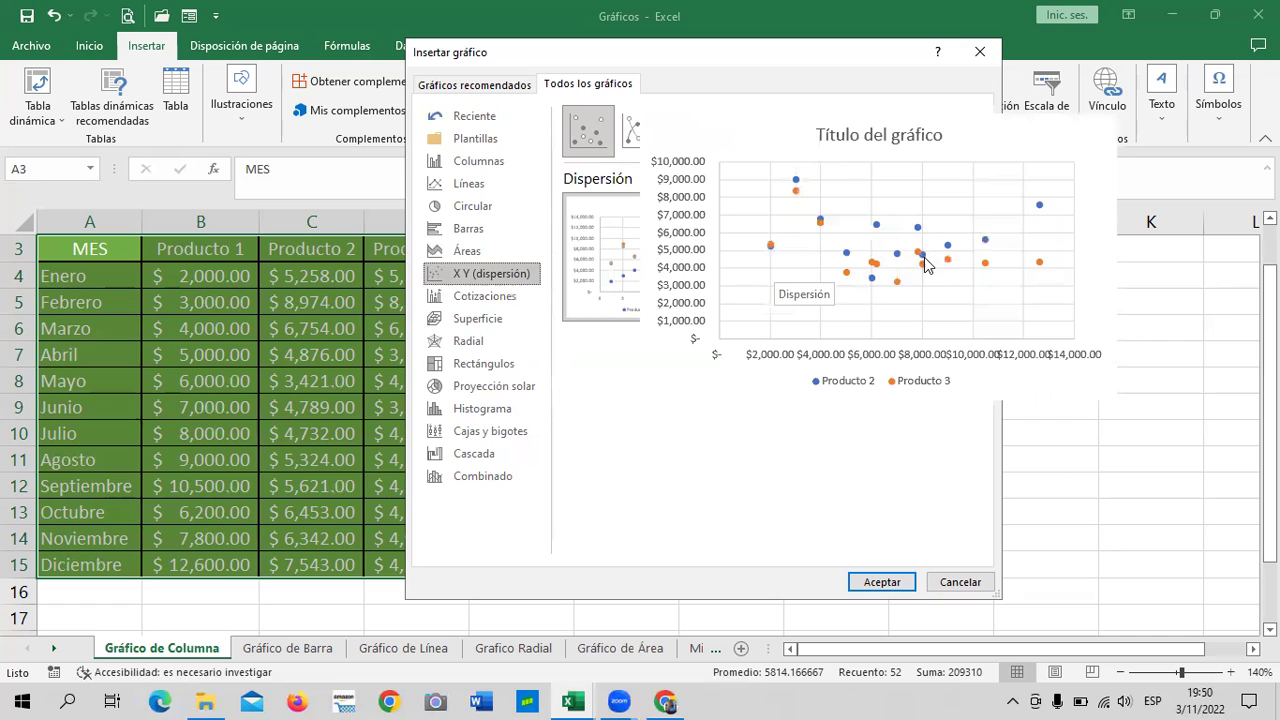
pyautogui.click(645, 133)
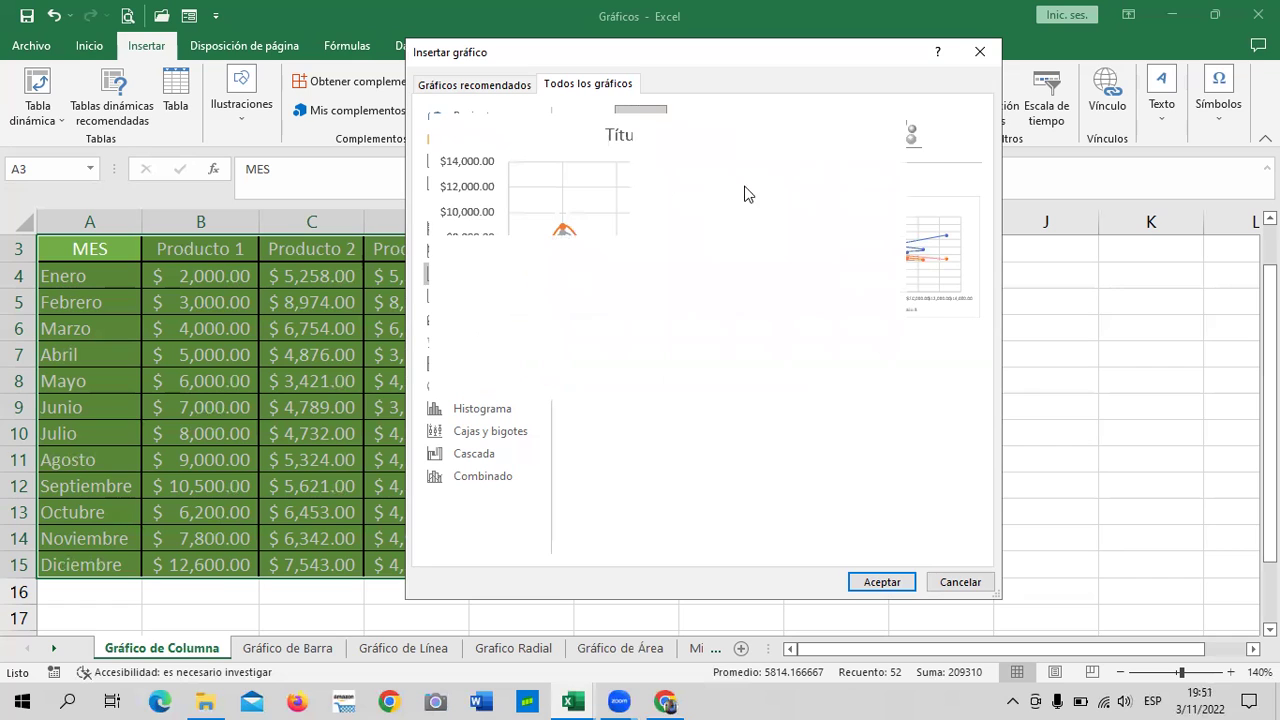
pyautogui.click(748, 140)
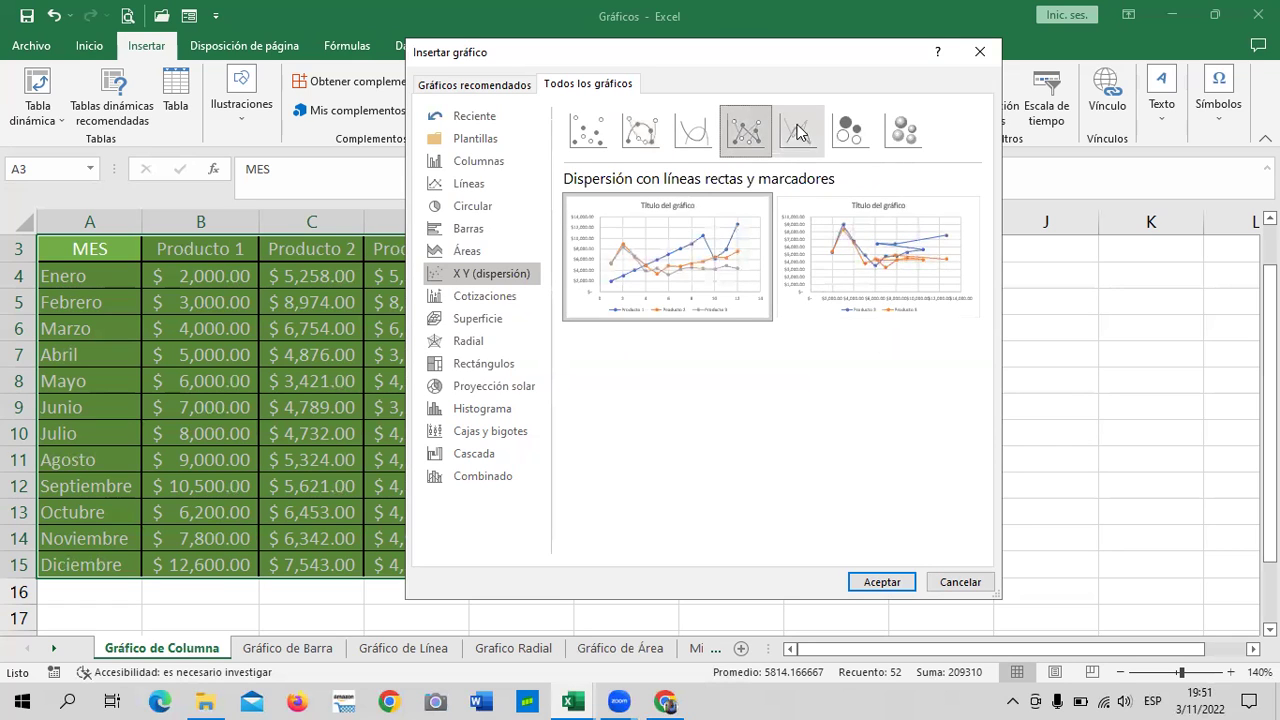
pyautogui.click(790, 127)
pyautogui.click(866, 132)
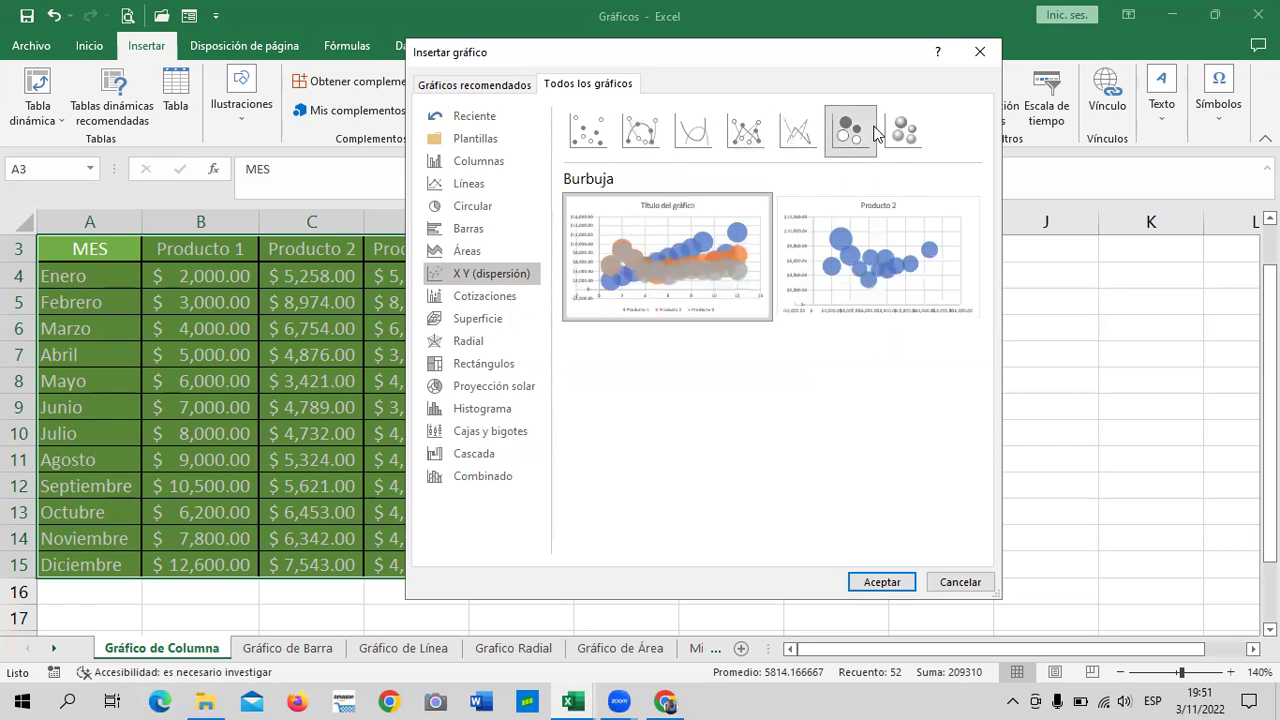
pyautogui.click(907, 136)
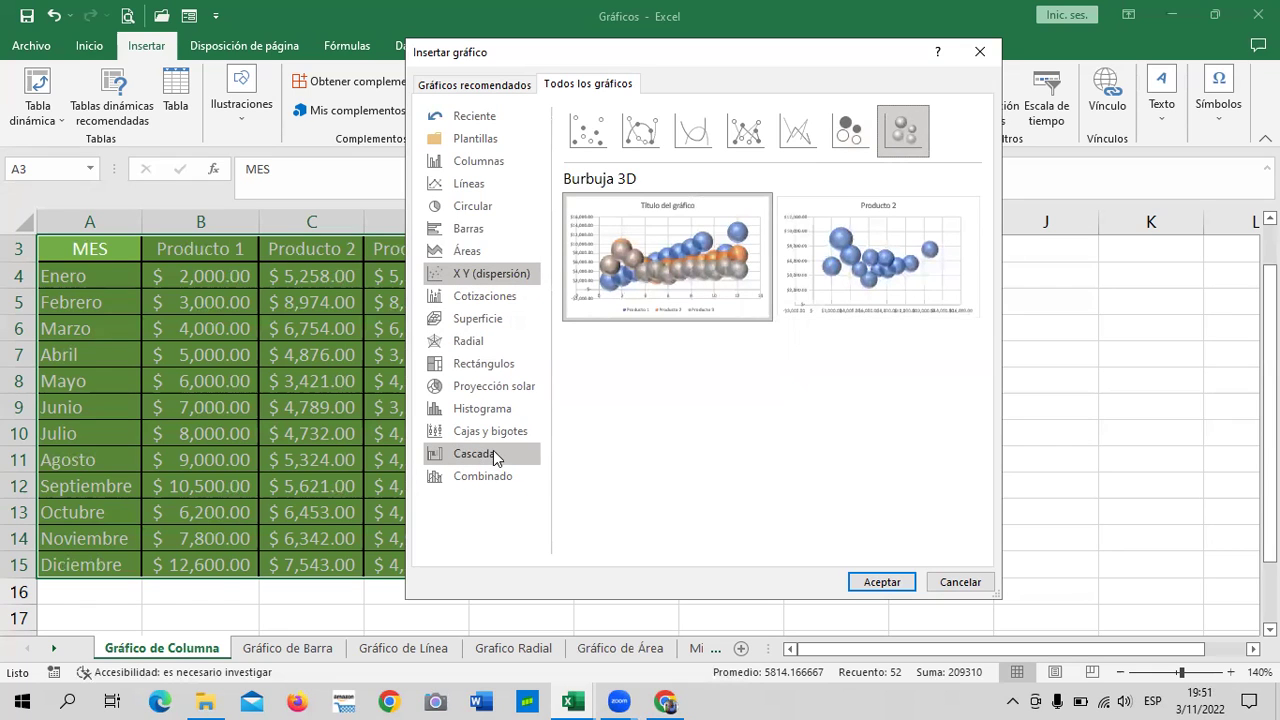
pyautogui.moveTo(667, 256)
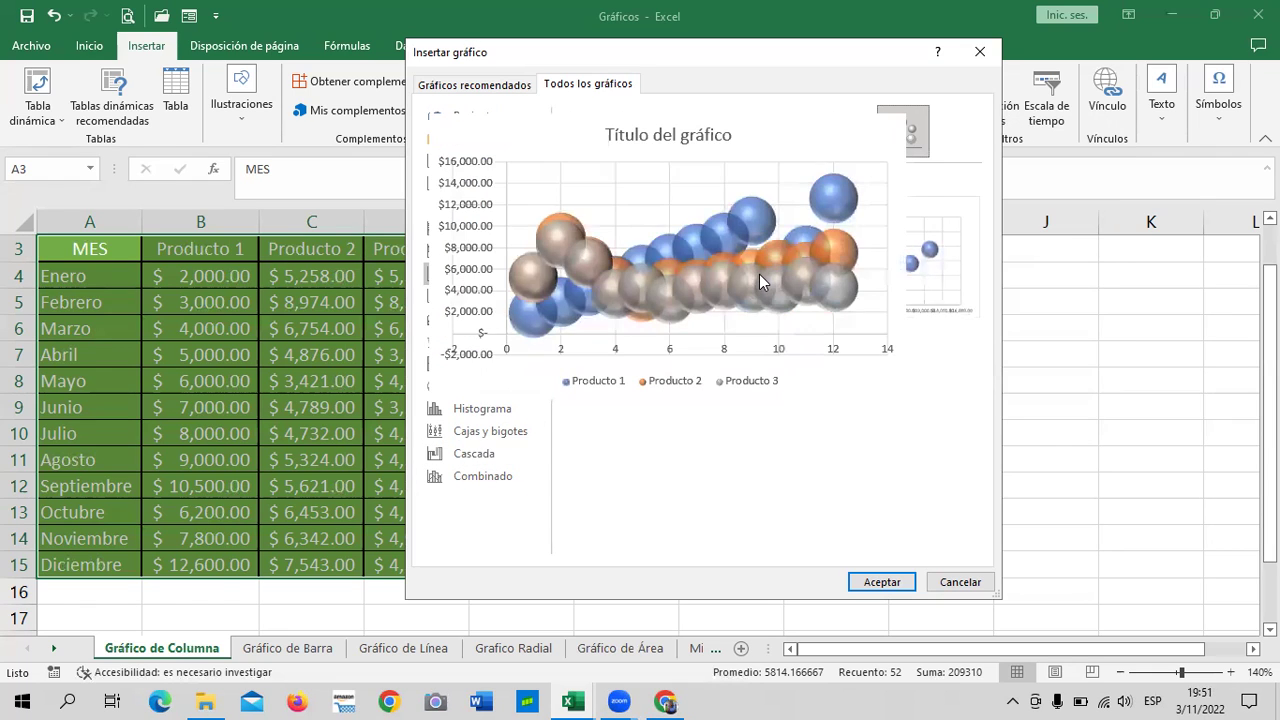
pyautogui.click(590, 135)
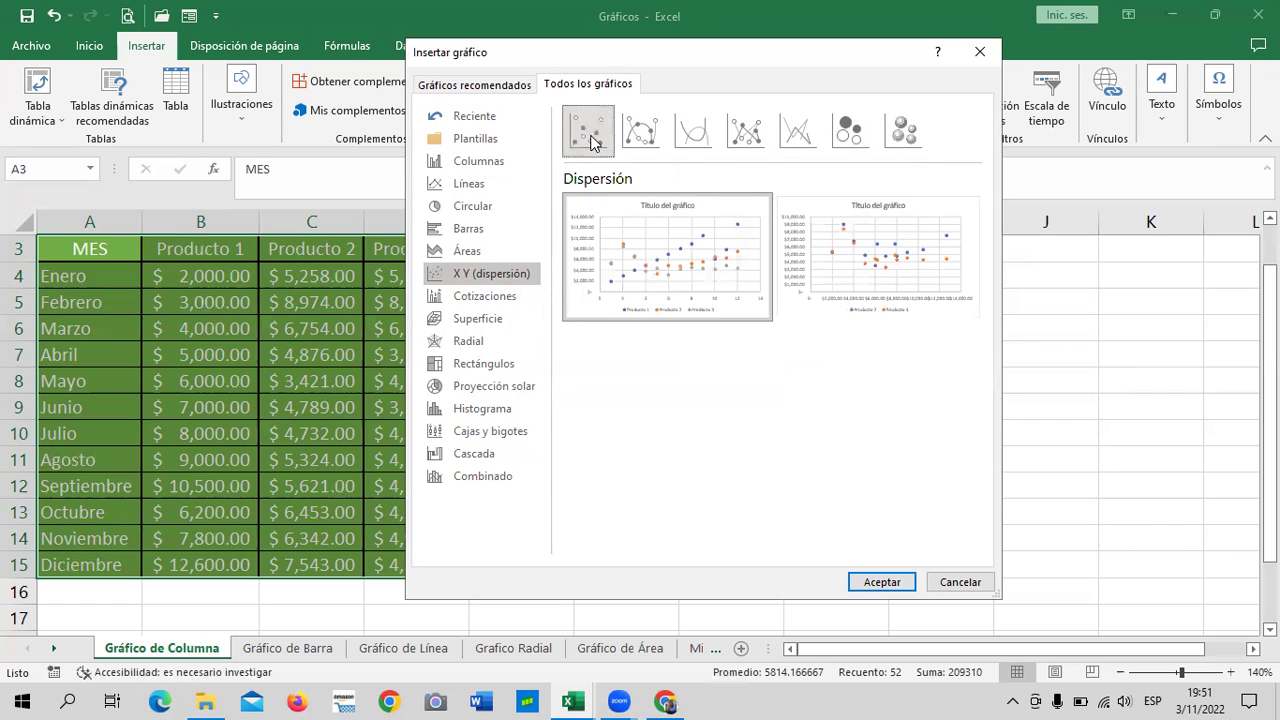
pyautogui.click(905, 133)
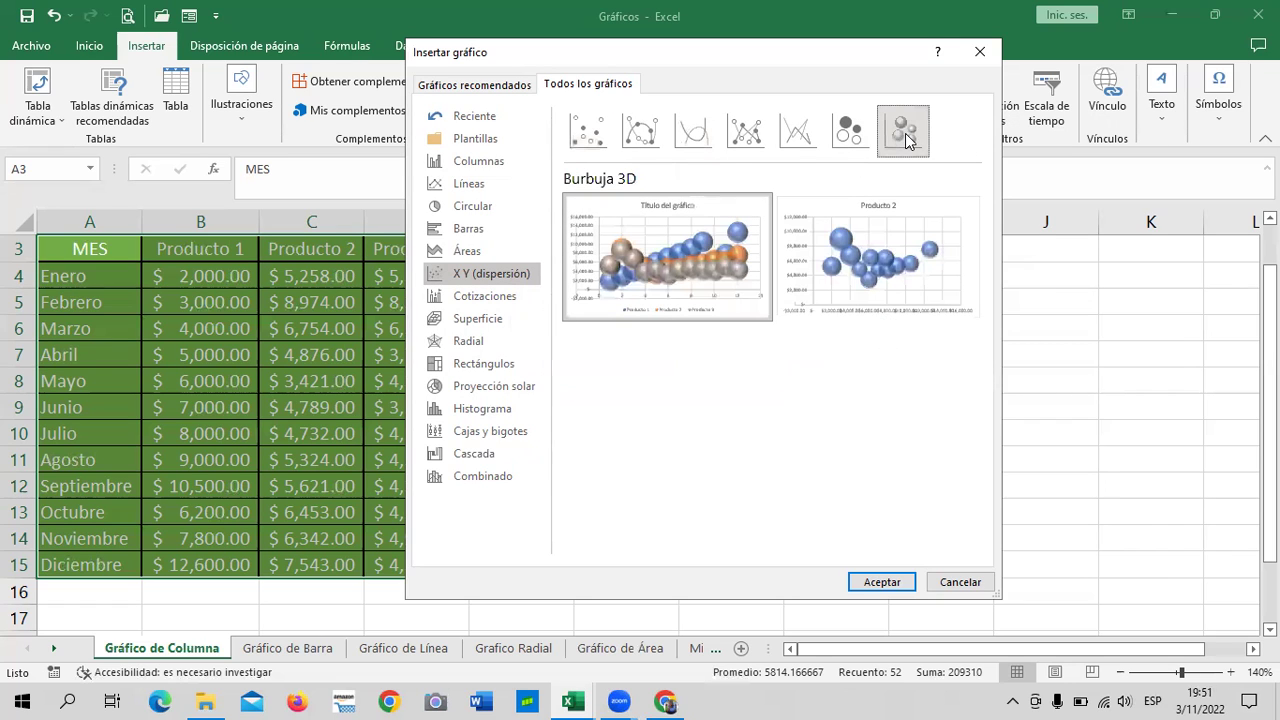
# Step: Preview the stock chart subtypes: open-high-low-close, the volume variants and high-low-close
pyautogui.click(588, 130)
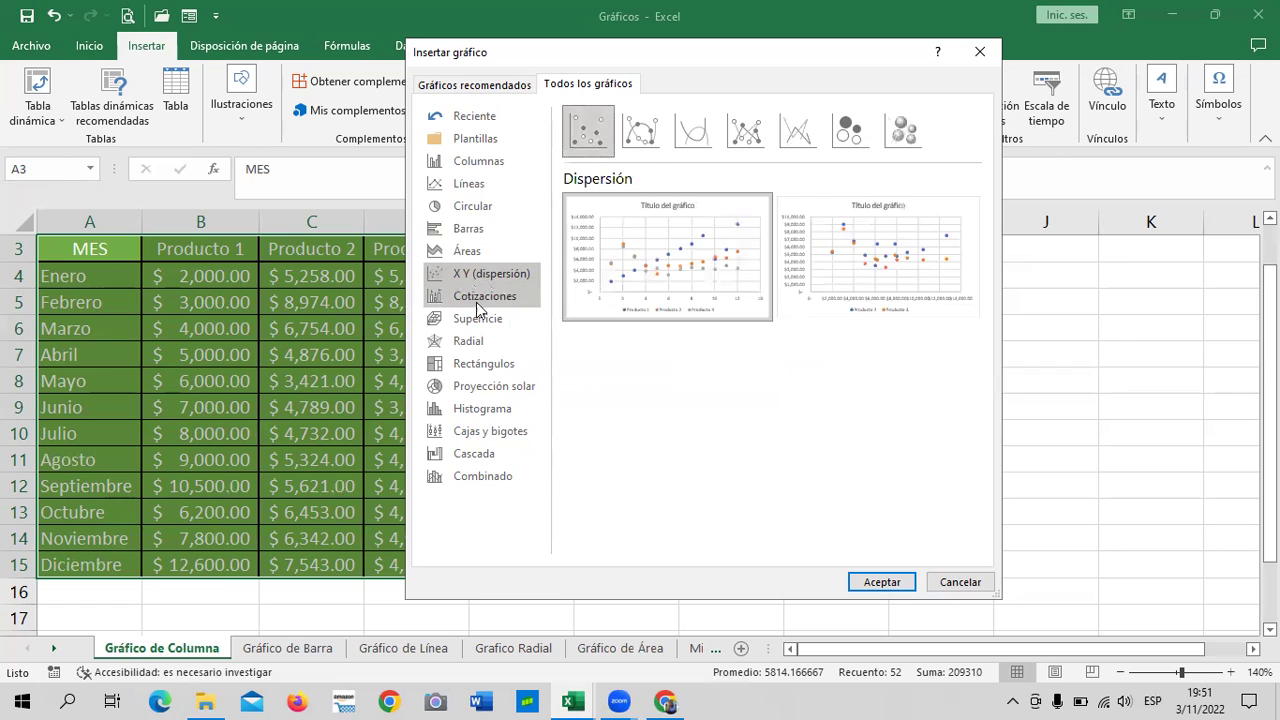
pyautogui.click(482, 298)
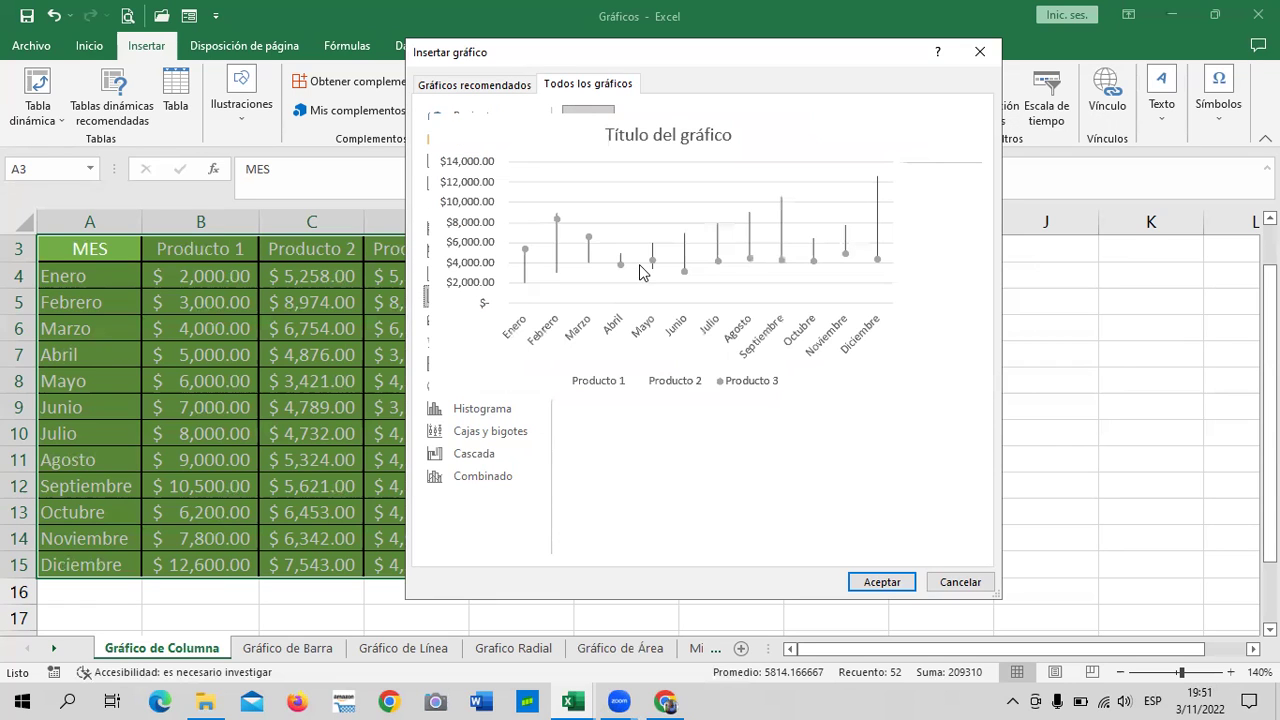
pyautogui.click(641, 132)
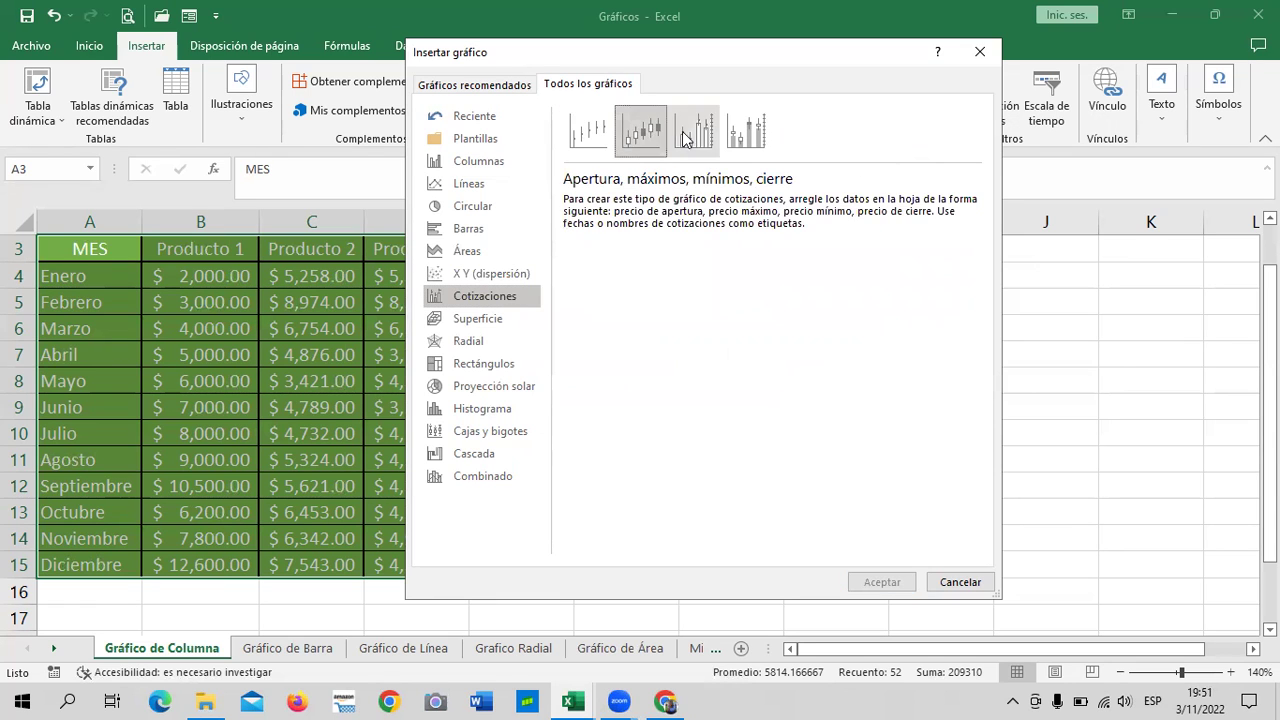
pyautogui.click(694, 132)
pyautogui.click(752, 140)
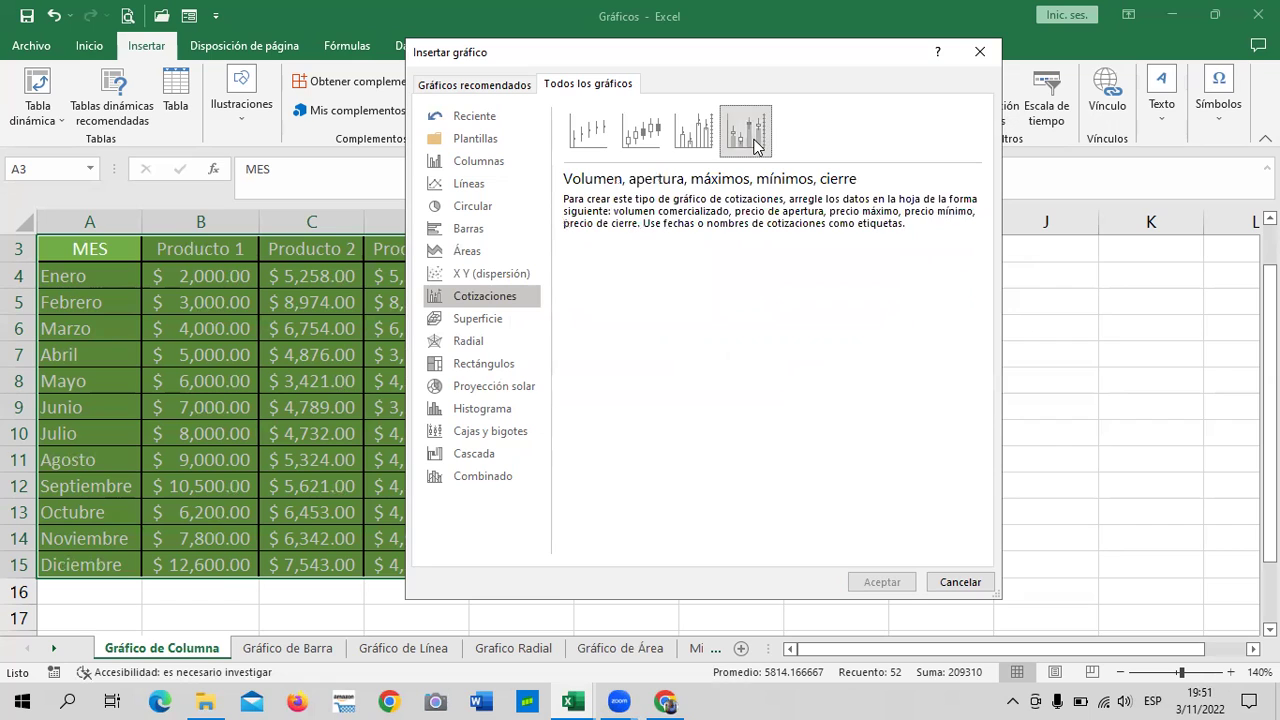
pyautogui.click(641, 133)
pyautogui.click(695, 135)
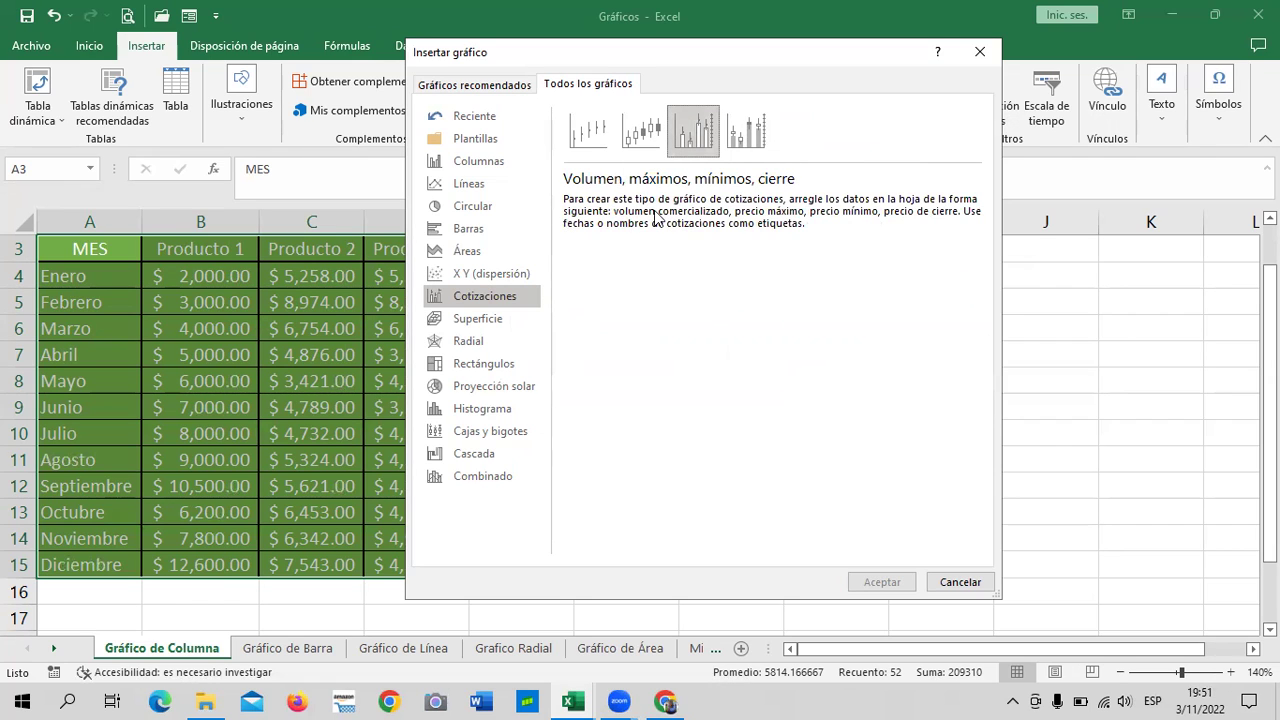
pyautogui.click(601, 154)
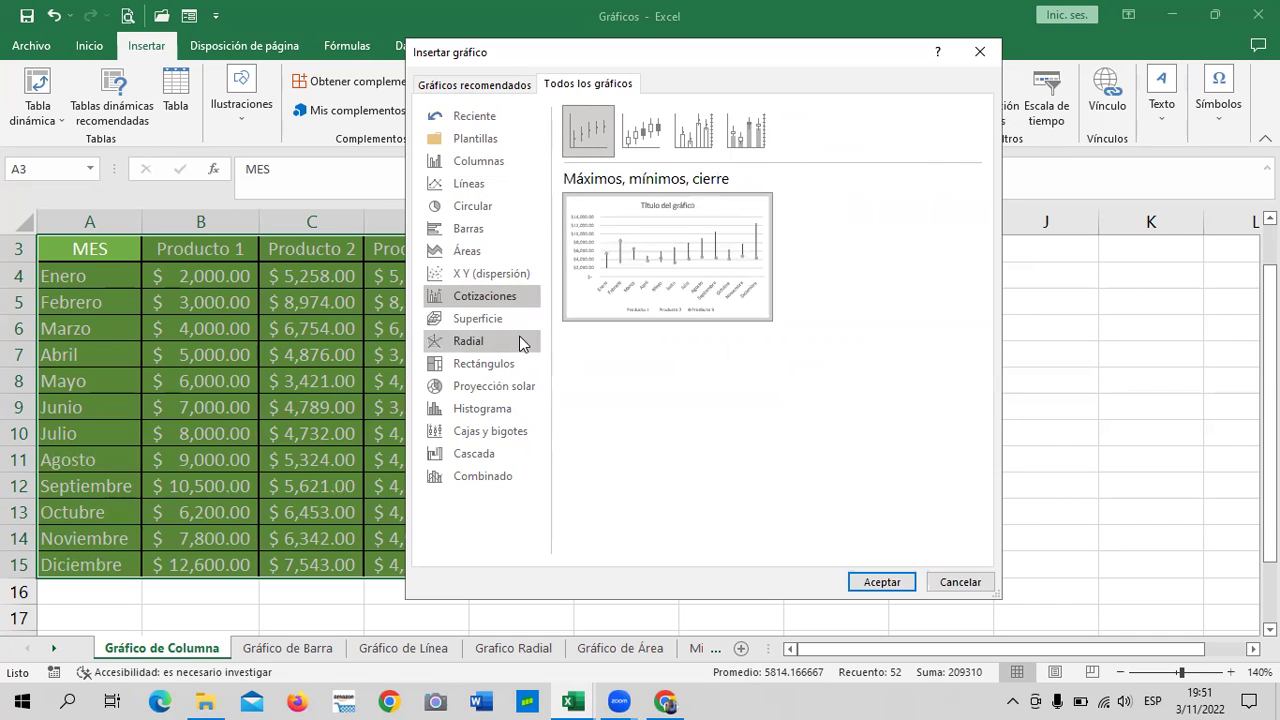
# Step: Preview the surface chart subtypes: wireframe 3D surface, contour and wireframe contour
pyautogui.click(461, 322)
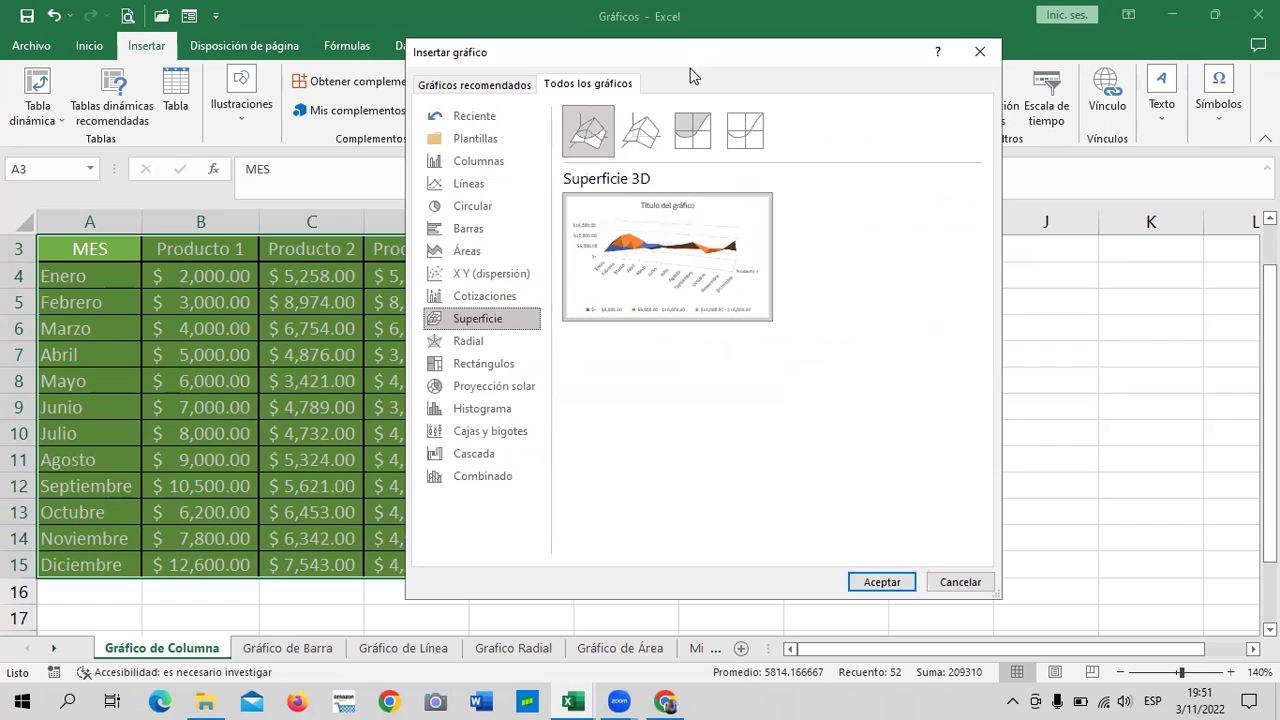
pyautogui.click(643, 130)
pyautogui.click(693, 130)
pyautogui.click(745, 135)
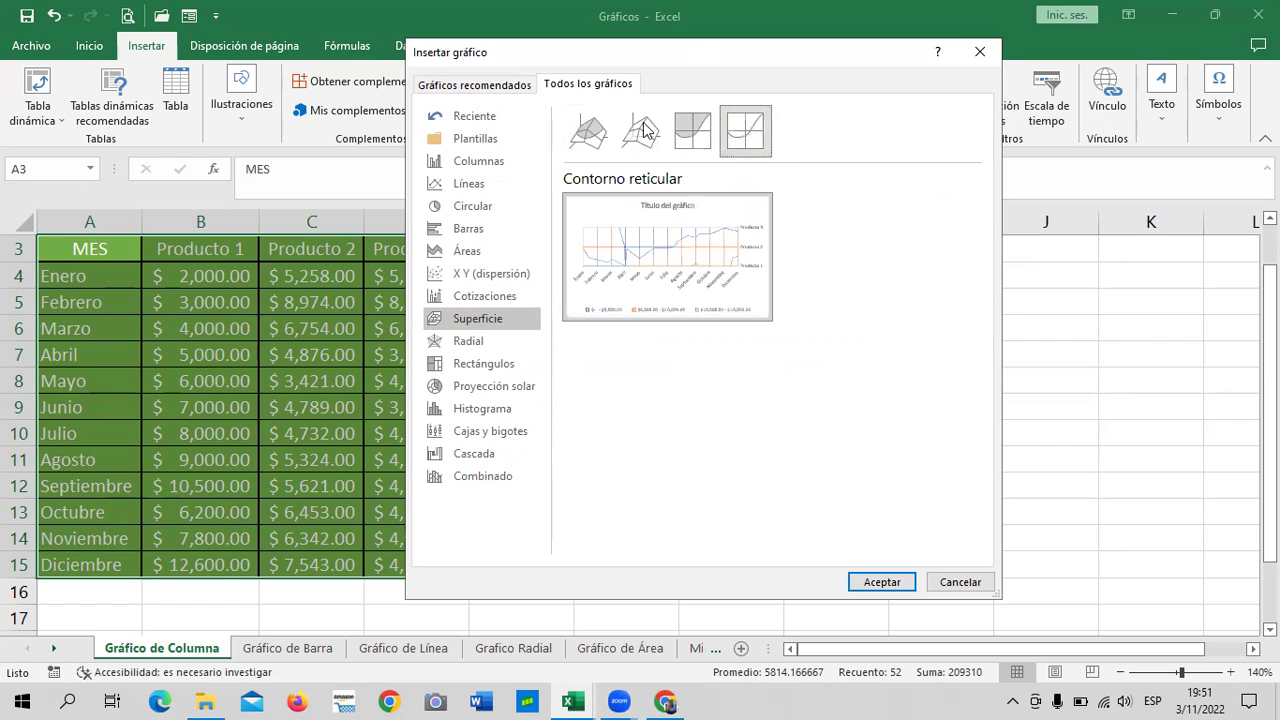
pyautogui.click(693, 130)
pyautogui.click(641, 130)
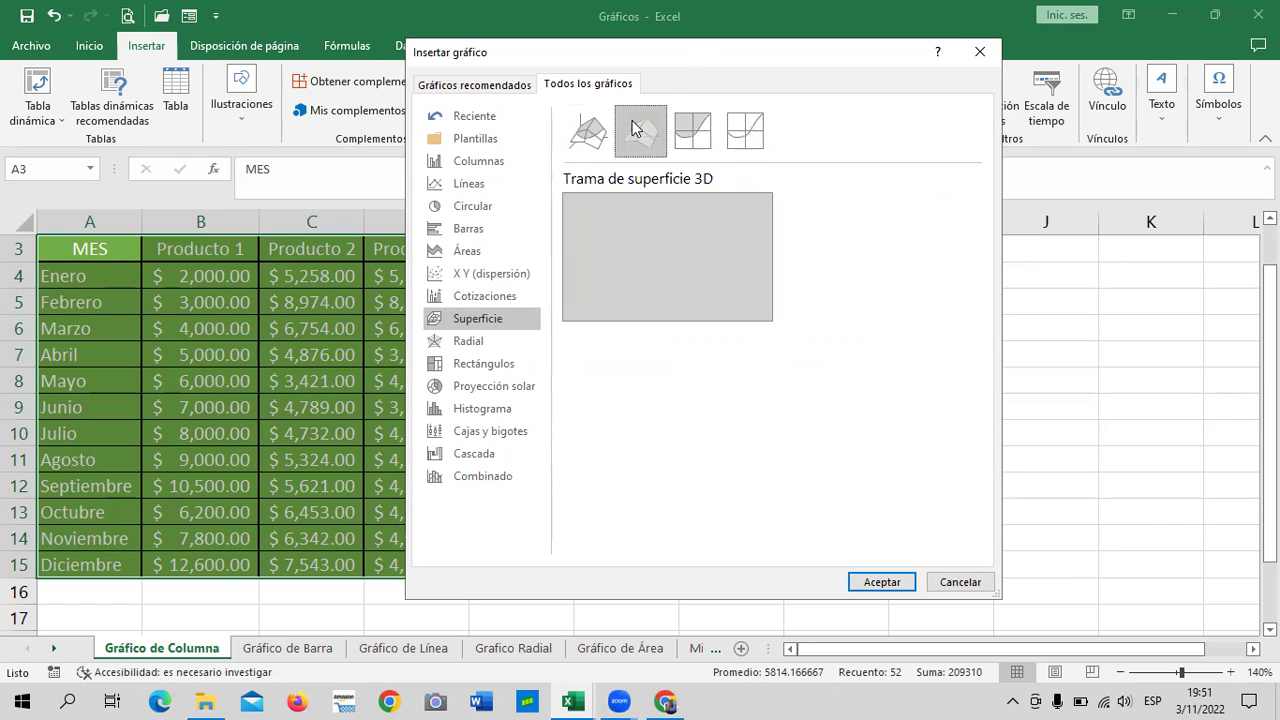
# Step: Preview the Radial subtypes (plain, with markers), ending on Radial relleno
pyautogui.click(470, 344)
pyautogui.moveTo(667, 256)
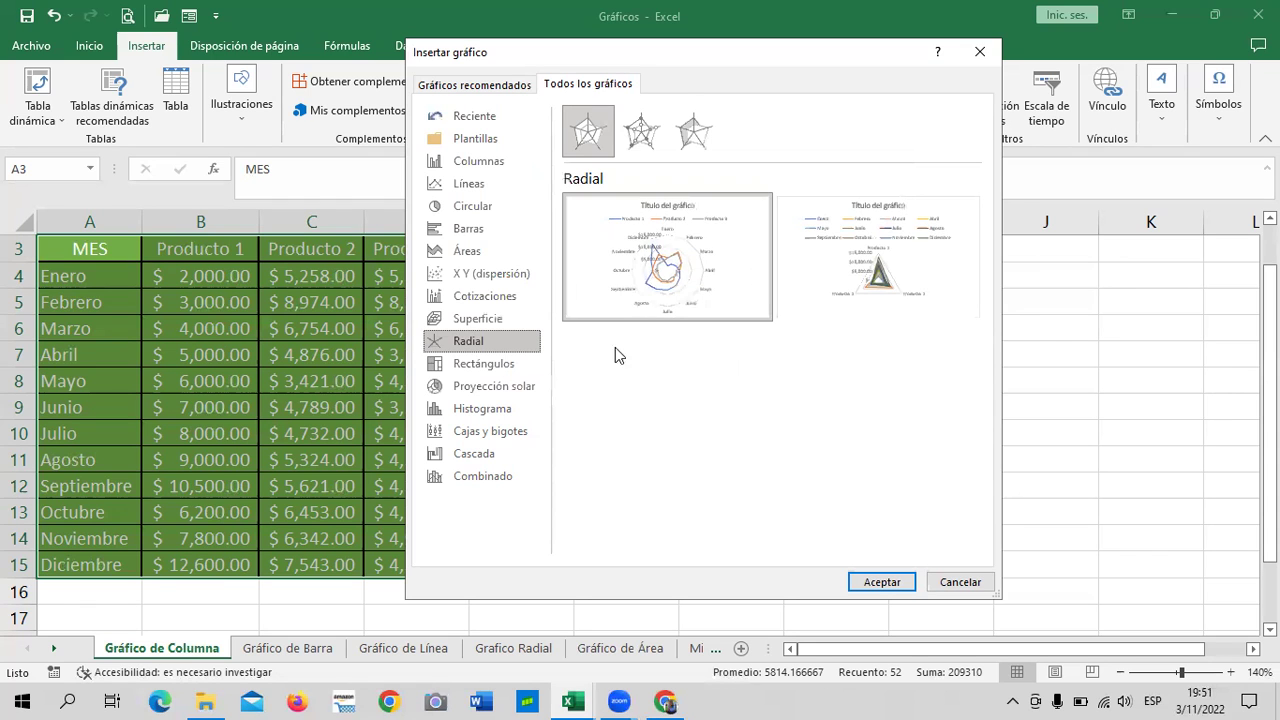
pyautogui.click(645, 133)
pyautogui.click(698, 138)
pyautogui.click(641, 131)
pyautogui.click(588, 131)
pyautogui.click(641, 132)
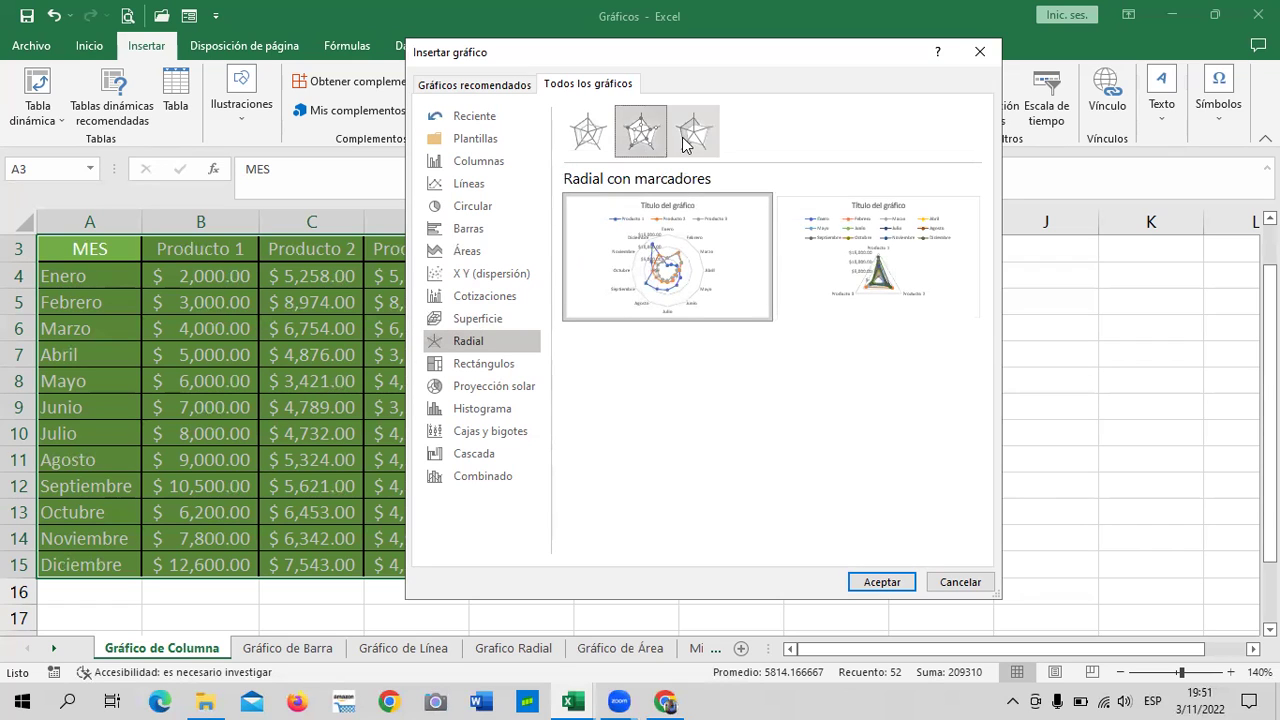
pyautogui.click(686, 145)
pyautogui.moveTo(667, 257)
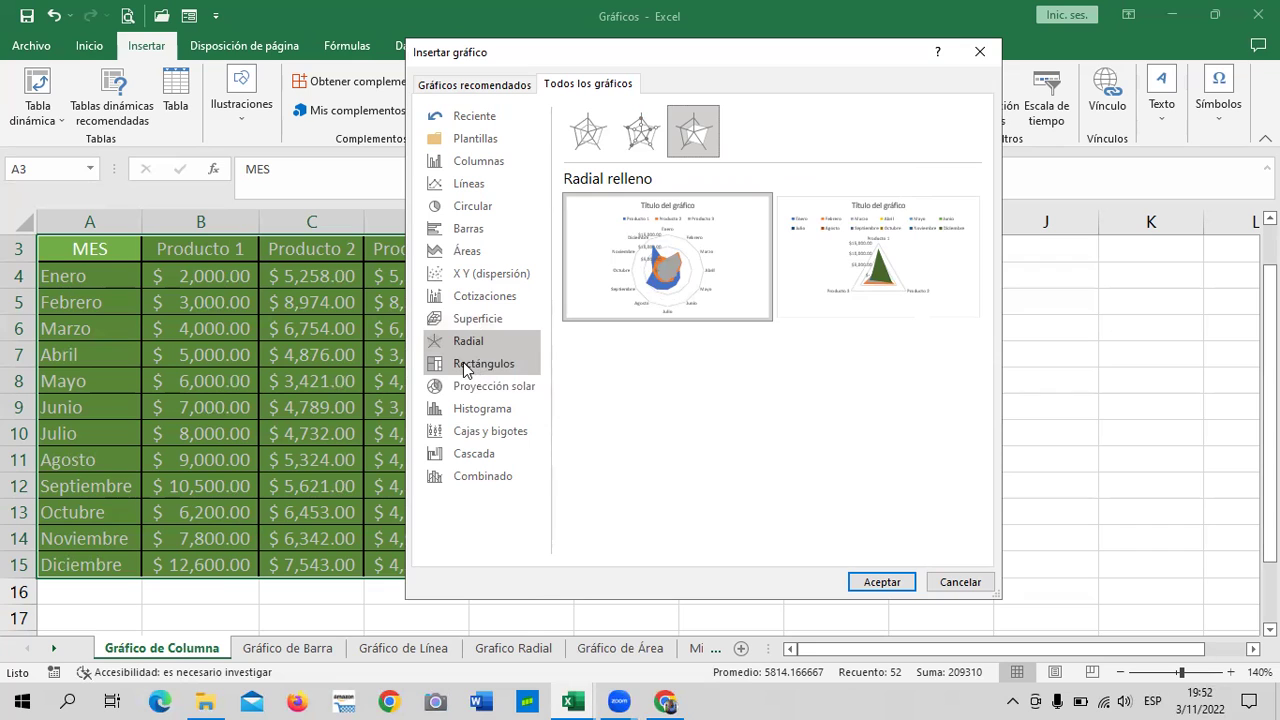
# Step: Preview the treemap, sunburst, histogram, box and whisker, and waterfall chart options
pyautogui.click(464, 369)
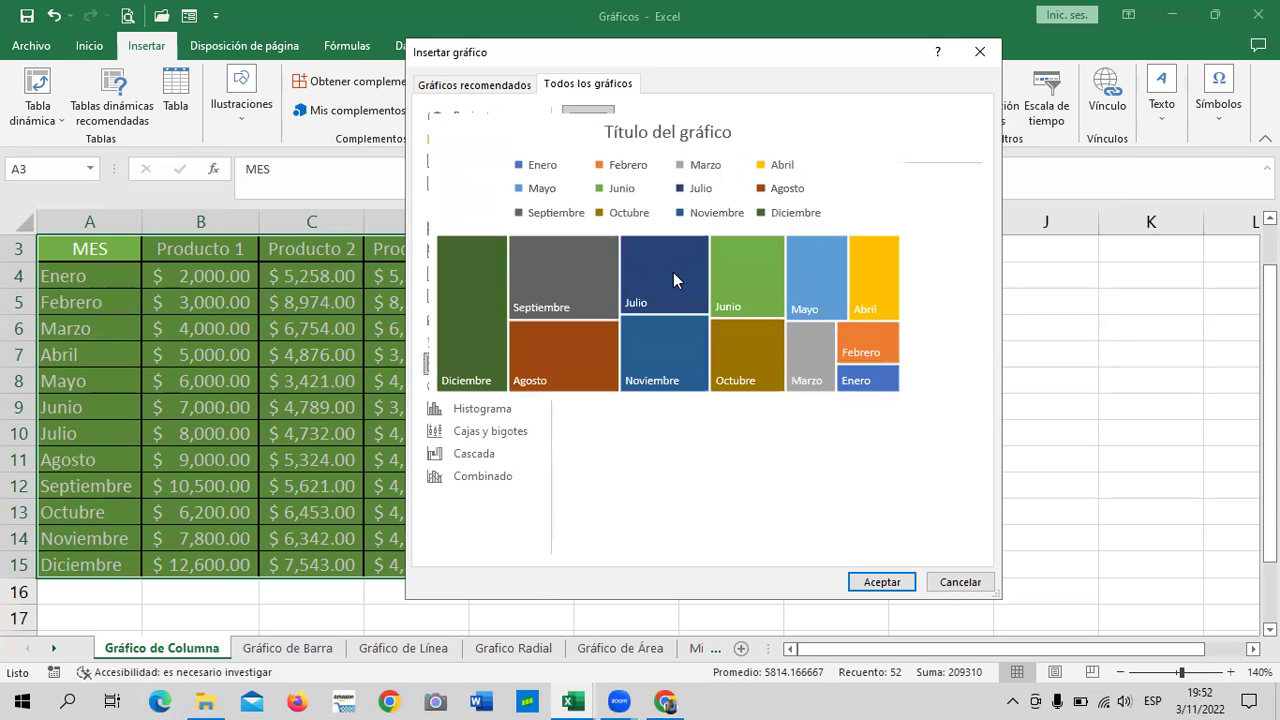
pyautogui.click(482, 386)
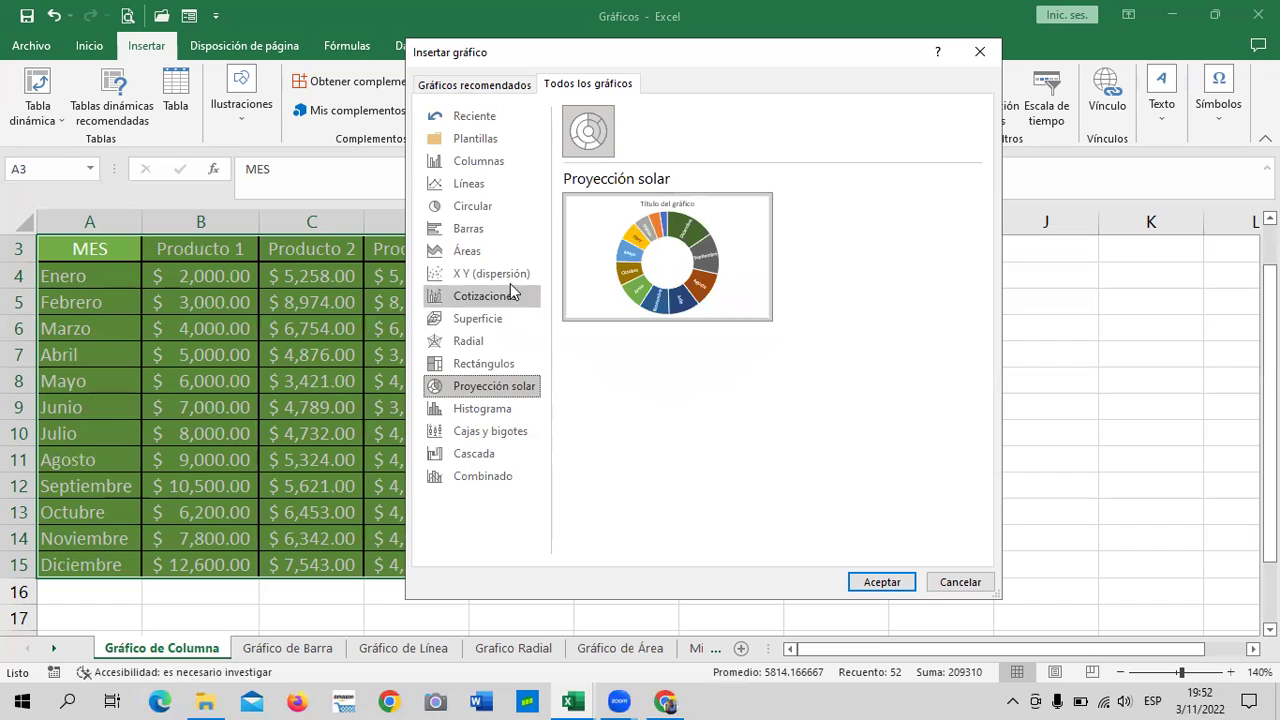
pyautogui.click(488, 412)
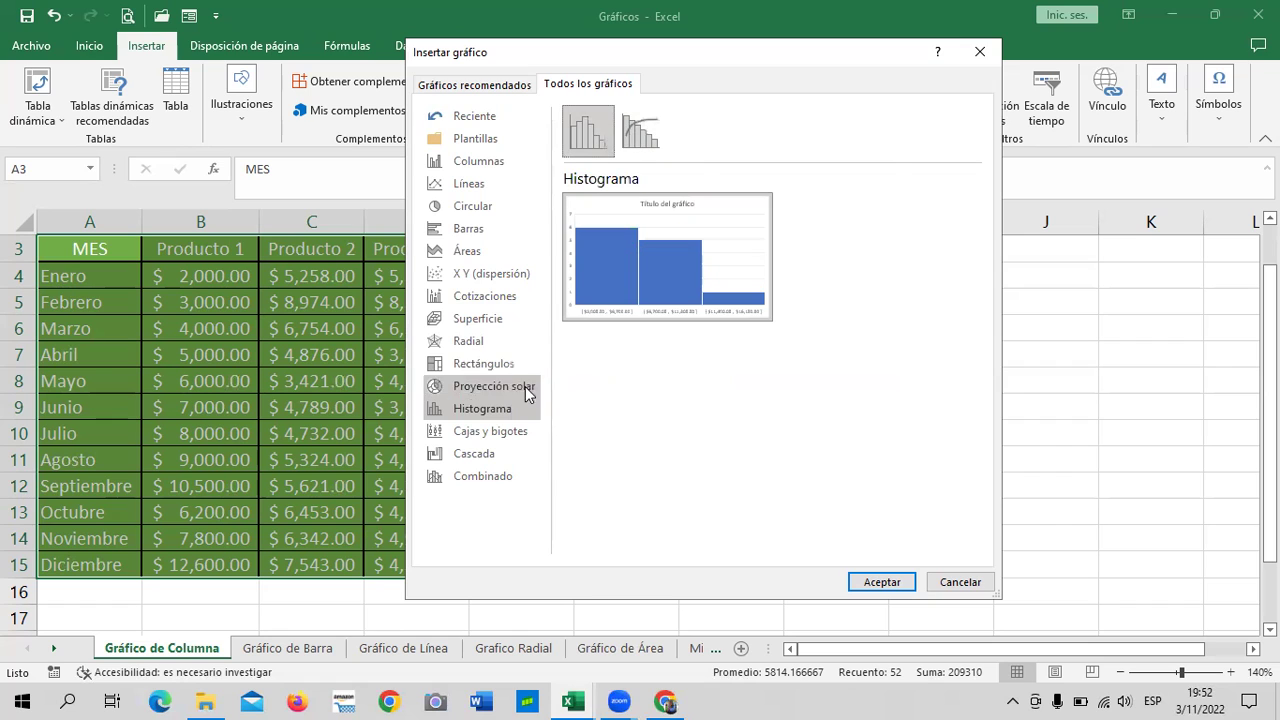
pyautogui.click(500, 441)
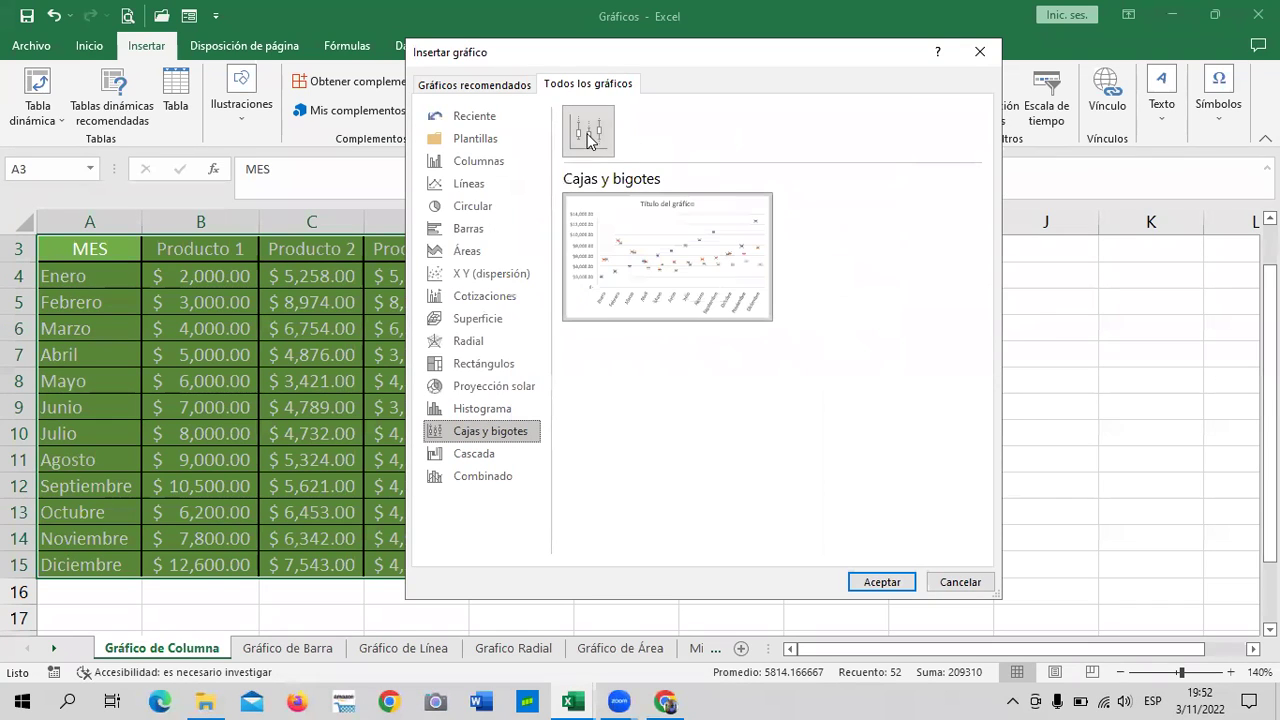
pyautogui.click(498, 454)
pyautogui.moveTo(667, 257)
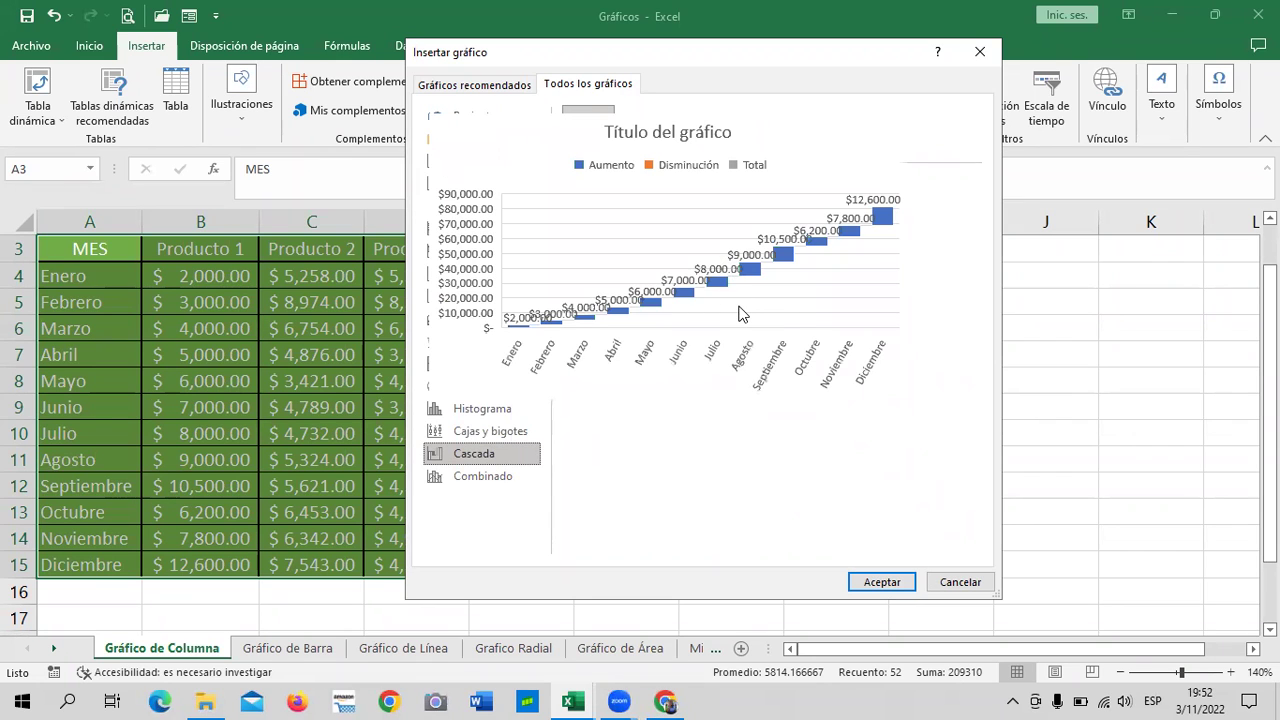
# Step: Preview the Combinado column-and-line and stacked-area-with-columns combinations
pyautogui.click(491, 478)
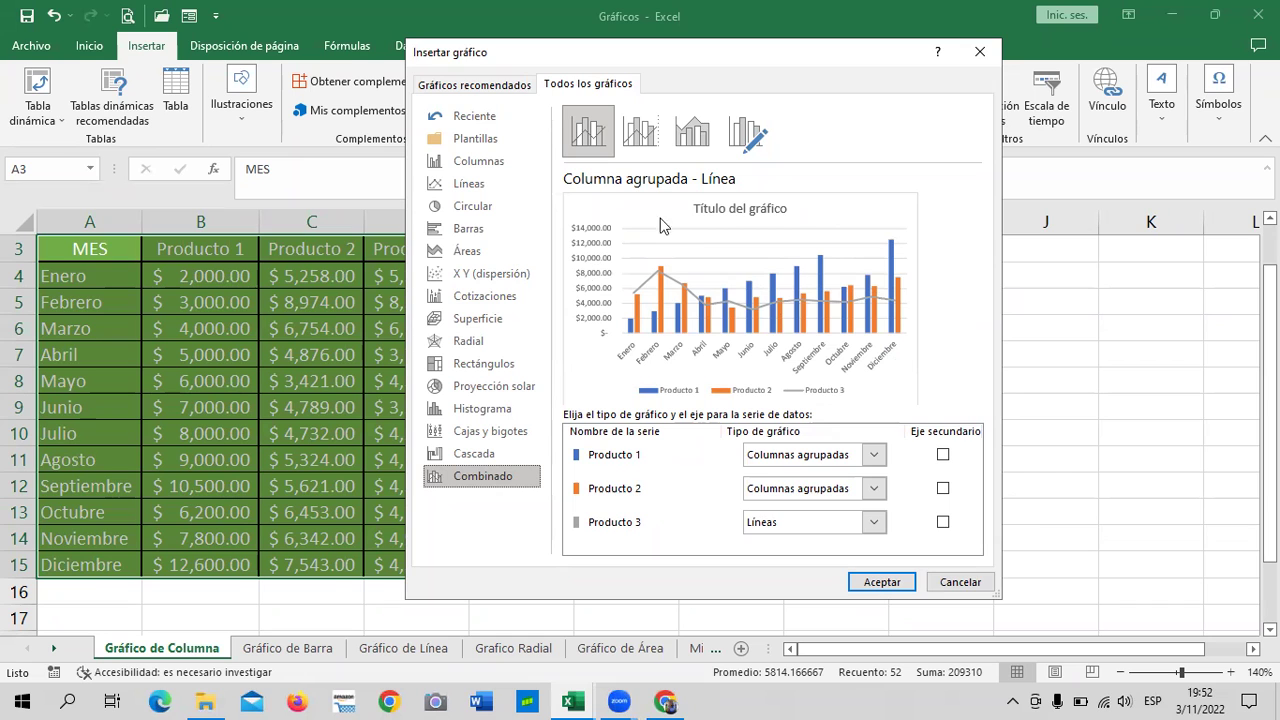
pyautogui.click(701, 140)
pyautogui.click(752, 141)
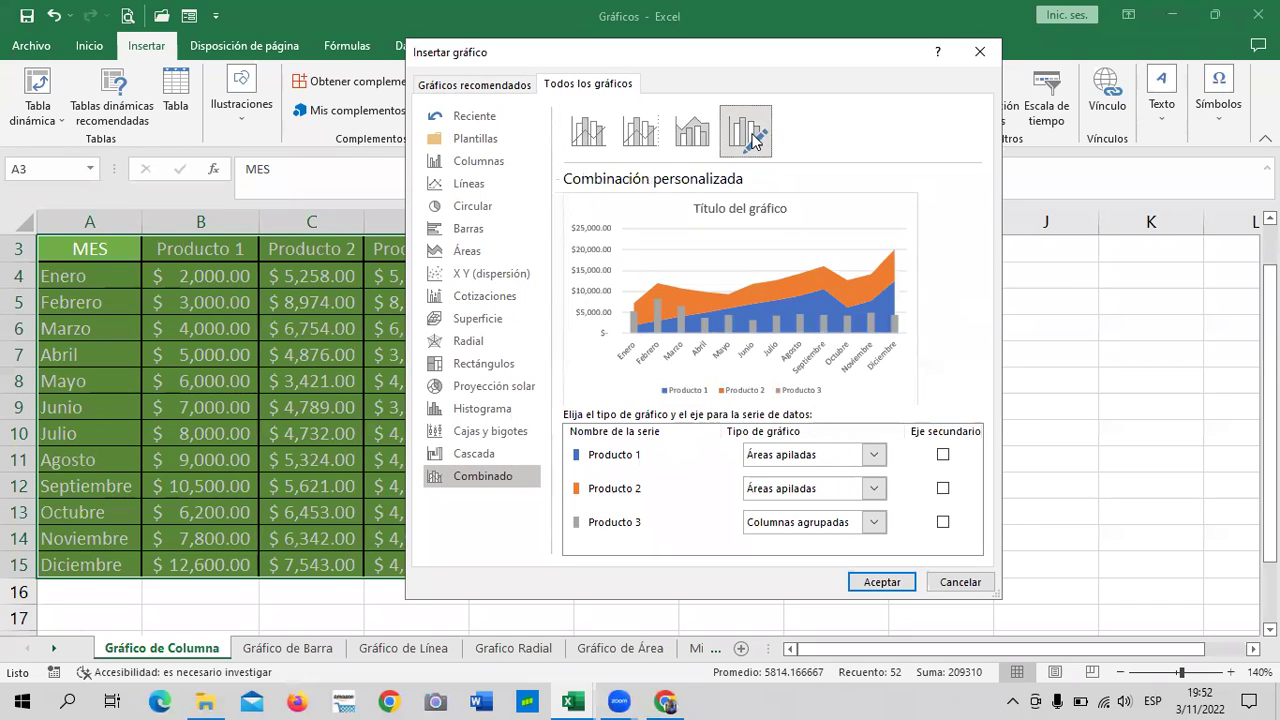
pyautogui.click(695, 140)
pyautogui.click(645, 140)
pyautogui.click(592, 135)
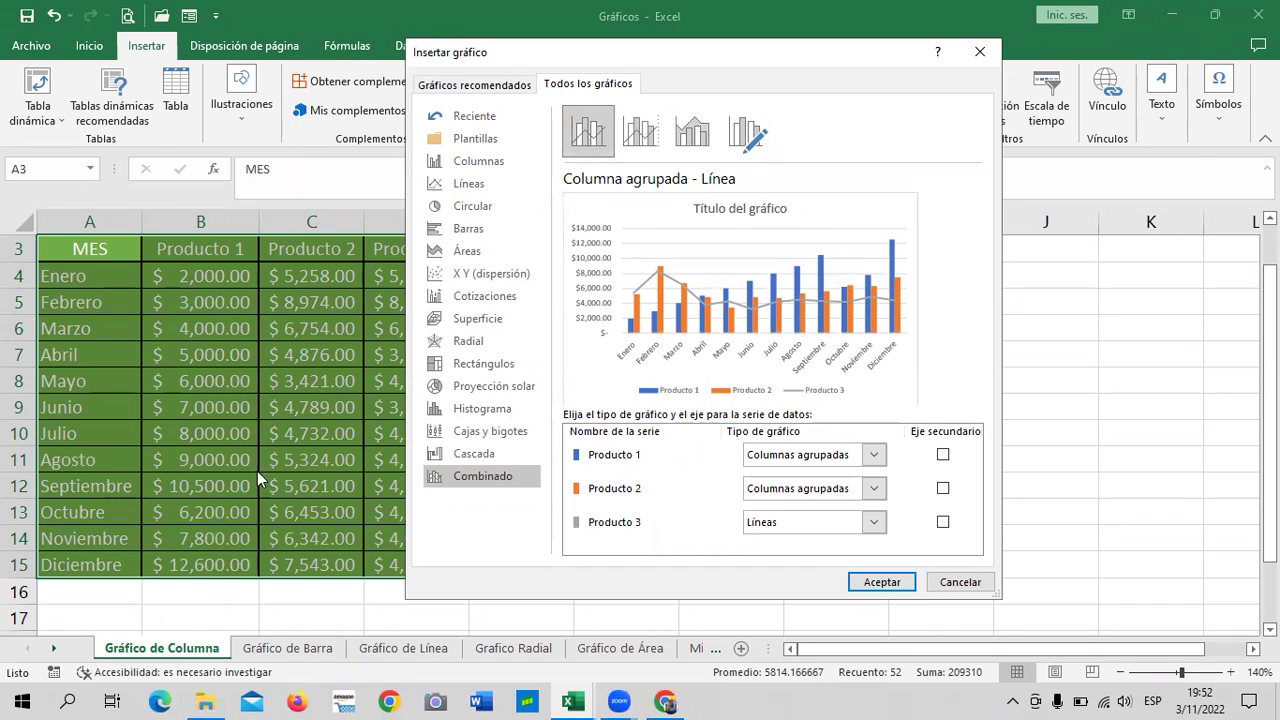
# Step: Choose Columnas, select Columna agrupada 3D and insert the chart
pyautogui.click(501, 161)
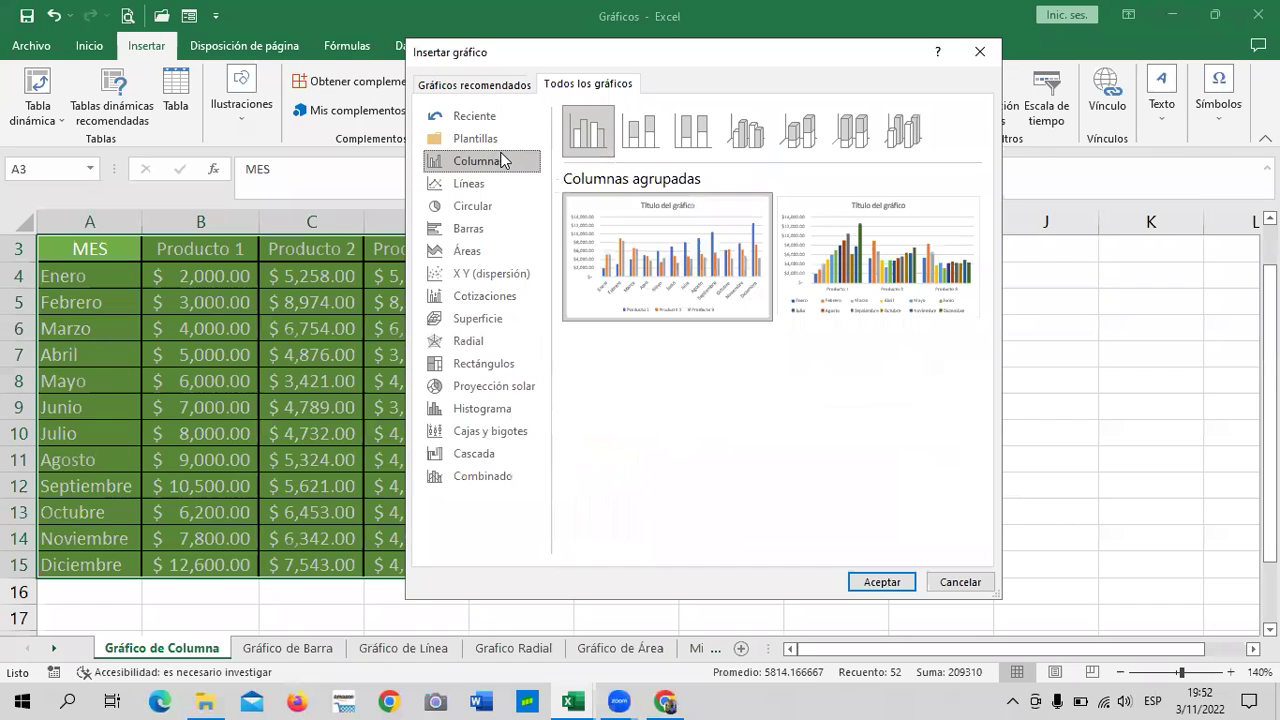
pyautogui.click(647, 134)
pyautogui.click(695, 132)
pyautogui.click(731, 132)
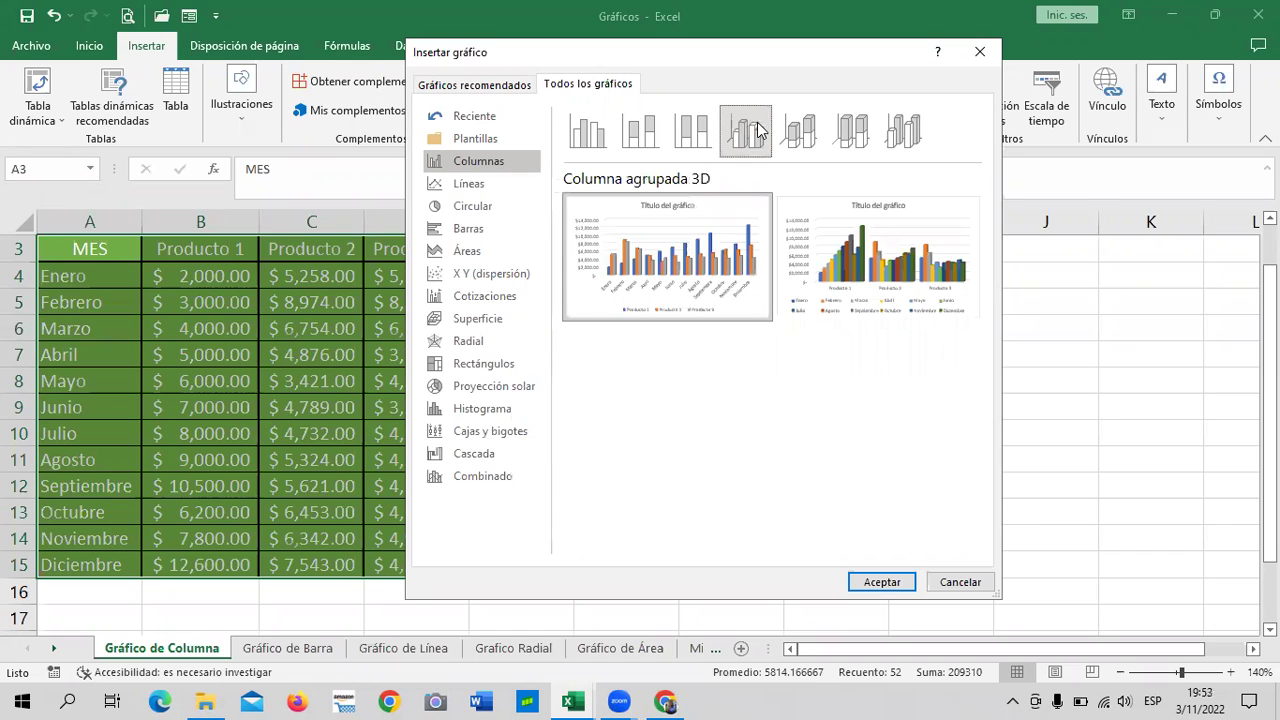
pyautogui.click(893, 583)
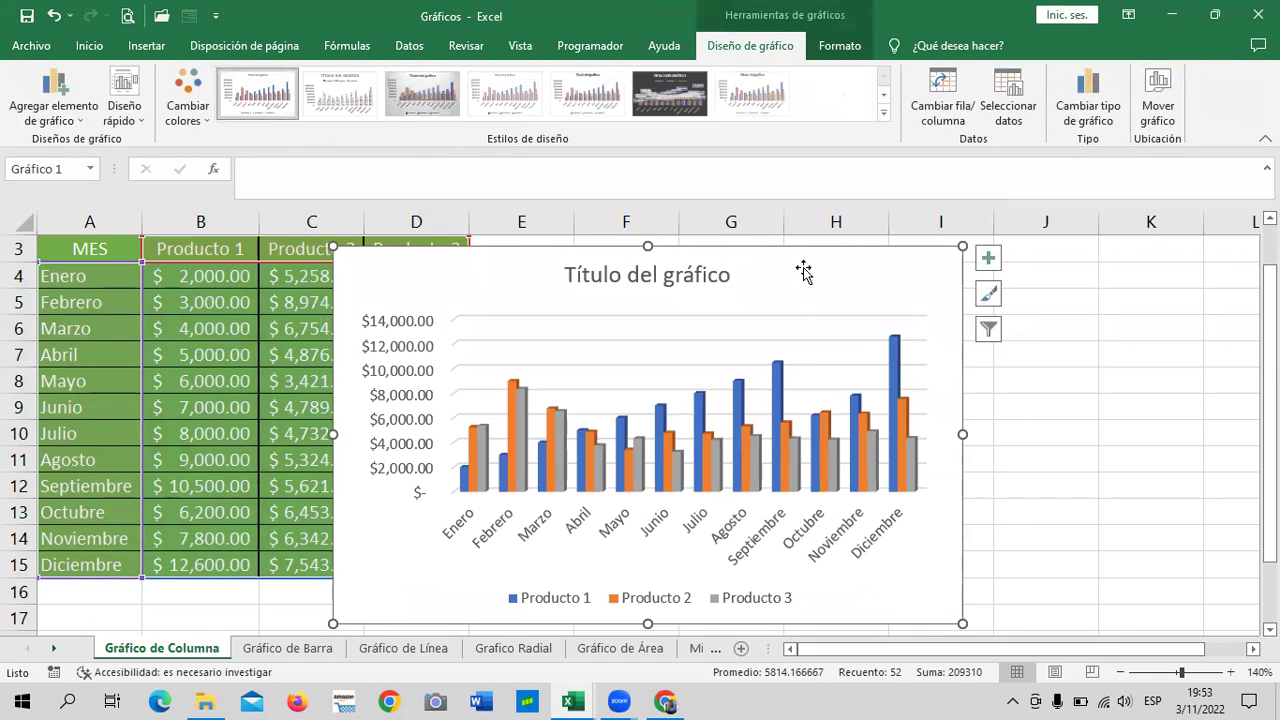
# Step: Move the 3D column chart beside the data table, zoom to 130%, and resize it by its corners
pyautogui.moveTo(806, 271); pyautogui.dragTo(980, 284)
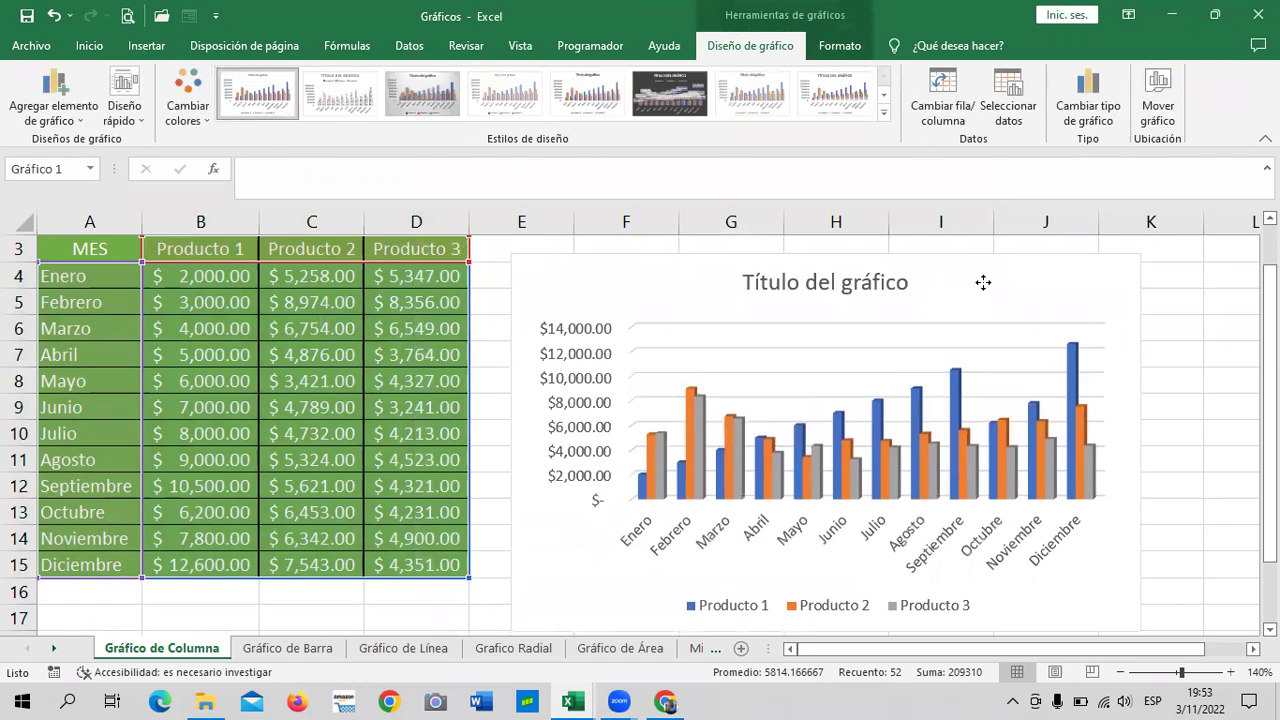
pyautogui.click(674, 289)
pyautogui.moveTo(1270, 412)
pyautogui.mouseDown()
pyautogui.moveTo(1270, 432)
pyautogui.moveTo(1270, 410)
pyautogui.mouseUp()
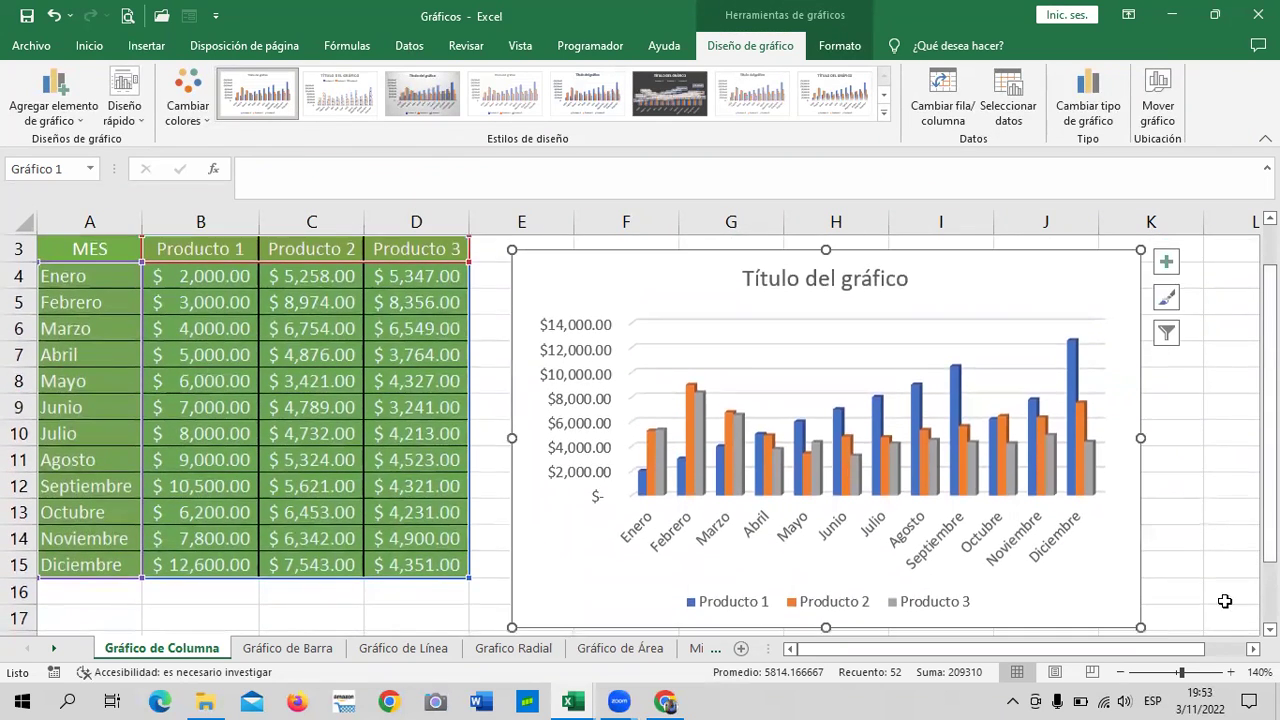
pyautogui.click(1121, 672)
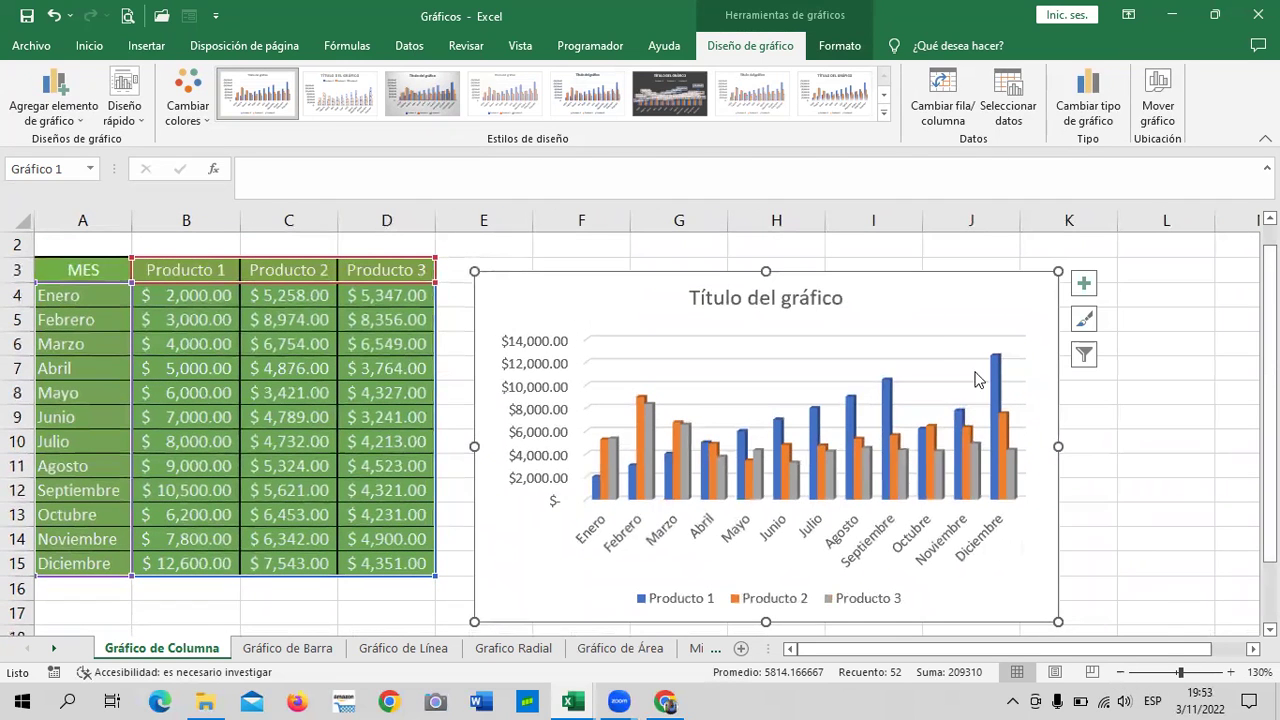
pyautogui.moveTo(920, 305); pyautogui.dragTo(977, 295)
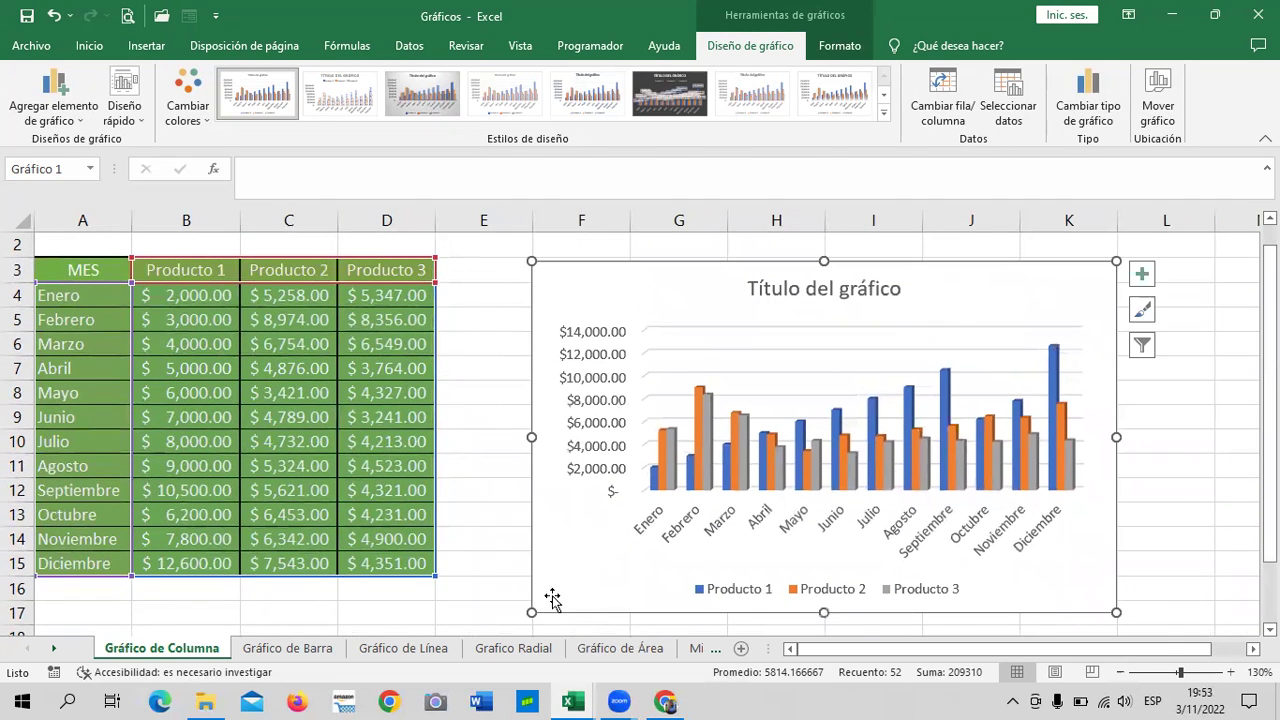
pyautogui.moveTo(530, 610)
pyautogui.mouseDown()
pyautogui.moveTo(676, 530)
pyautogui.moveTo(523, 605)
pyautogui.mouseUp()
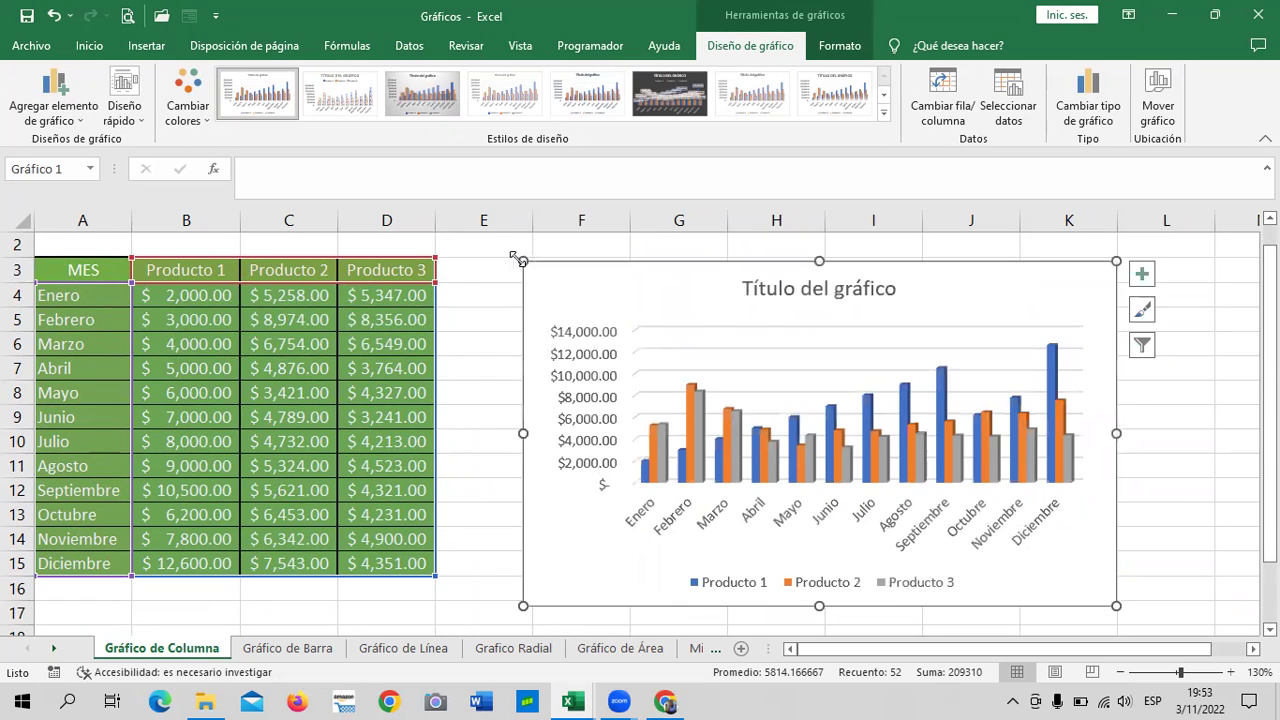
pyautogui.moveTo(523, 260); pyautogui.dragTo(503, 253)
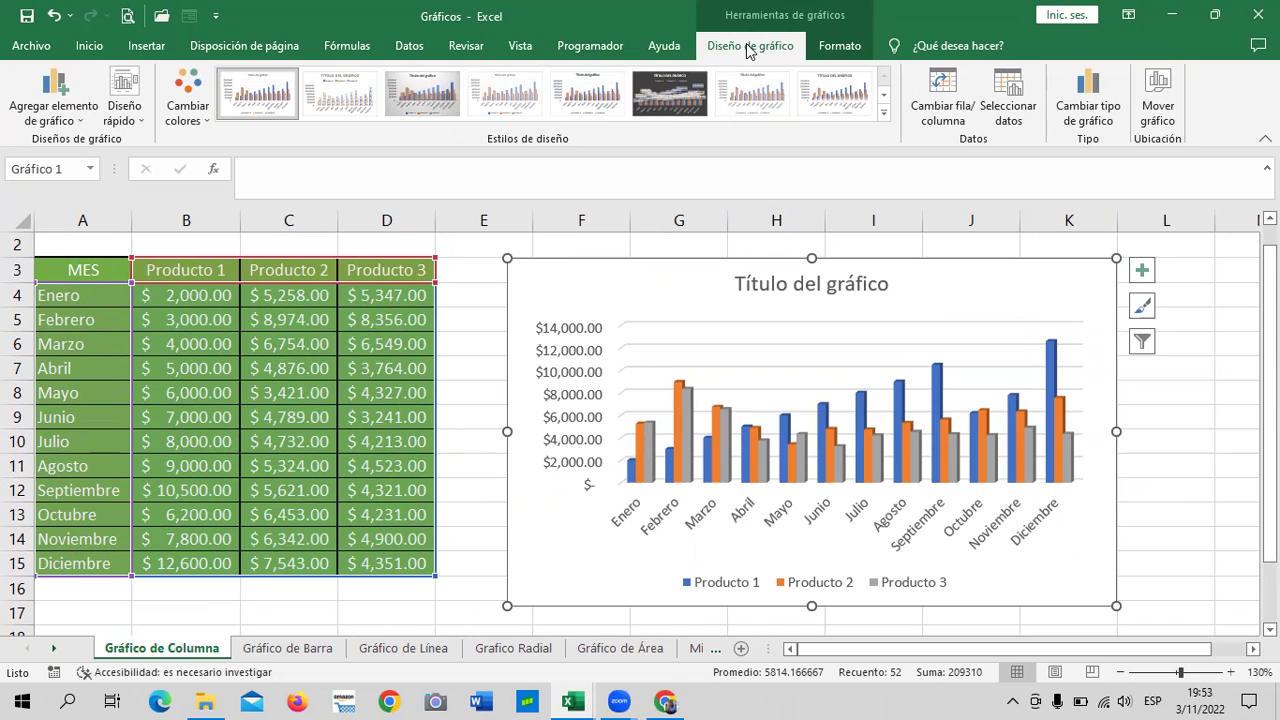
# Step: Give the chart title a gold WordArt style from the Formato tab
pyautogui.click(838, 50)
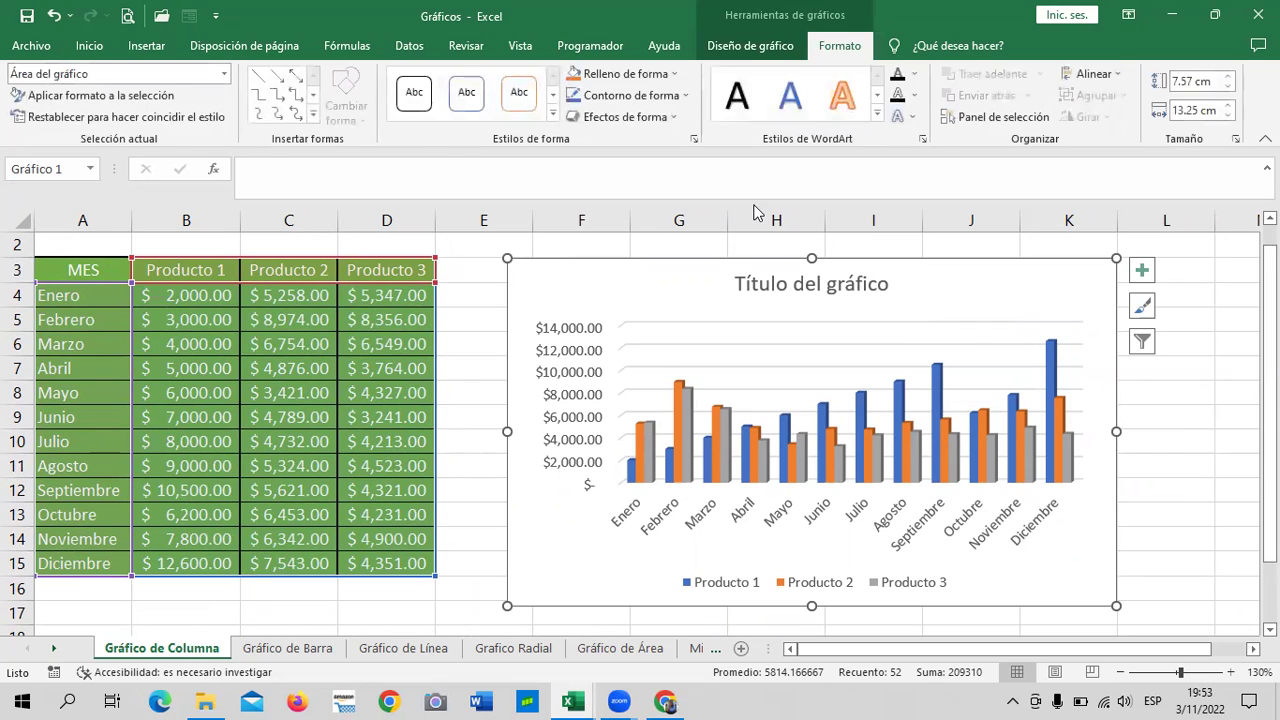
pyautogui.click(778, 48)
pyautogui.click(862, 47)
pyautogui.click(840, 285)
pyautogui.click(878, 117)
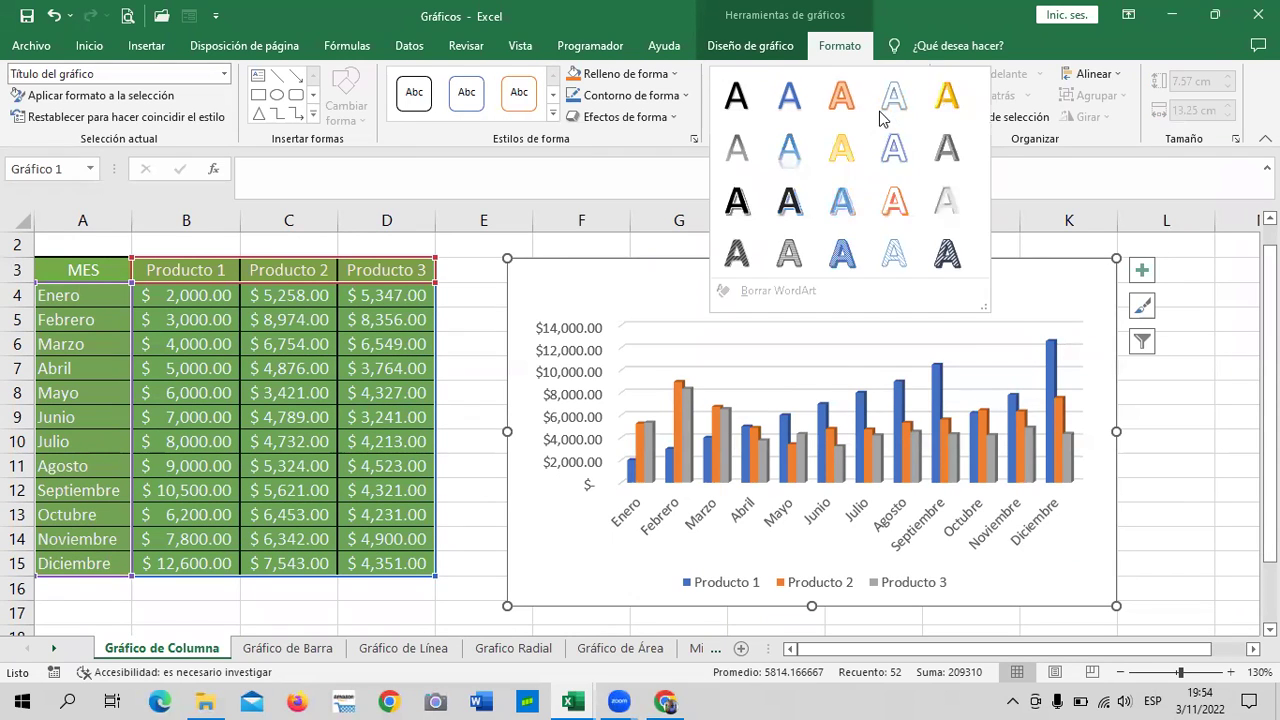
pyautogui.click(948, 98)
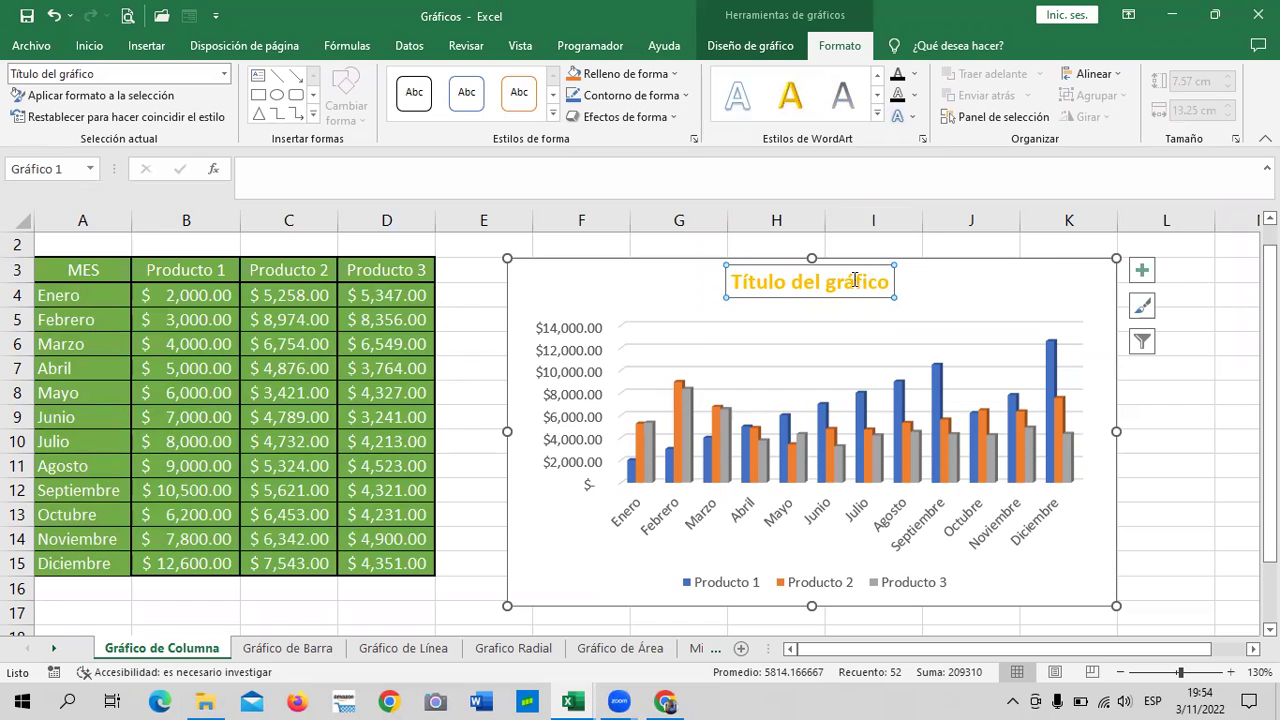
# Step: Give the month axis labels the plain black WordArt style, then select the plot and chart areas
pyautogui.click(786, 516)
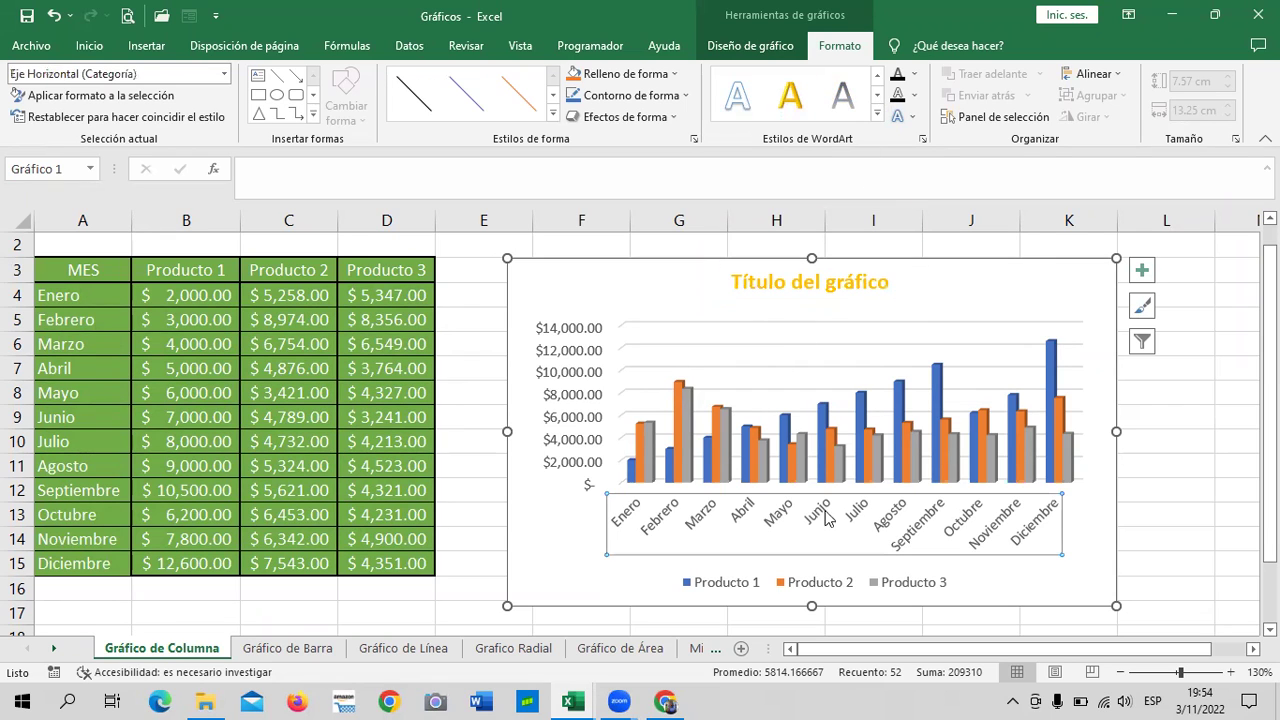
pyautogui.click(737, 95)
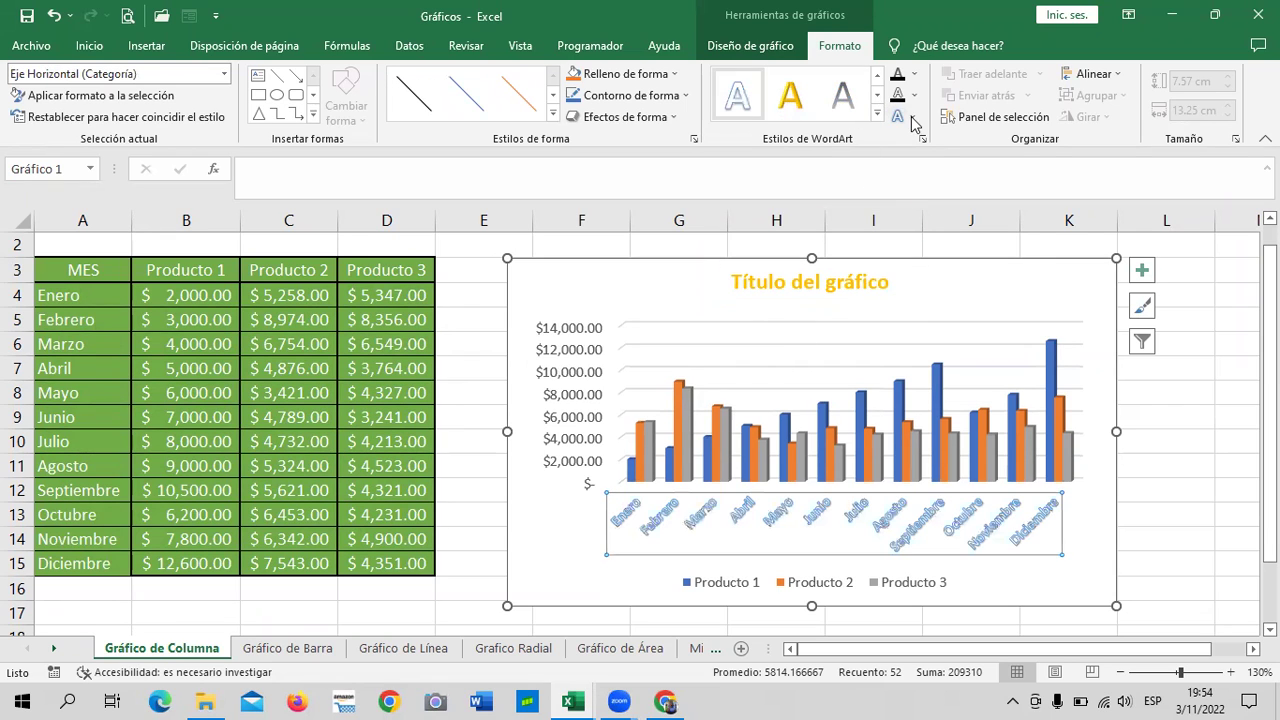
pyautogui.click(880, 120)
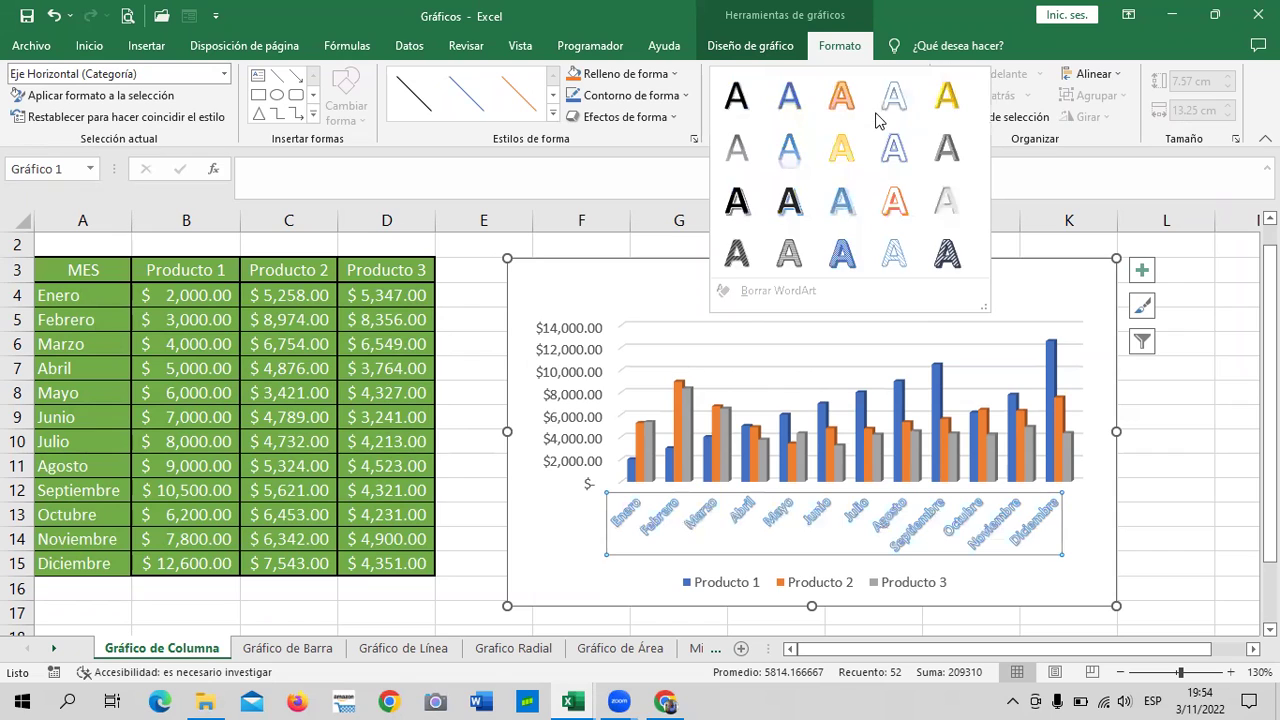
pyautogui.click(791, 199)
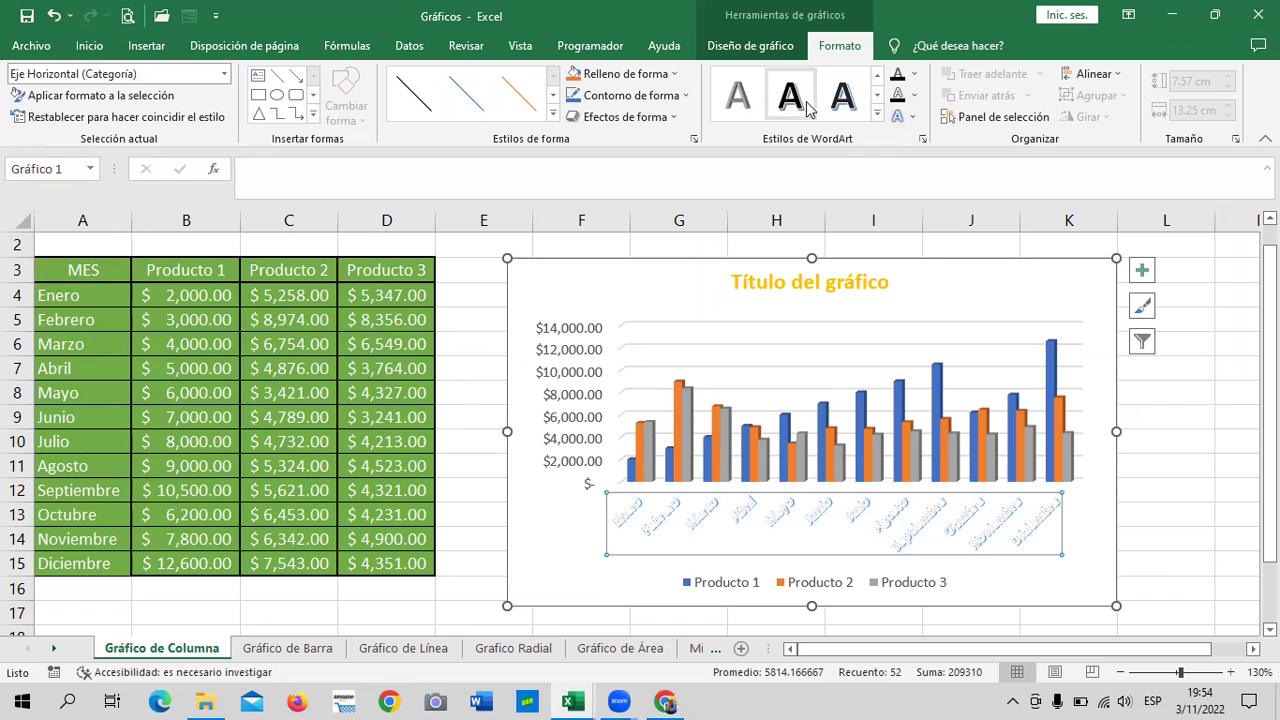
pyautogui.click(879, 116)
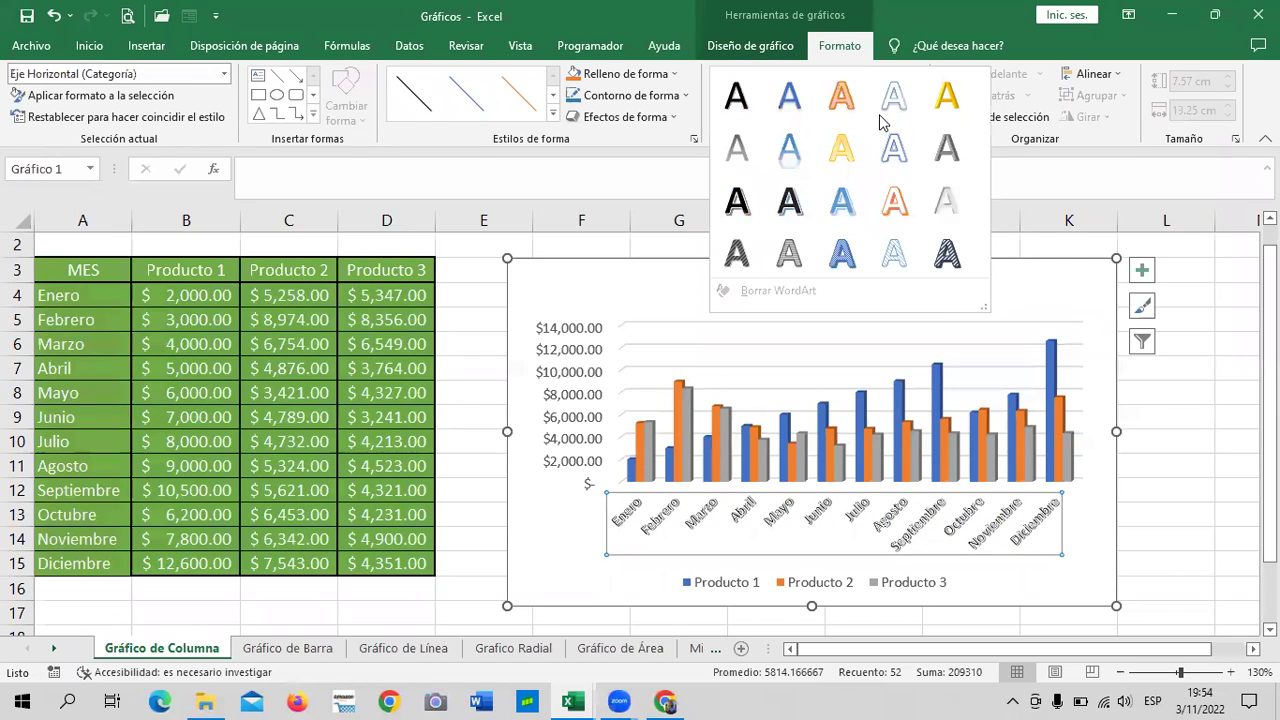
pyautogui.click(740, 98)
pyautogui.click(1090, 512)
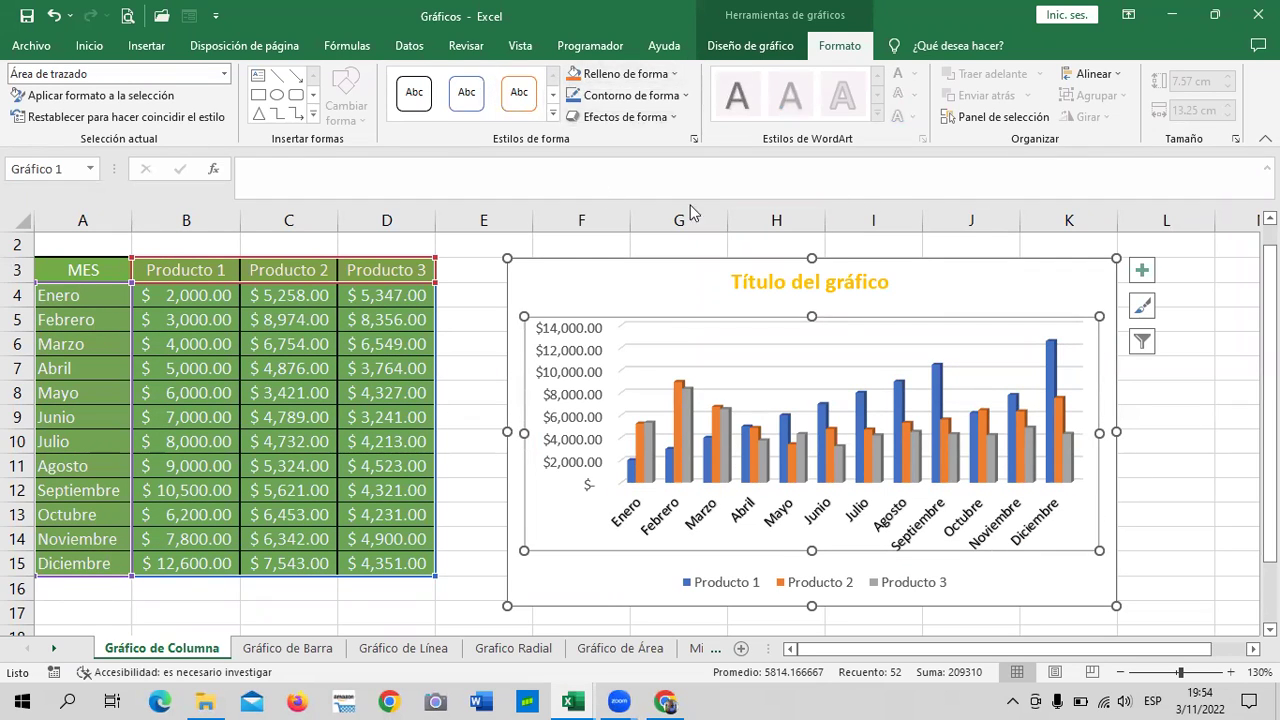
pyautogui.click(665, 282)
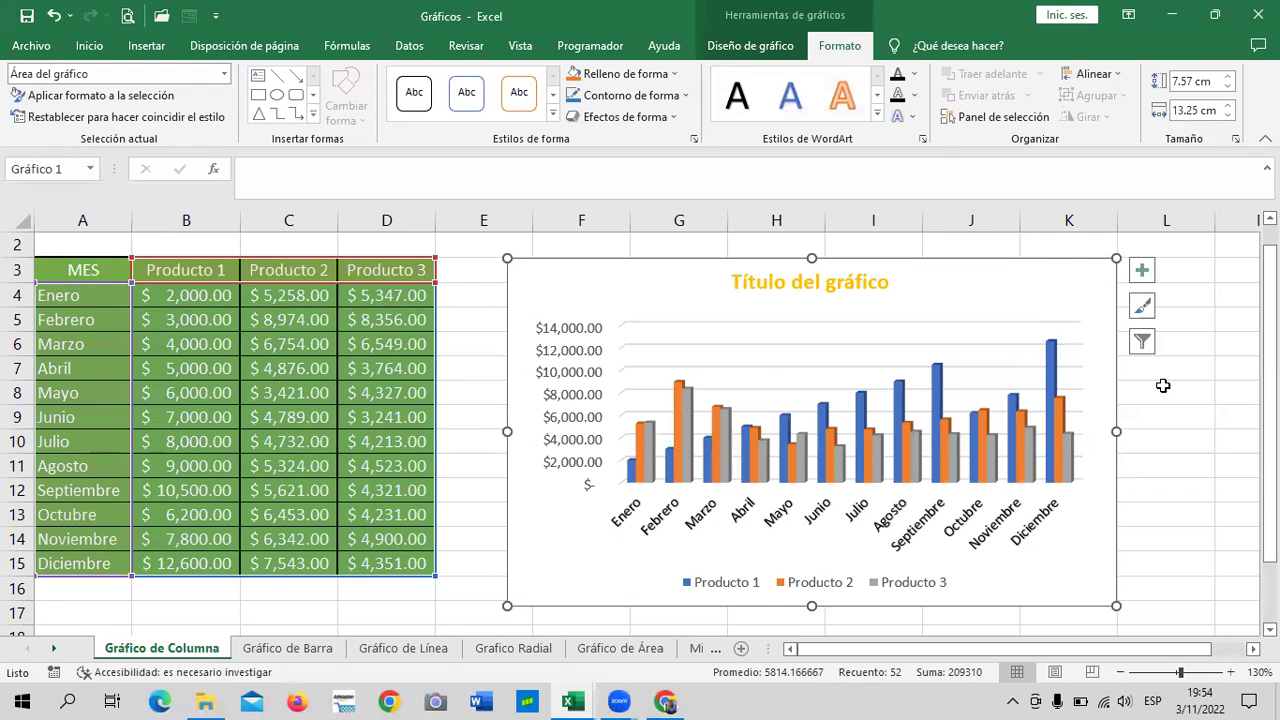
# Step: Apply the dark charcoal chart style from the Diseño de gráfico styles gallery
pyautogui.click(1146, 433)
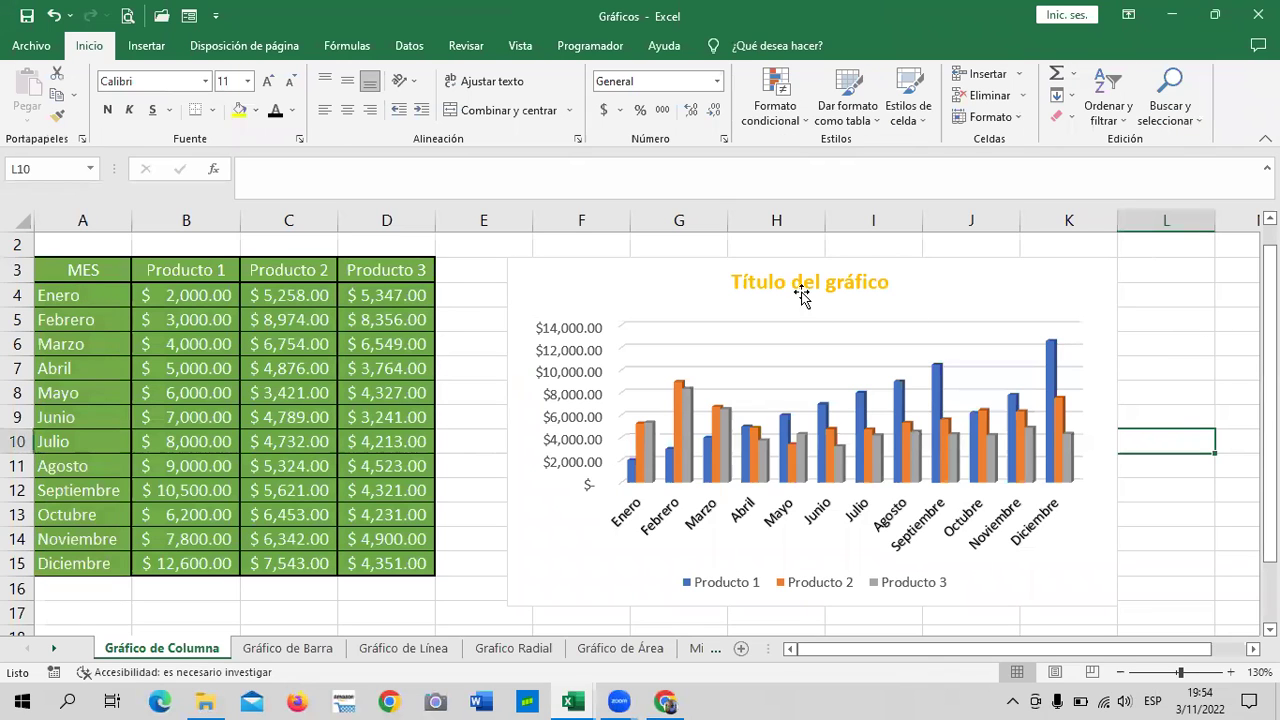
pyautogui.click(1163, 331)
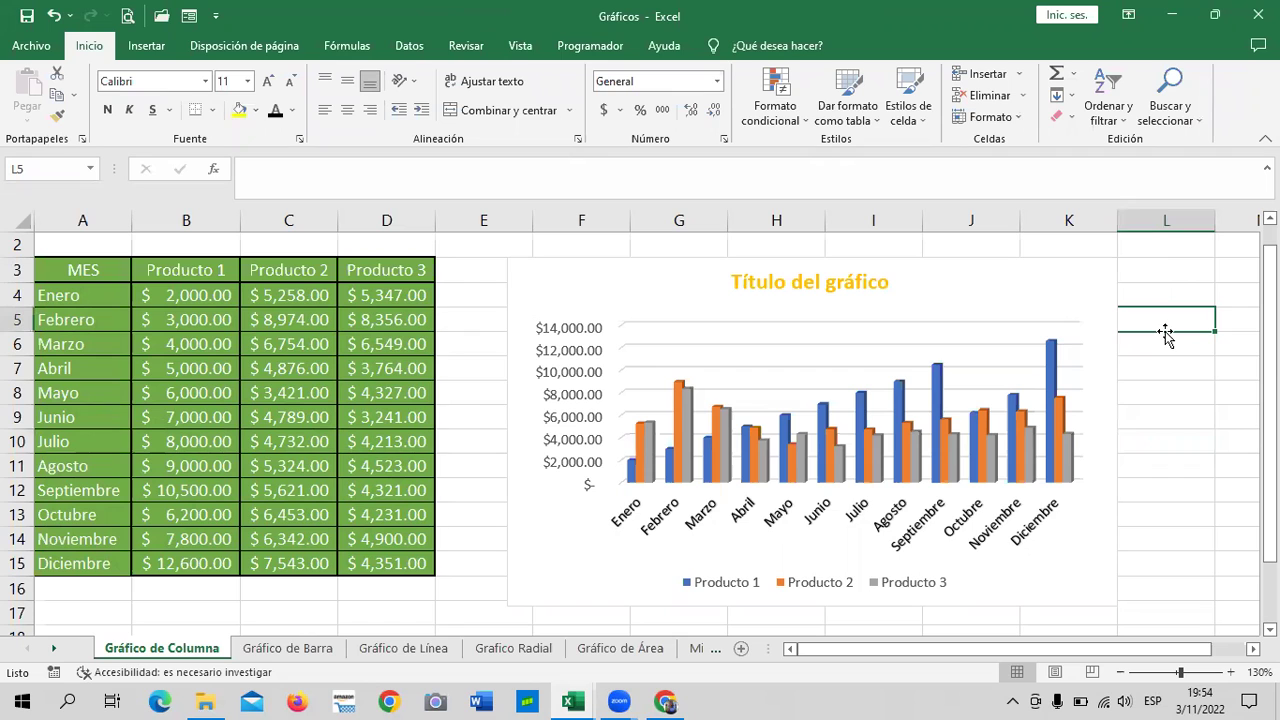
pyautogui.click(1070, 306)
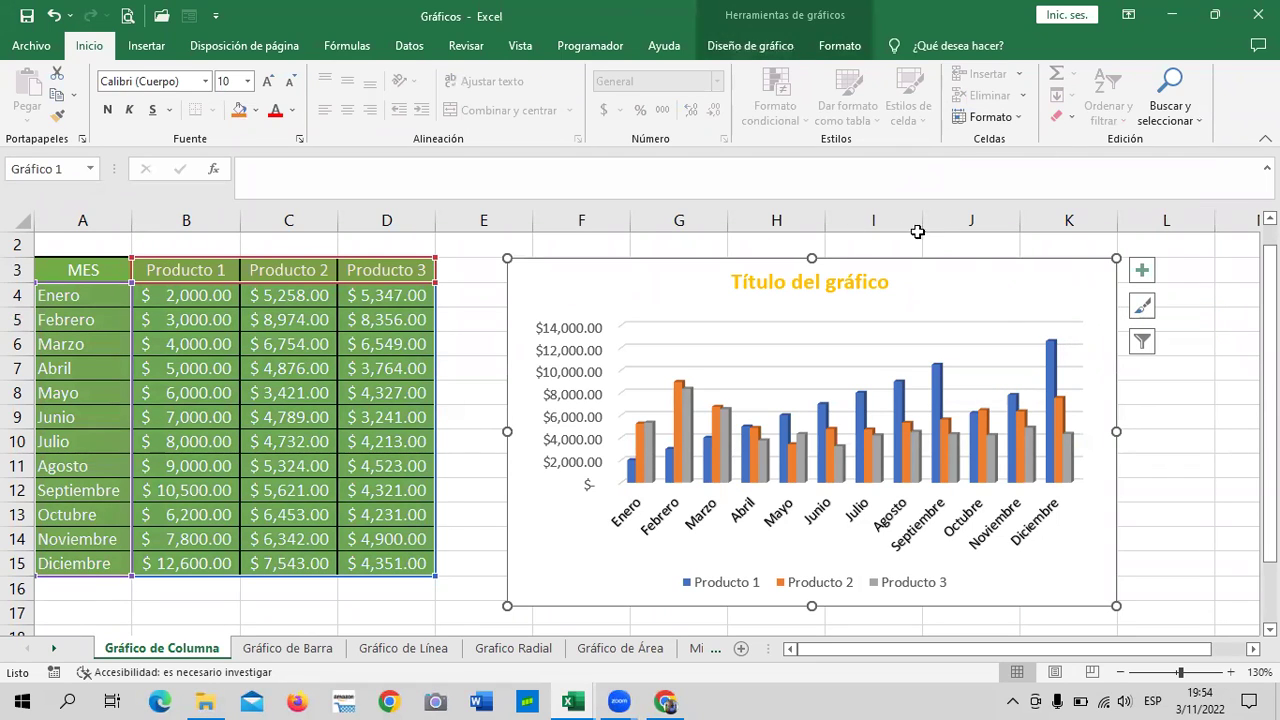
pyautogui.click(765, 46)
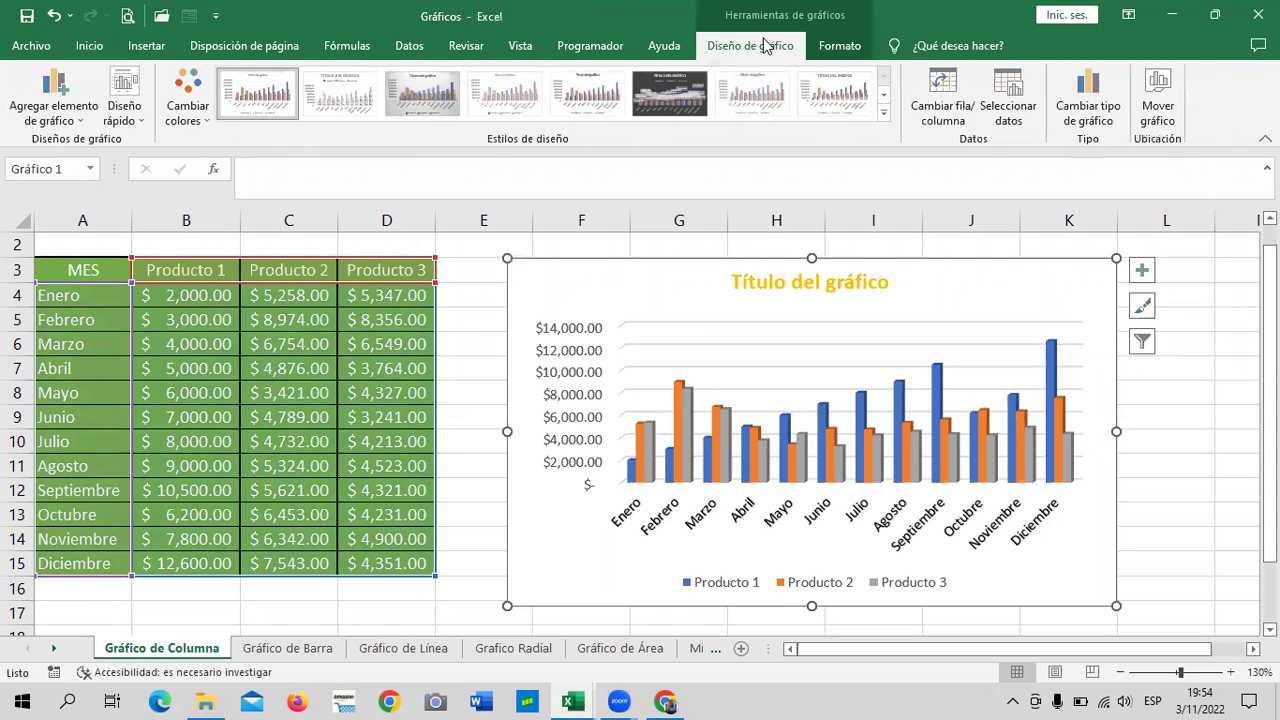
pyautogui.click(839, 46)
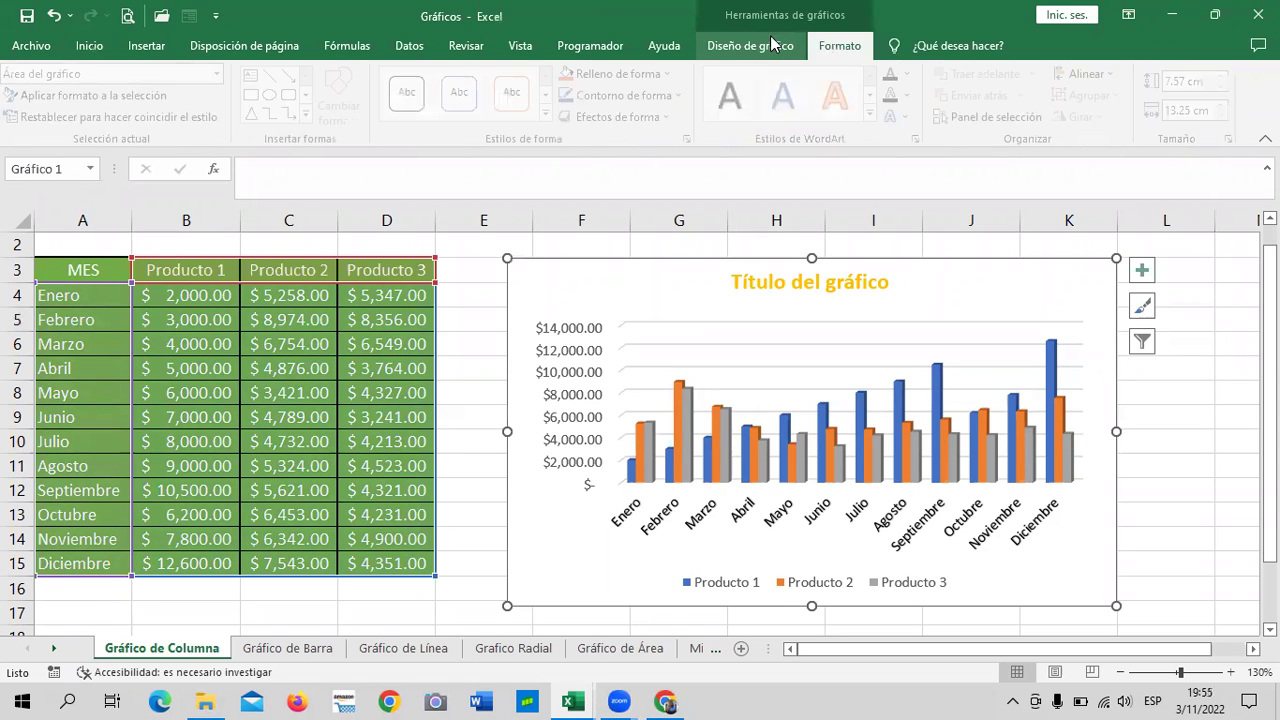
pyautogui.click(757, 47)
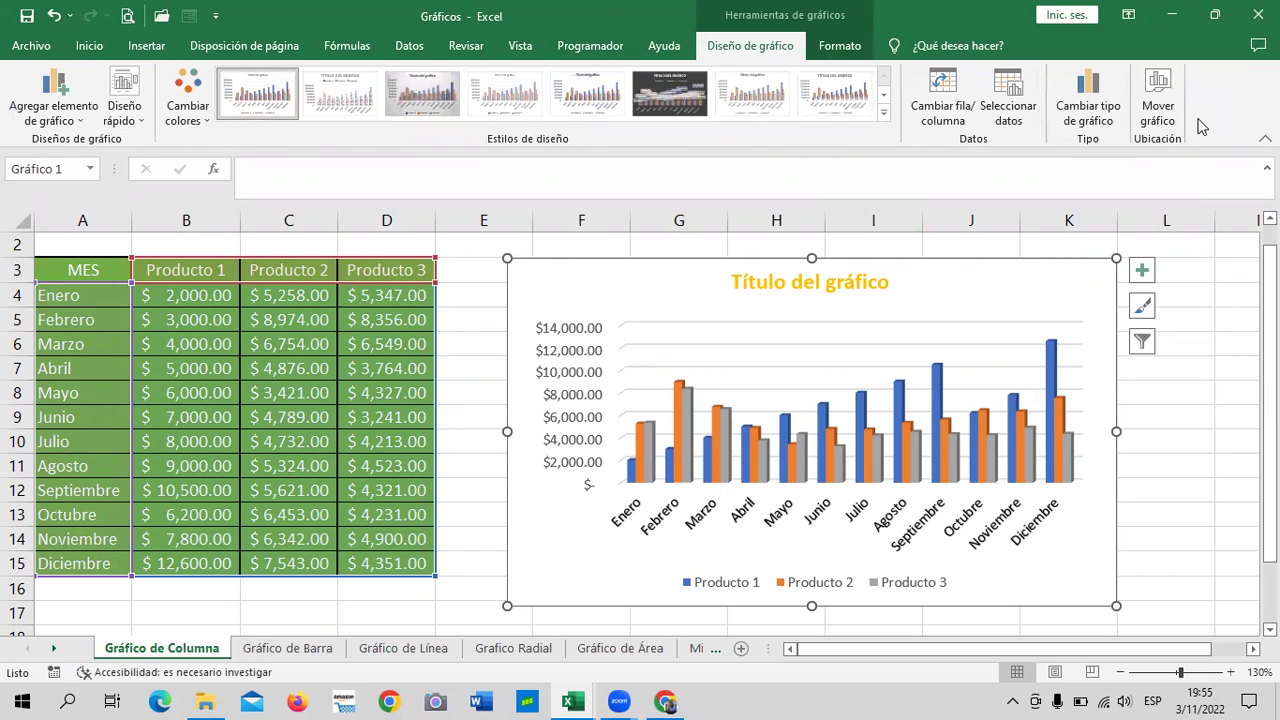
pyautogui.click(883, 112)
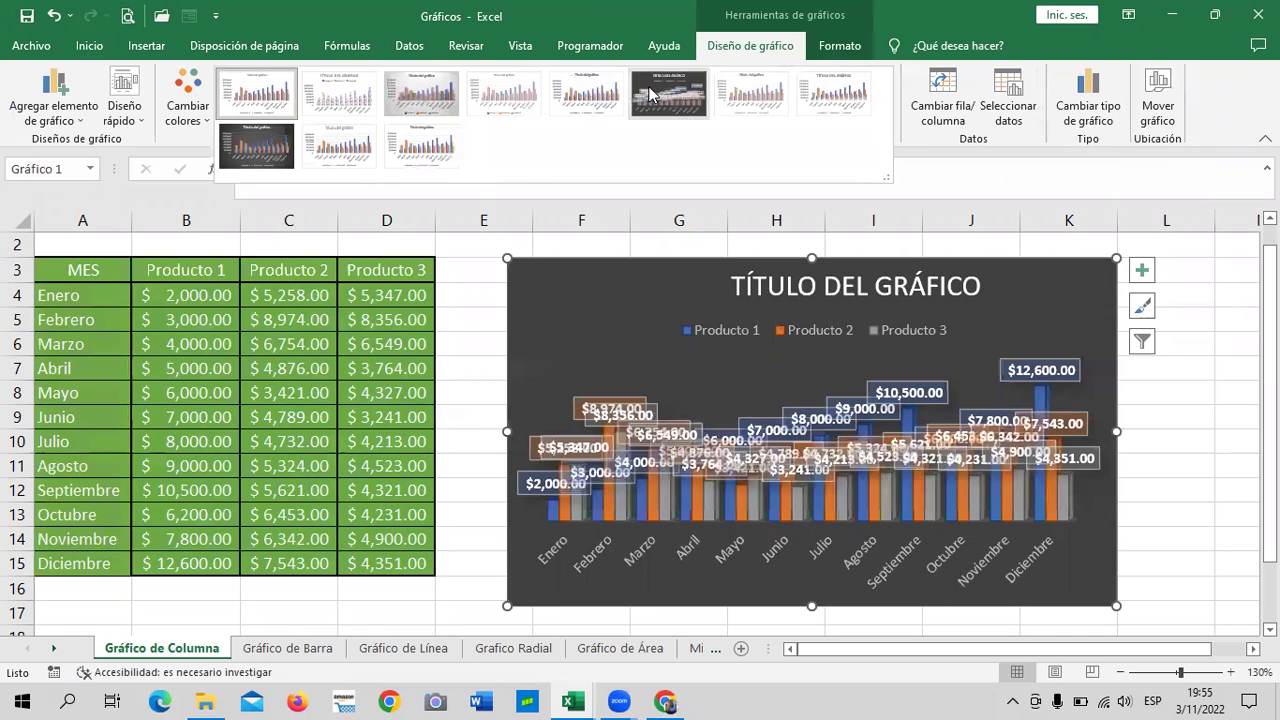
pyautogui.click(260, 150)
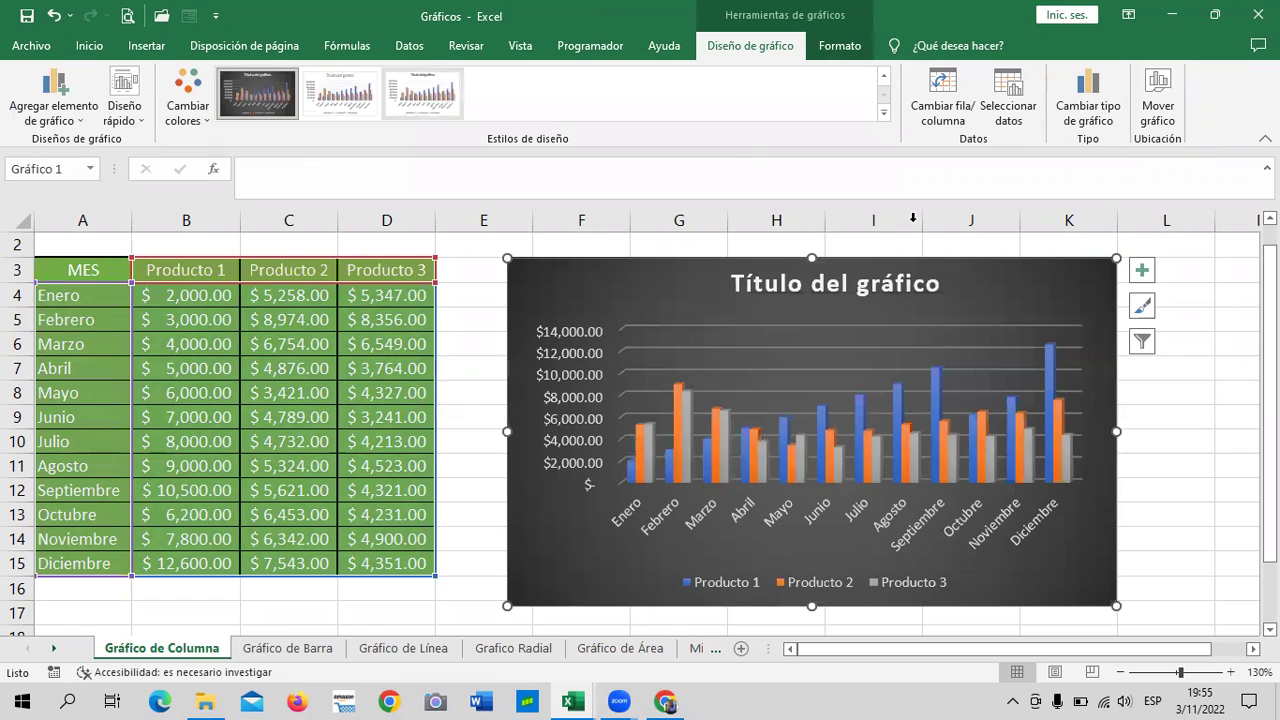
pyautogui.click(802, 282)
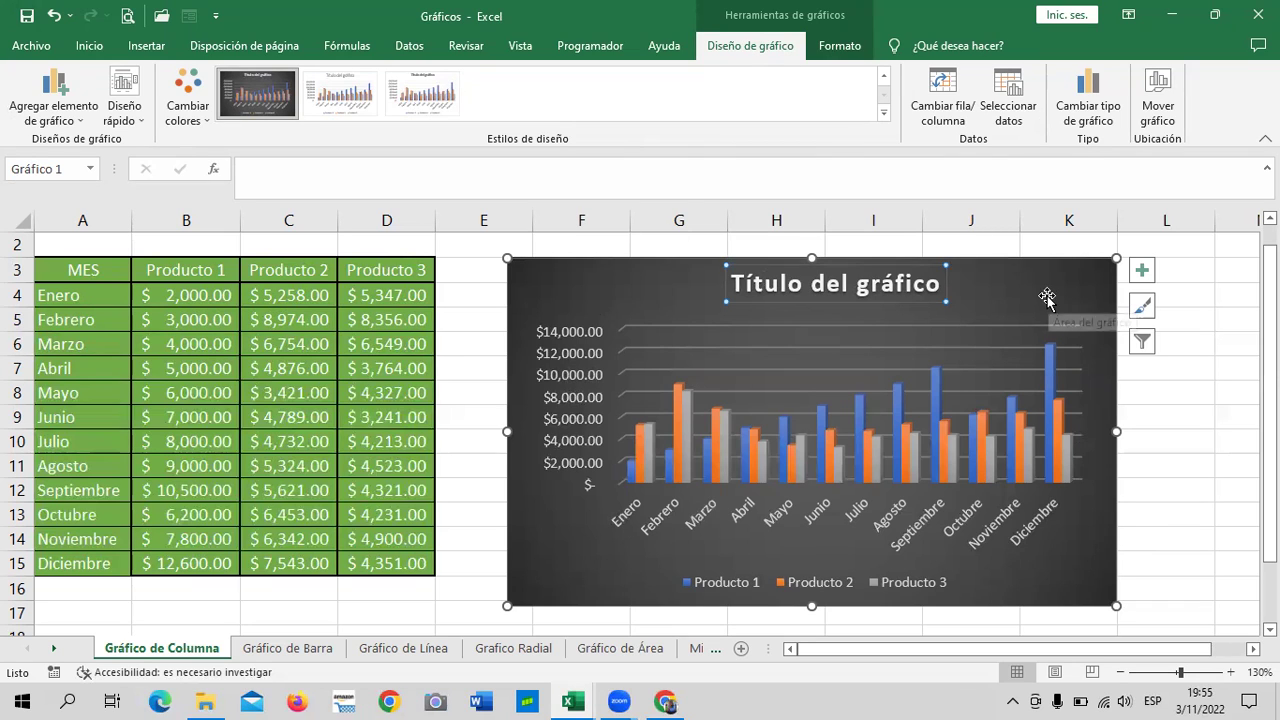
pyautogui.click(144, 124)
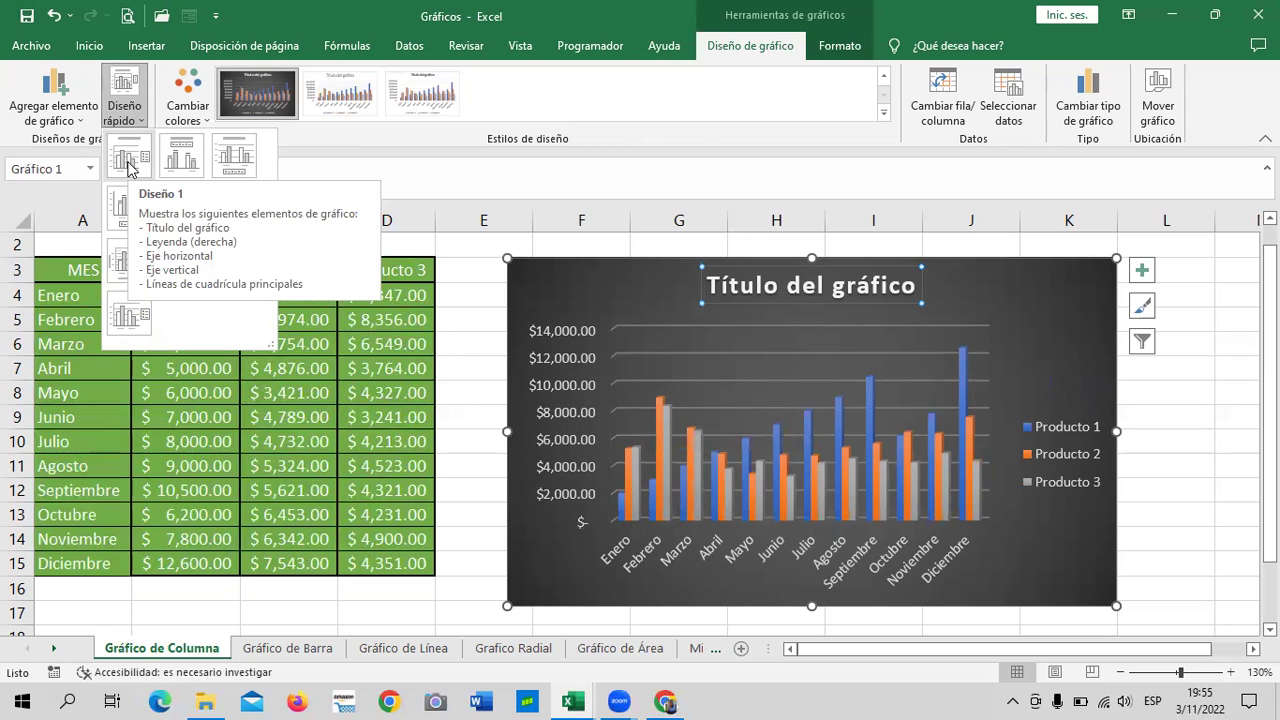
pyautogui.click(1040, 298)
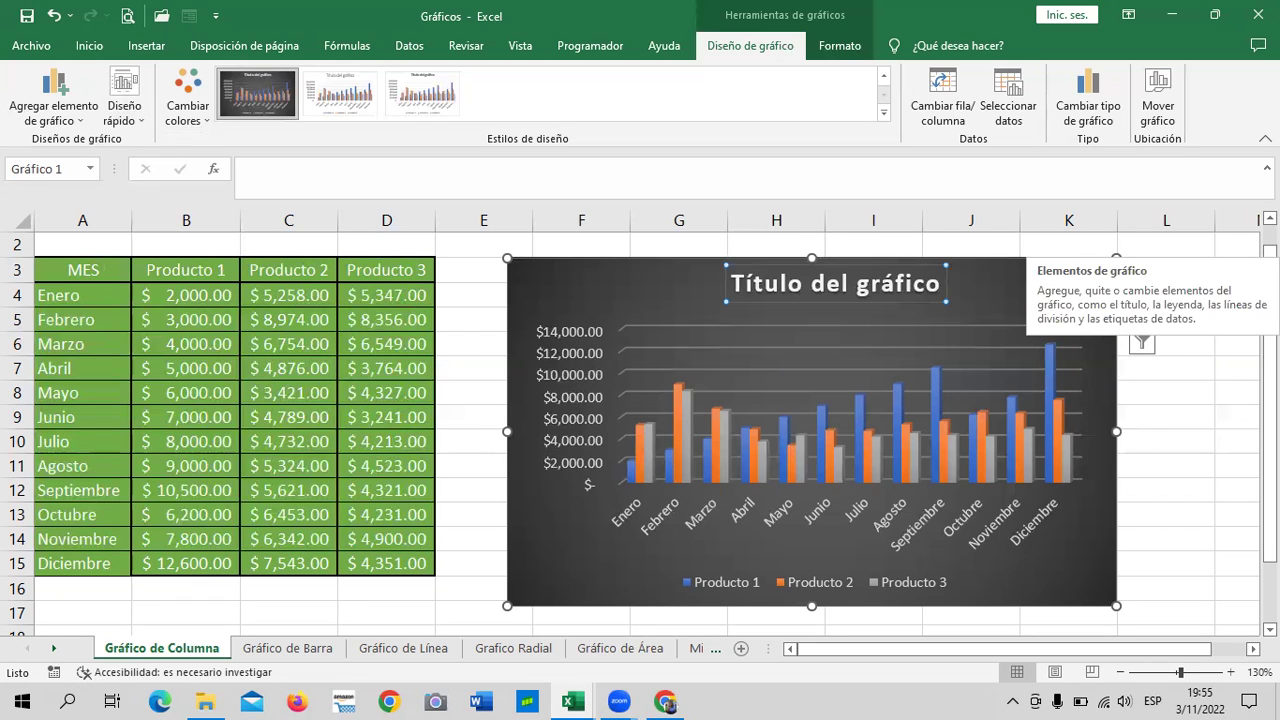
pyautogui.click(1171, 408)
# Step: In Elementos de gráfico, toggle Ejes off and back on so the axes stay visible
pyautogui.click(1045, 285)
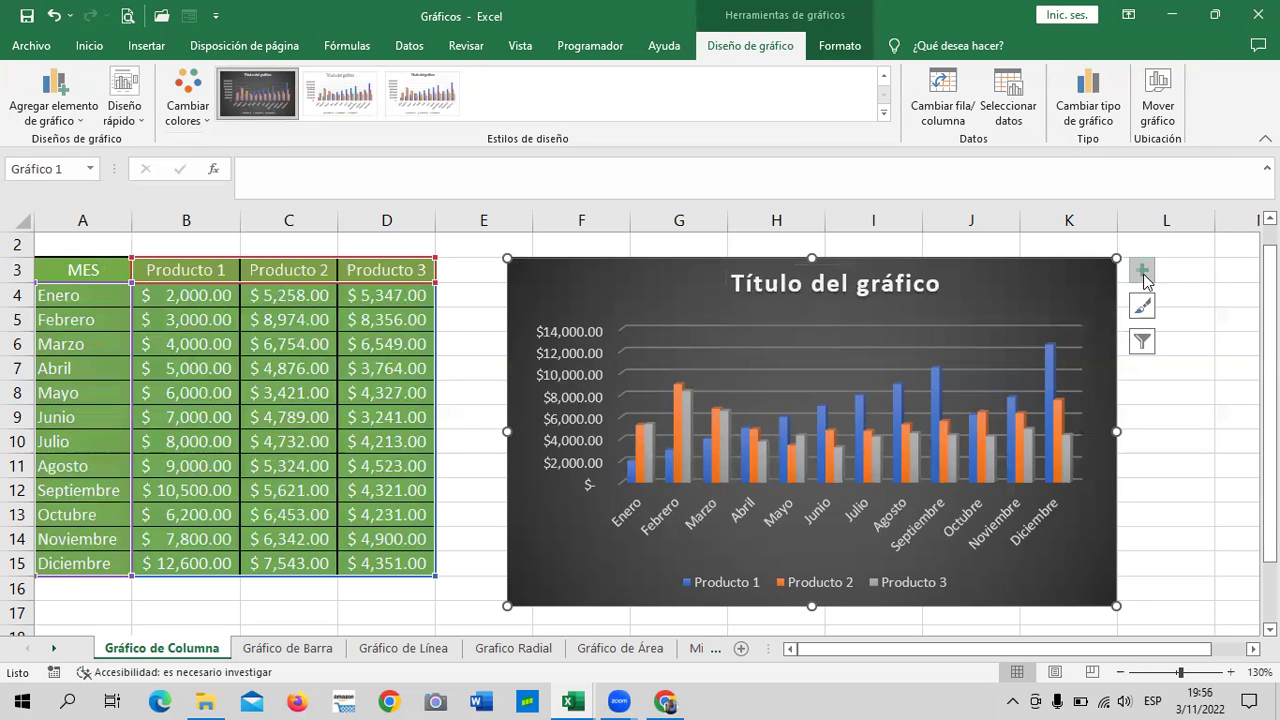
pyautogui.click(1145, 274)
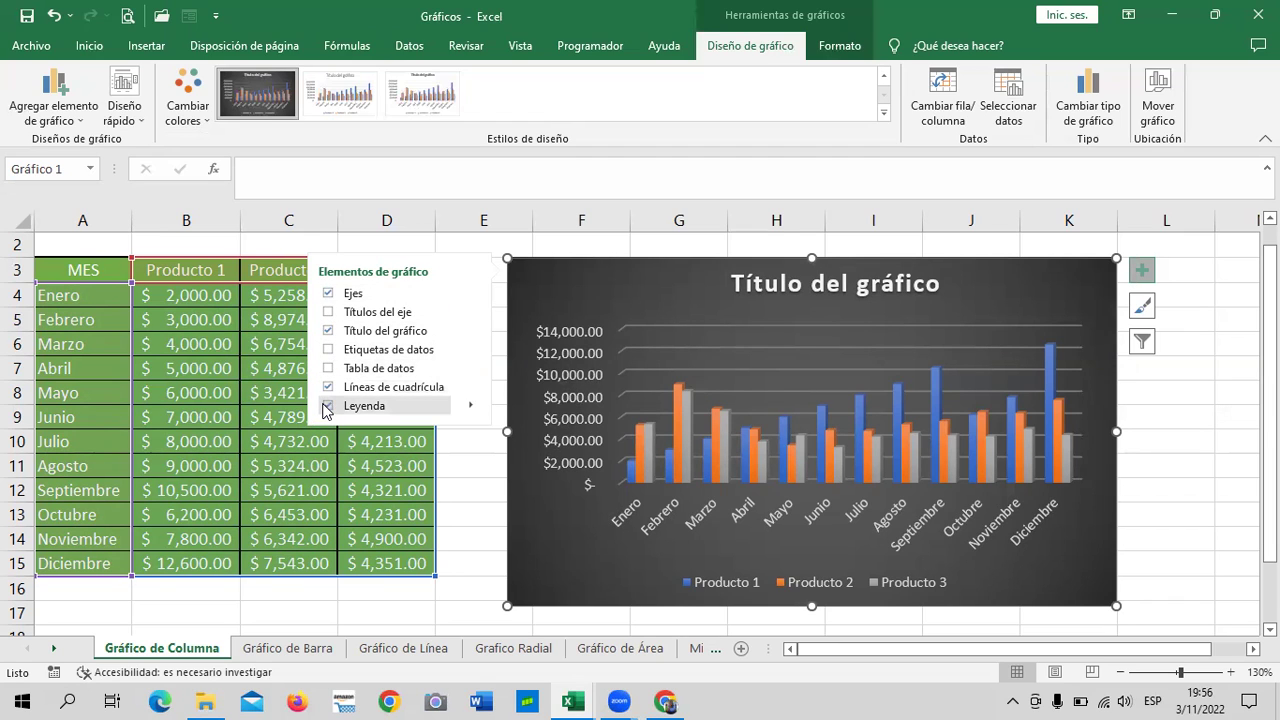
pyautogui.click(327, 295)
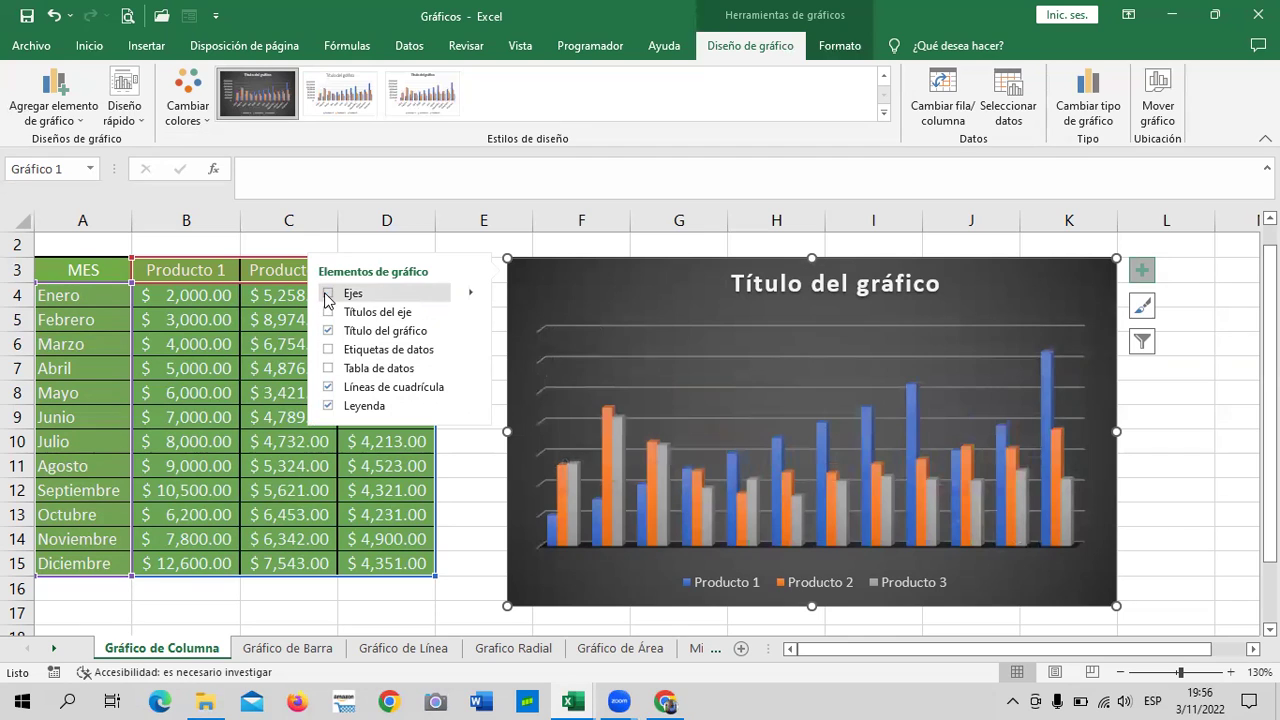
pyautogui.click(327, 294)
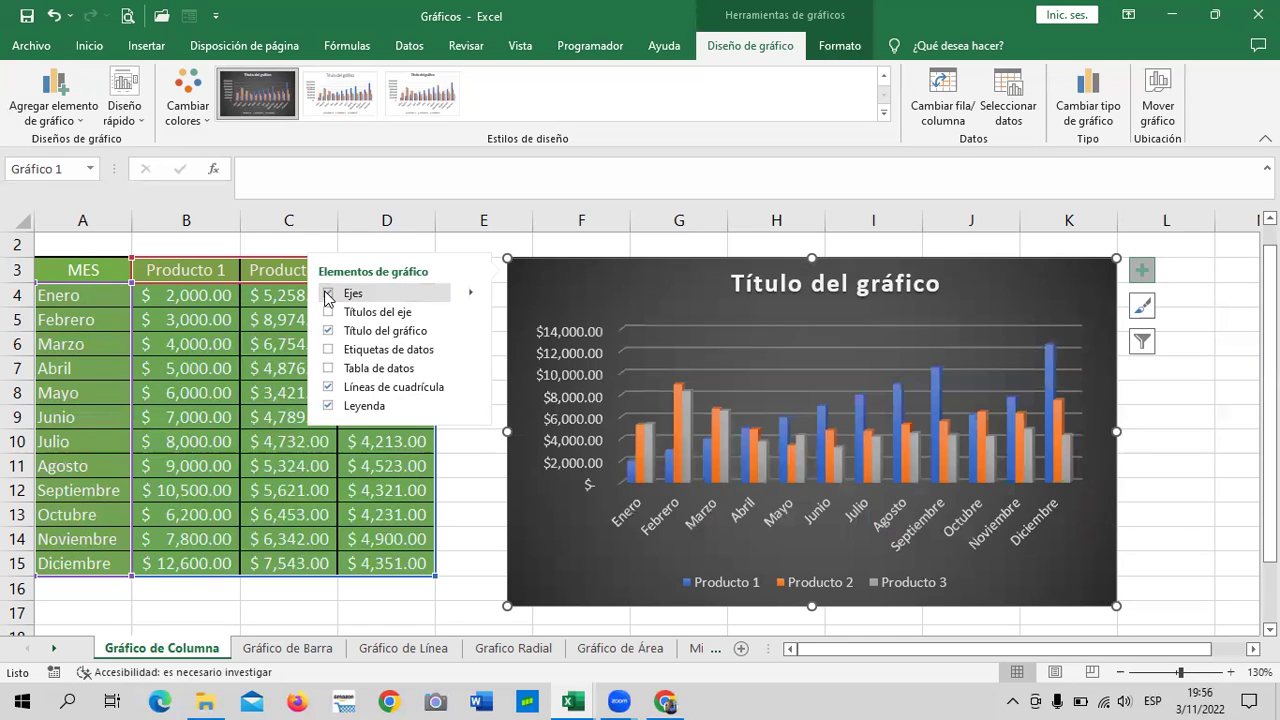
pyautogui.click(327, 294)
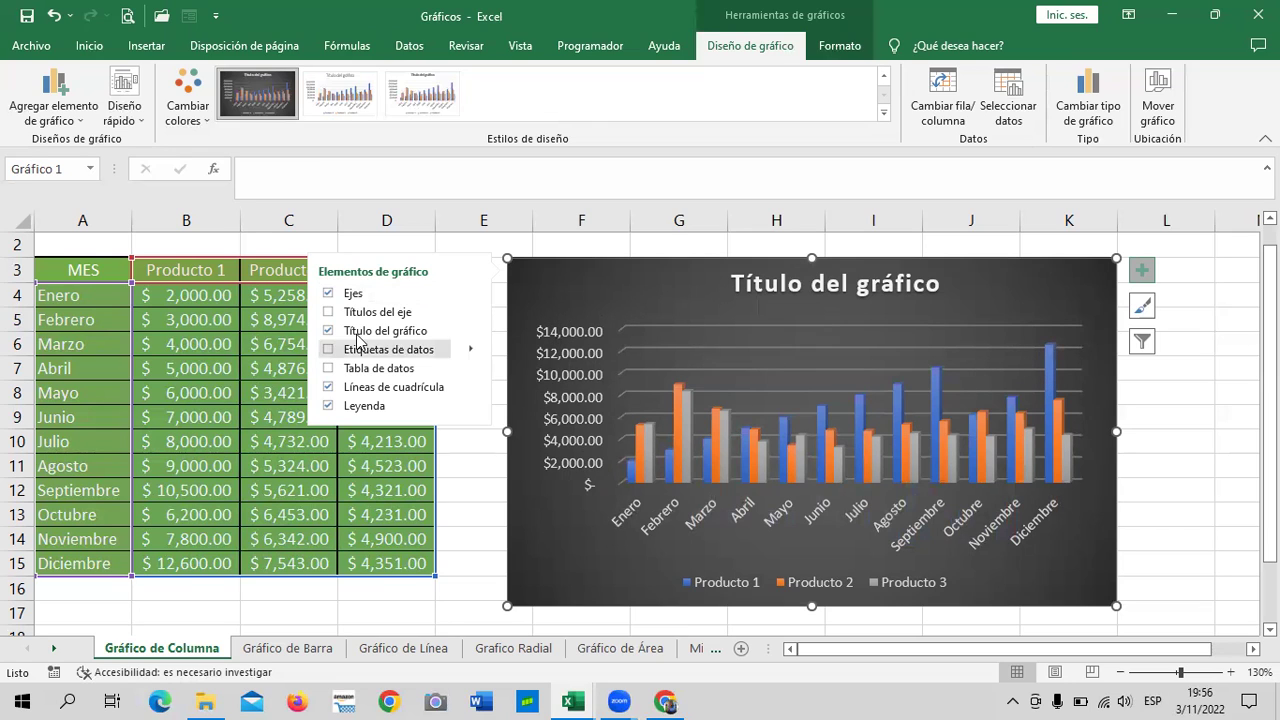
# Step: Turn on Títulos del eje so both axes show TÍTULO DEL EJE, then reselect the chart
pyautogui.click(330, 313)
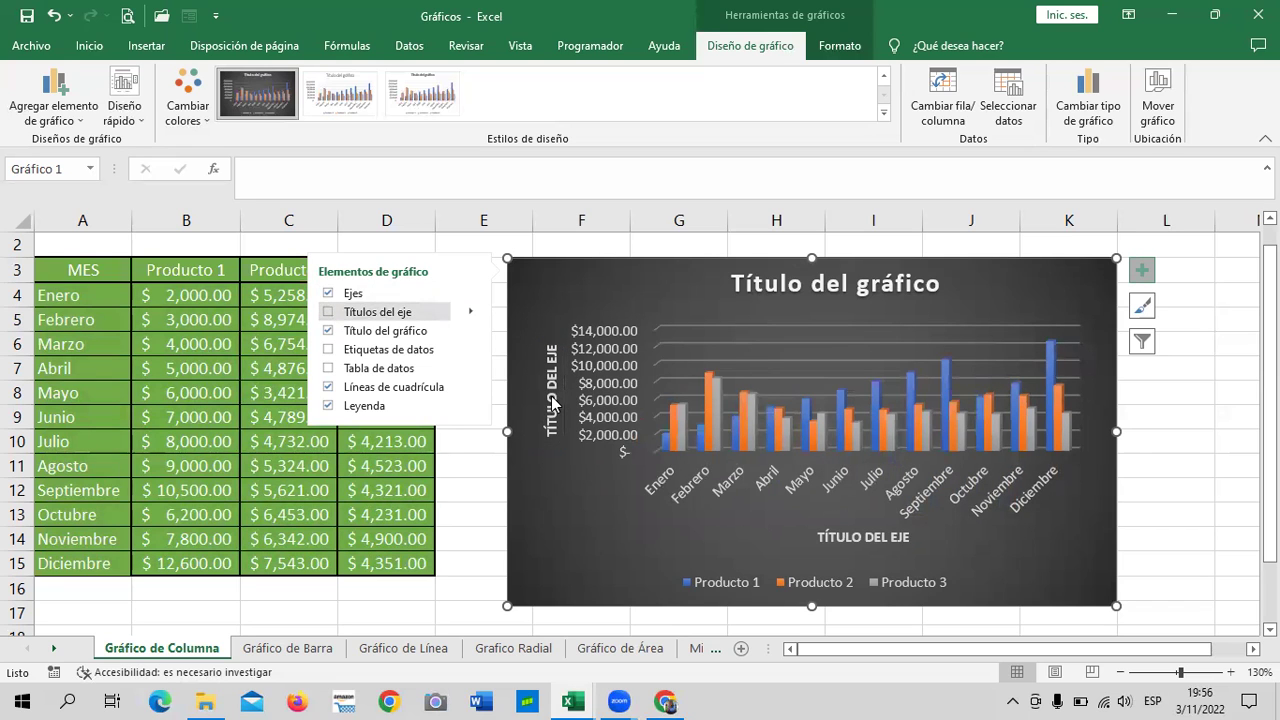
pyautogui.click(330, 313)
pyautogui.click(327, 313)
pyautogui.click(327, 313)
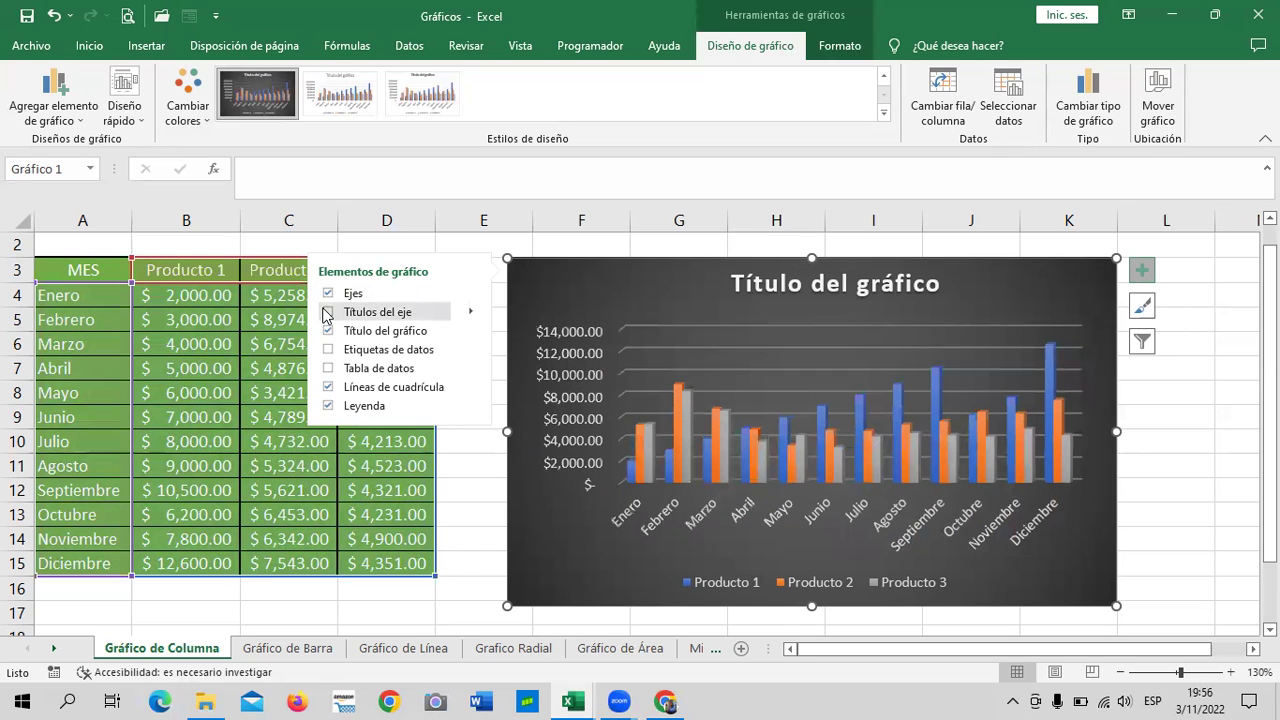
pyautogui.click(327, 313)
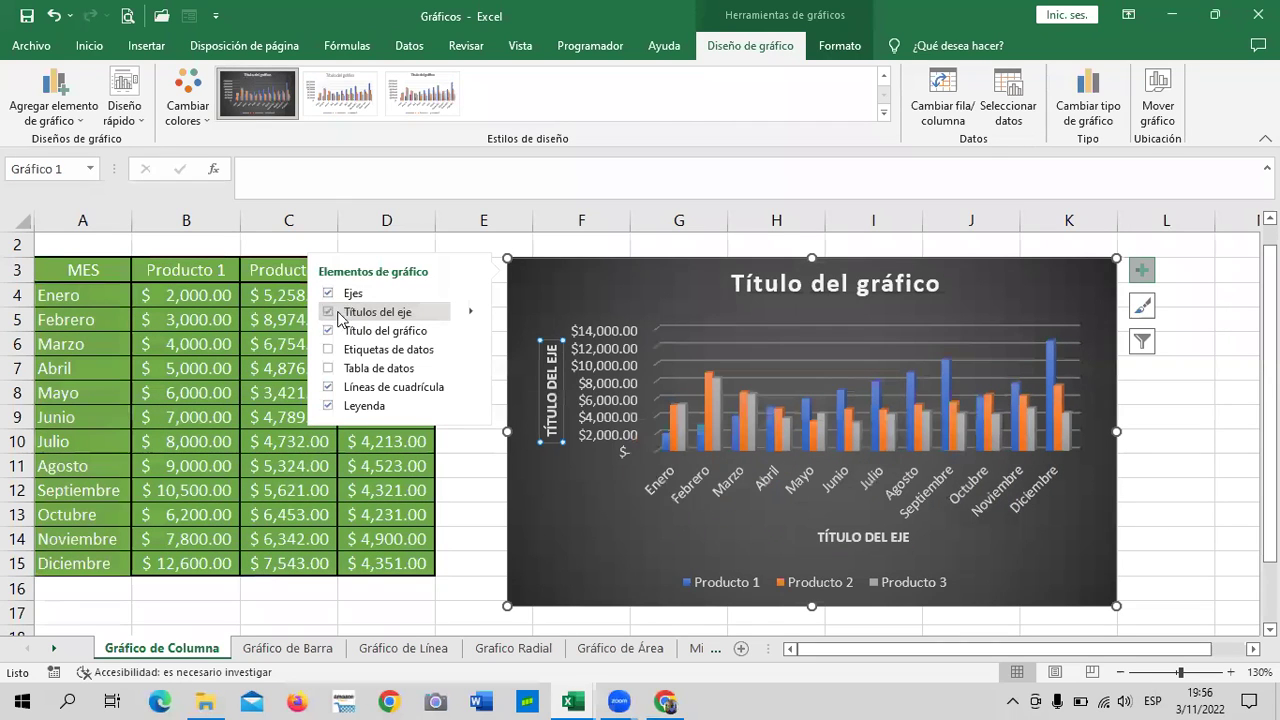
pyautogui.click(548, 380)
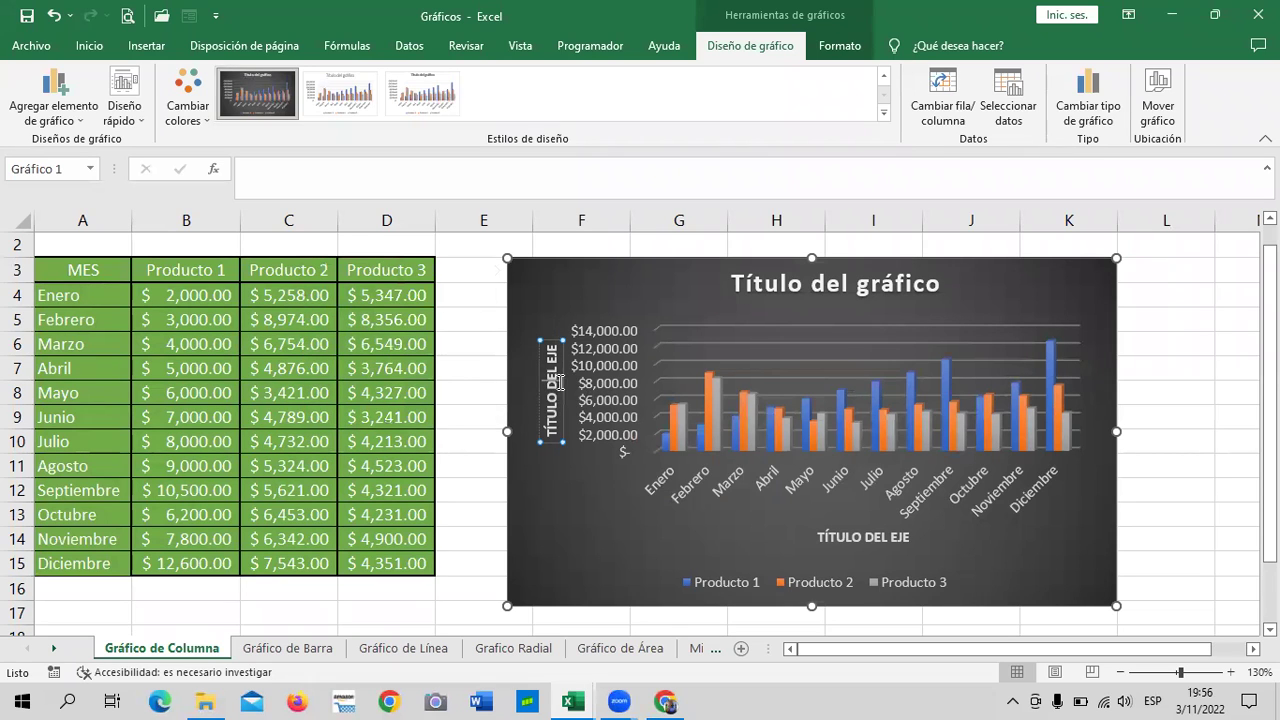
pyautogui.click(958, 294)
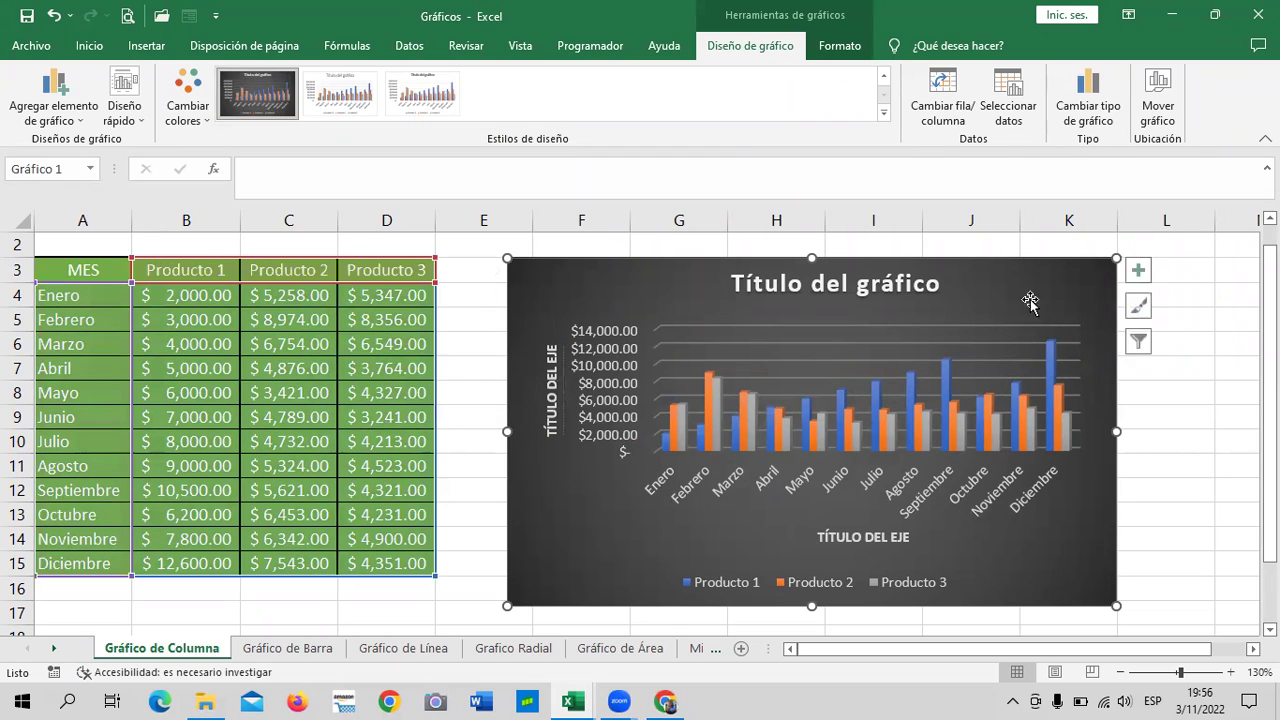
pyautogui.click(1142, 270)
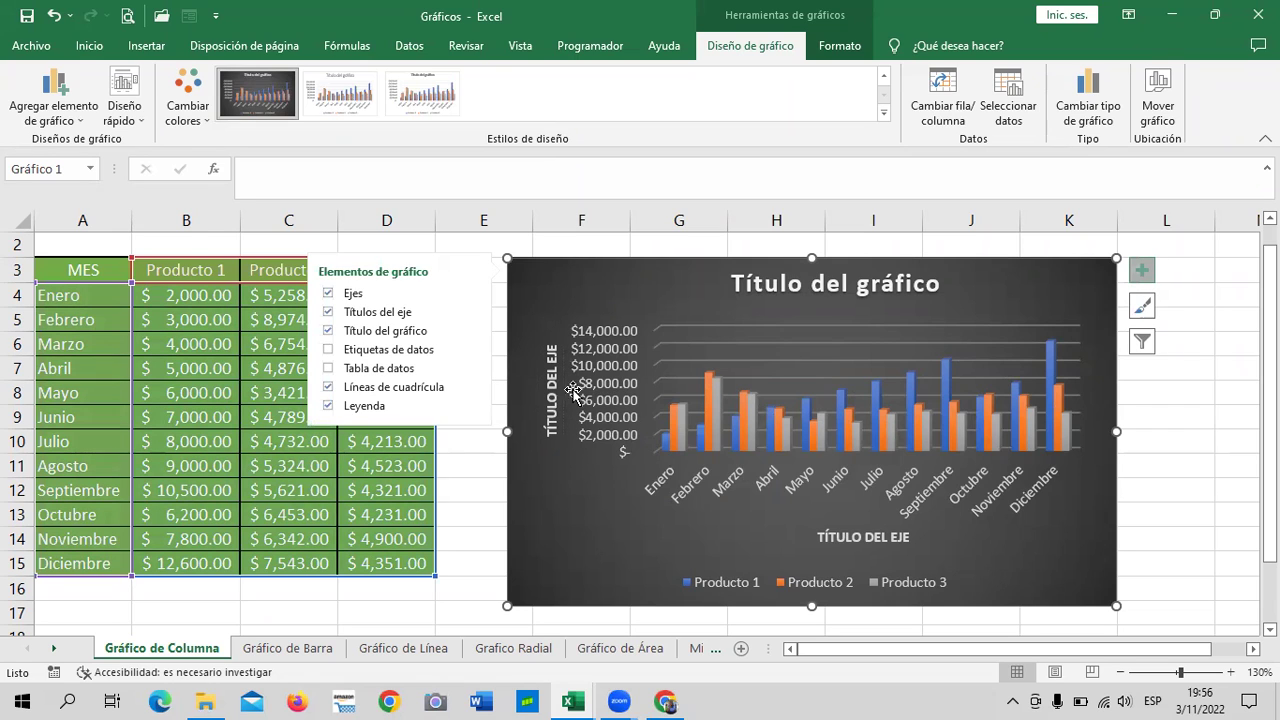
pyautogui.click(328, 311)
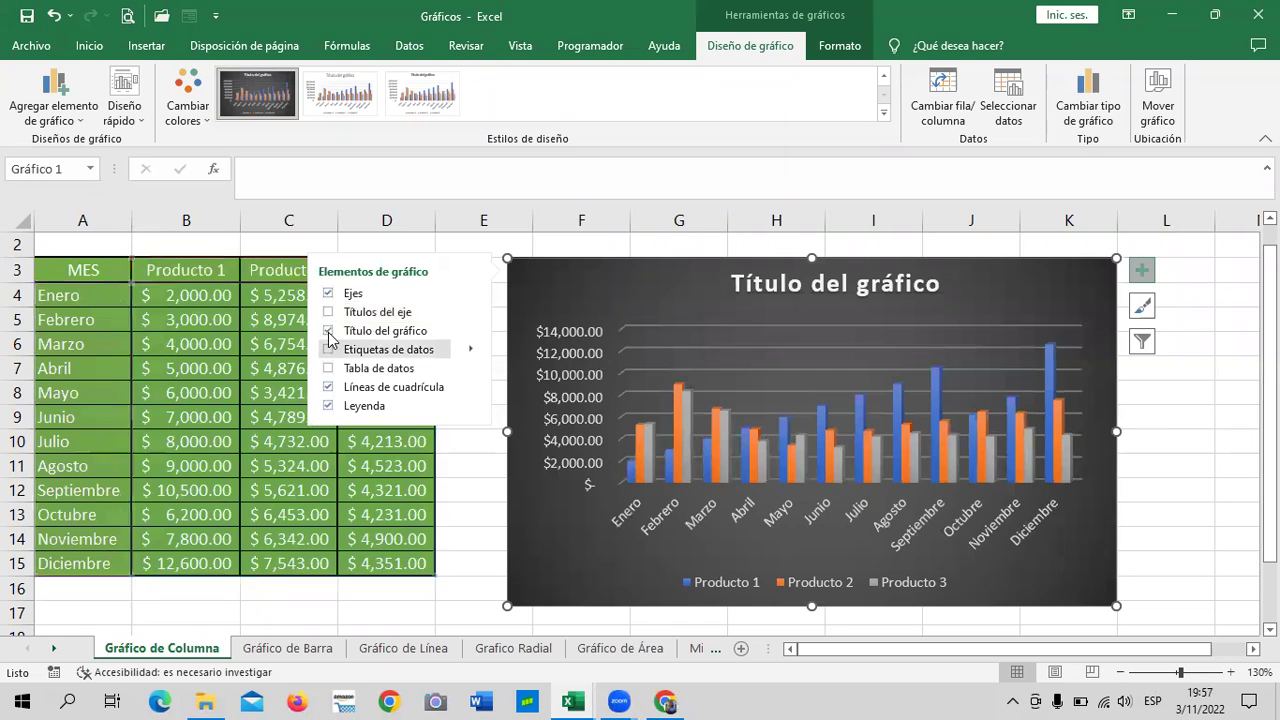
pyautogui.click(328, 331)
pyautogui.click(328, 331)
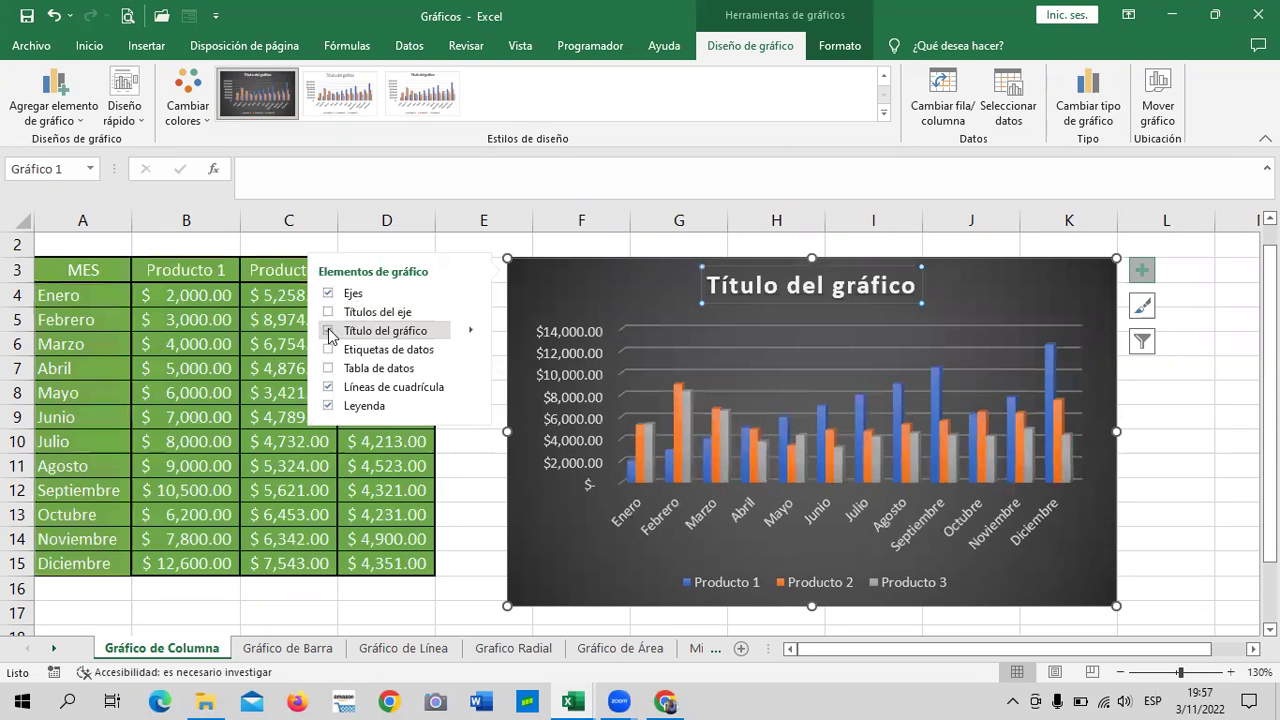
pyautogui.click(329, 331)
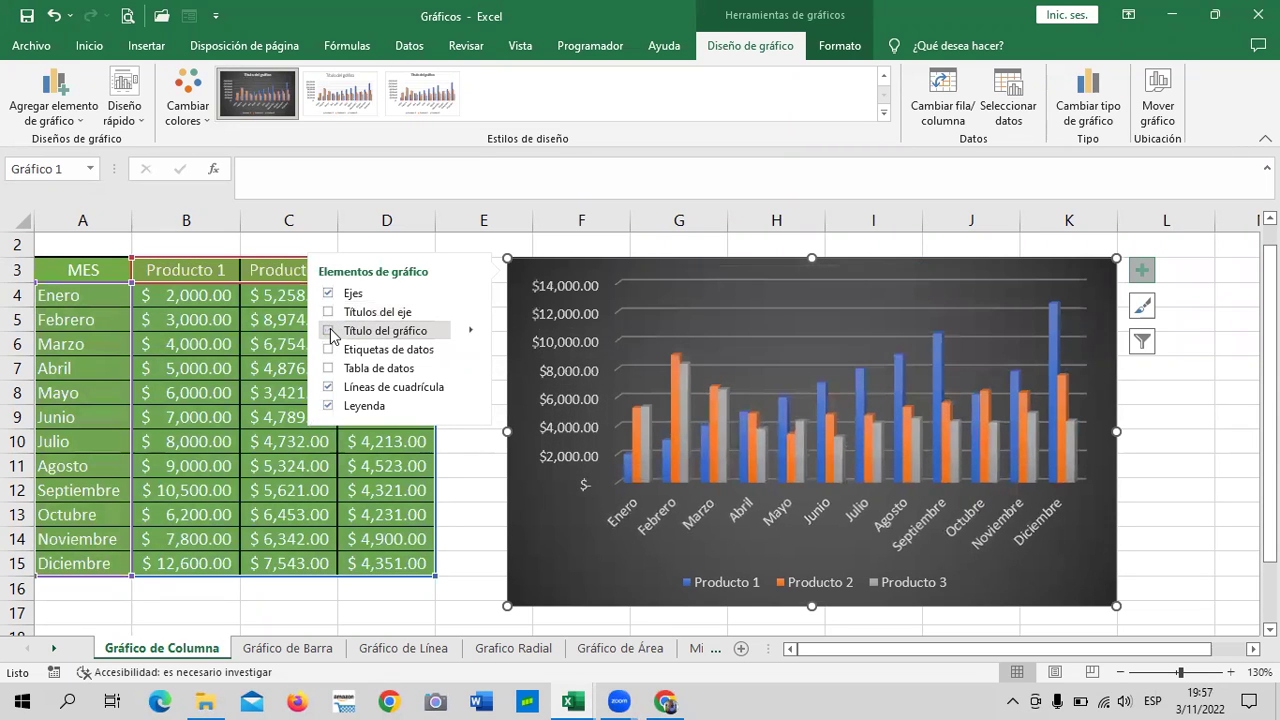
pyautogui.click(329, 331)
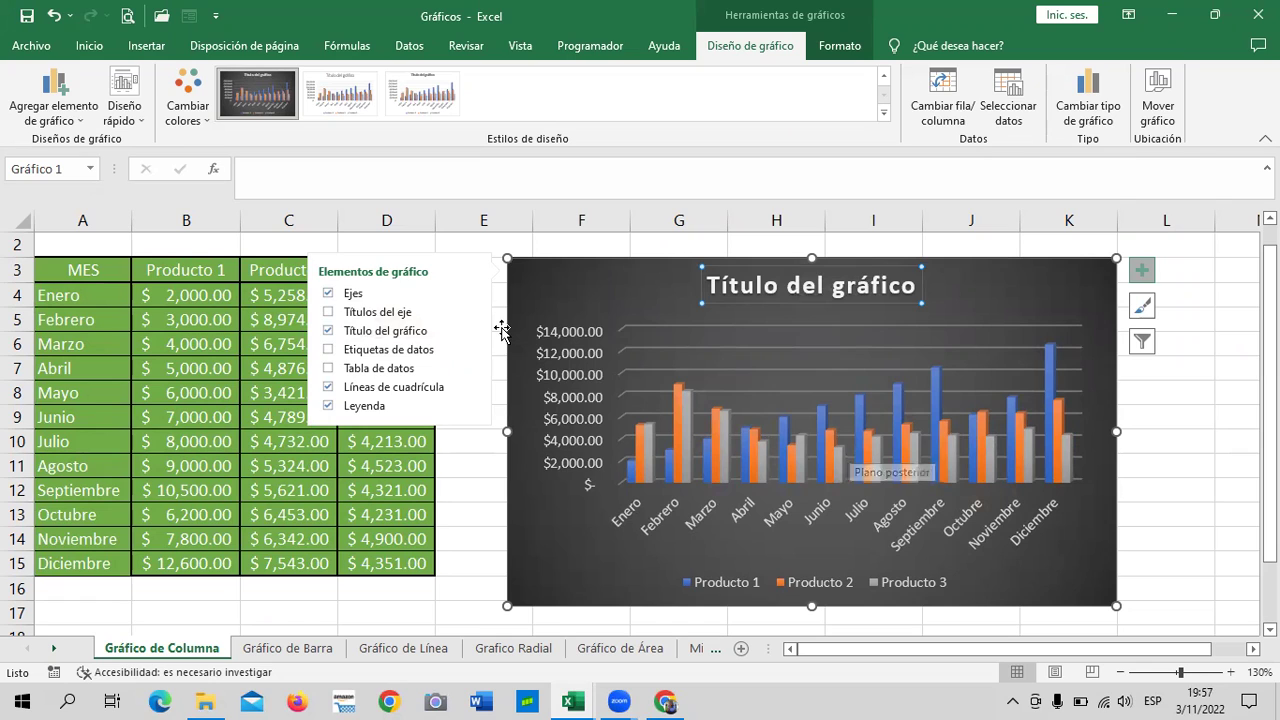
pyautogui.click(329, 349)
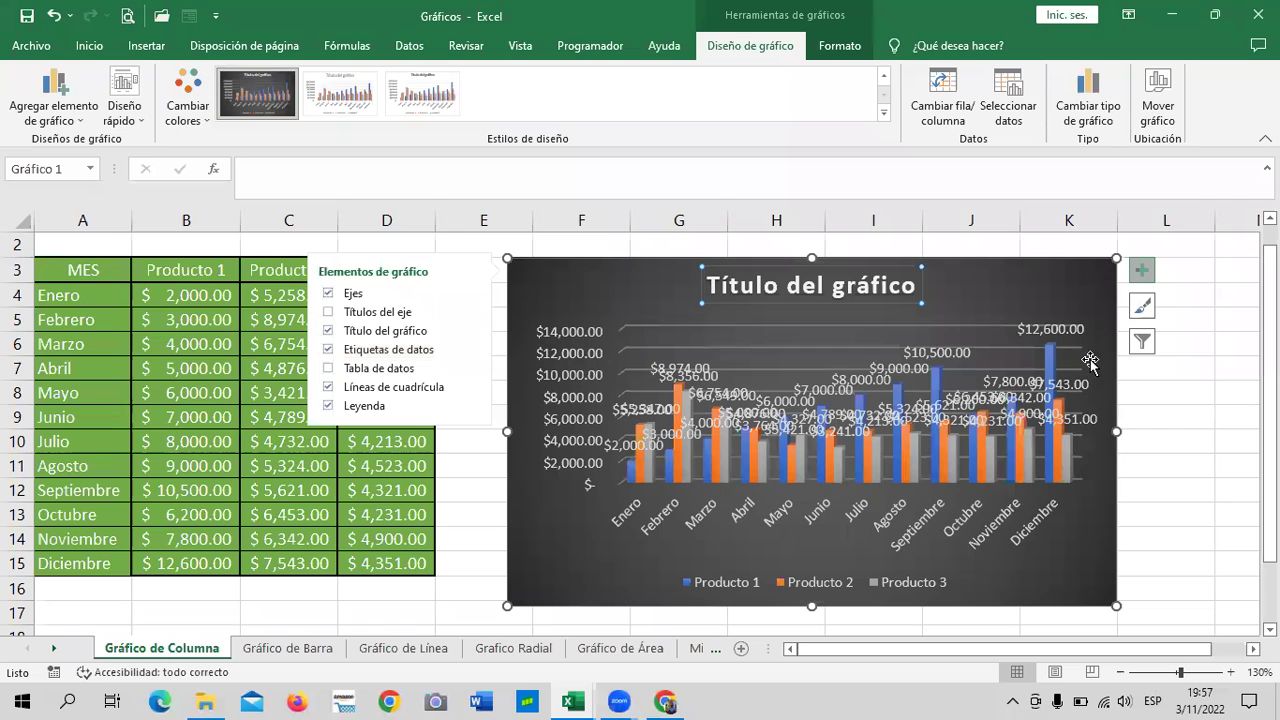
pyautogui.moveTo(818, 425)
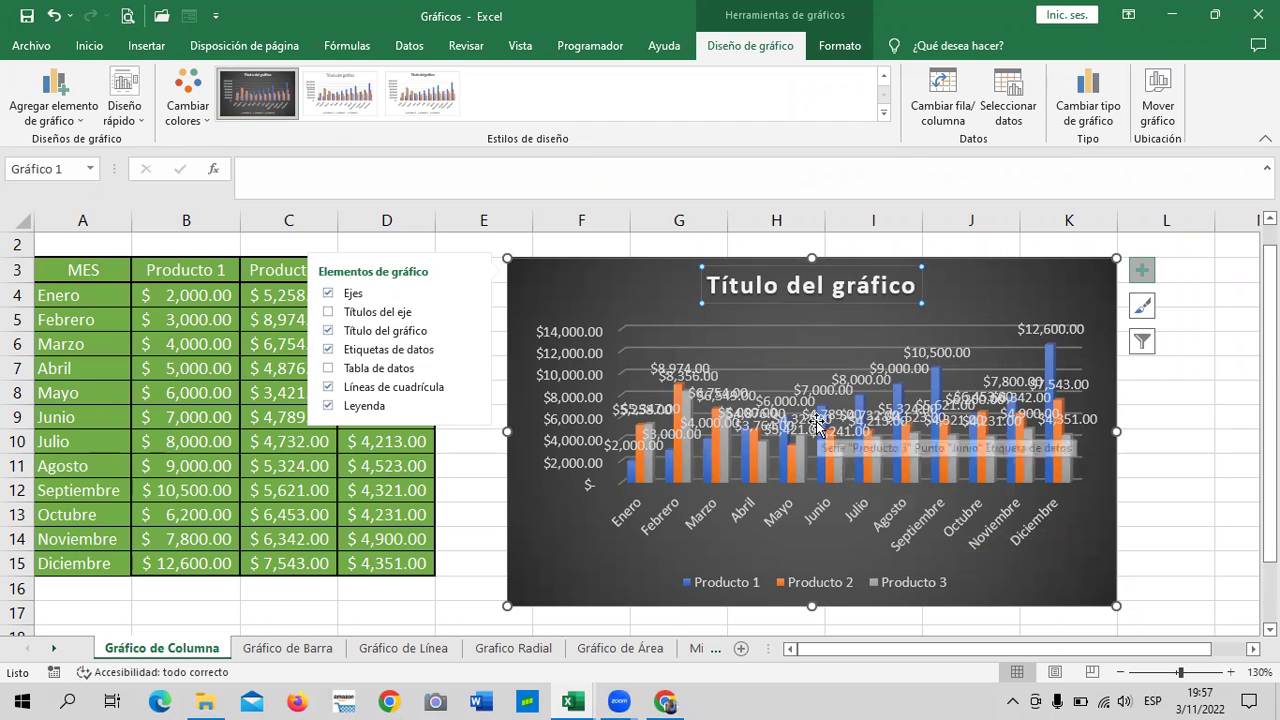
pyautogui.click(329, 350)
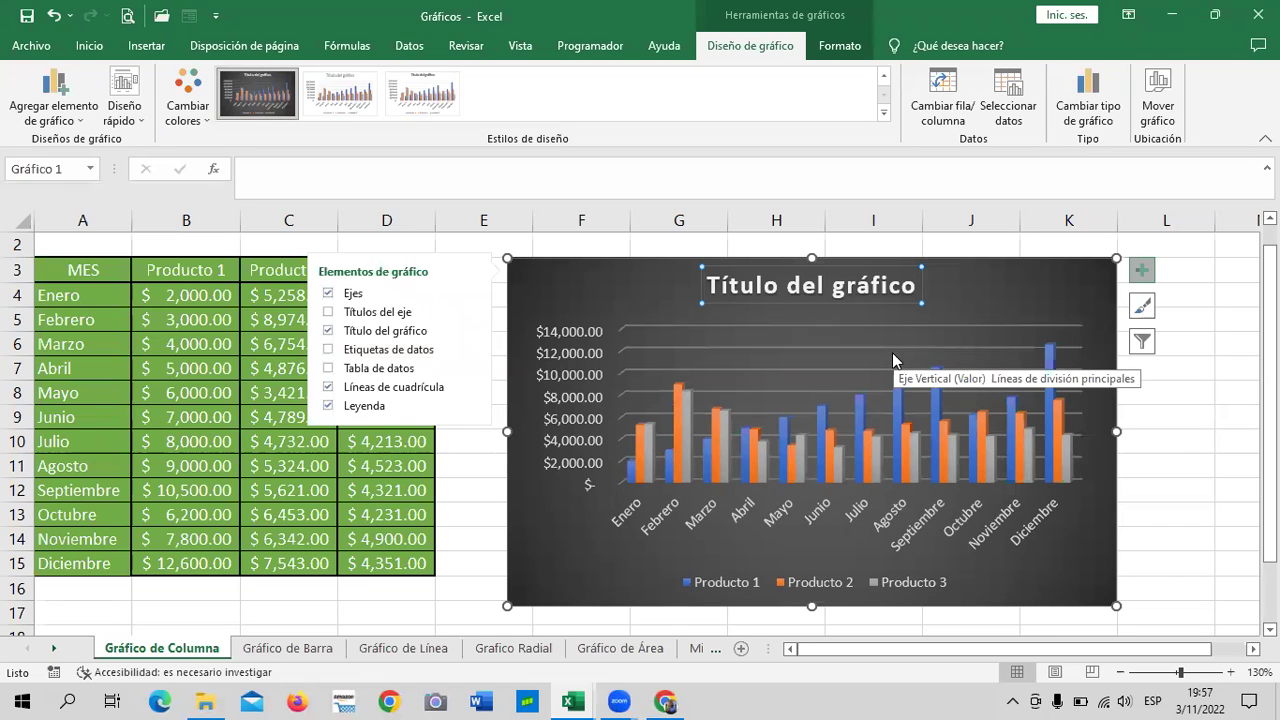
# Step: Toggle Tabla de datos on and off, gridlines off and on, and Leyenda off and on
pyautogui.click(328, 369)
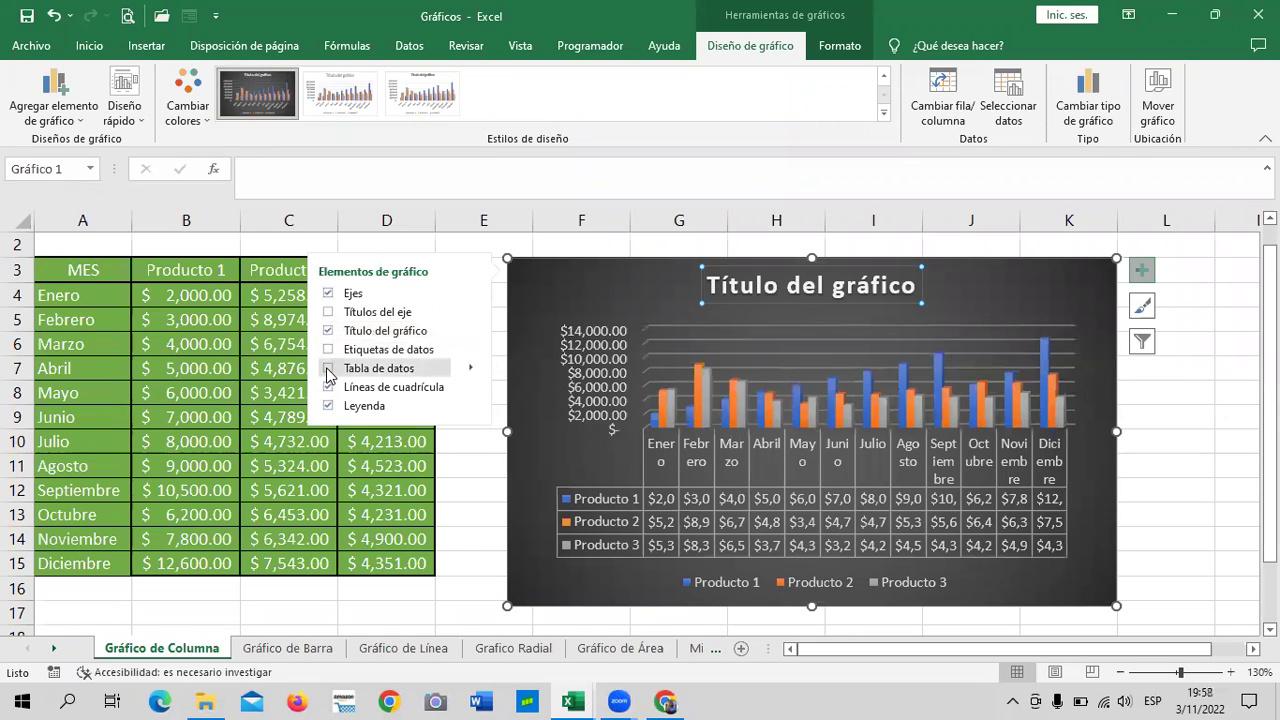
pyautogui.click(328, 369)
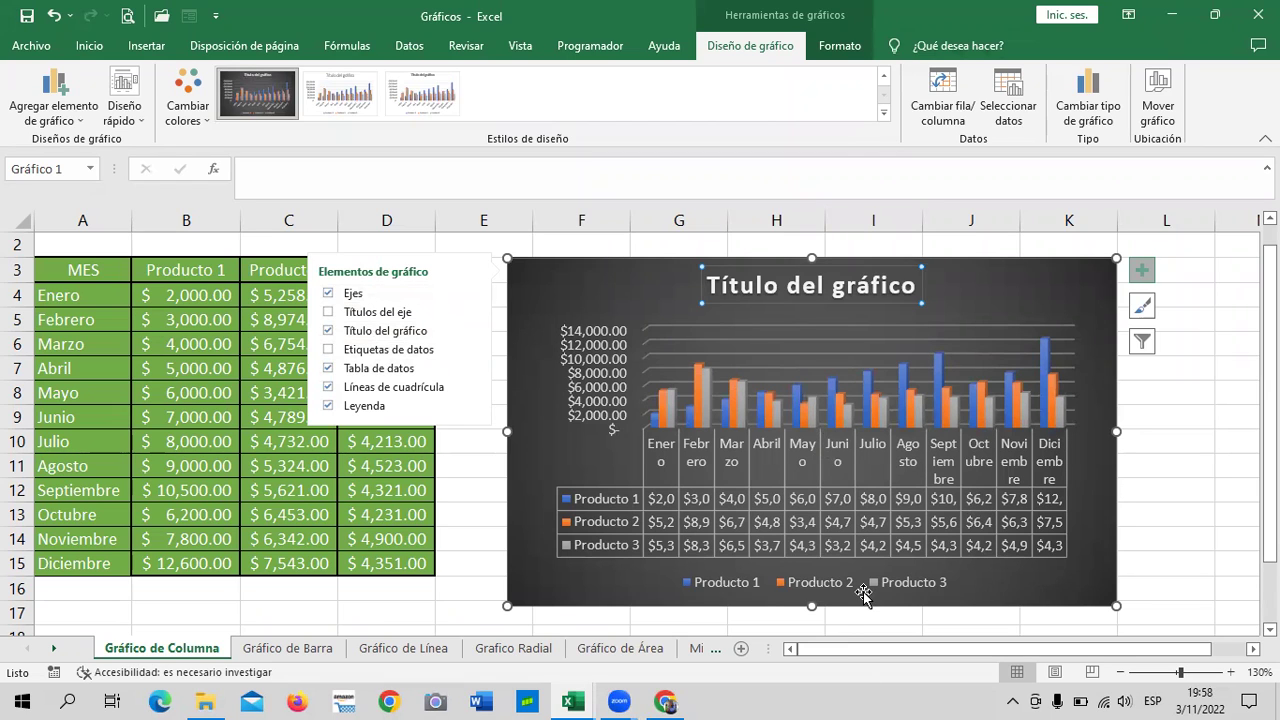
pyautogui.click(328, 368)
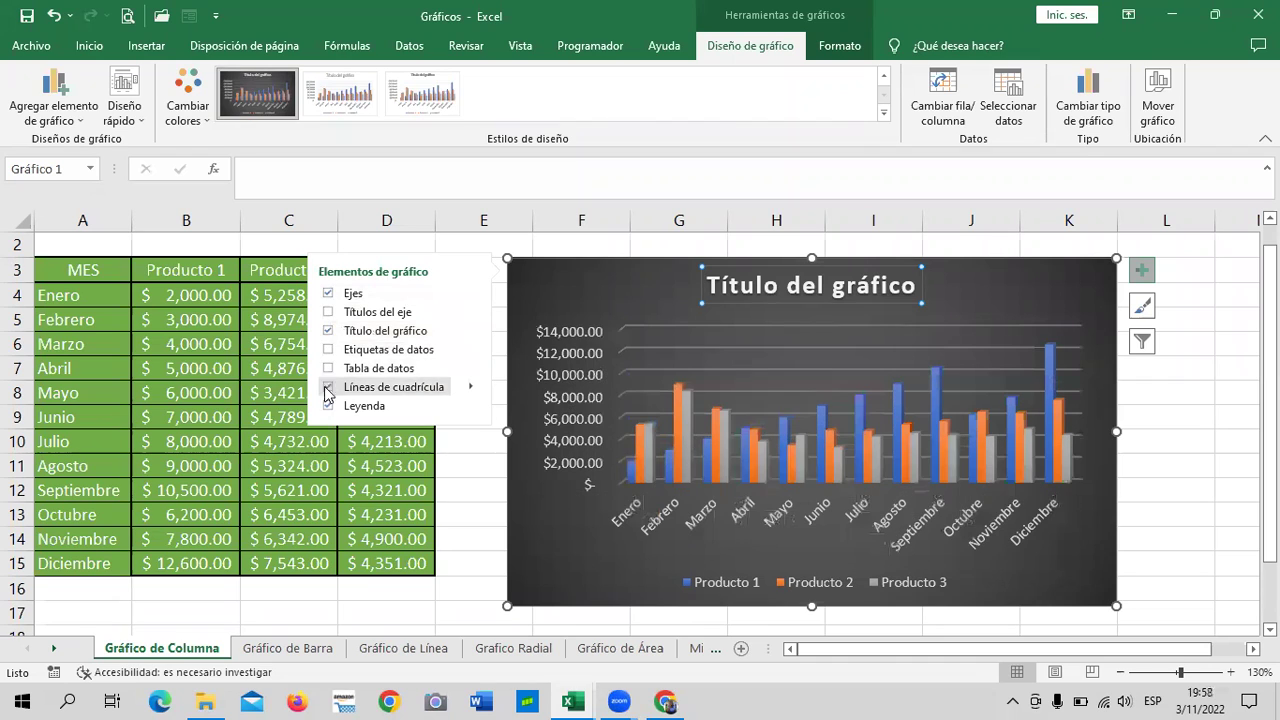
pyautogui.click(328, 387)
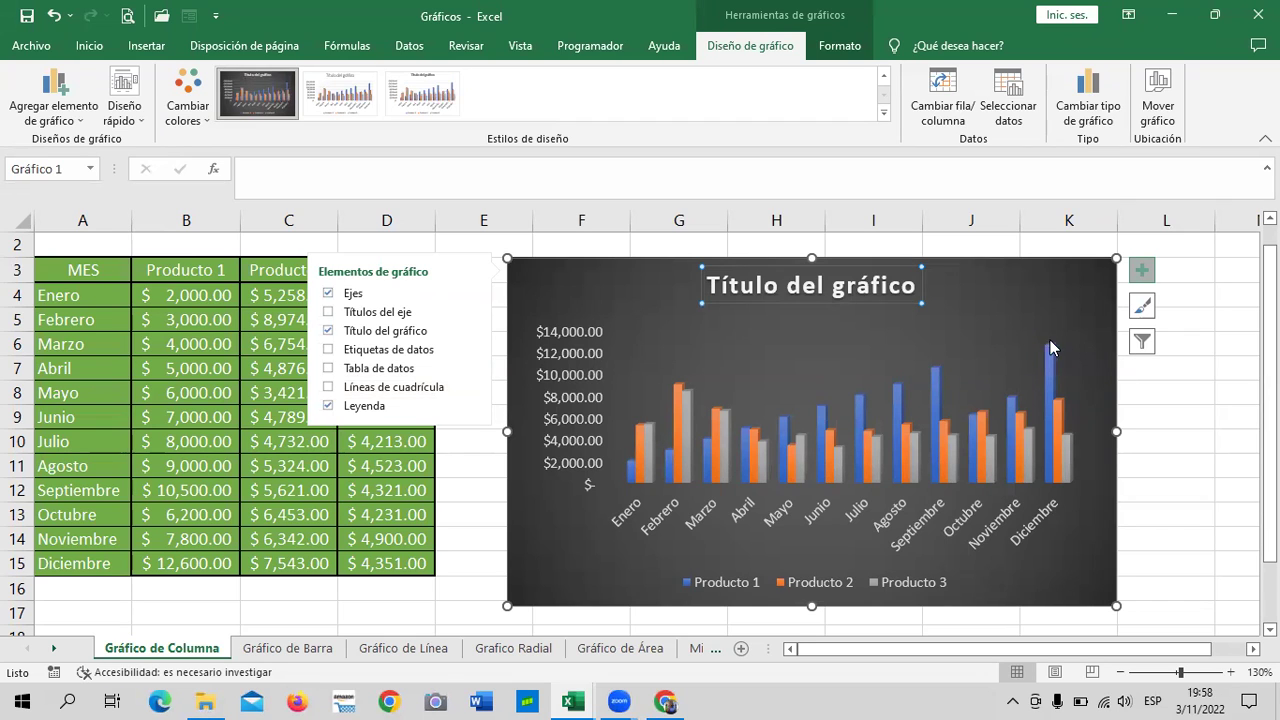
pyautogui.click(329, 387)
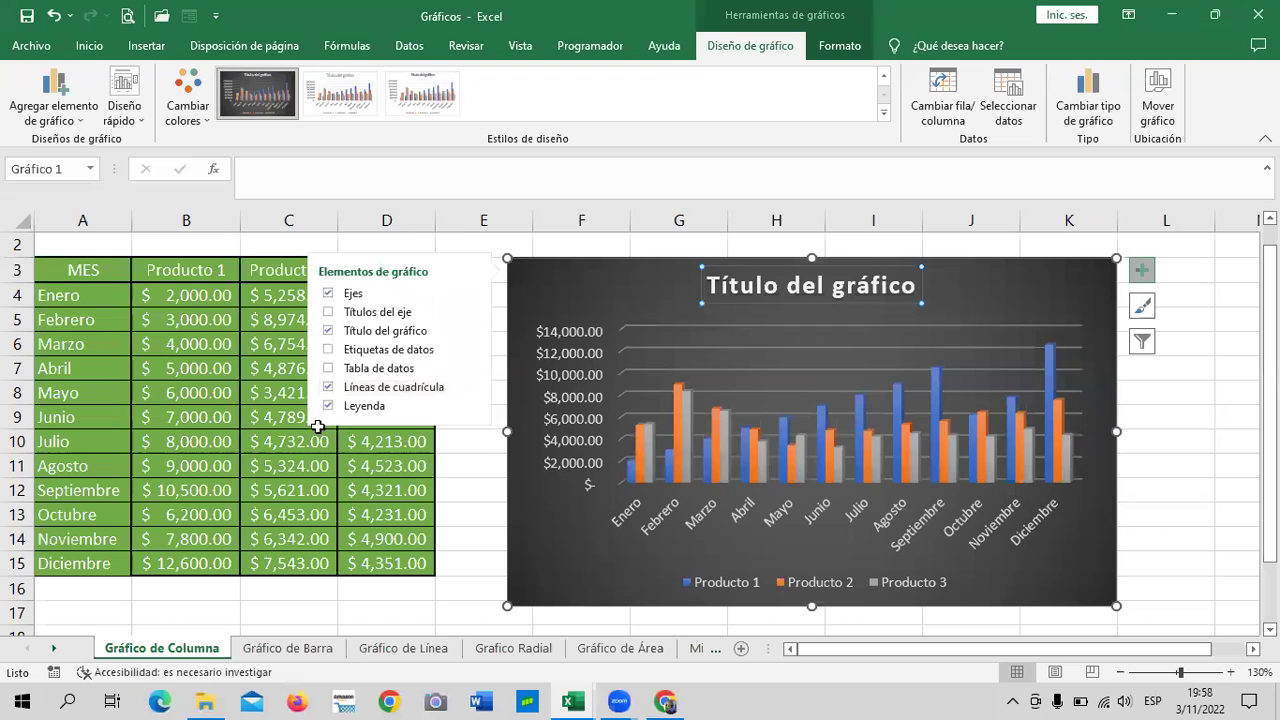
pyautogui.click(329, 406)
pyautogui.click(329, 406)
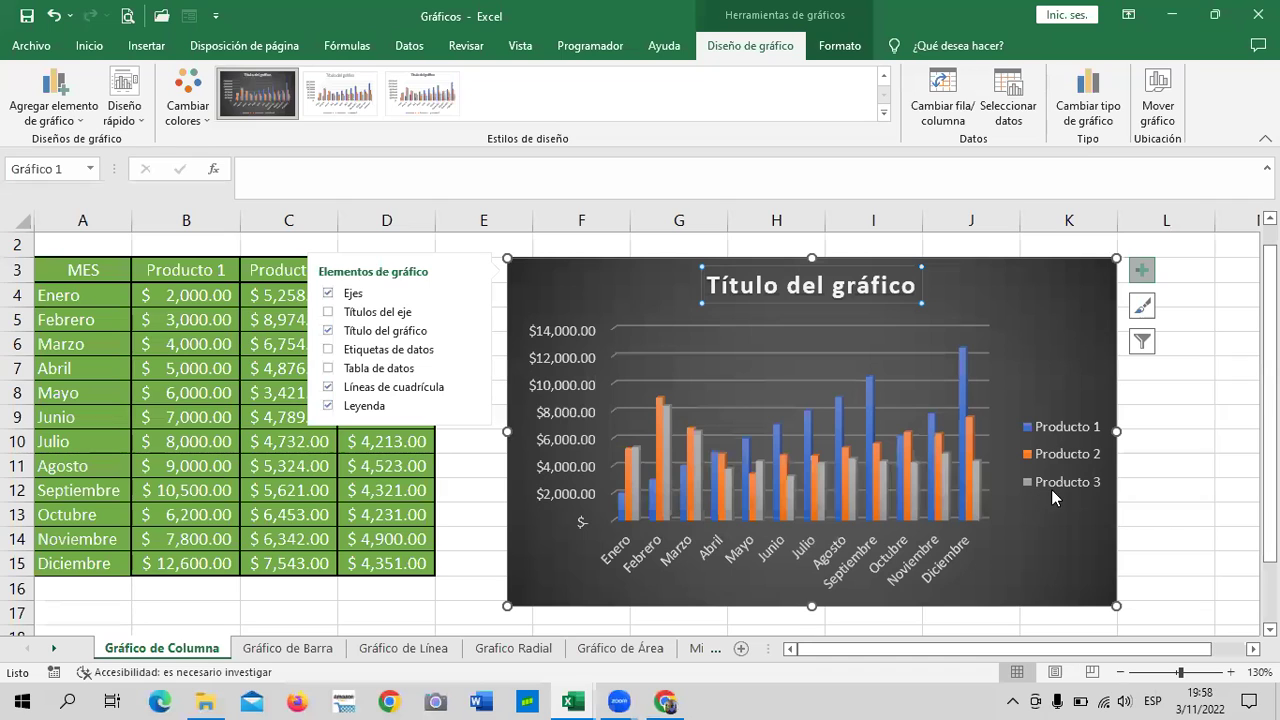
pyautogui.click(962, 356)
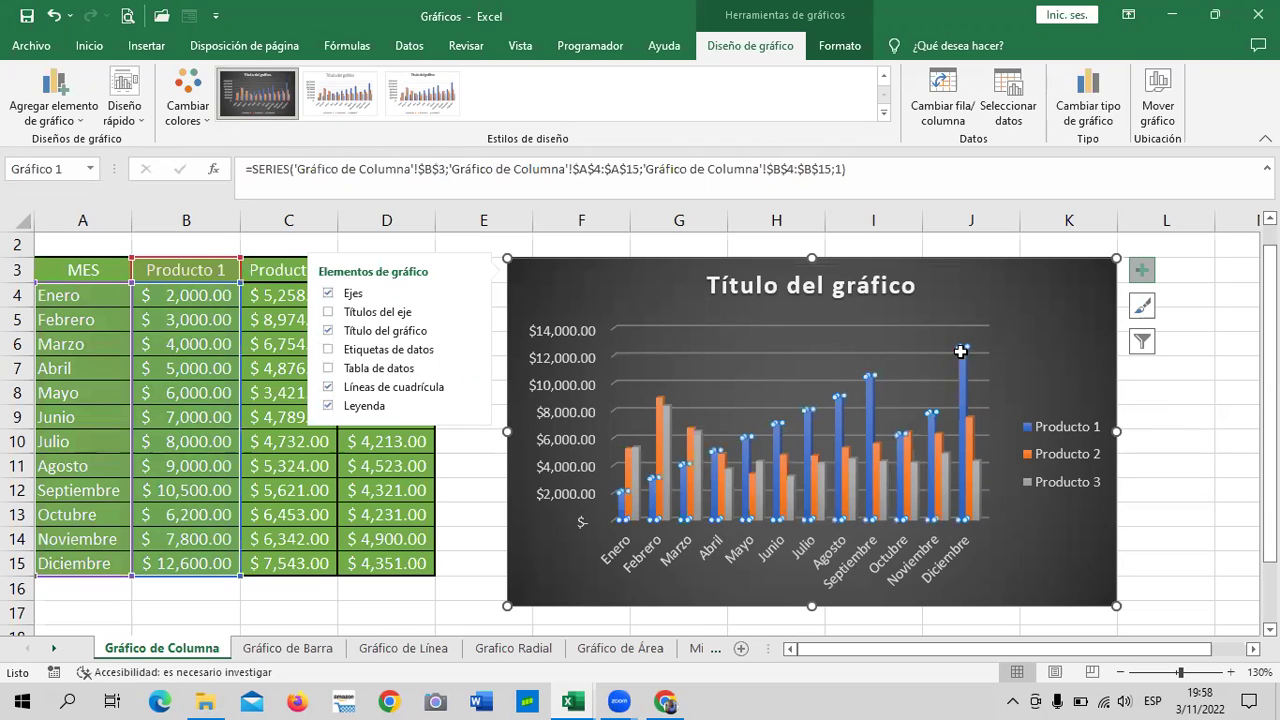
pyautogui.click(330, 406)
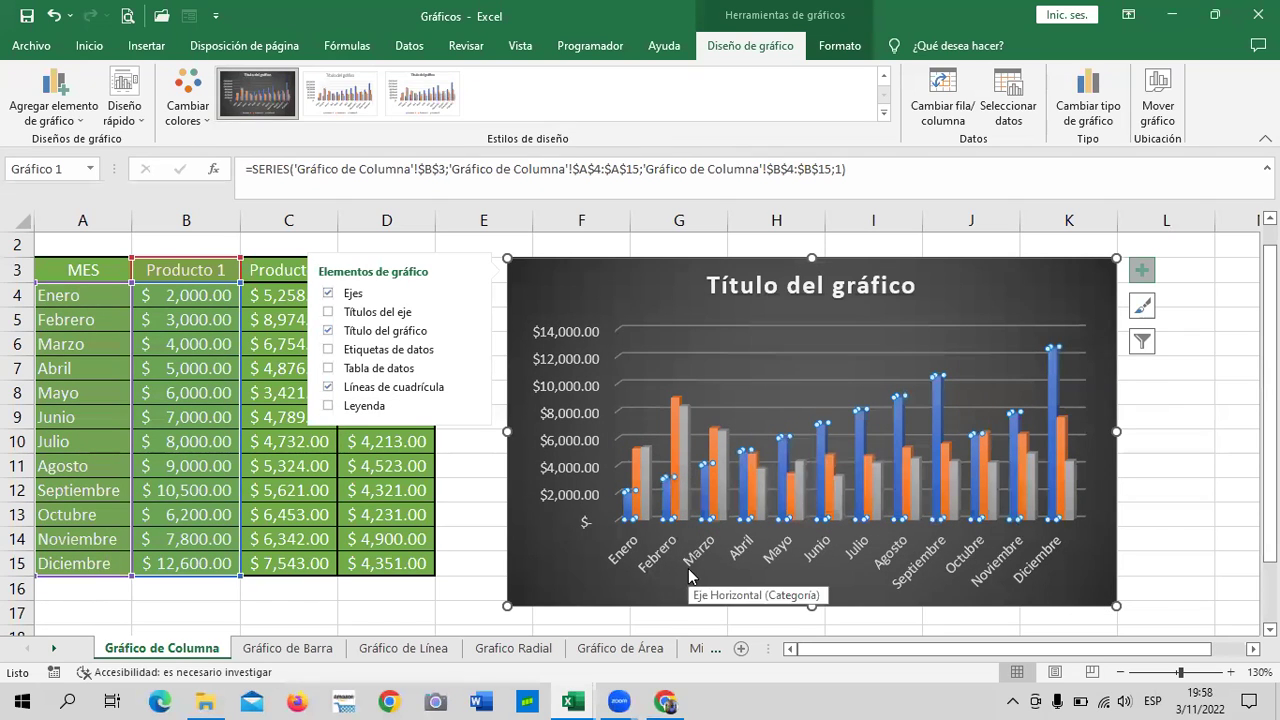
pyautogui.click(674, 402)
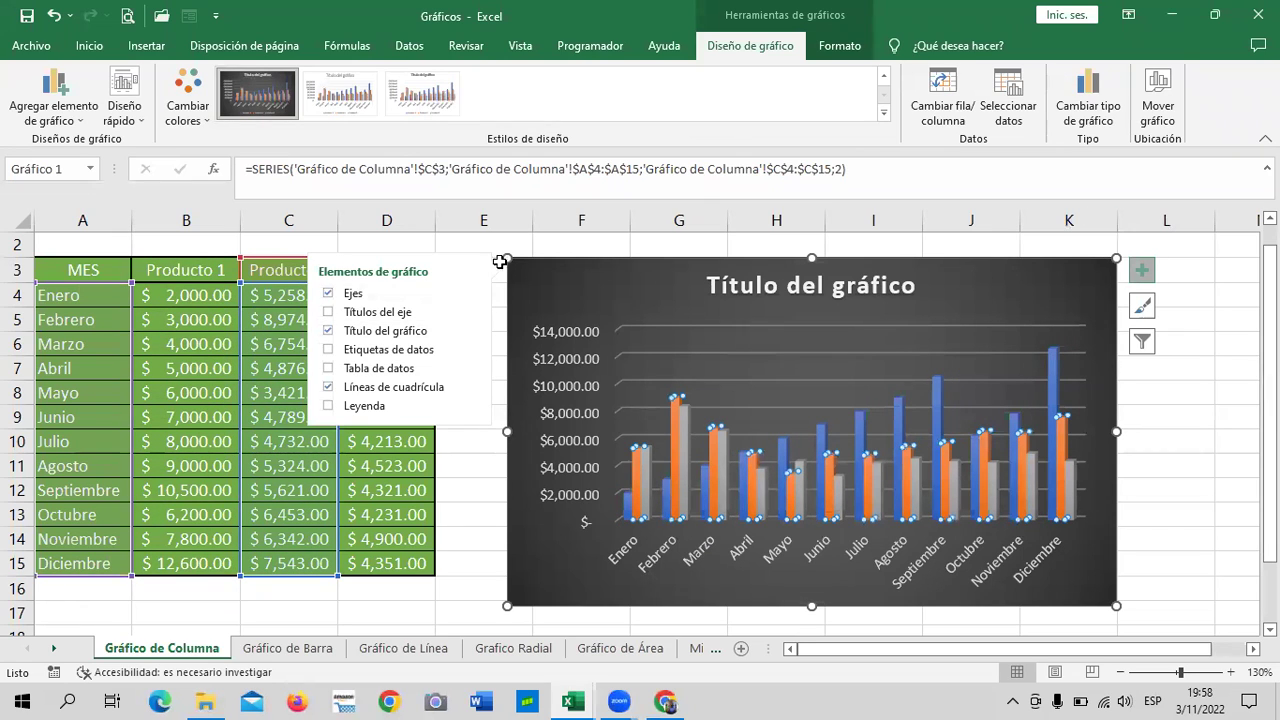
pyautogui.click(1142, 270)
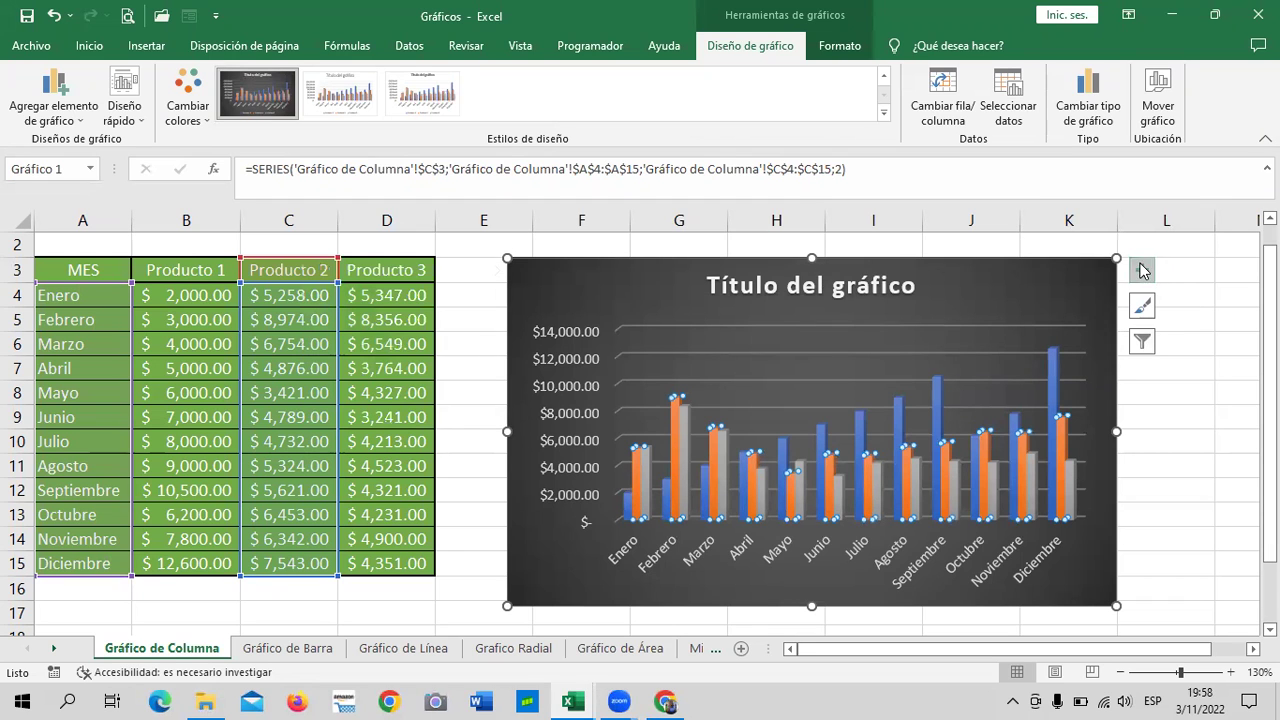
pyautogui.click(1165, 441)
pyautogui.click(931, 399)
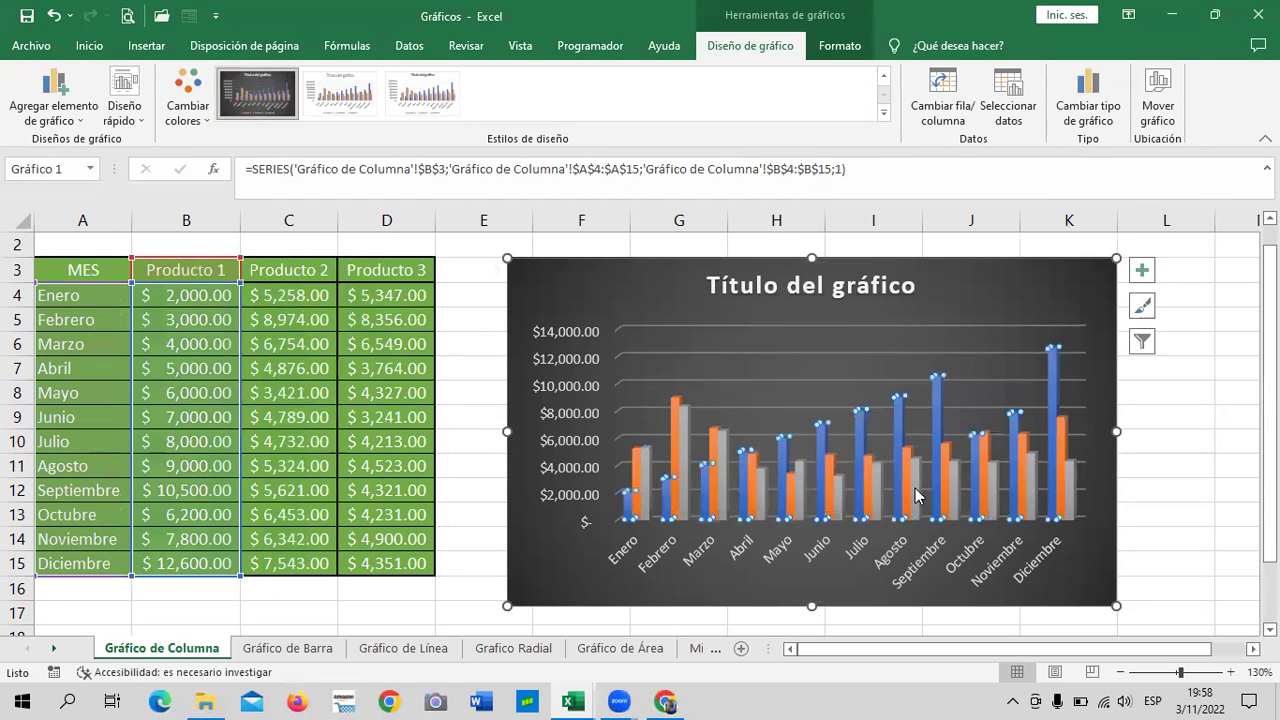
pyautogui.click(914, 490)
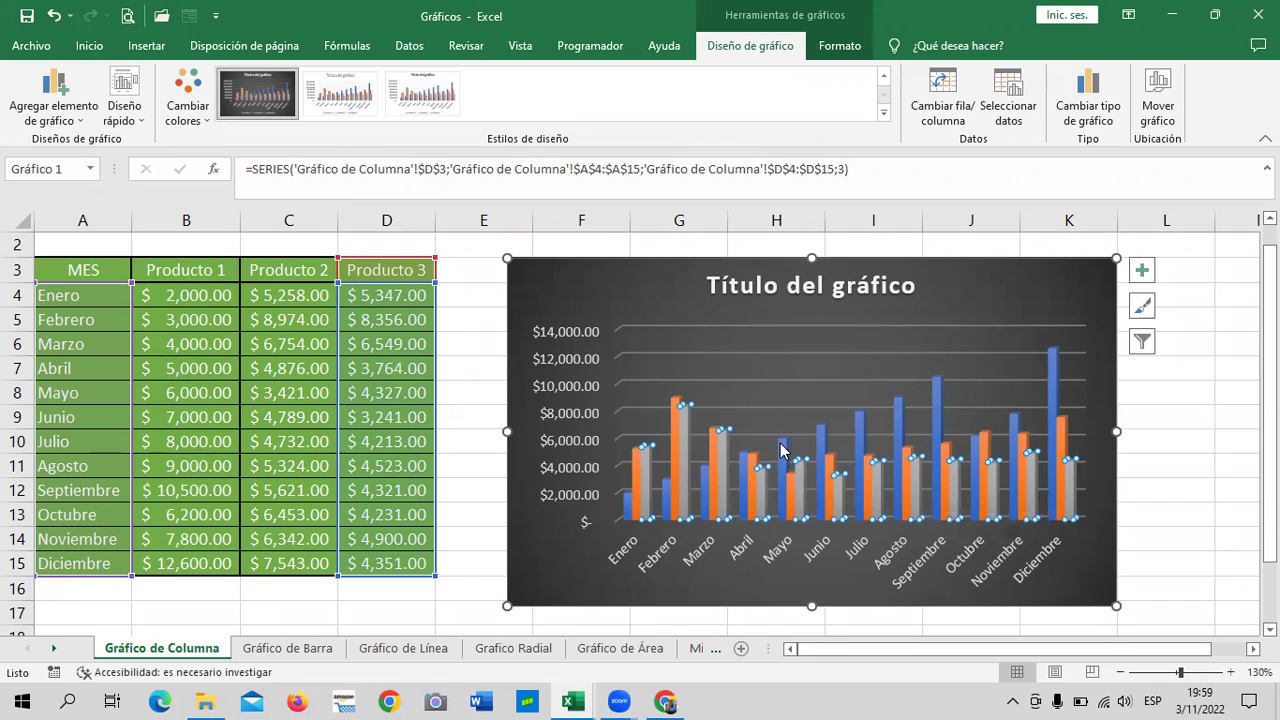
pyautogui.click(822, 435)
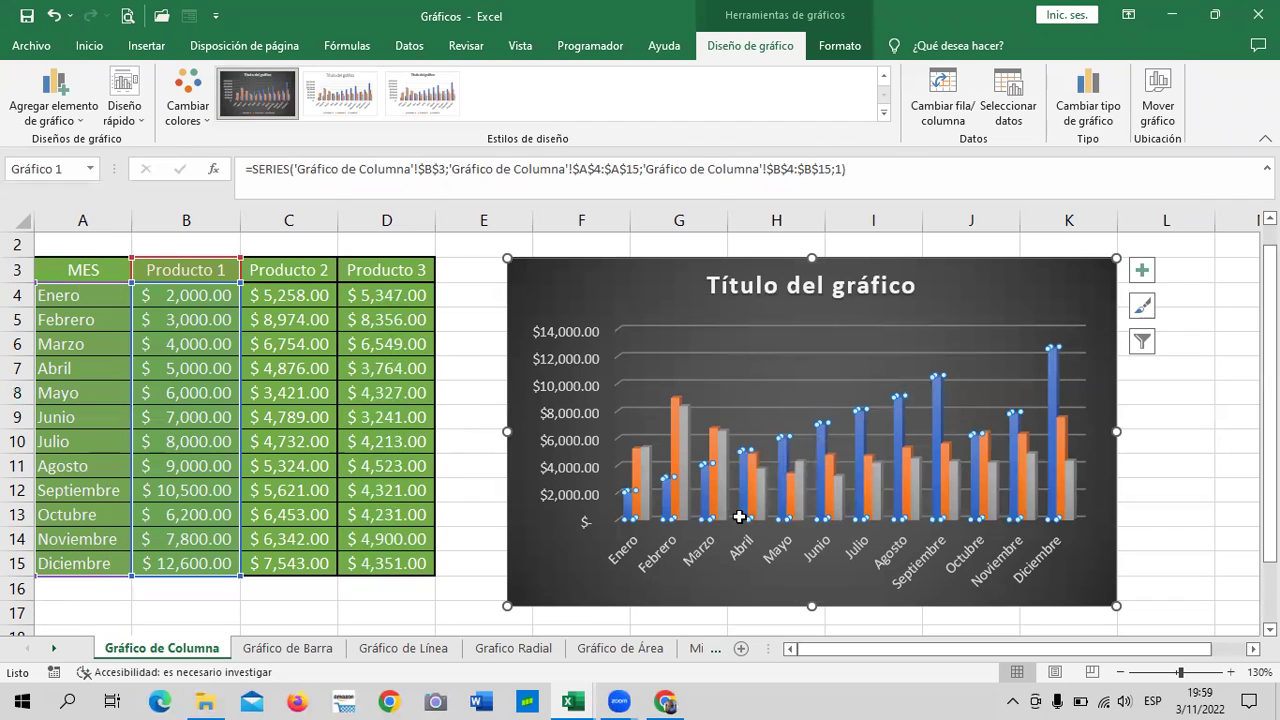
pyautogui.click(713, 447)
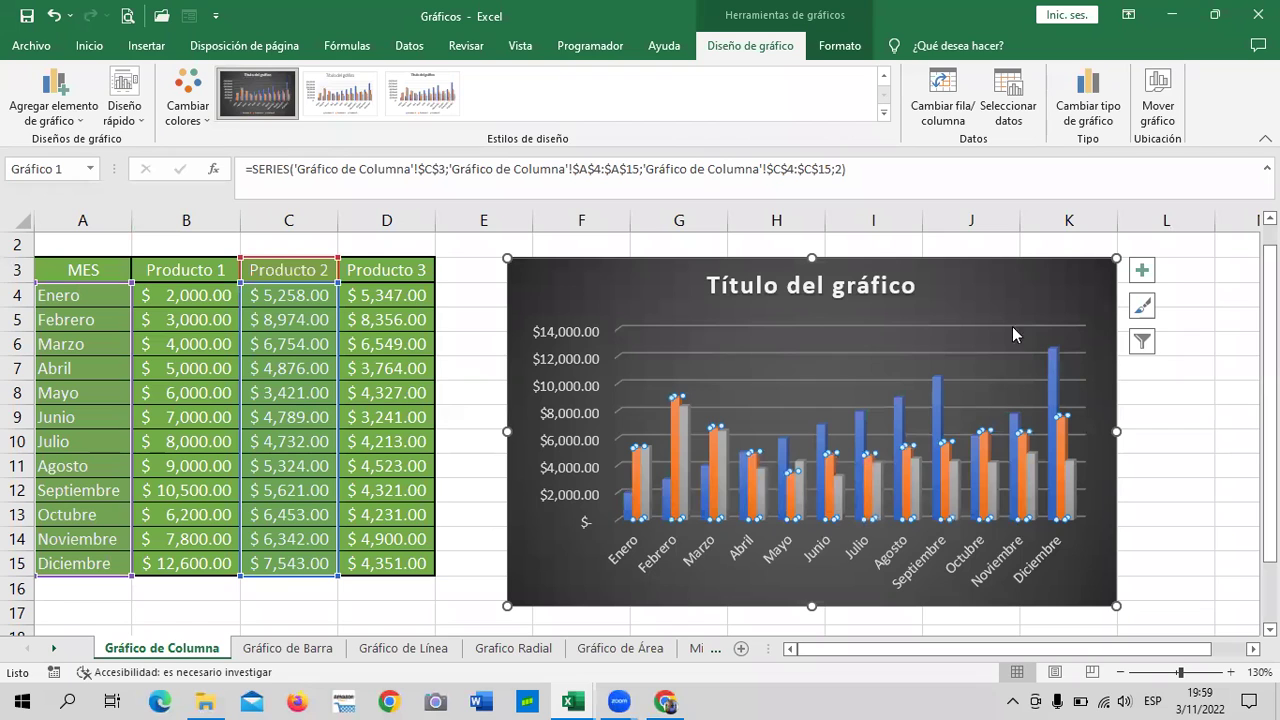
pyautogui.click(1053, 285)
pyautogui.click(1142, 270)
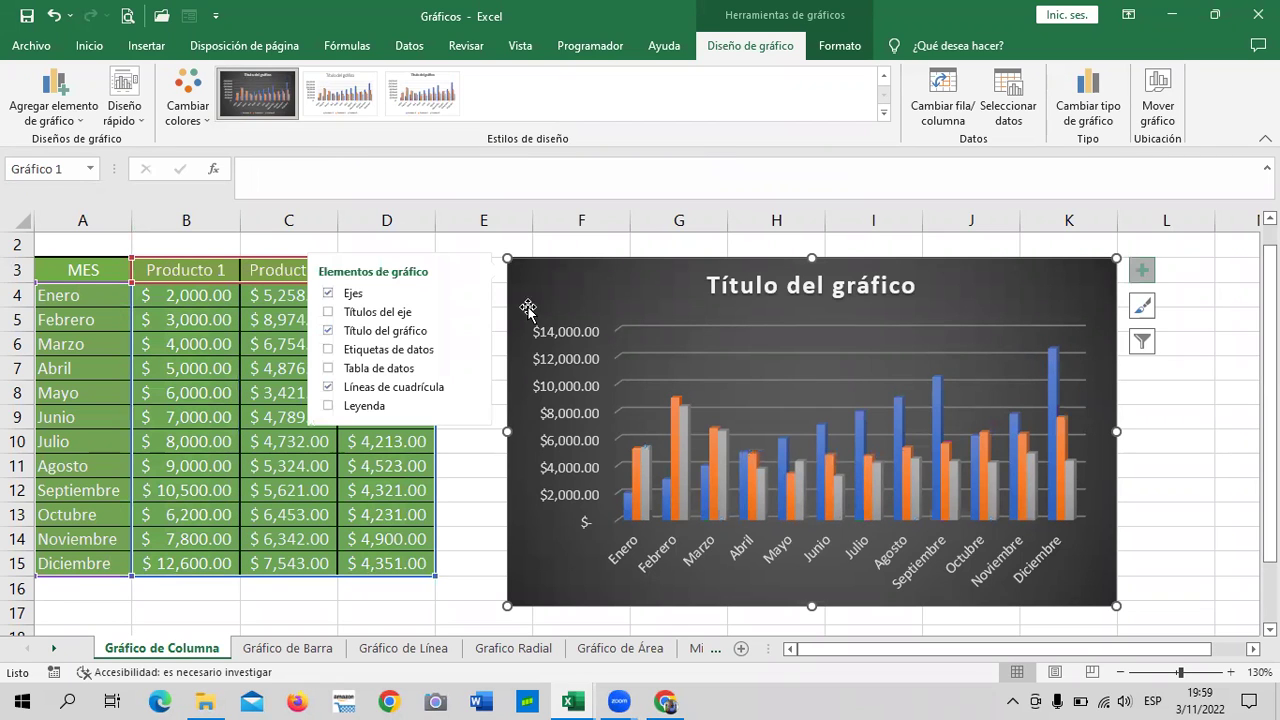
pyautogui.click(428, 408)
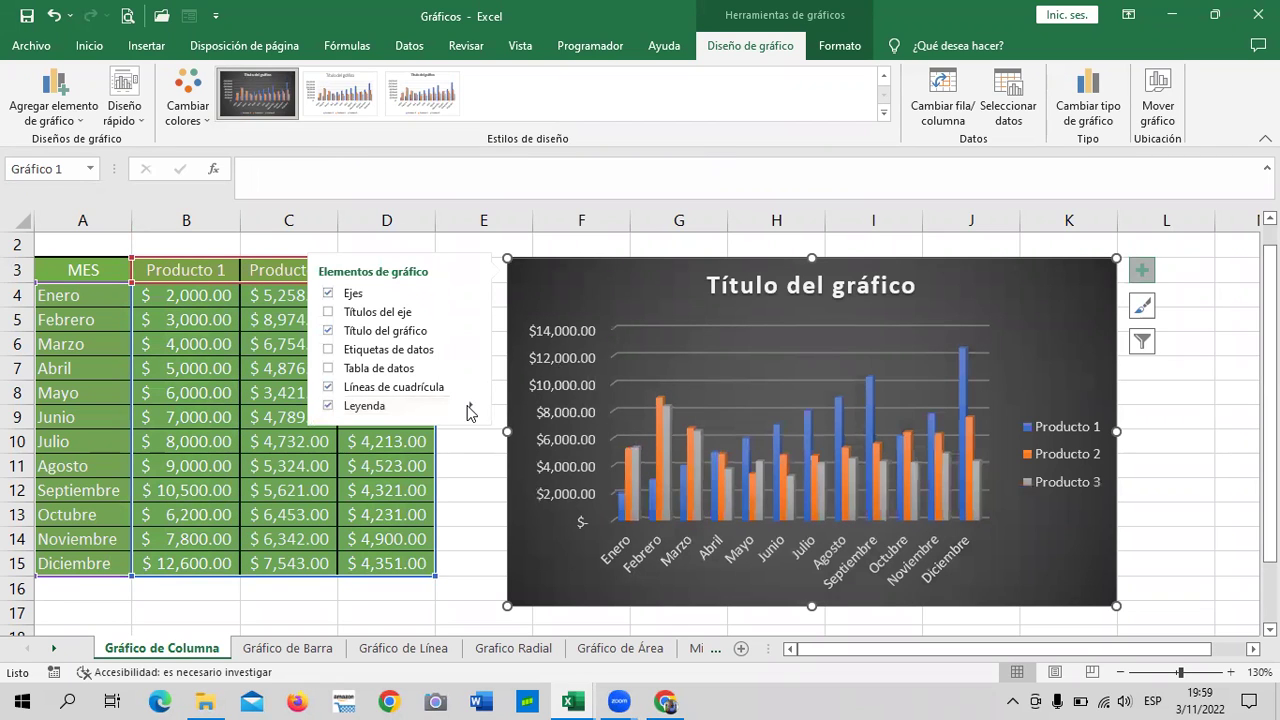
# Step: Set the legend position to Inferior after trying Arriba, then deselect and reselect the chart
pyautogui.click(470, 409)
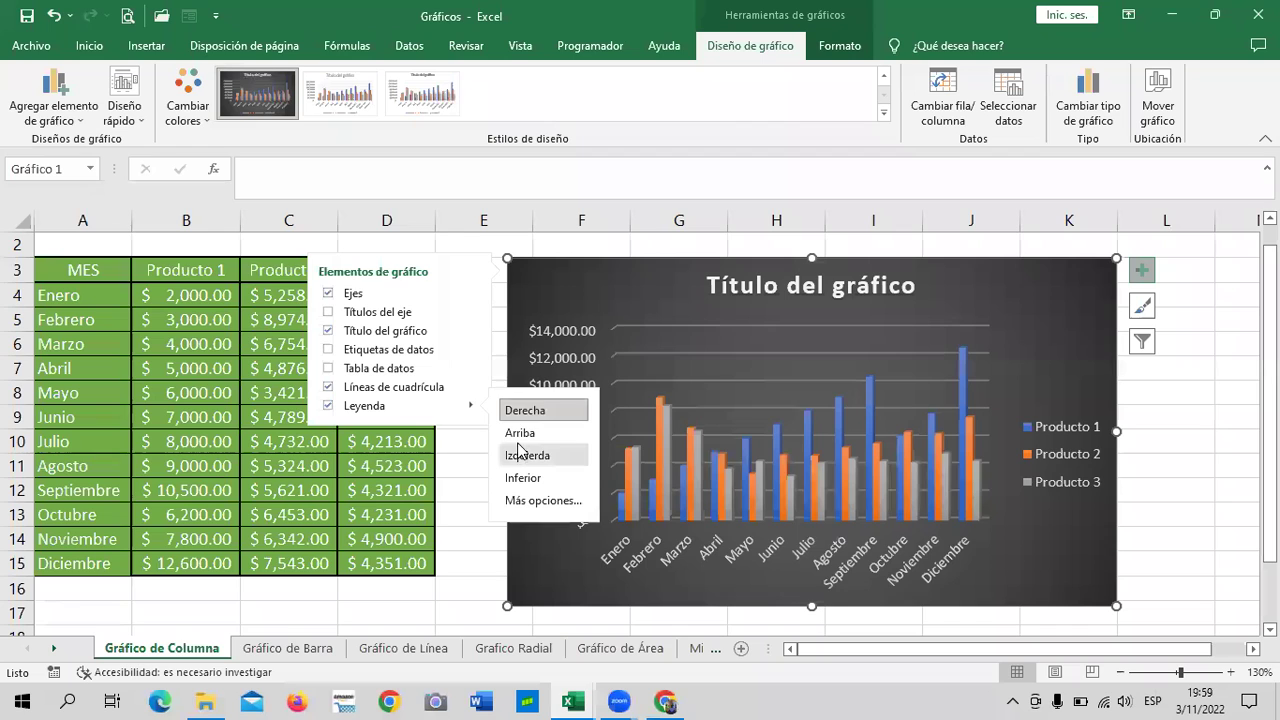
pyautogui.click(521, 433)
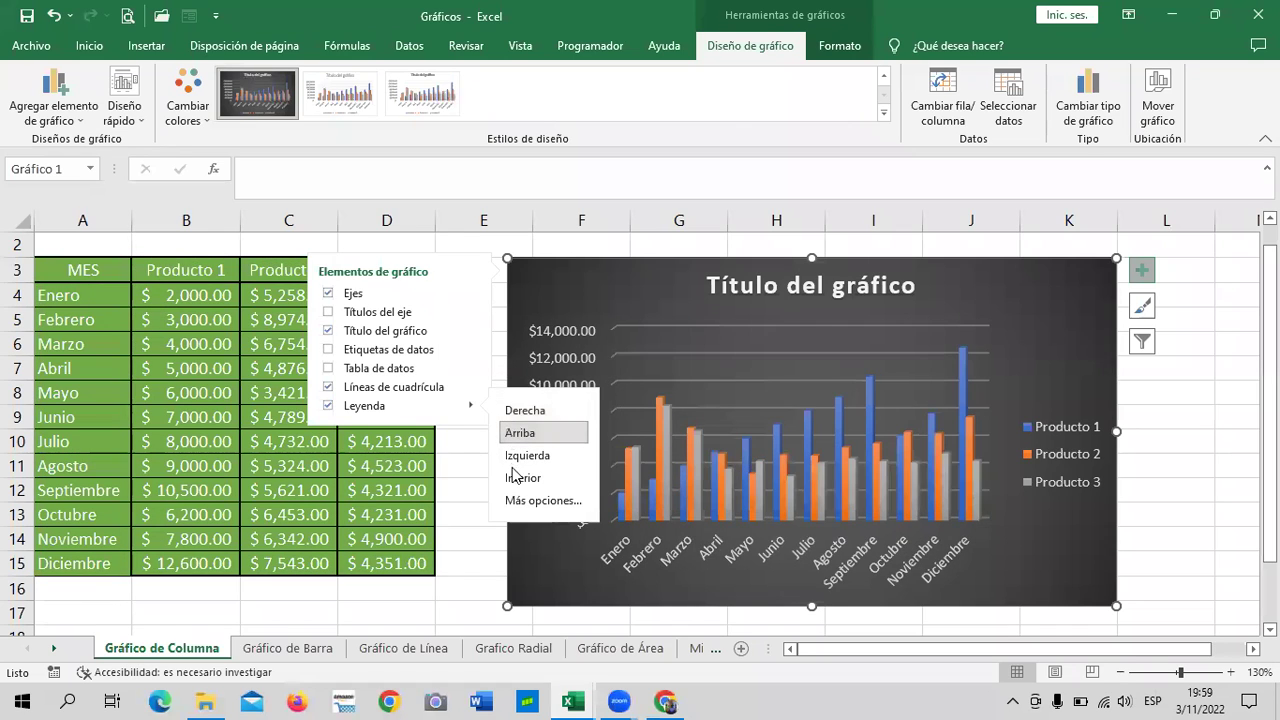
pyautogui.click(522, 478)
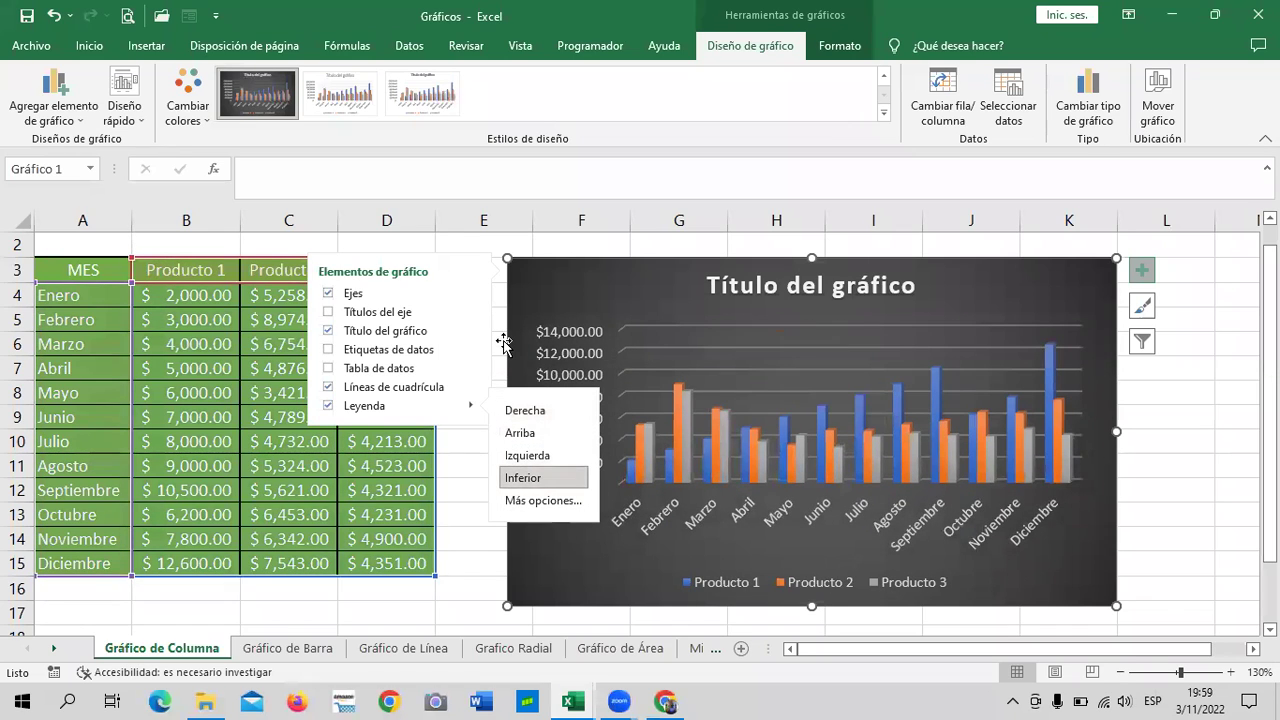
pyautogui.click(1142, 270)
pyautogui.click(1180, 463)
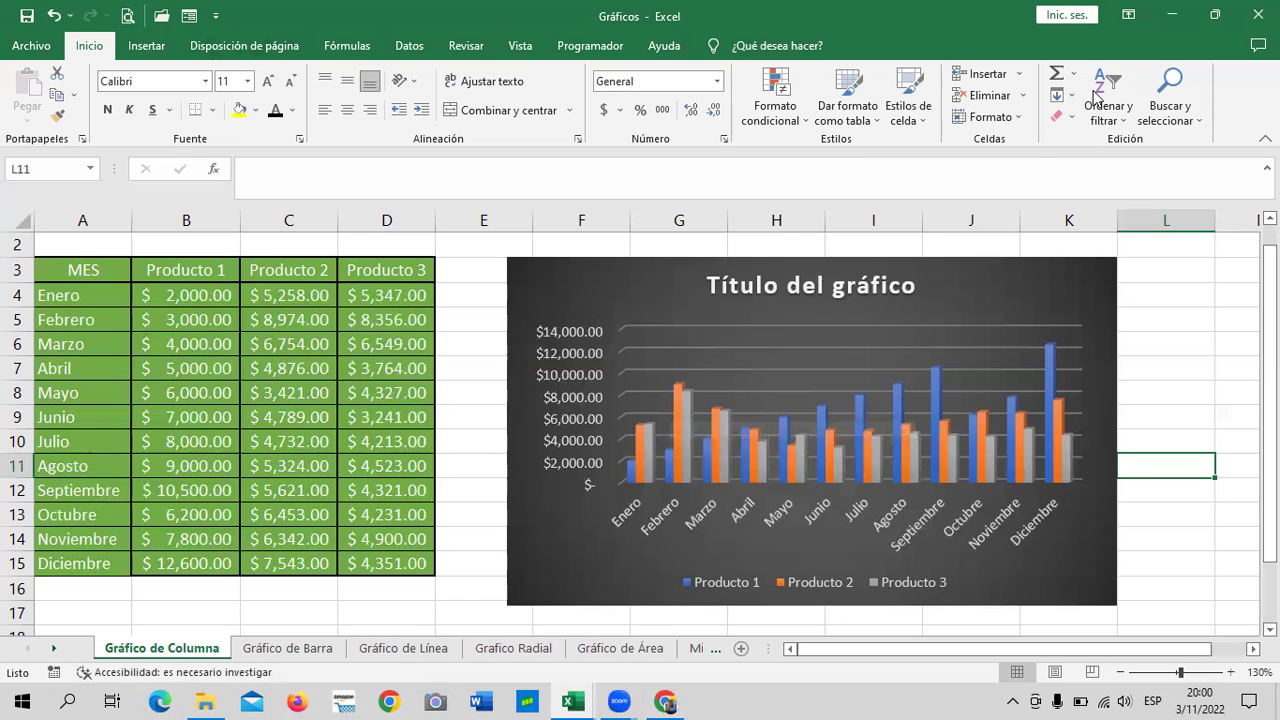
pyautogui.click(1058, 292)
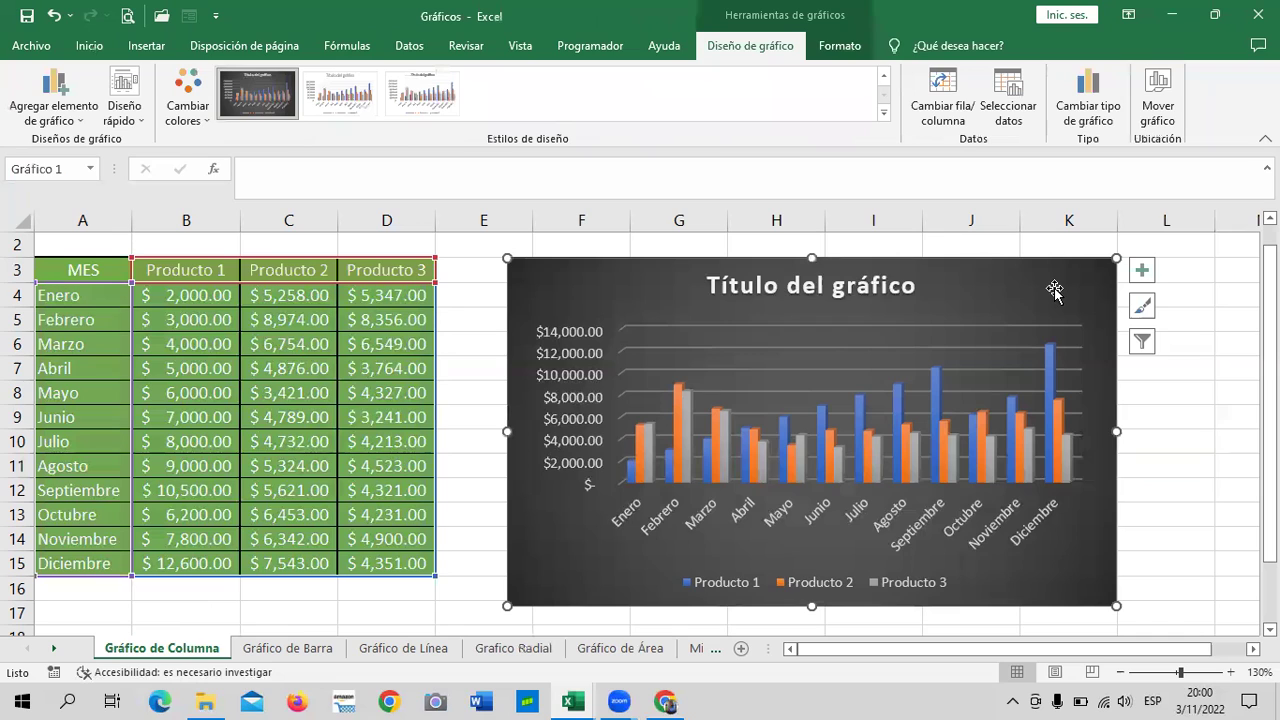